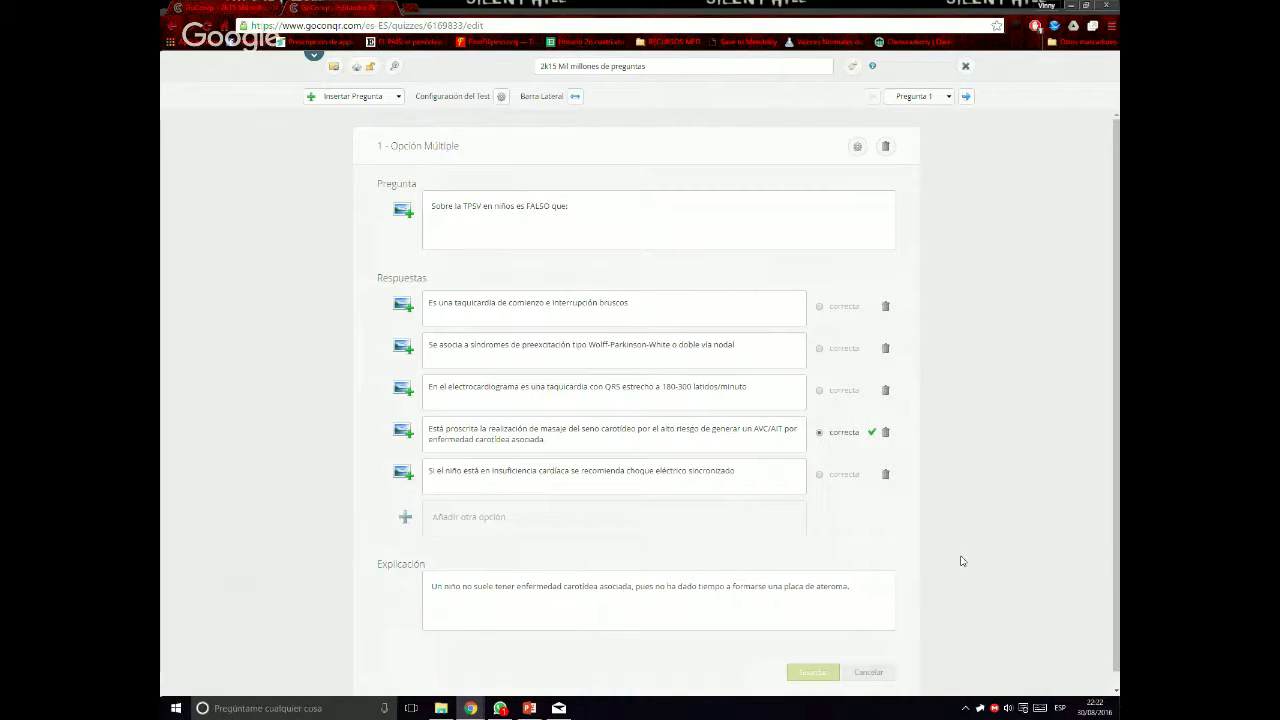
Check the unread messages in the Examen Cardio group chat in WhatsApp, returning to the browser
click(500, 710)
click(470, 710)
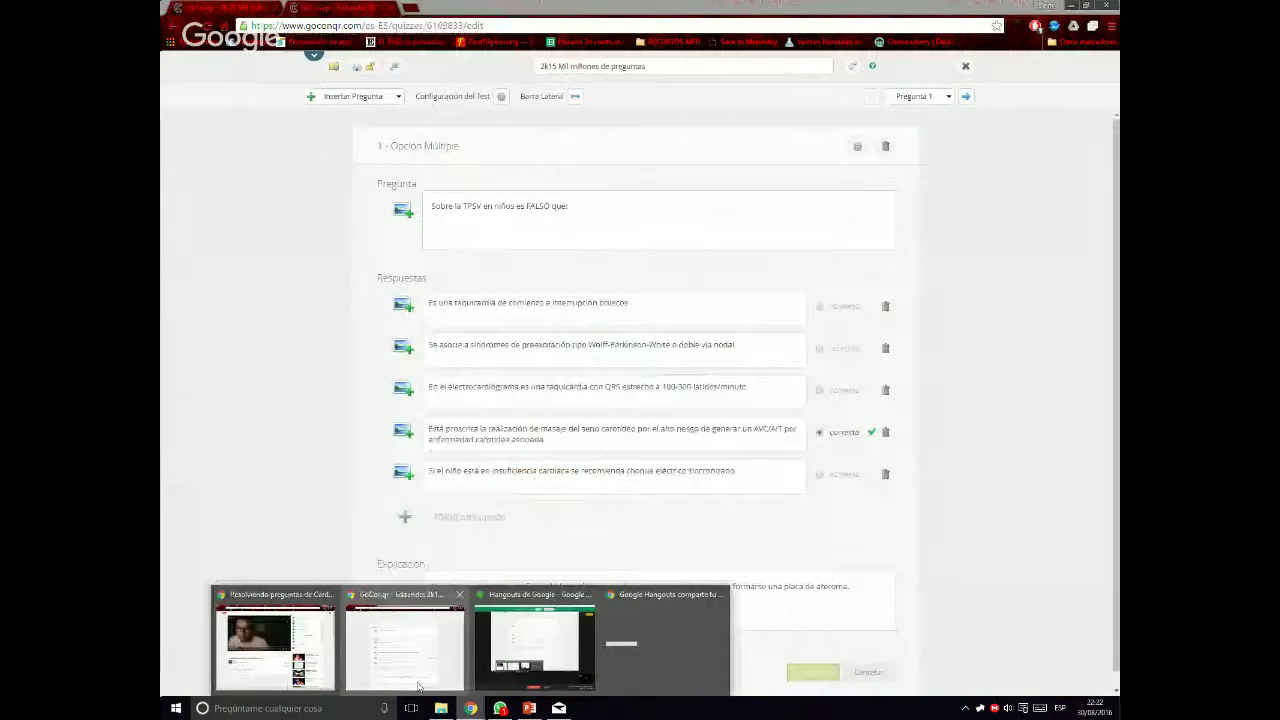
click(500, 709)
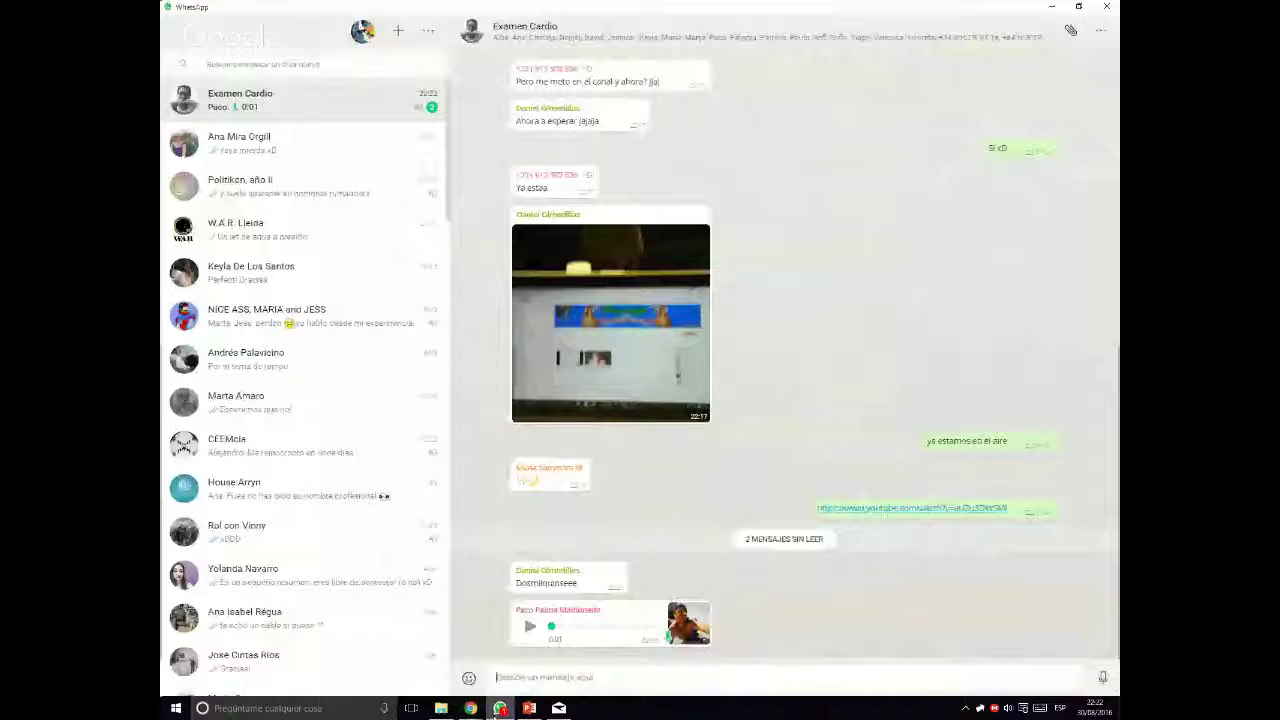
click(500, 709)
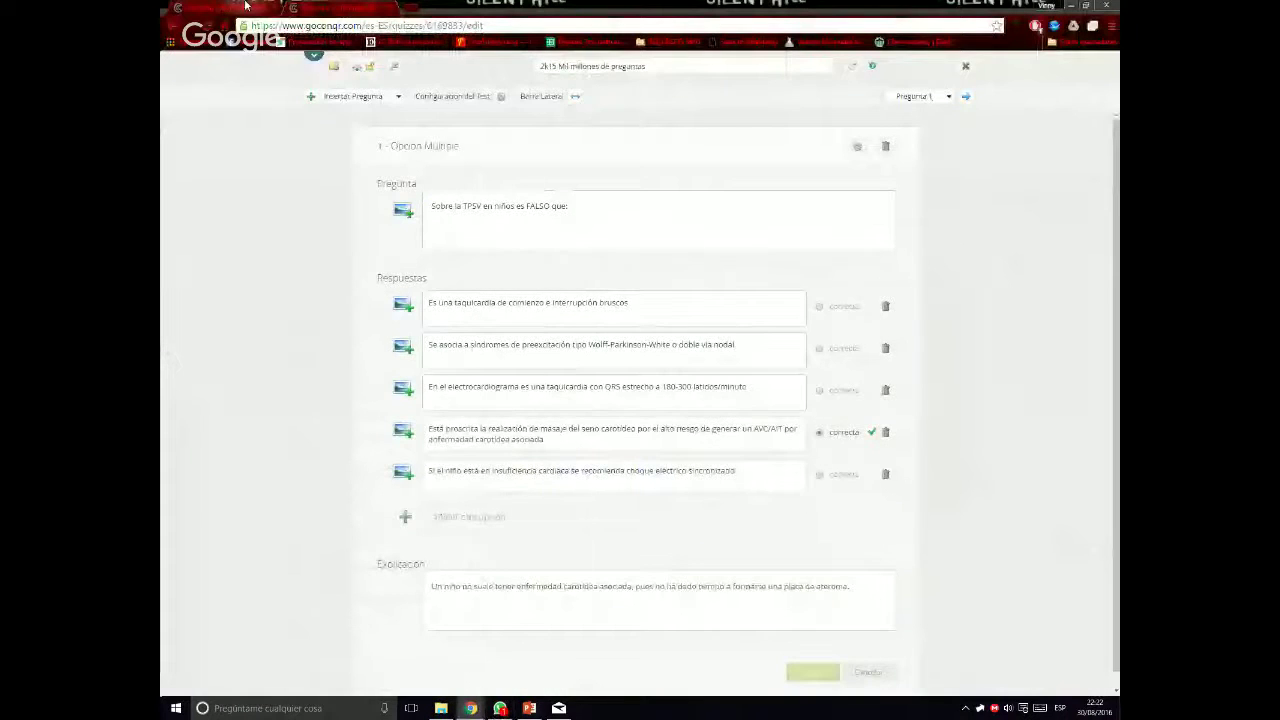
Close the resource options in the running quiz and check question 1 with the answer that carotid sinus massage is proscribed ("Está proscrita…")
click(245, 5)
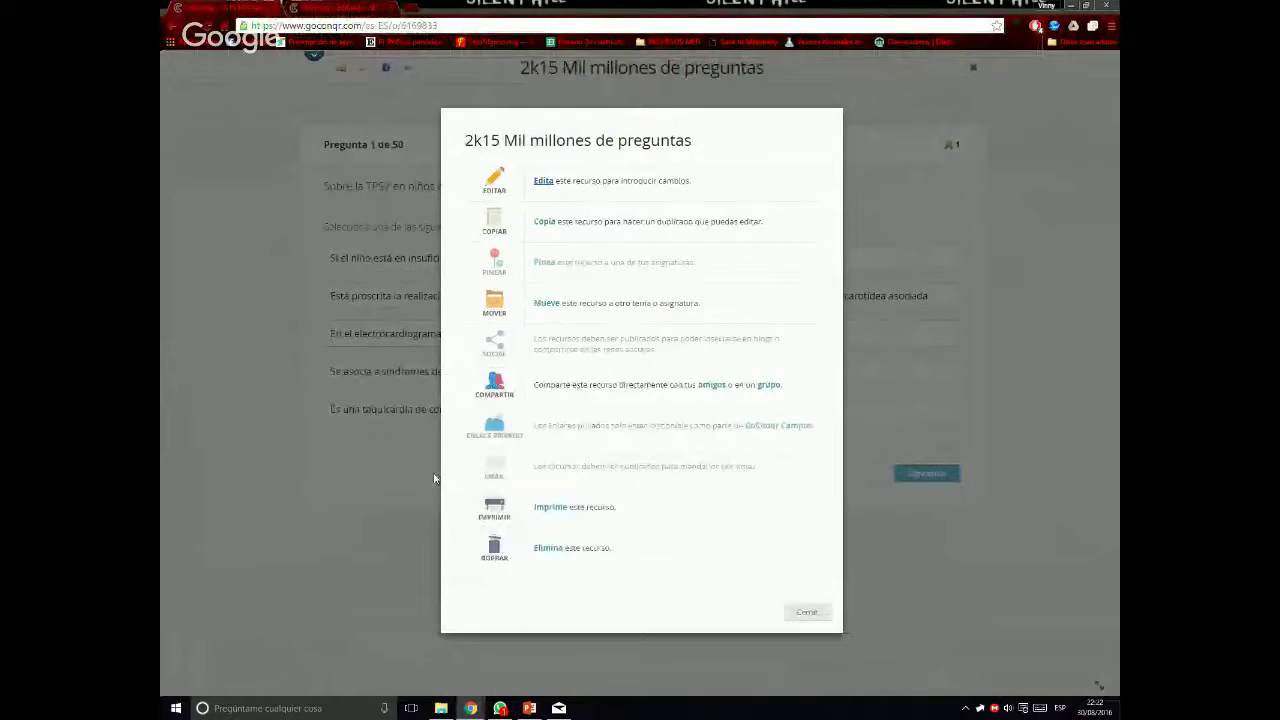
click(807, 613)
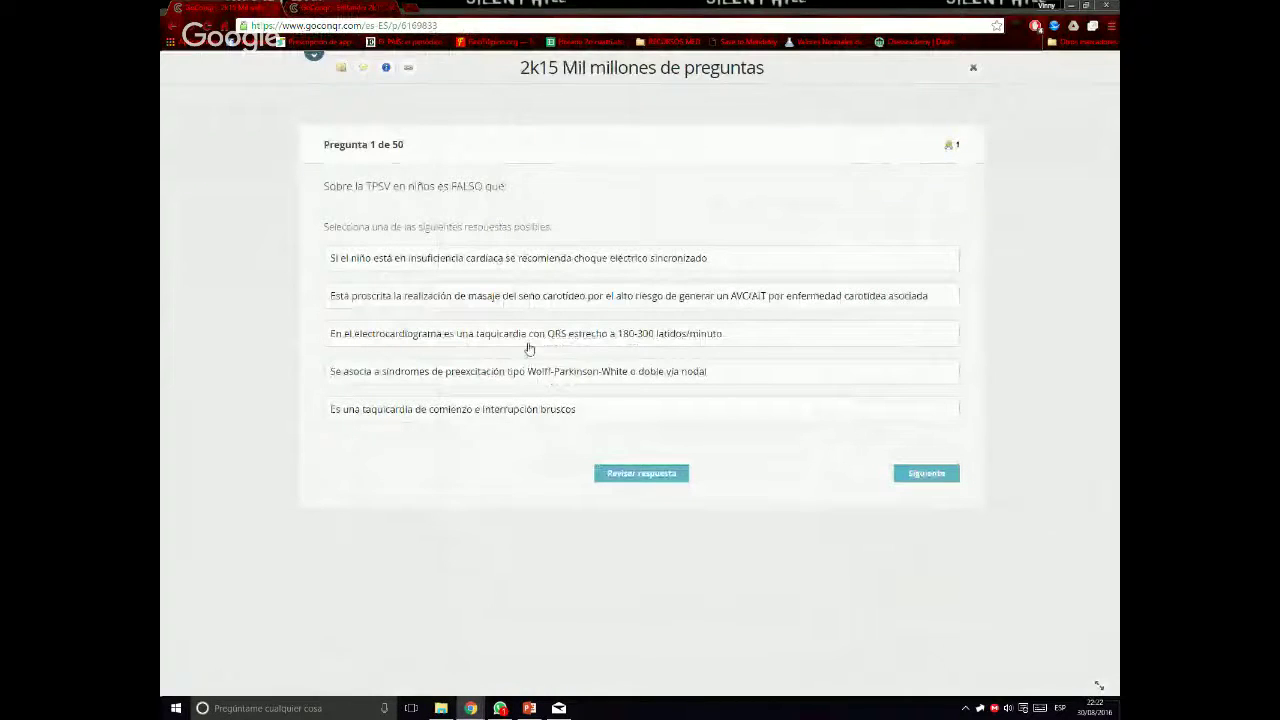
click(507, 305)
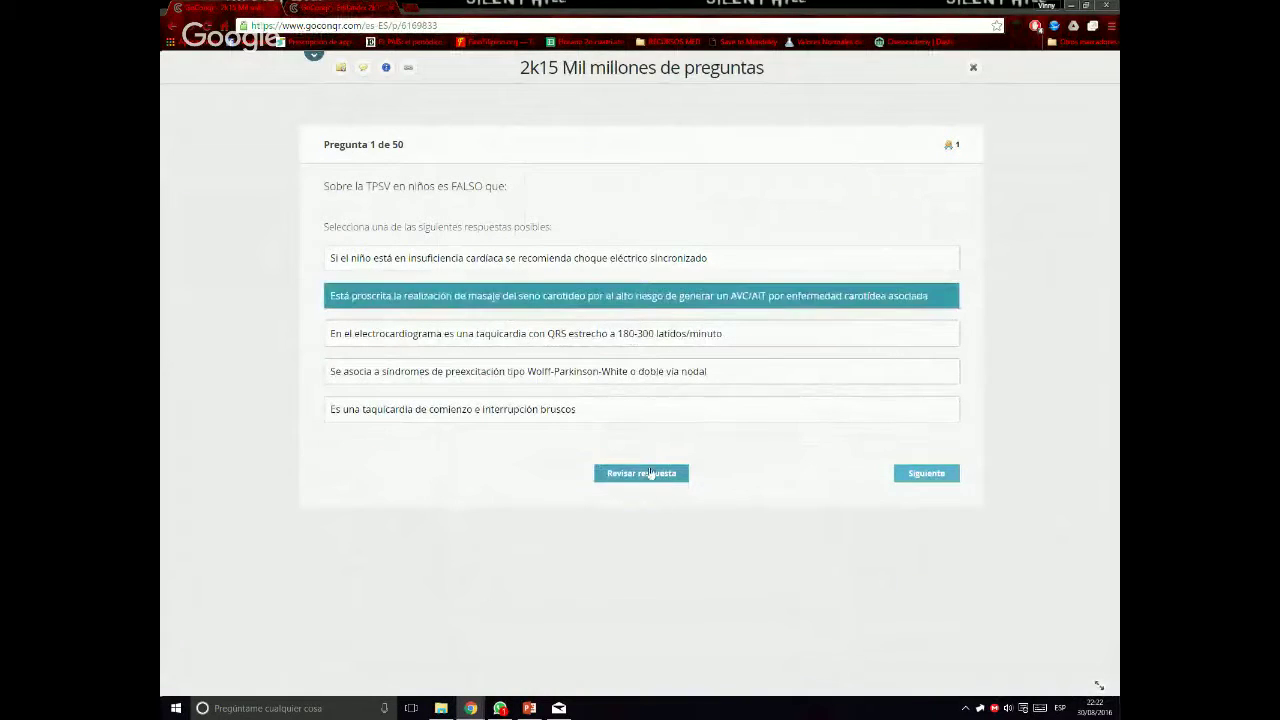
click(645, 476)
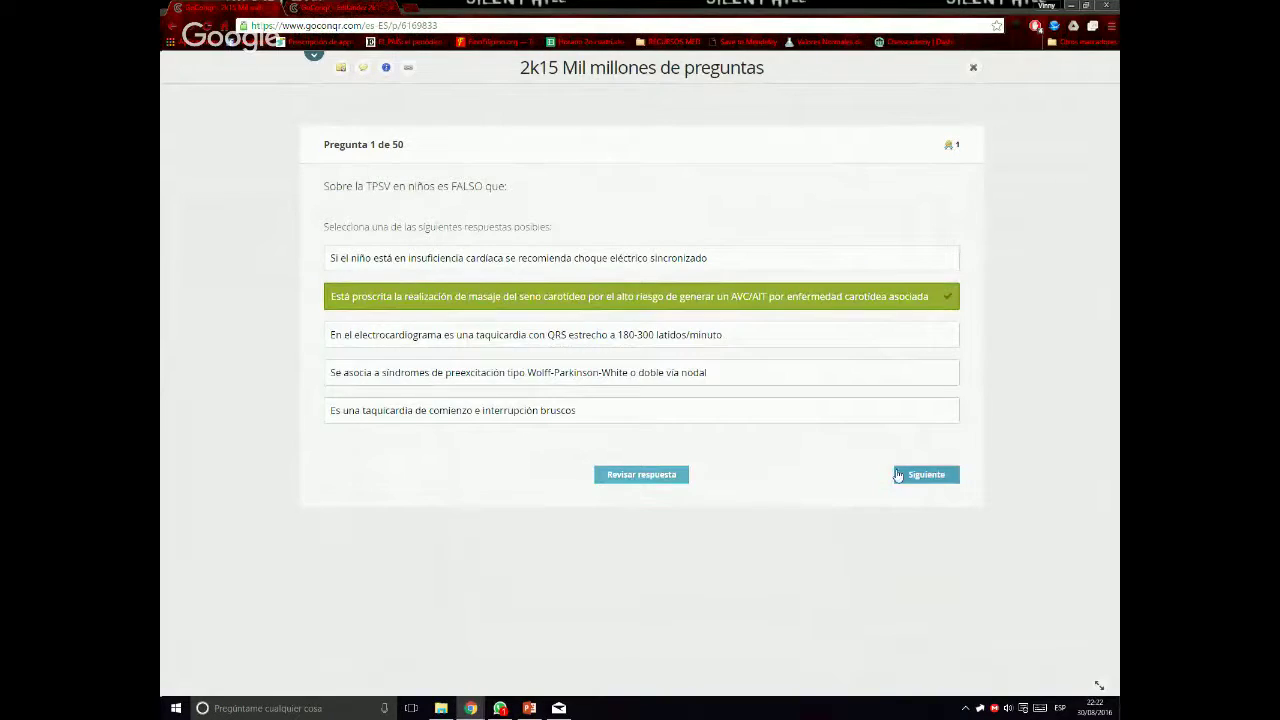
Advance to question 2 on myocardial hibernation and check the answer "Fibrinolíticos"
click(920, 474)
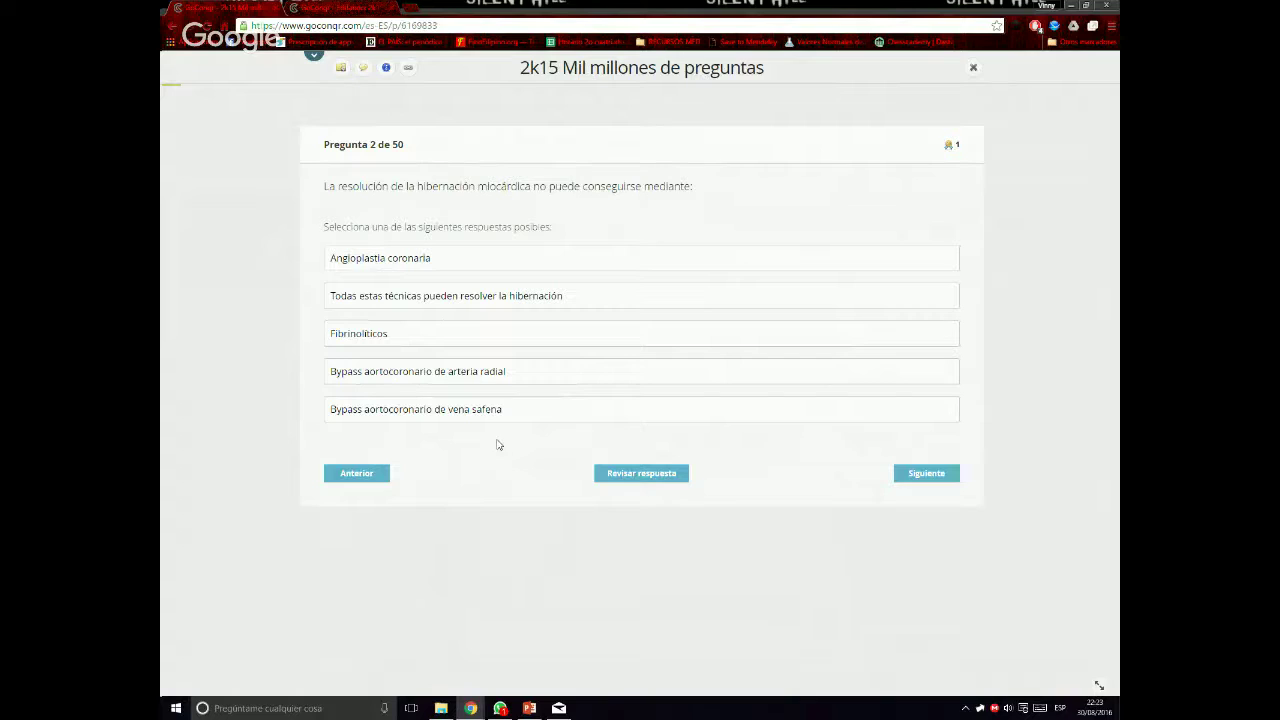
click(368, 342)
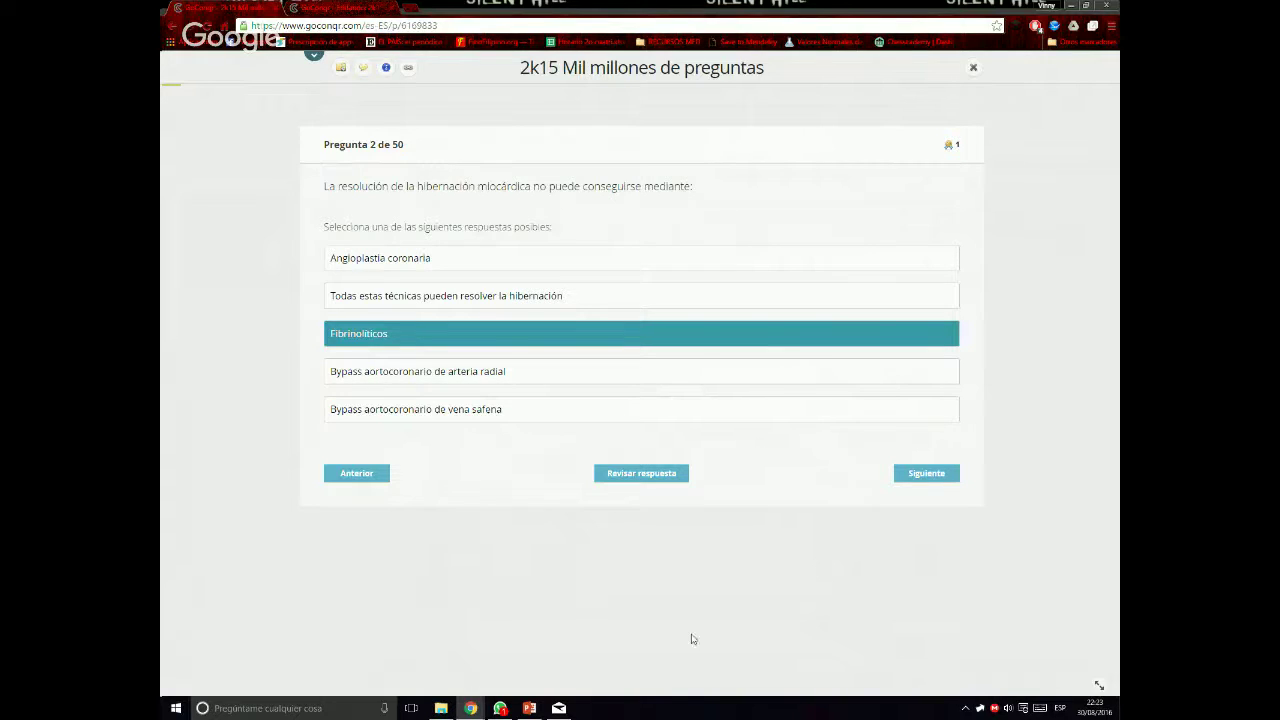
click(671, 476)
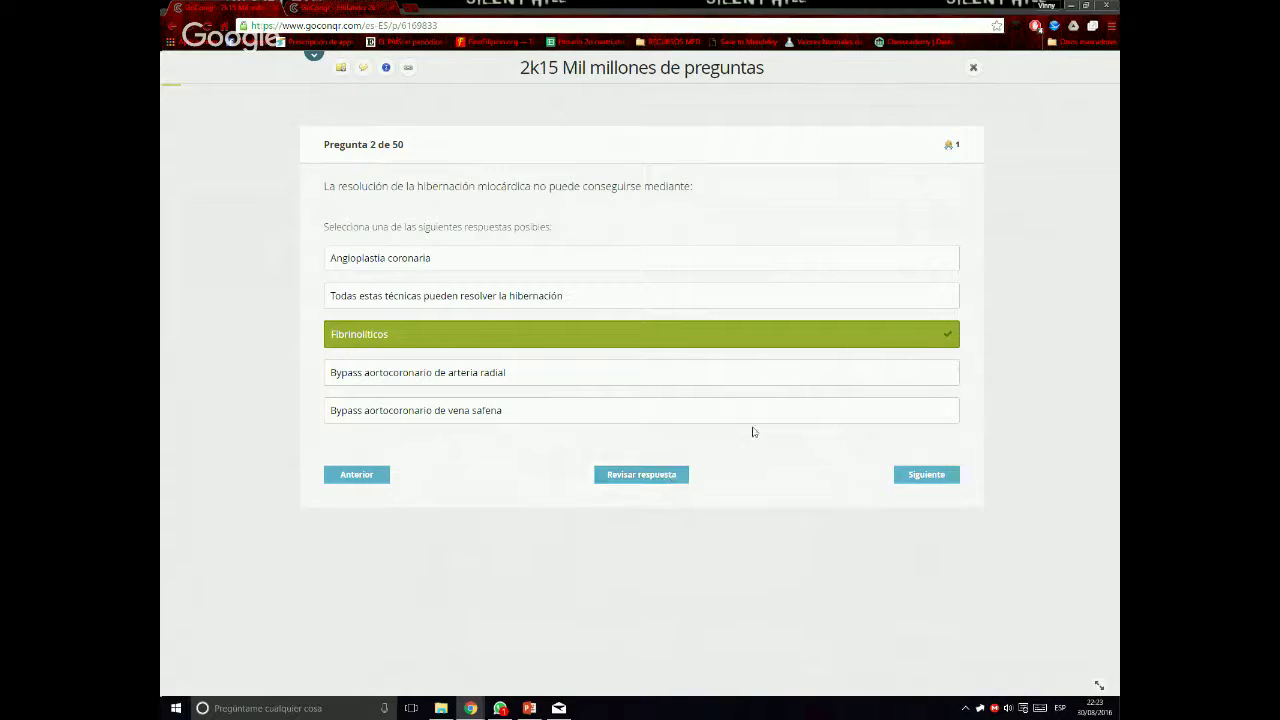
Display question 2 in the quiz editor and review its explanation, highlighting the passage on contraindications in ictus and ST descents
click(362, 6)
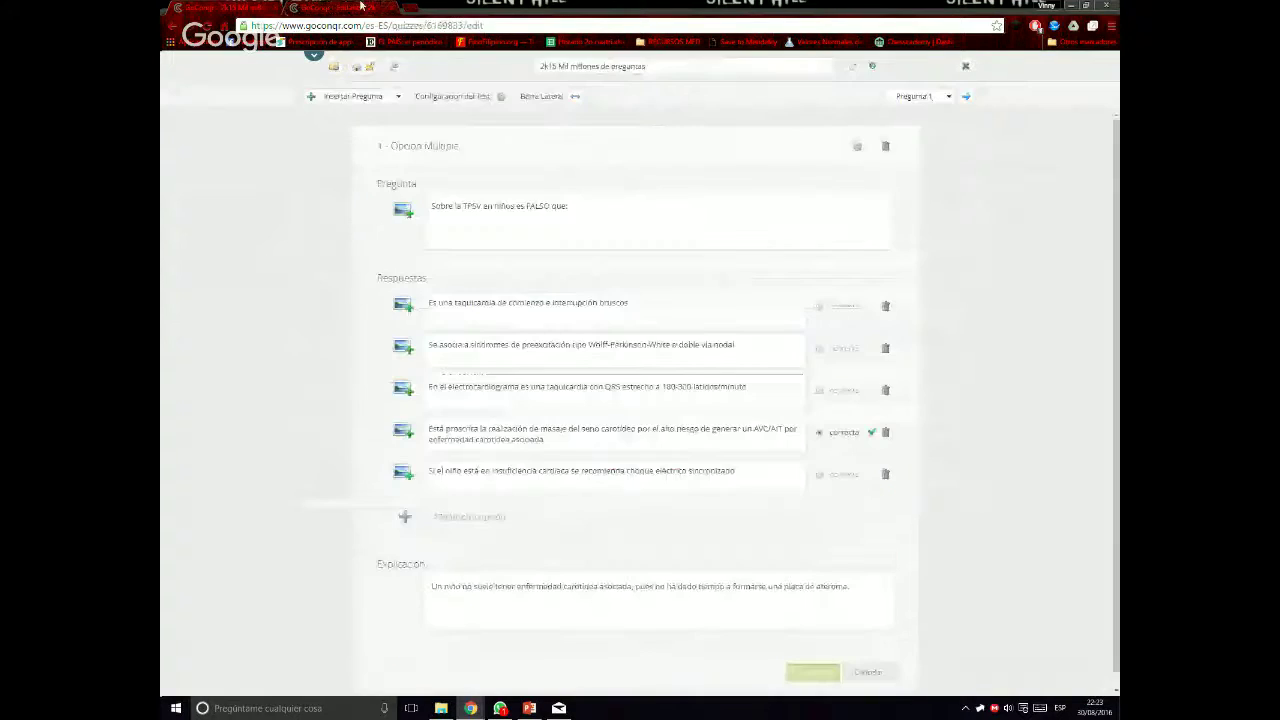
click(962, 96)
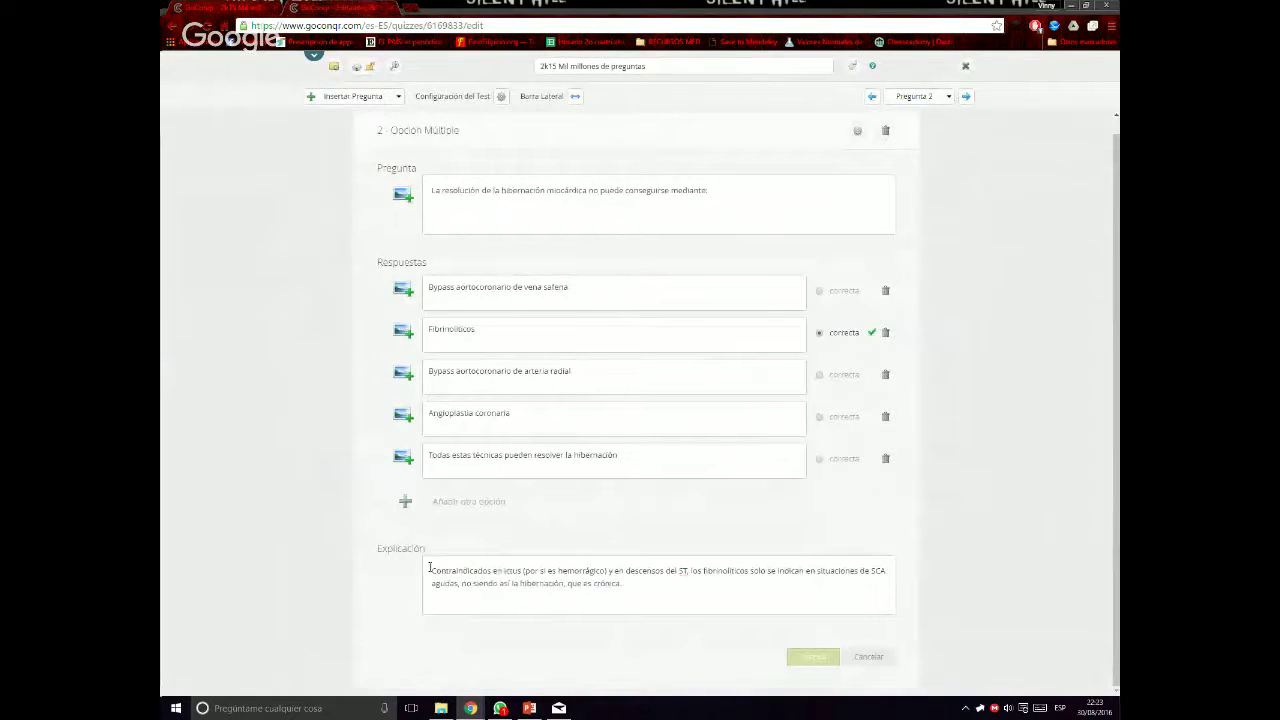
drag(431, 570, 607, 570)
click(607, 570)
drag(589, 571, 686, 571)
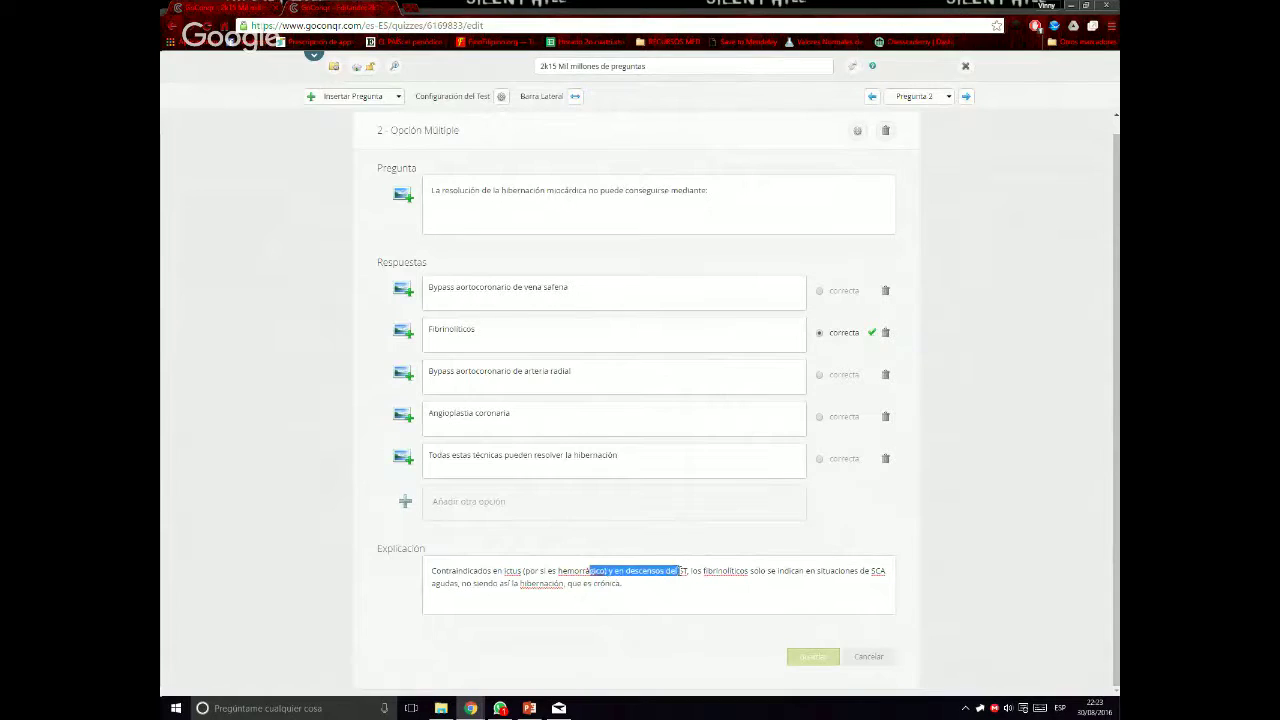
click(681, 571)
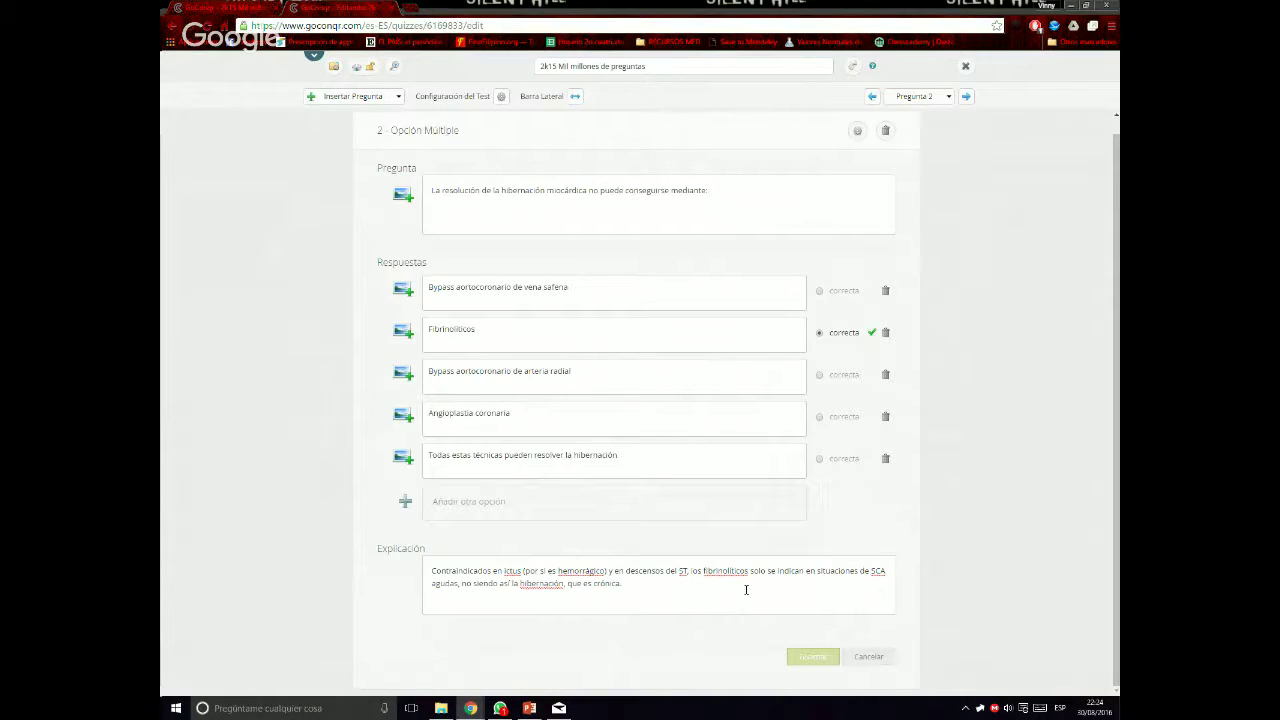
Return to the running quiz, answer question 3 with "Solicitar una ergometría", and advance to question 4
click(286, 15)
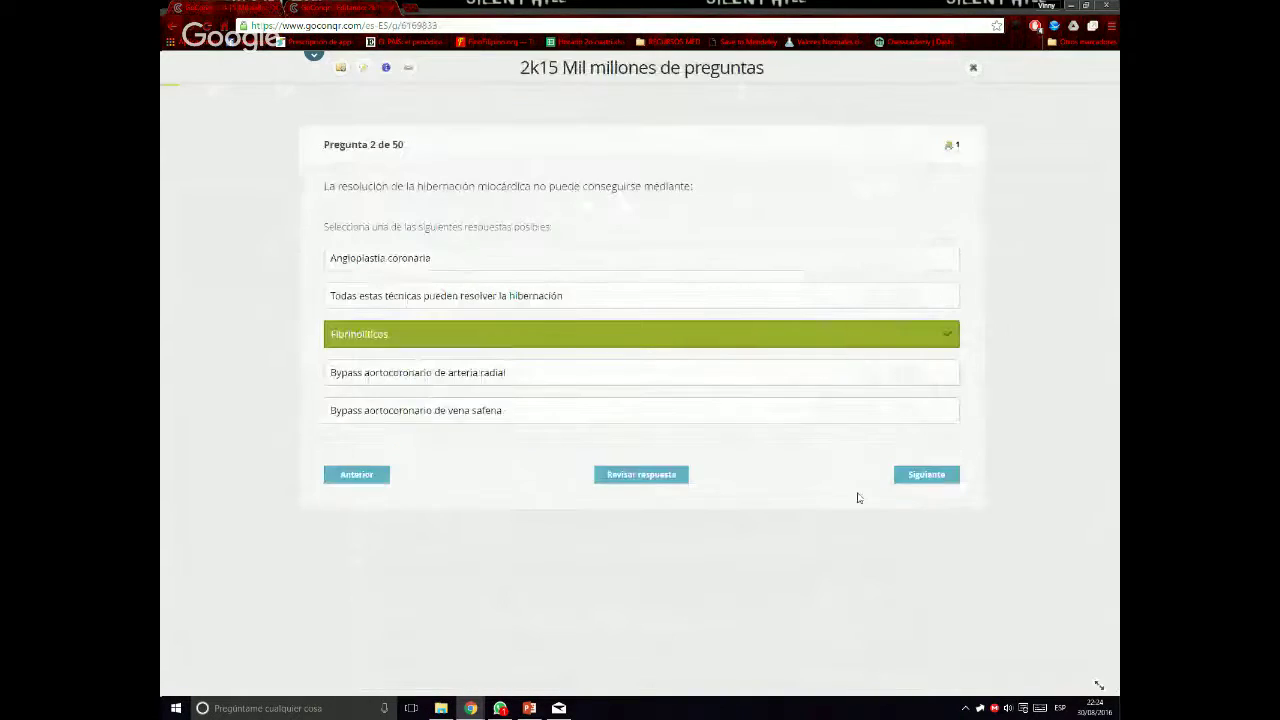
click(896, 475)
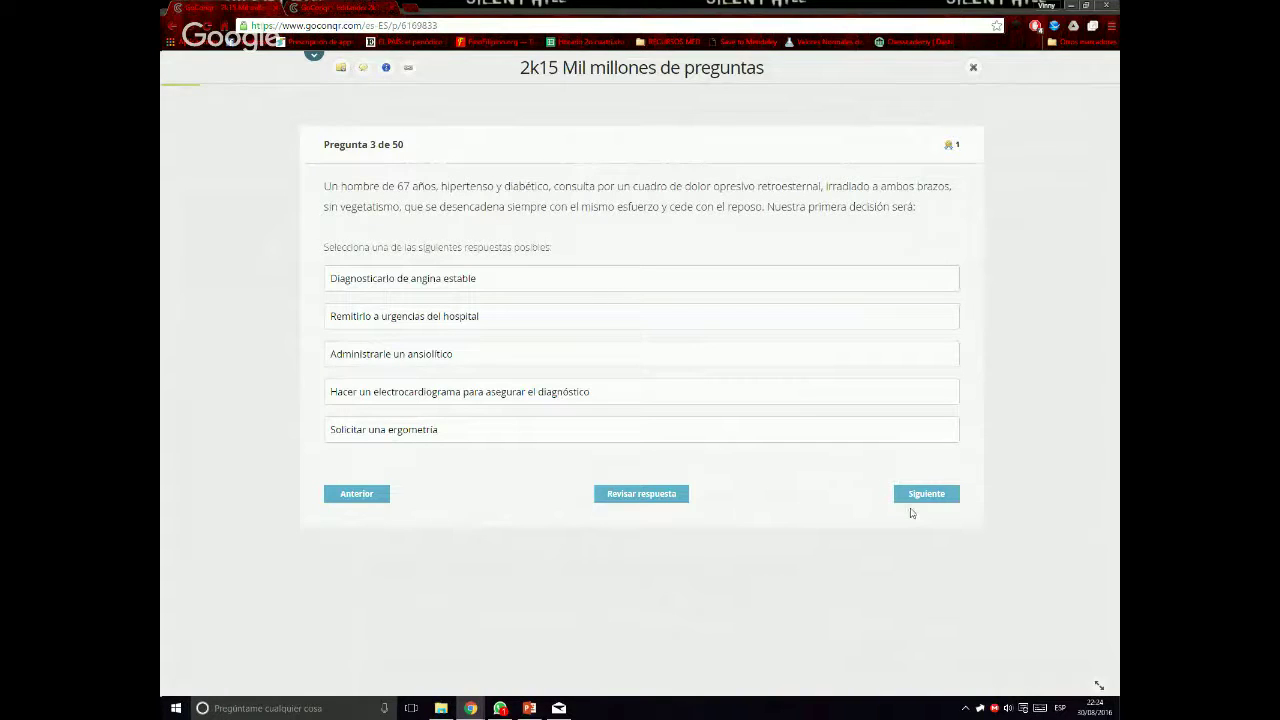
key(ctrl+plus)
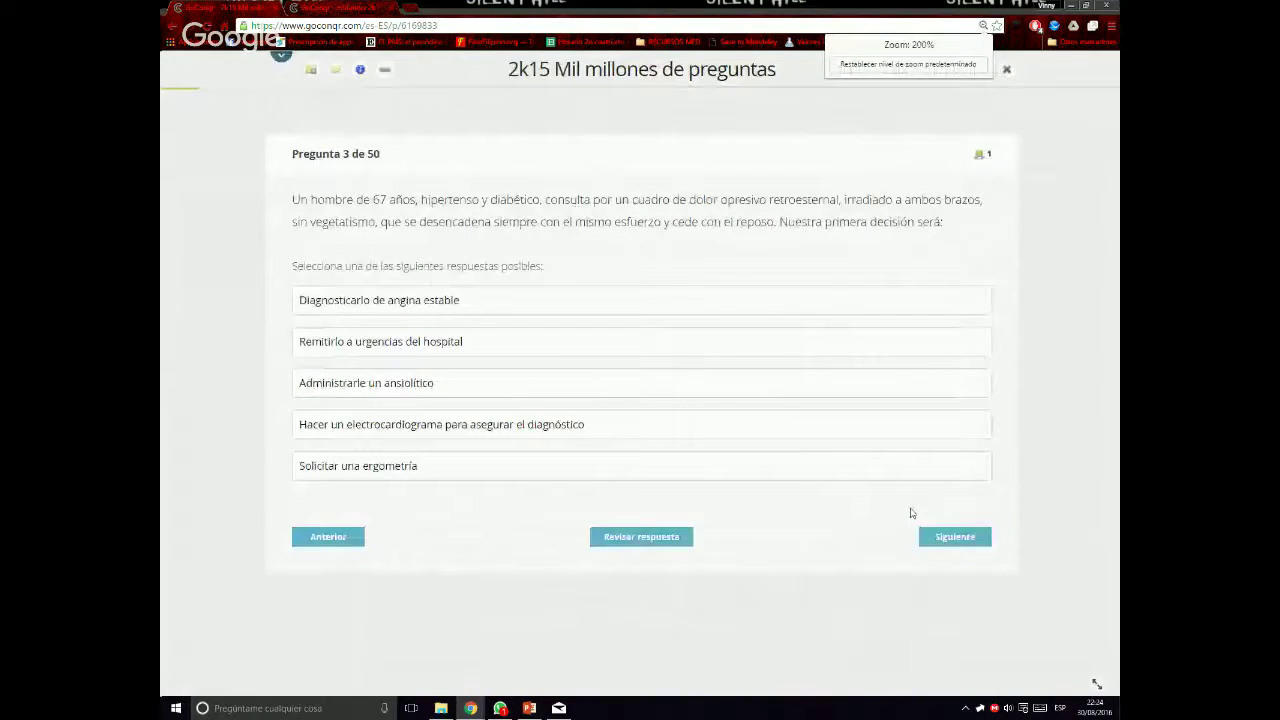
key(ctrl+plus)
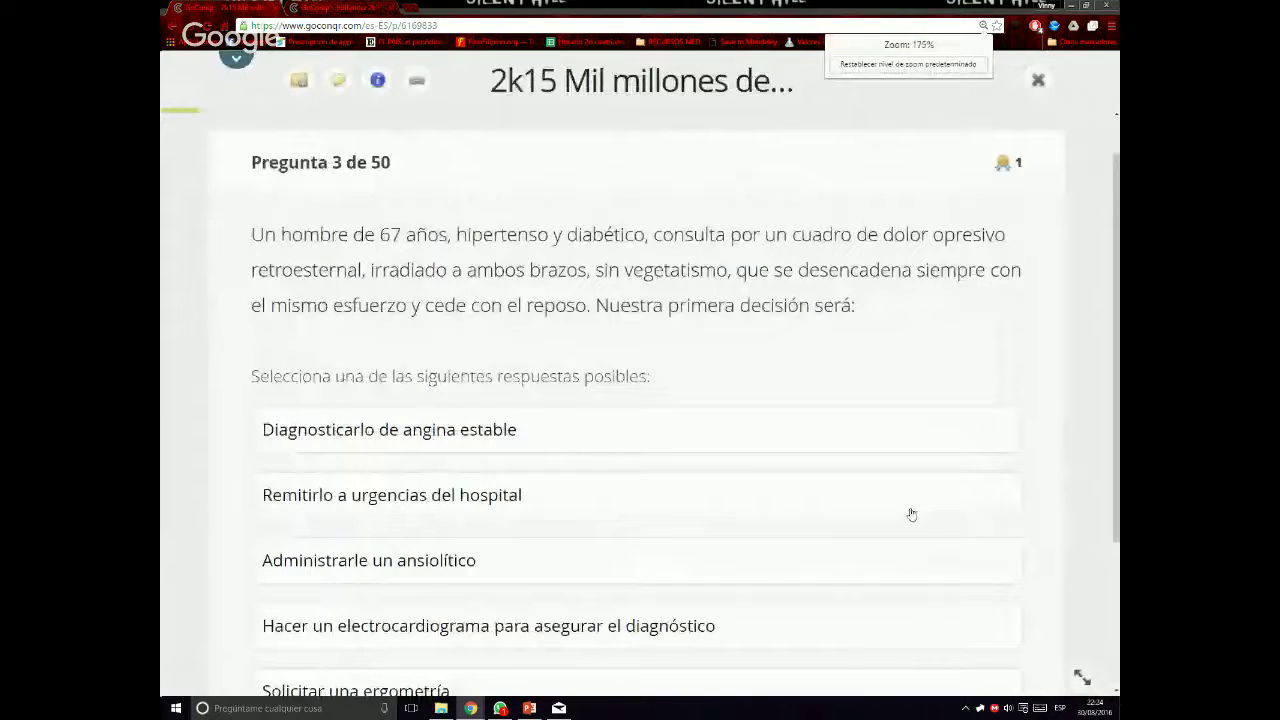
scroll(902, 466, down, 1)
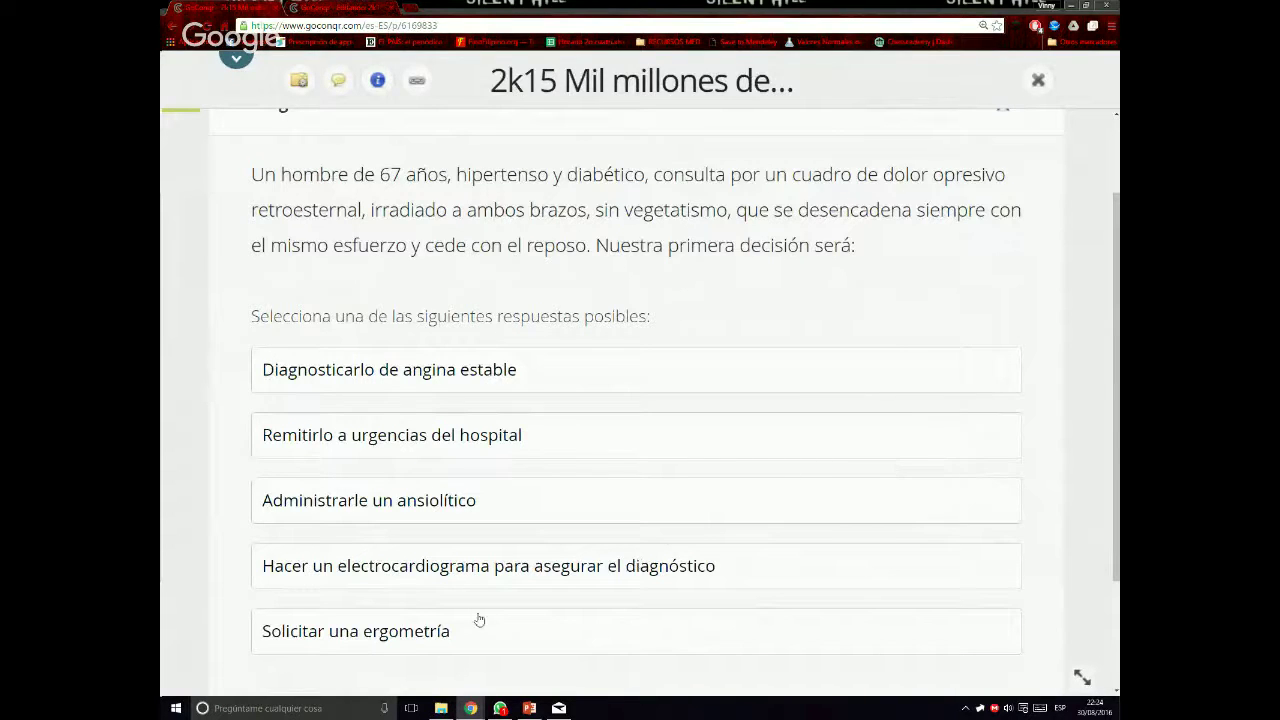
click(397, 642)
scroll(650, 393, down, 1)
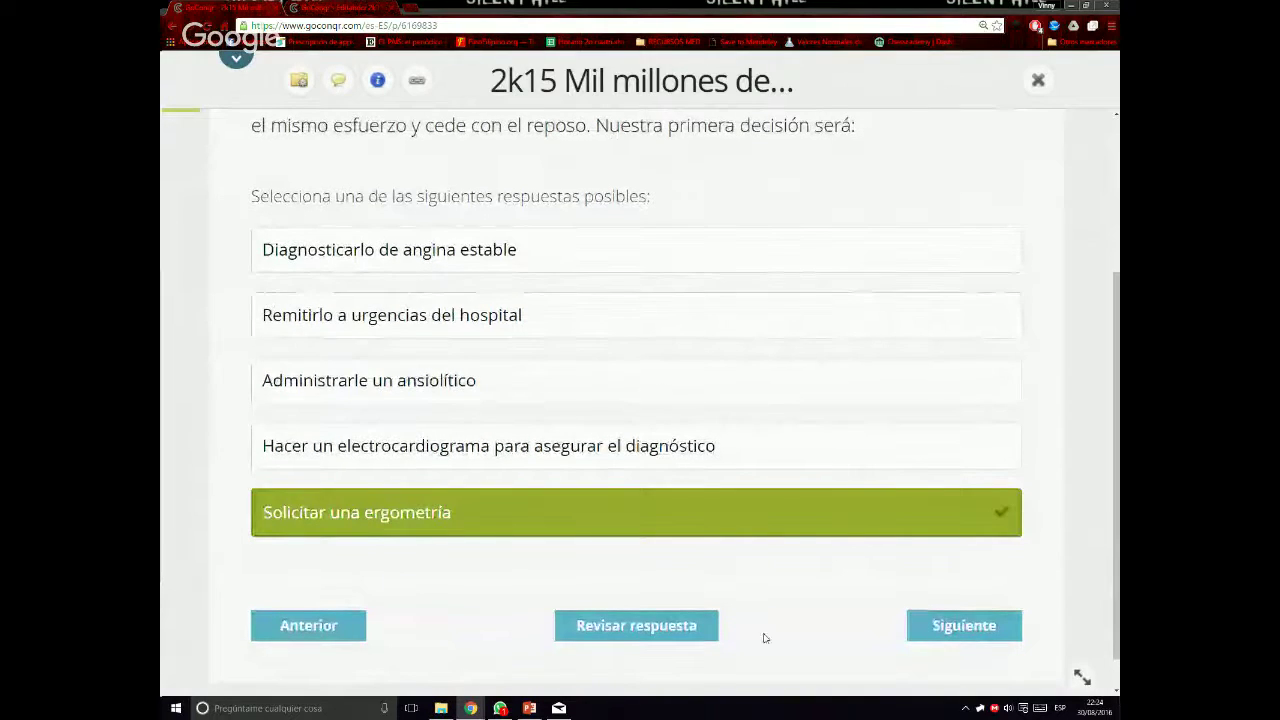
click(940, 623)
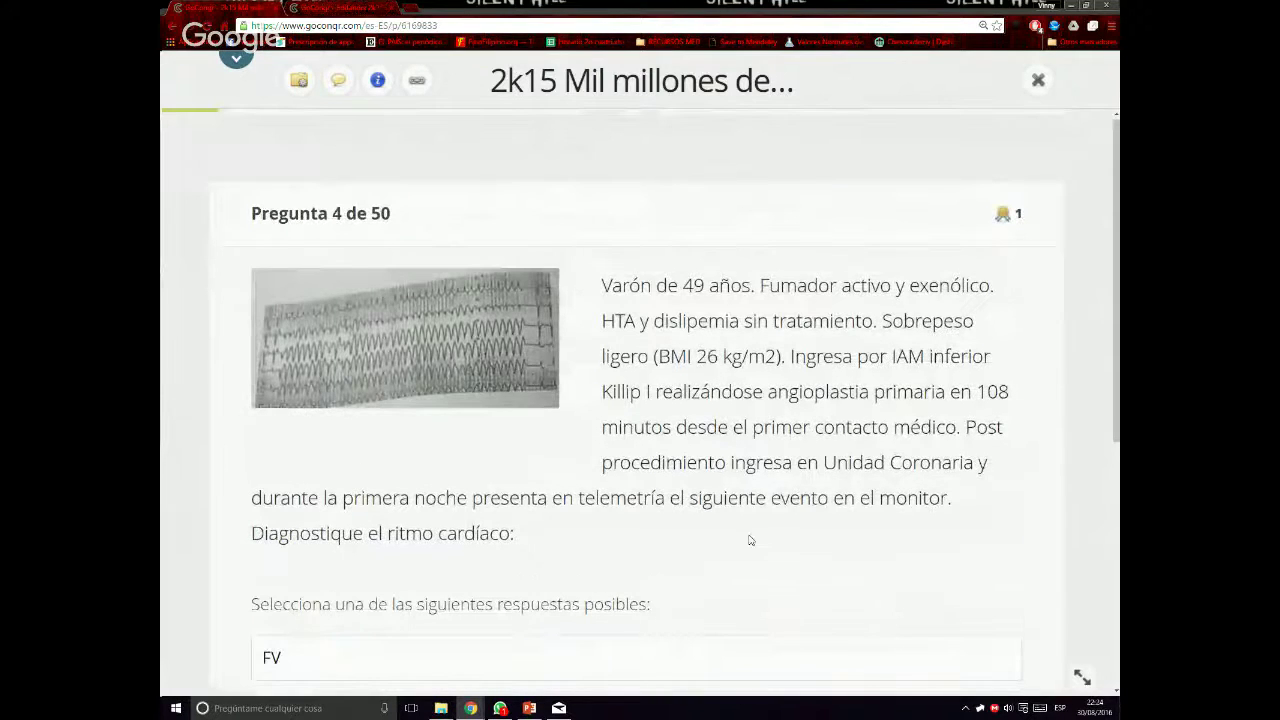
Examine the electrocardiogram image of question 4 at a large magnification
scroll(750, 540, down, 1)
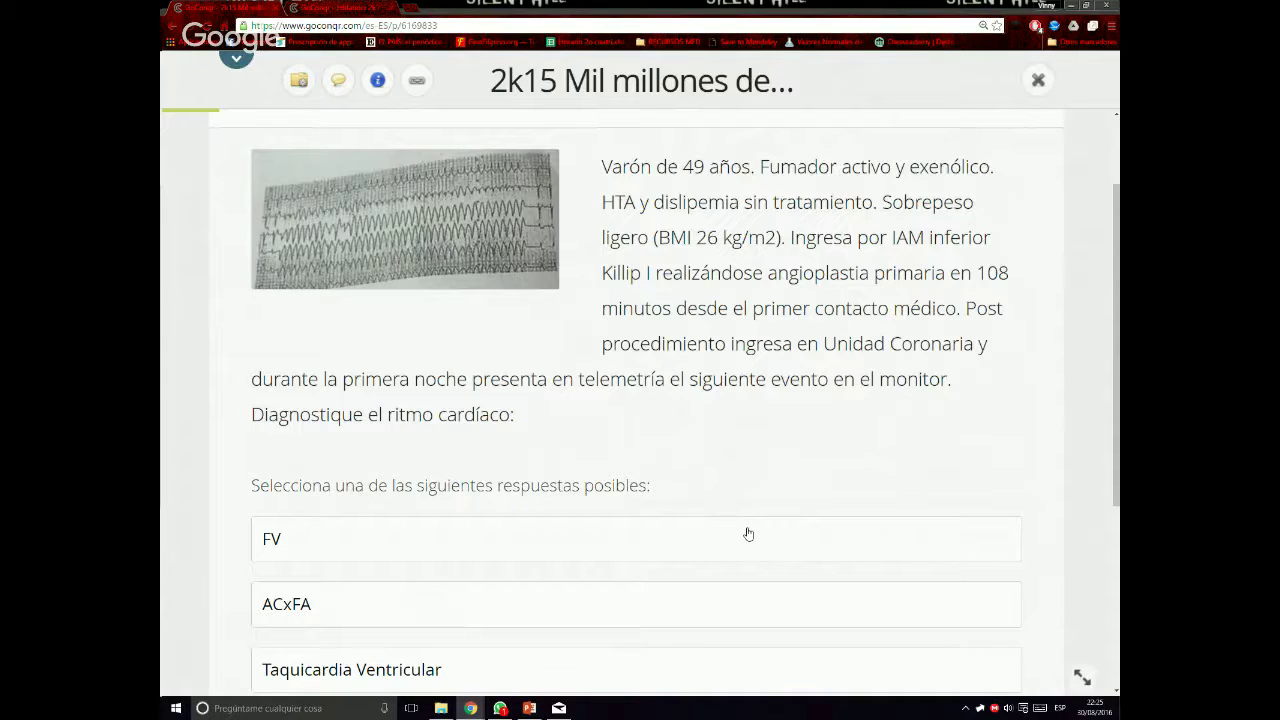
scroll(579, 417, down, 1)
scroll(579, 417, down, 1)
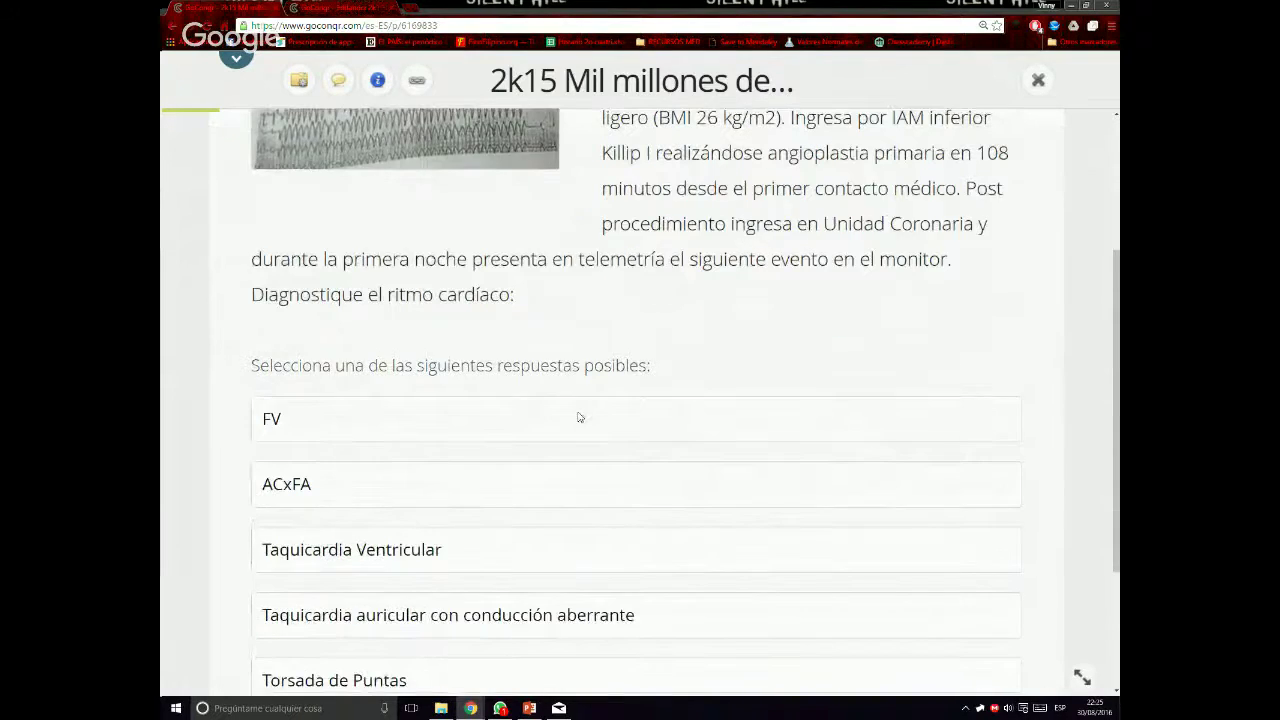
scroll(374, 306, up, 1)
scroll(421, 323, up, 1)
ctrl+scroll(421, 323, up, 1)
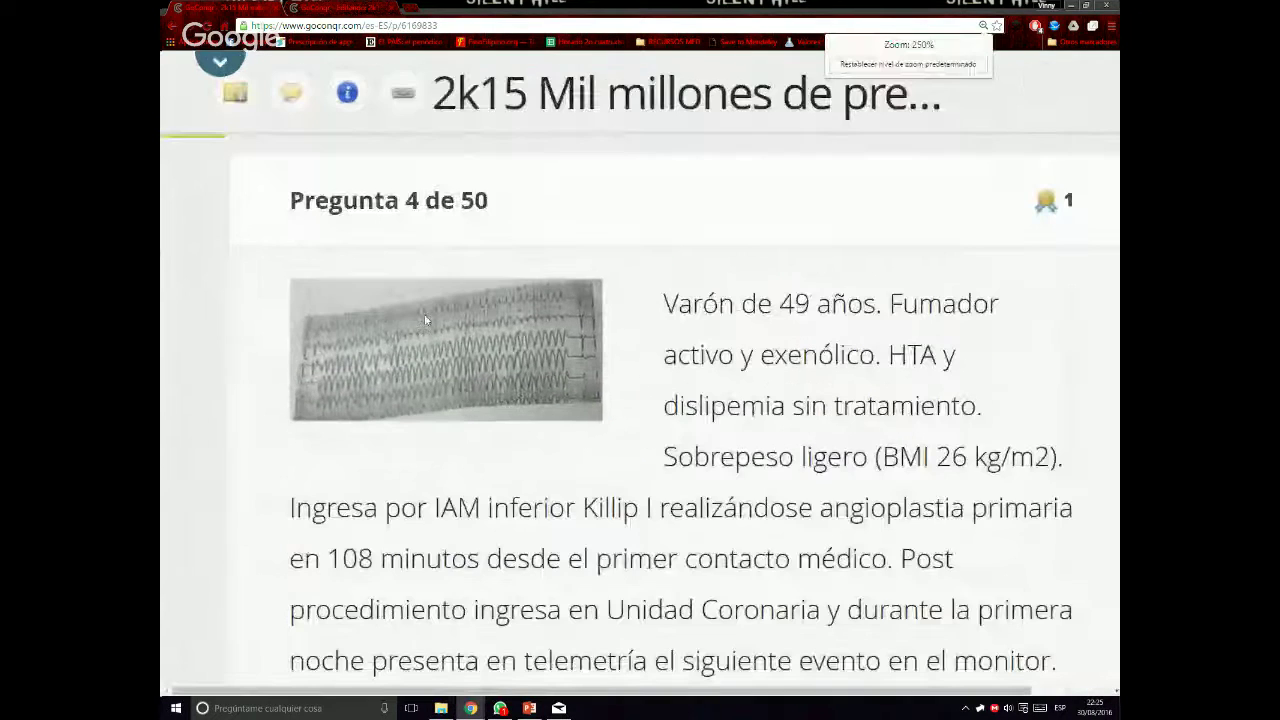
ctrl+scroll(464, 349, up, 3)
scroll(690, 552, down, 2)
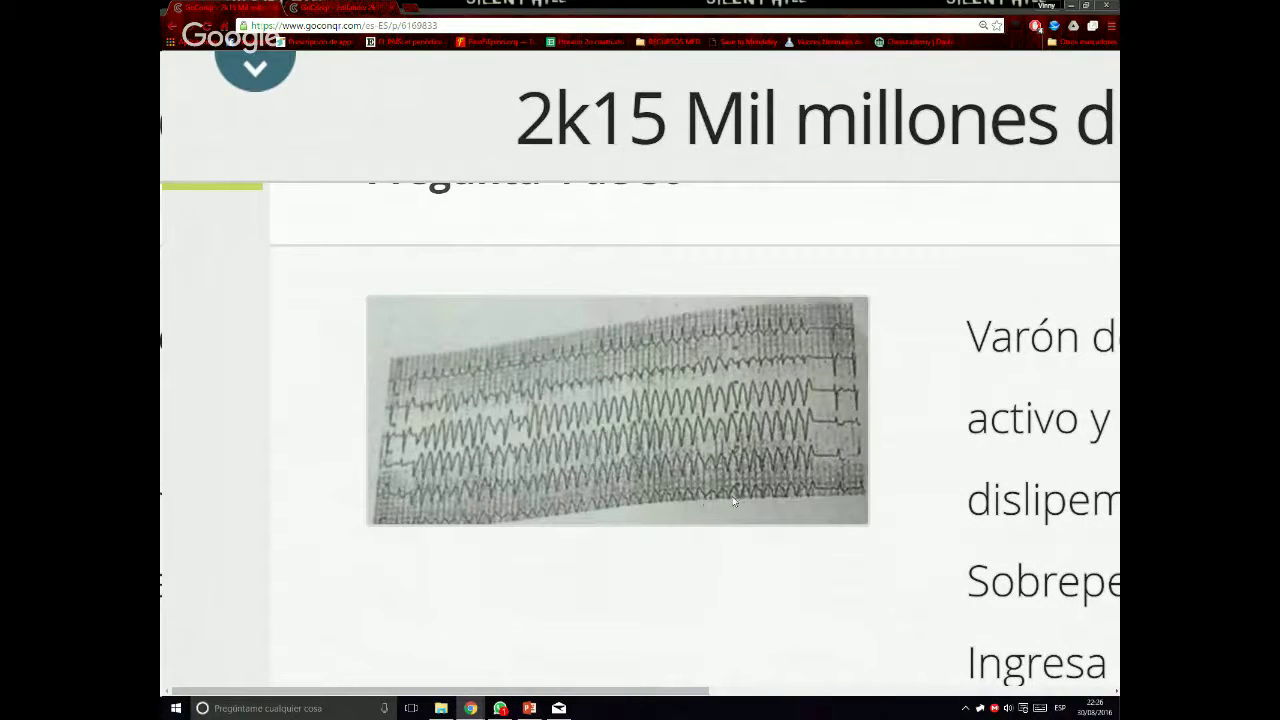
Read the case text of question 4 and compare its five rhythm diagnosis options with the electrocardiogram
key(ctrl+minus)
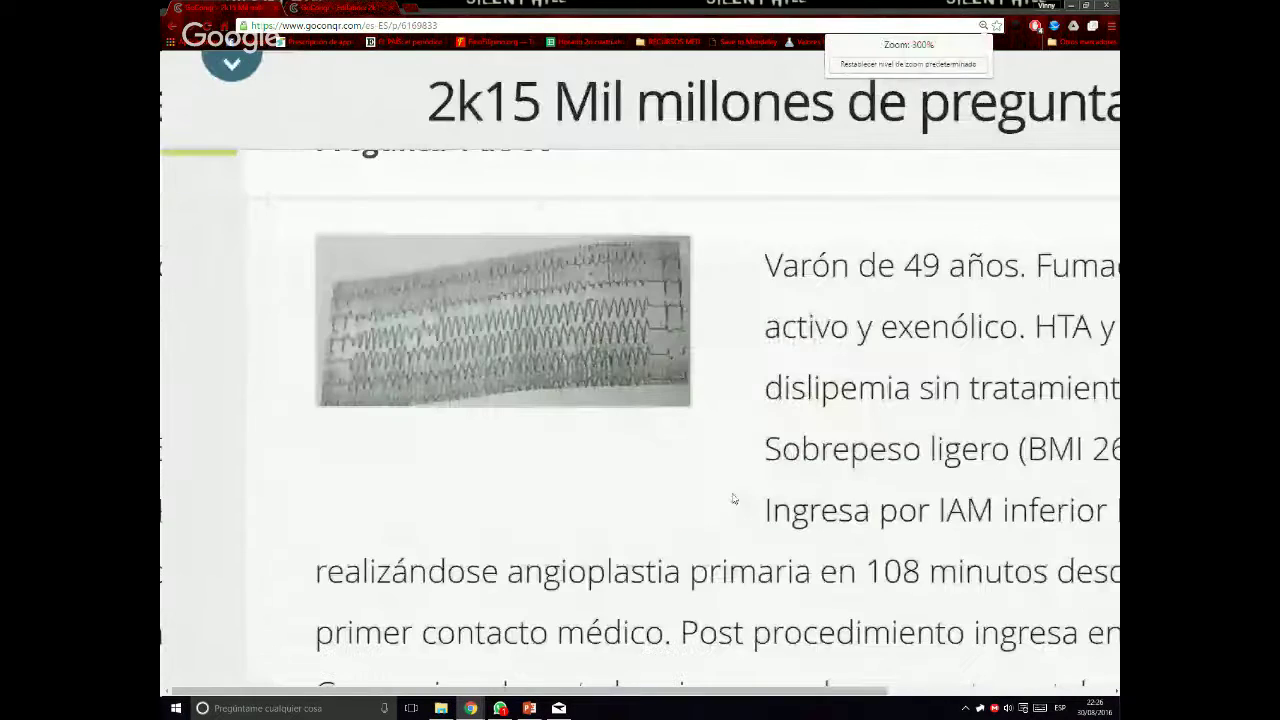
key(ctrl+minus)
key(ctrl+minus)
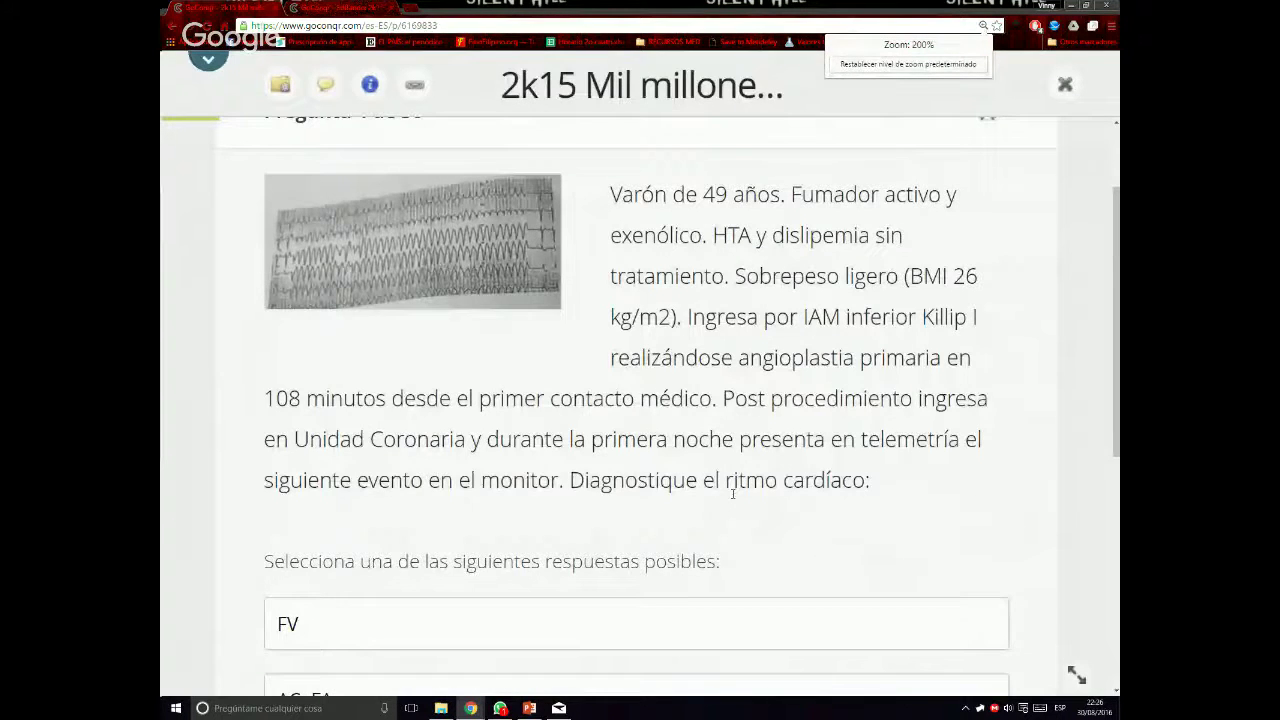
scroll(733, 493, up, 1)
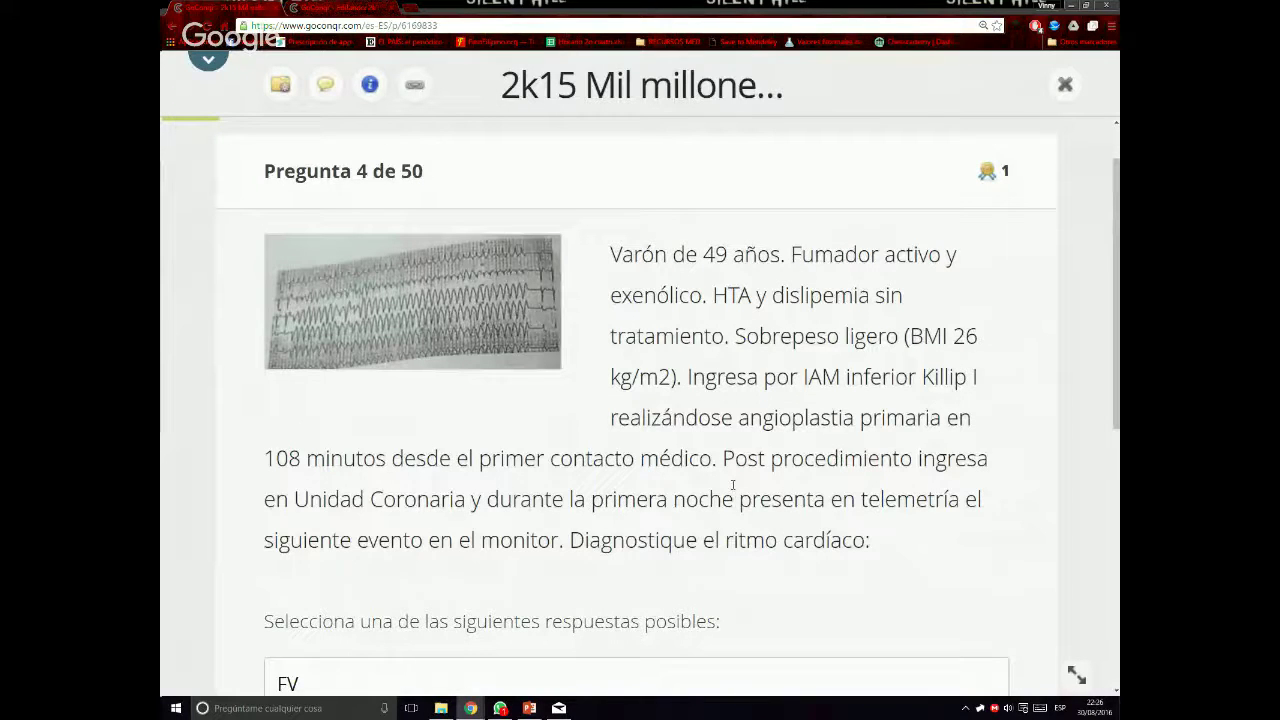
scroll(733, 479, down, 5)
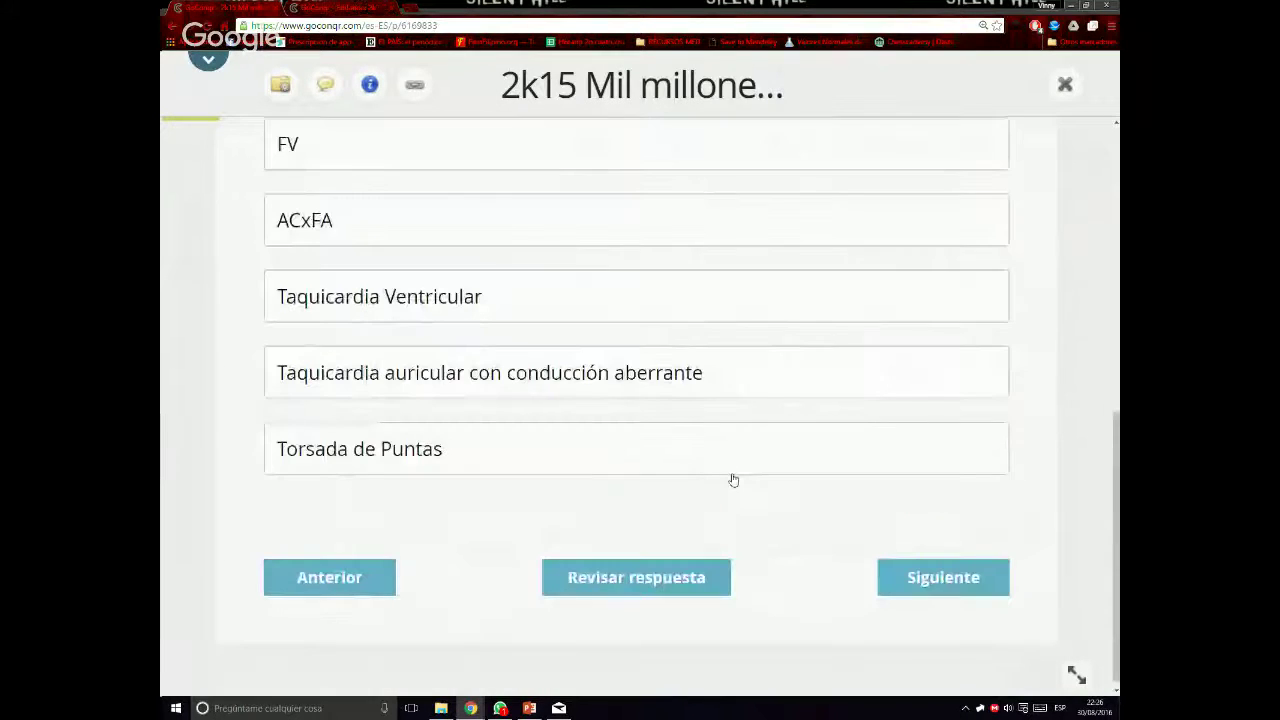
scroll(733, 480, up, 3)
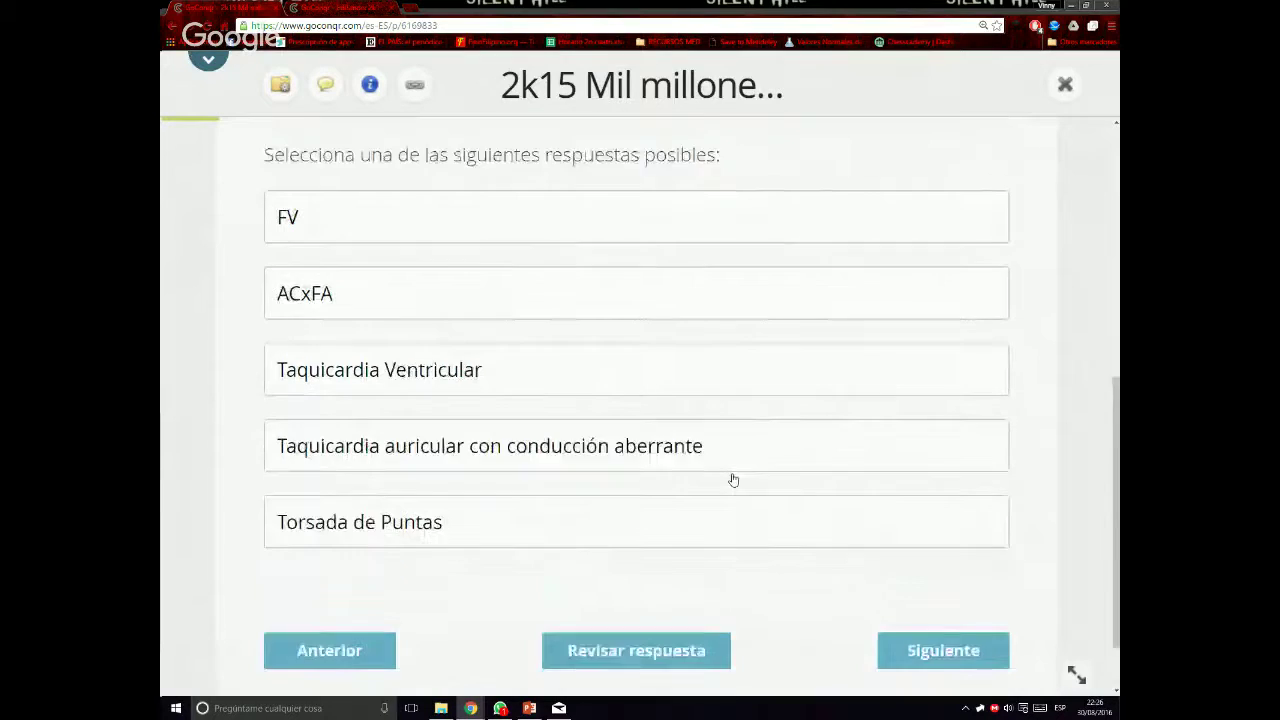
scroll(733, 480, up, 2)
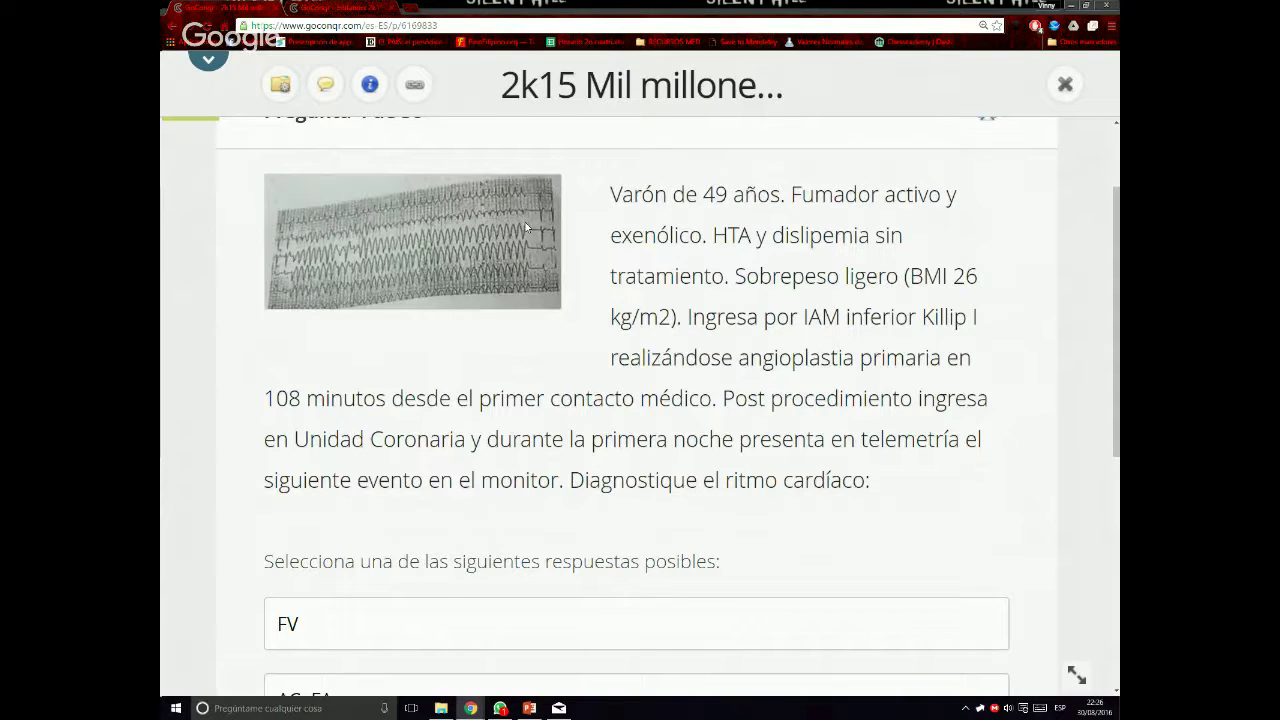
scroll(526, 227, down, 1)
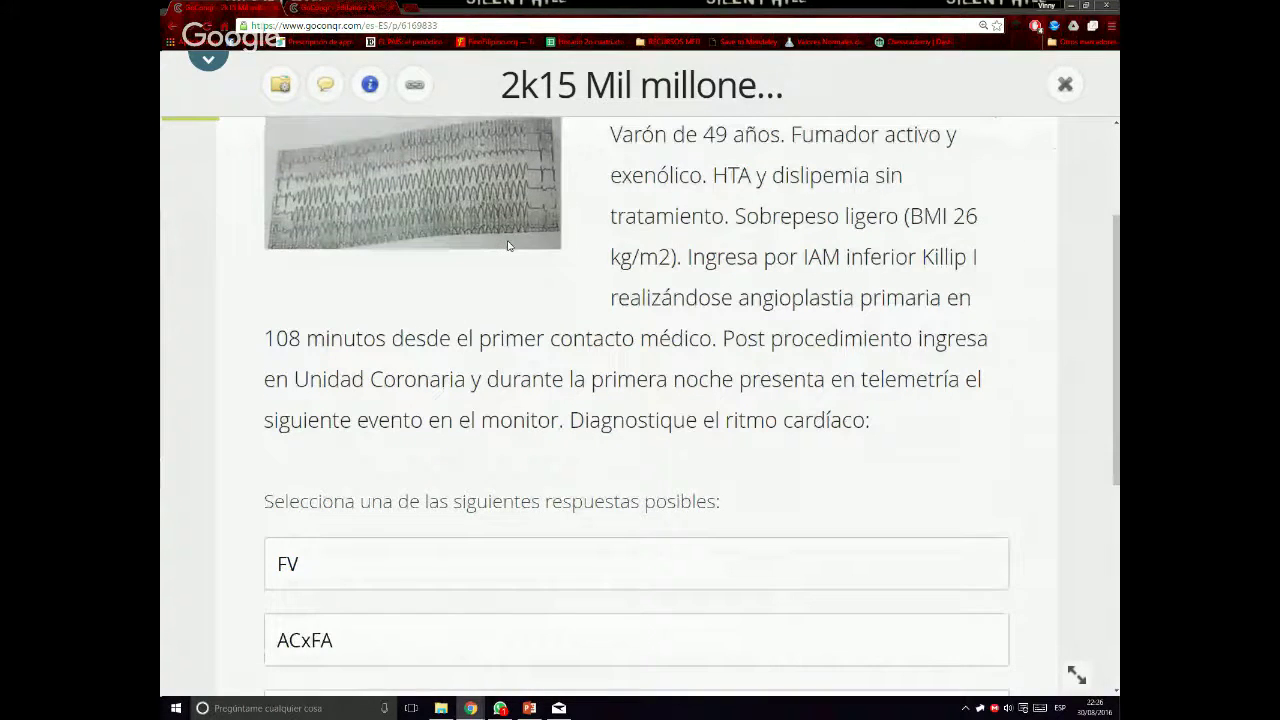
scroll(508, 245, up, 1)
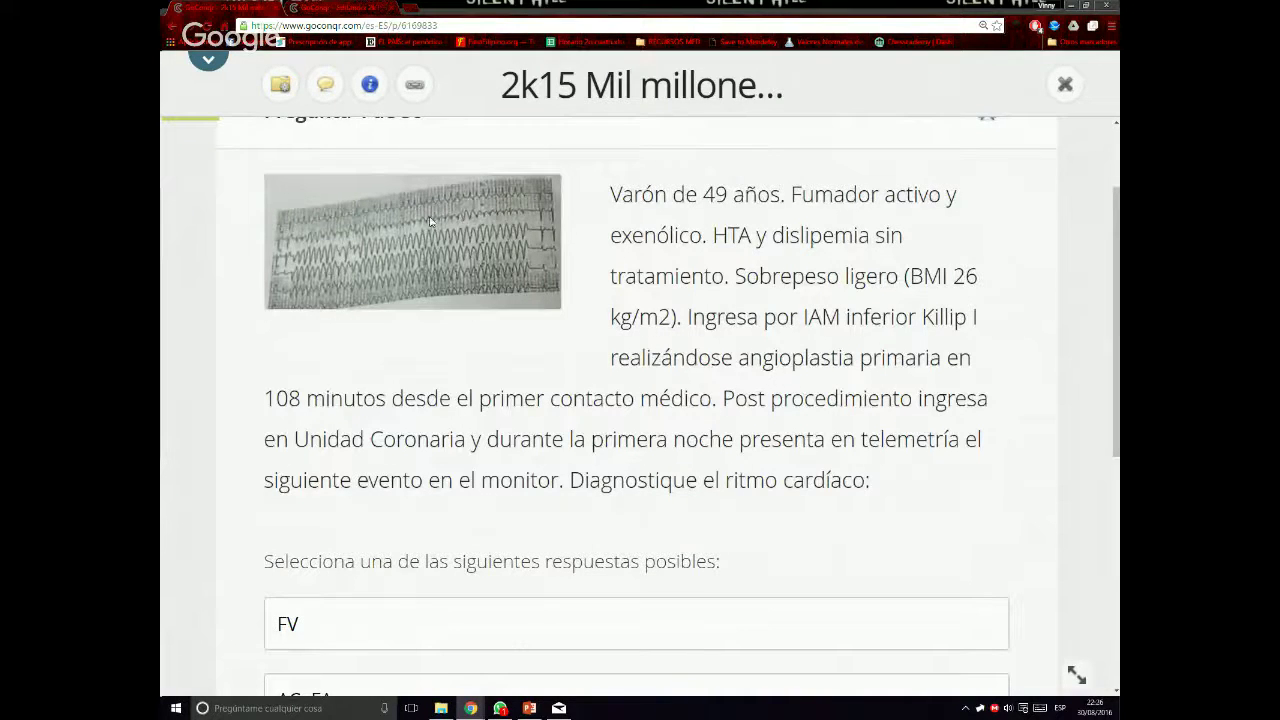
scroll(442, 206, down, 1)
scroll(478, 207, down, 1)
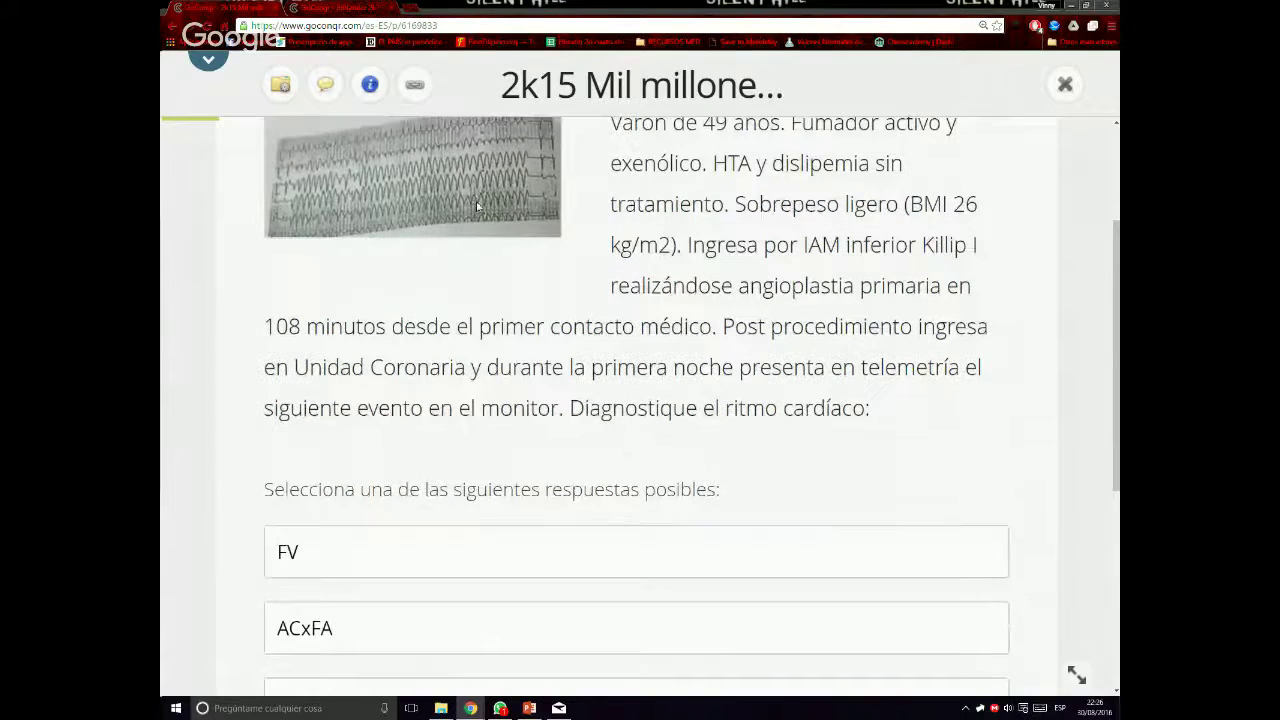
scroll(478, 207, down, 3)
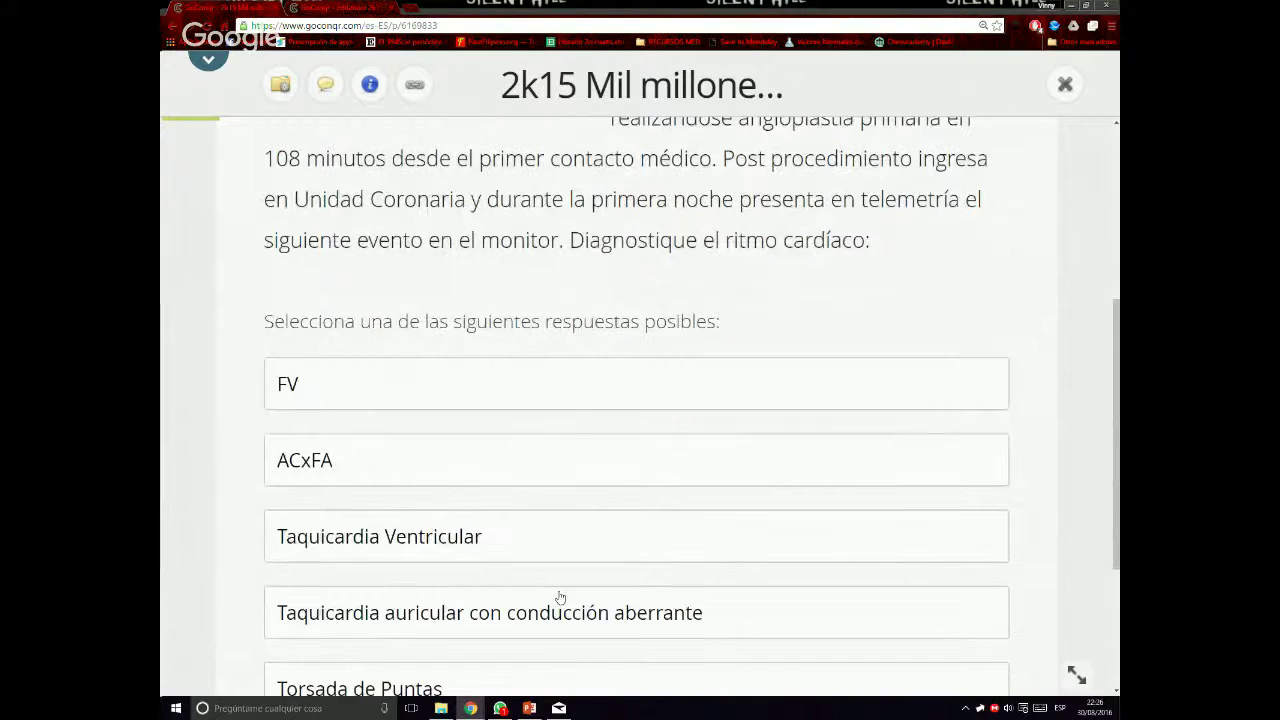
Answer question 4 with "Taquicardia Ventricular" and check the answer
scroll(560, 598, down, 1)
click(466, 491)
scroll(466, 491, down, 2)
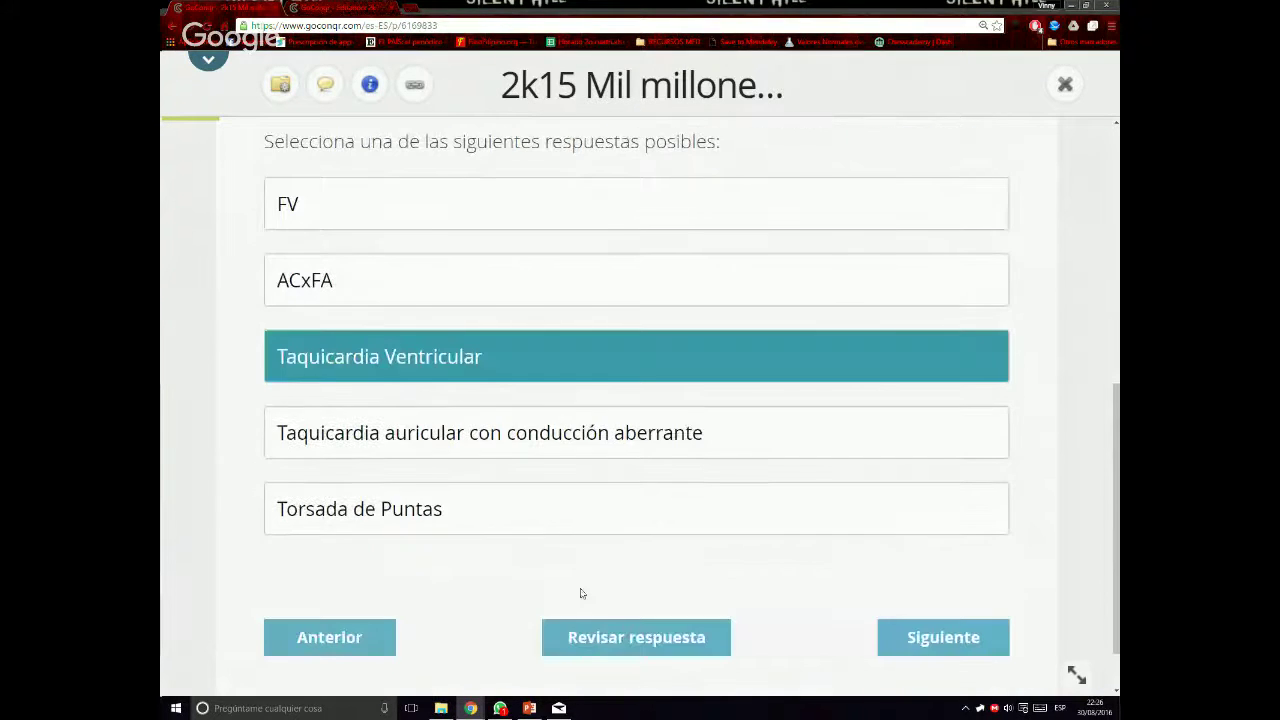
click(590, 640)
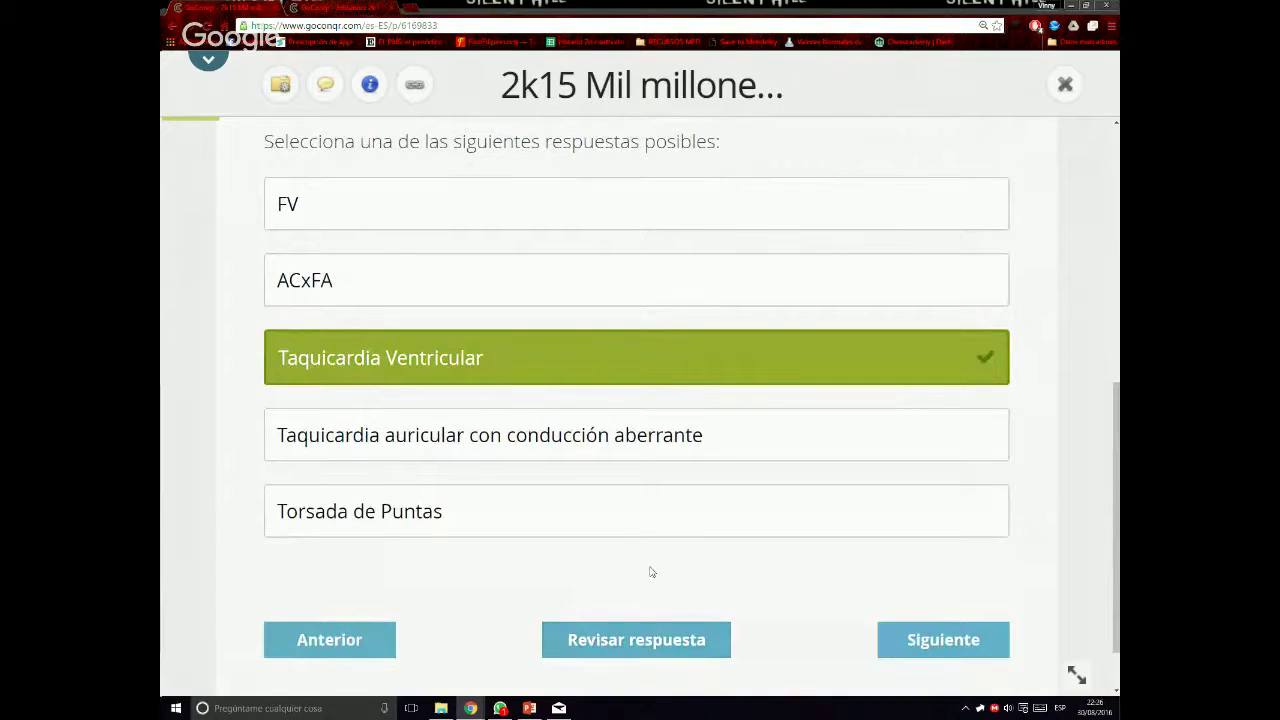
Display question 4 in the quiz editor and read its explanation of the signs in favour of ventricular tachycardia
click(368, 6)
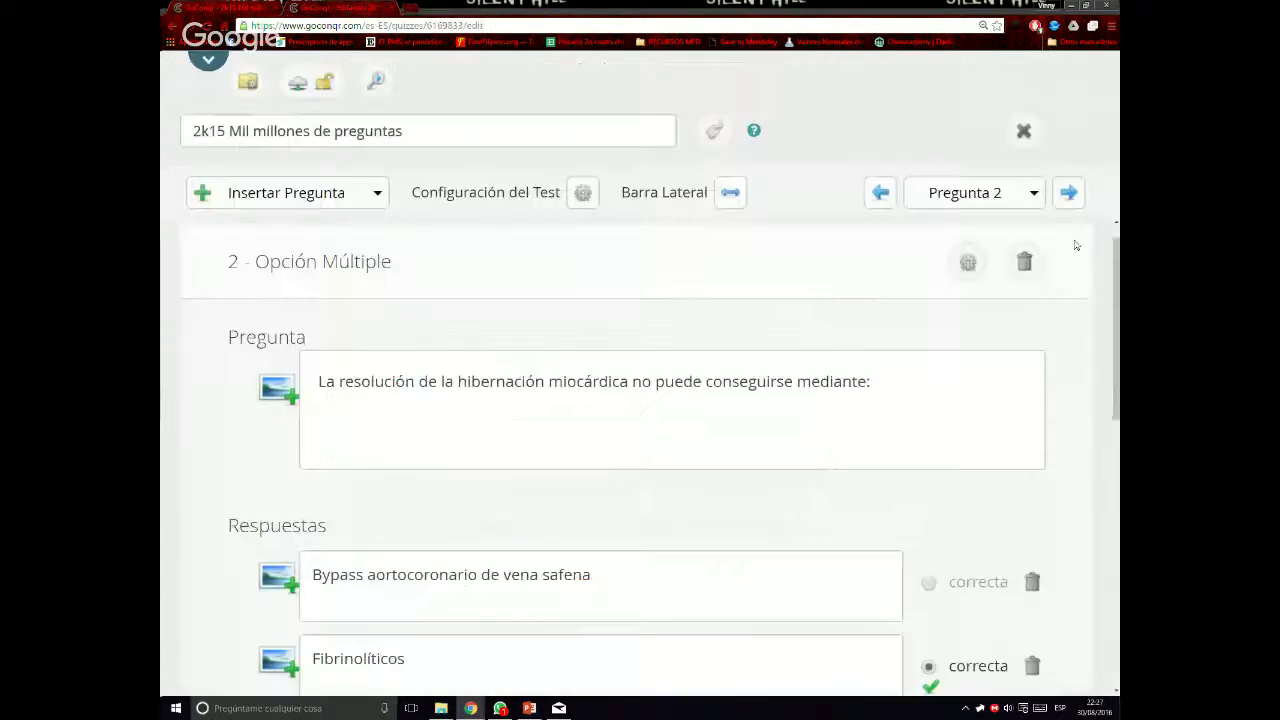
click(1068, 192)
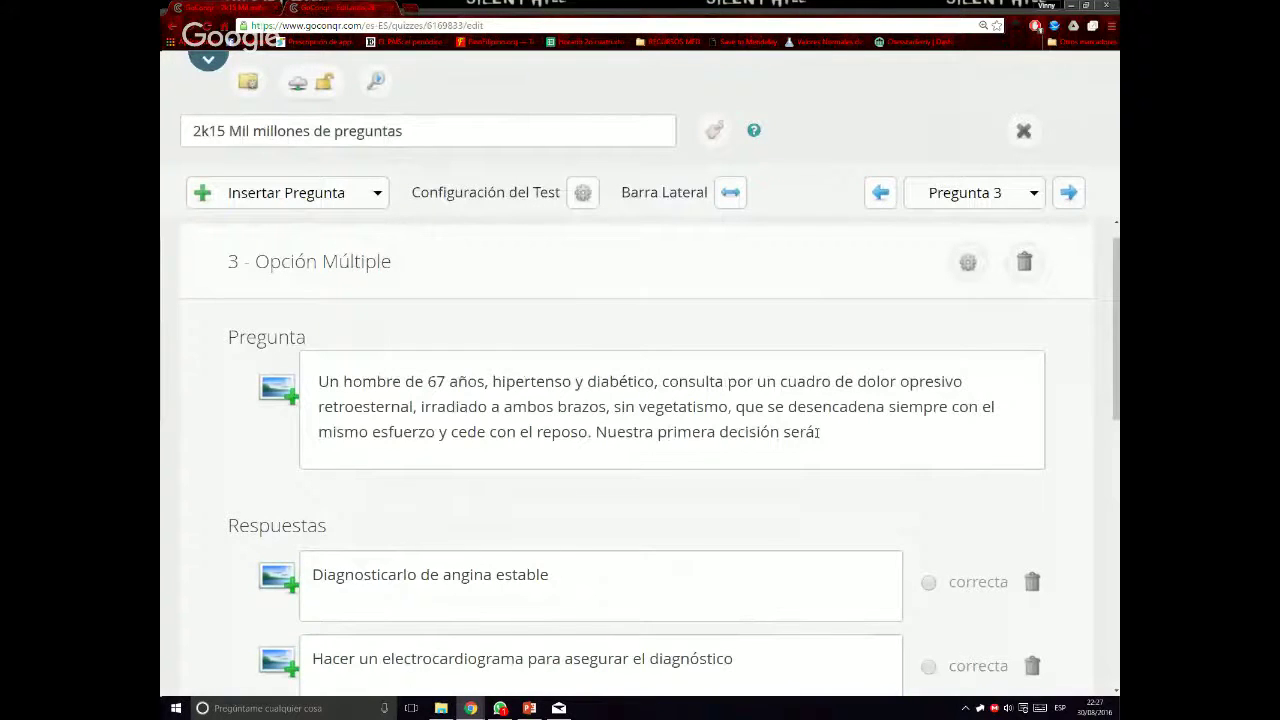
scroll(819, 433, down, 1)
scroll(819, 433, down, 2)
click(1068, 192)
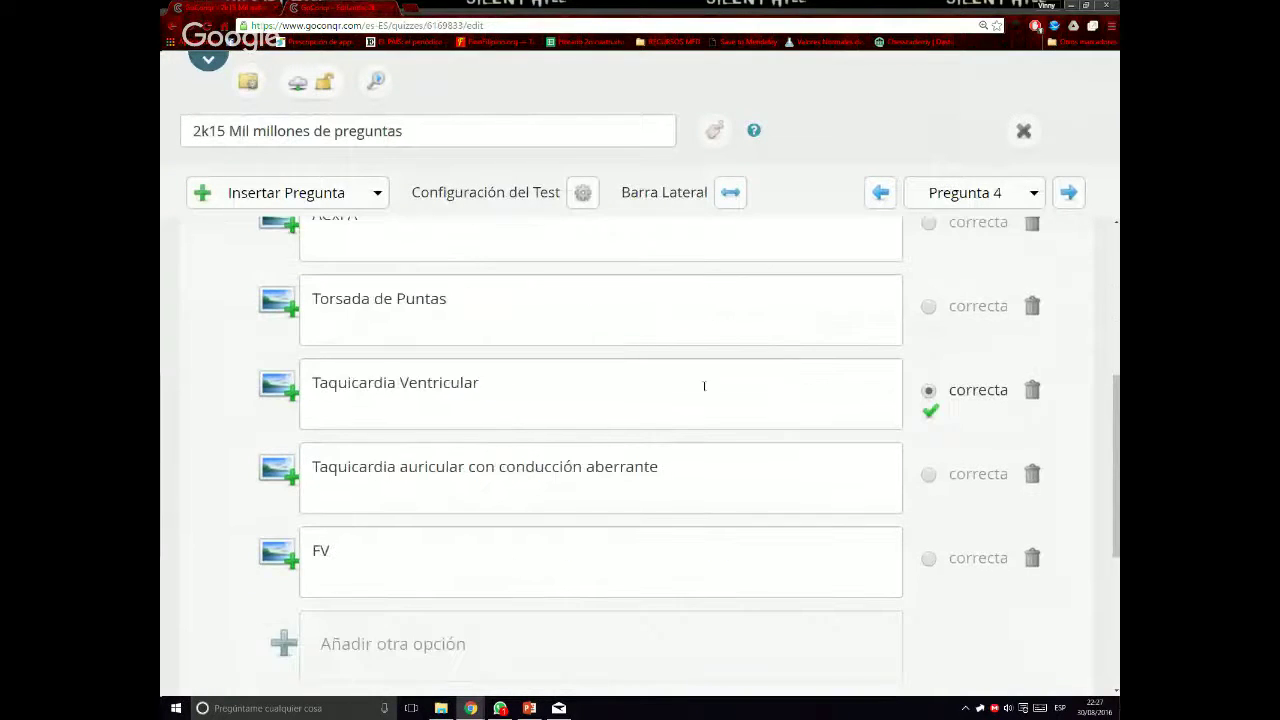
scroll(710, 385, down, 1)
scroll(710, 385, down, 2)
scroll(500, 486, down, 2)
scroll(486, 500, up, 2)
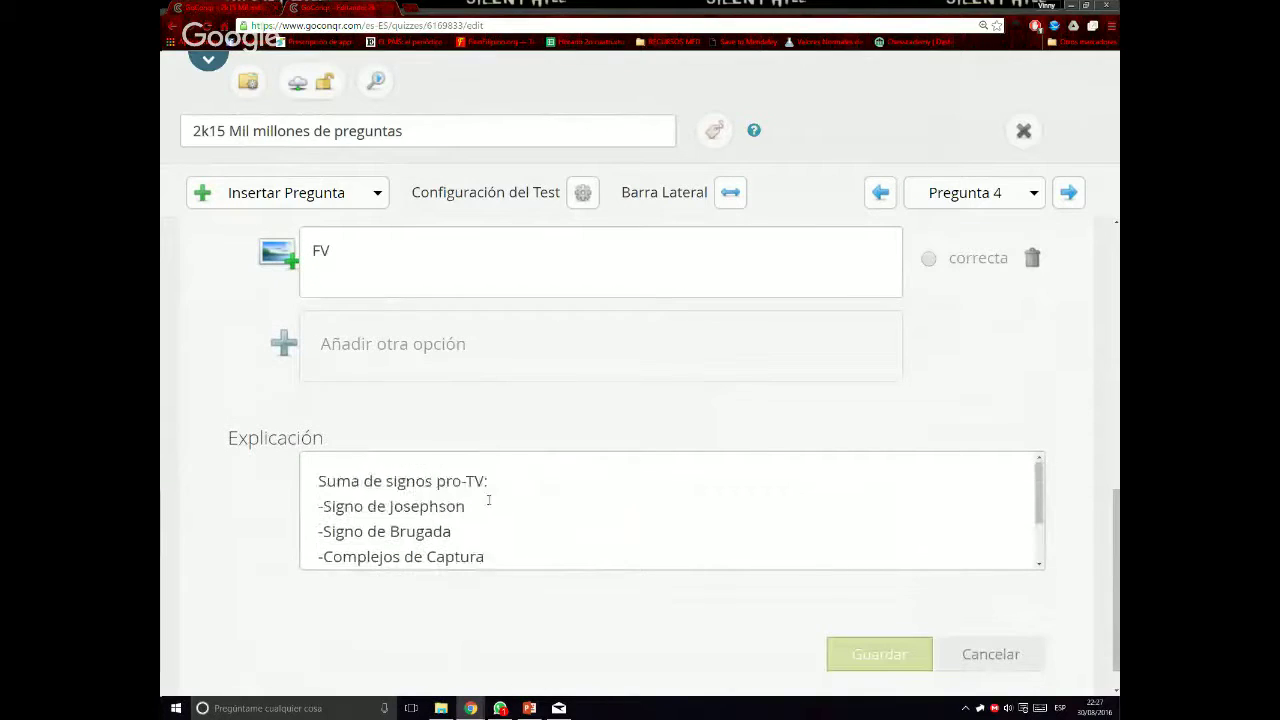
scroll(494, 514, down, 2)
scroll(494, 514, up, 2)
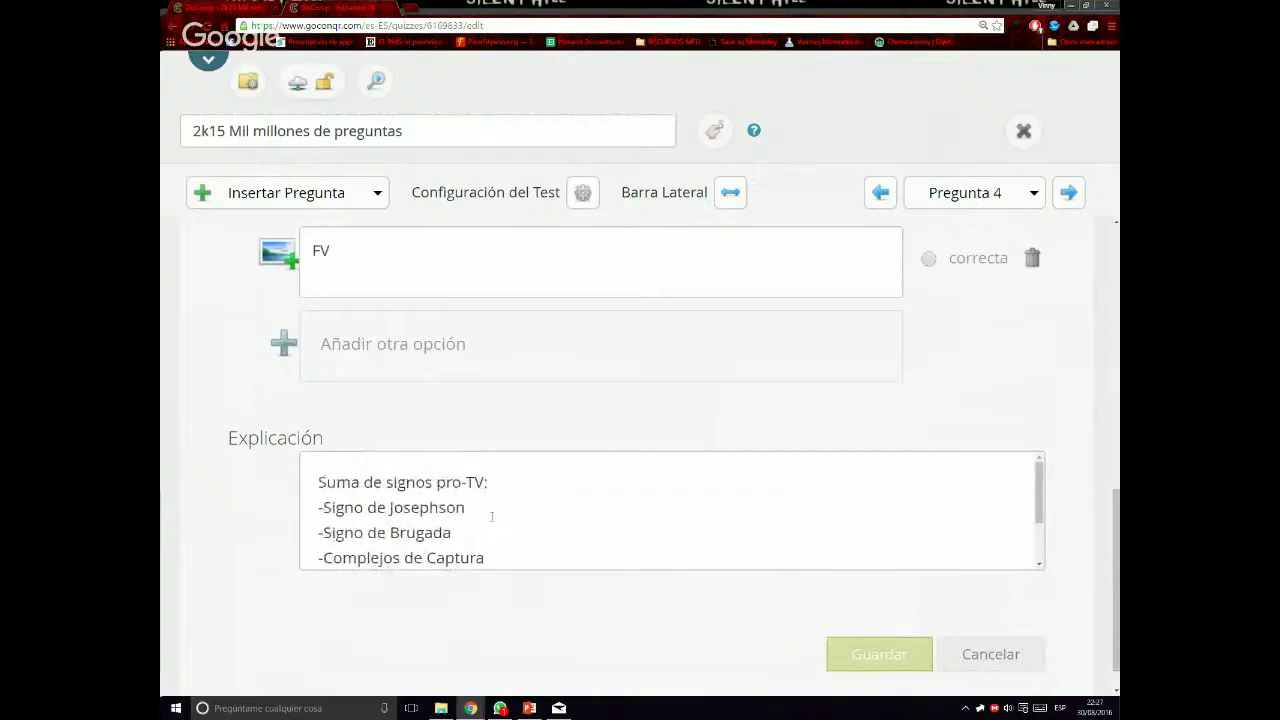
scroll(491, 516, down, 2)
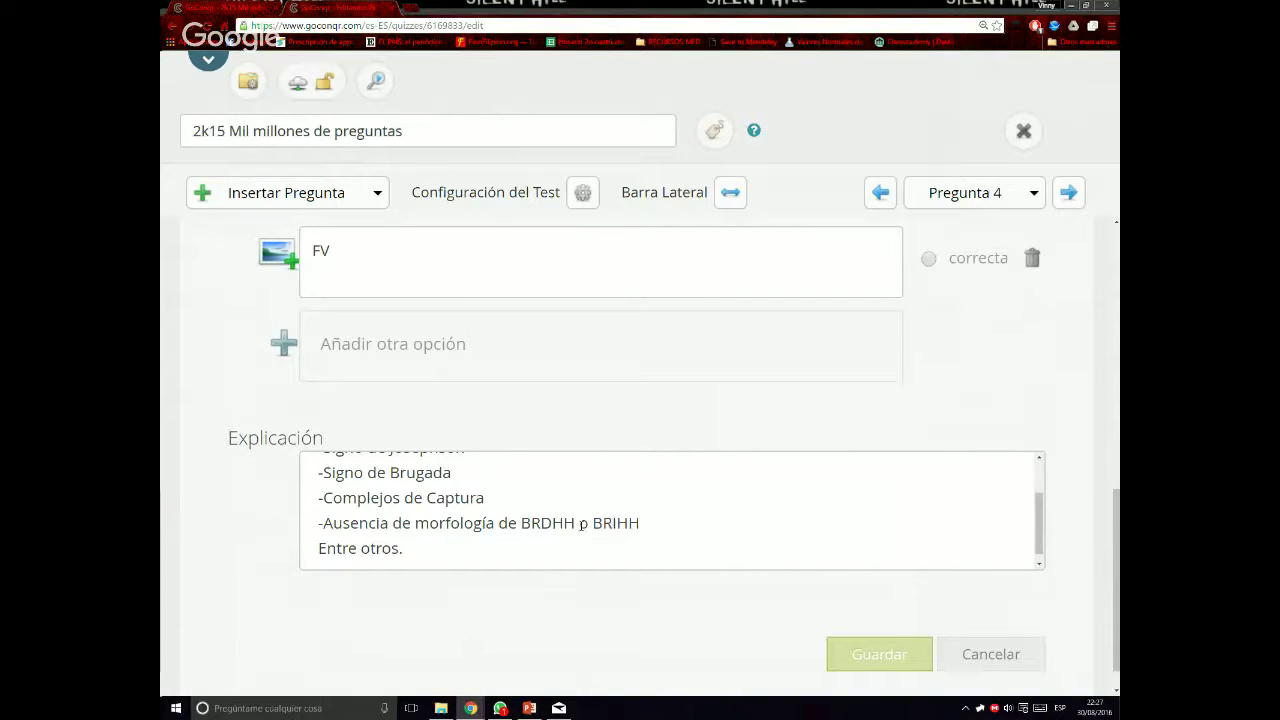
scroll(565, 554, up, 5)
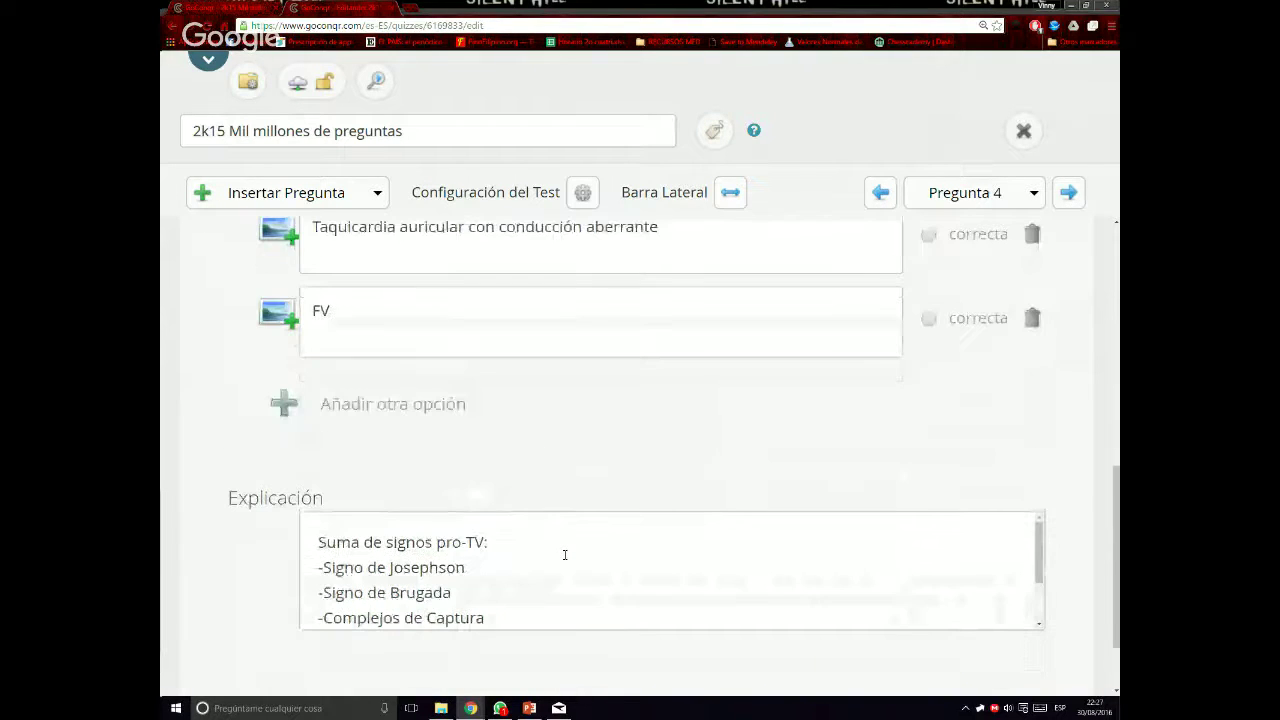
Highlight the Josephson and Brugada signs and the "Ausencia de morfología de BRDHH o BRIHH" line while reviewing question 4's explanation
drag(324, 567, 545, 600)
click(466, 567)
scroll(545, 600, down, 2)
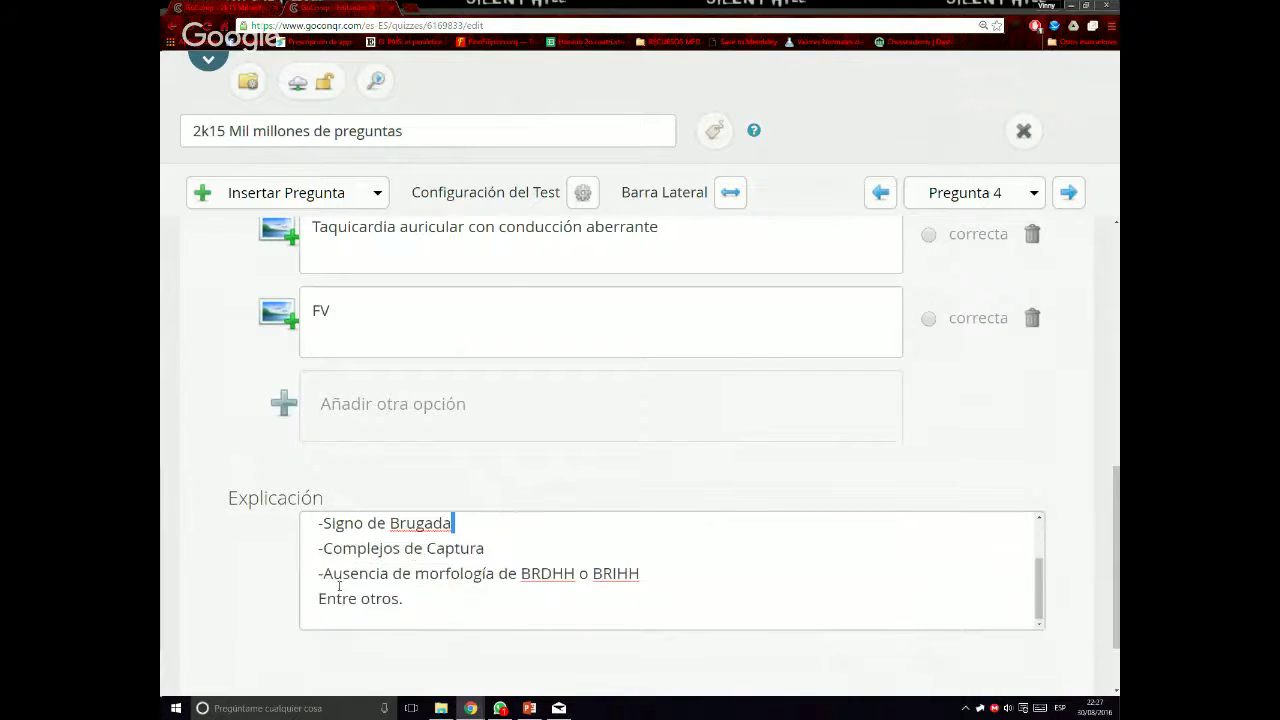
drag(320, 573, 404, 600)
click(619, 576)
scroll(775, 475, up, 2)
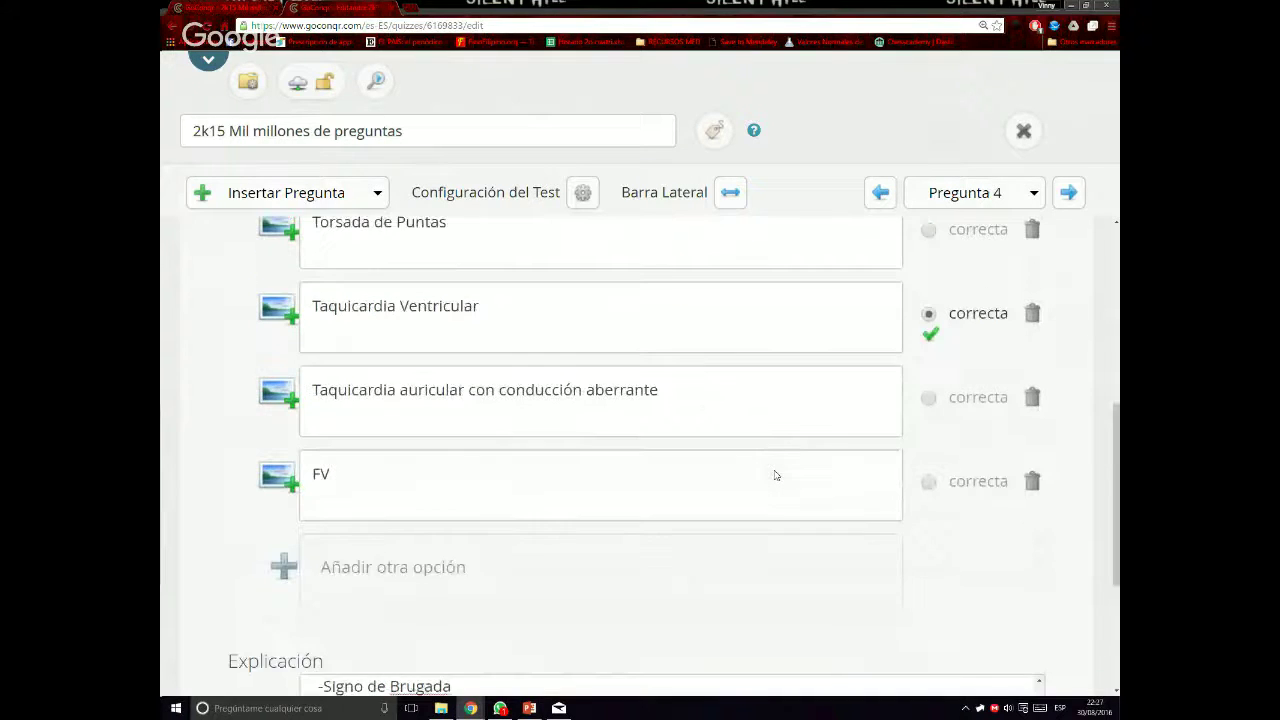
scroll(775, 475, up, 1)
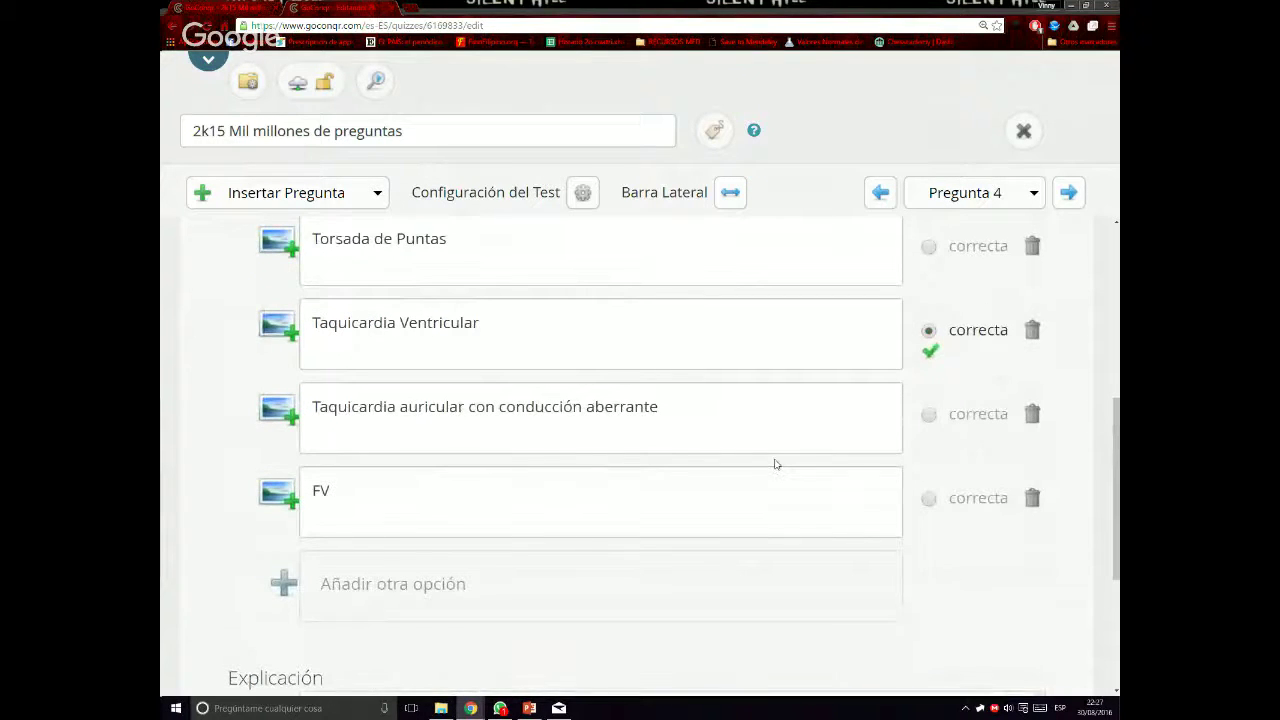
scroll(774, 522, down, 1)
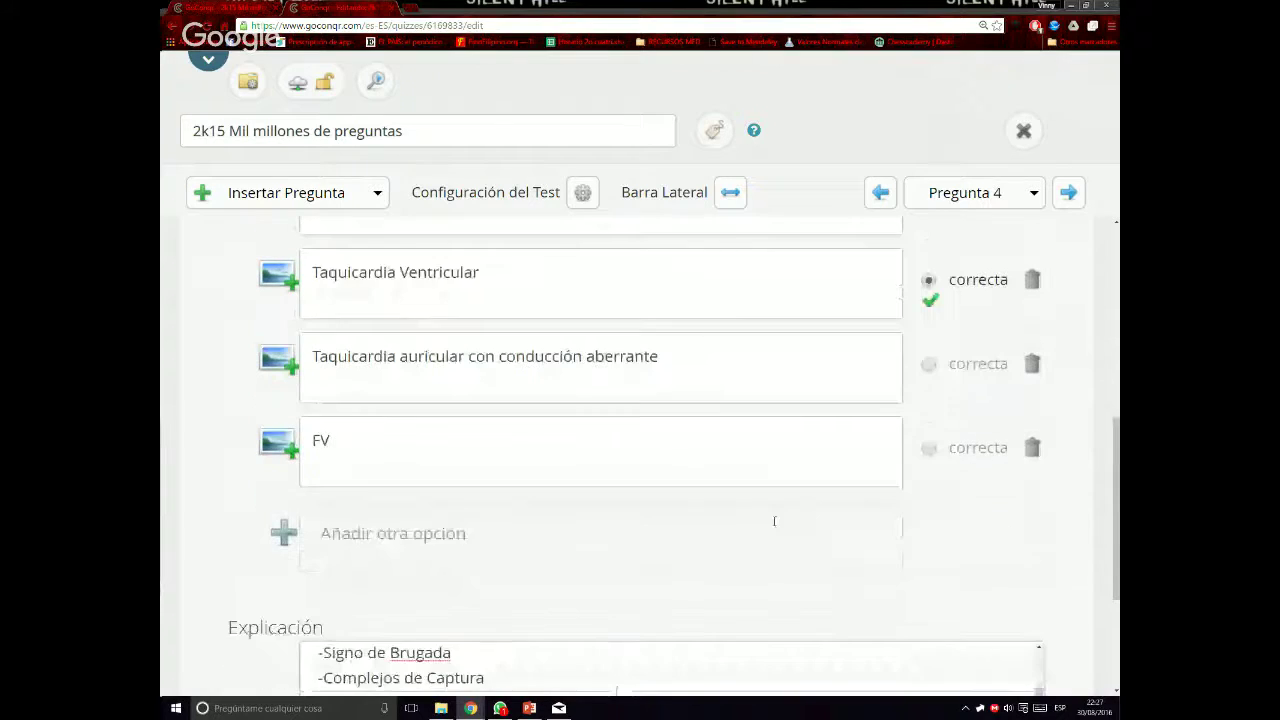
scroll(775, 527, down, 3)
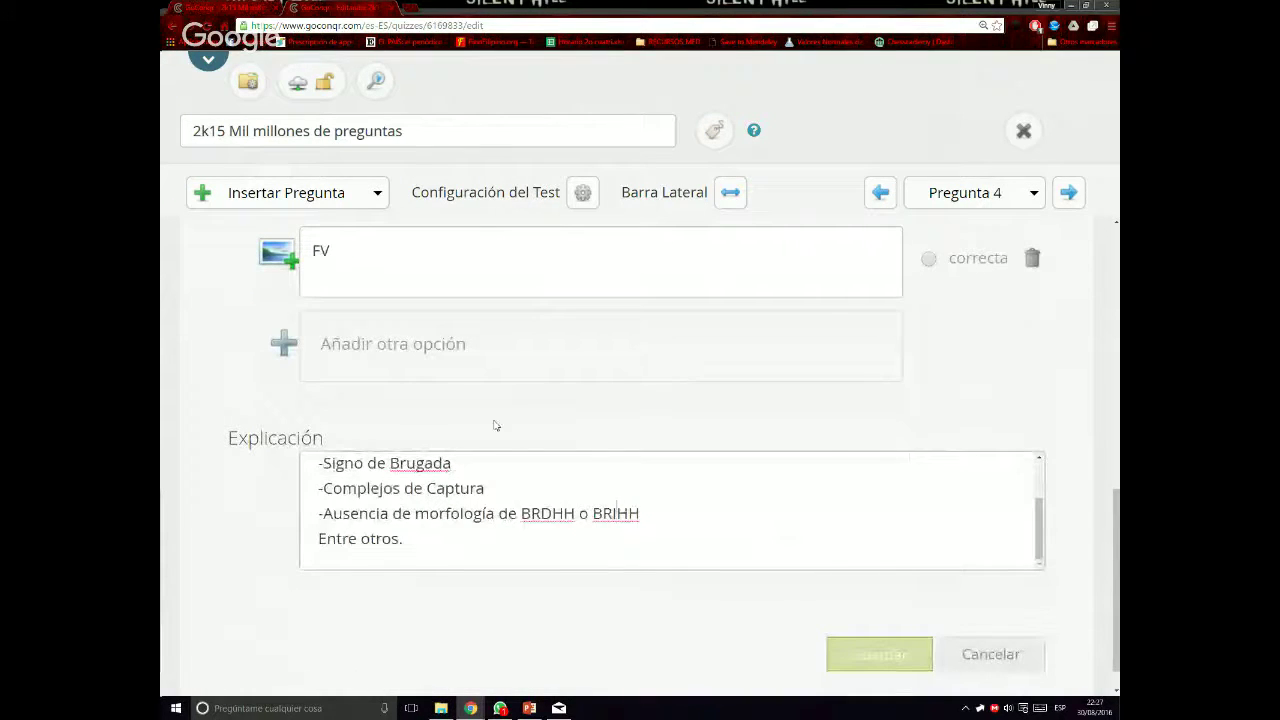
scroll(500, 405, up, 2)
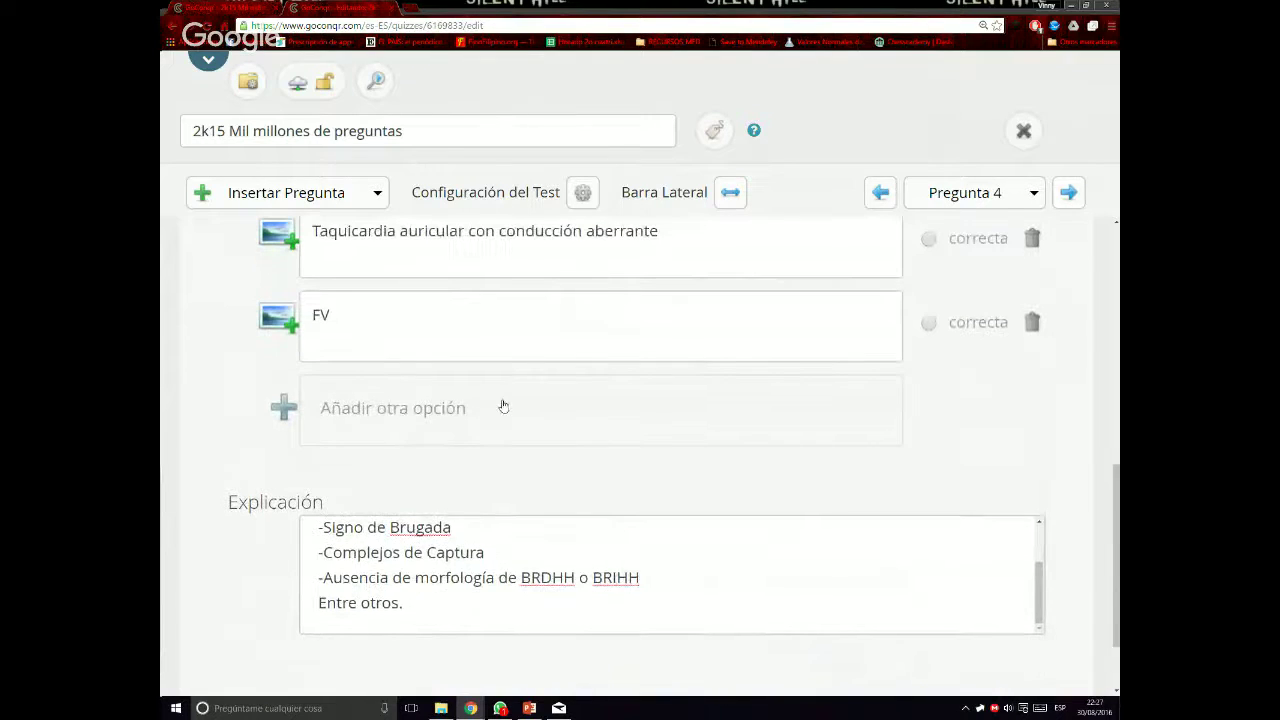
Go back to question 3 in the quiz editor and review its explanation, answer options and case text
click(872, 193)
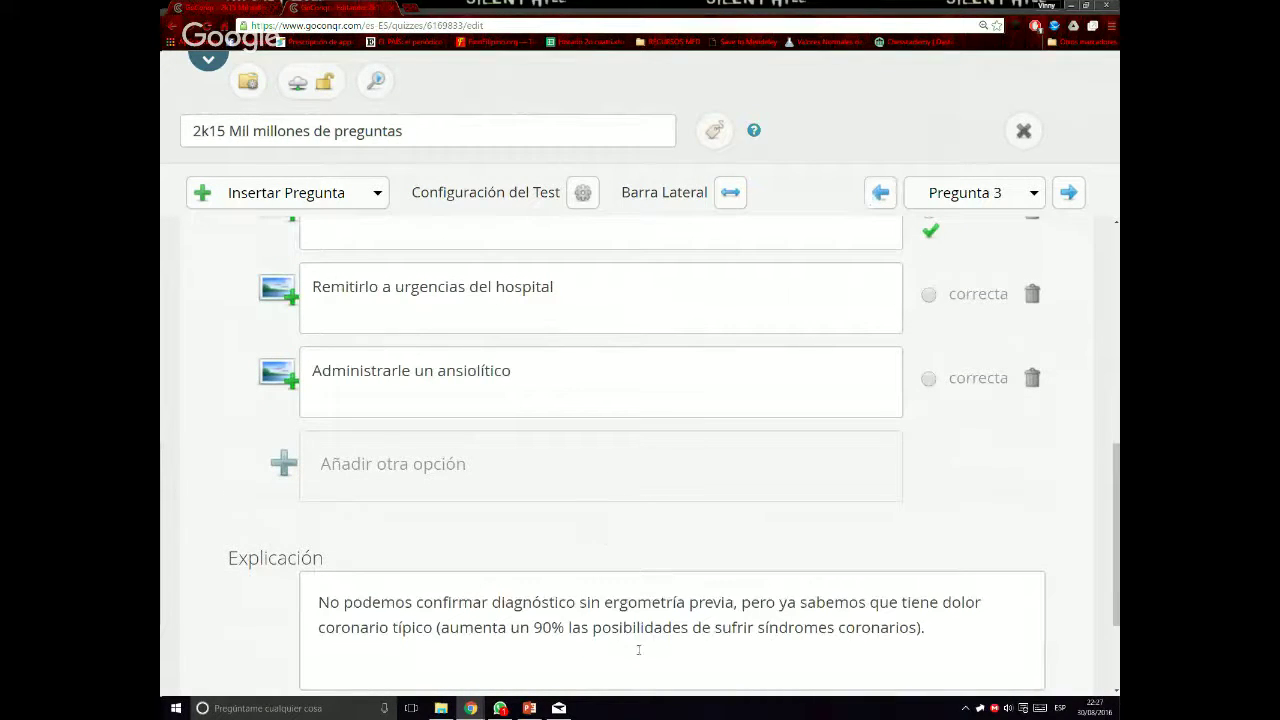
scroll(536, 332, up, 1)
scroll(535, 332, up, 1)
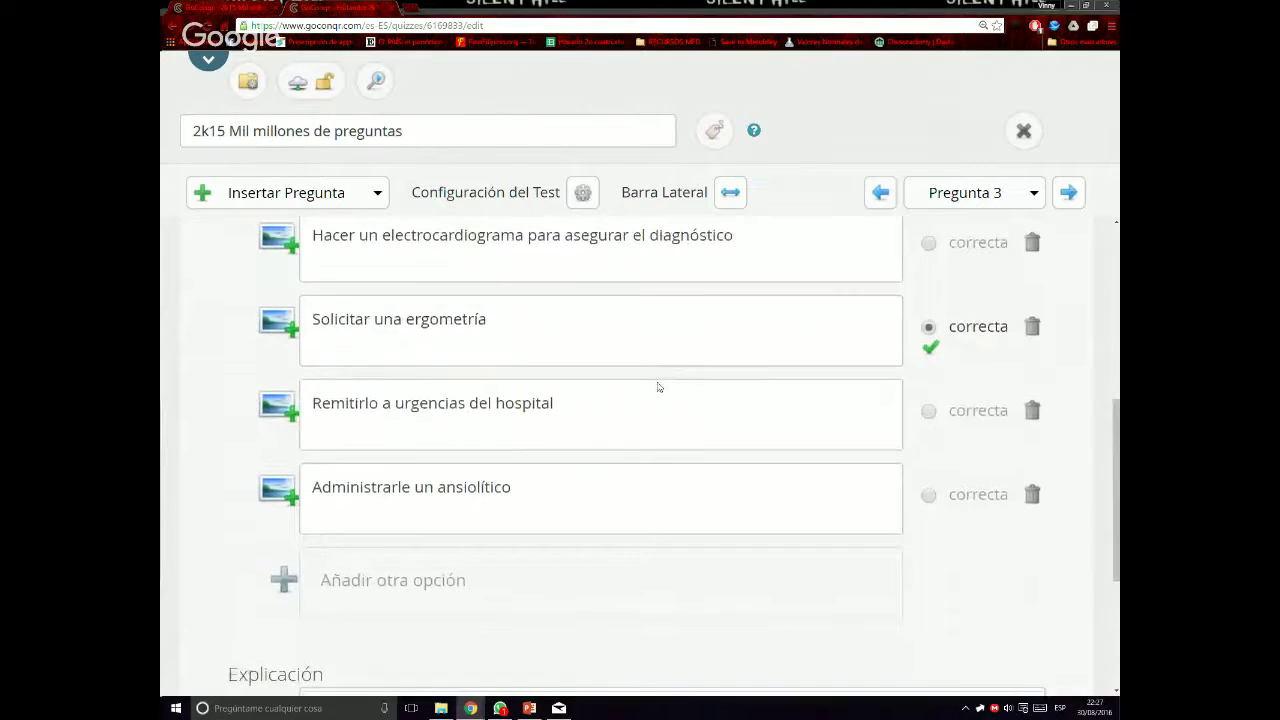
scroll(657, 388, down, 2)
scroll(663, 357, down, 1)
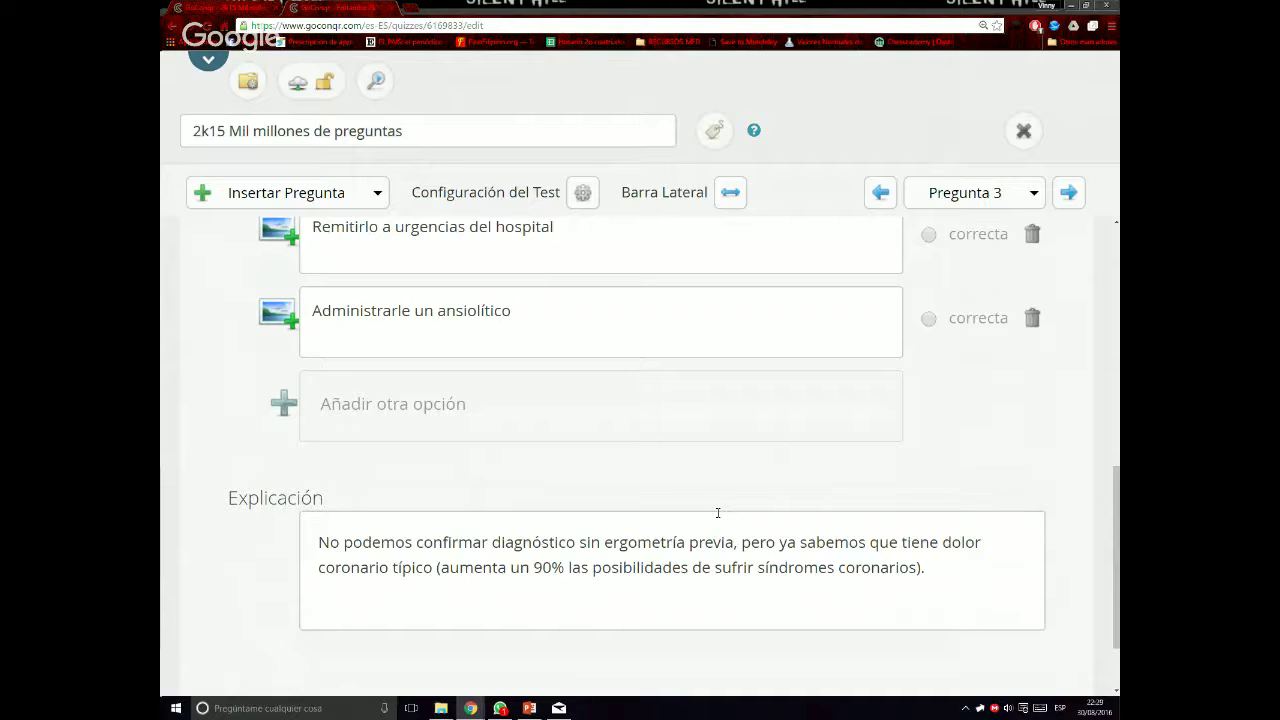
scroll(717, 513, up, 3)
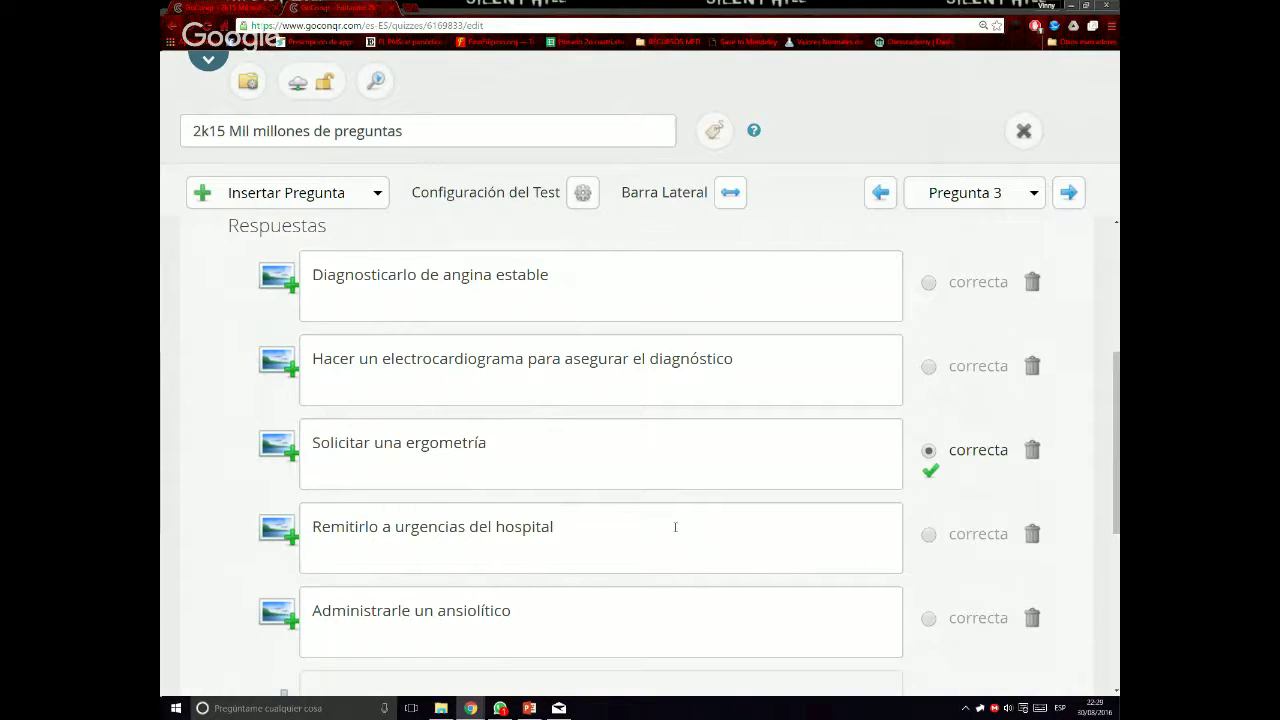
scroll(675, 527, up, 3)
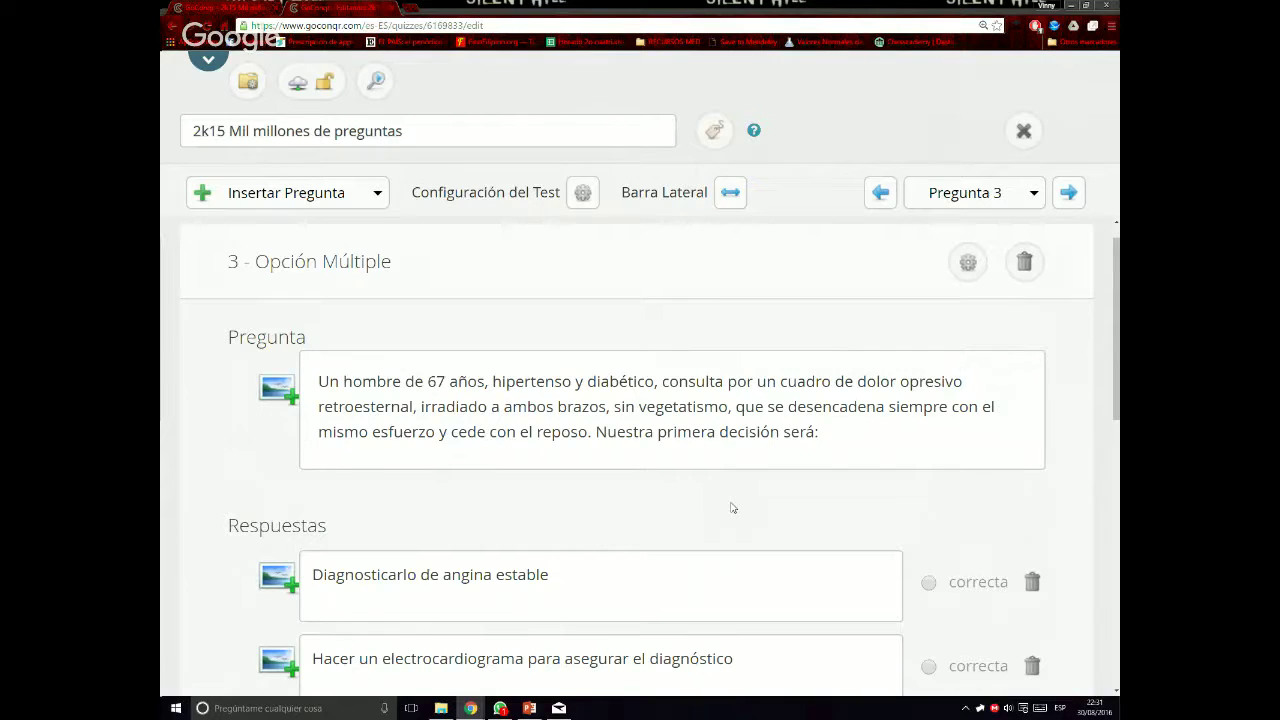
scroll(731, 505, down, 2)
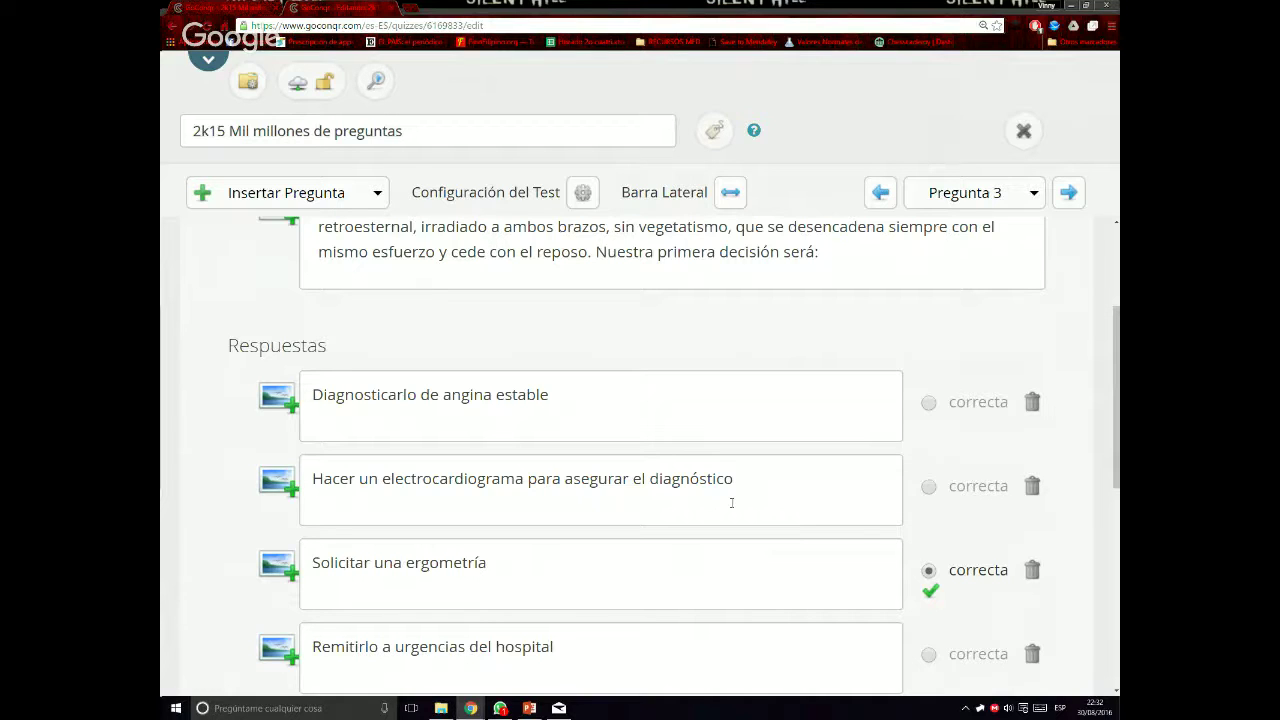
Switch to the "Resolviendo preguntas de Cardio" browser window and look among its open cardiology reference pages
click(407, 6)
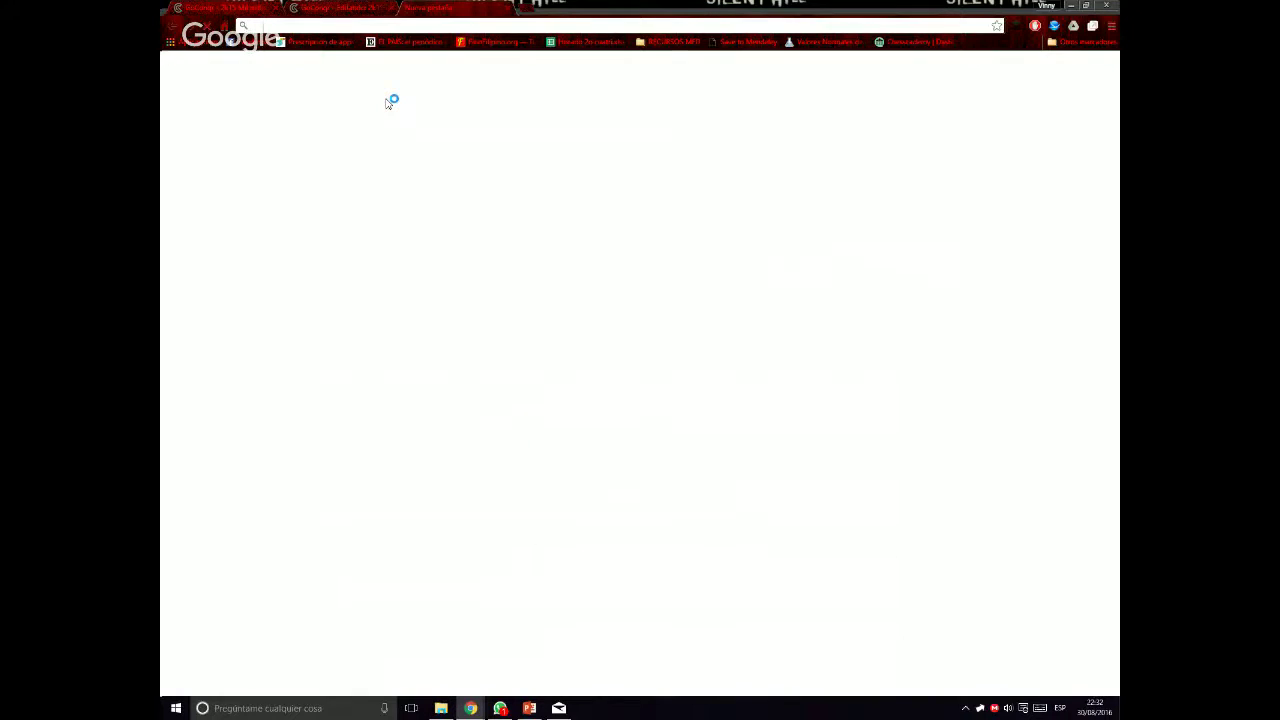
click(504, 10)
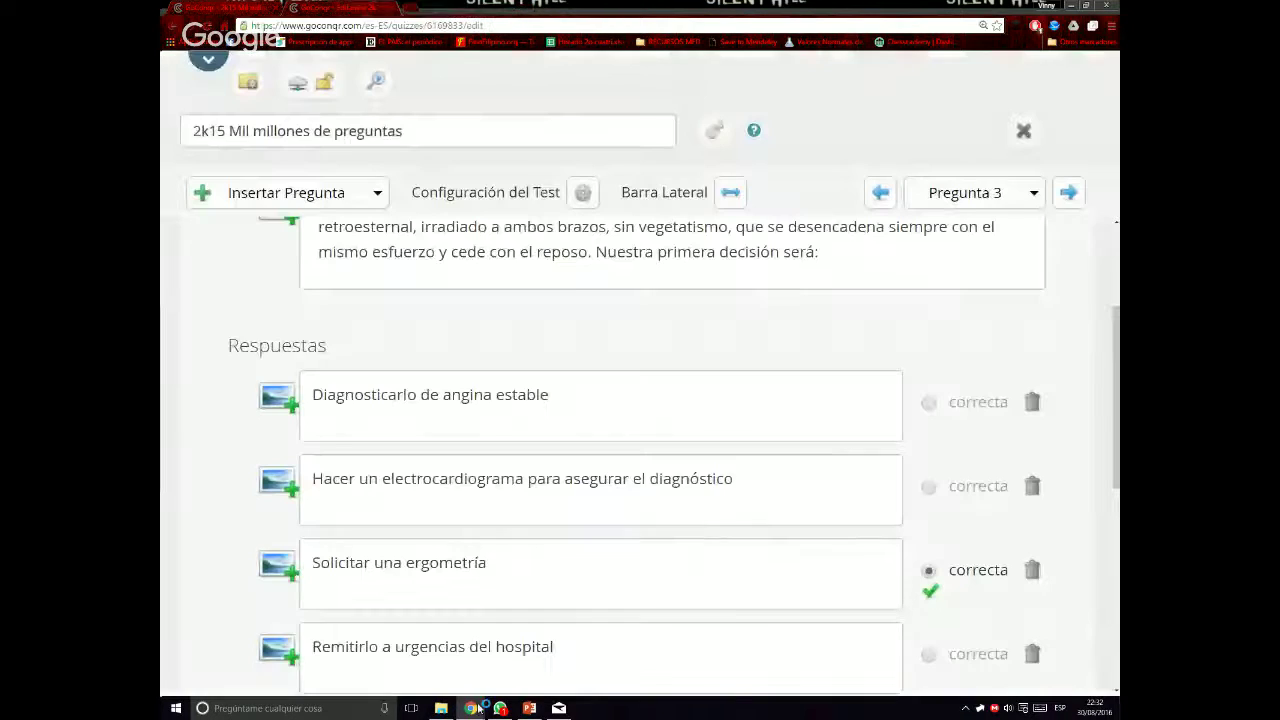
mouse_move(470, 708)
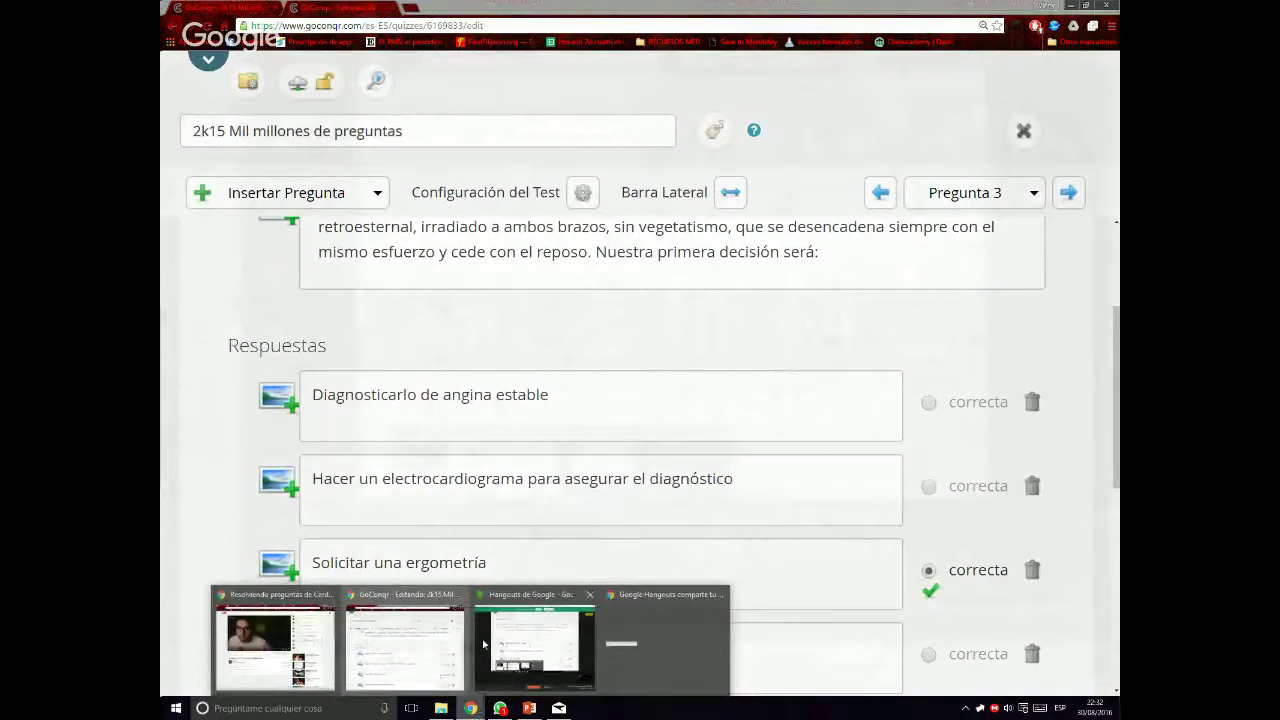
click(520, 640)
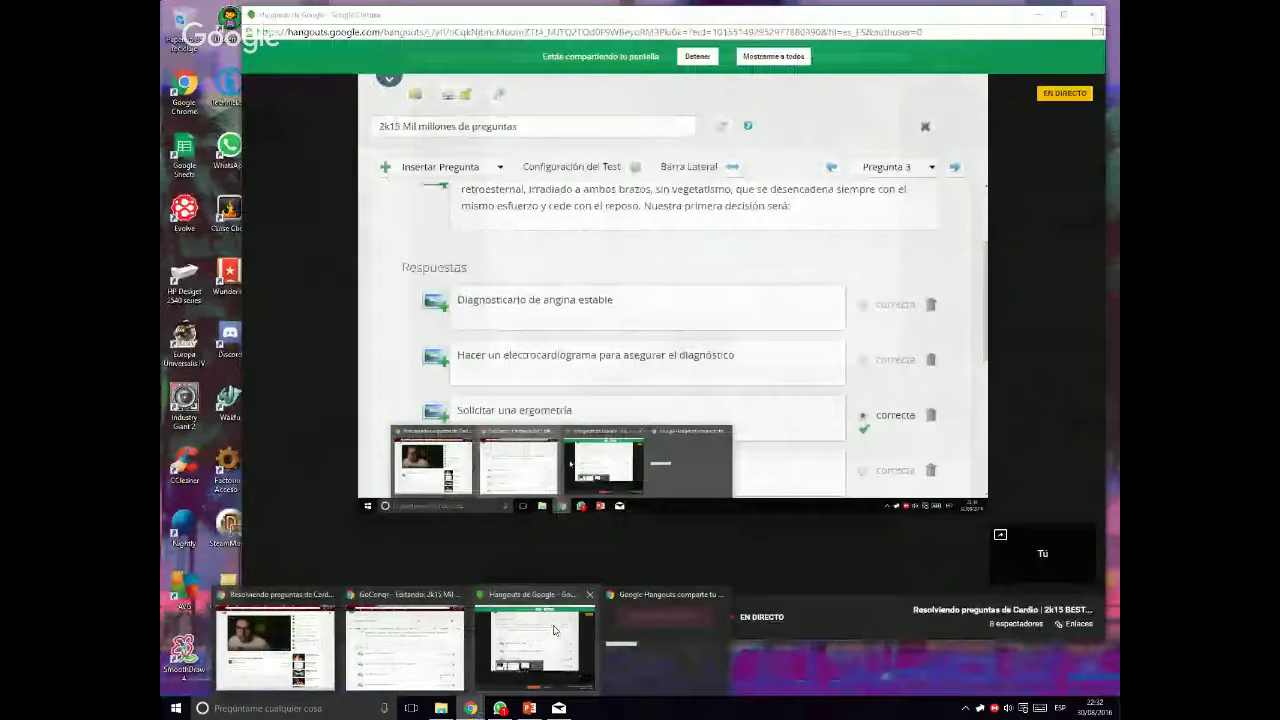
click(275, 650)
click(788, 8)
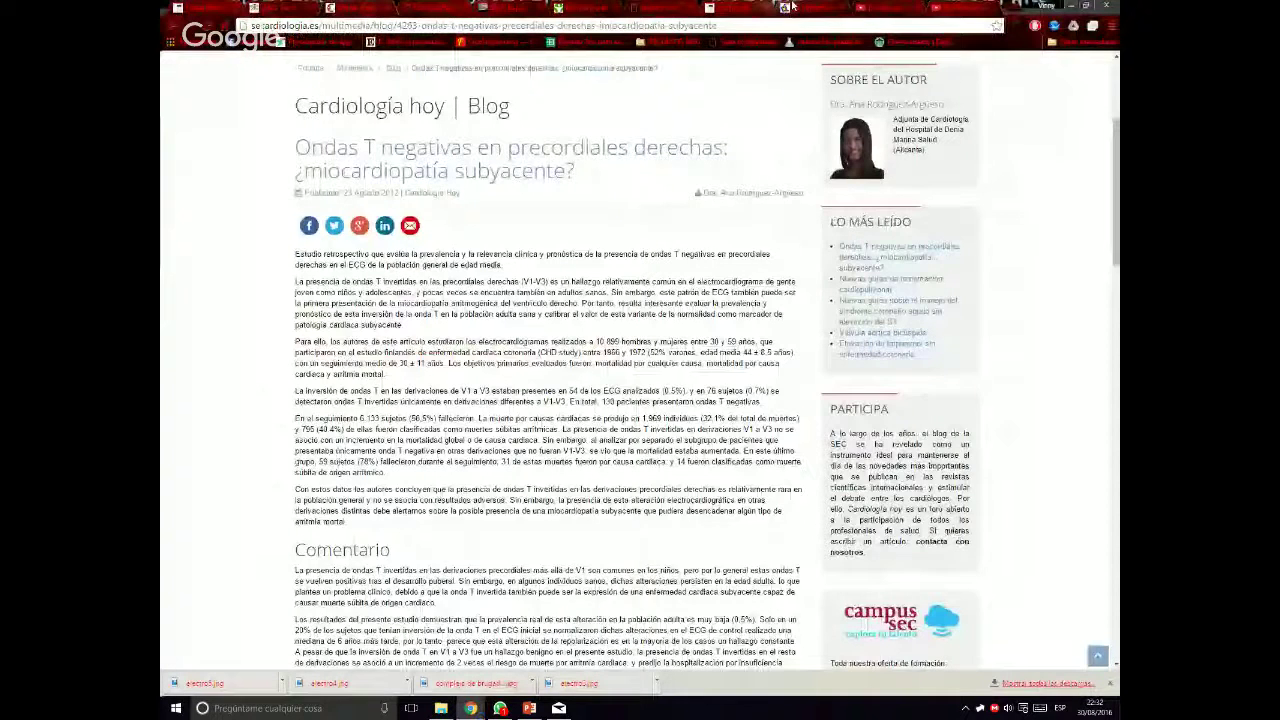
Open the notes document "13. Enfermedad Coronaria (III)" from the CARDIO folder of "Enfermedades Cardiológicas y Nefrológicas" in Google Drive
click(965, 8)
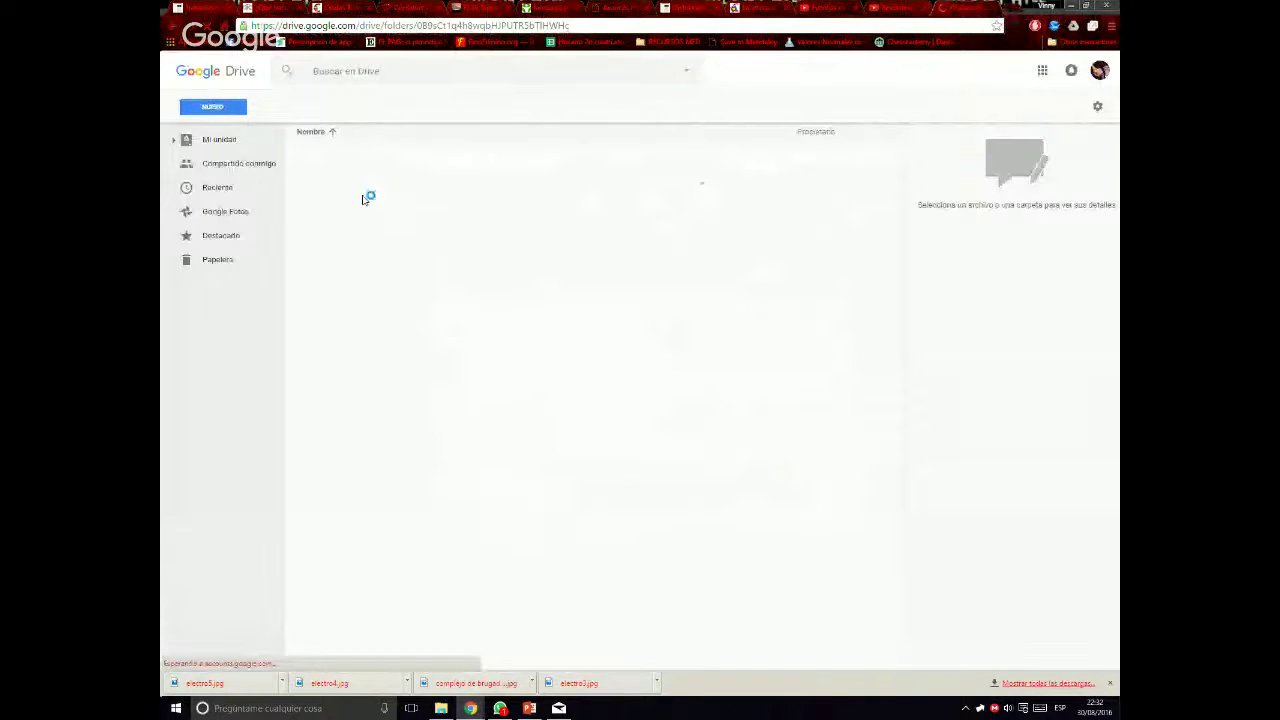
double_click(378, 150)
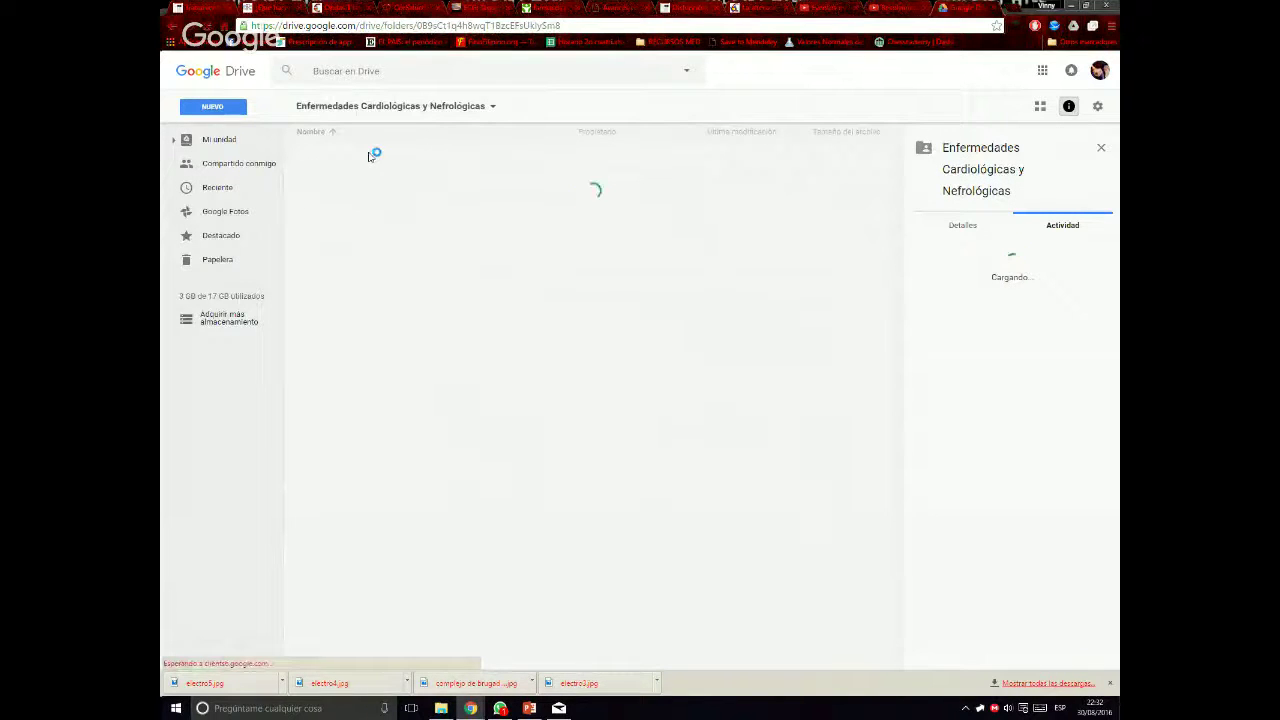
double_click(366, 152)
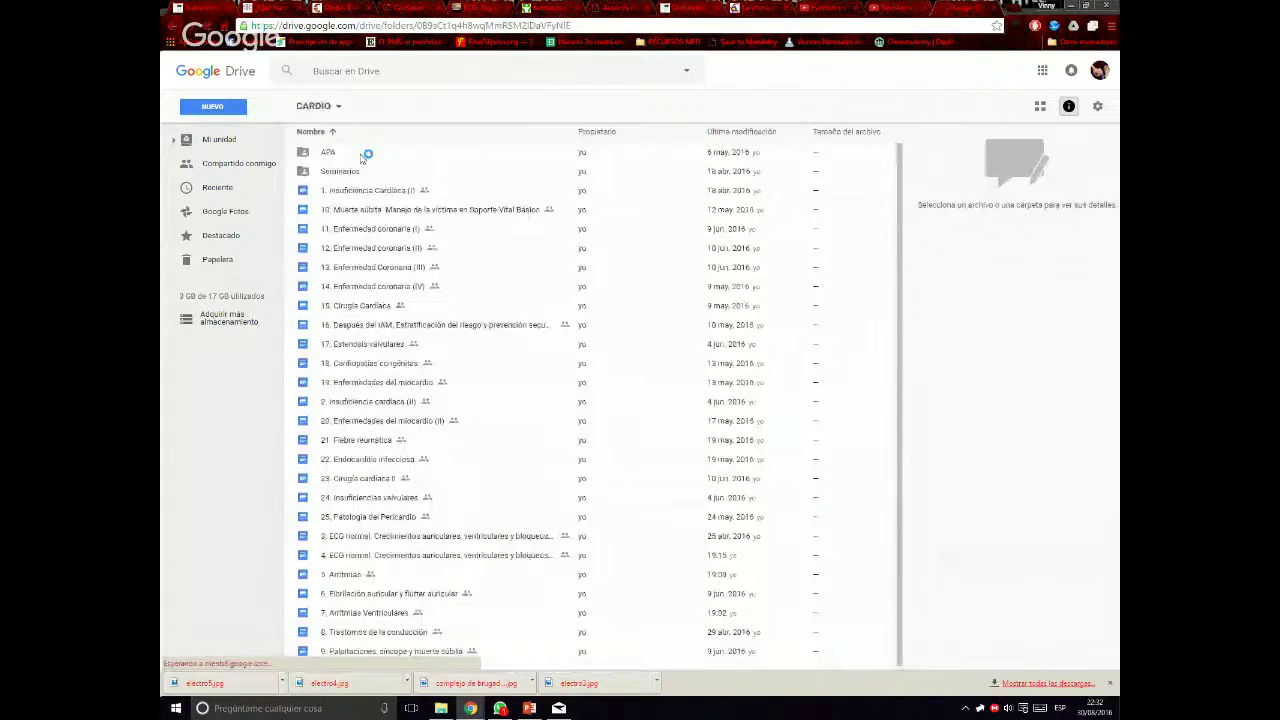
double_click(405, 270)
click(905, 5)
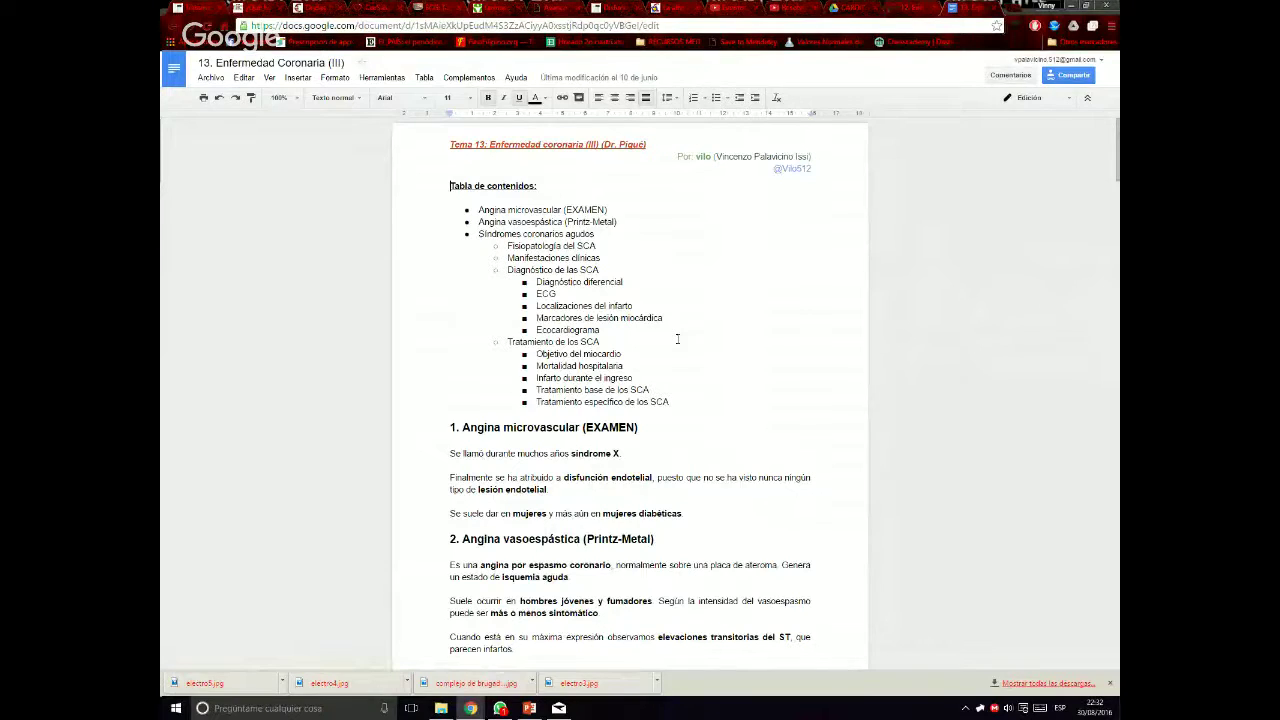
Examine the coronary disease notes on microvascular angina, vasospastic angina and acute coronary syndromes
scroll(677, 339, down, 4)
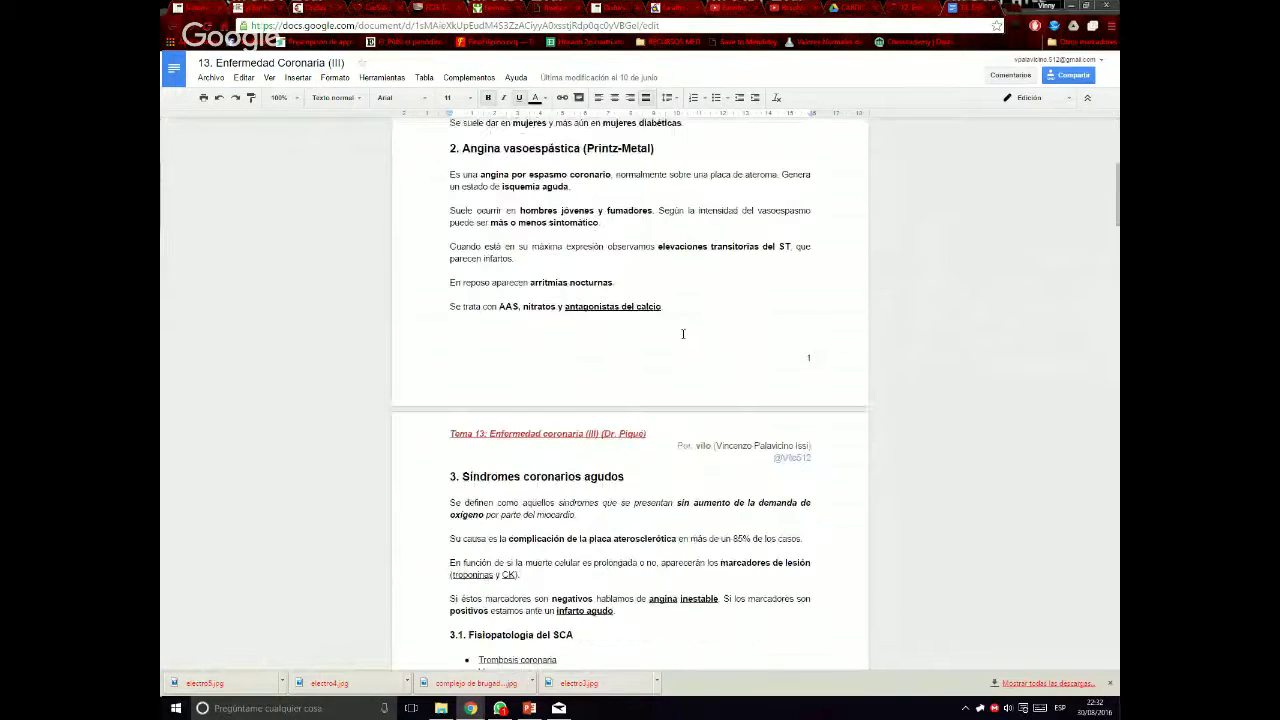
scroll(683, 334, down, 10)
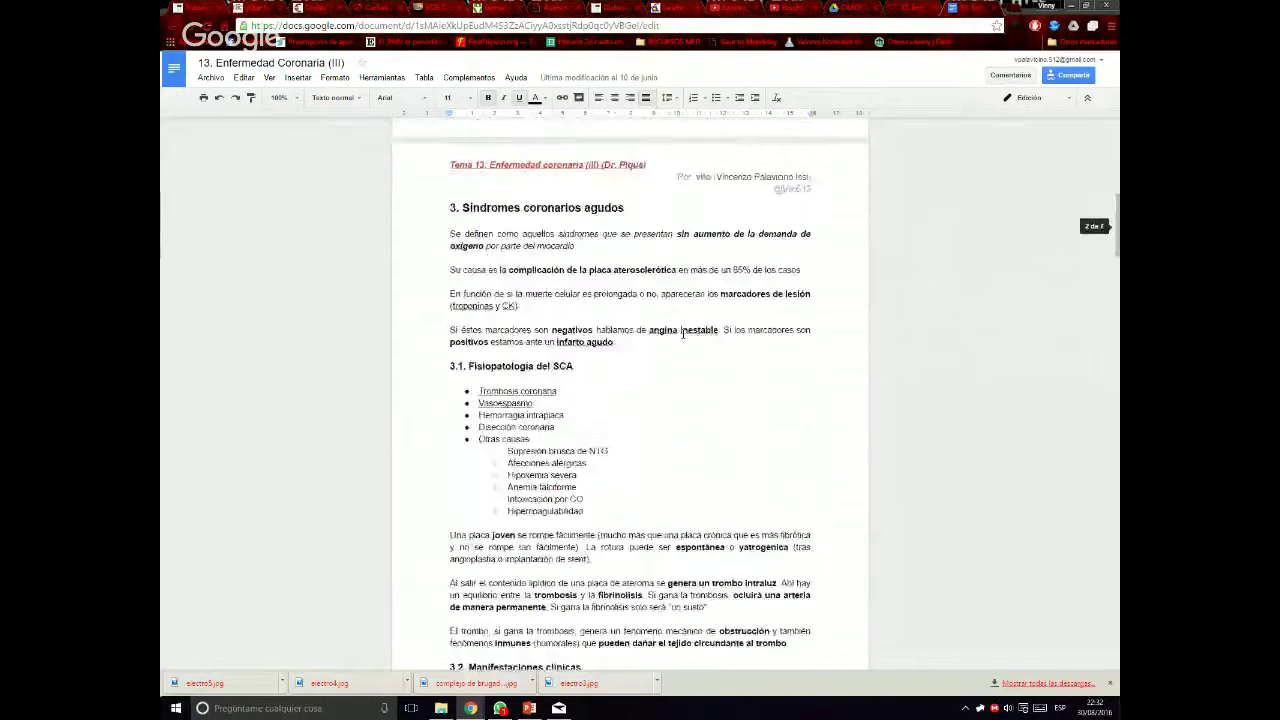
scroll(683, 334, up, 3)
scroll(683, 334, up, 1)
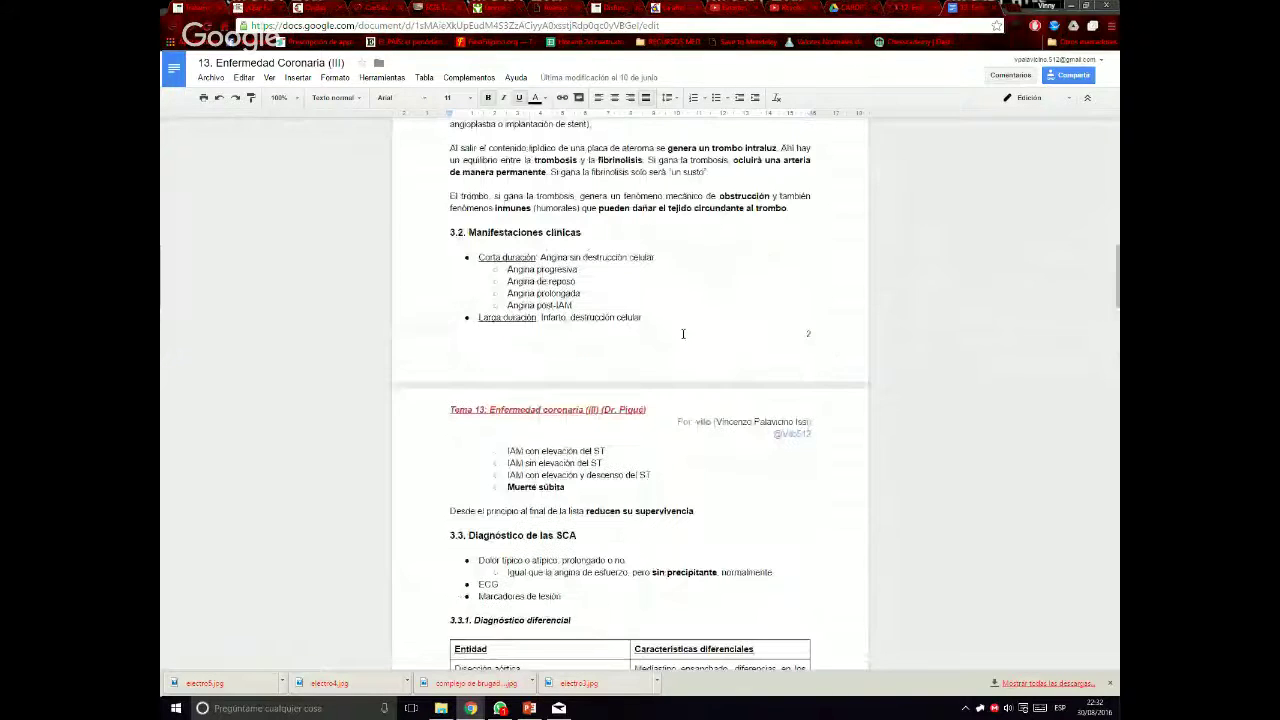
scroll(683, 334, up, 7)
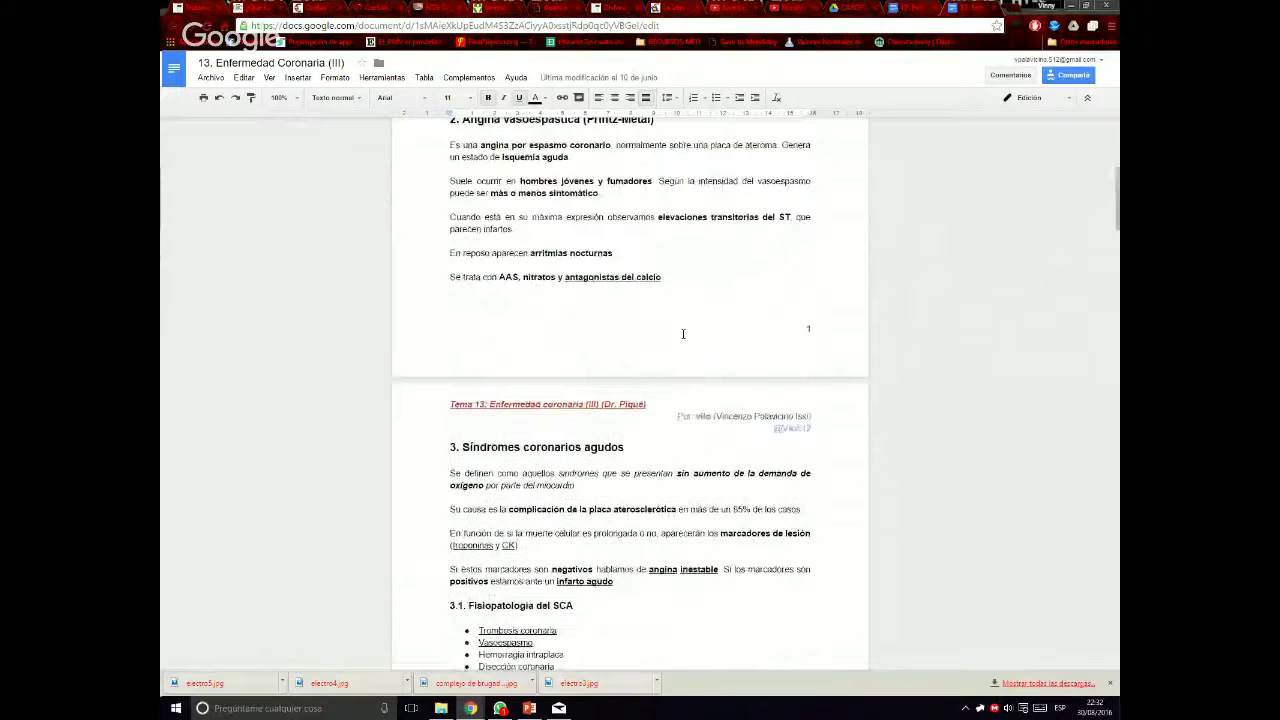
scroll(683, 334, up, 2)
scroll(683, 334, down, 1)
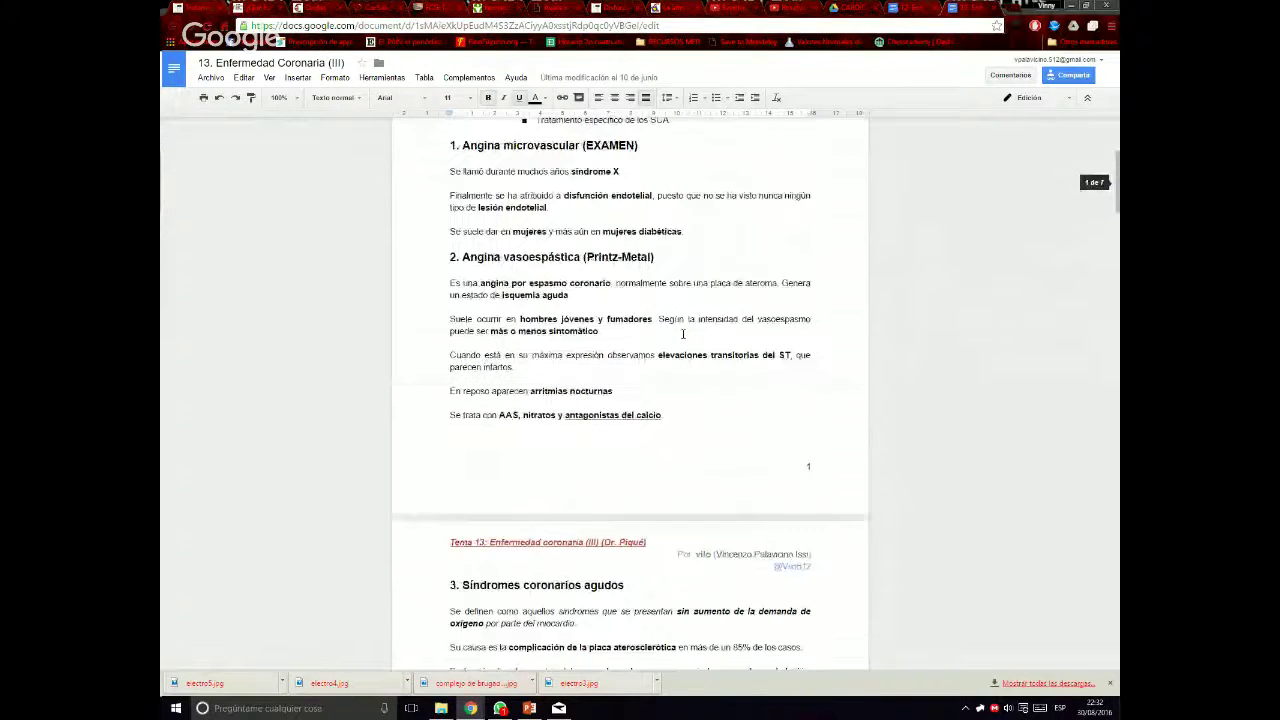
Examine the notes on acute coronary syndromes: clinical manifestations, the differential diagnosis table and the ECG criteria
scroll(683, 334, down, 9)
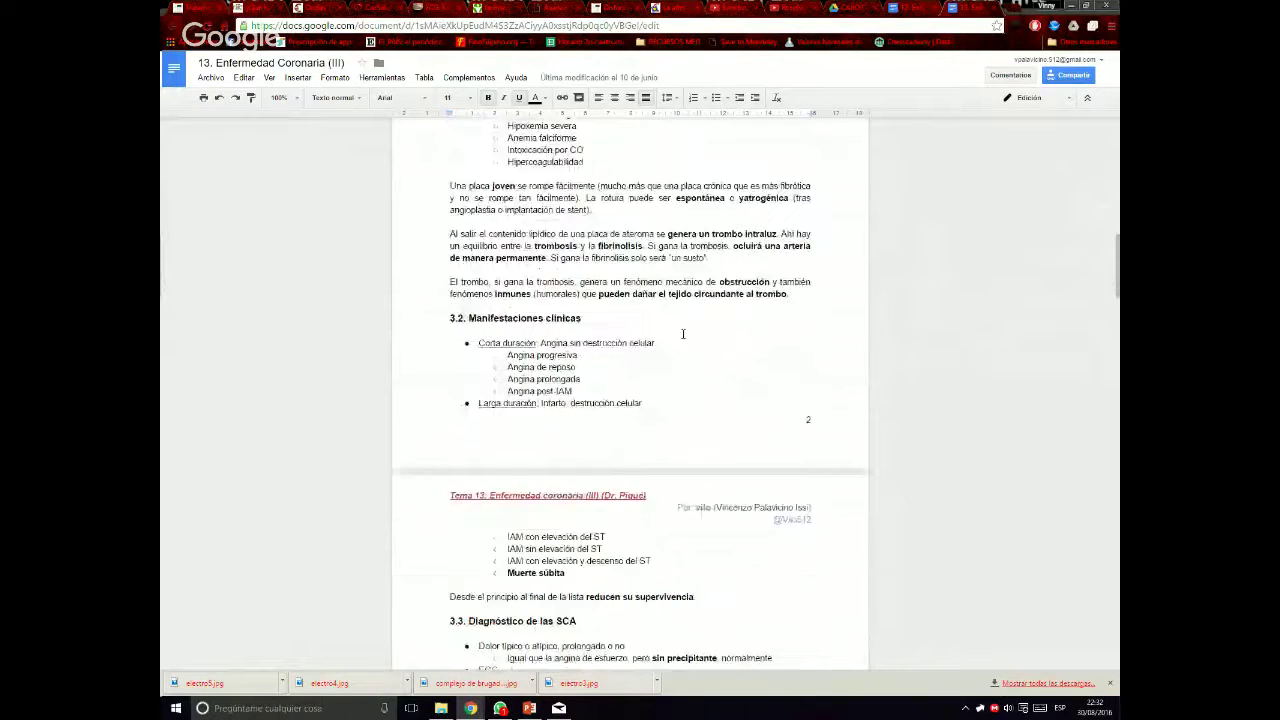
scroll(683, 334, down, 6)
scroll(683, 334, up, 2)
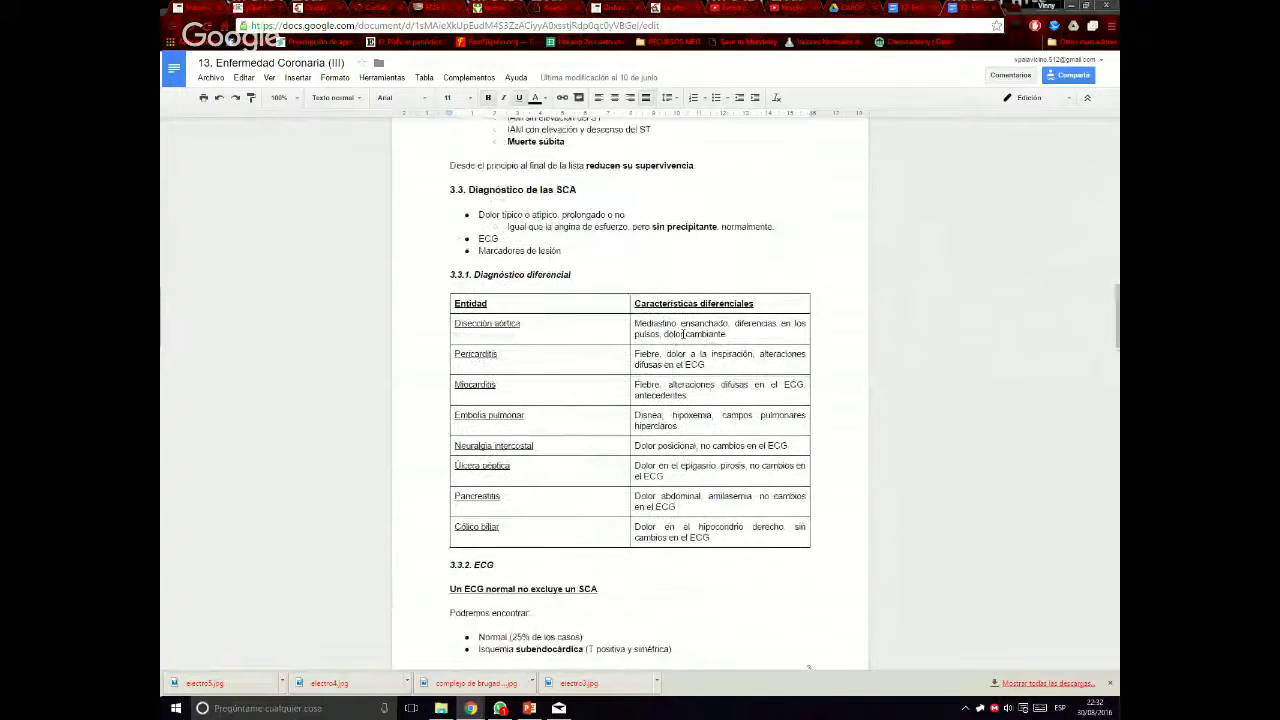
text(,)
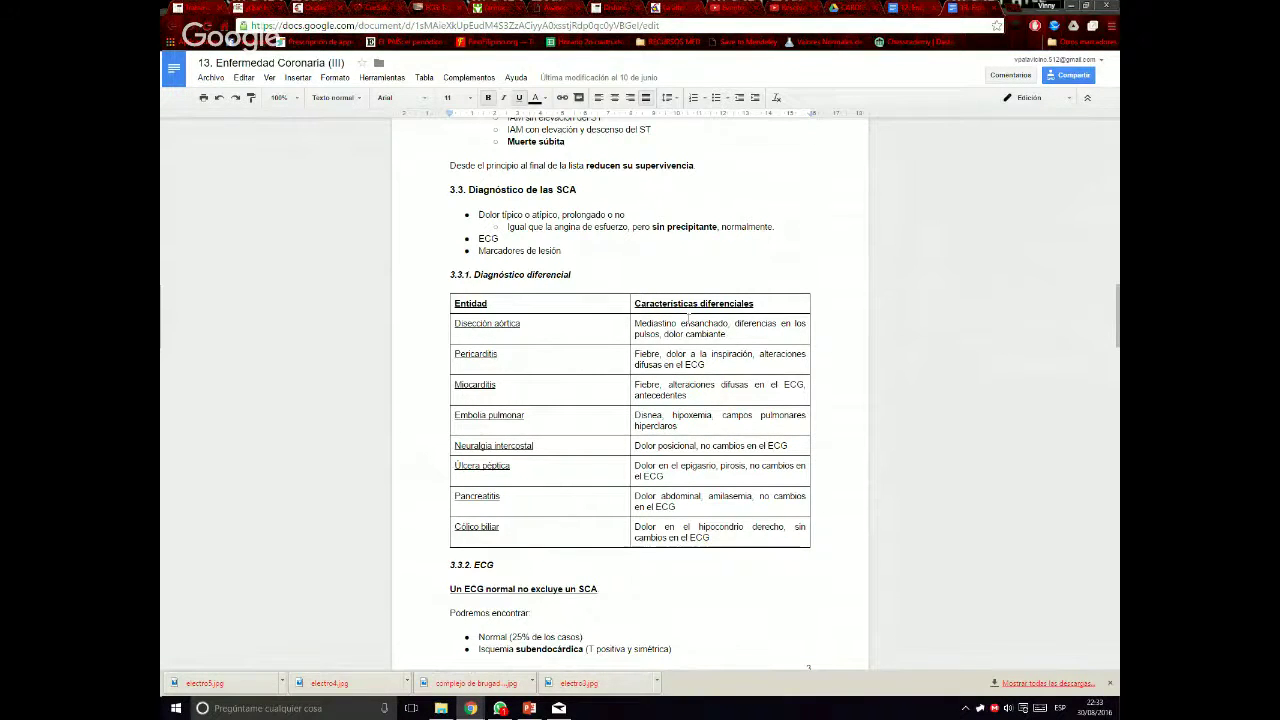
scroll(688, 318, down, 1)
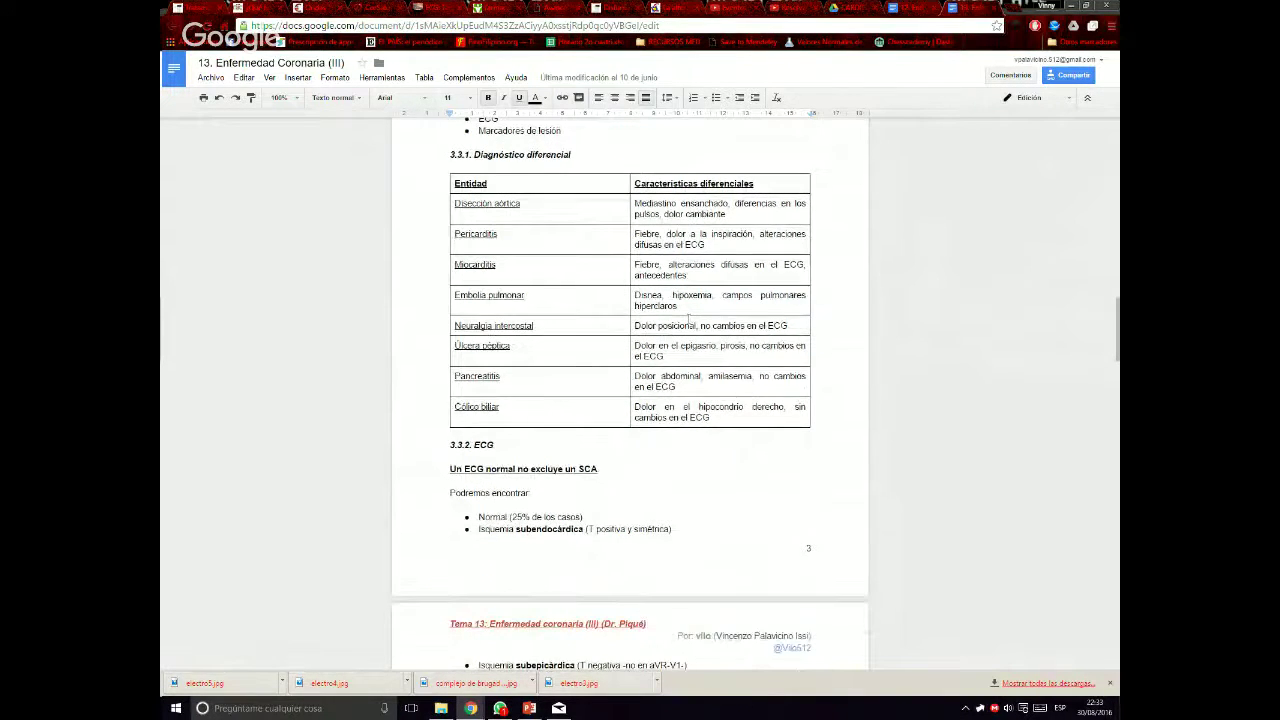
scroll(688, 318, down, 1)
scroll(688, 318, down, 1)
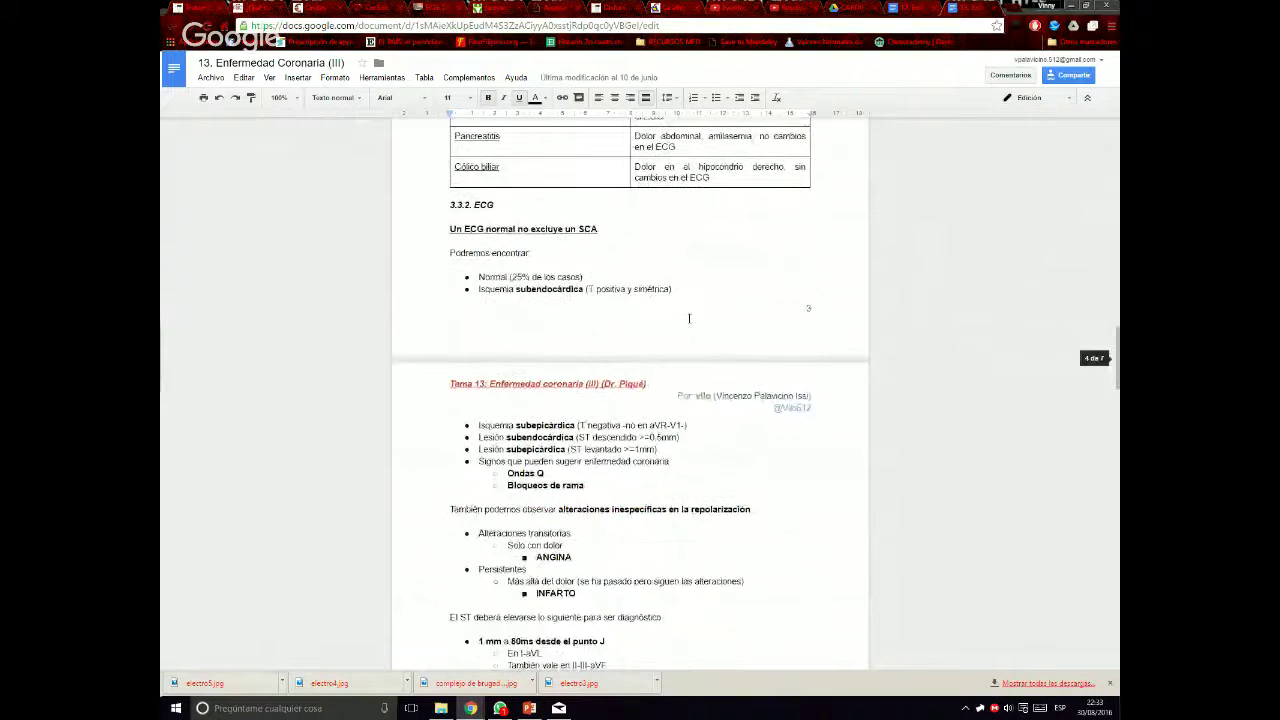
scroll(688, 318, down, 1)
scroll(689, 318, down, 2)
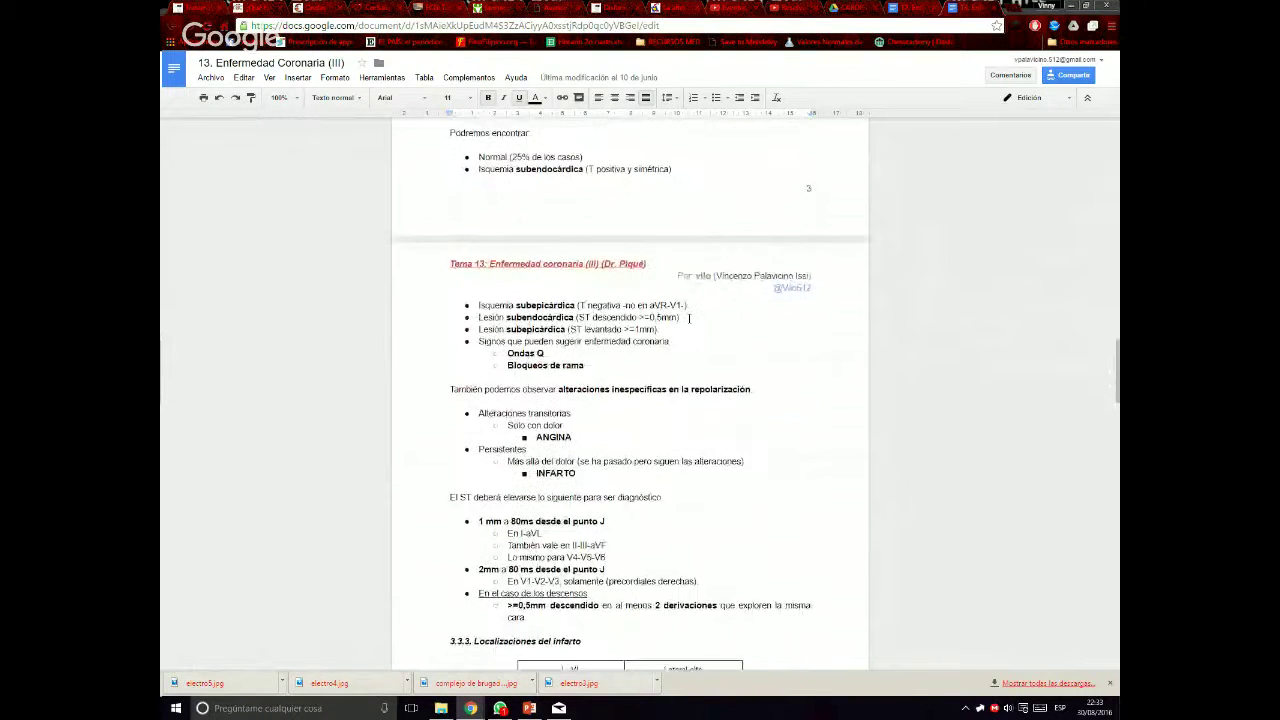
Examine the remaining notes on infarct locations, myocardial injury markers and the base and specific treatment of acute coronary syndromes
scroll(689, 318, down, 5)
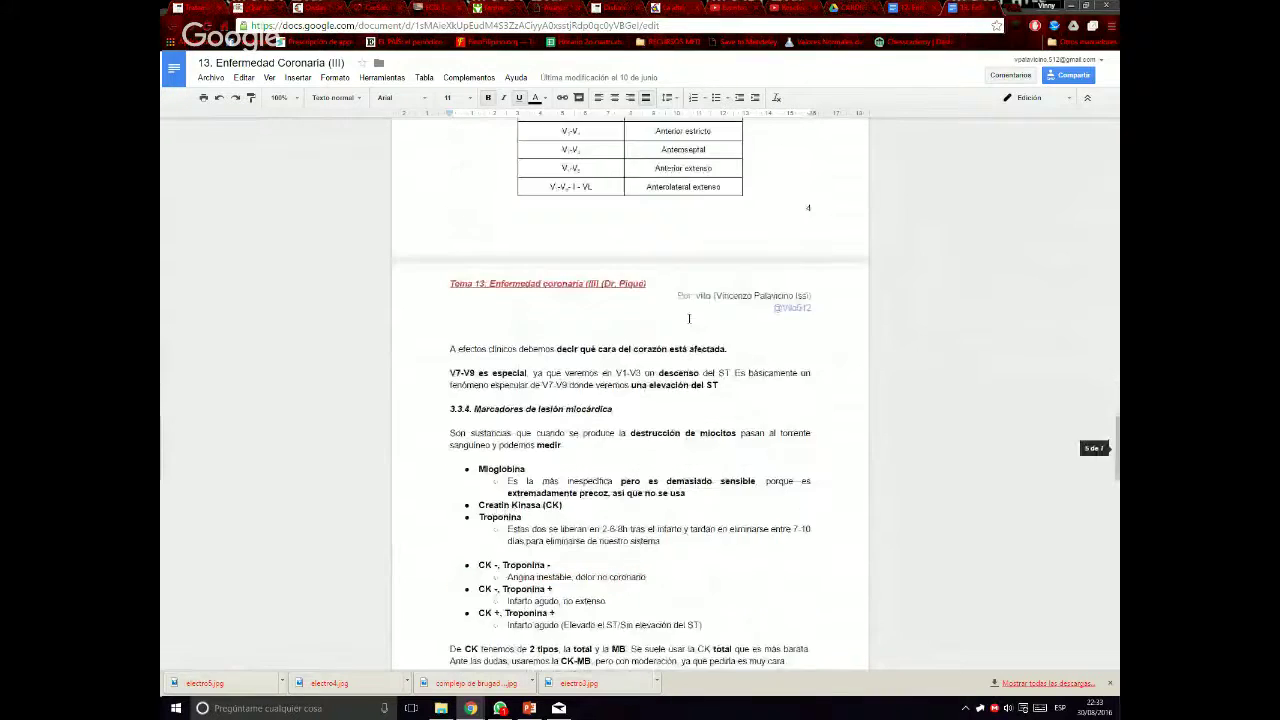
scroll(689, 318, down, 2)
scroll(689, 318, down, 2)
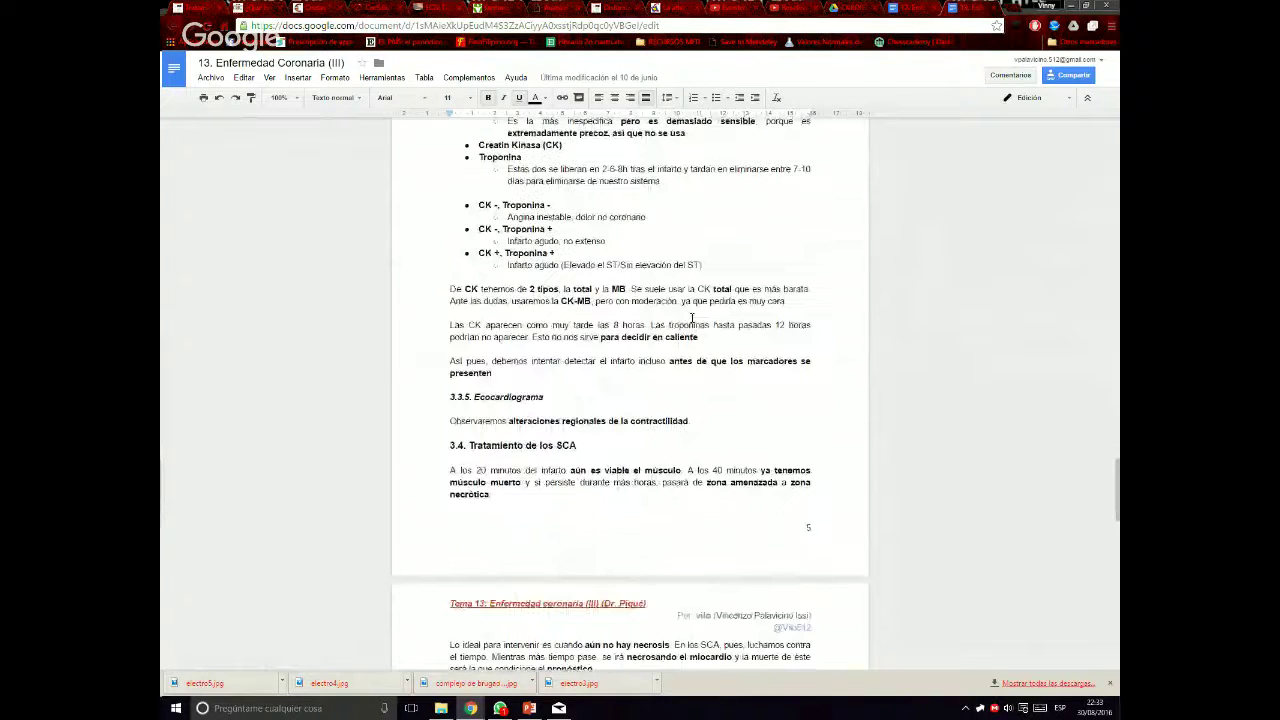
scroll(691, 318, down, 4)
scroll(691, 318, down, 4)
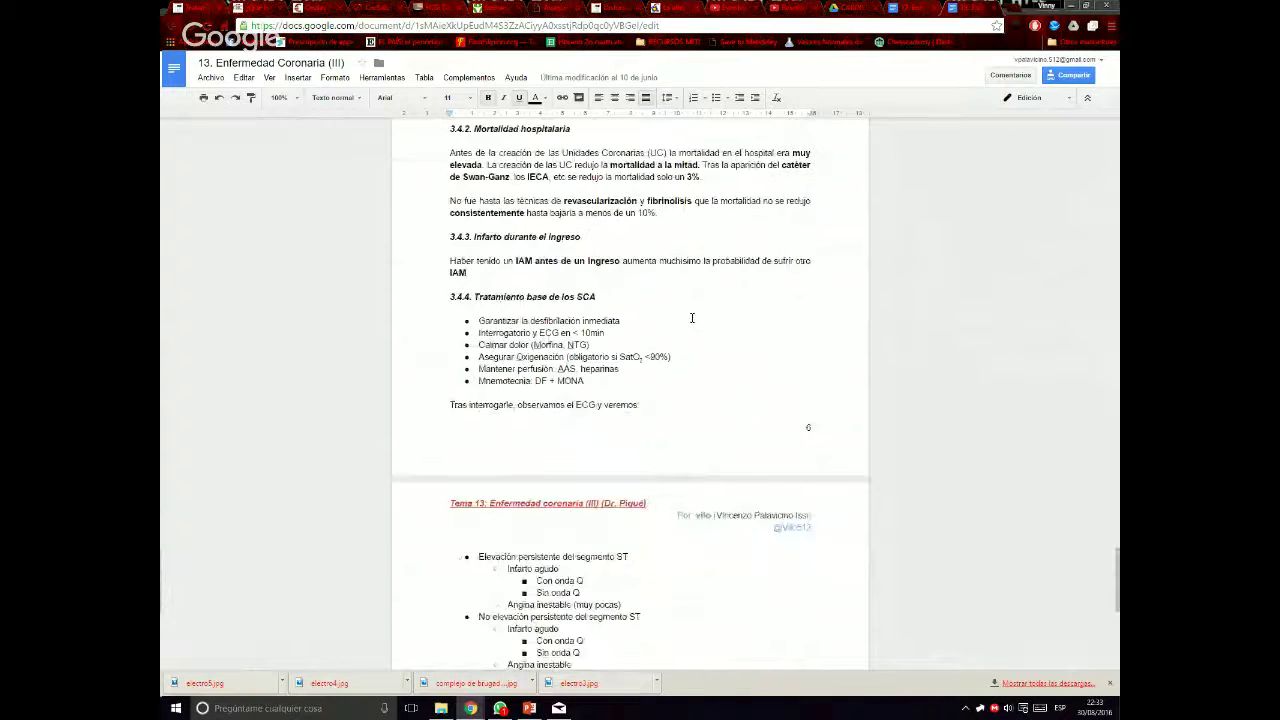
scroll(691, 318, down, 4)
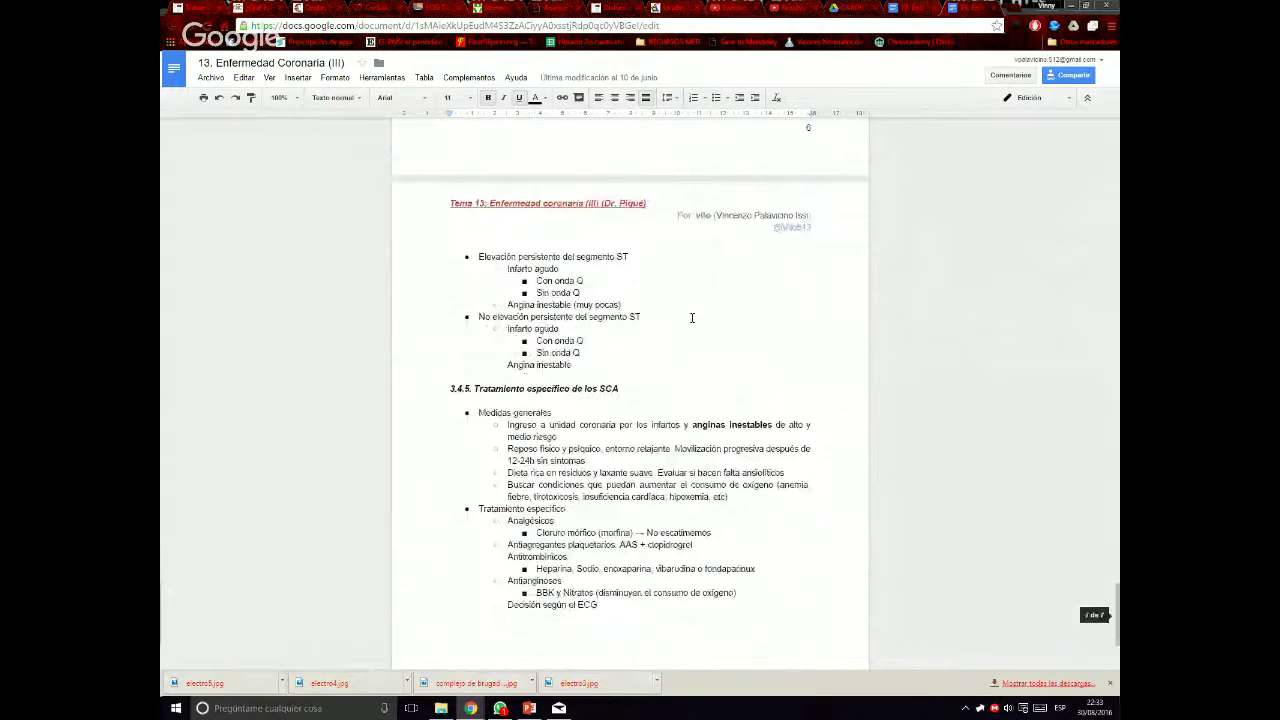
scroll(741, 297, up, 1)
Switch to the notes document "12. Enfermedad coronaria (II)" and examine stable angina's diagnosis, classification, electrocardiogram and ergometry sections
key(ctrl+shift+Tab)
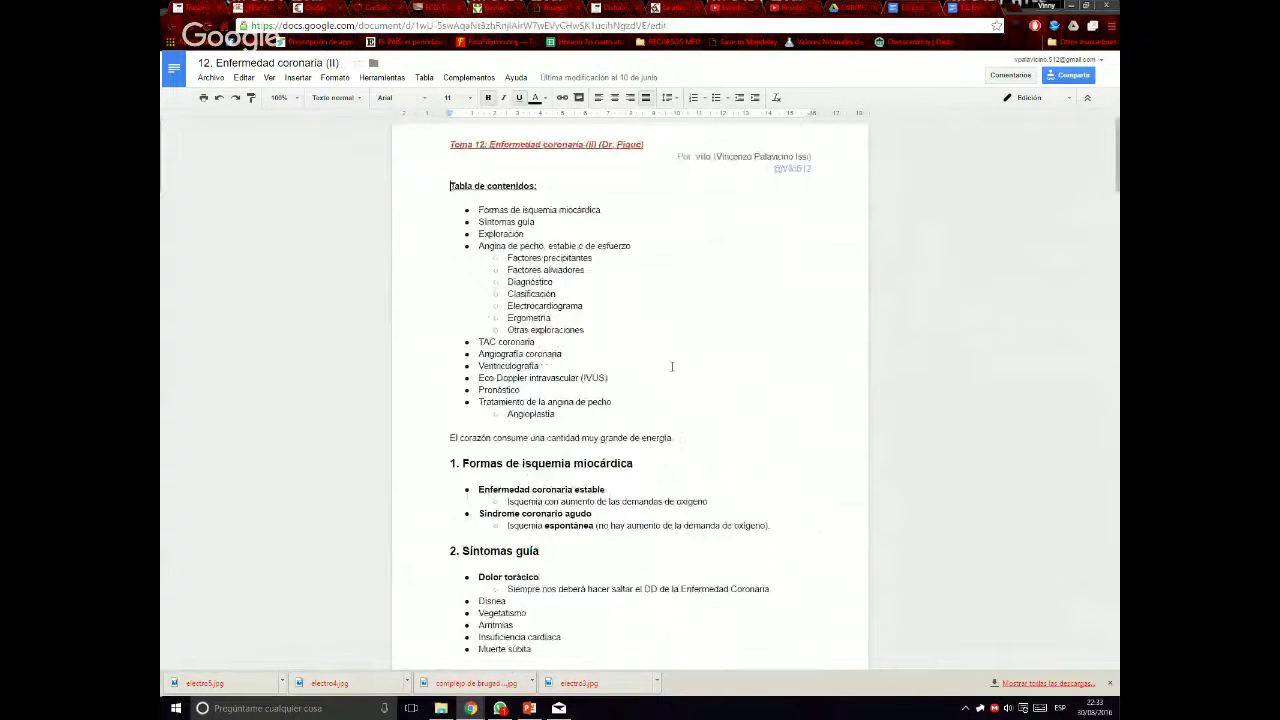
scroll(679, 355, down, 2)
scroll(679, 355, down, 2)
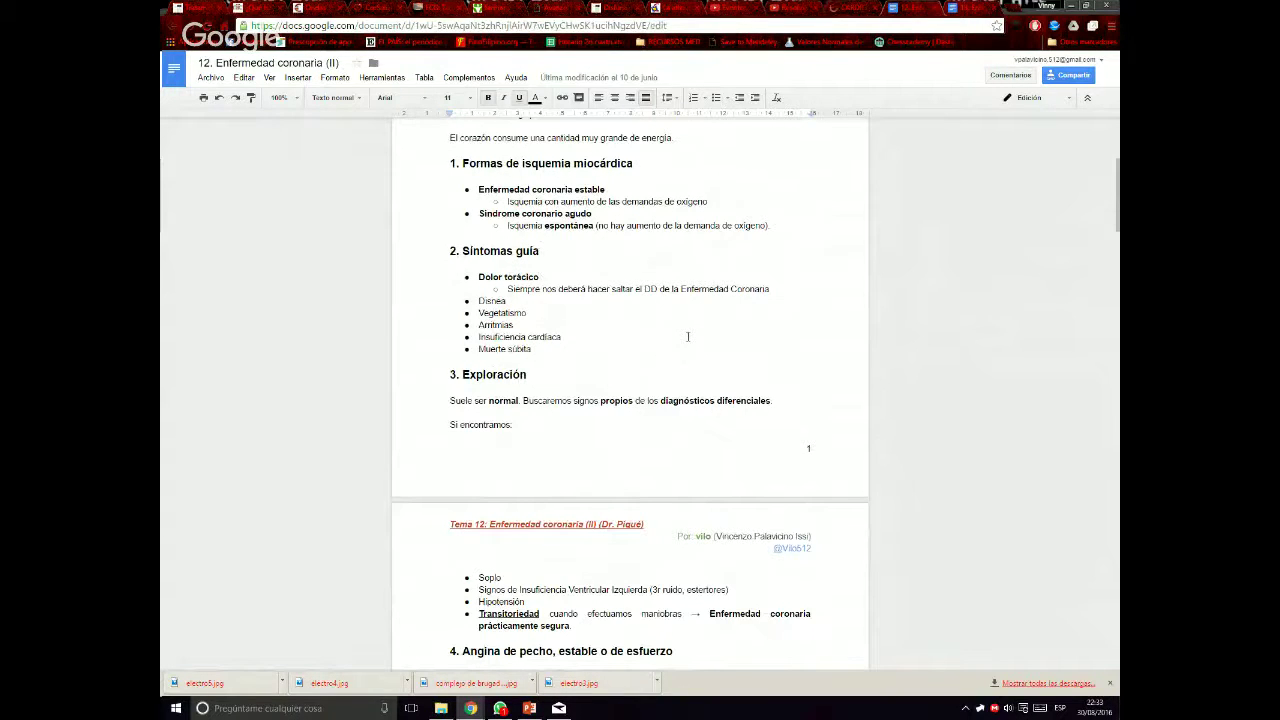
scroll(688, 337, down, 2)
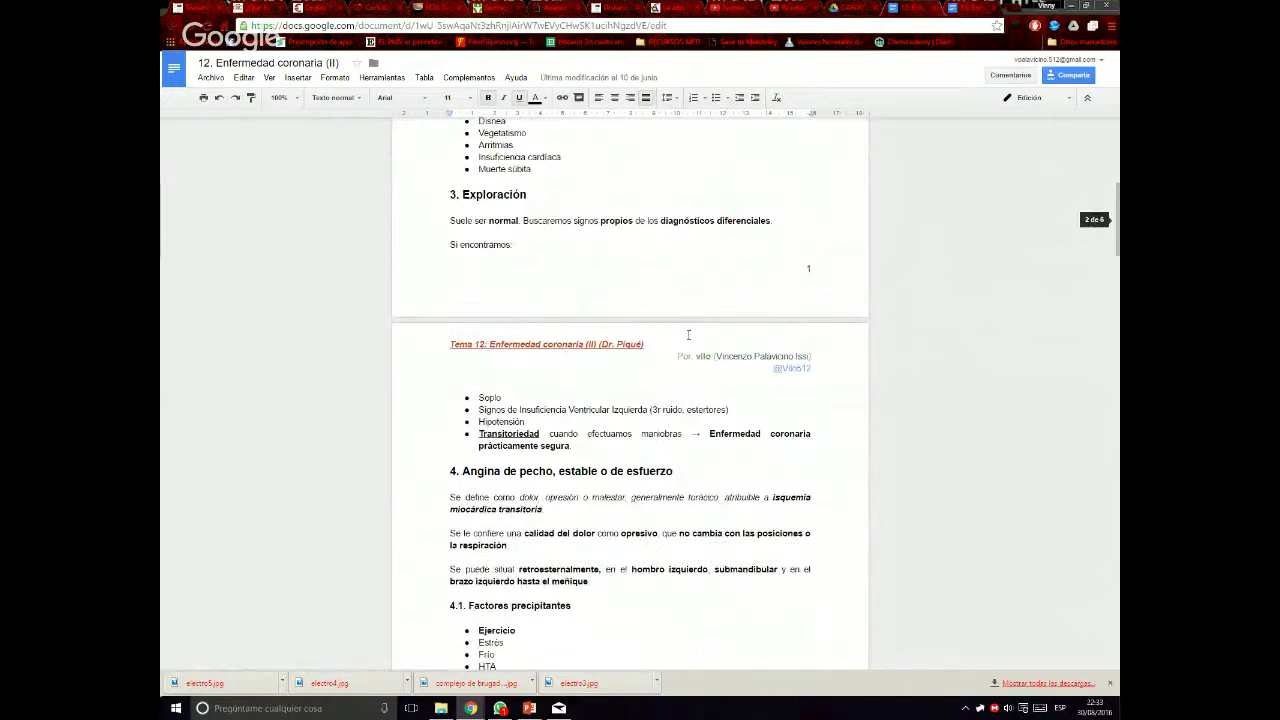
scroll(689, 335, down, 3)
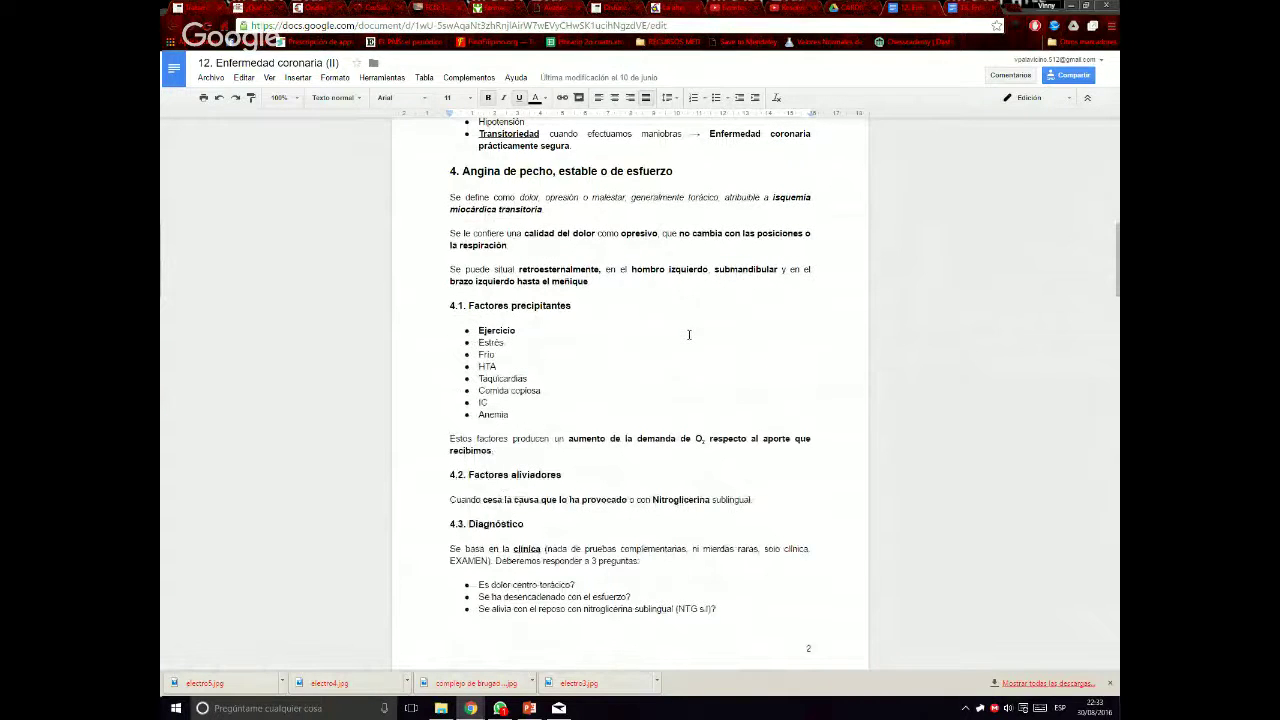
scroll(688, 334, down, 2)
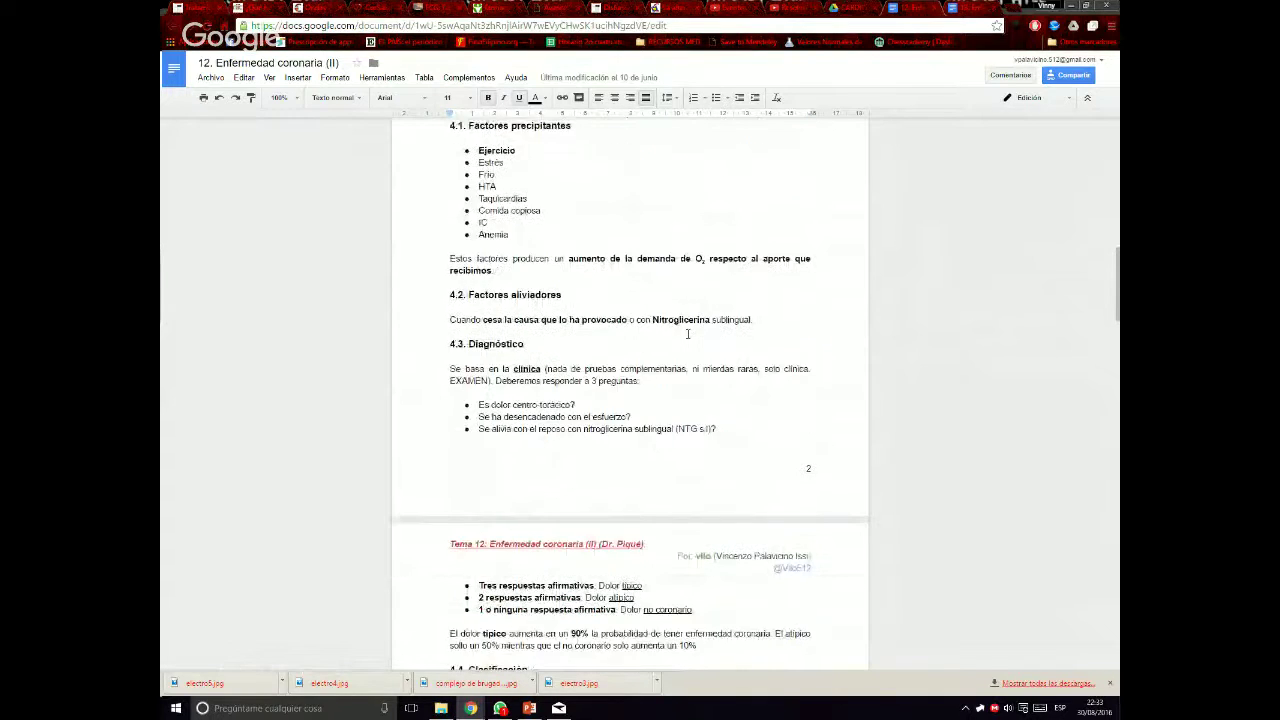
scroll(688, 334, down, 2)
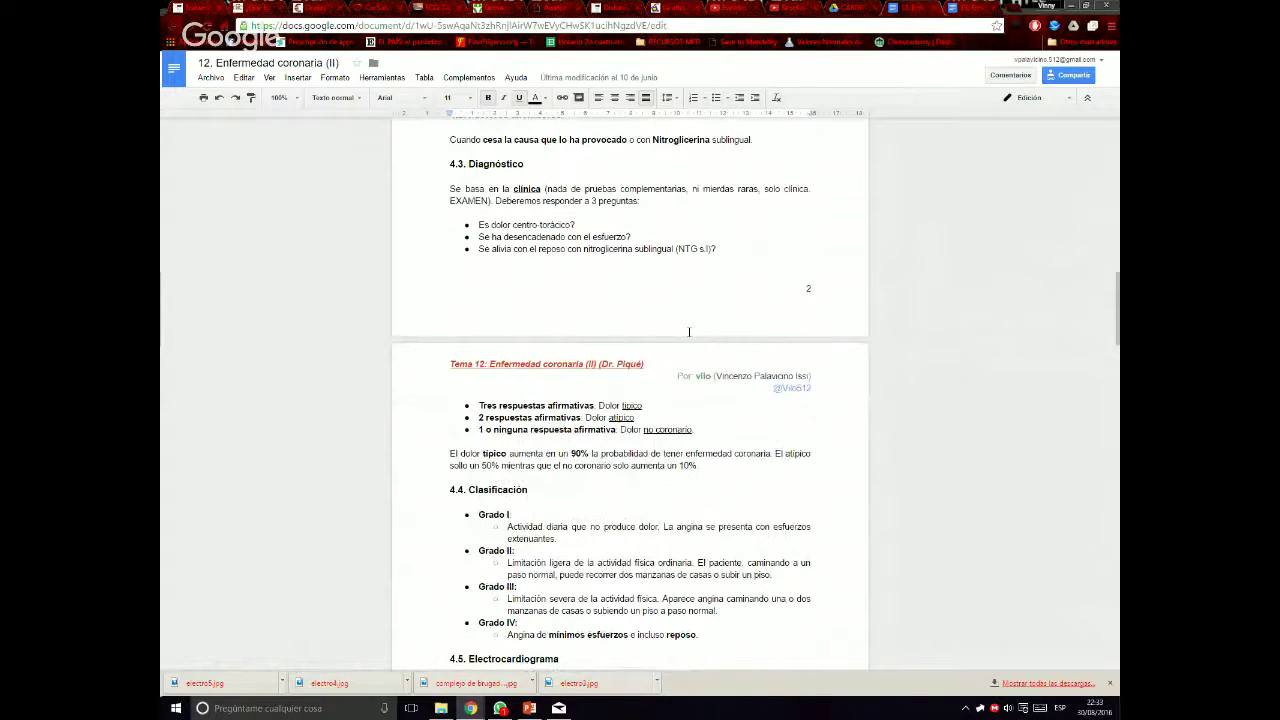
scroll(688, 333, down, 1)
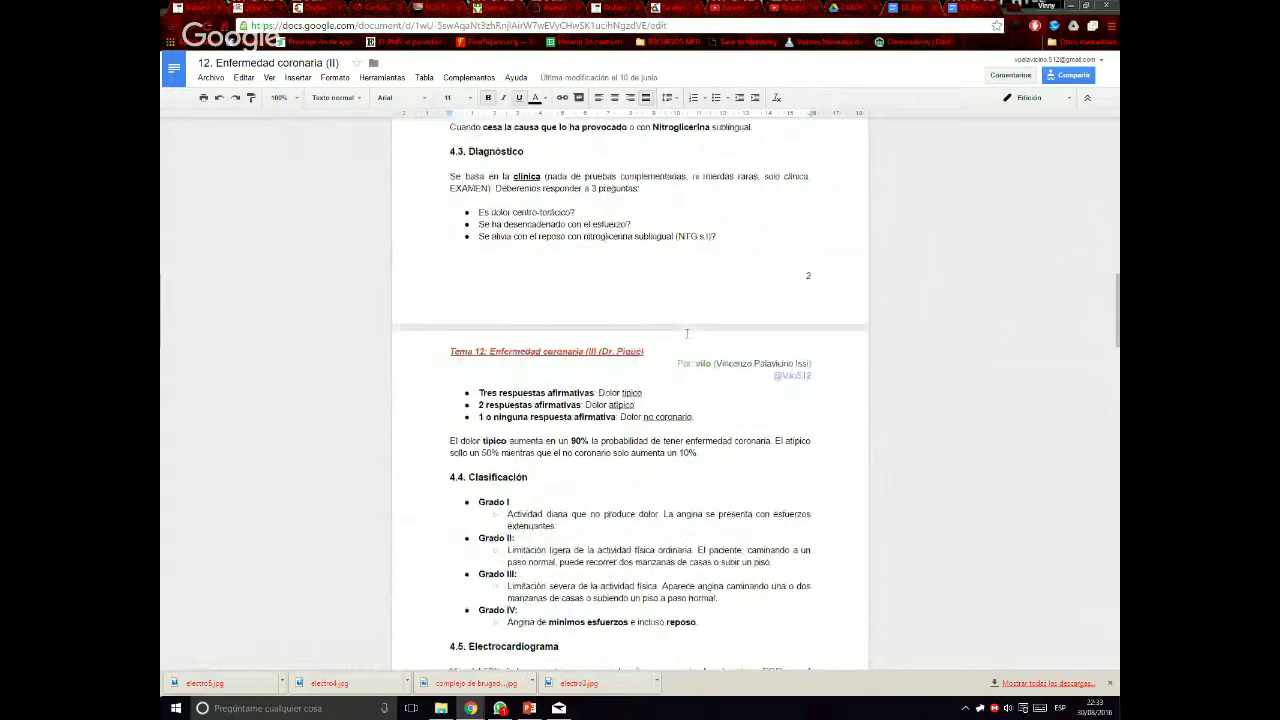
scroll(687, 334, down, 4)
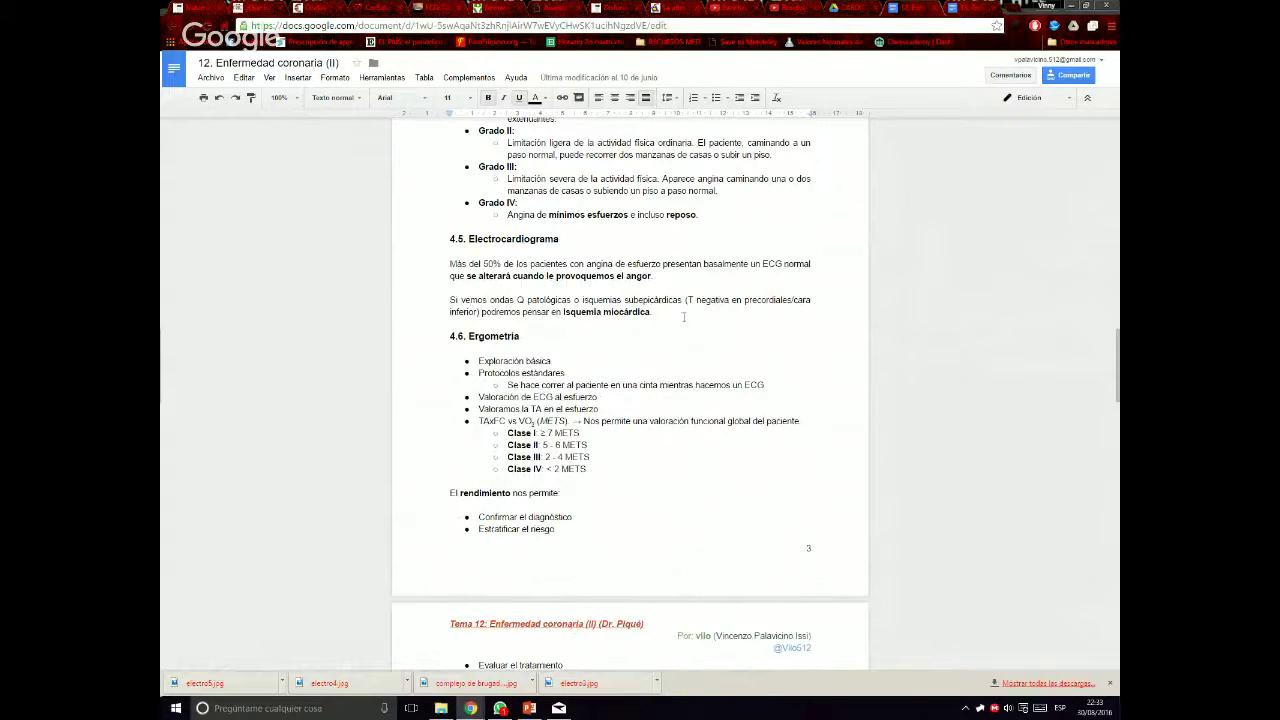
scroll(684, 318, down, 1)
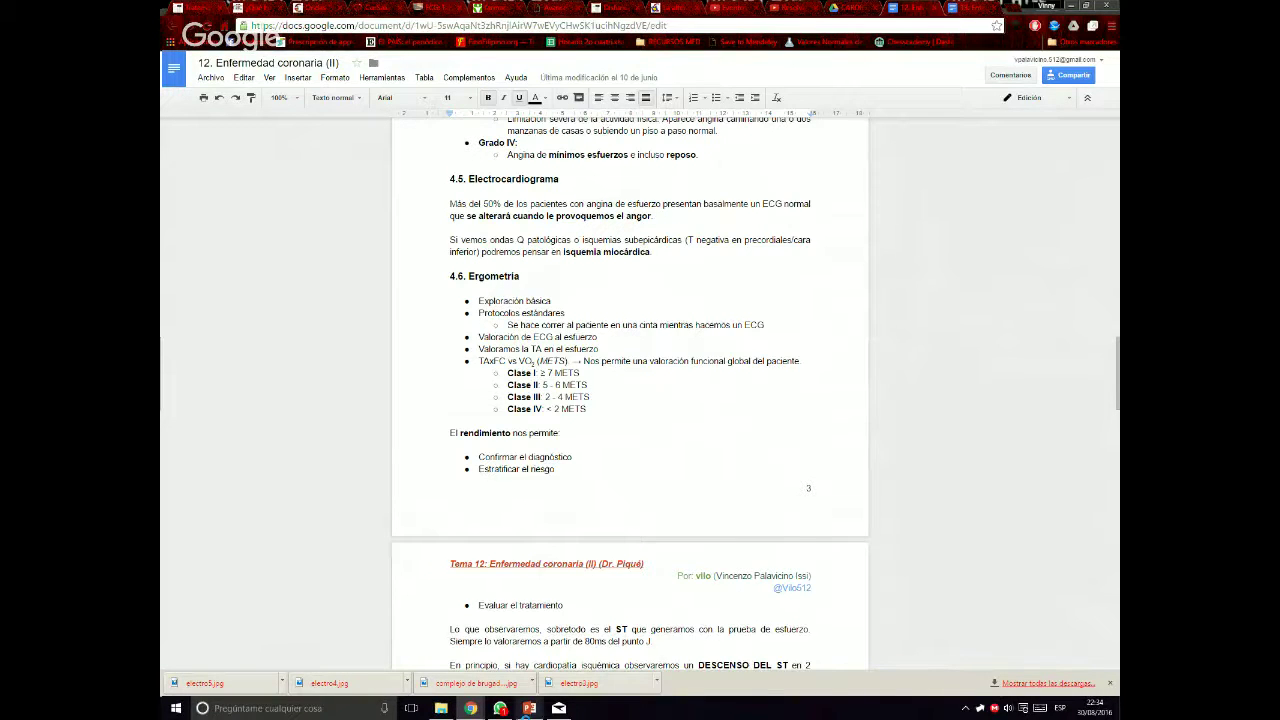
Switch to the GoConqr quiz editor window and mark "Diagnosticarlo de angina estable" as the correct answer to question 3
mouse_move(460, 708)
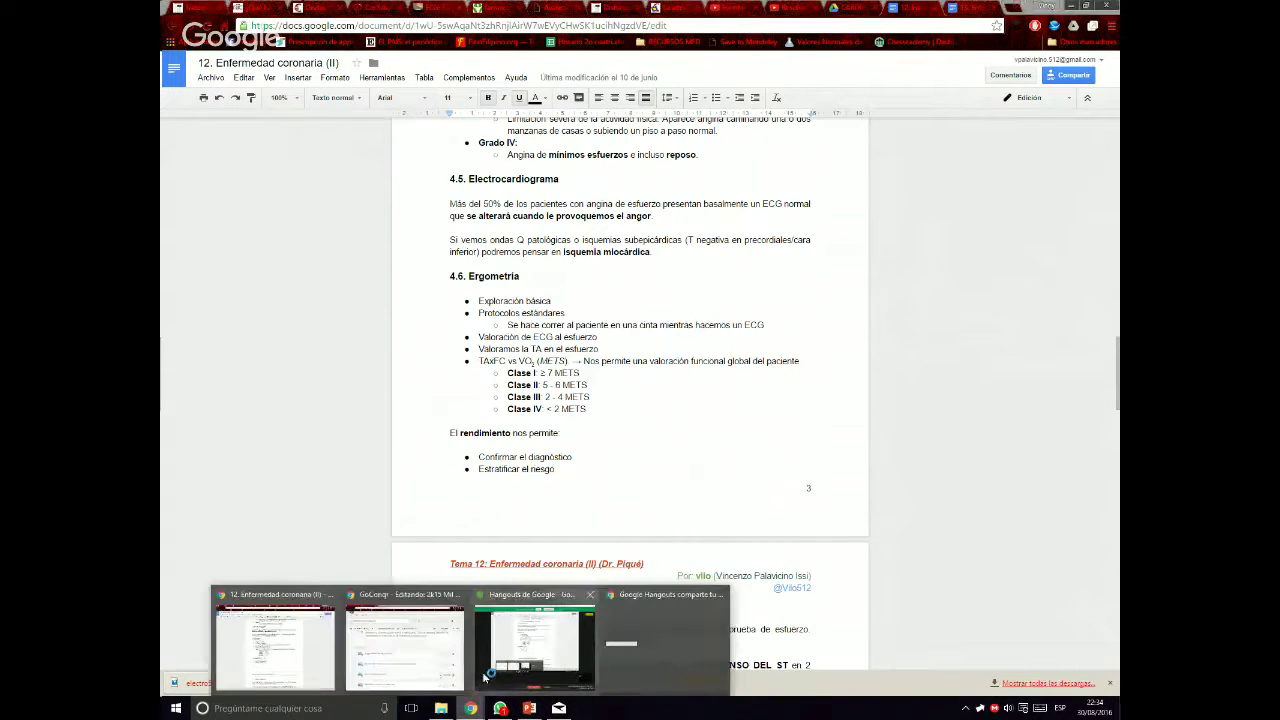
click(392, 668)
scroll(633, 519, down, 2)
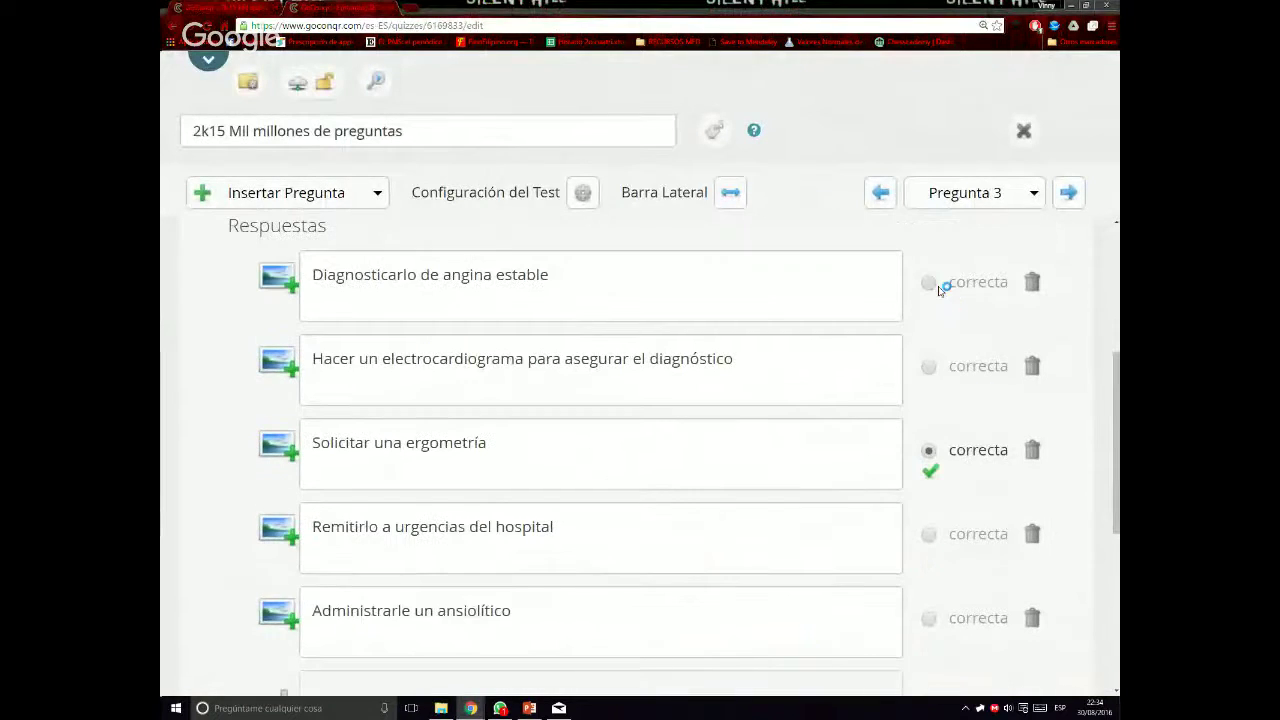
click(930, 284)
Replace question 3's explanation with "La ergometría se hará a posteriori, puesto que el diagnóstico de angina estable es mediante clínica únicamente."
scroll(617, 451, down, 3)
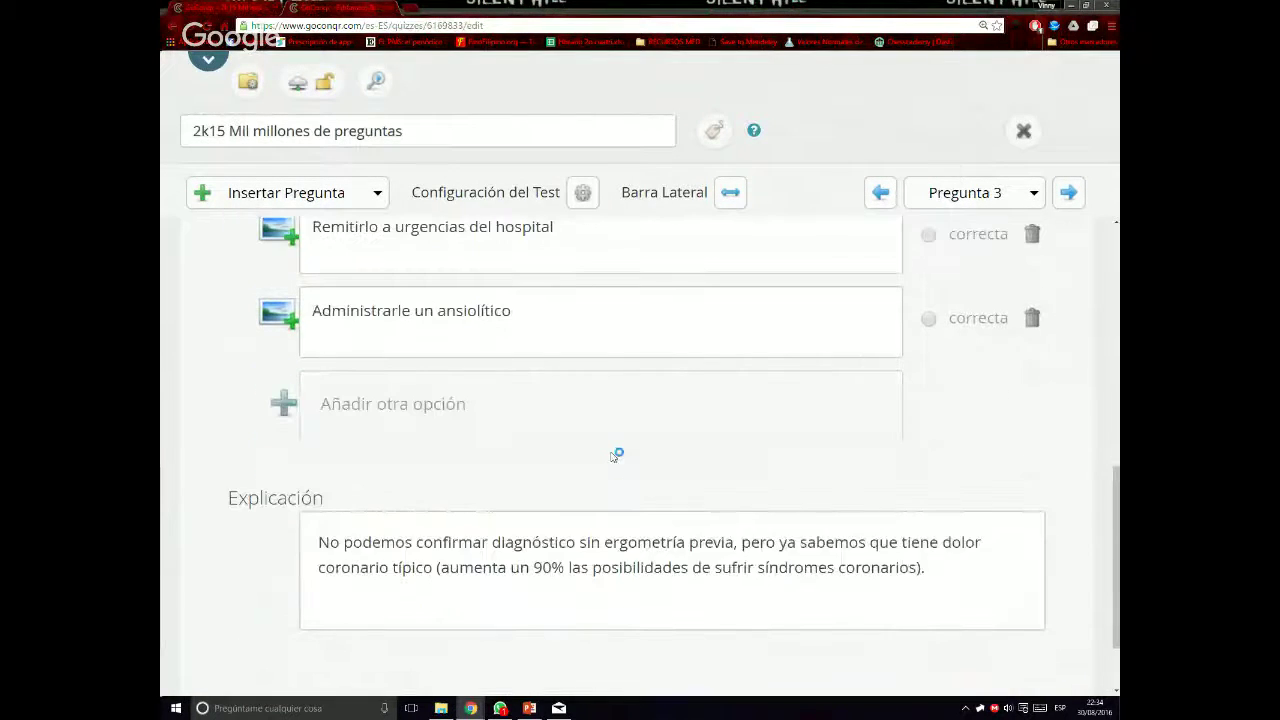
scroll(917, 628, up, 1)
drag(918, 628, 276, 589)
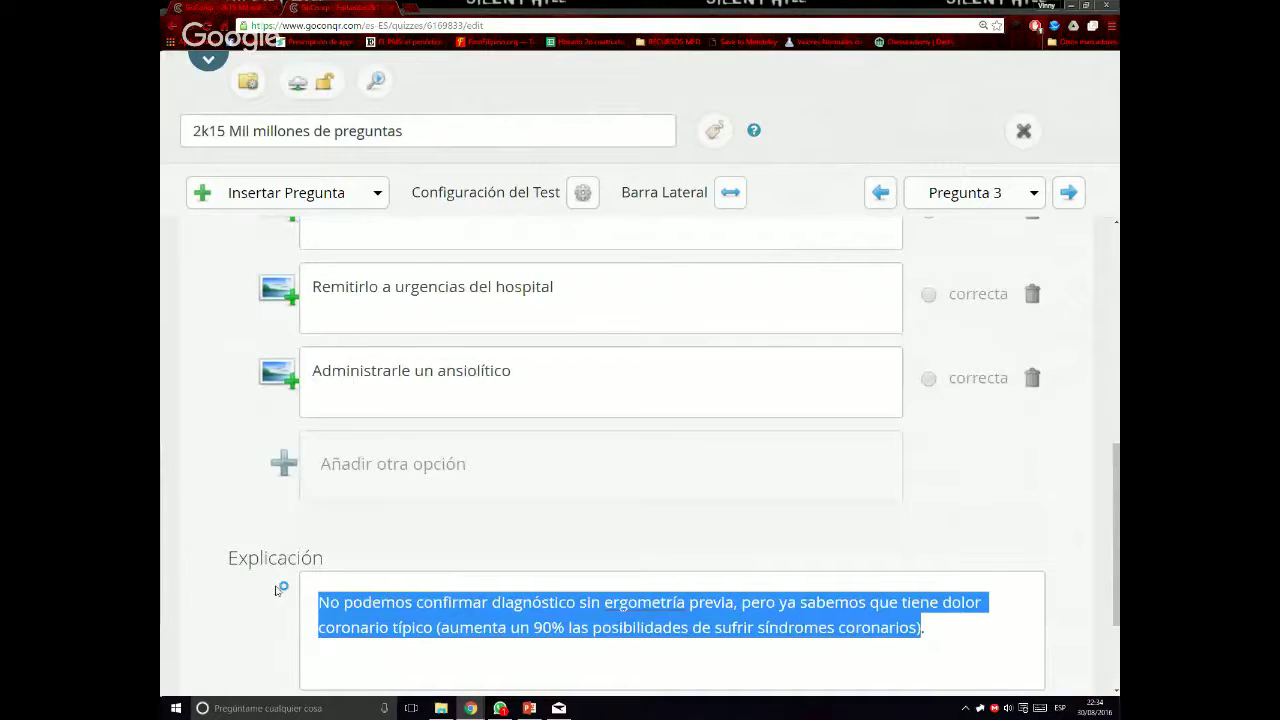
text(La ergomet)
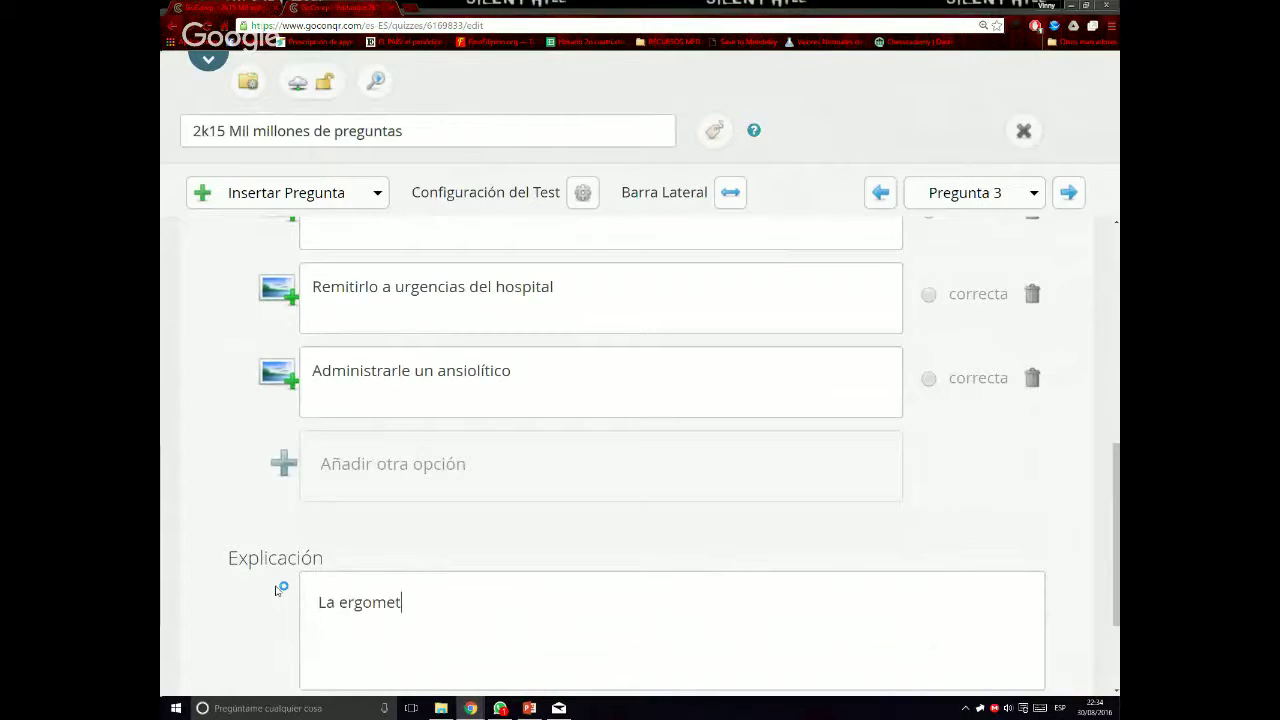
text(ría se hará a )
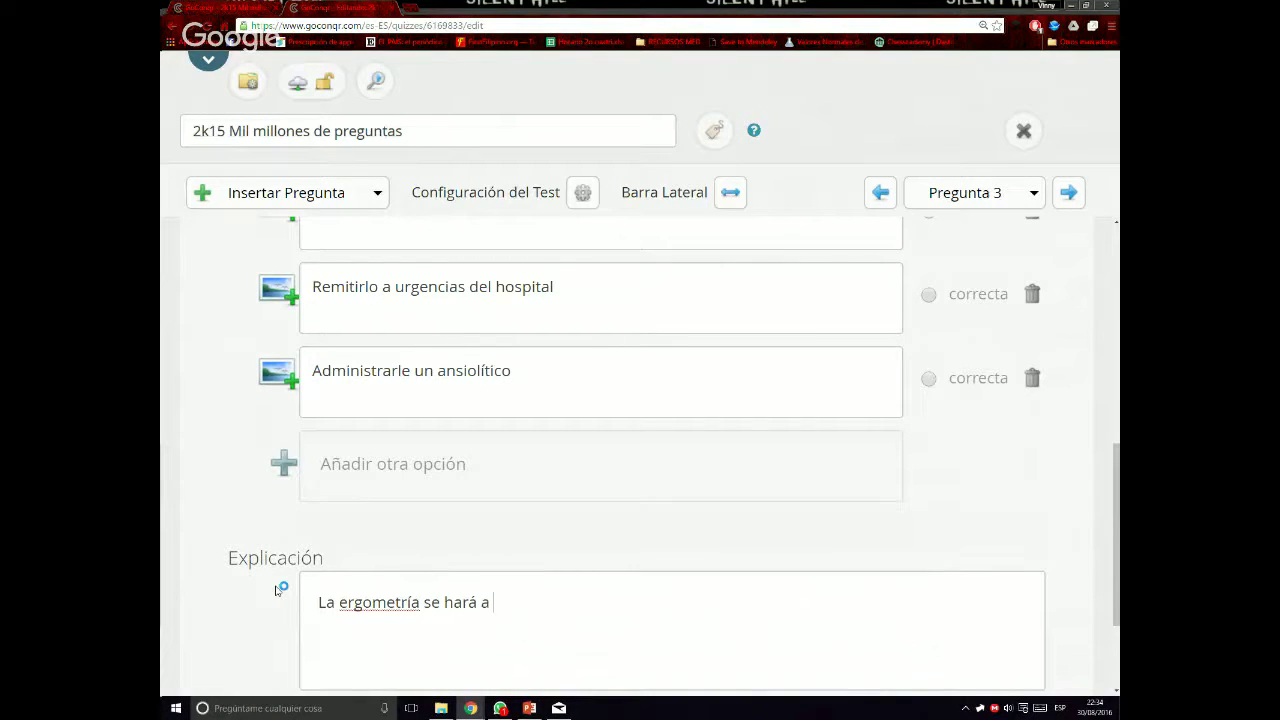
text(posteriori, puesto que )
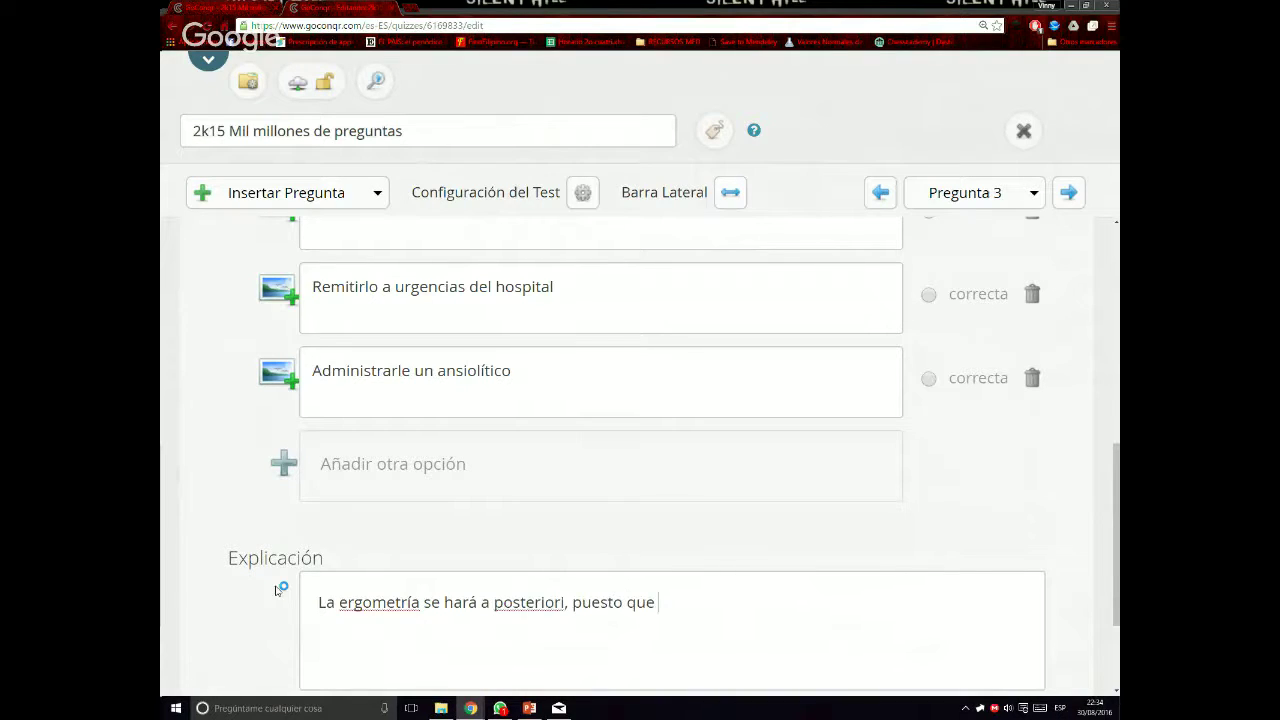
text(el diagnóstico de )
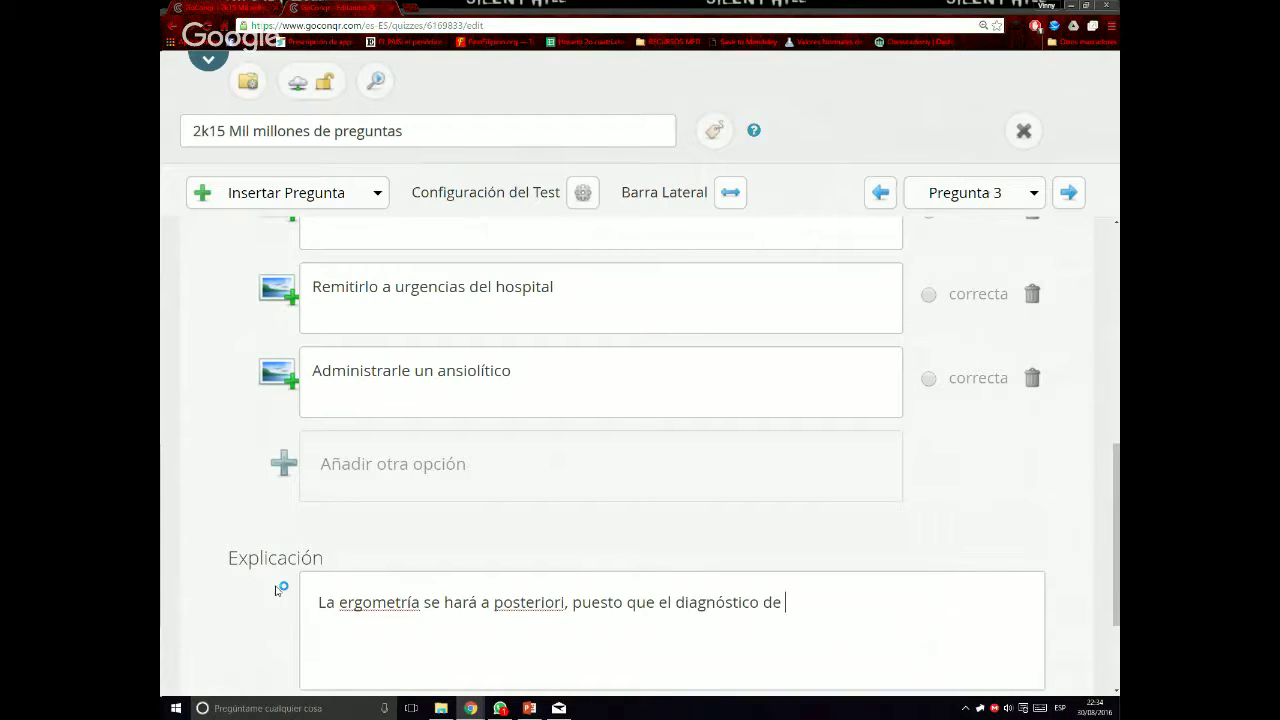
text(angina estable es mediante )
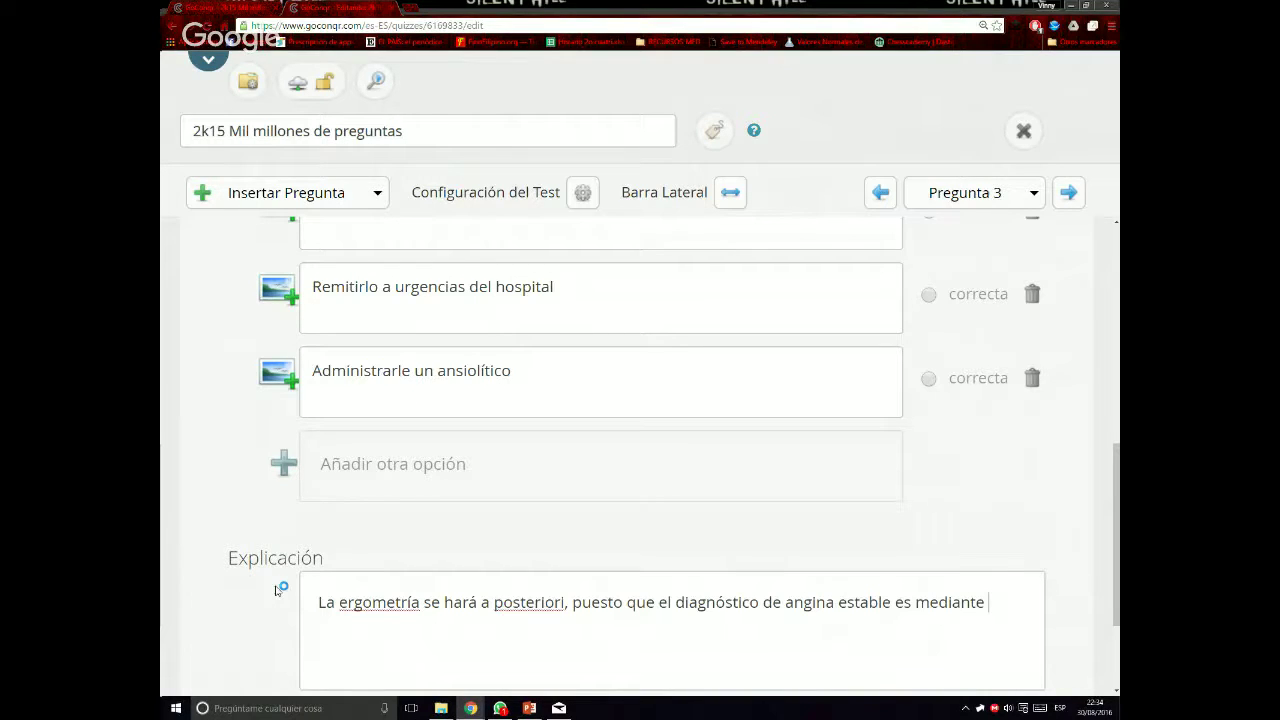
text(clínica únicamente.)
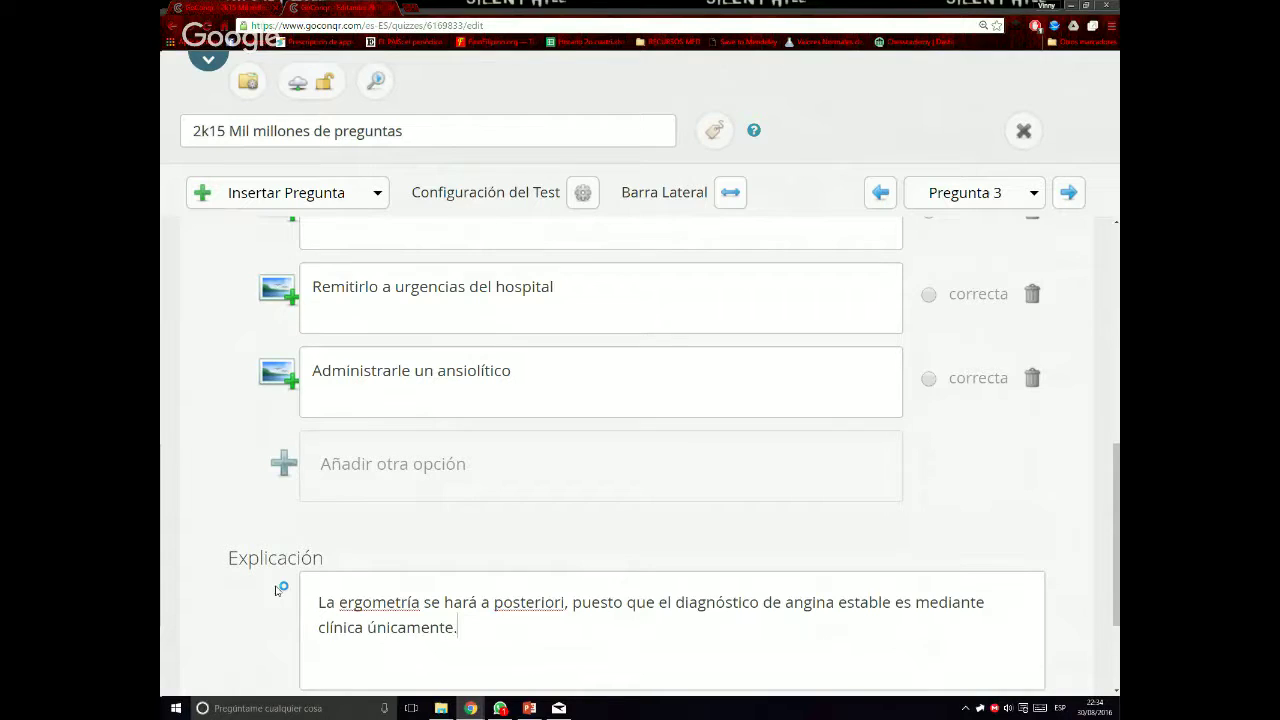
scroll(480, 466, up, 3)
scroll(520, 465, up, 2)
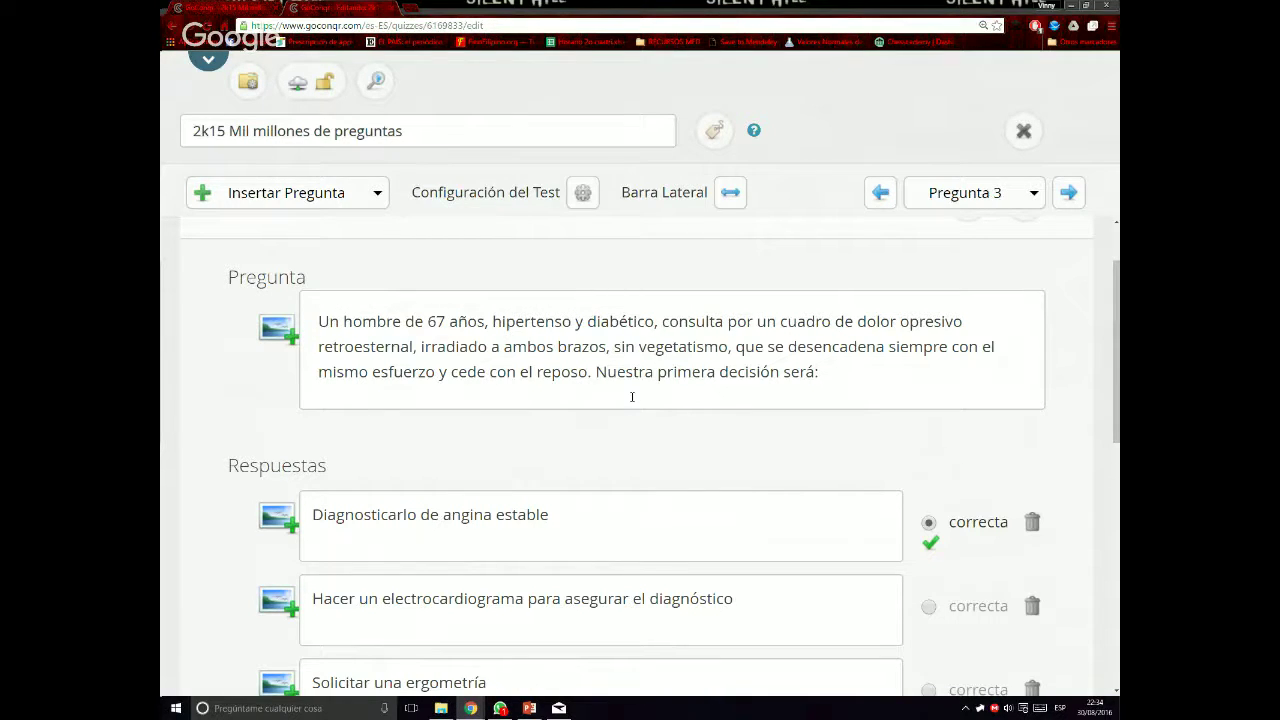
scroll(632, 397, down, 1)
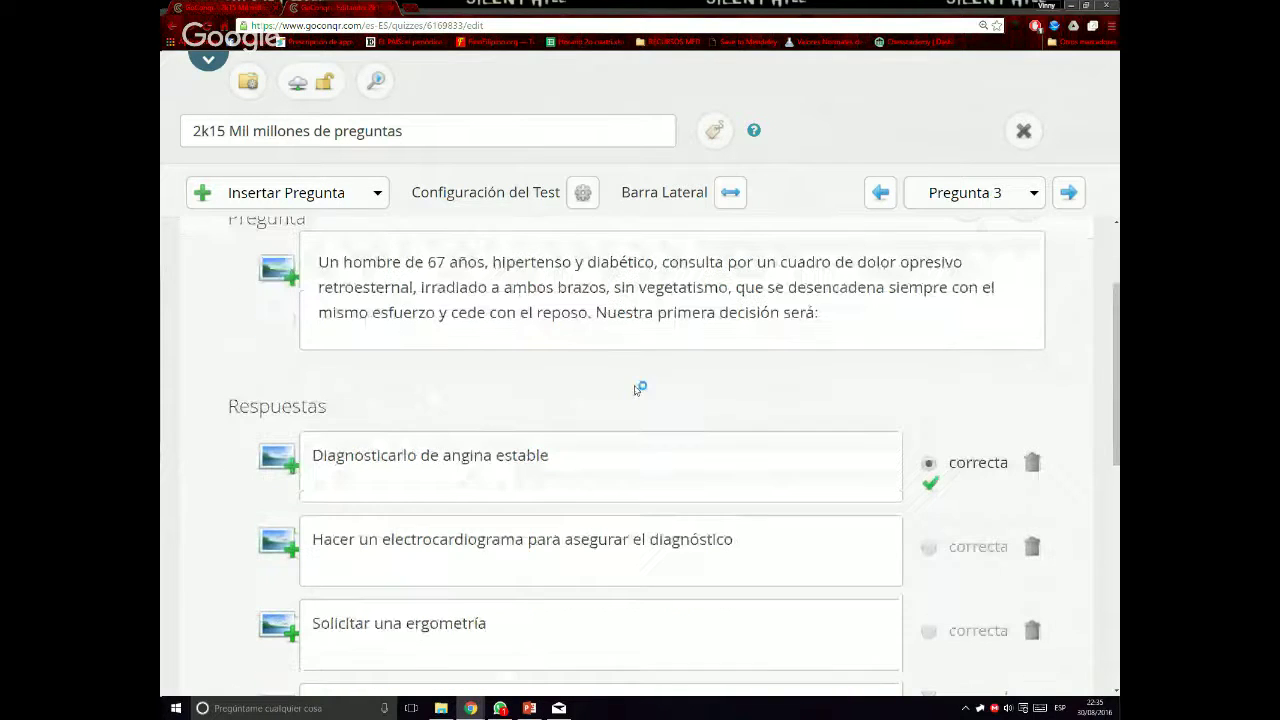
Return to the quiz-taking page, review question 4's case and its Taquicardia Ventricular answer, and advance to question 5
click(217, 5)
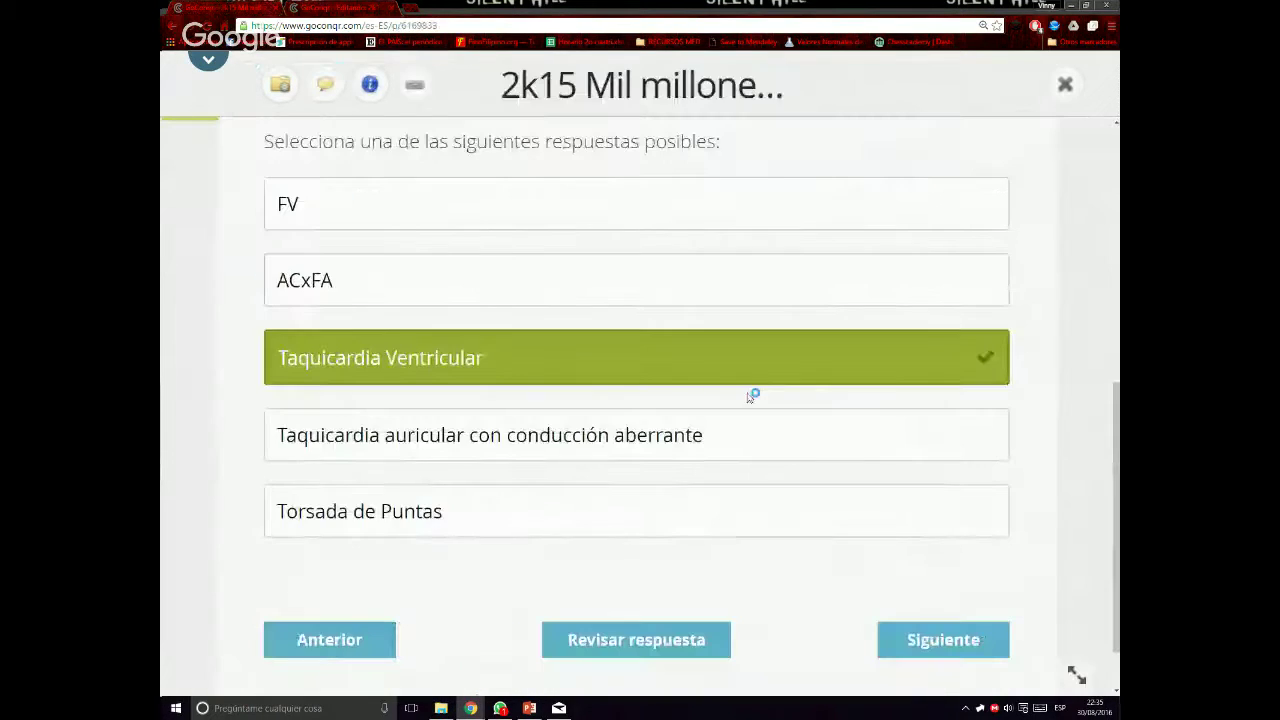
scroll(751, 394, up, 3)
scroll(955, 268, up, 2)
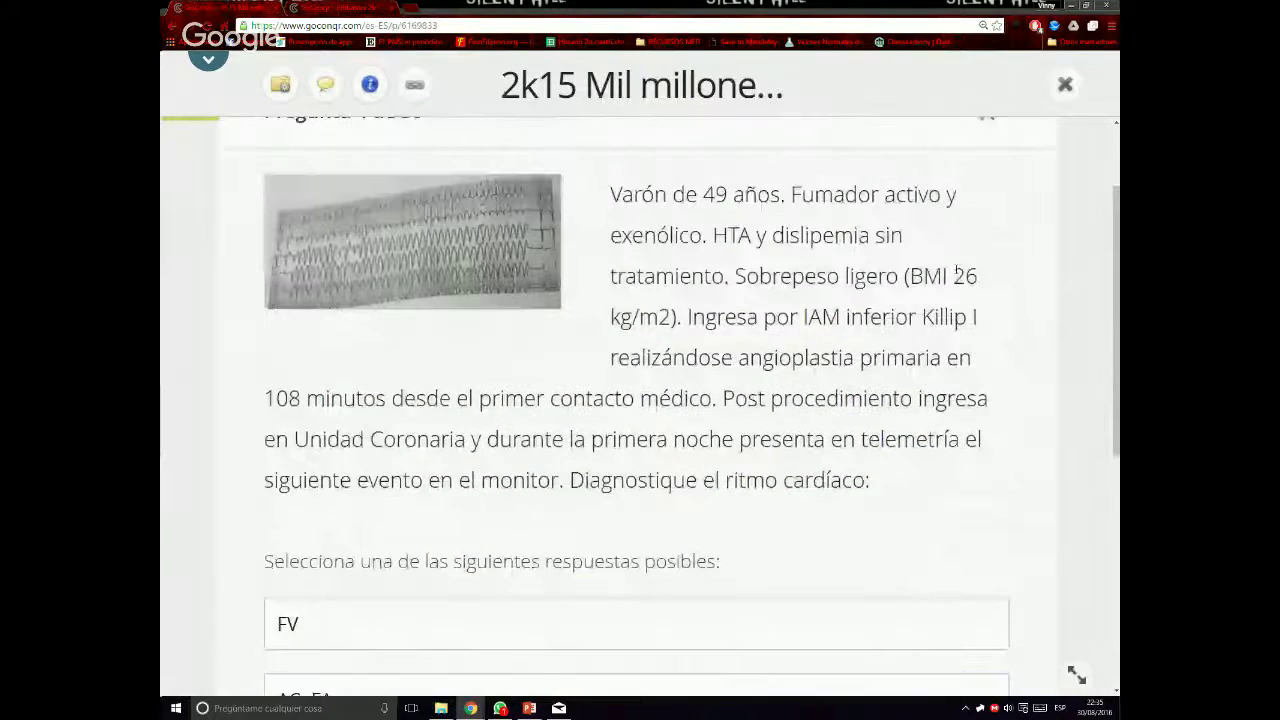
scroll(833, 418, down, 5)
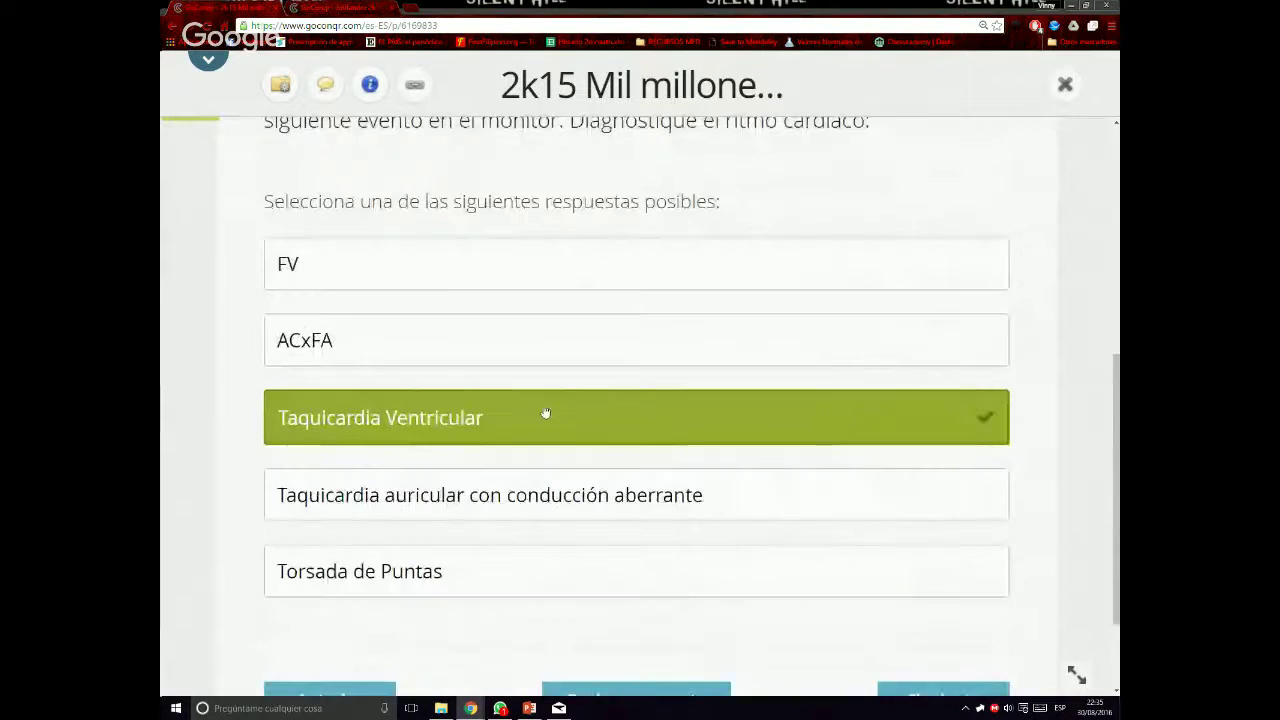
scroll(543, 414, down, 2)
click(938, 570)
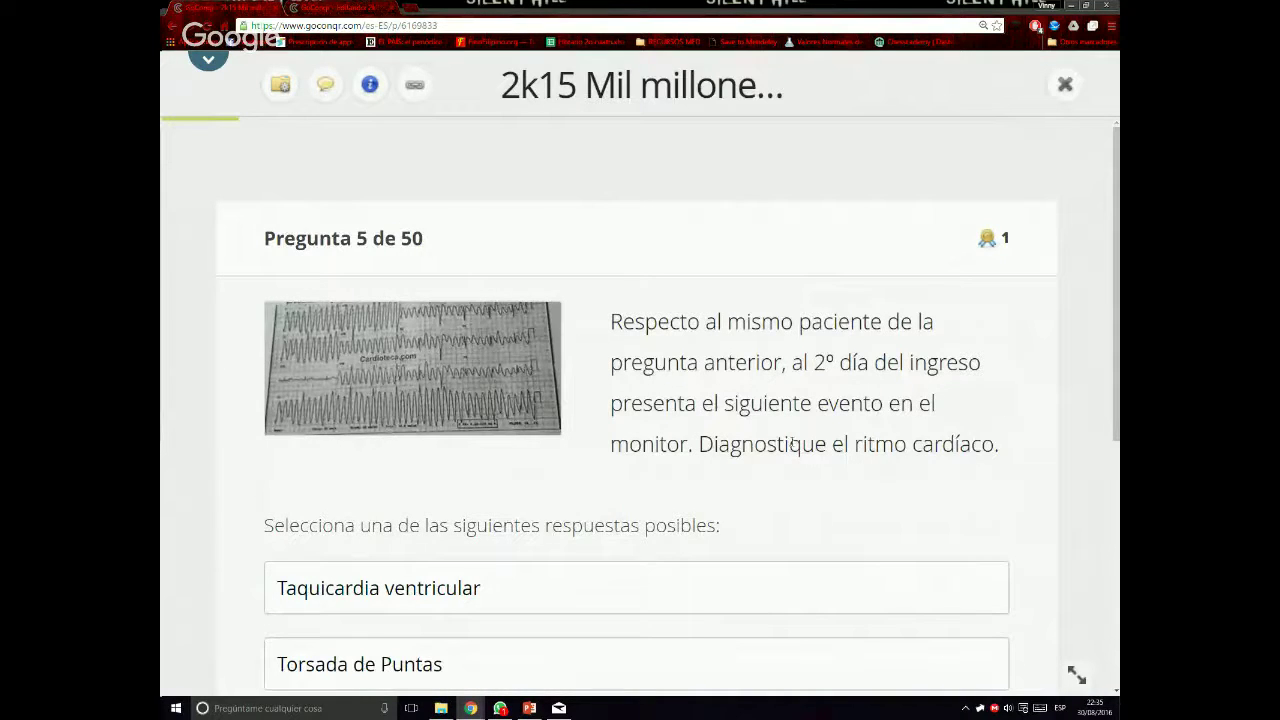
Go back to question 4, reread its case and answer options, and return to question 5
click(380, 567)
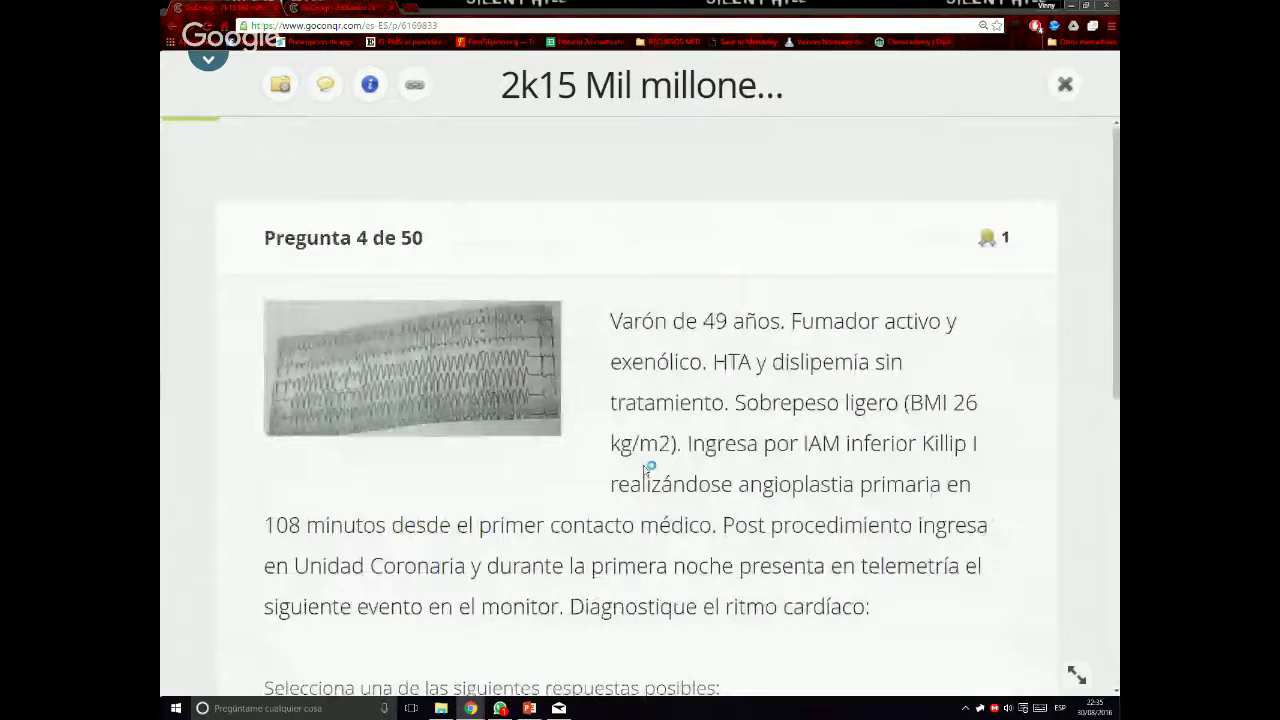
scroll(757, 503, down, 1)
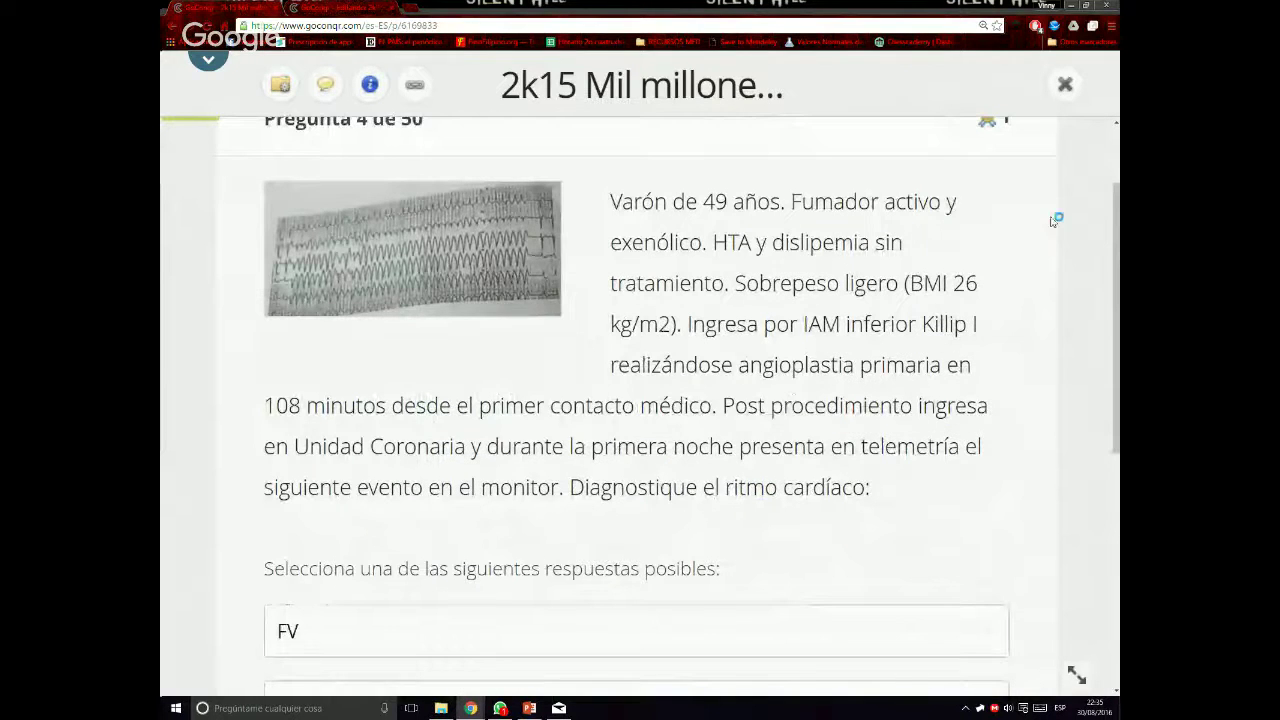
scroll(898, 497, down, 1)
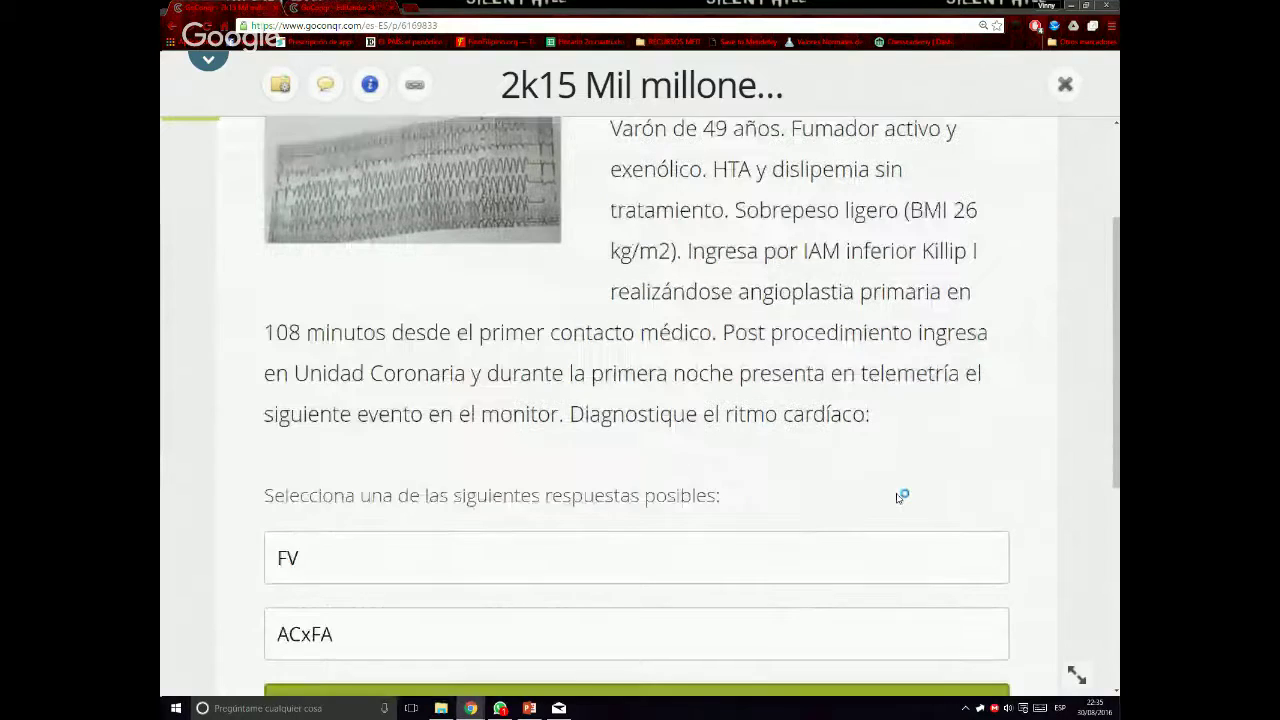
scroll(898, 497, down, 4)
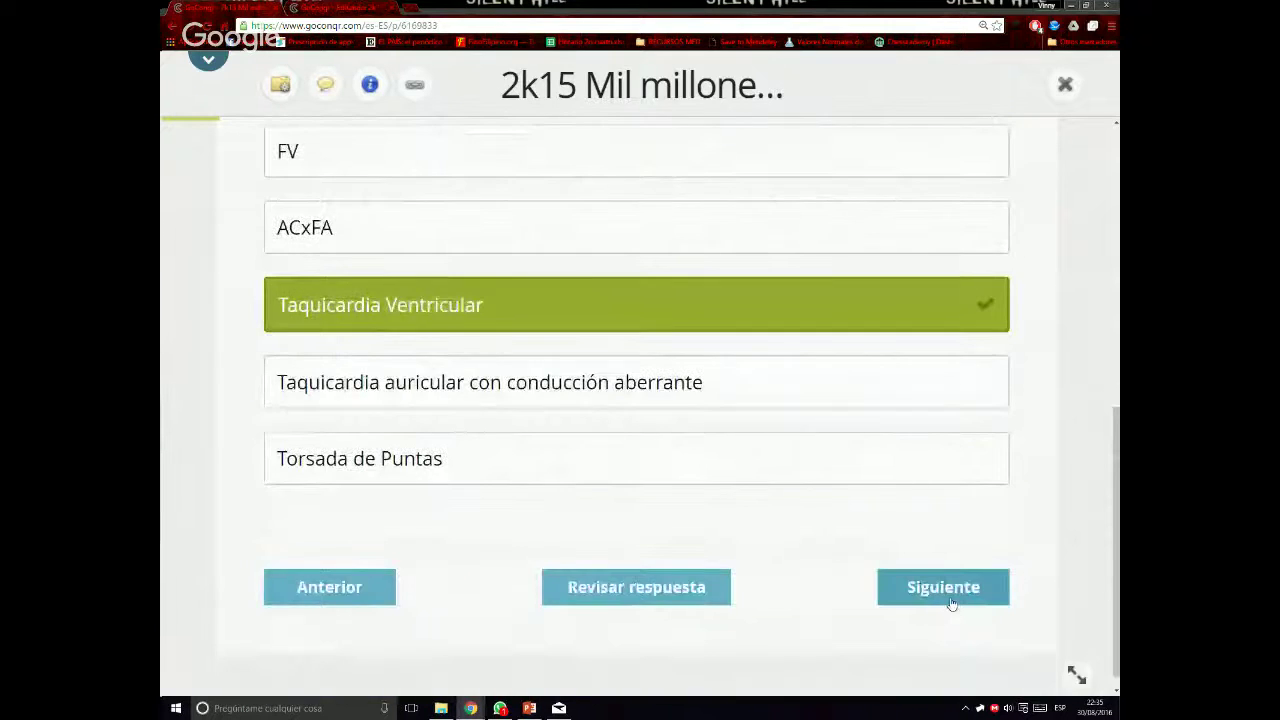
click(950, 597)
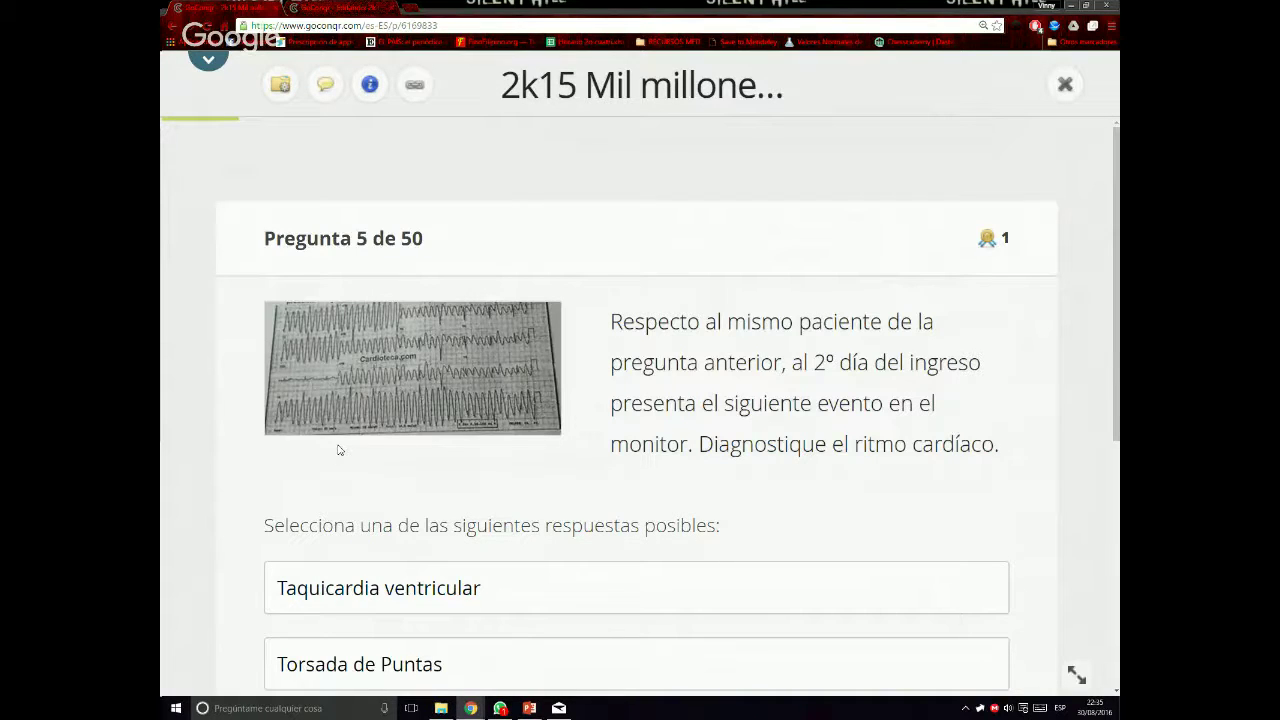
Answer question 5, on the patient's second-day cardiac rhythm, with "Ritmo sinusal" and check the answer
scroll(369, 403, down, 1)
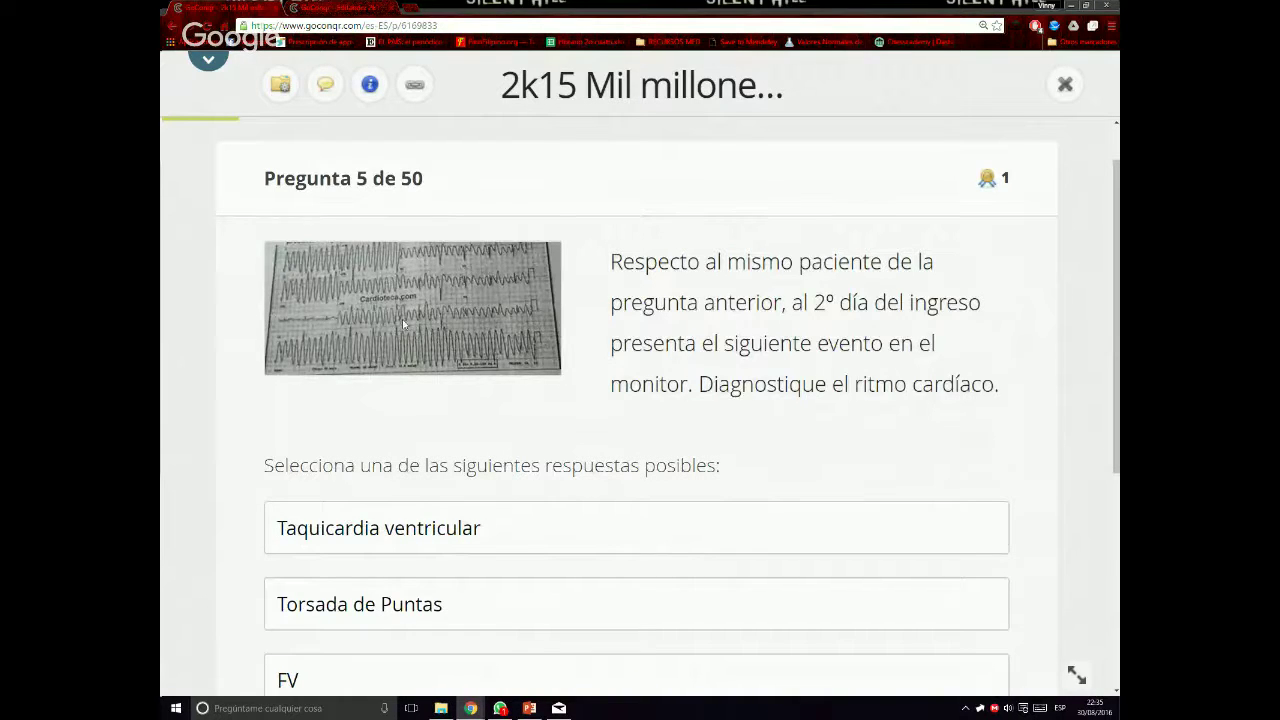
scroll(648, 370, down, 3)
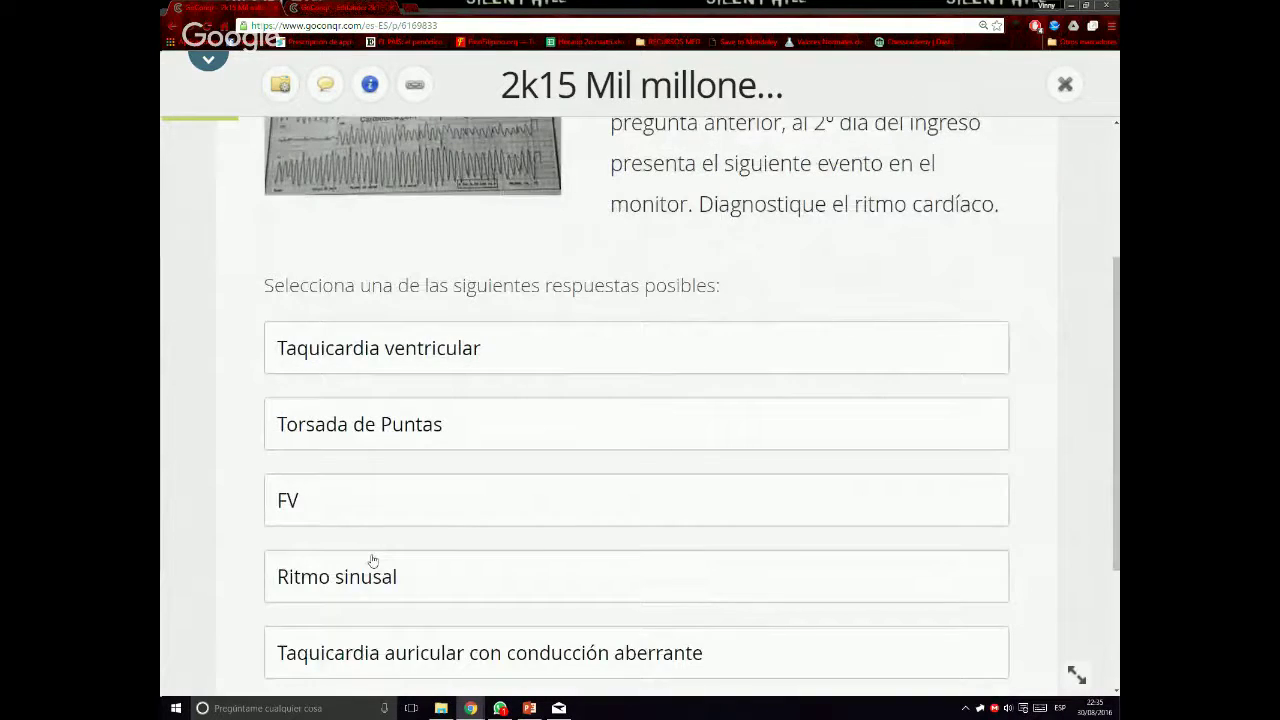
click(371, 569)
scroll(420, 405, up, 2)
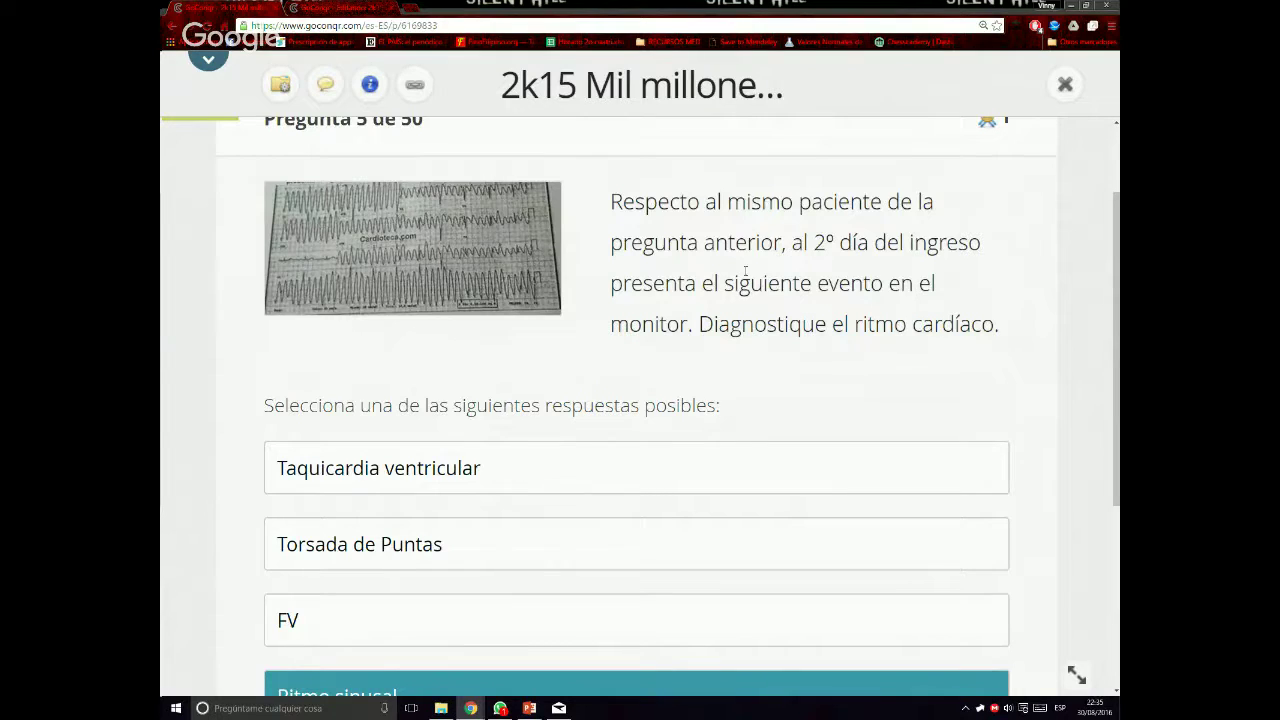
scroll(745, 271, down, 3)
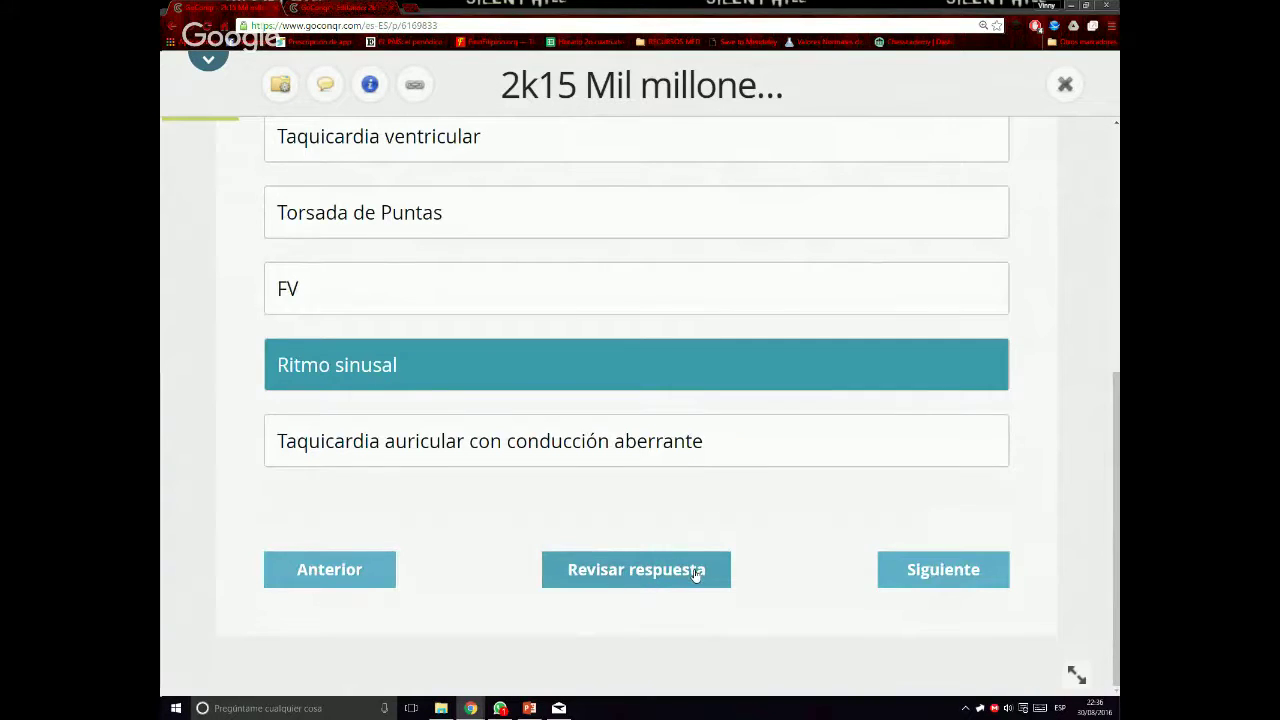
click(652, 569)
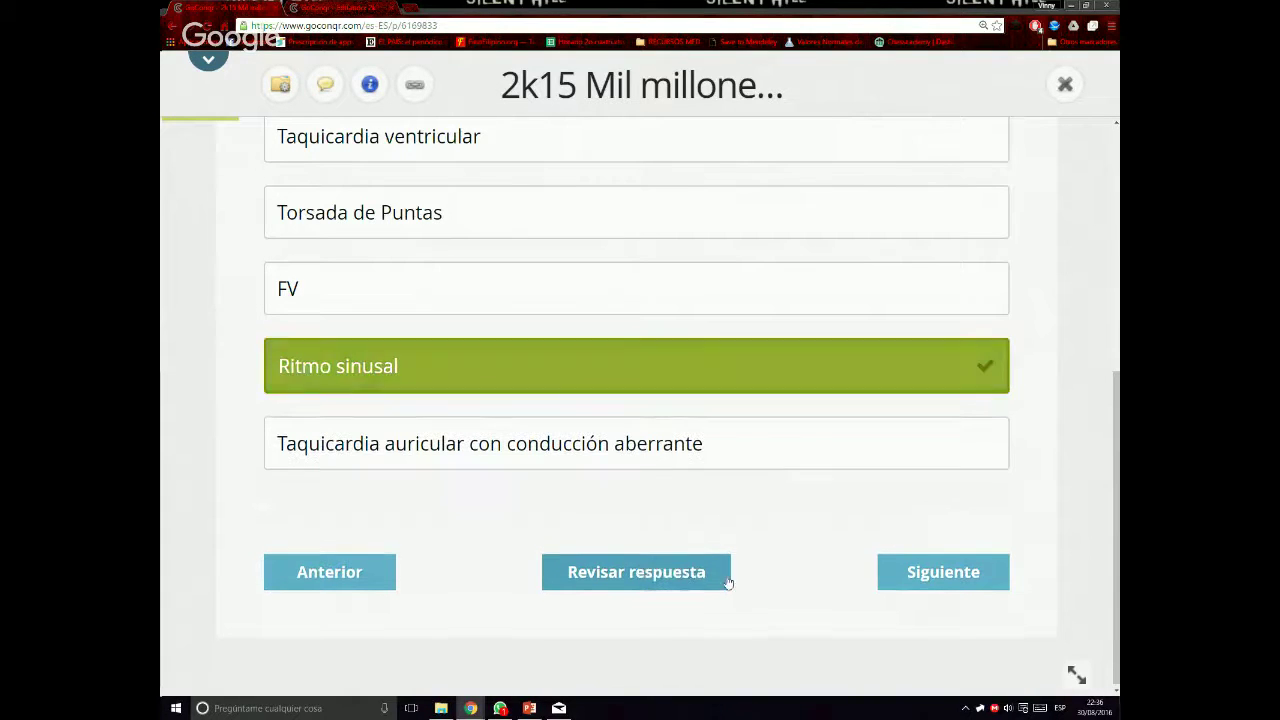
Advance to question 6, answer it with "Onda P <120 ms, PR 120-200 ms, QRS <120ms, QTc 350-450 ms", and check the answer
click(919, 587)
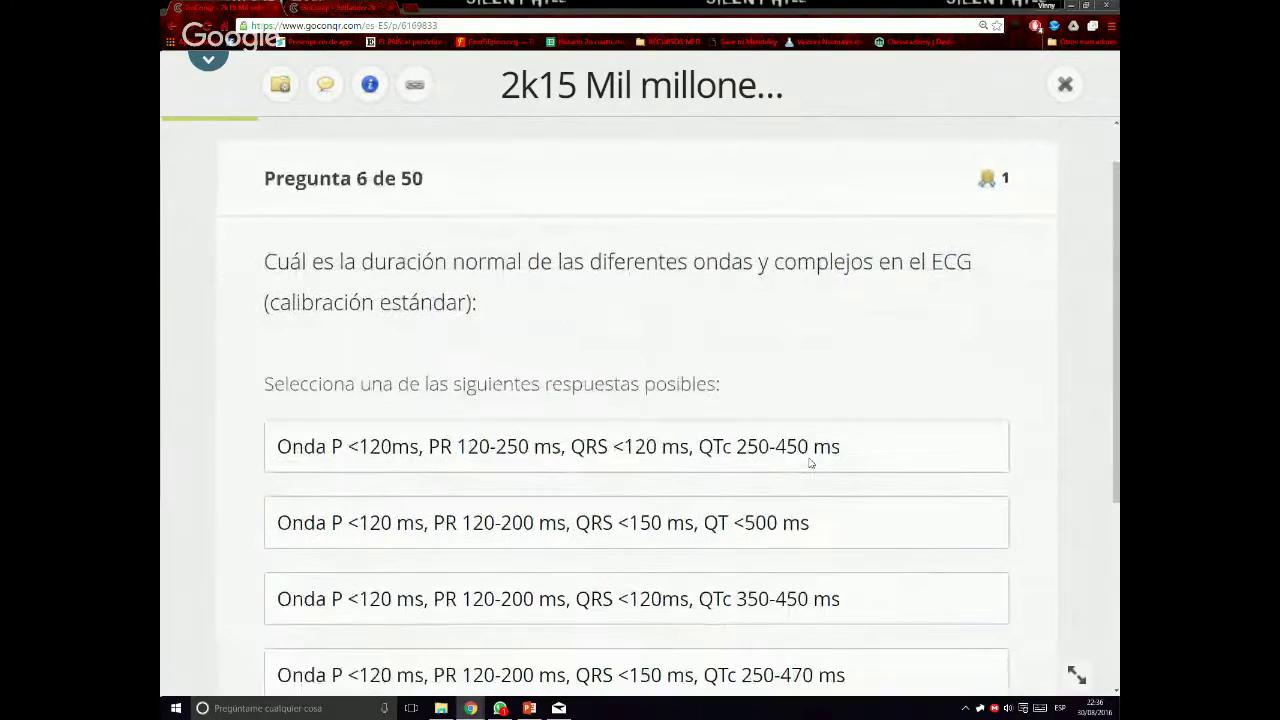
scroll(810, 464, down, 1)
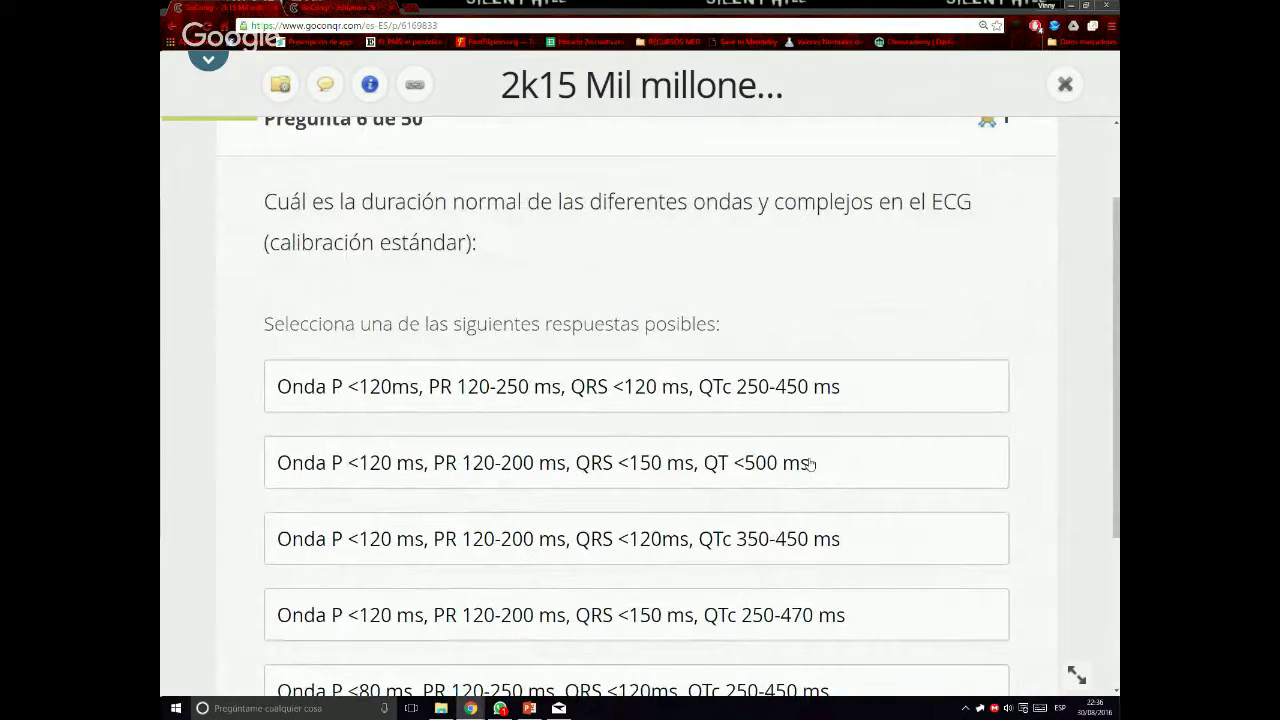
scroll(815, 282, down, 2)
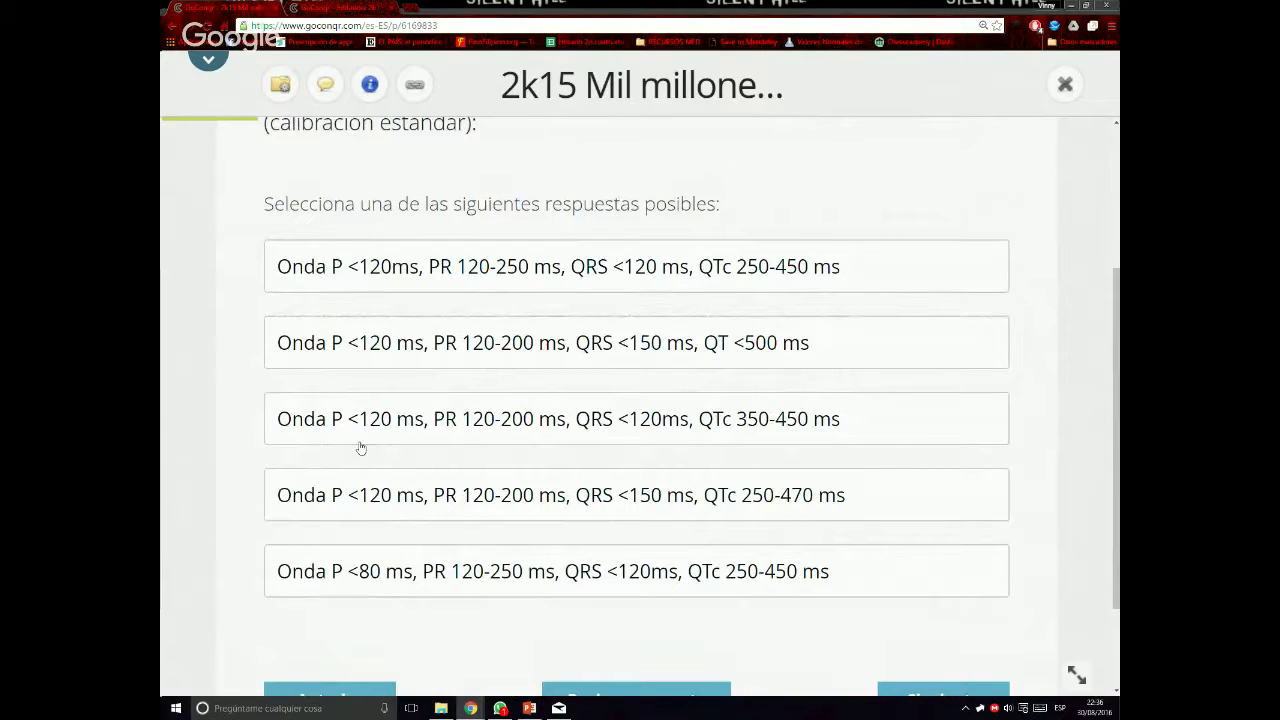
click(660, 424)
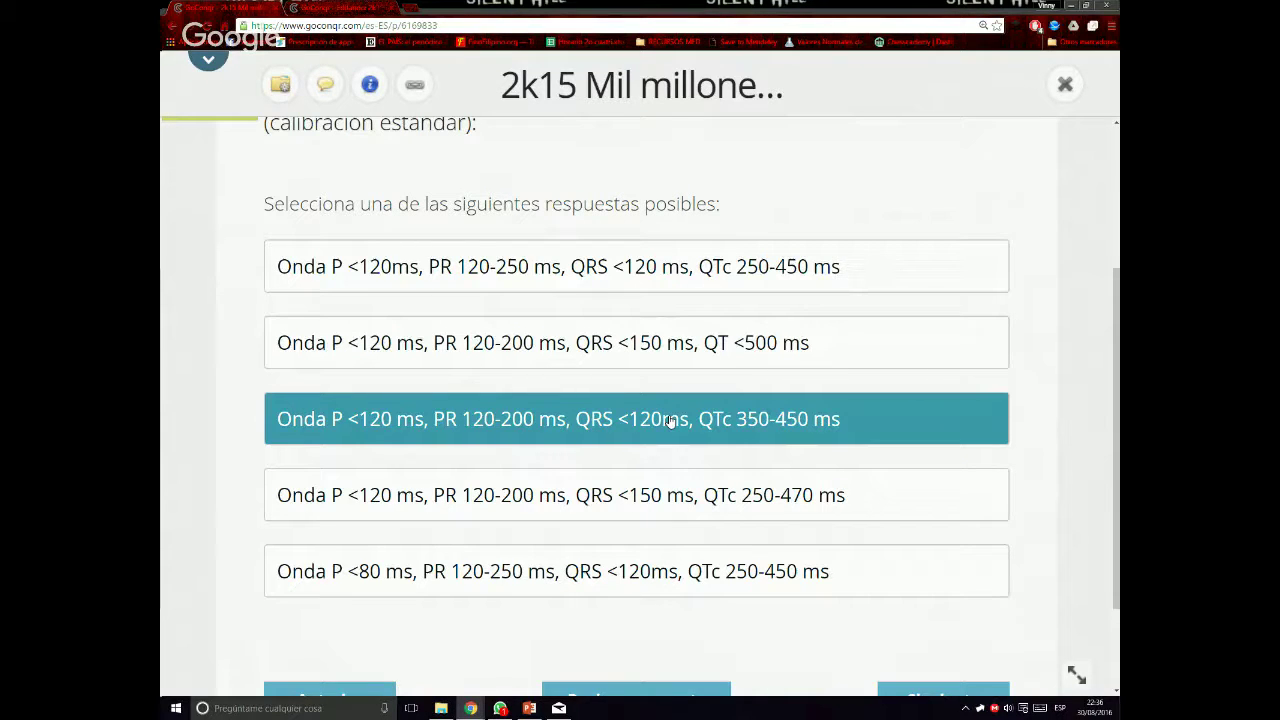
scroll(726, 384, down, 1)
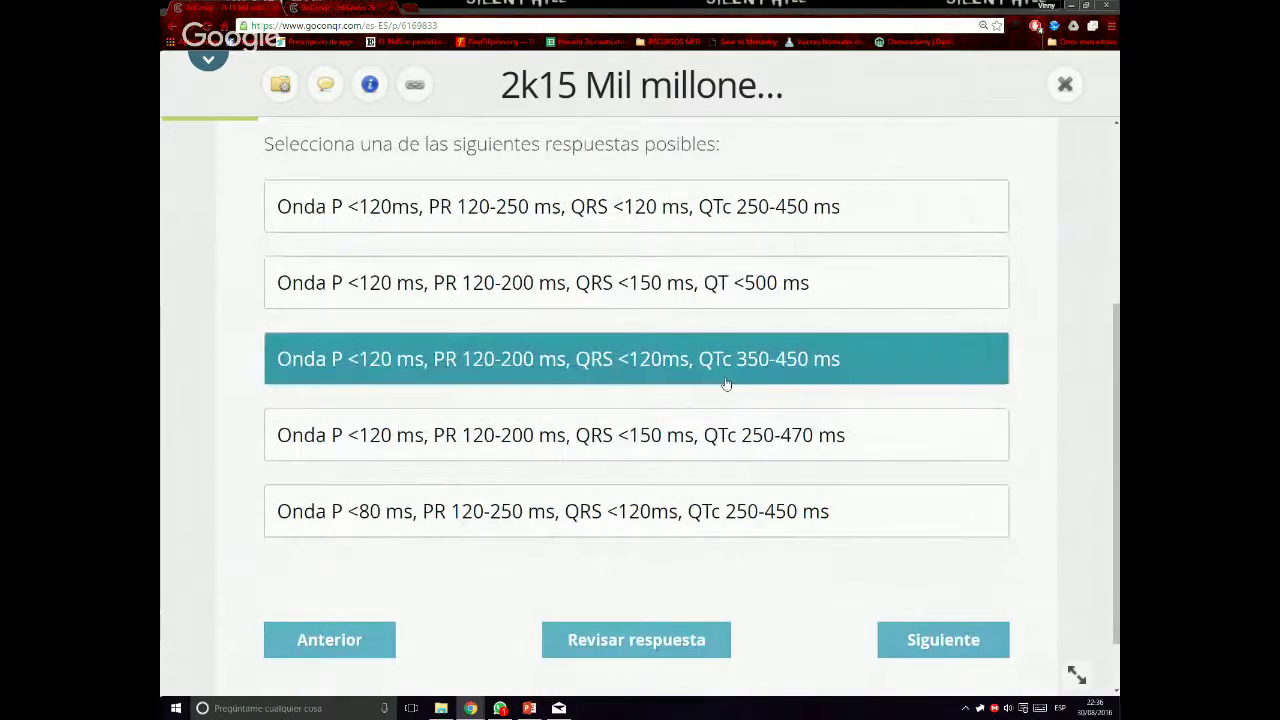
scroll(740, 370, down, 1)
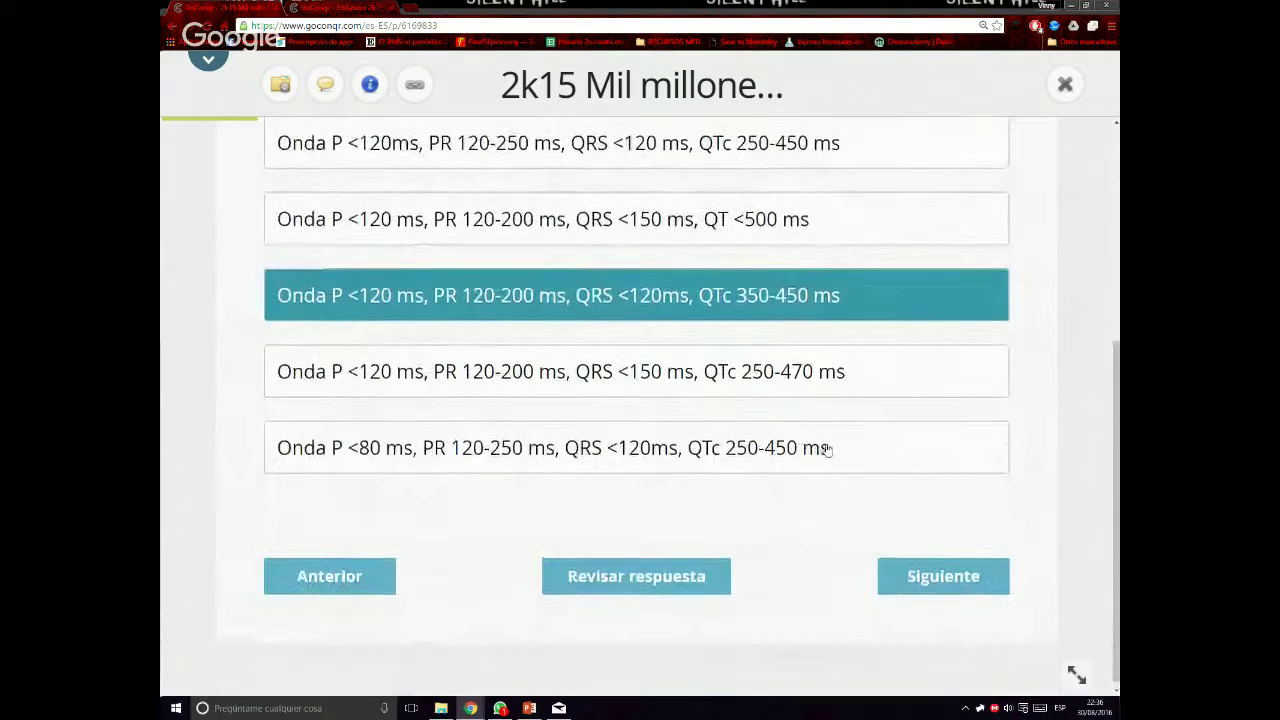
click(645, 628)
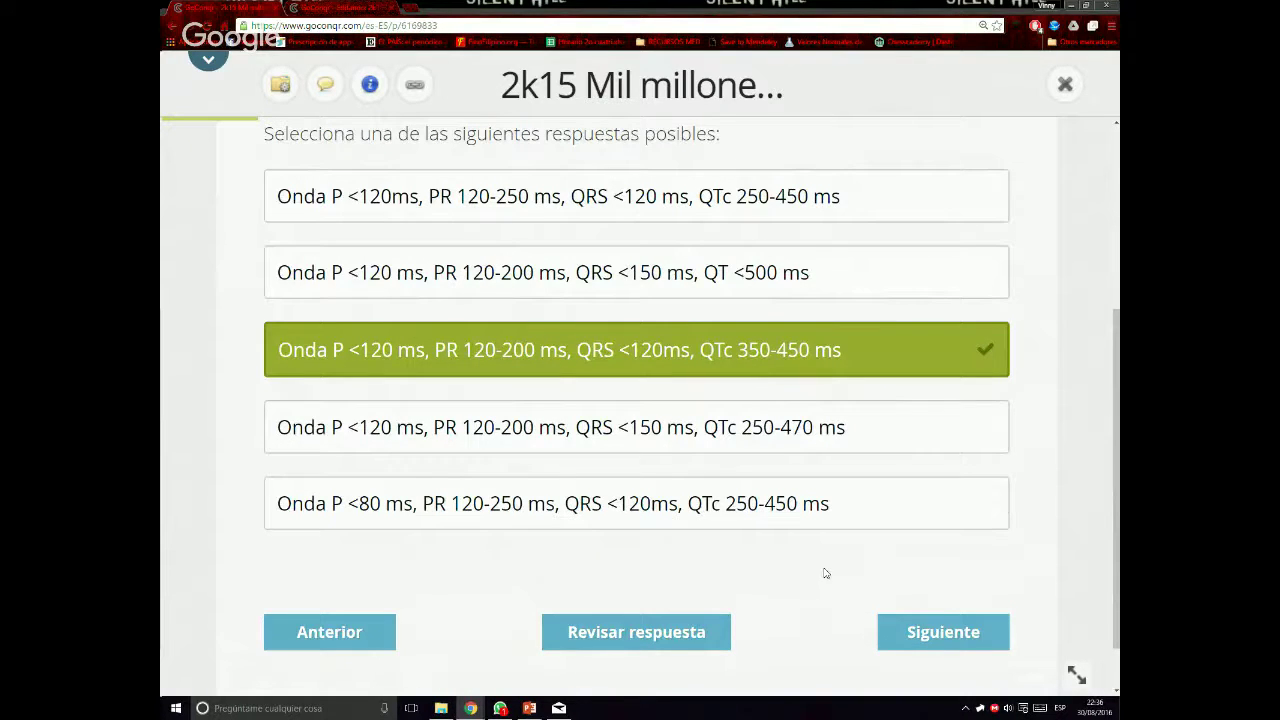
scroll(826, 573, up, 2)
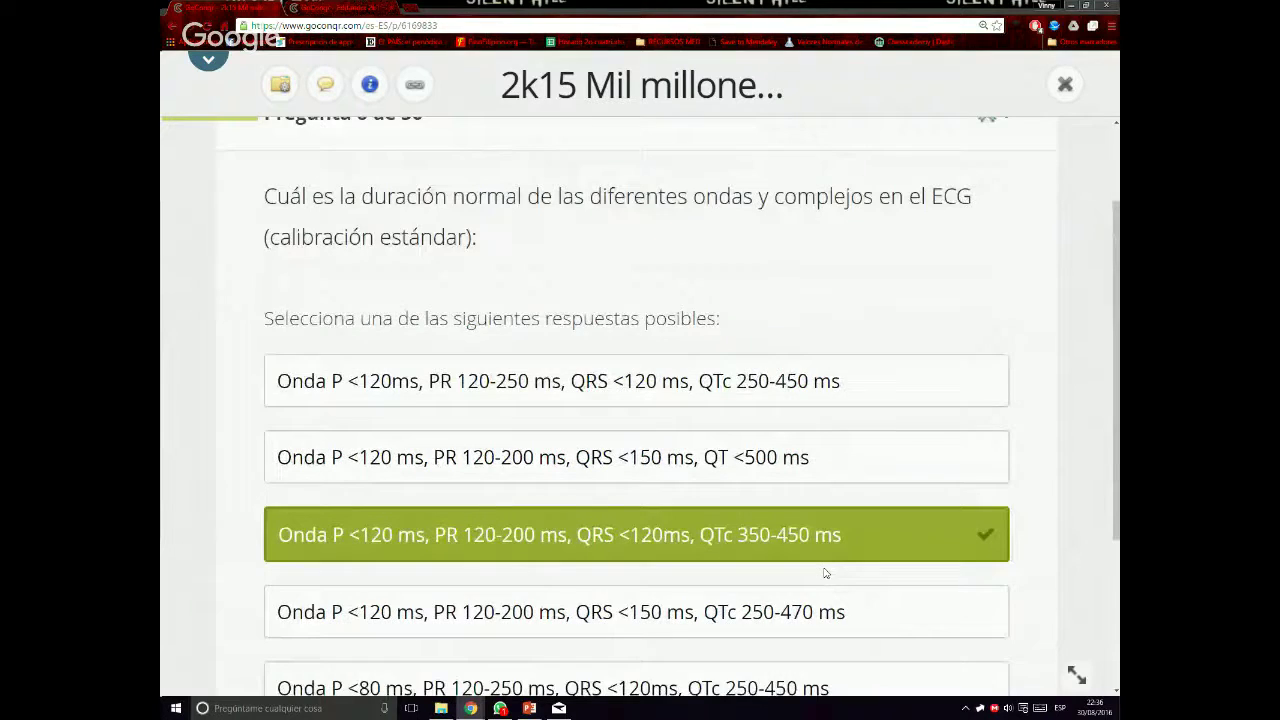
scroll(900, 580, down, 3)
Advance to question 7 and examine the case of the 42-year-old man with severe mitral stenosis and its answer options
click(930, 583)
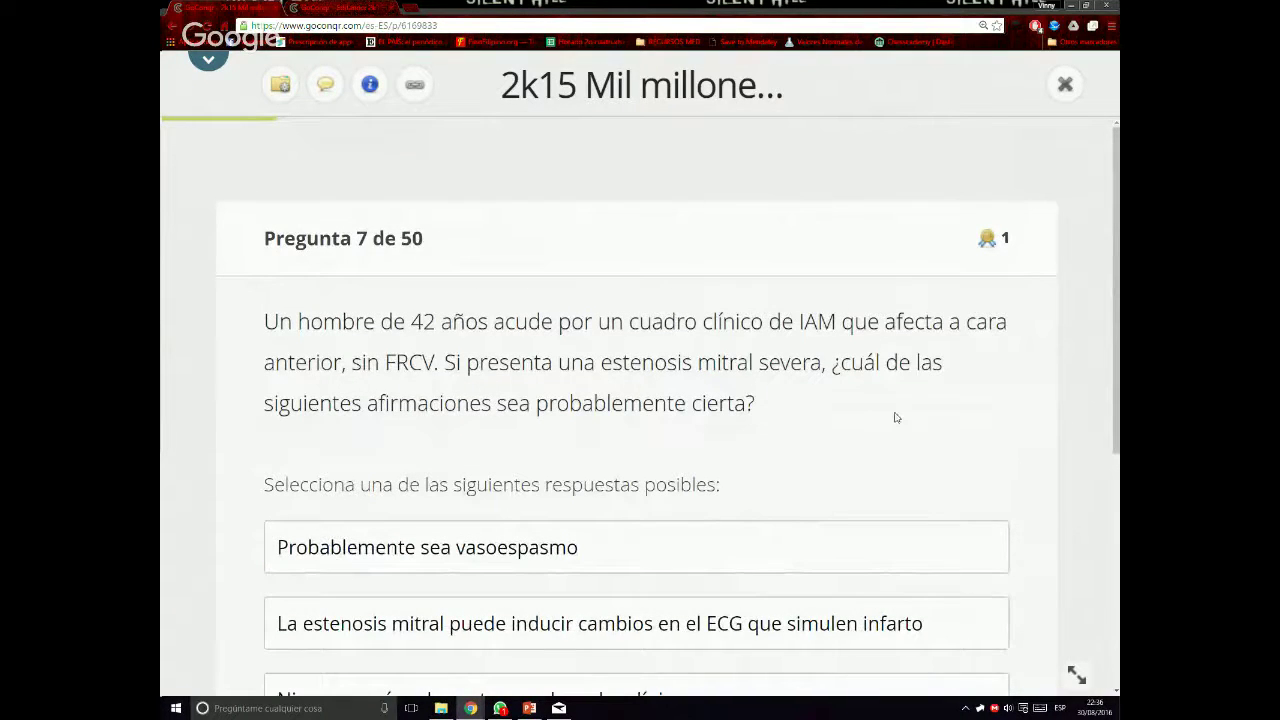
scroll(896, 418, down, 1)
scroll(894, 405, down, 2)
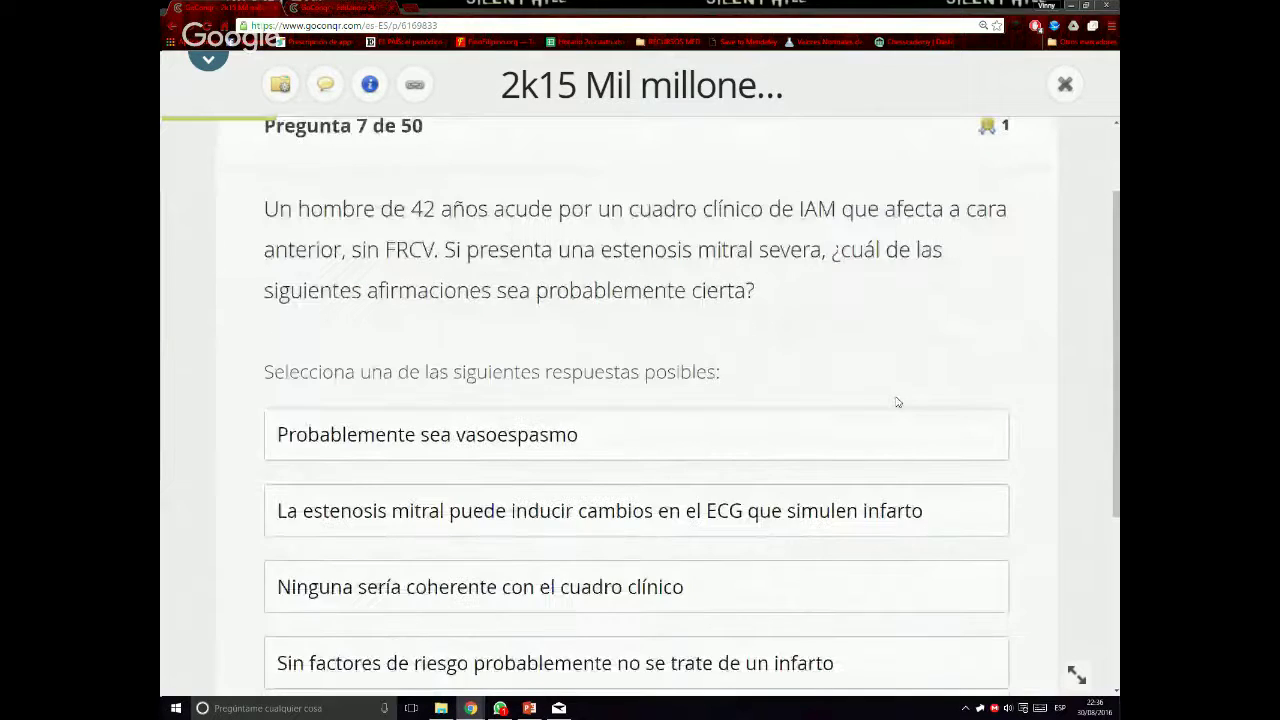
scroll(883, 398, up, 1)
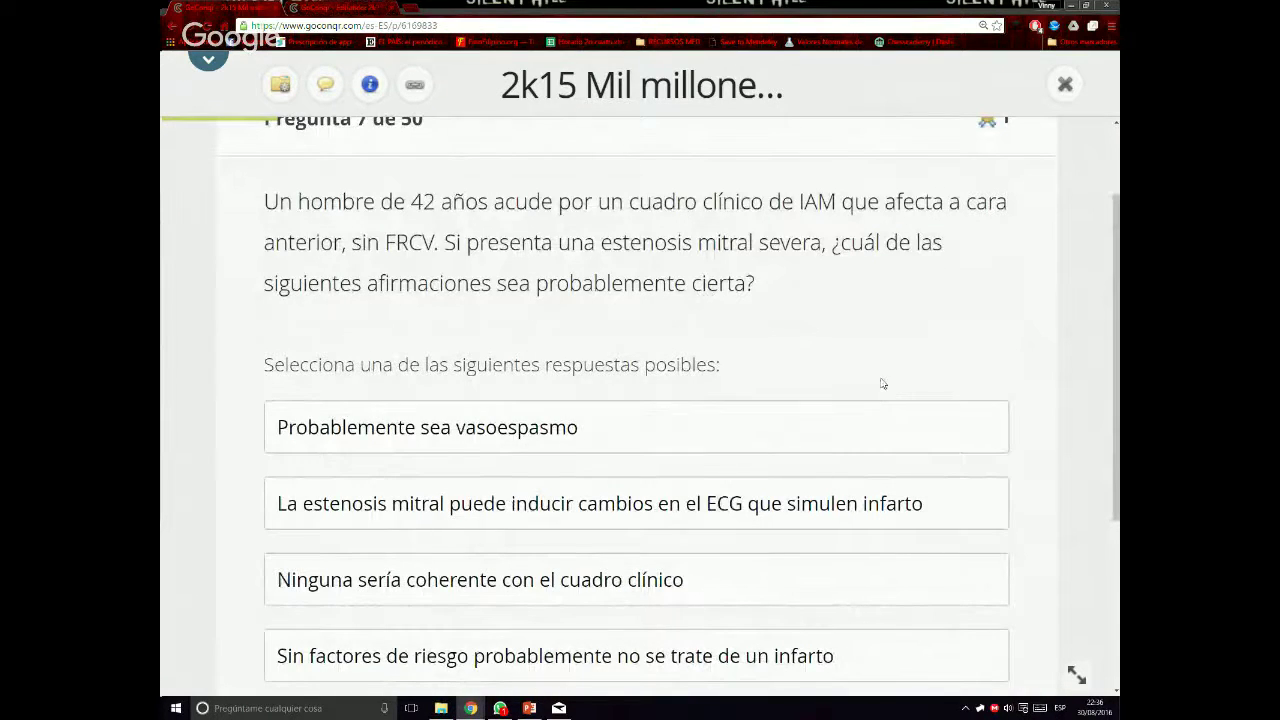
scroll(910, 316, down, 1)
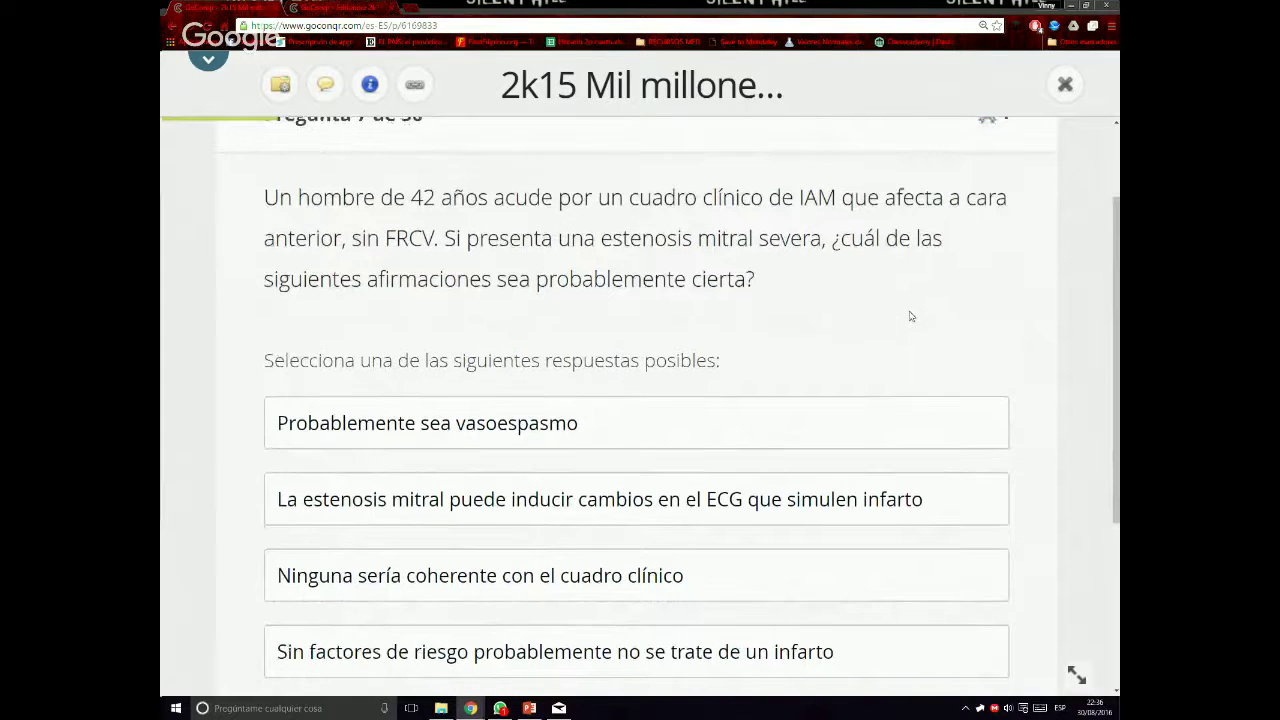
scroll(910, 316, down, 1)
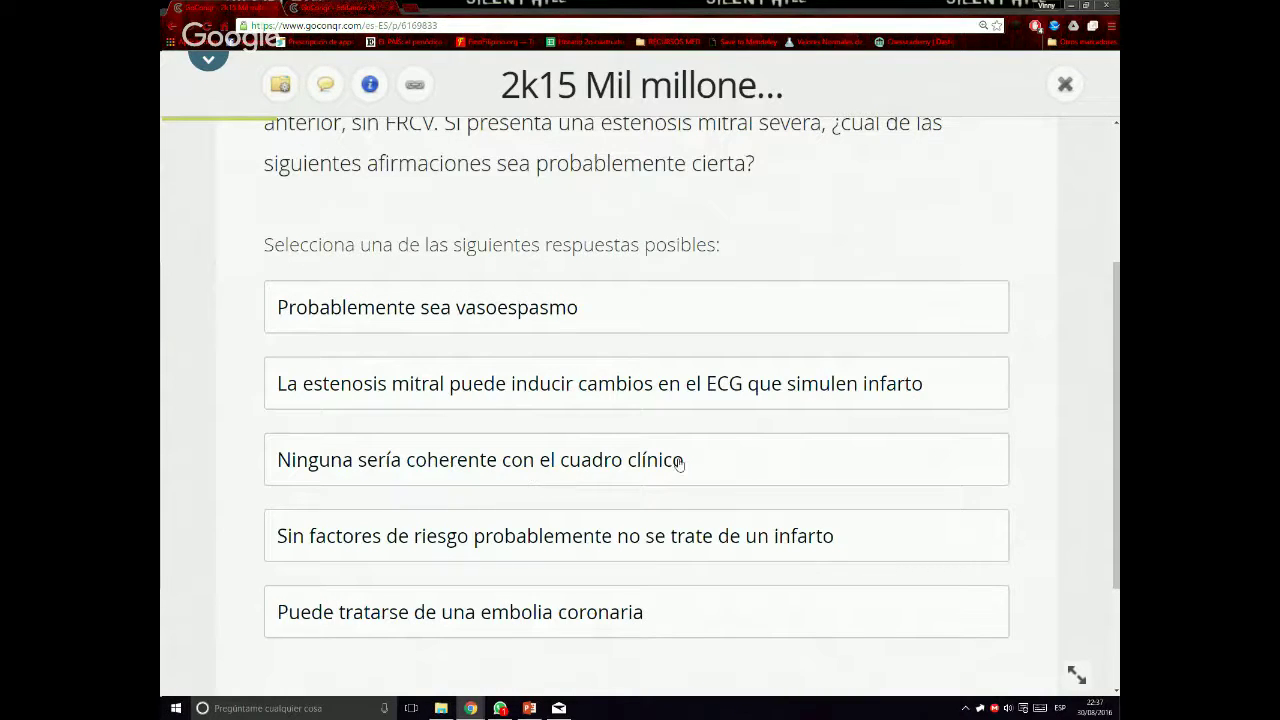
scroll(765, 457, up, 1)
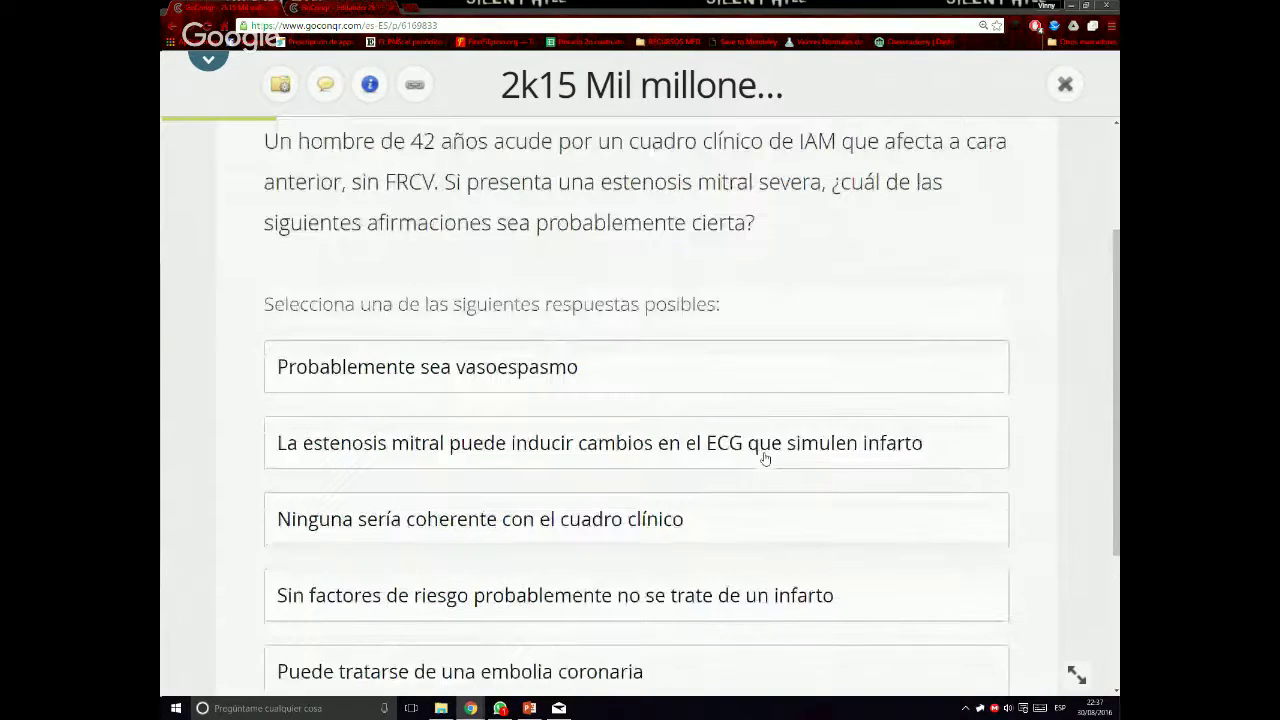
scroll(765, 457, down, 1)
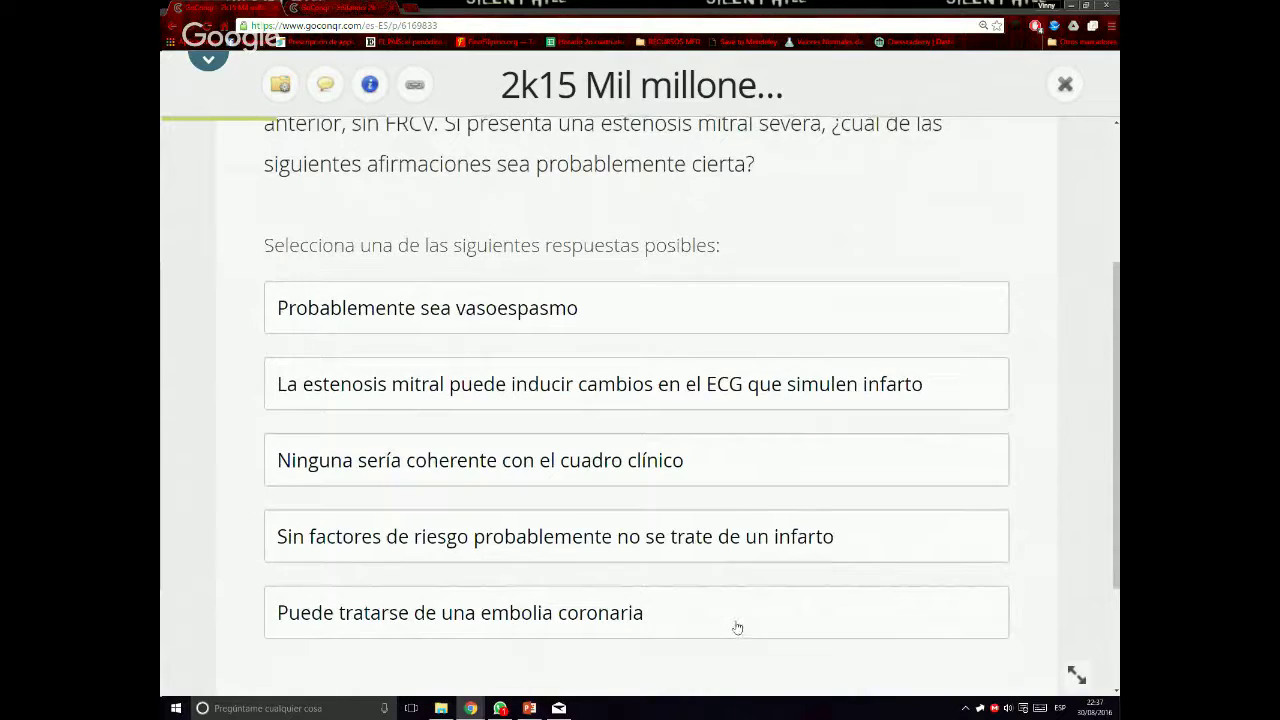
scroll(737, 627, up, 1)
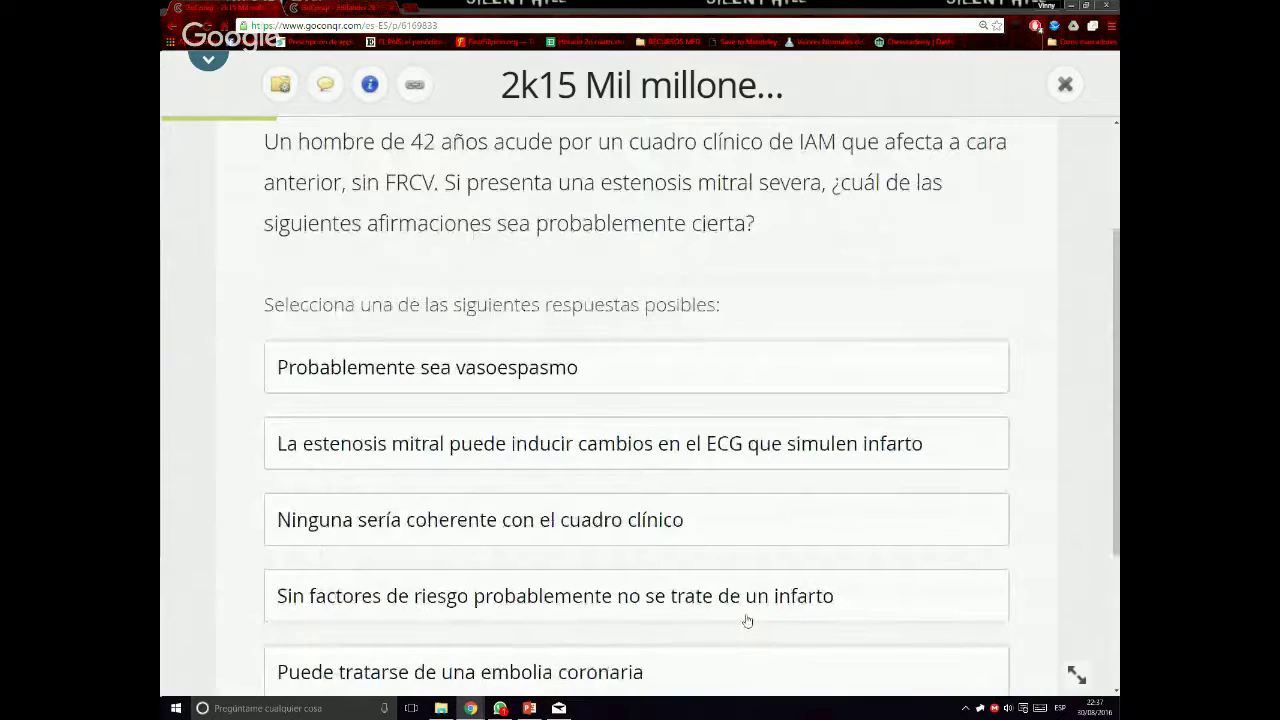
scroll(746, 621, down, 1)
scroll(746, 621, up, 1)
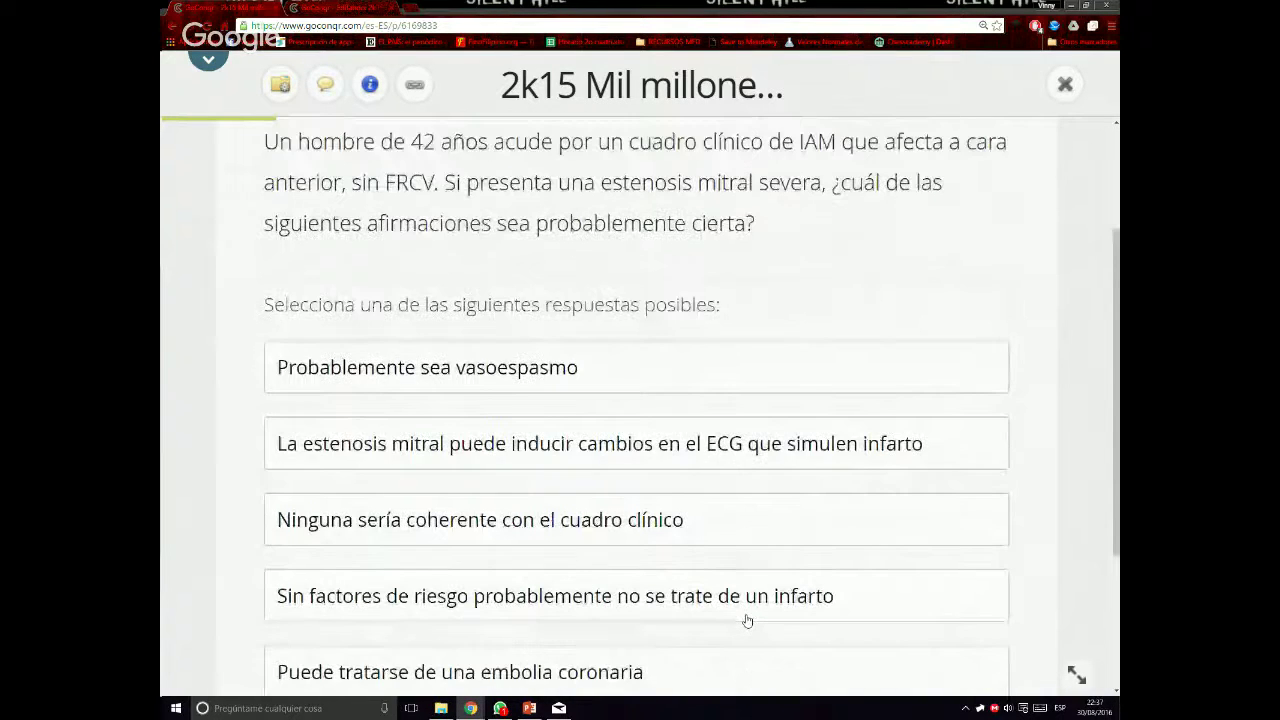
scroll(746, 621, down, 1)
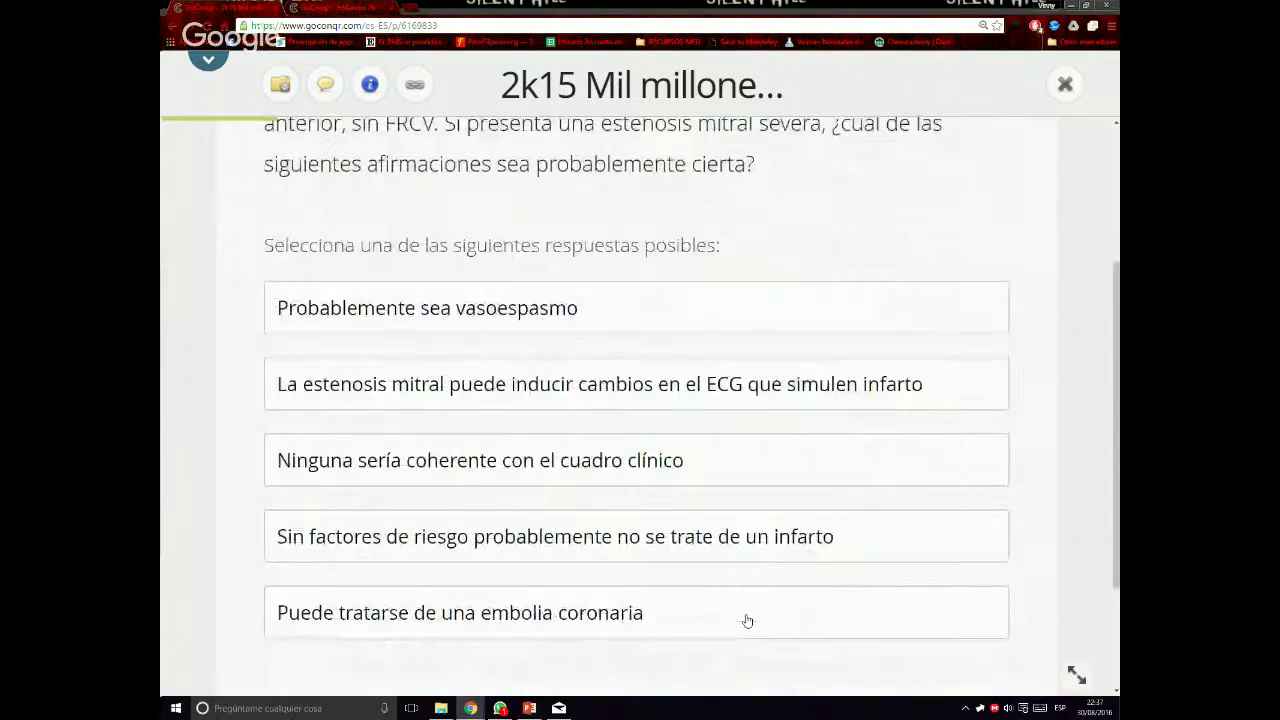
scroll(746, 621, up, 1)
scroll(746, 621, down, 1)
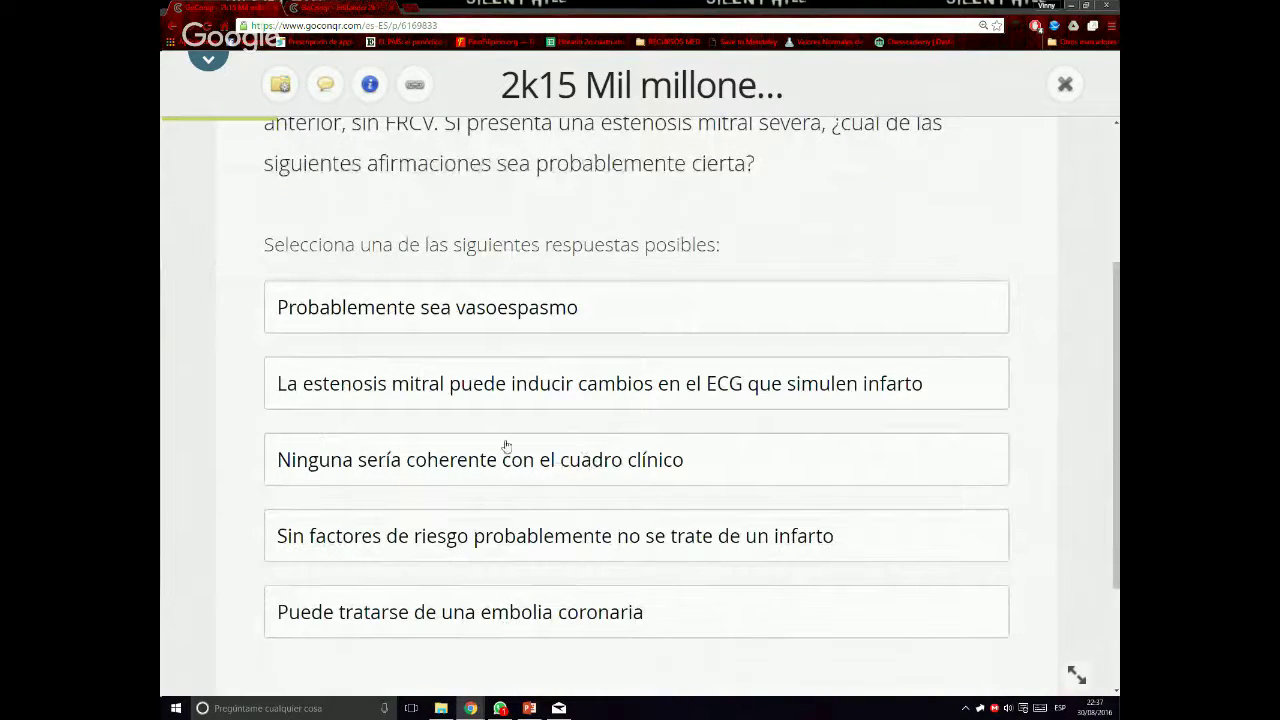
Switch to the quiz editor and save question 3's changes while moving on to question 4
click(362, 8)
click(1069, 192)
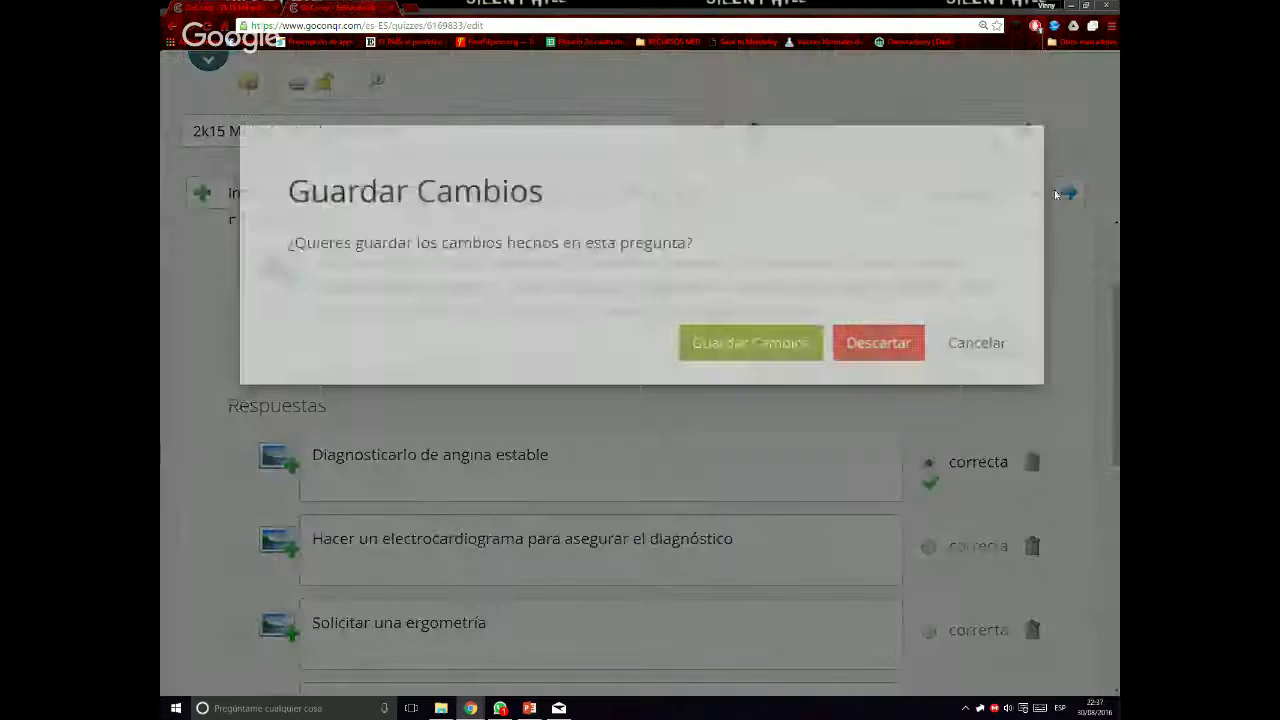
click(782, 385)
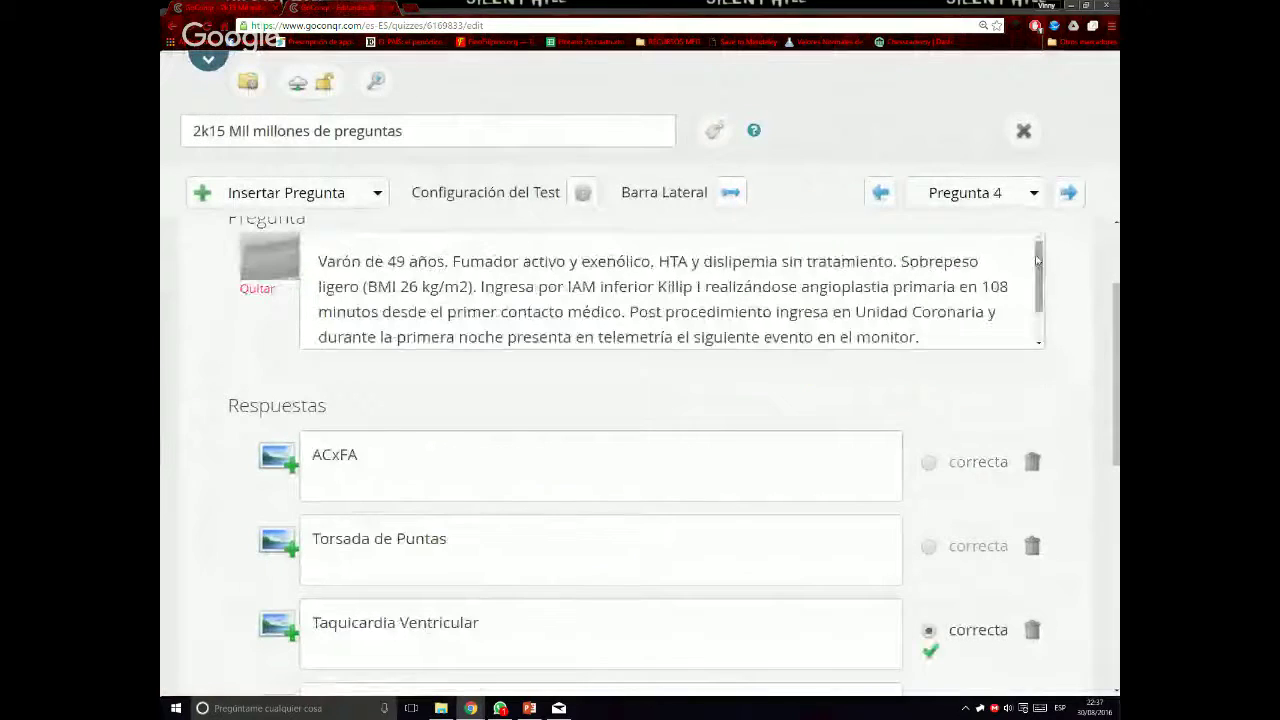
Advance through the quiz editor to question 7 and examine its marked correct answer and explanation
click(1069, 194)
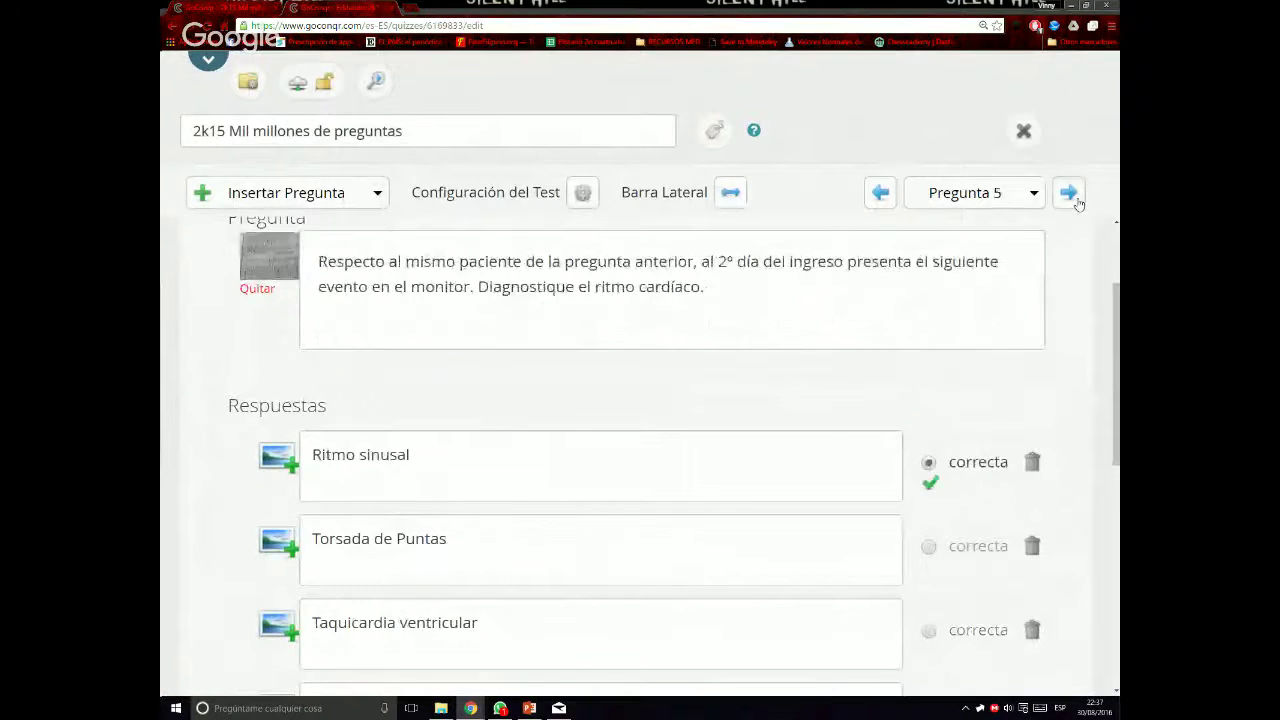
click(1069, 194)
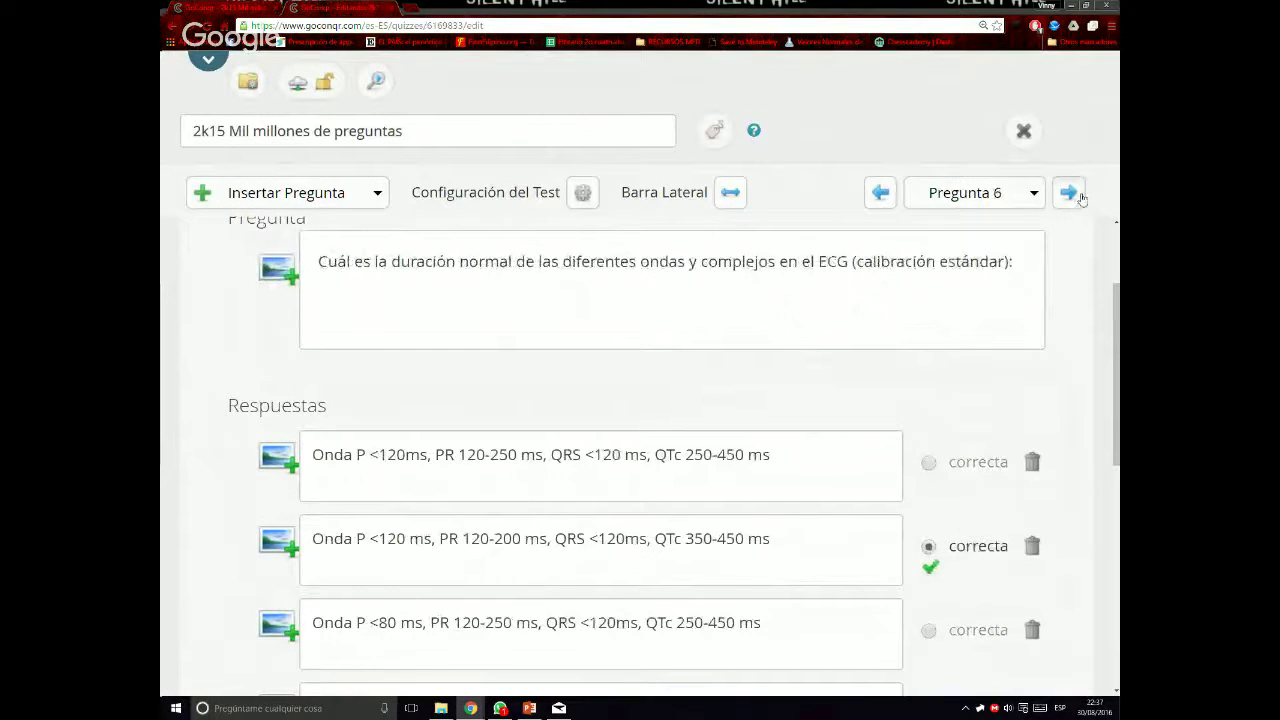
click(1074, 196)
scroll(755, 367, down, 2)
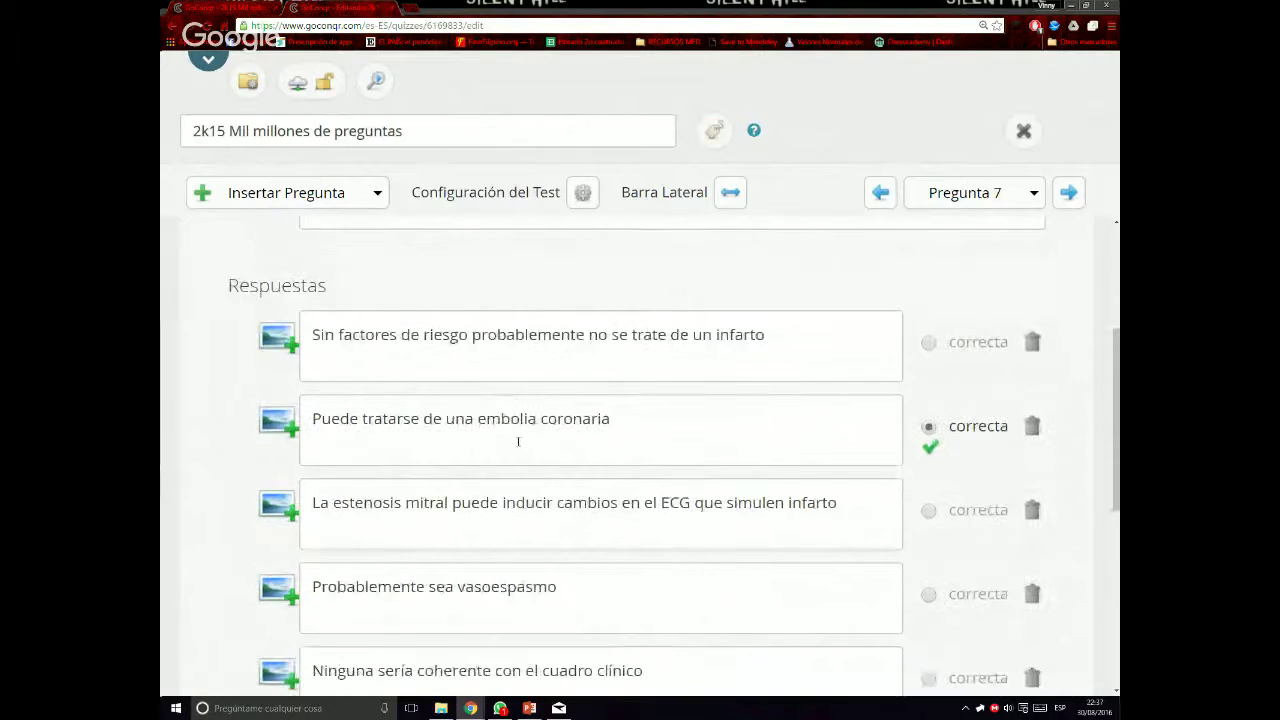
scroll(521, 431, down, 3)
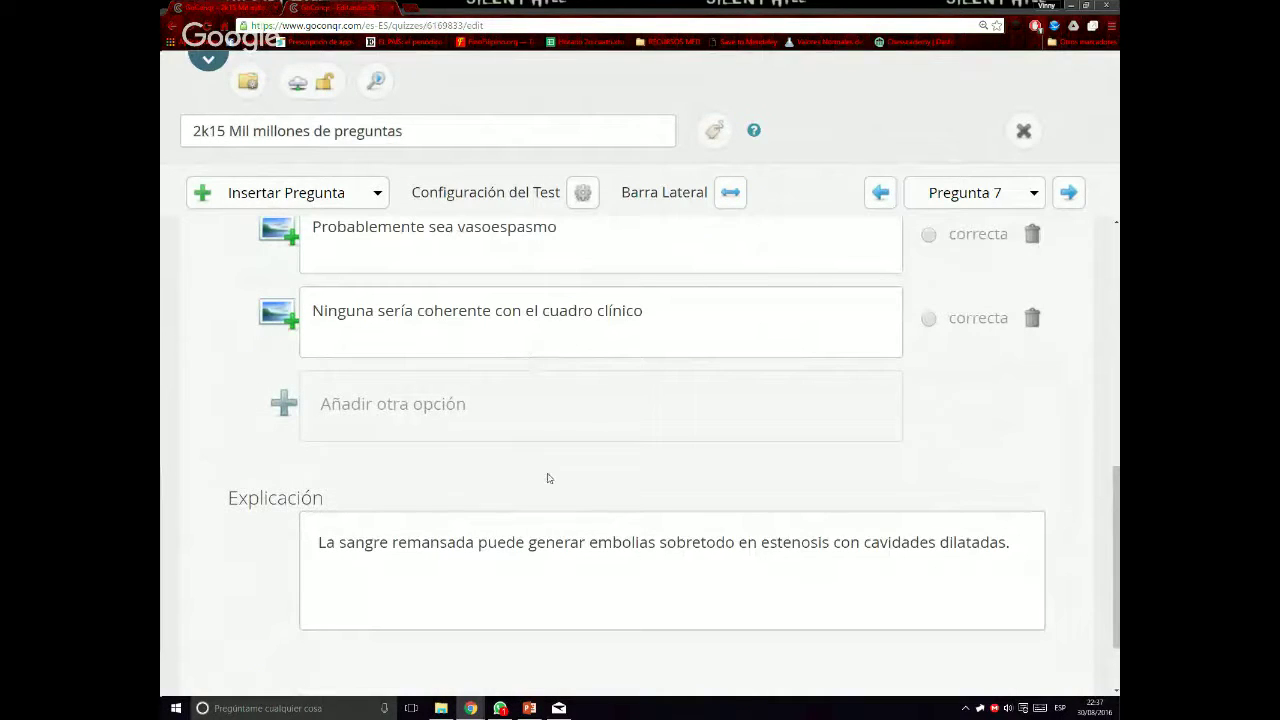
Review question 7 in the editor, return to the quiz, answer it with "Puede tratarse de una embolia coronaria", and check the answer
scroll(566, 483, up, 4)
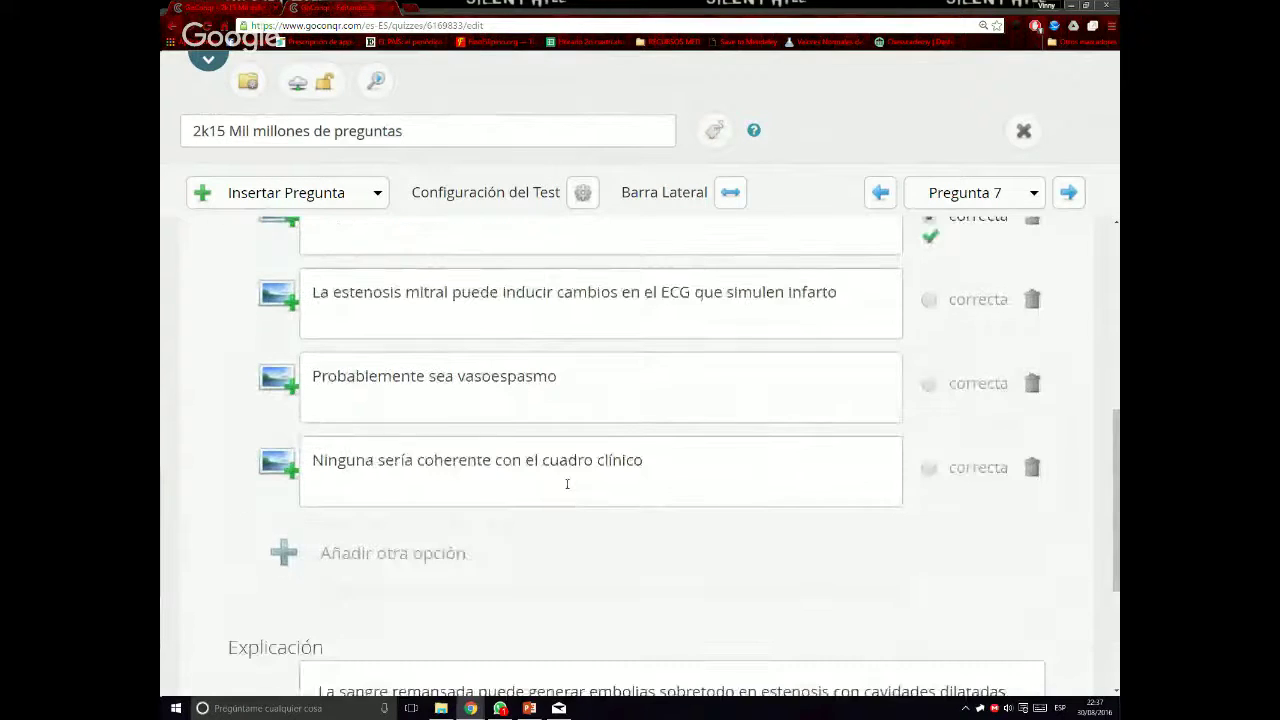
scroll(567, 484, up, 2)
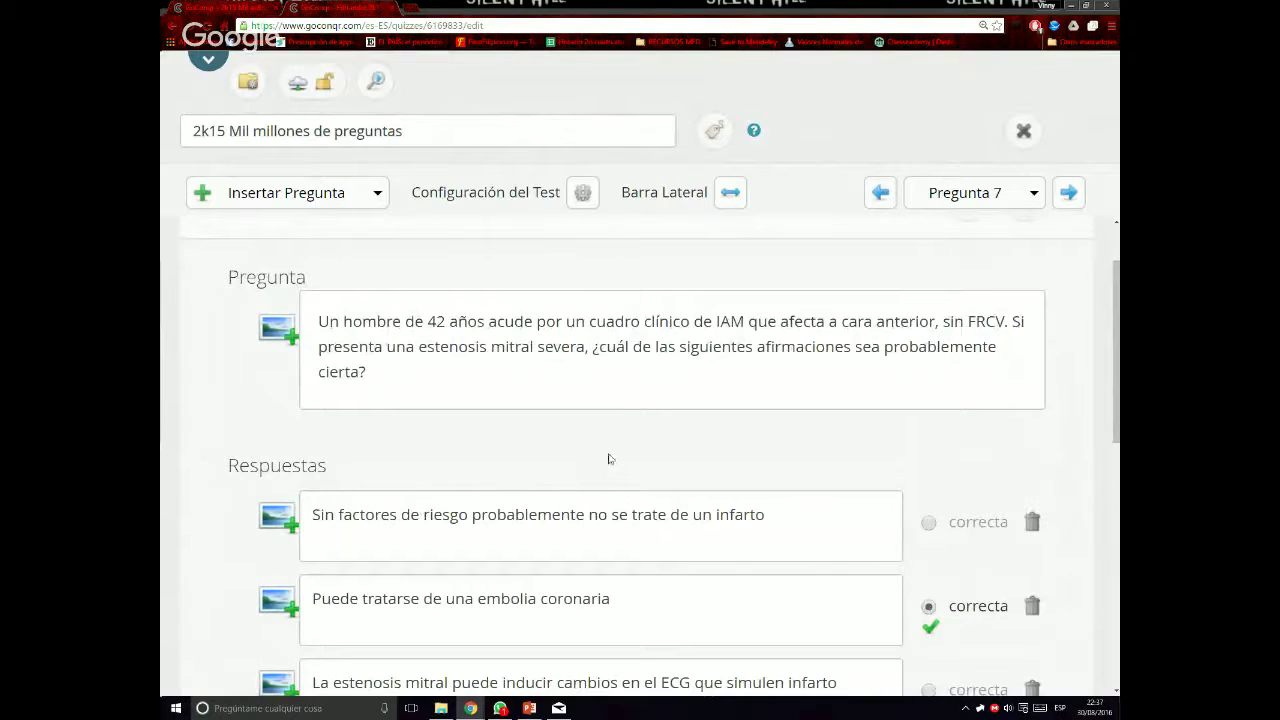
scroll(587, 454, down, 1)
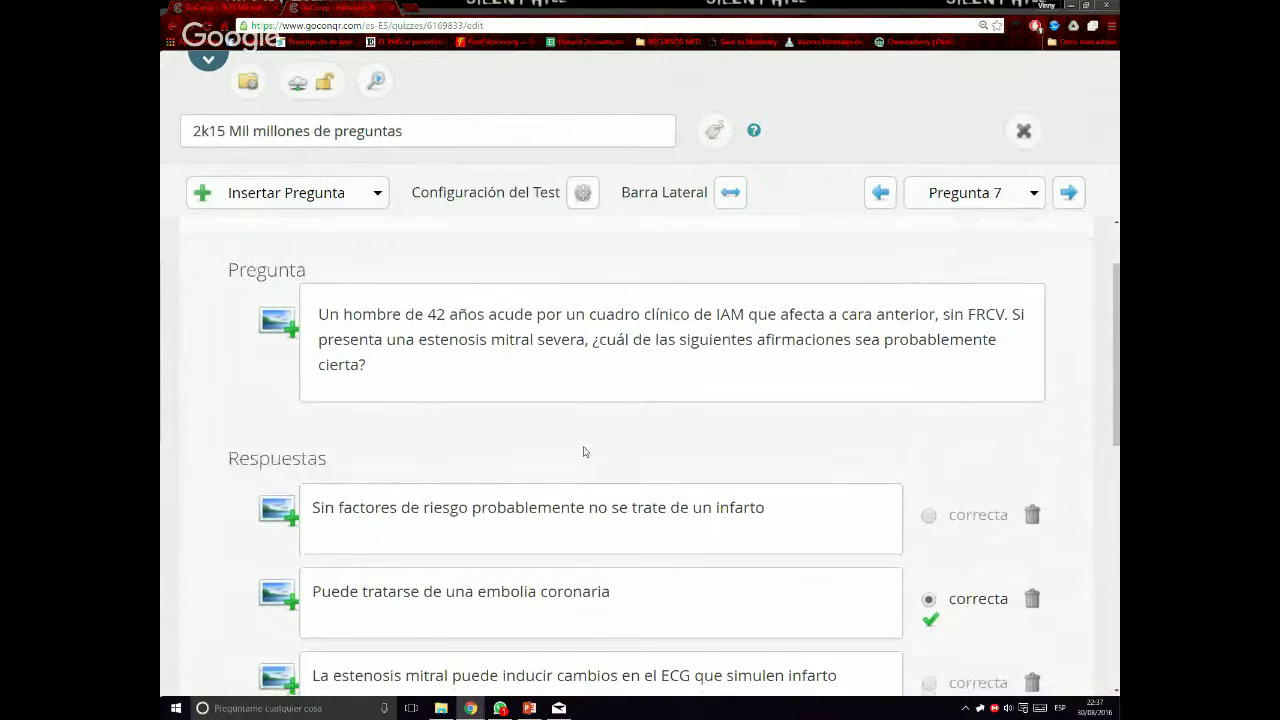
scroll(585, 452, down, 5)
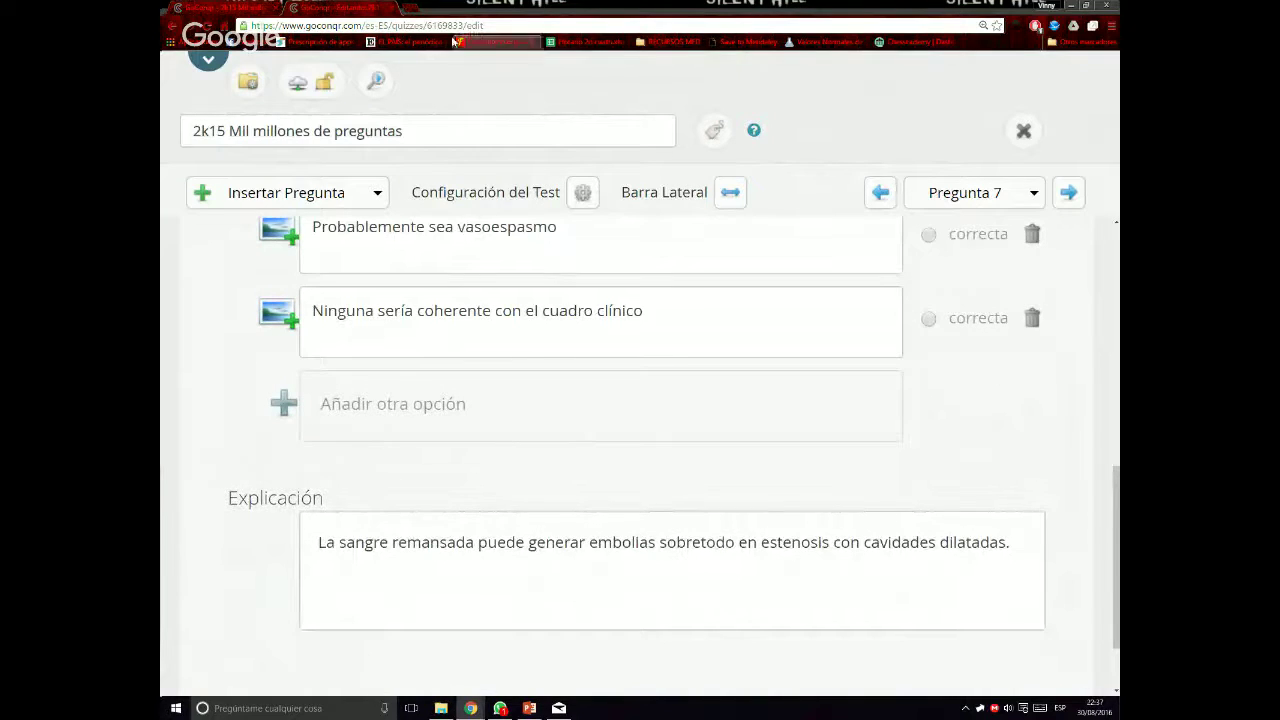
click(236, 6)
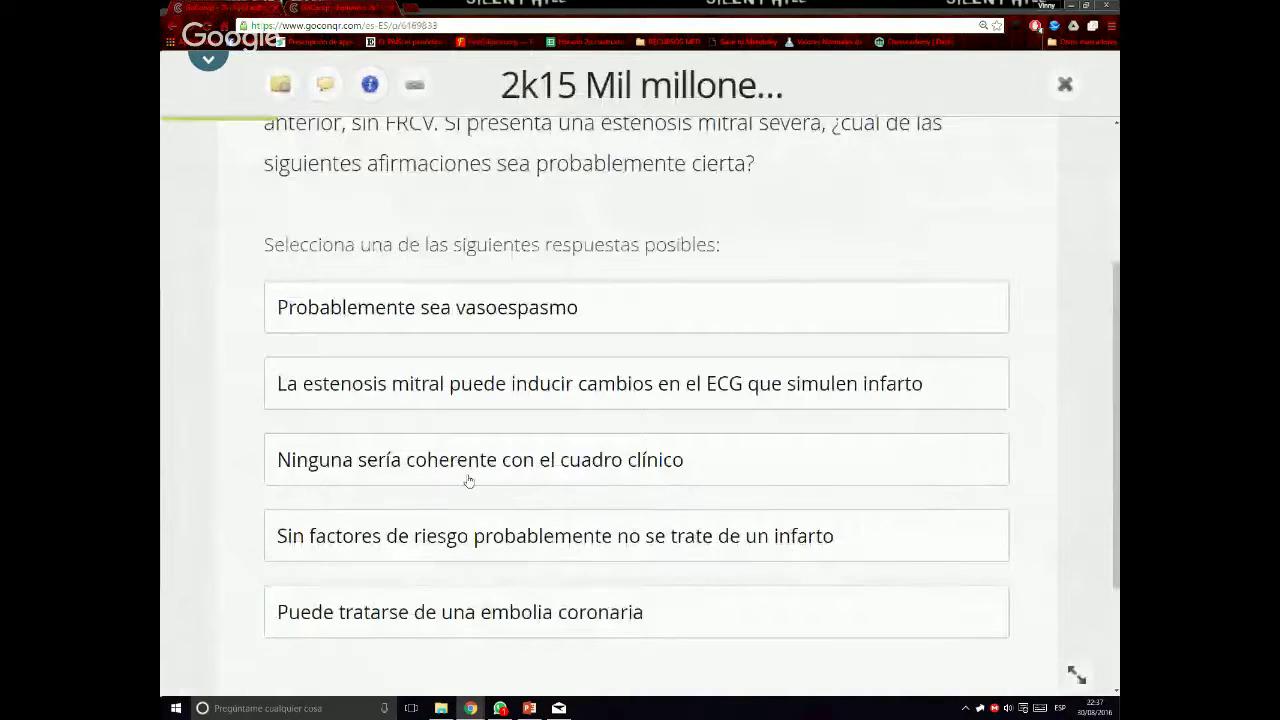
click(505, 635)
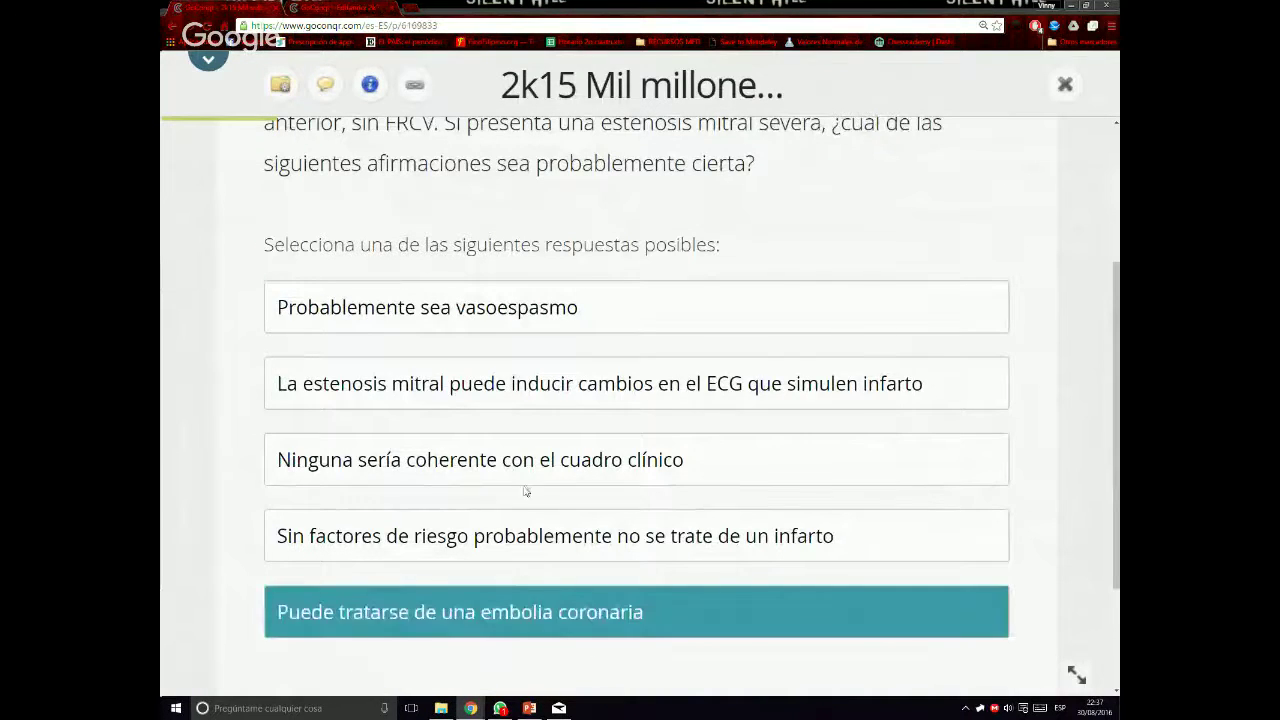
scroll(577, 650, down, 1)
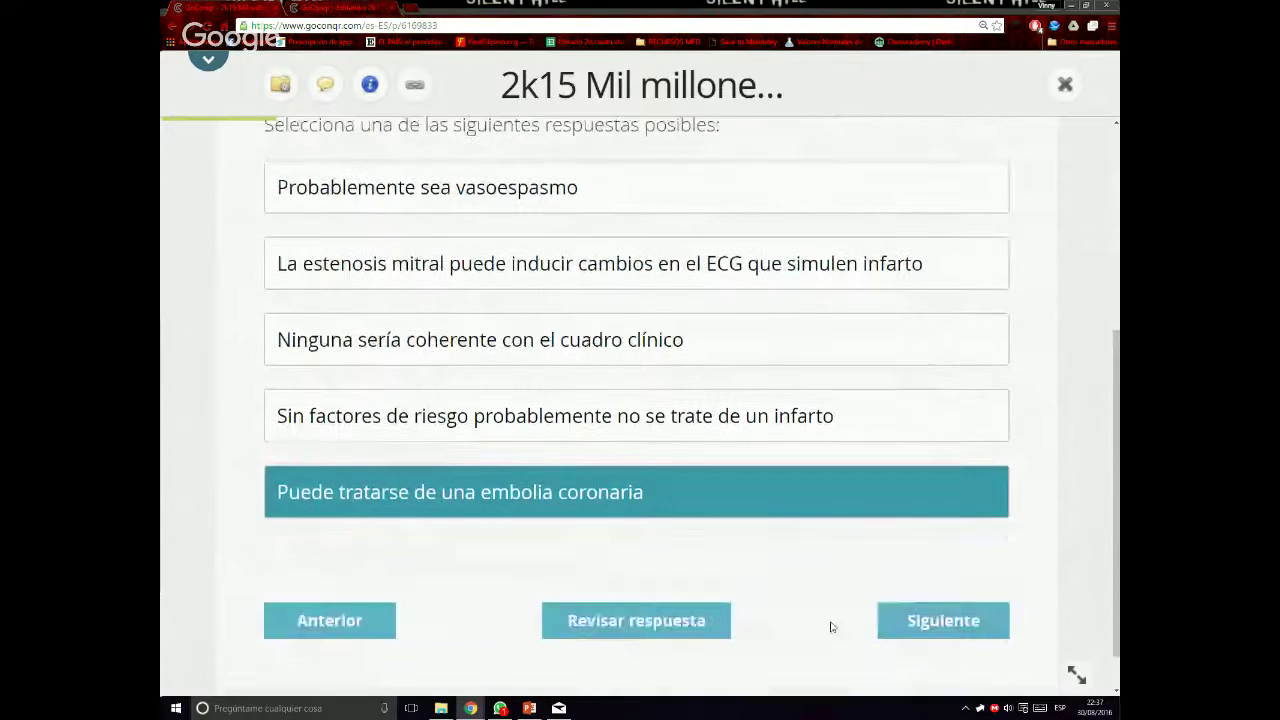
click(722, 632)
Advance to question 8, read the case of the 45-year-old woman with chest pain, and select "Pericarditis aguda"
click(943, 623)
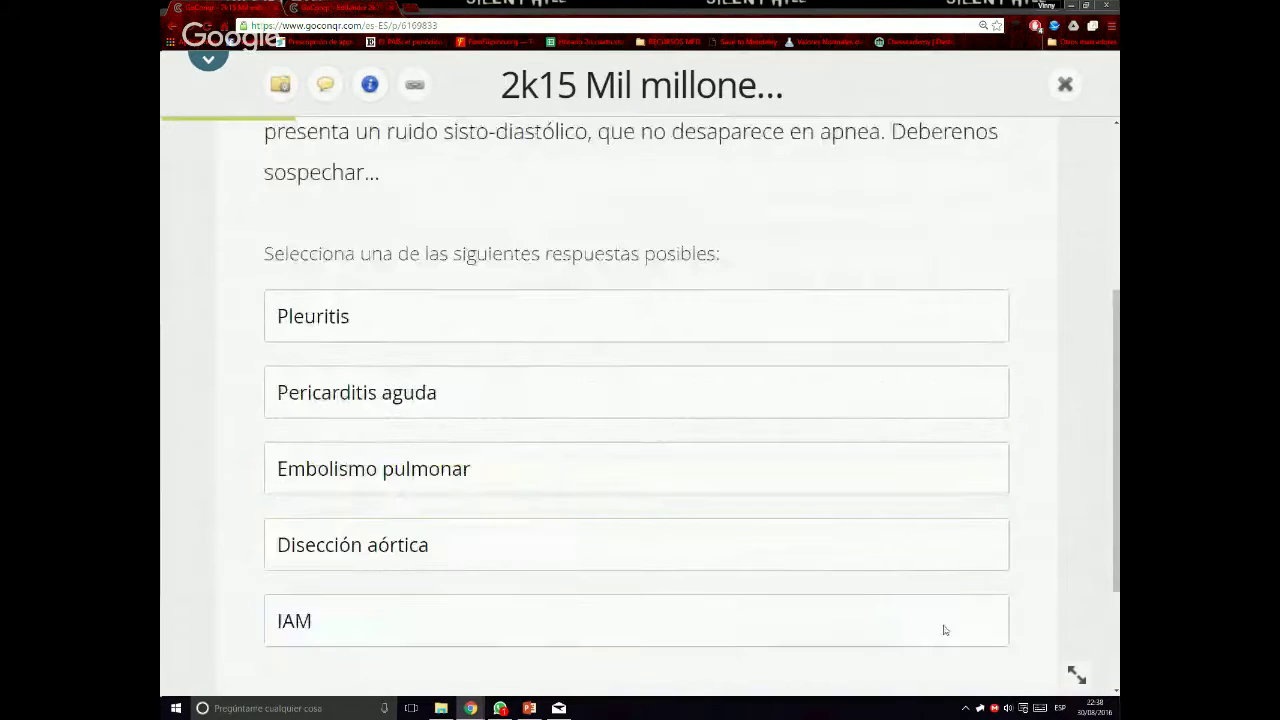
scroll(643, 534, up, 4)
scroll(658, 510, down, 1)
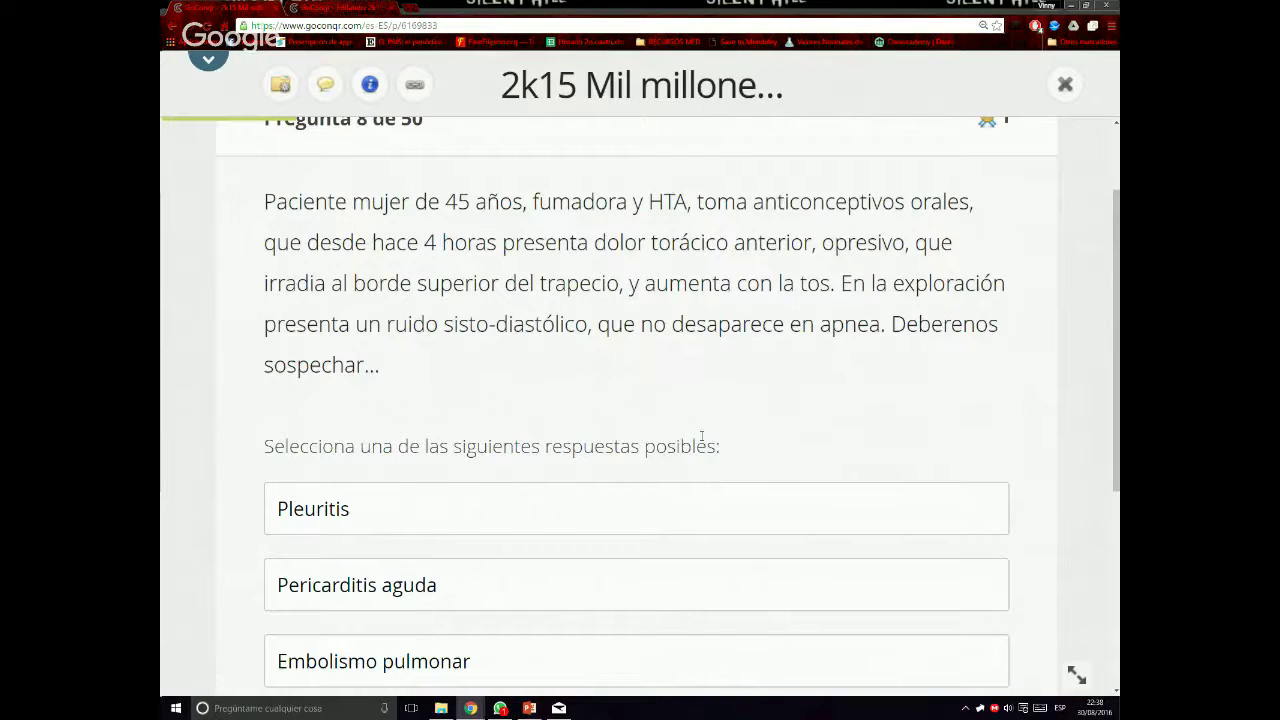
scroll(838, 354, down, 1)
scroll(366, 369, down, 2)
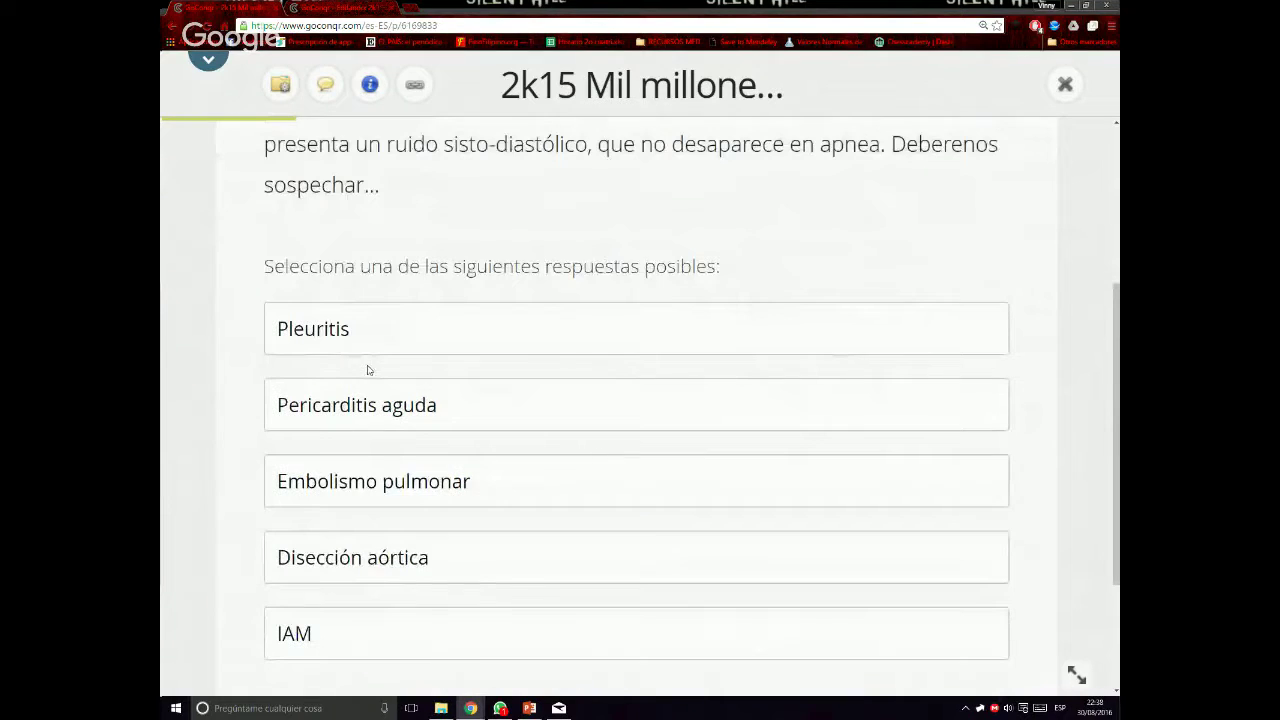
click(434, 418)
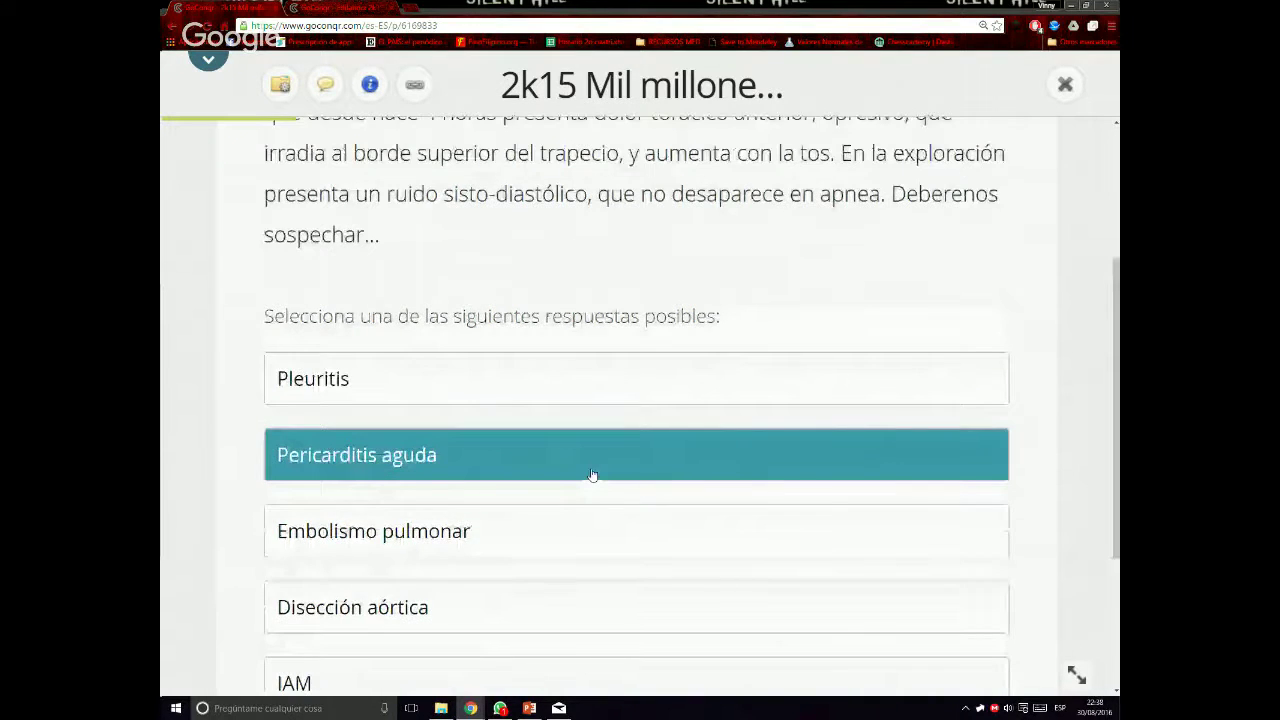
Highlight "aumenta con la tos" in question 8's case text, clear the highlight, and check the selected answer
scroll(592, 475, up, 1)
scroll(592, 475, up, 1)
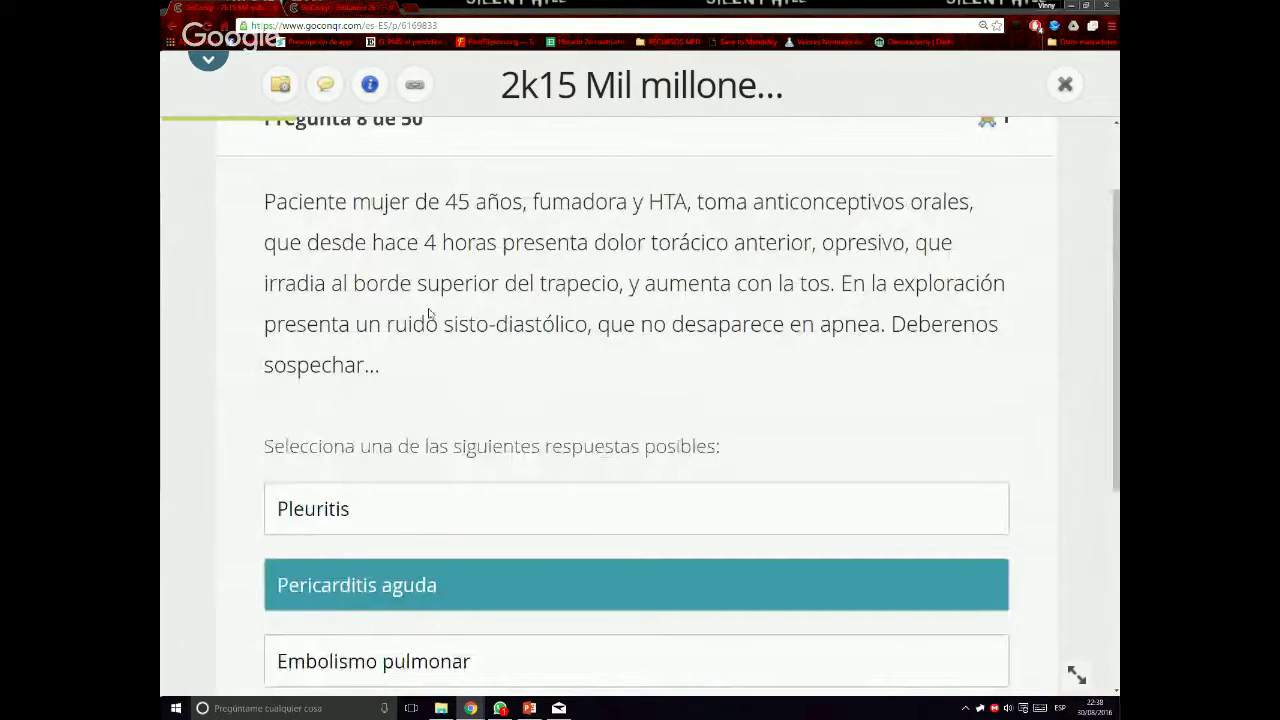
drag(436, 320, 834, 283)
click(572, 336)
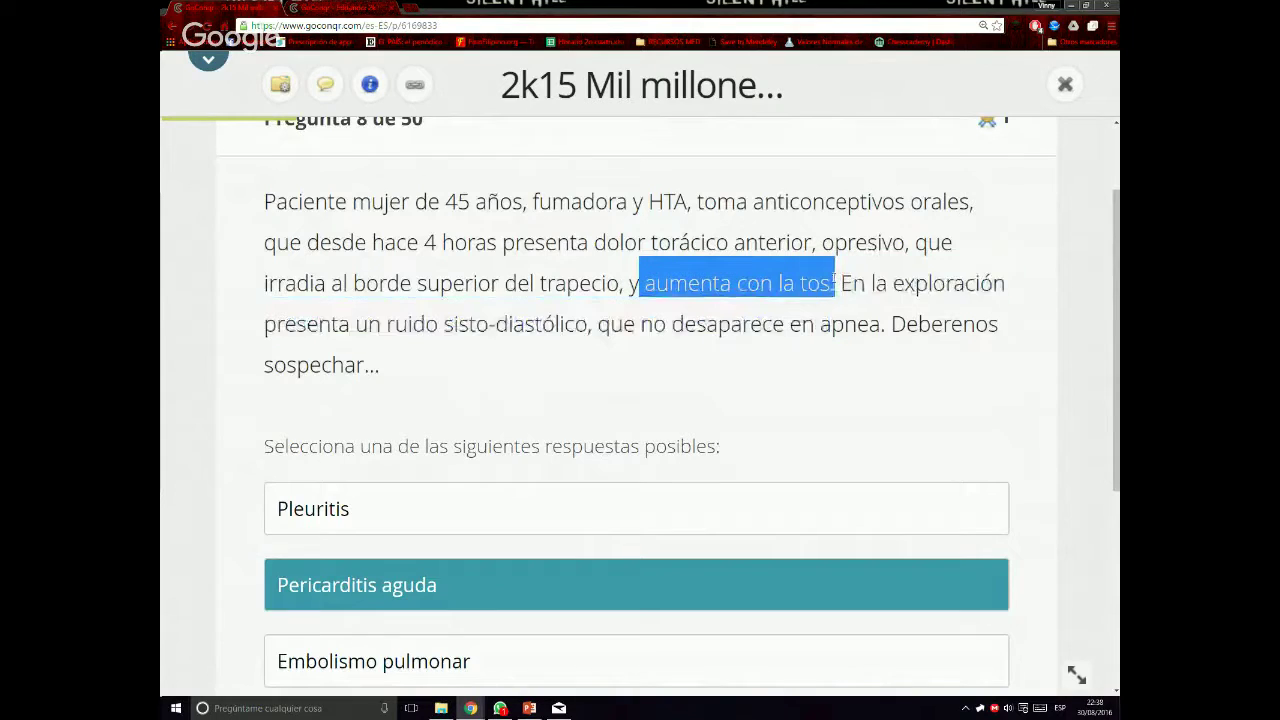
click(834, 283)
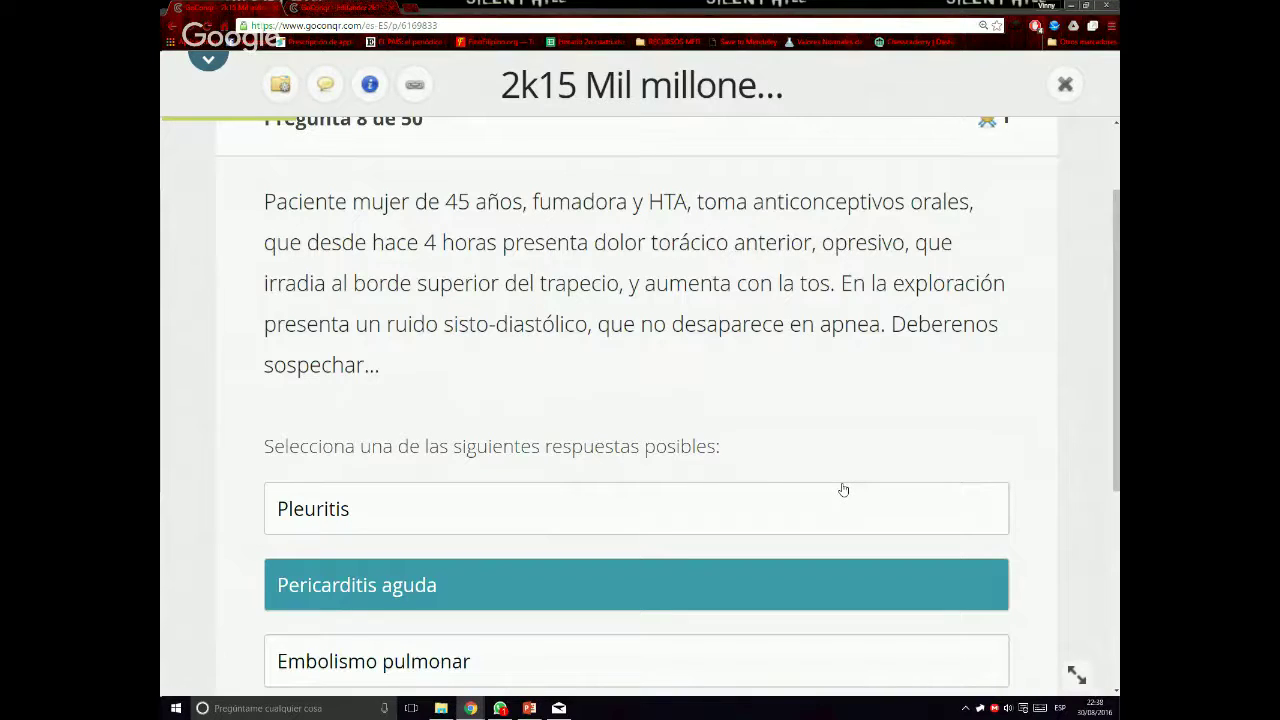
scroll(837, 486, down, 4)
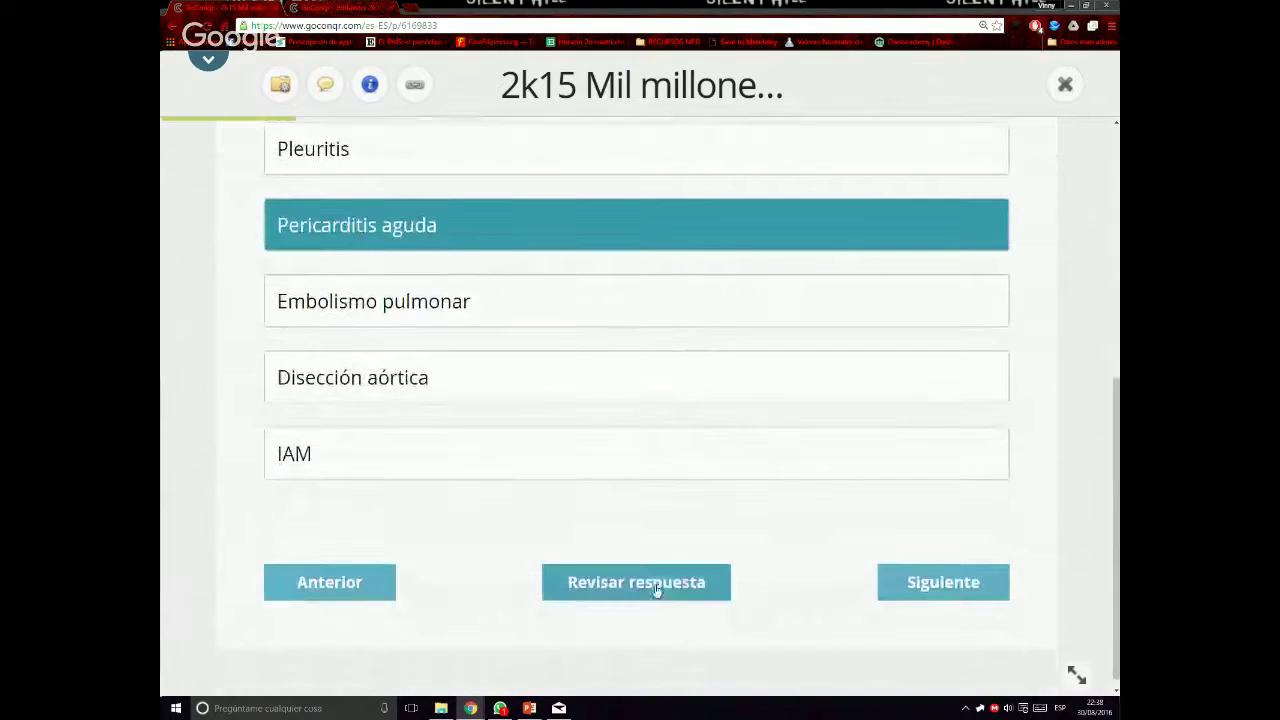
click(658, 584)
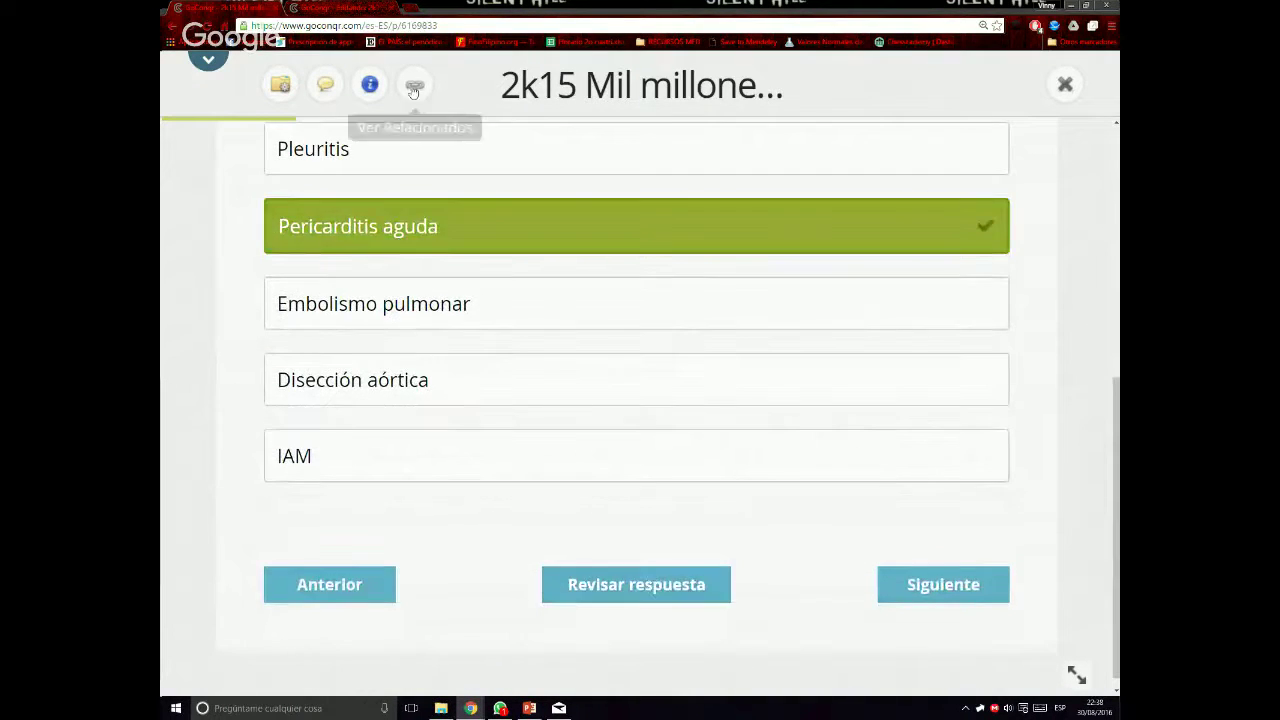
Switch to the quiz editor, advance to question 8, and examine its explanation of the sisto-diastolic sound, answer options and case text
click(414, 88)
click(1068, 192)
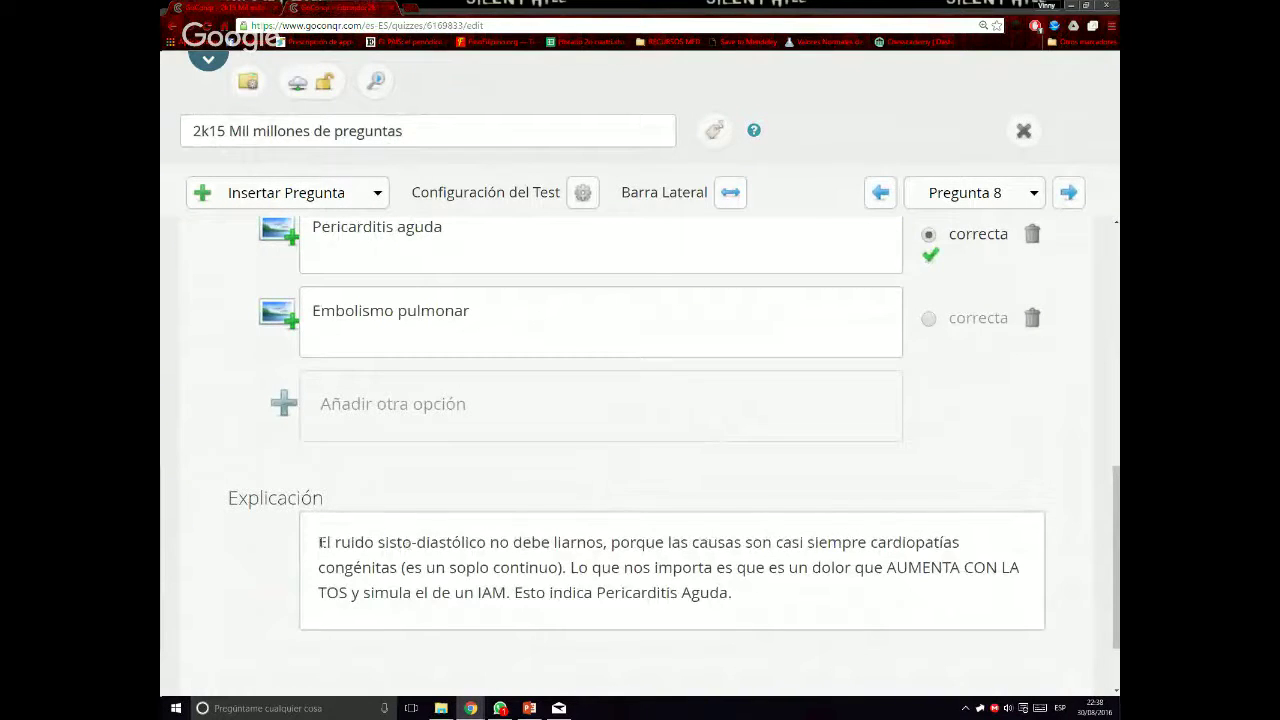
drag(320, 543, 1000, 537)
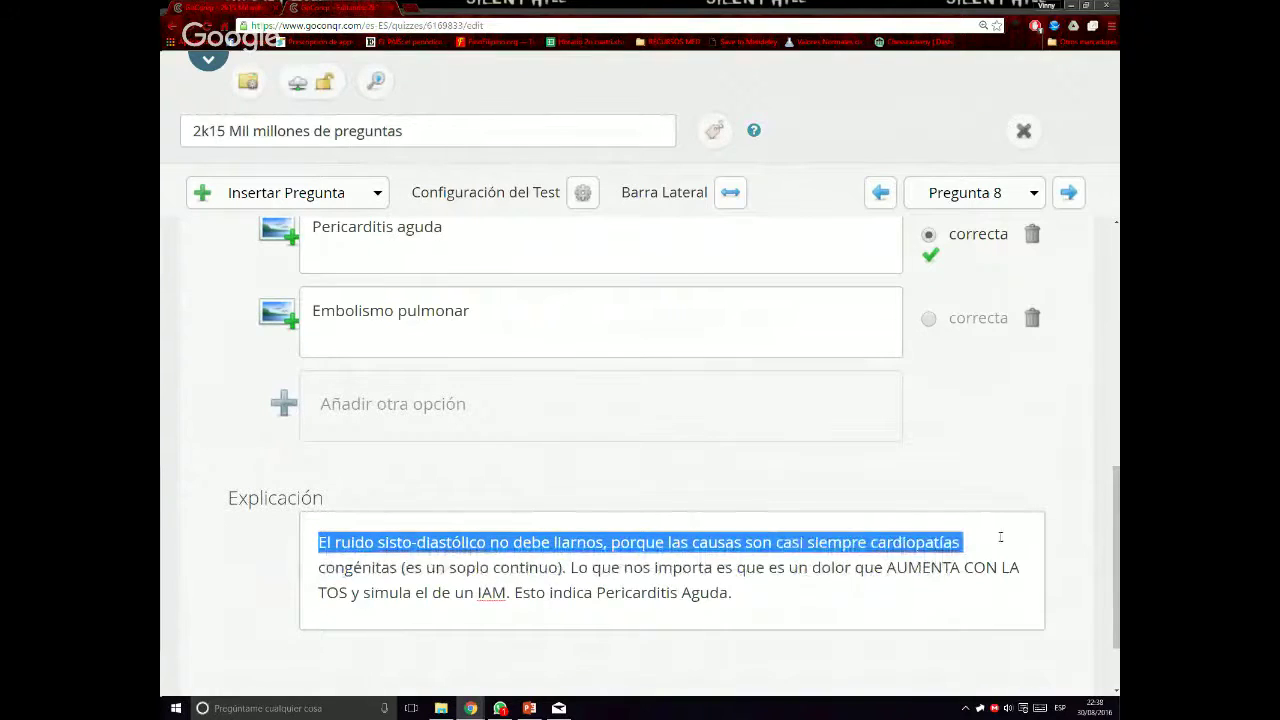
click(990, 545)
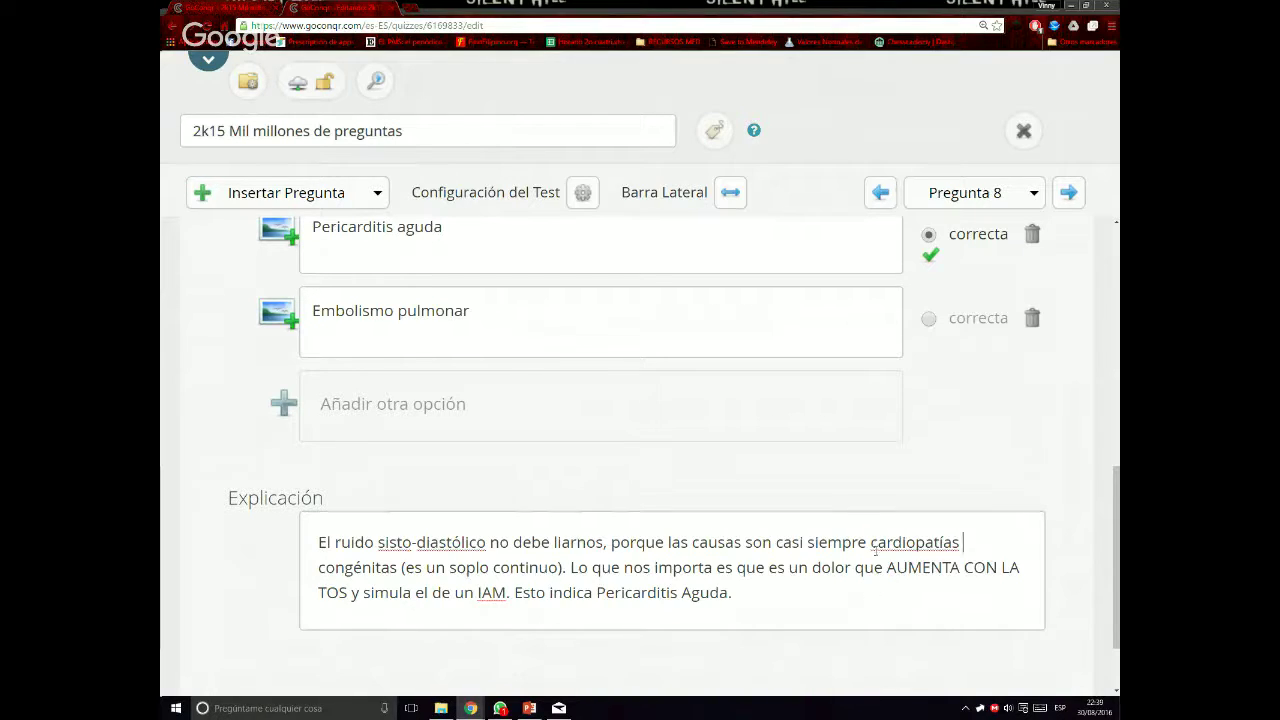
scroll(697, 495, up, 3)
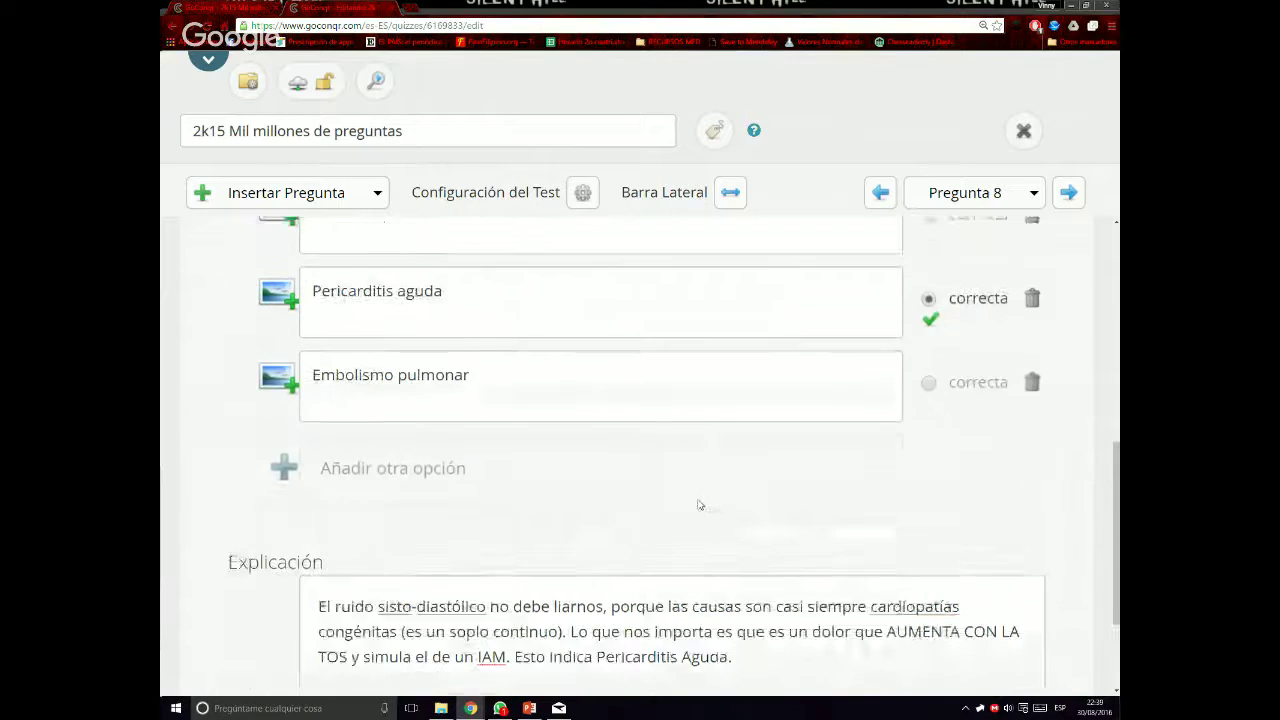
scroll(697, 495, down, 1)
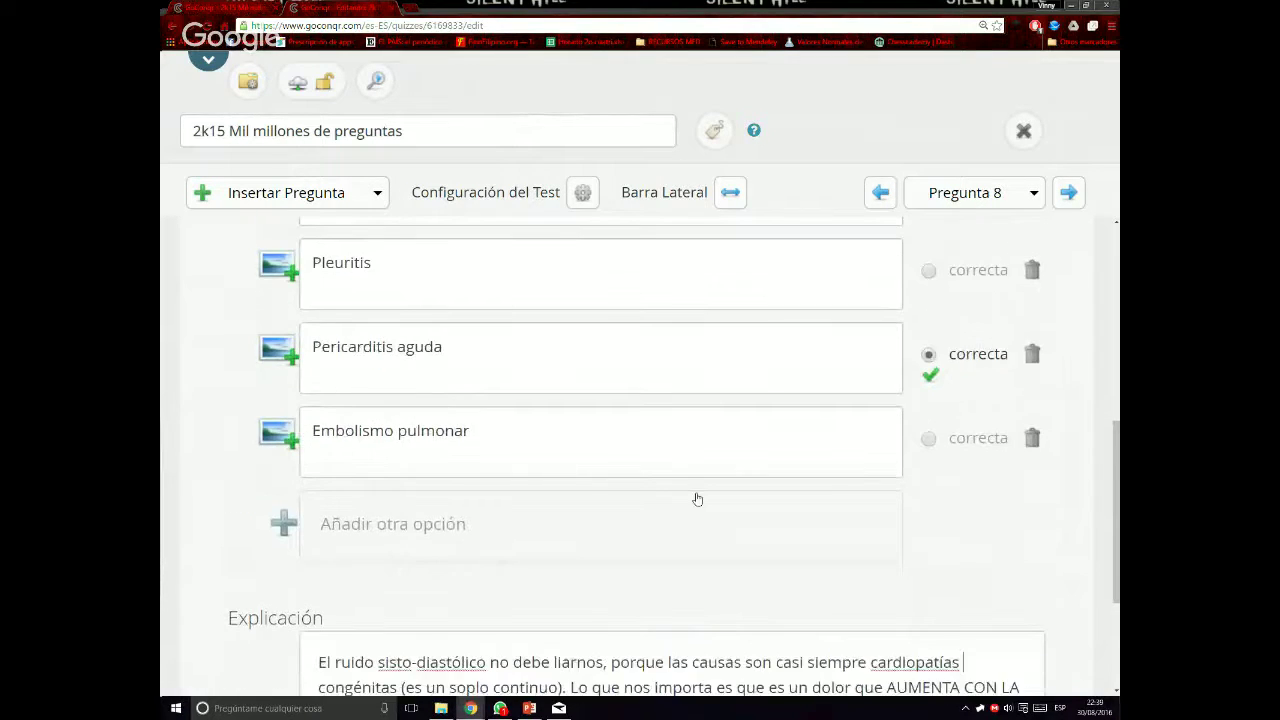
scroll(700, 497, down, 2)
scroll(703, 500, up, 6)
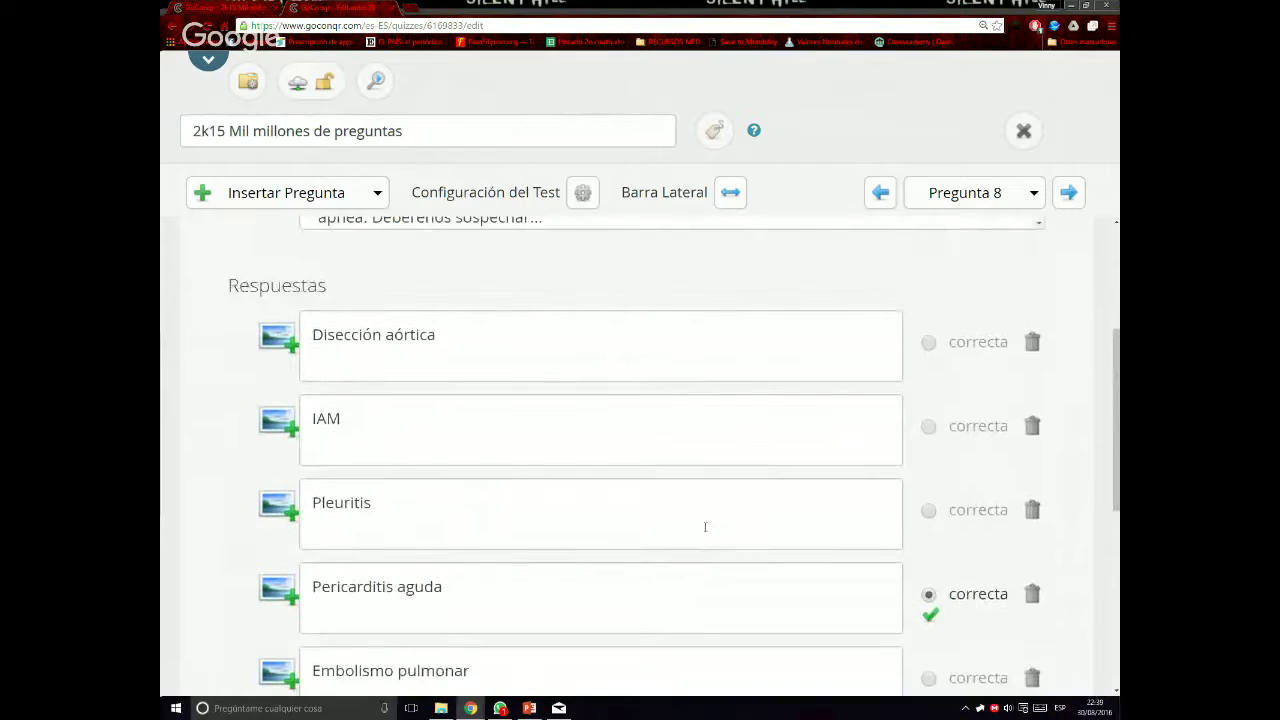
scroll(685, 536, up, 4)
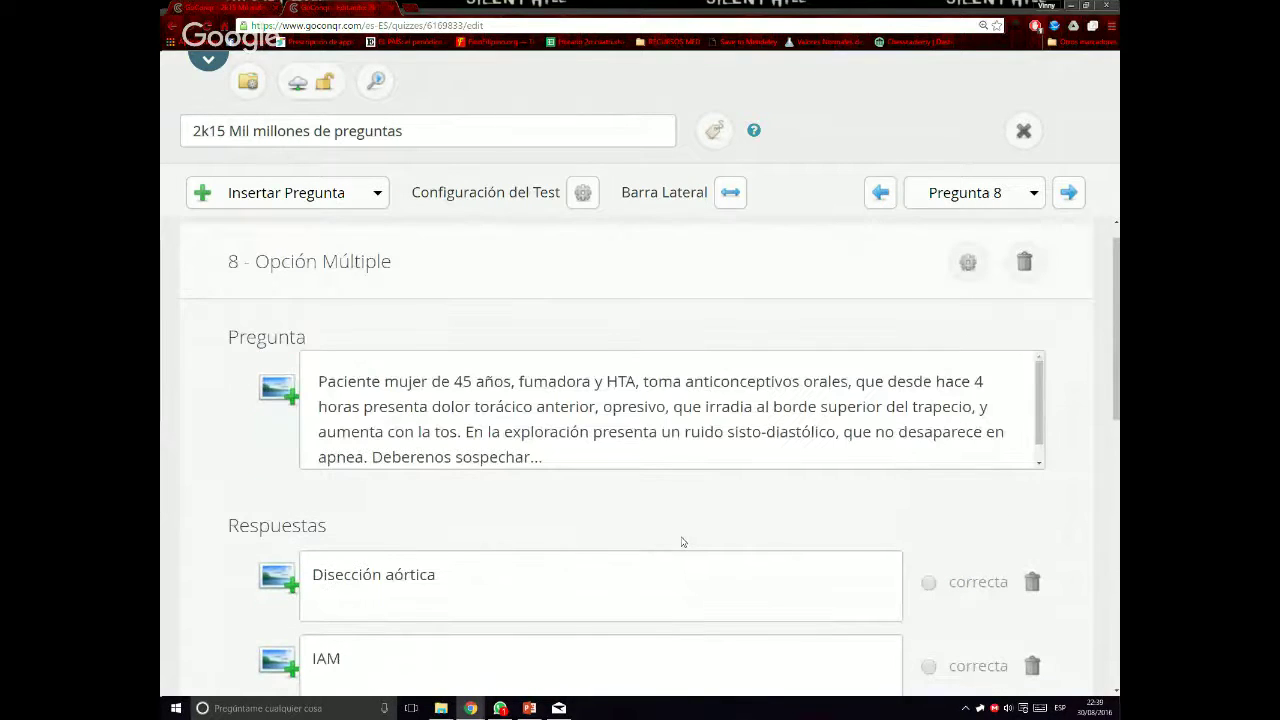
Return to the quiz, advance to question 9, answer it with "Todas las anteriores", and check the answer
click(197, 5)
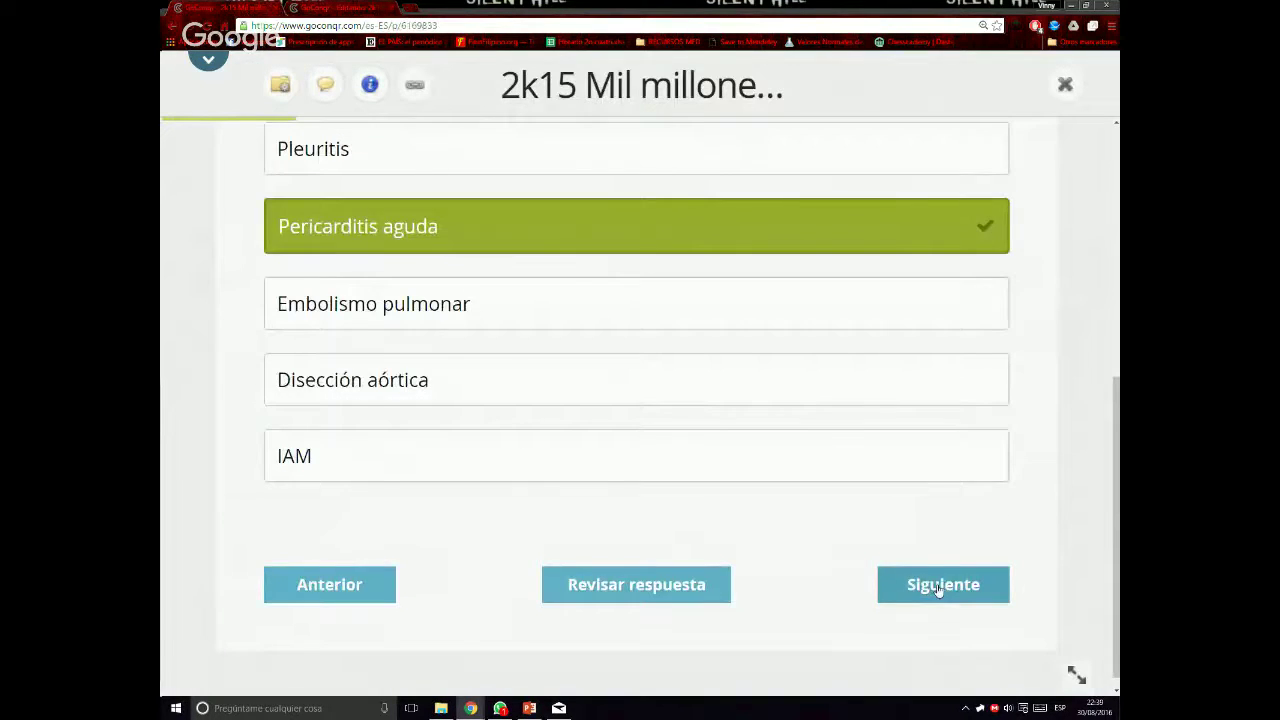
click(943, 586)
scroll(806, 517, down, 3)
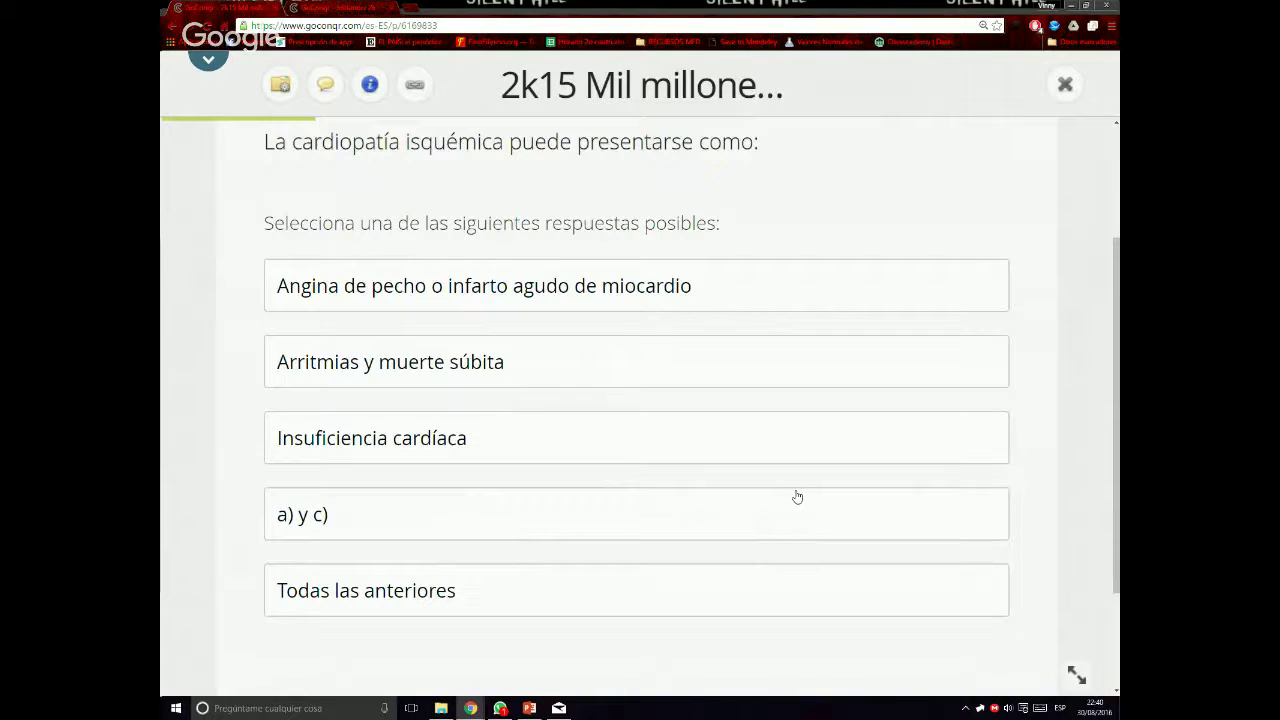
scroll(797, 497, up, 1)
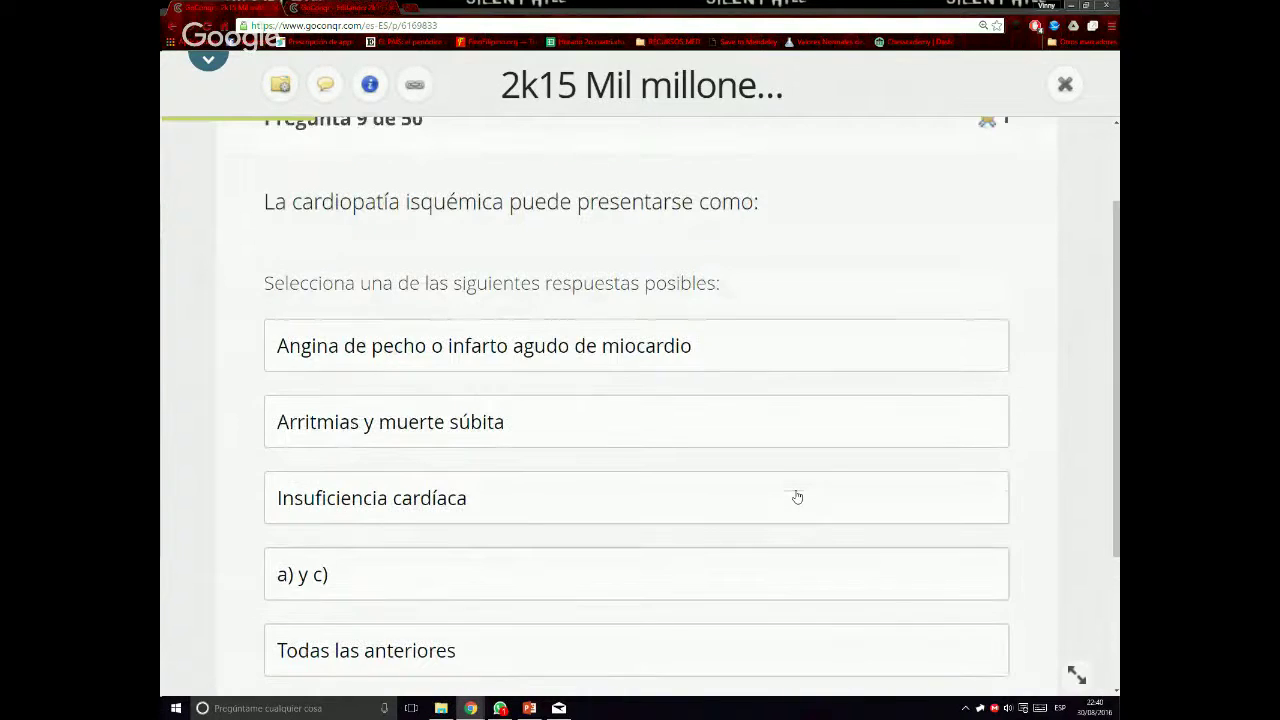
scroll(797, 497, down, 1)
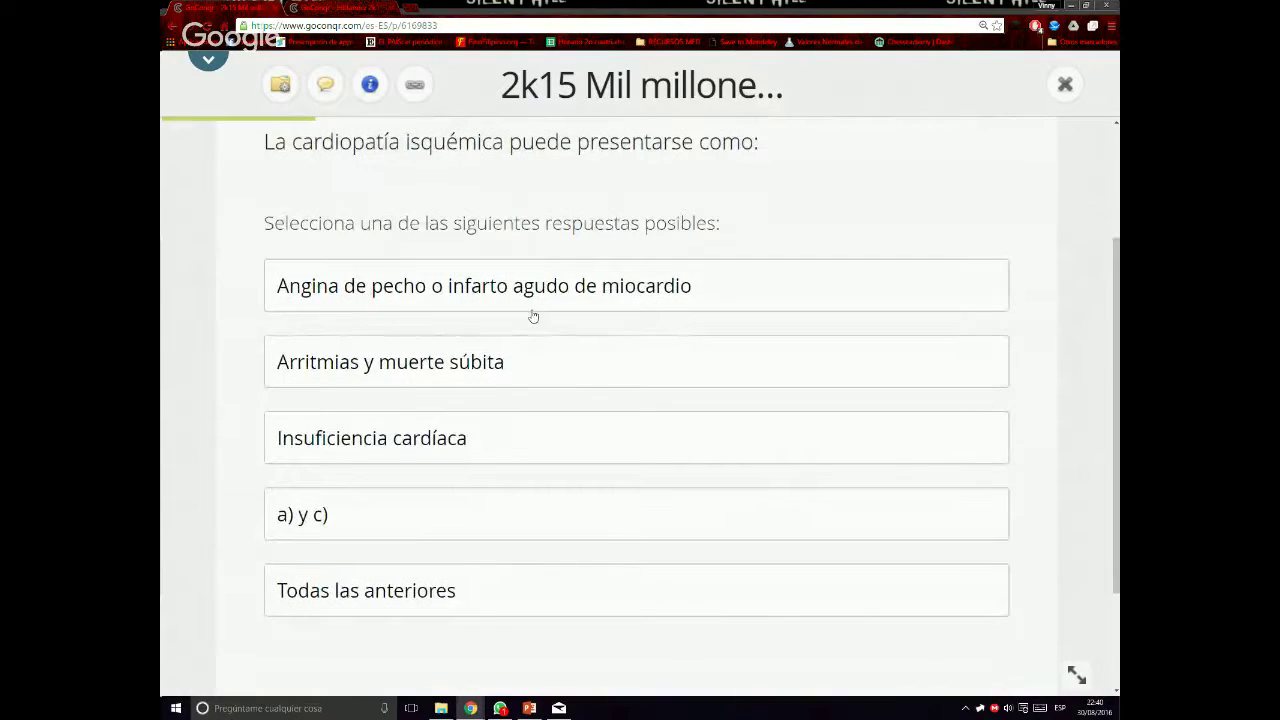
click(368, 598)
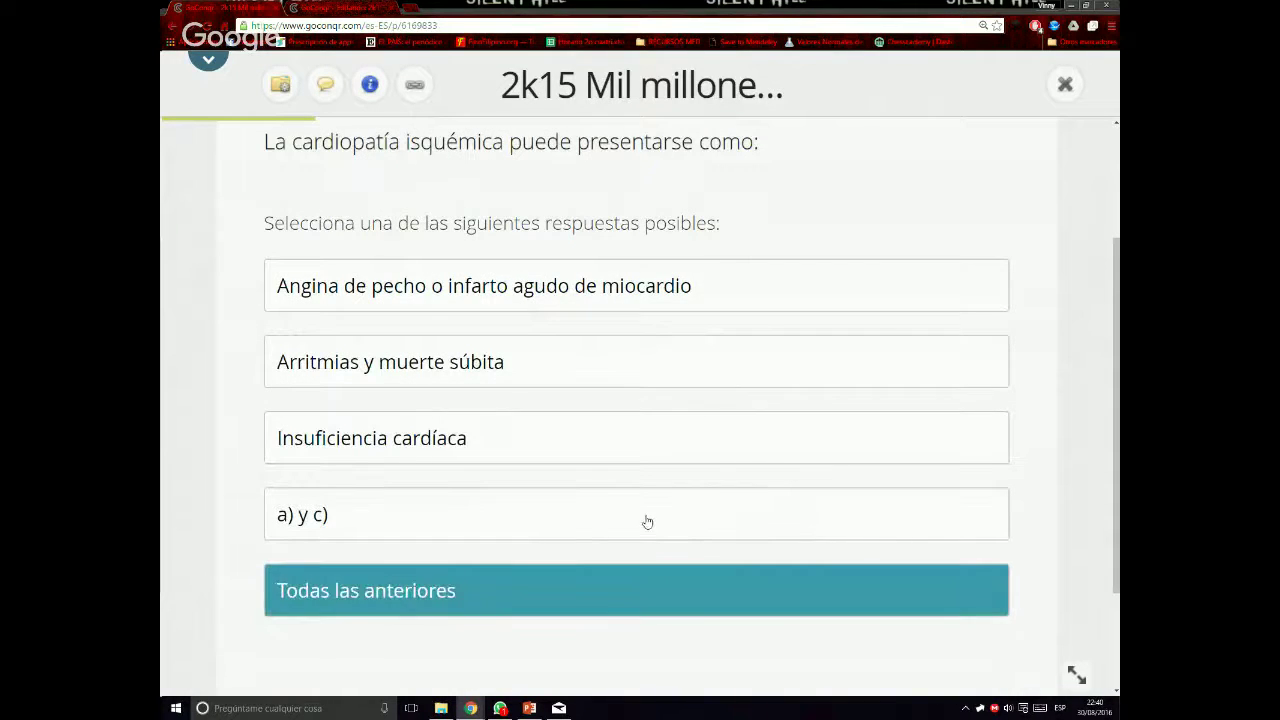
scroll(648, 523, down, 1)
click(632, 610)
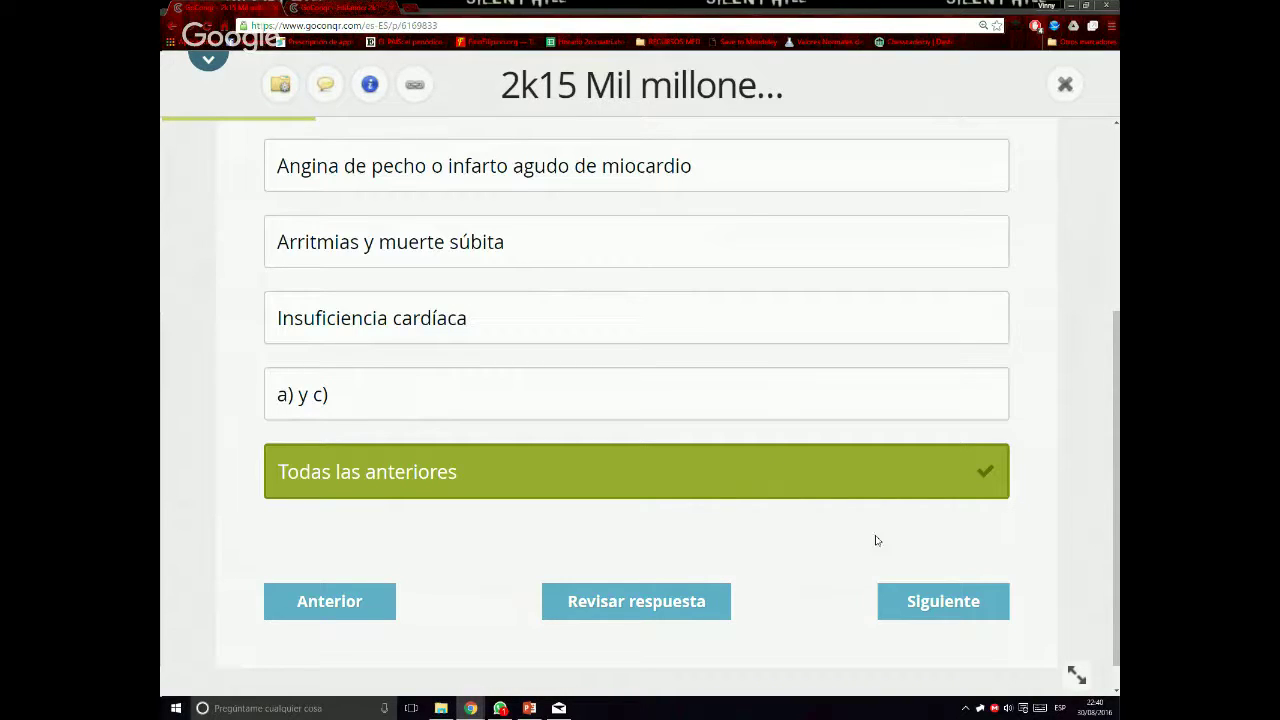
Advance to question 10 on myocardial ischemia, answer it with "Todas son ciertas", and check the answer
click(943, 610)
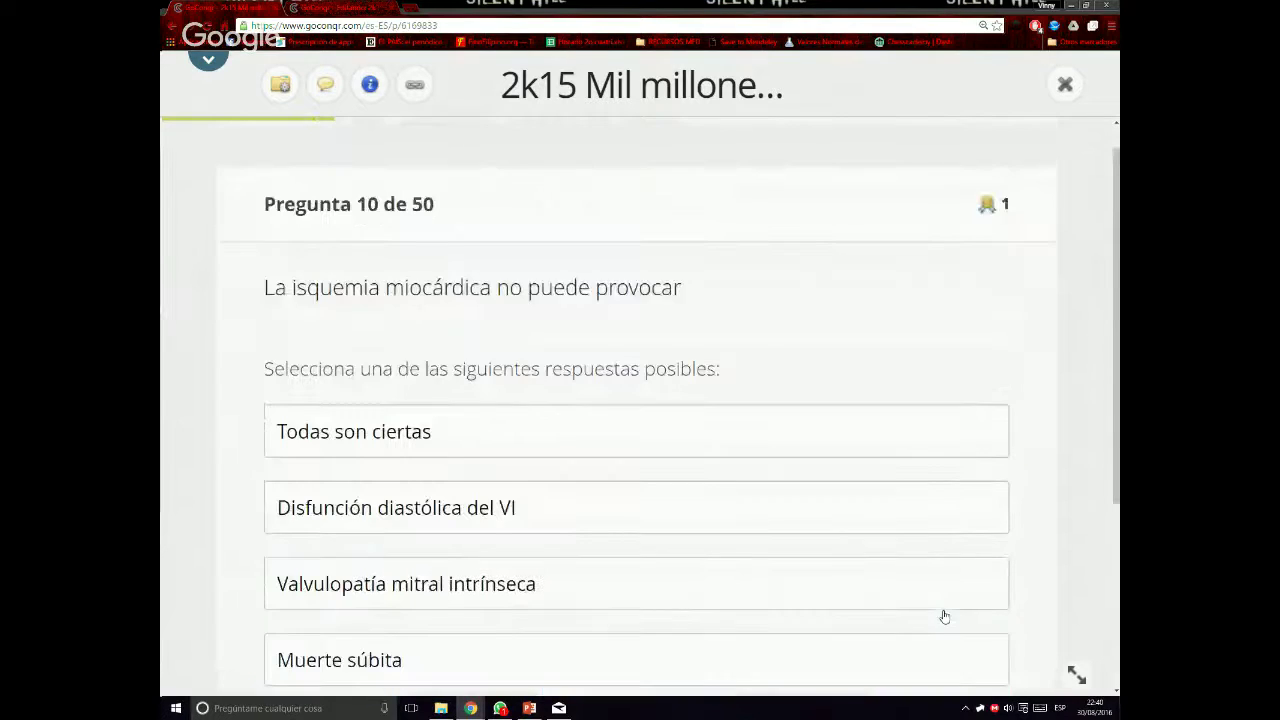
scroll(943, 617, up, 1)
scroll(760, 434, down, 1)
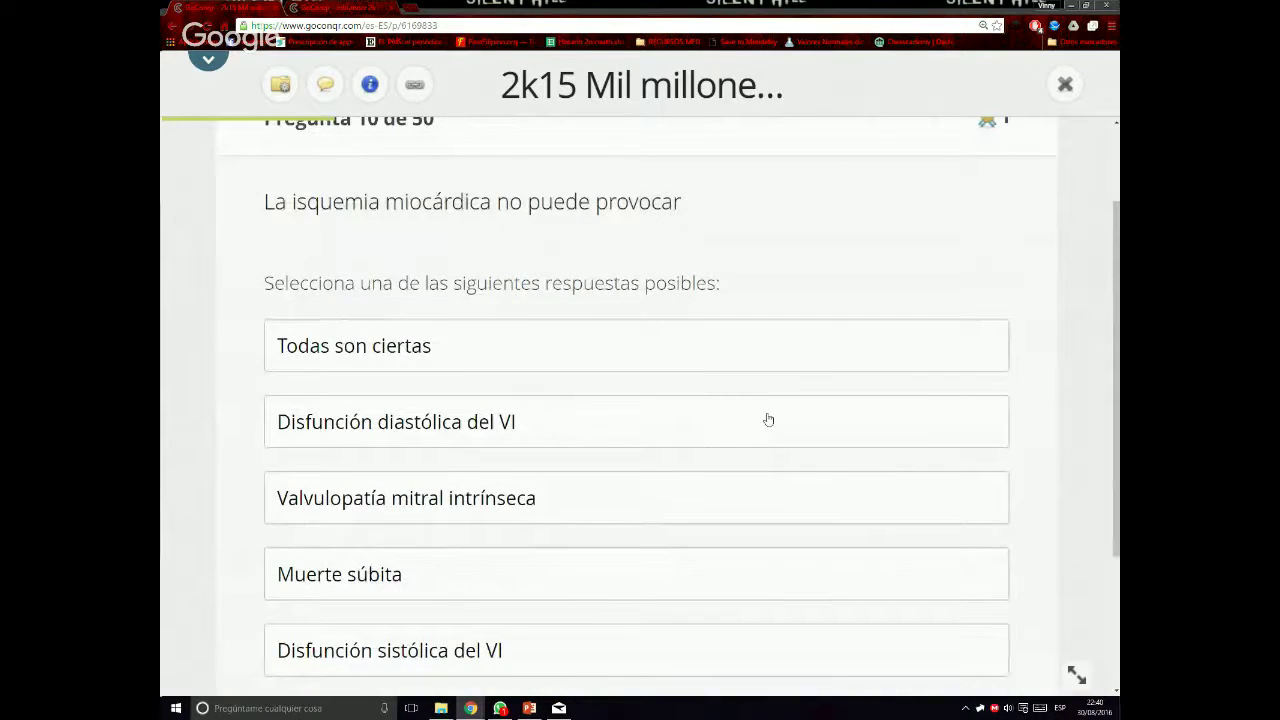
scroll(768, 420, down, 1)
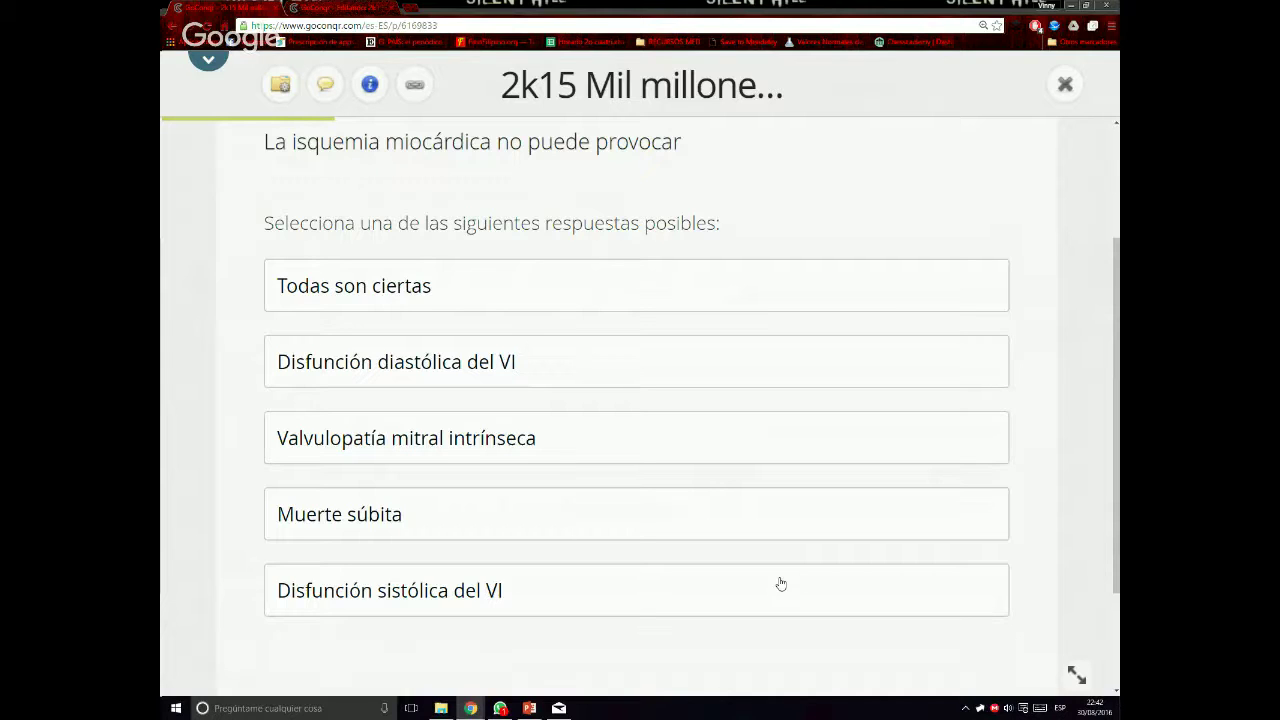
click(448, 308)
scroll(840, 520, down, 1)
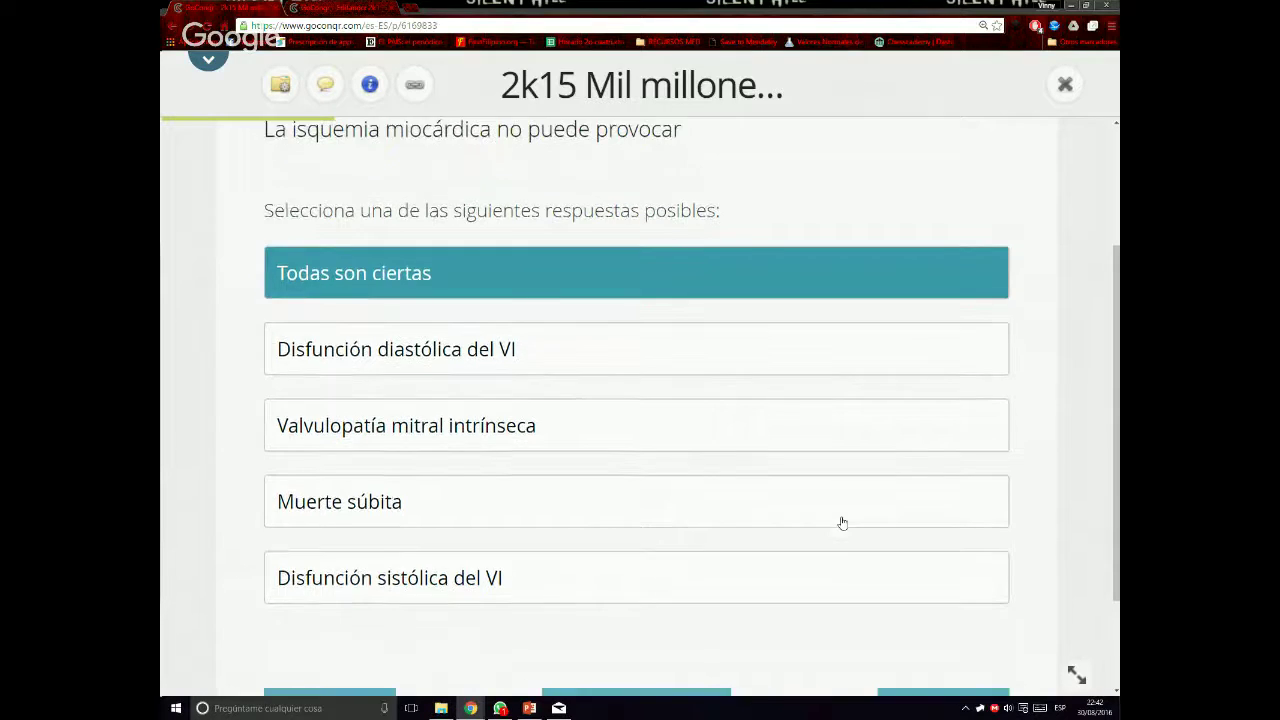
click(674, 610)
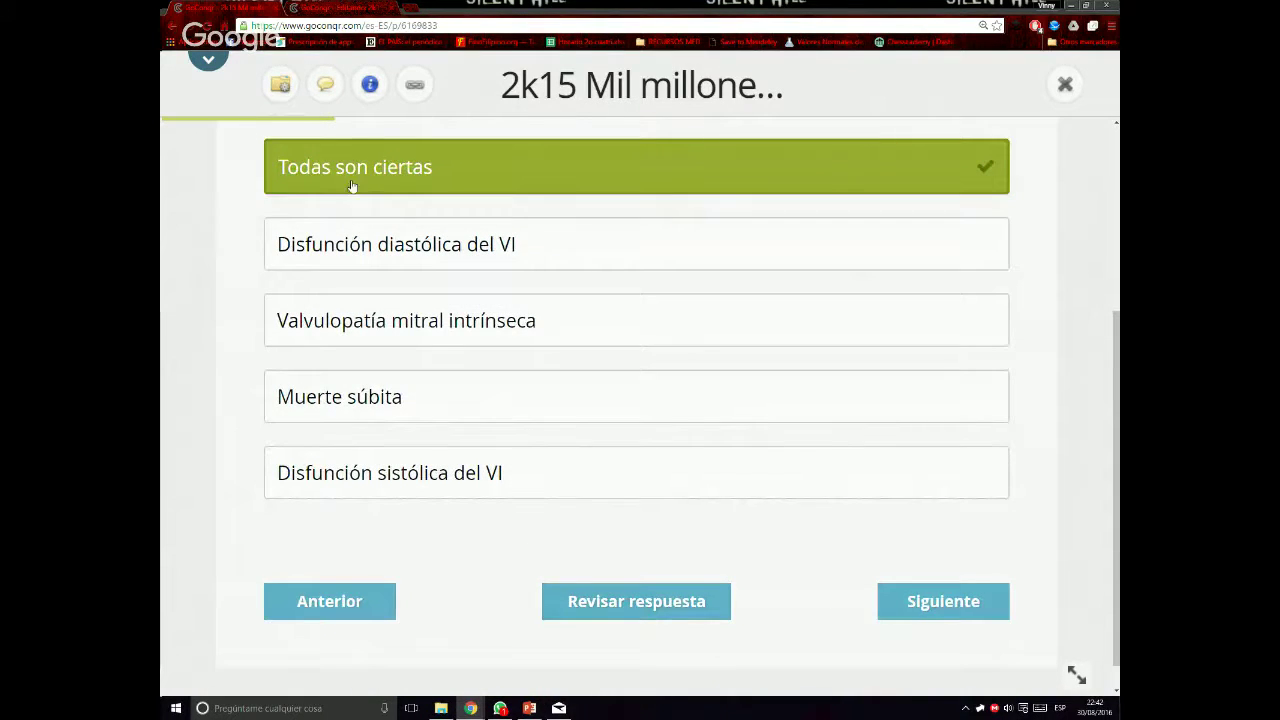
Switch to the quiz editor, look over question 9's answers, advance to question 10, and examine its answer options and the one marked correct
click(1065, 84)
click(1071, 203)
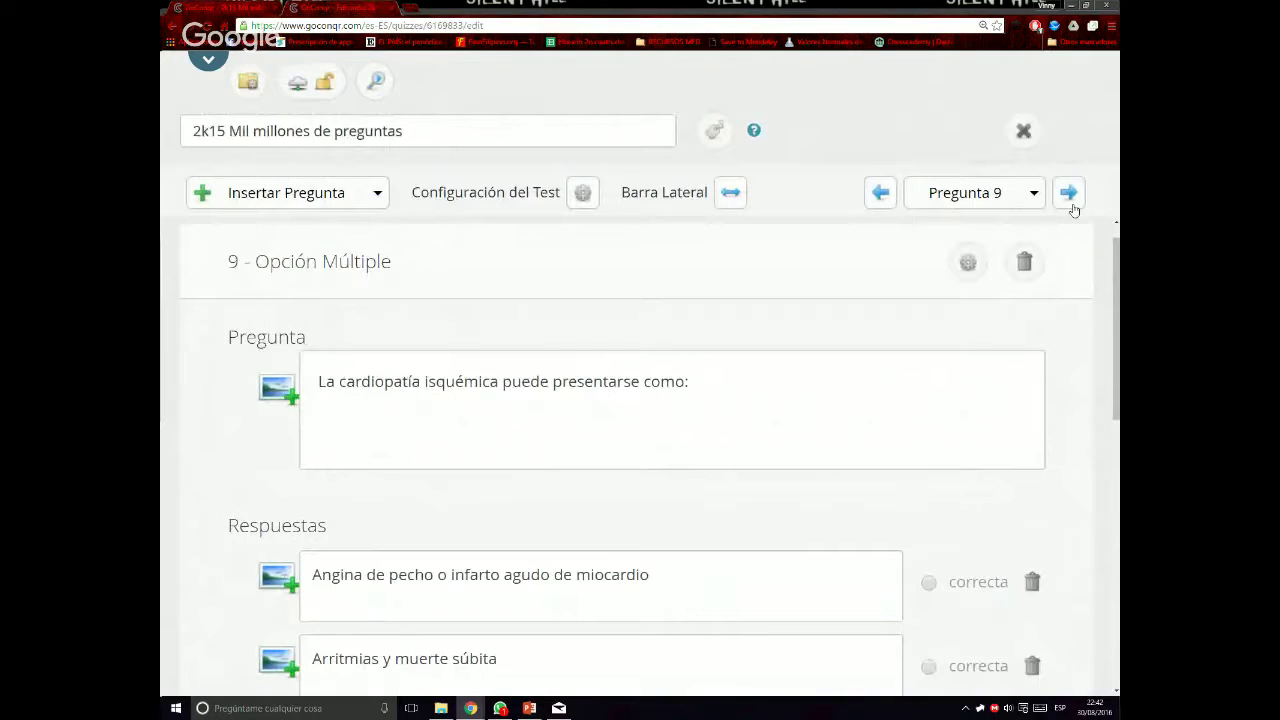
scroll(852, 431, down, 3)
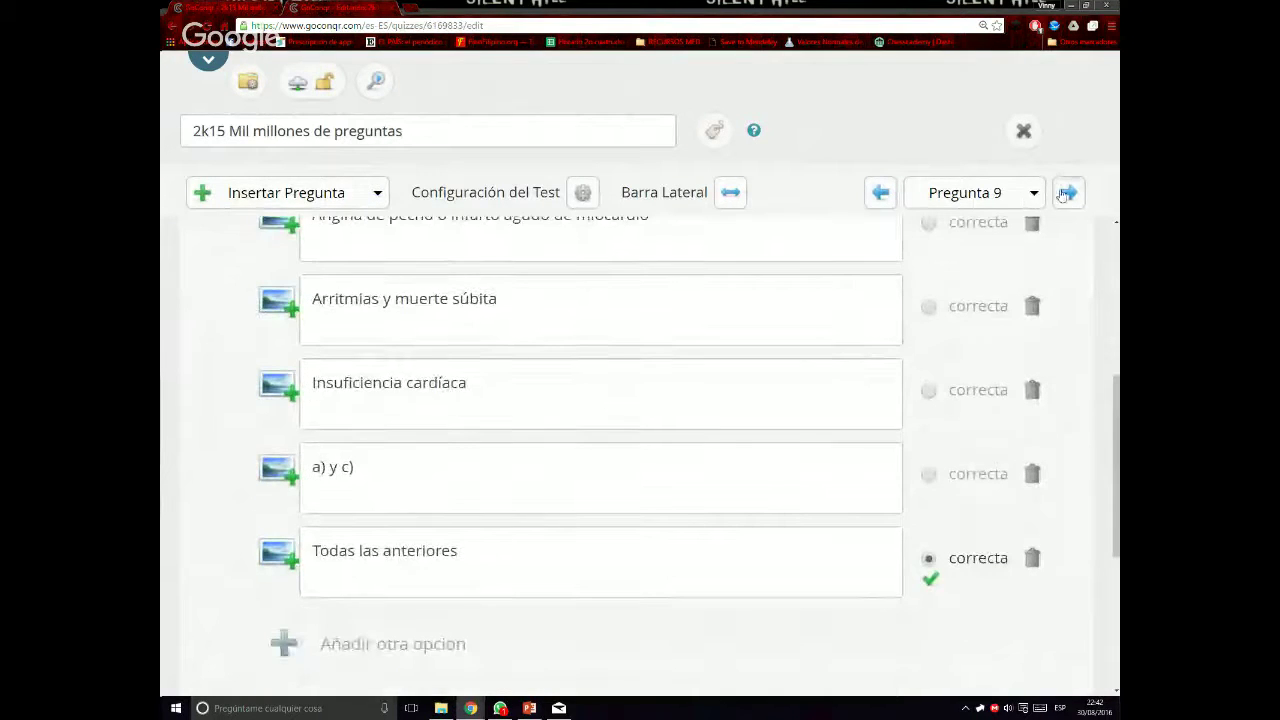
click(1066, 192)
scroll(680, 443, down, 3)
scroll(680, 444, up, 4)
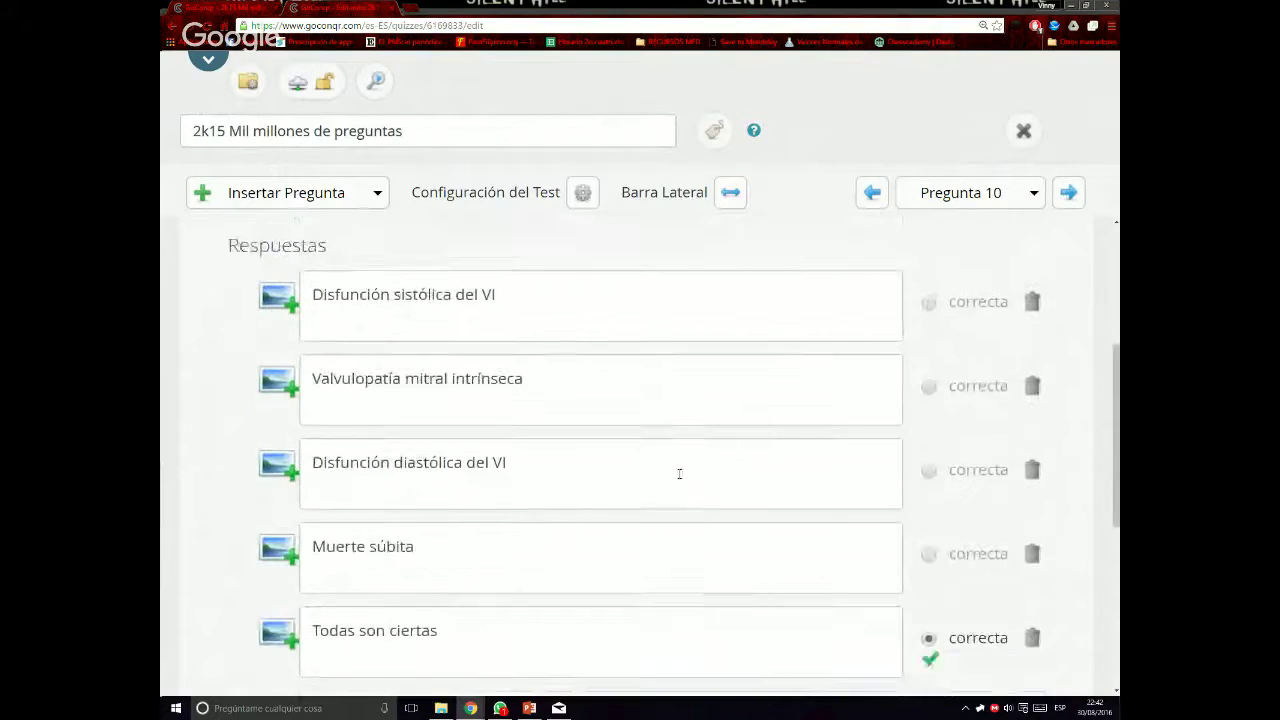
scroll(643, 454, down, 1)
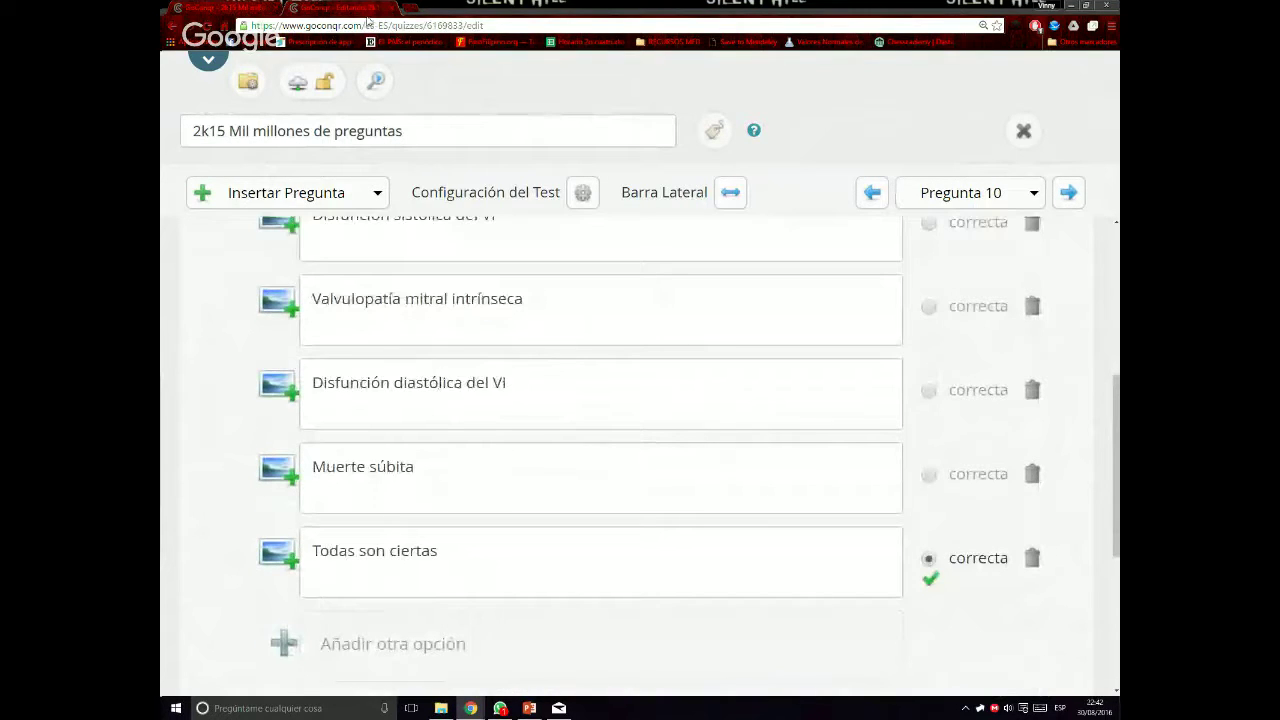
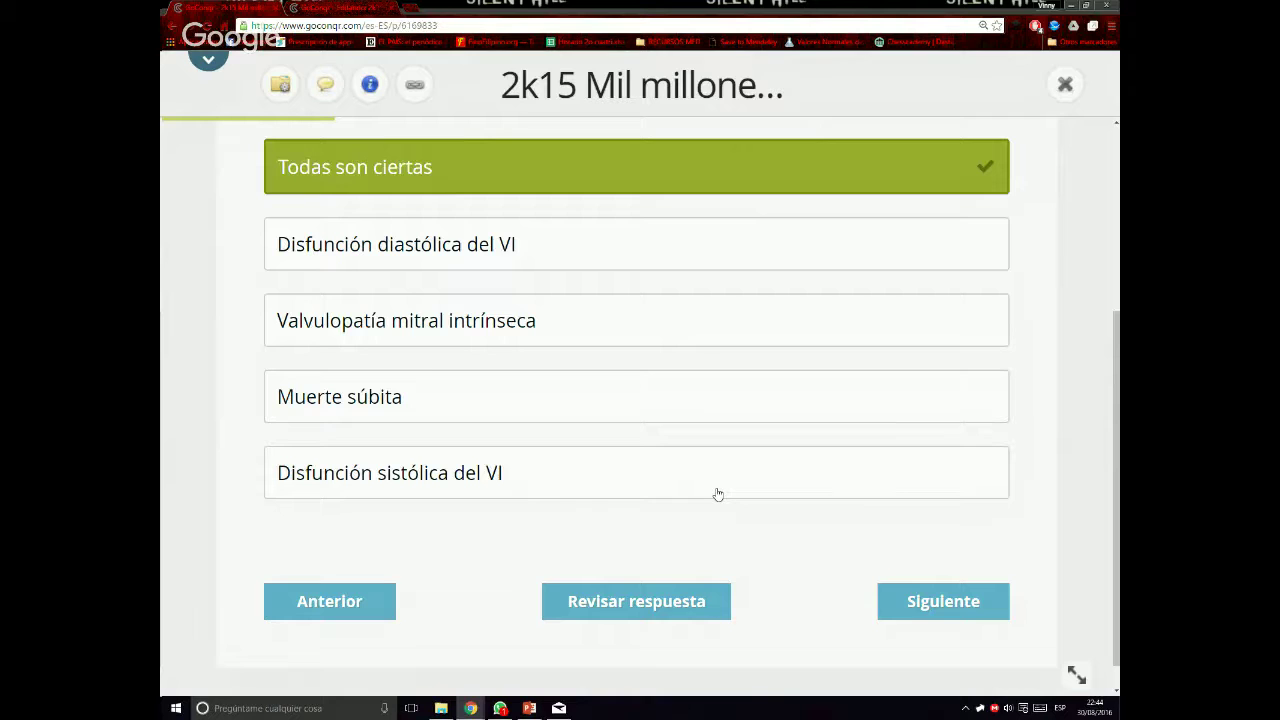
Return to the quiz and reread question 10's statement, "La isquemia miocárdica no puede provocar", along with its answer options
scroll(718, 494, down, 1)
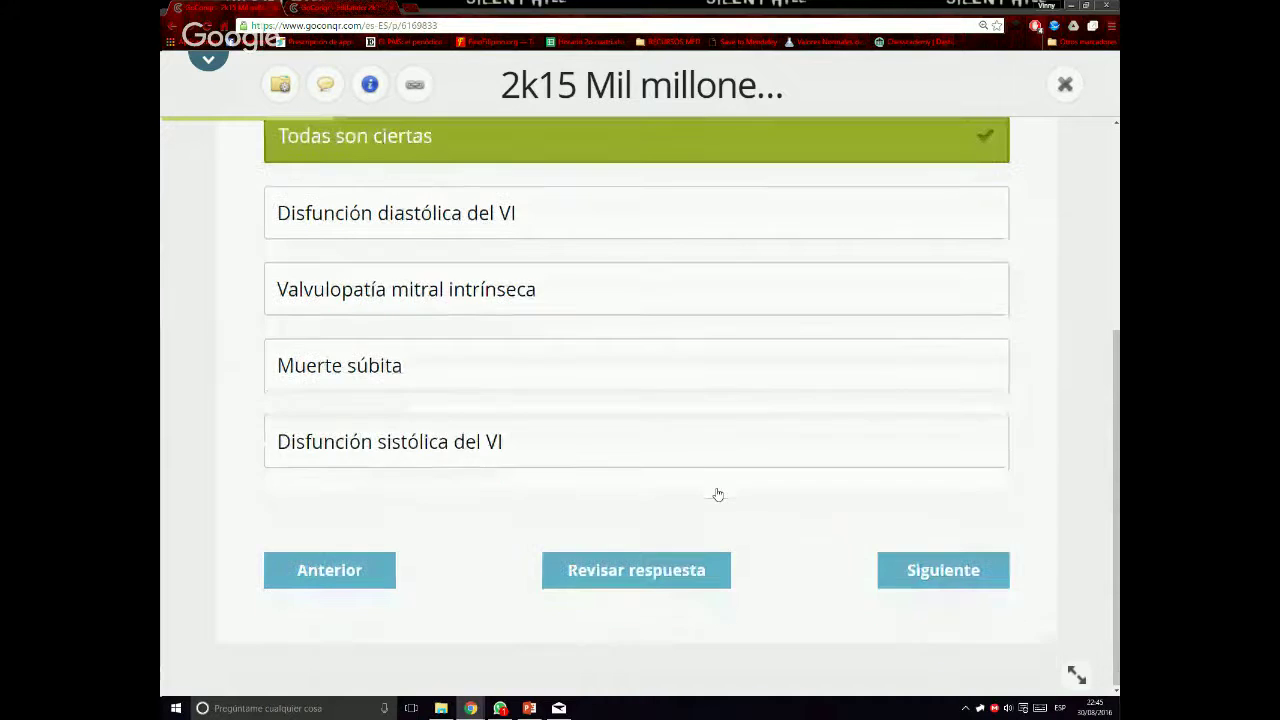
scroll(694, 483, up, 1)
scroll(680, 476, up, 2)
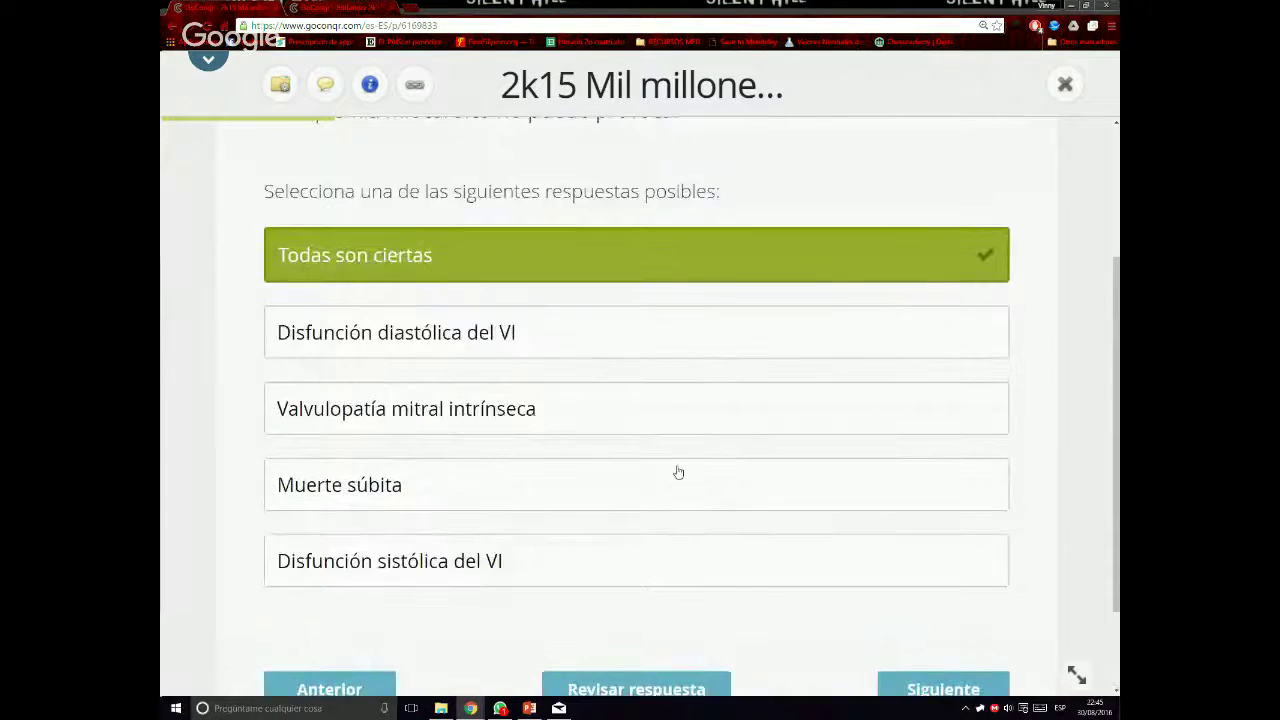
scroll(313, 232, down, 1)
drag(297, 172, 500, 170)
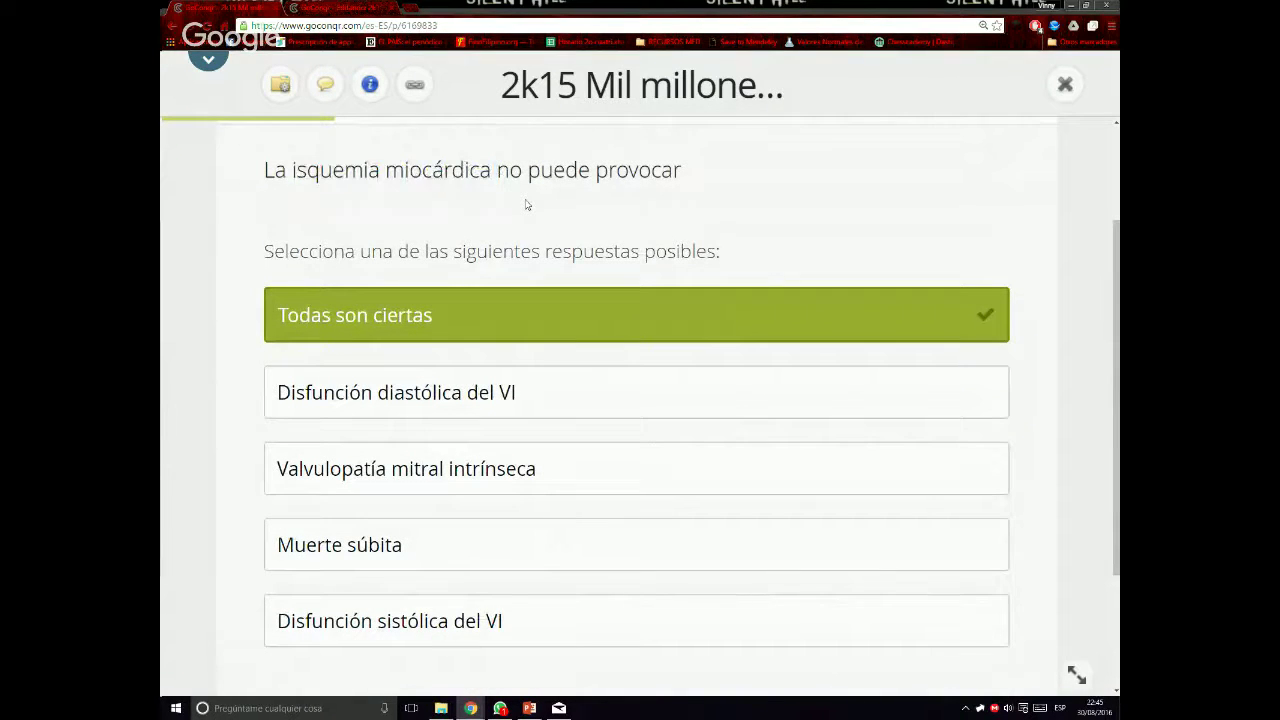
scroll(527, 205, down, 1)
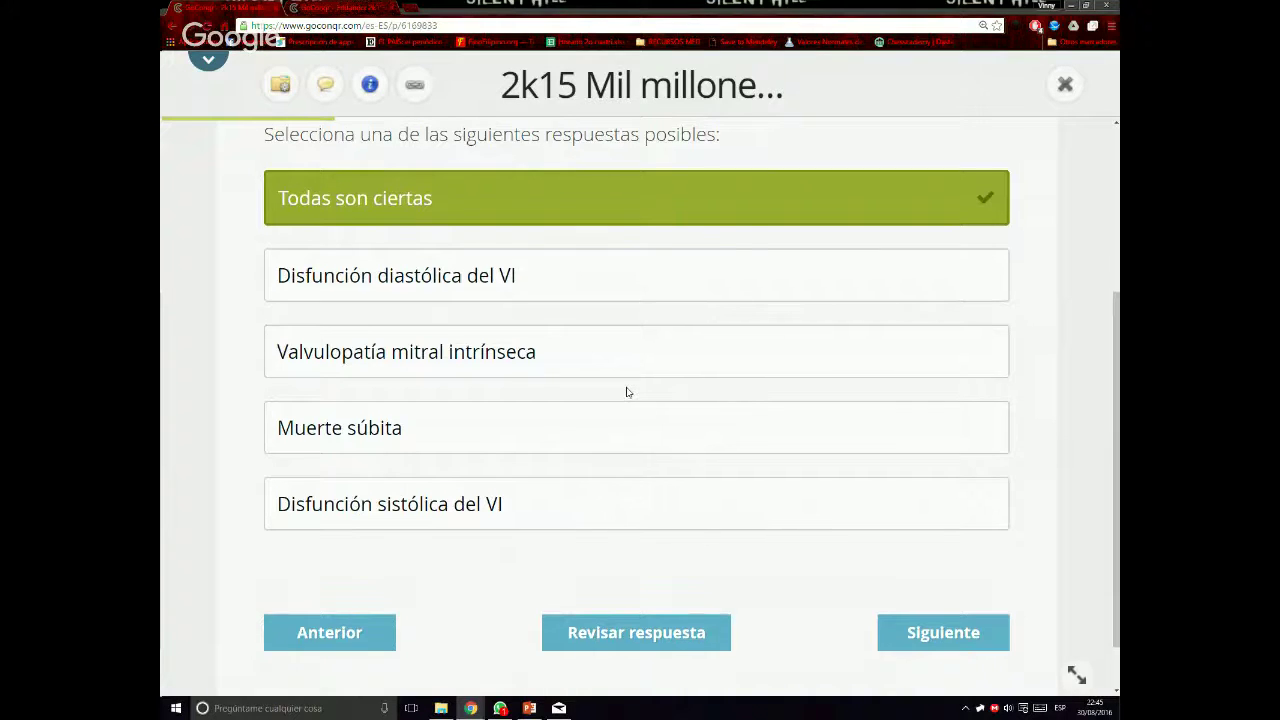
scroll(627, 392, up, 2)
scroll(627, 392, down, 1)
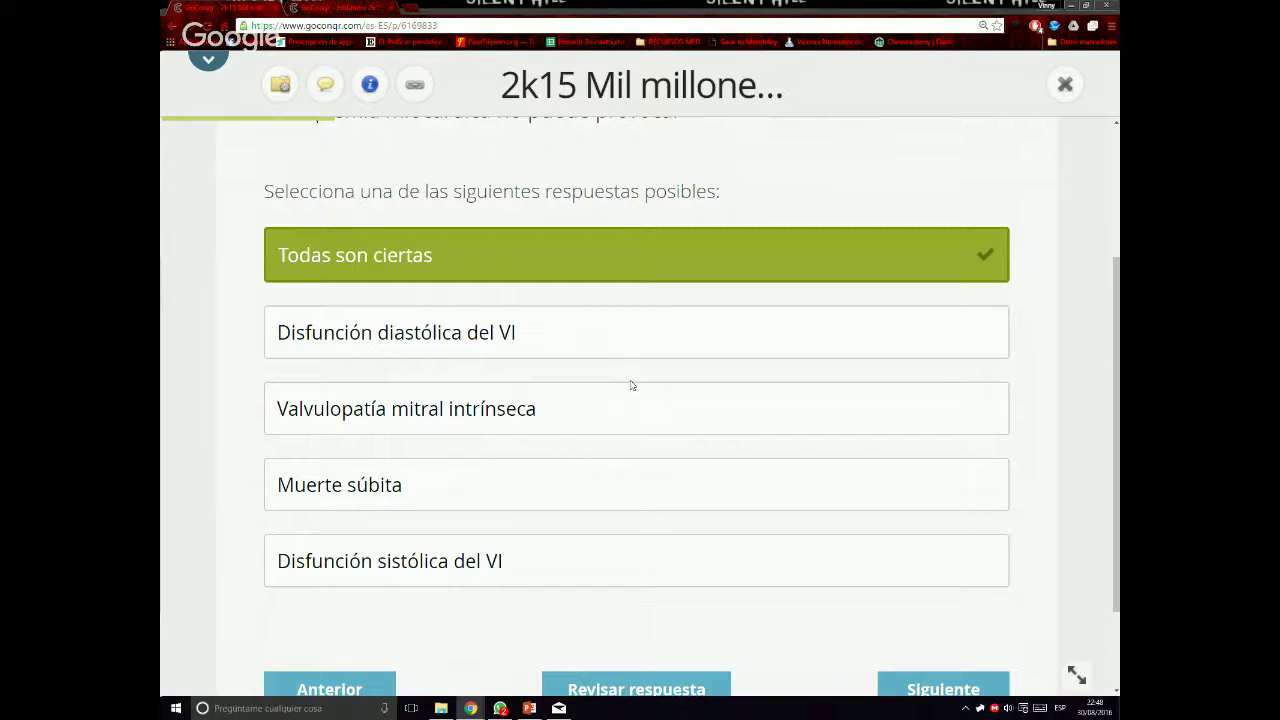
scroll(671, 352, down, 1)
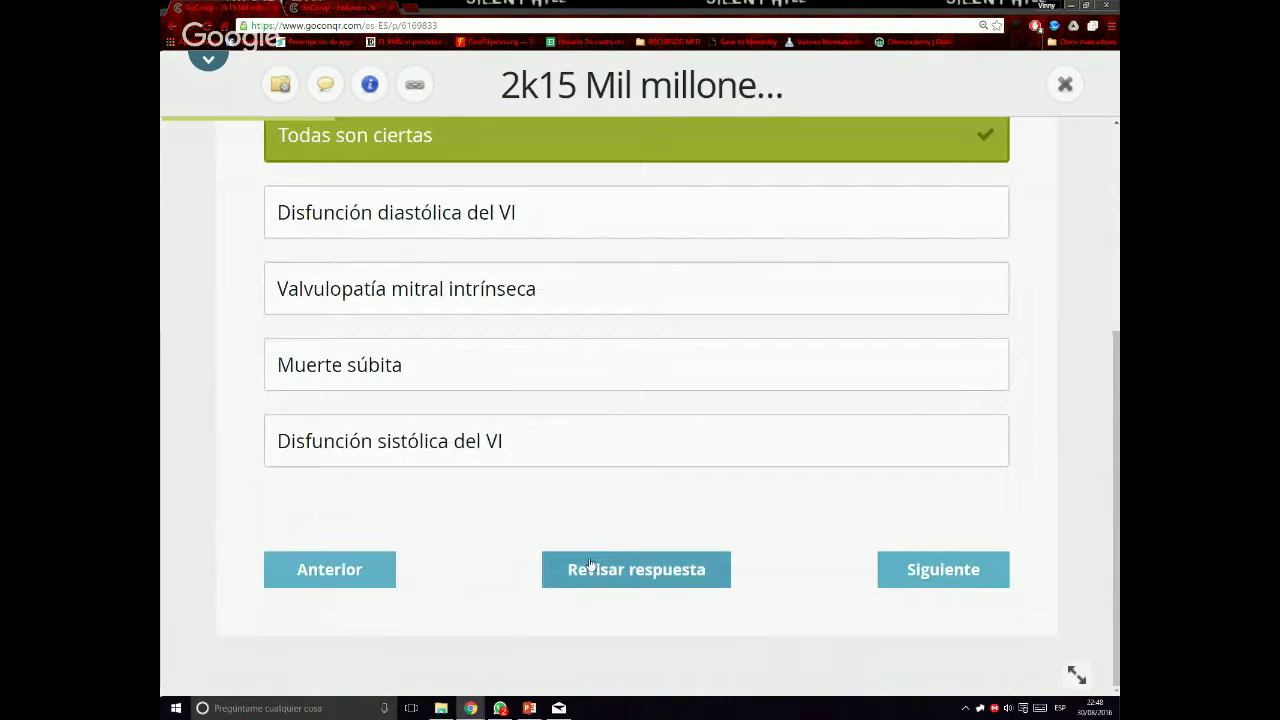
Switch to WhatsApp, view the shared article photo on "Insuficiencia mitral isquémica" in the "Examen Cardio" chat, and close it
click(503, 708)
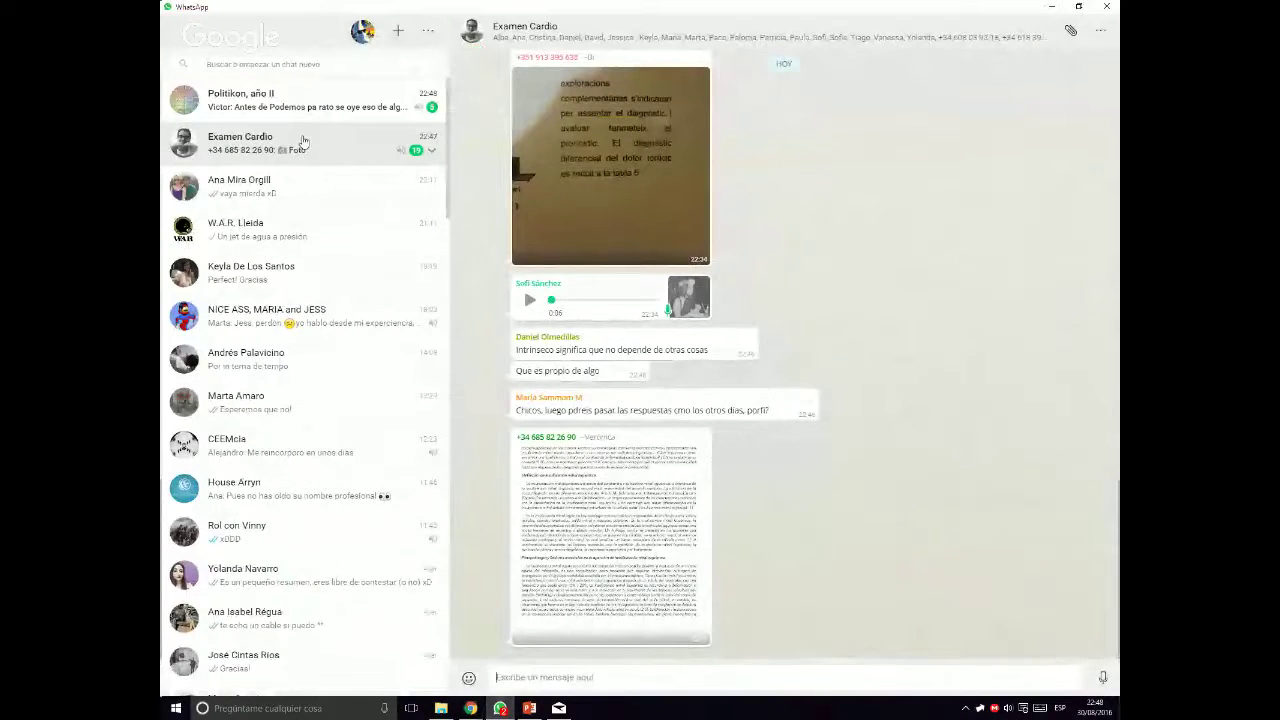
click(640, 590)
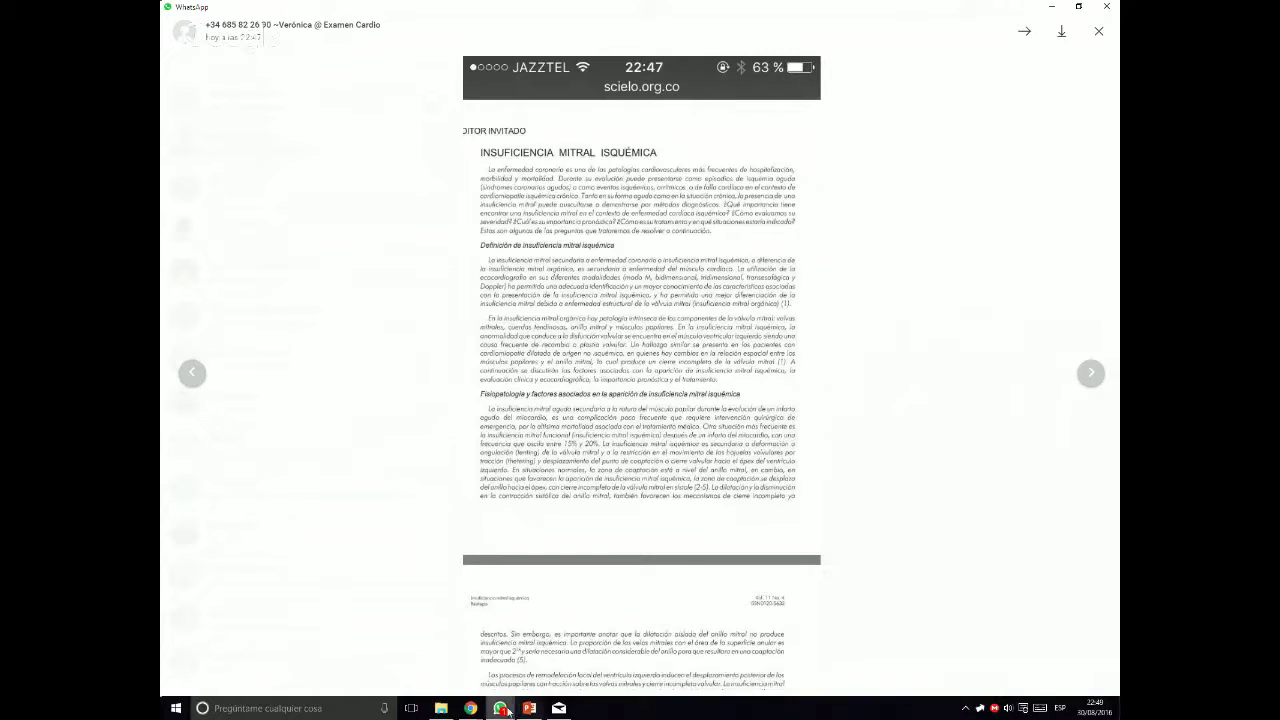
click(470, 708)
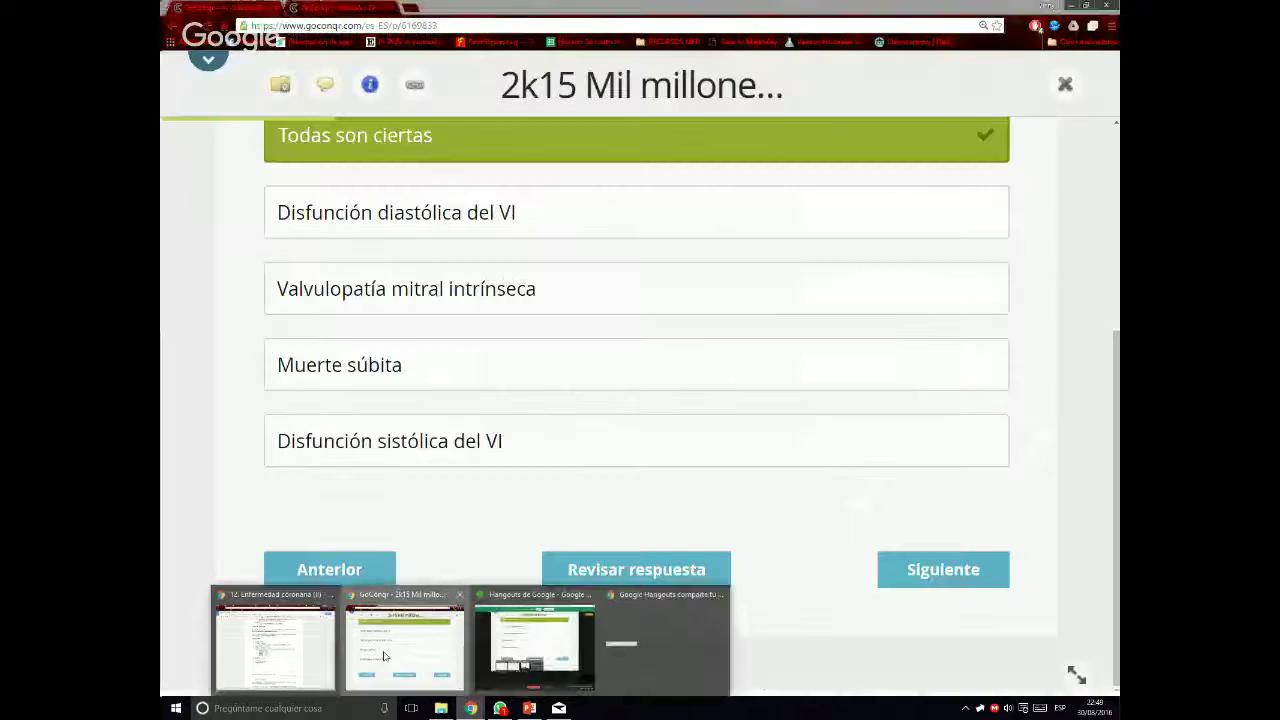
click(404, 645)
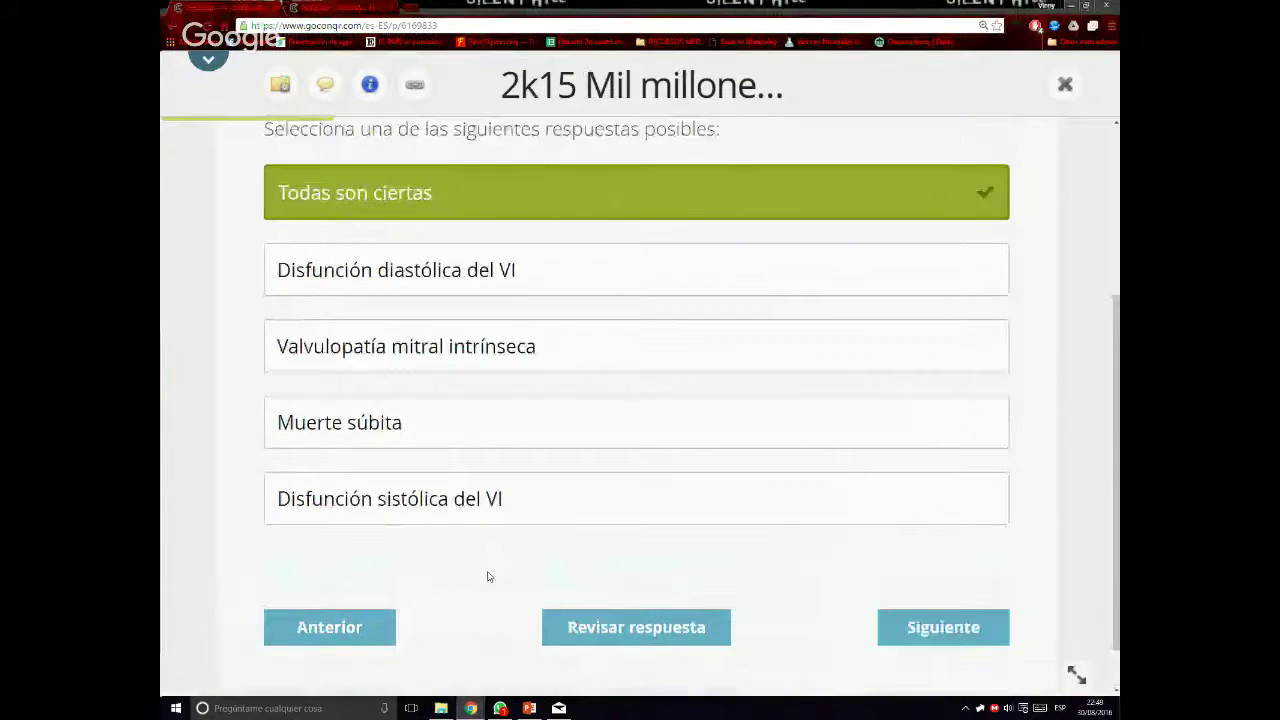
click(500, 708)
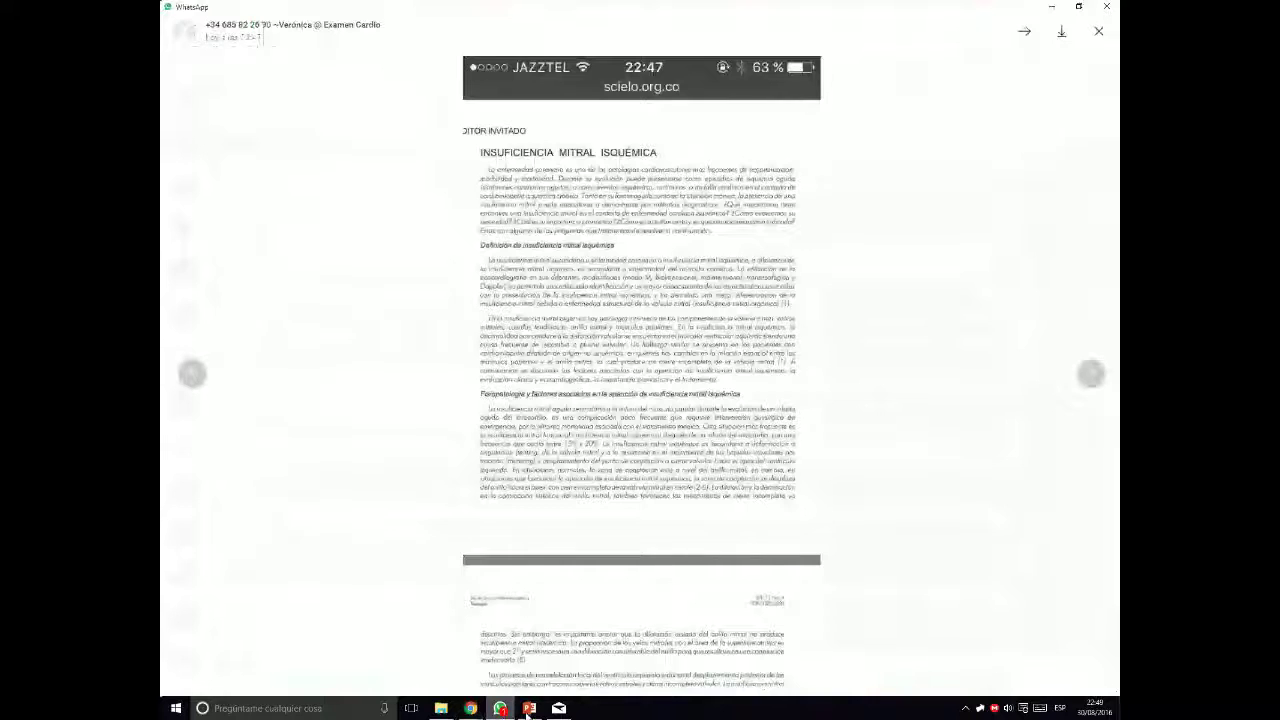
key(Escape)
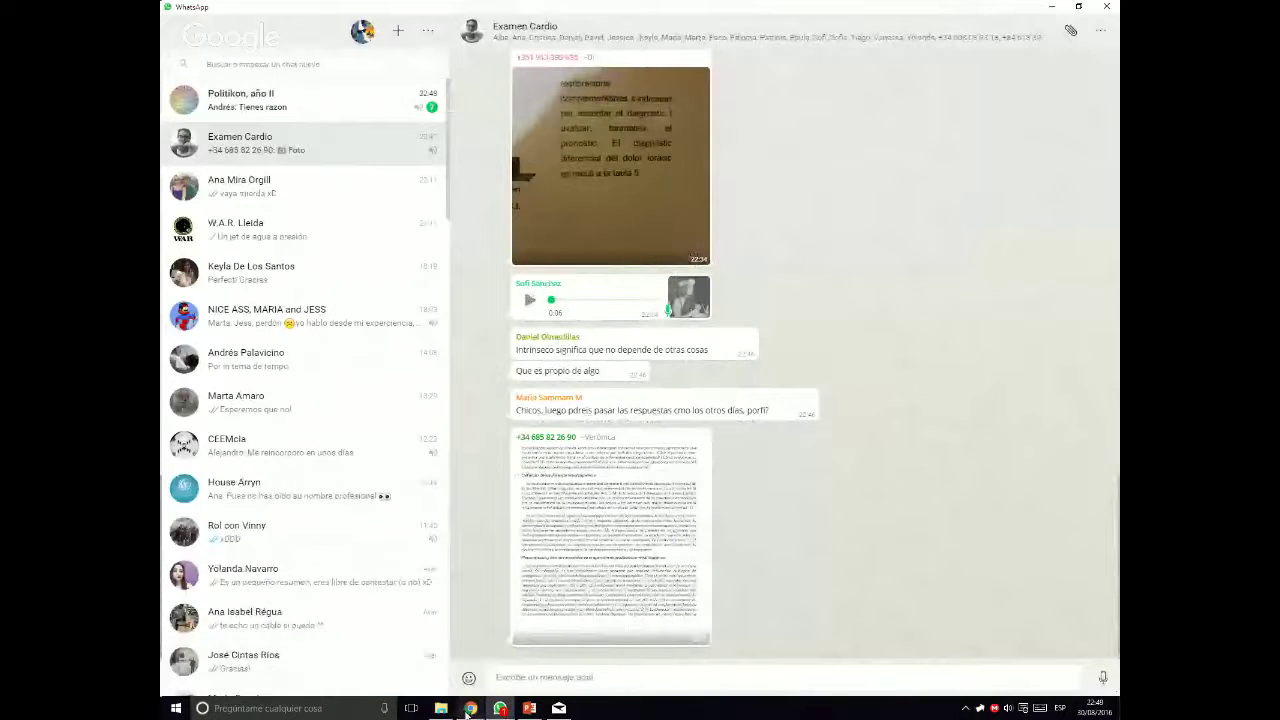
Switch back to the quiz in Chrome and advance to question 11
mouse_move(470, 708)
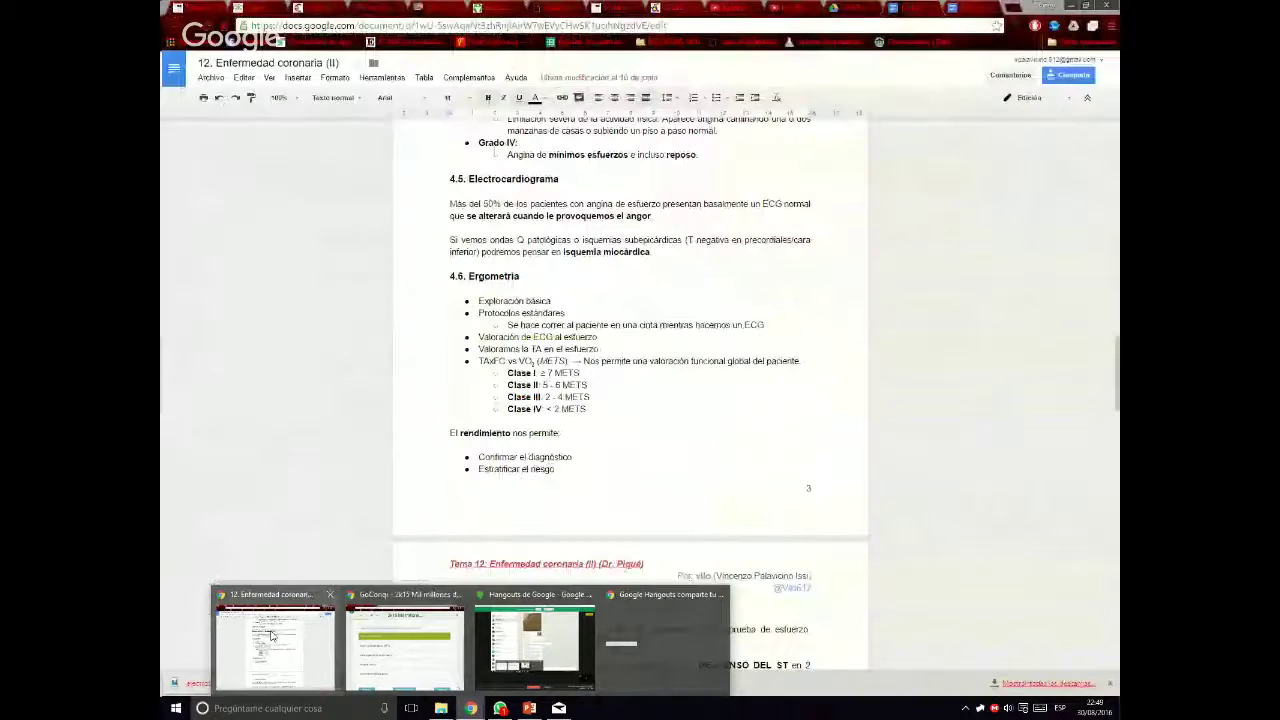
click(271, 635)
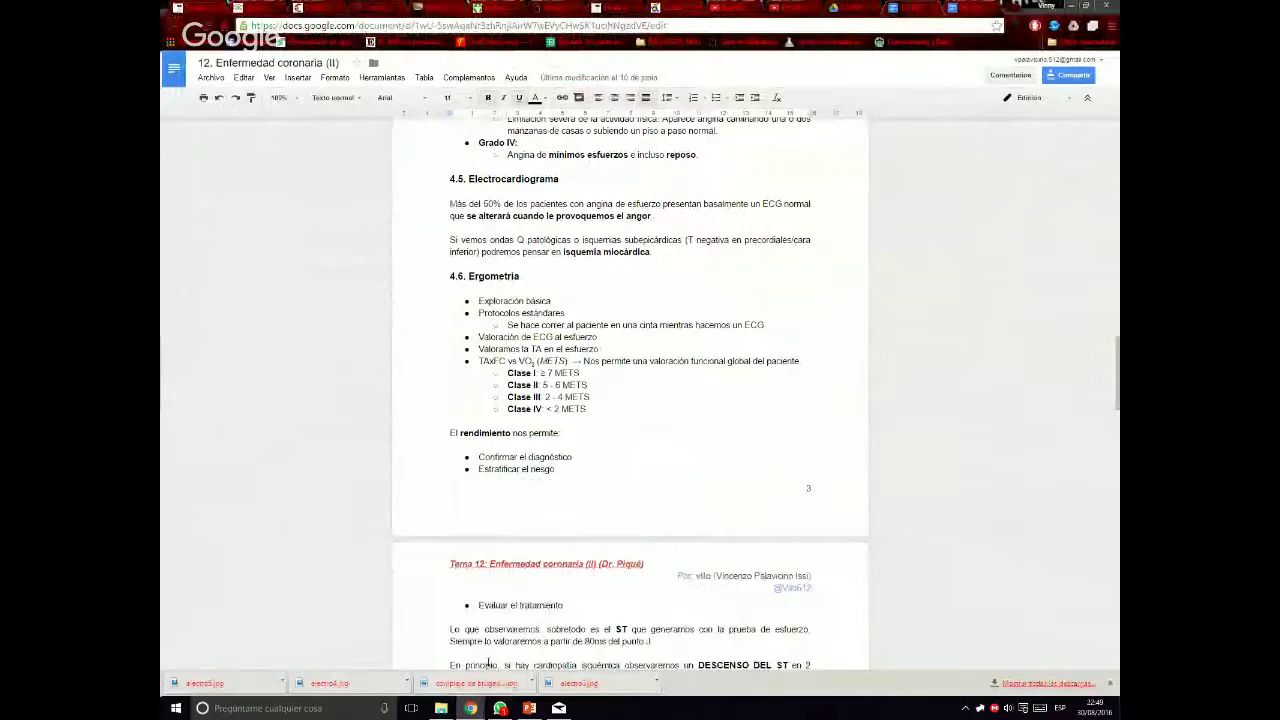
mouse_move(470, 708)
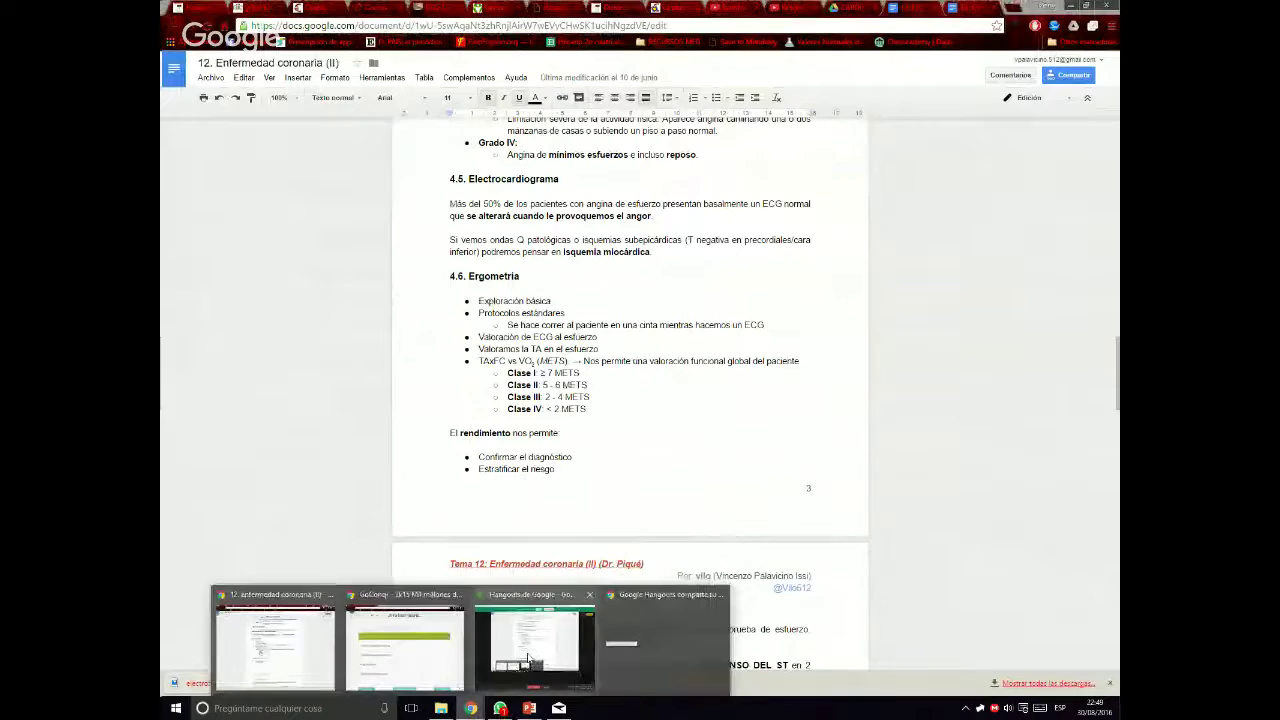
click(391, 628)
scroll(800, 480, down, 1)
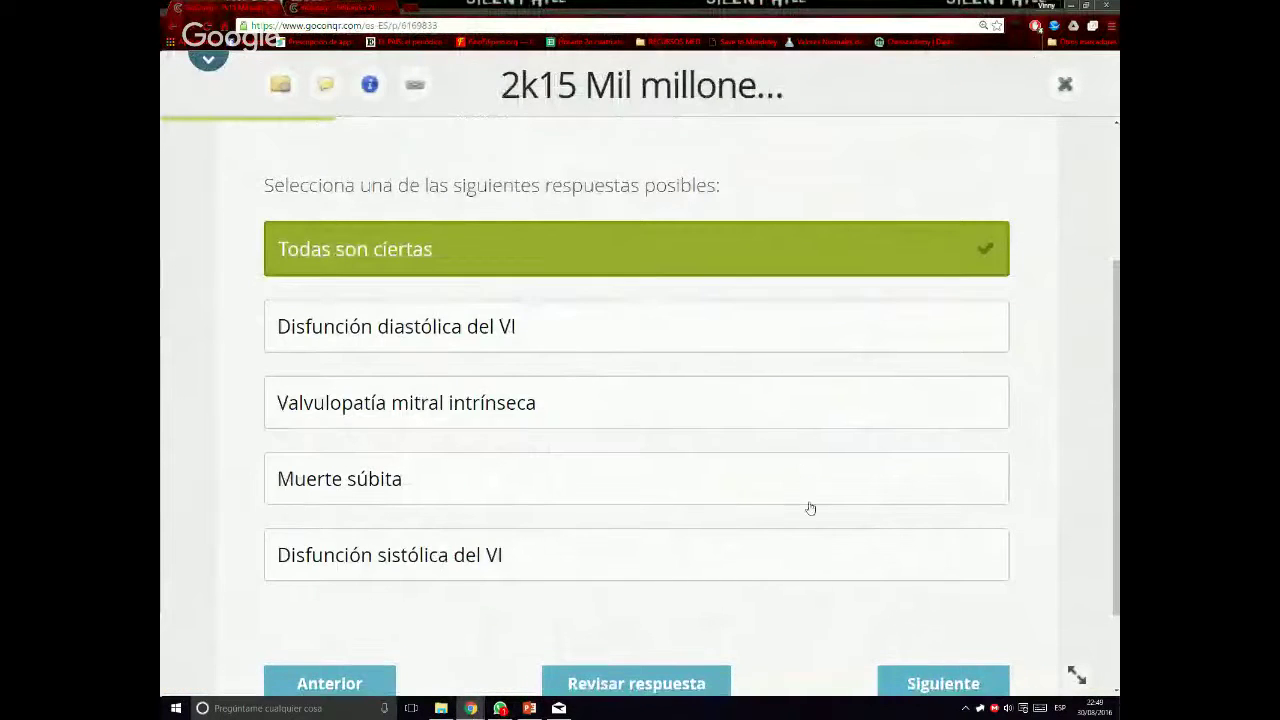
click(945, 638)
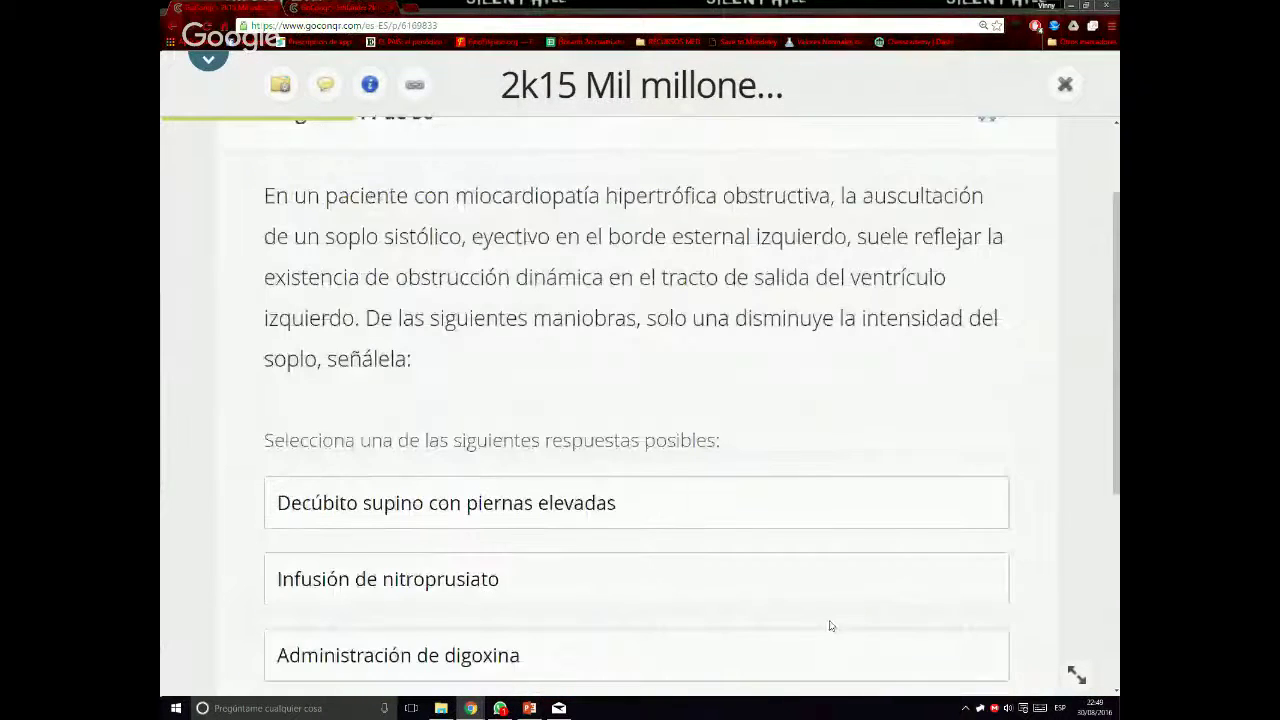
Read question 11 on obstructive hypertrophic cardiomyopathy, answer it with "Decúbito supino con piernas elevadas", and check the answer
scroll(608, 520, down, 1)
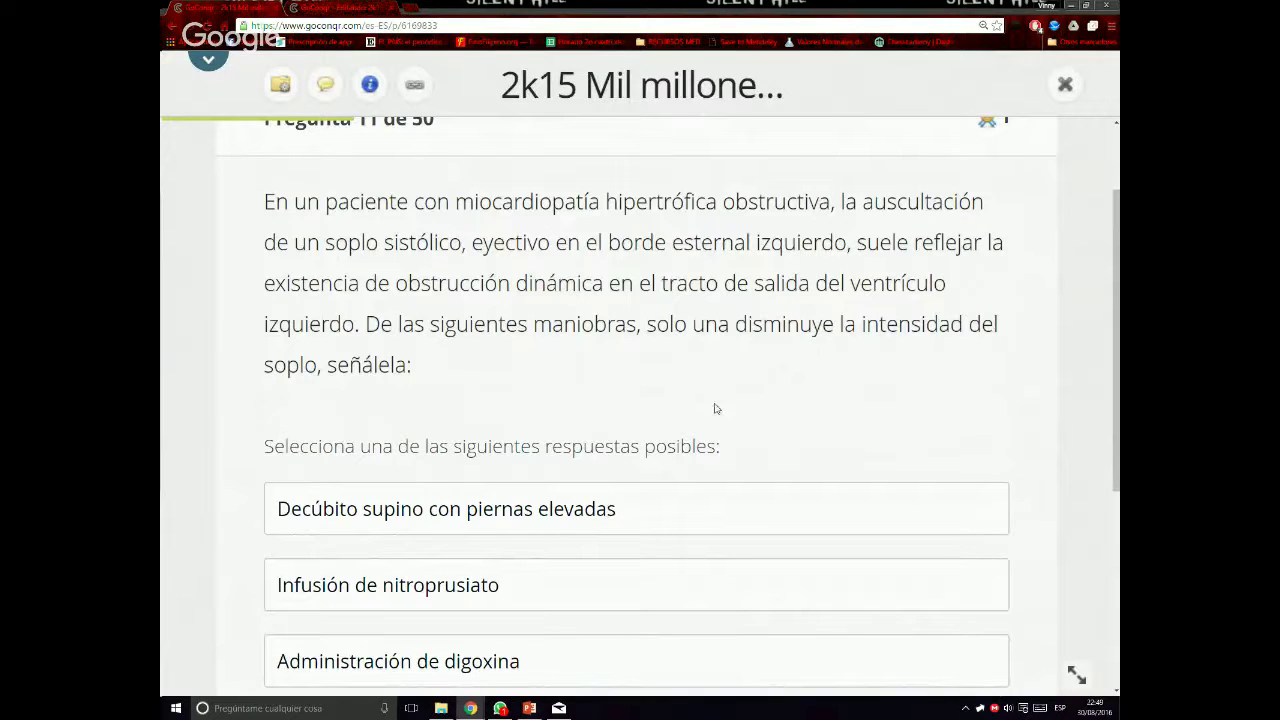
scroll(599, 398, down, 1)
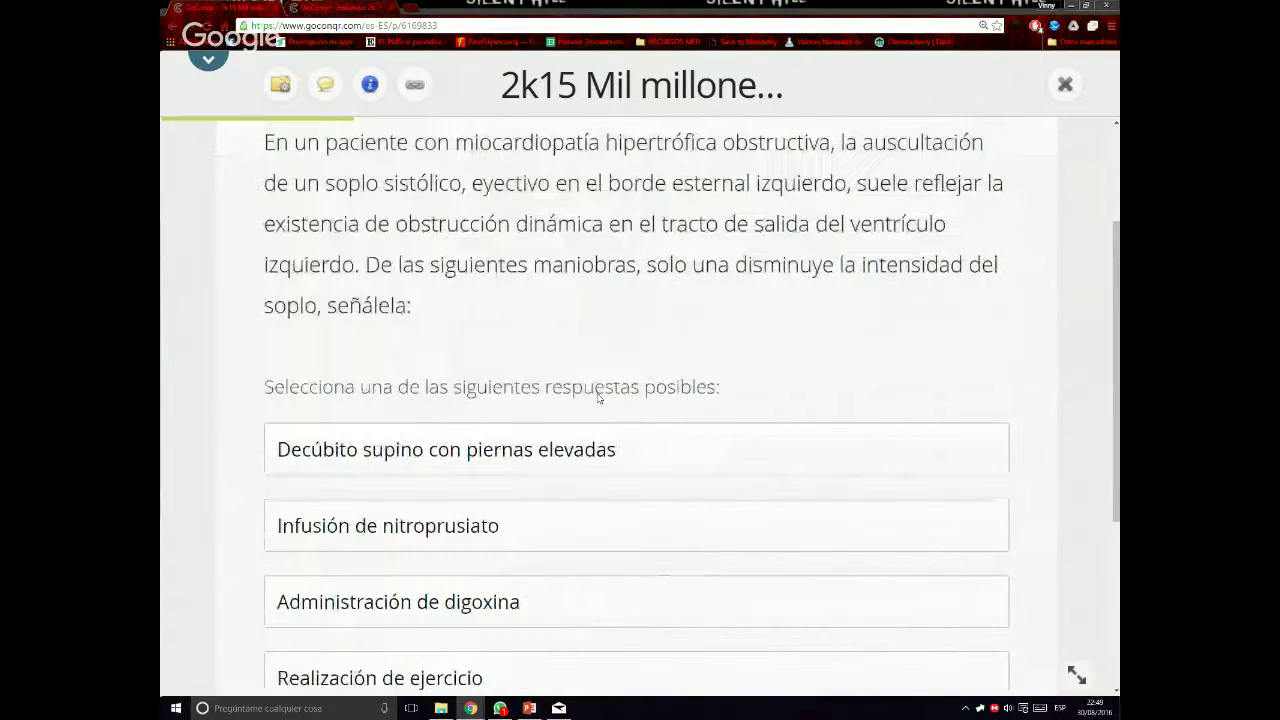
scroll(601, 390, up, 1)
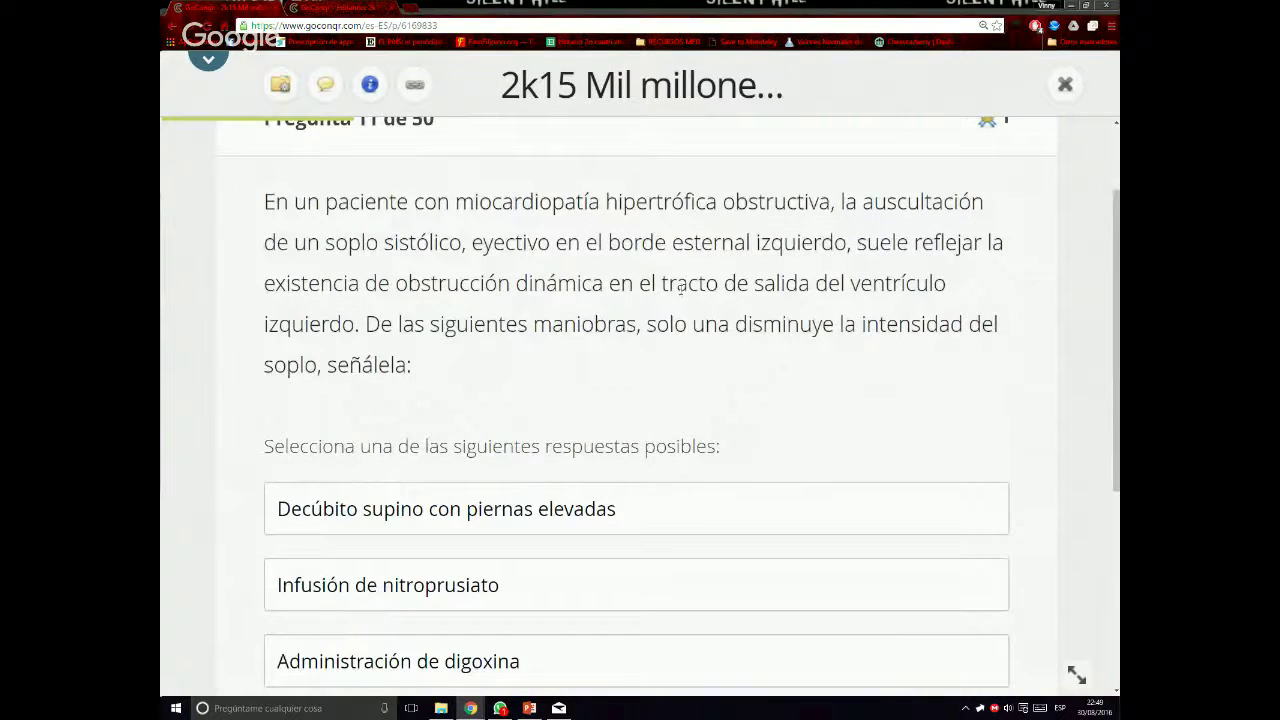
scroll(680, 290, down, 3)
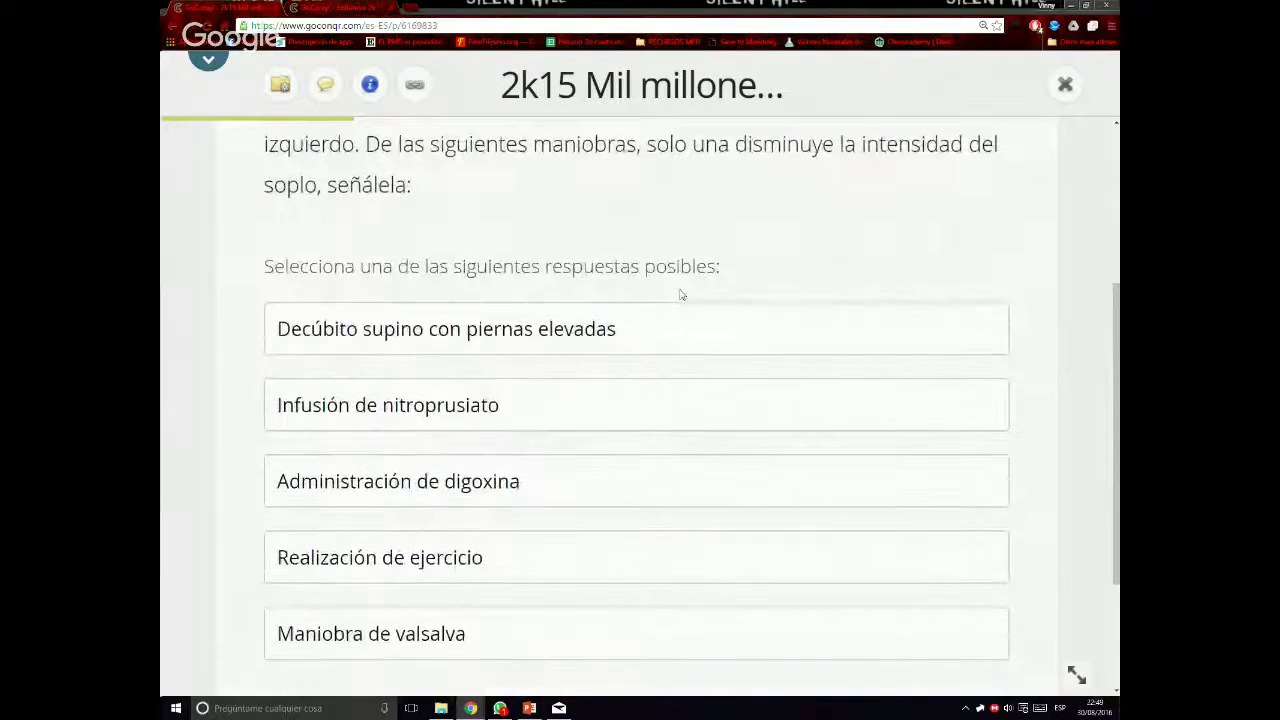
scroll(623, 318, down, 1)
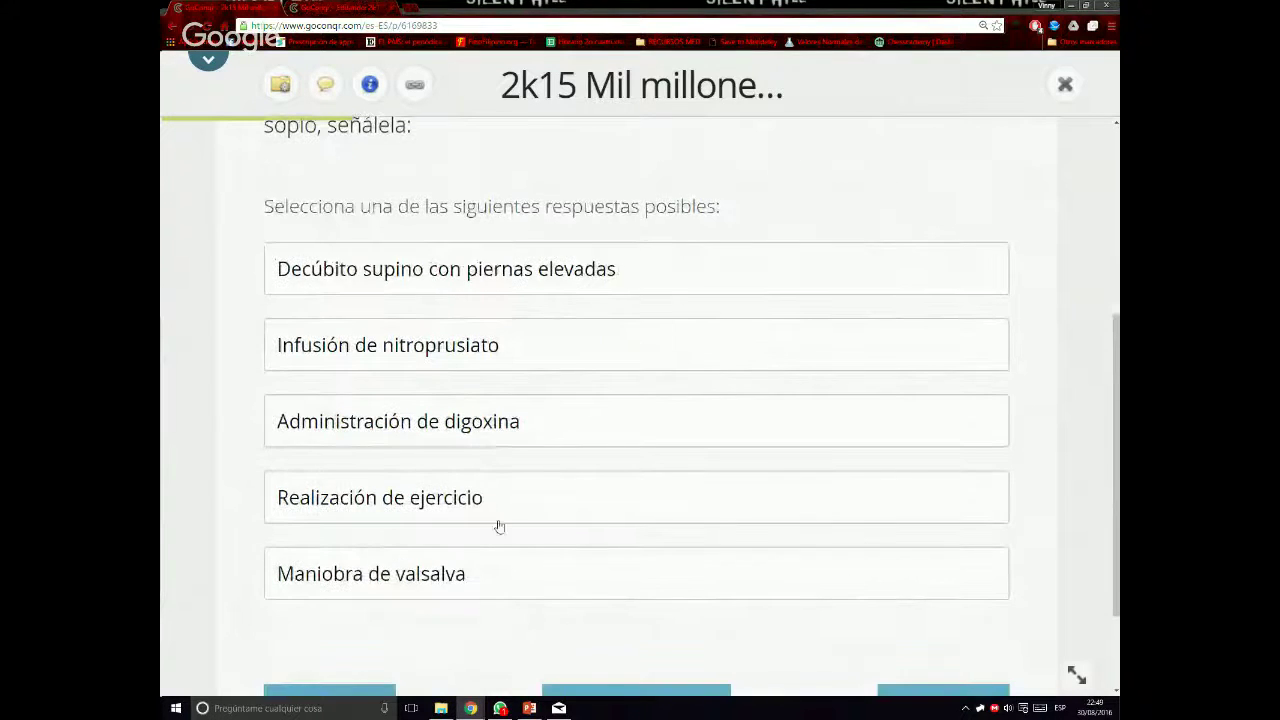
click(558, 284)
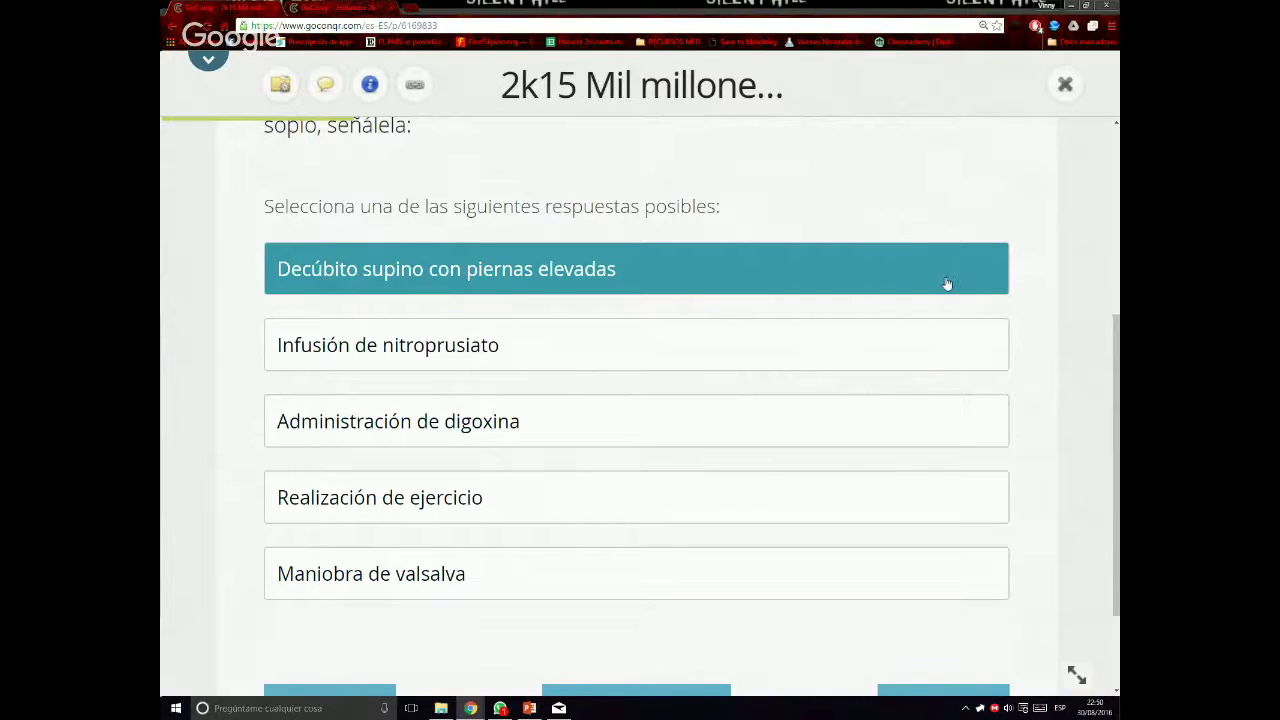
scroll(680, 560, down, 2)
click(680, 570)
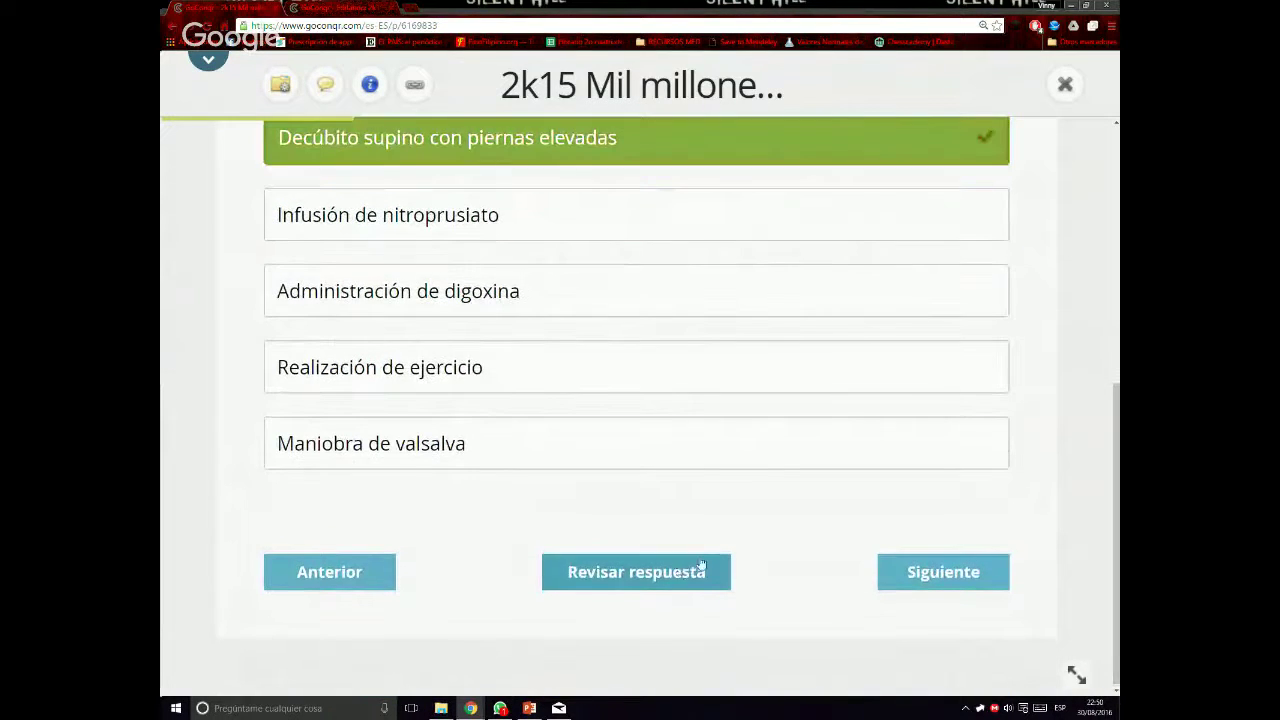
Reread question 11's statement, switch to that question in the quiz editor, and examine its answer options and explanation
scroll(682, 409, up, 1)
scroll(683, 409, up, 3)
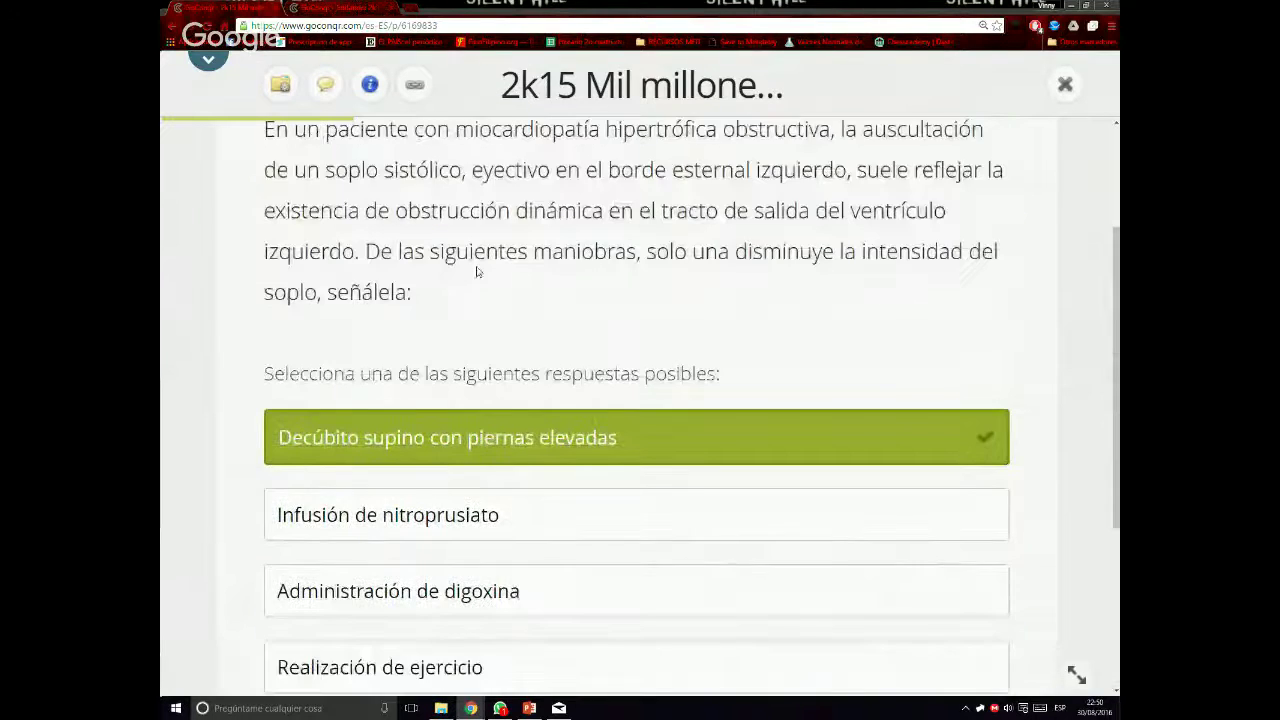
scroll(477, 271, up, 3)
key(alt+Left)
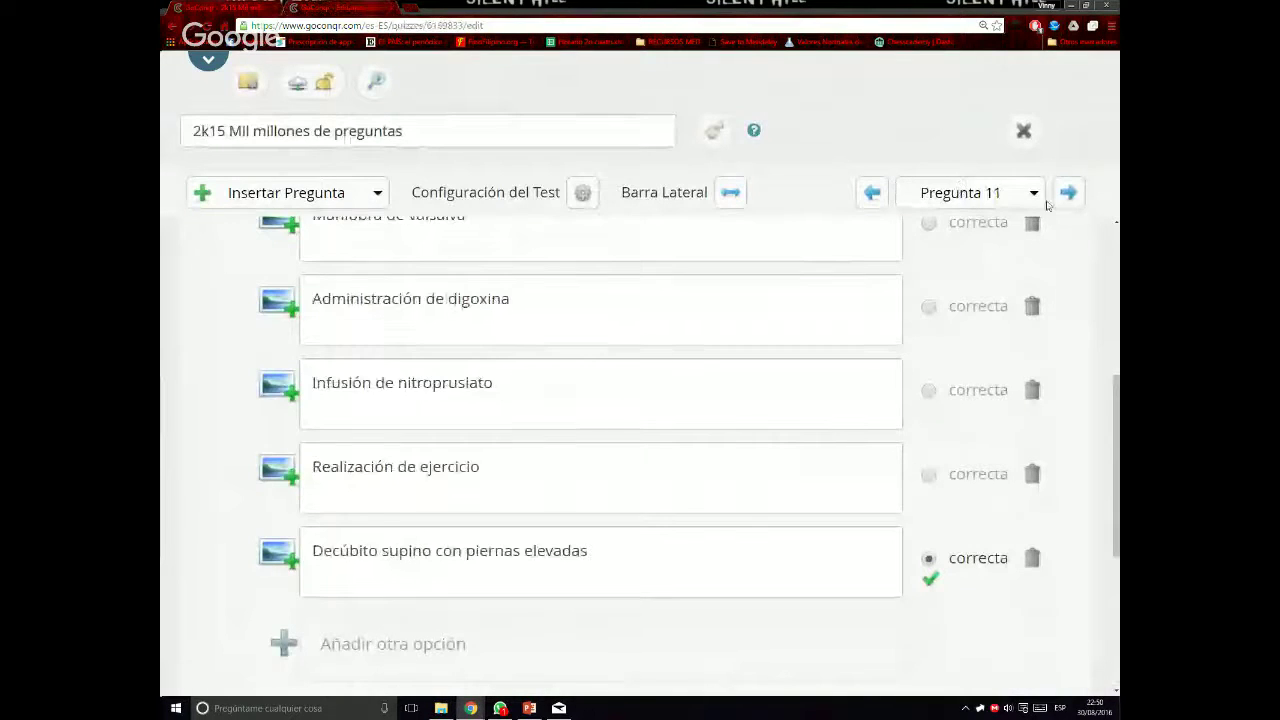
scroll(624, 412, down, 4)
scroll(565, 485, down, 2)
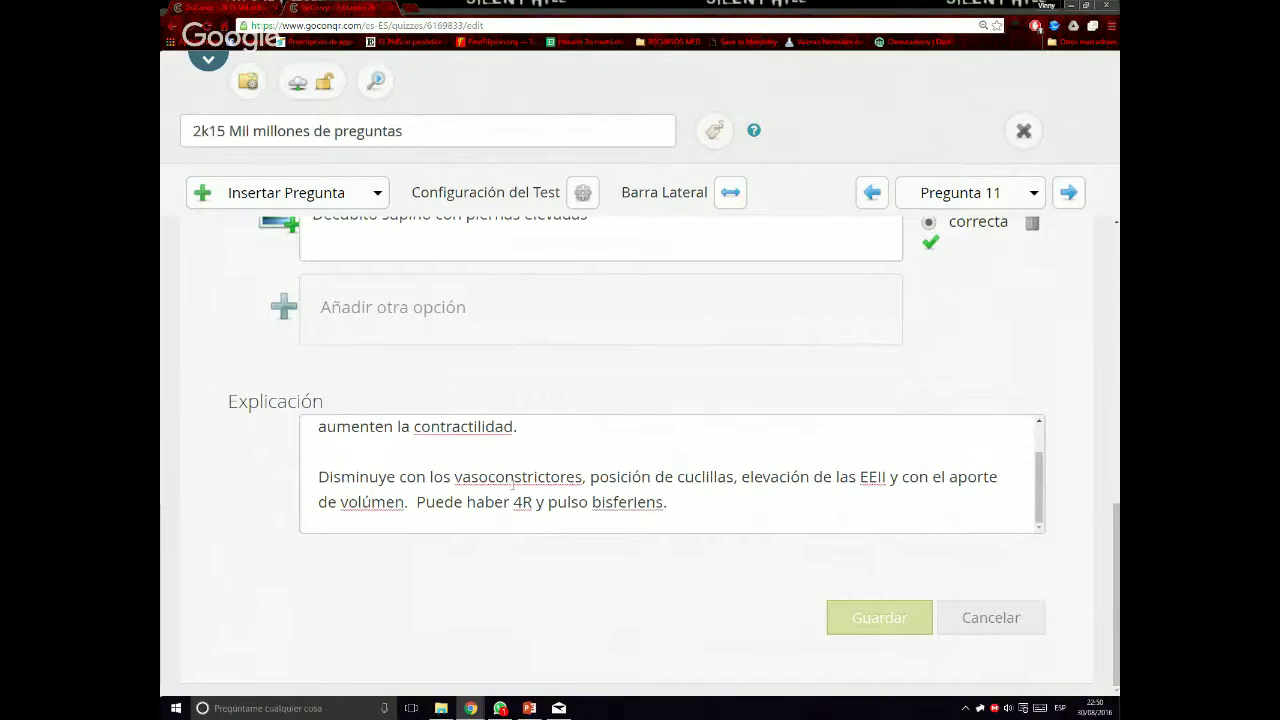
Correct "volúmen" to "volumen" in question 11's explanation and reread the explanation from its beginning
key(BackSpace)
text(u)
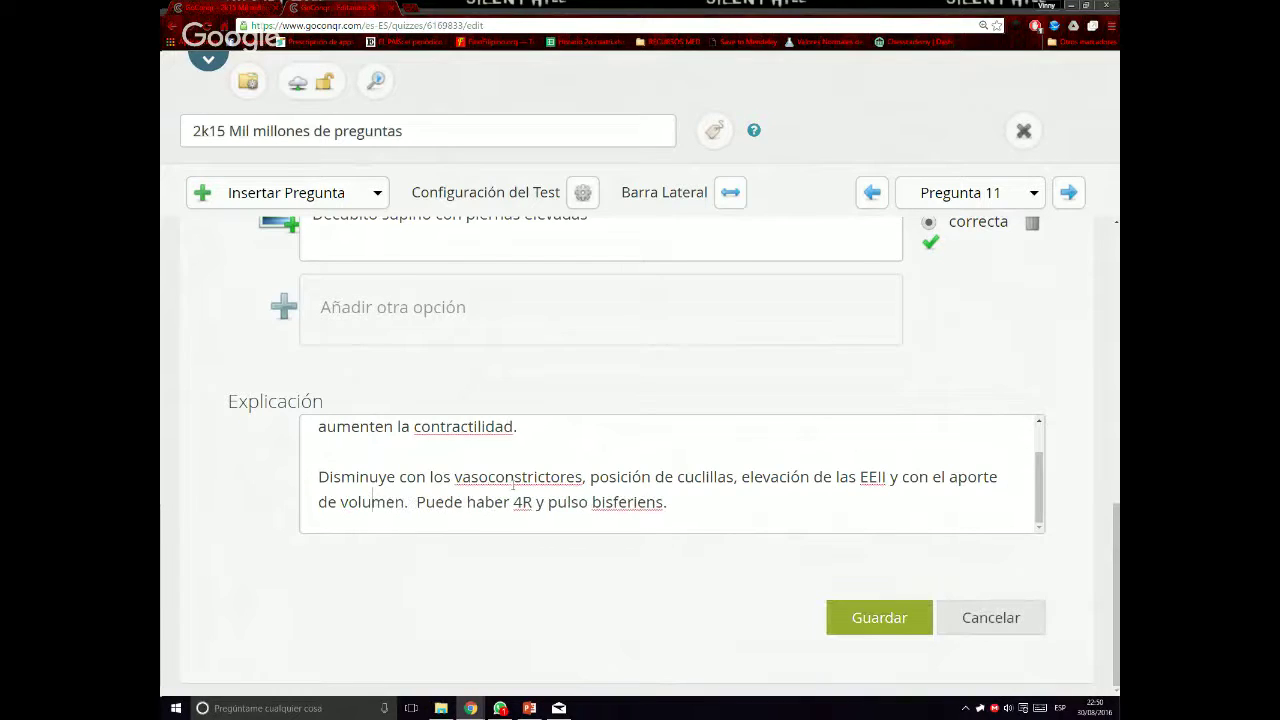
click(666, 505)
scroll(765, 533, up, 1)
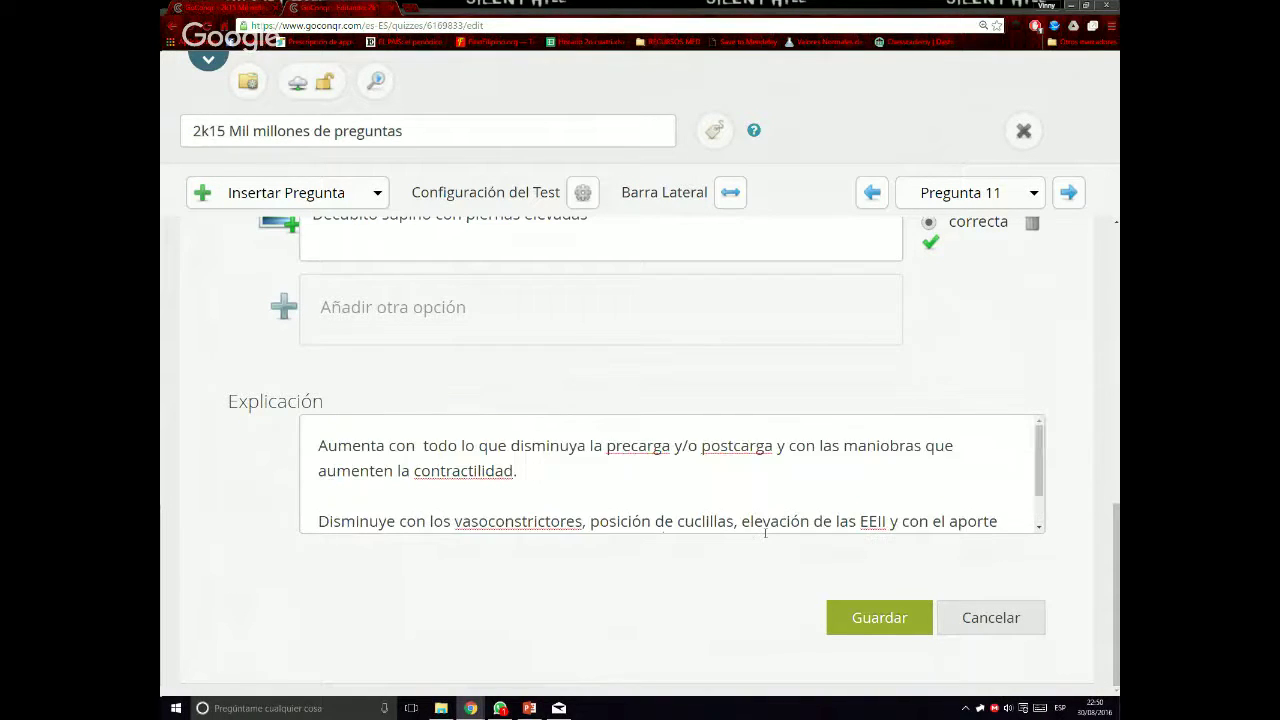
scroll(765, 533, up, 1)
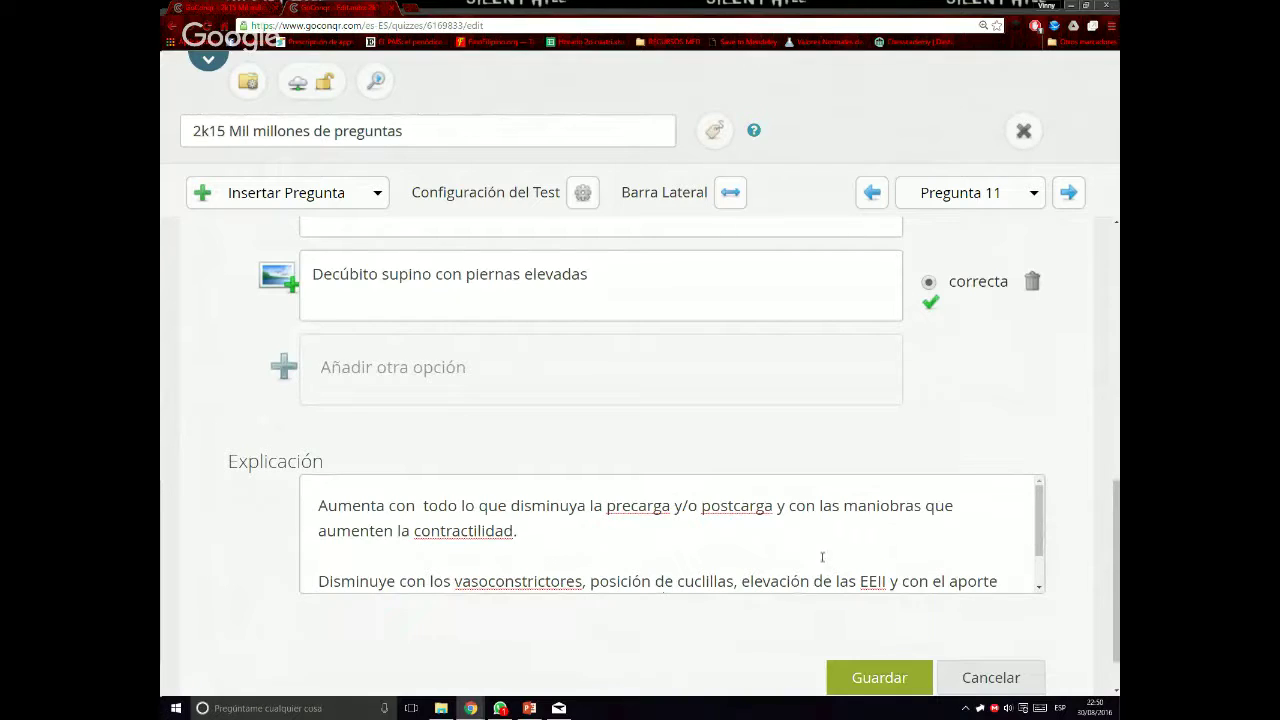
Save the edited question 11 and look over its answer options and explanation once more
scroll(865, 590, down, 1)
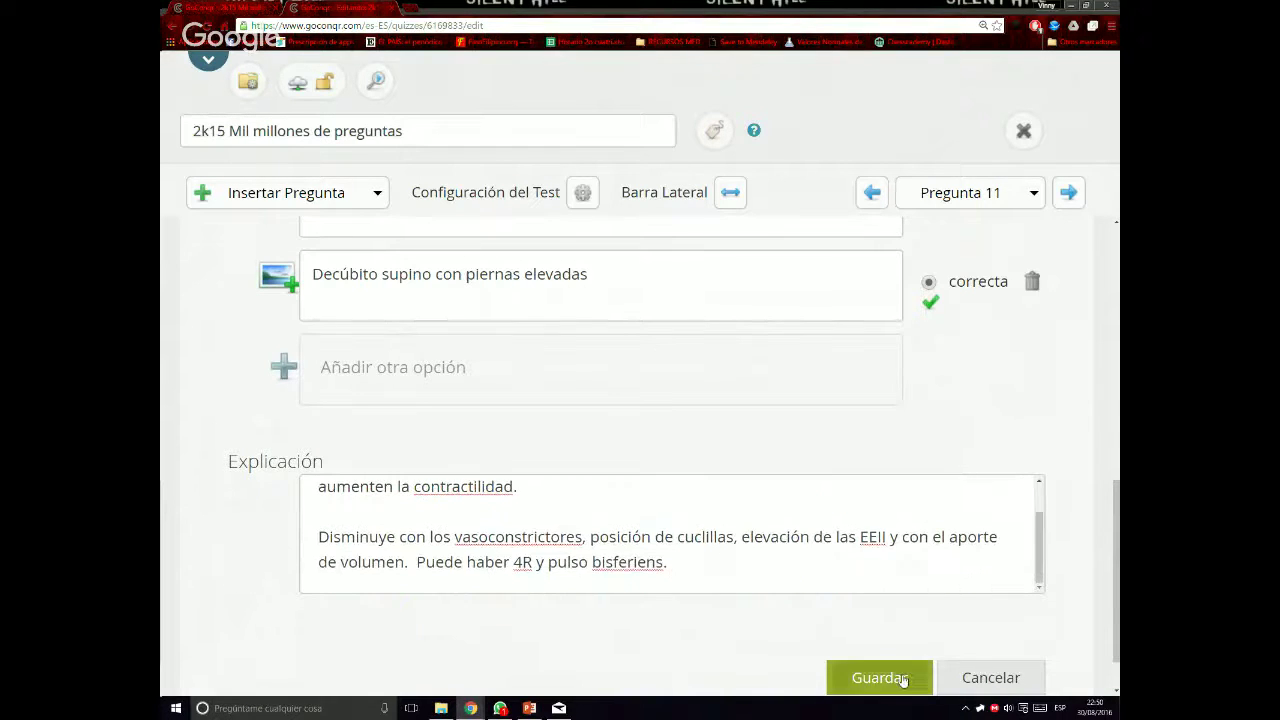
click(871, 677)
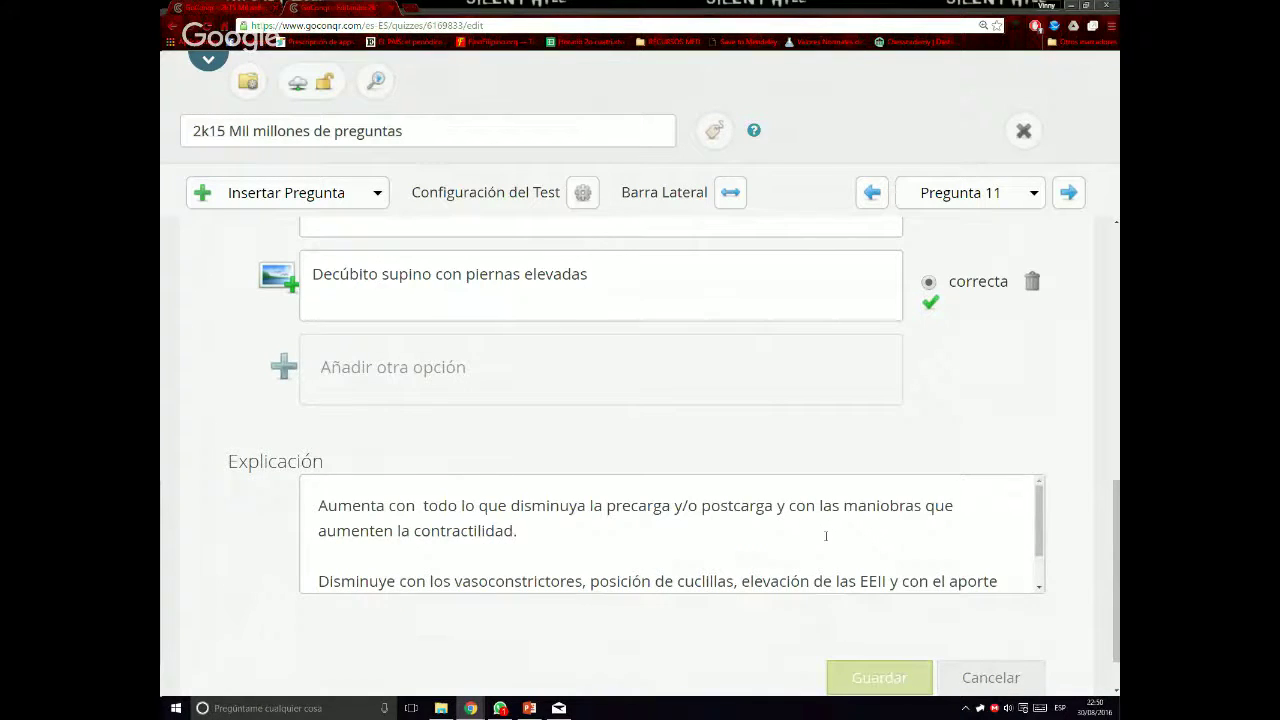
scroll(826, 536, up, 3)
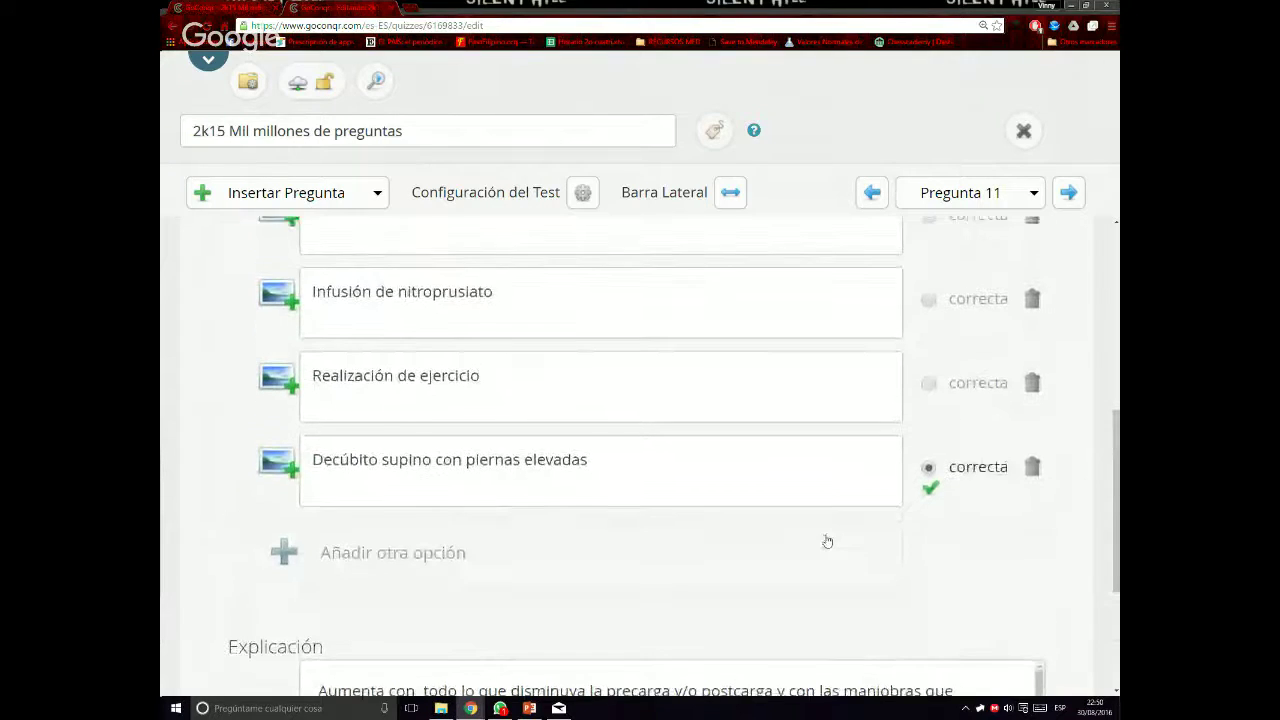
scroll(757, 543, down, 3)
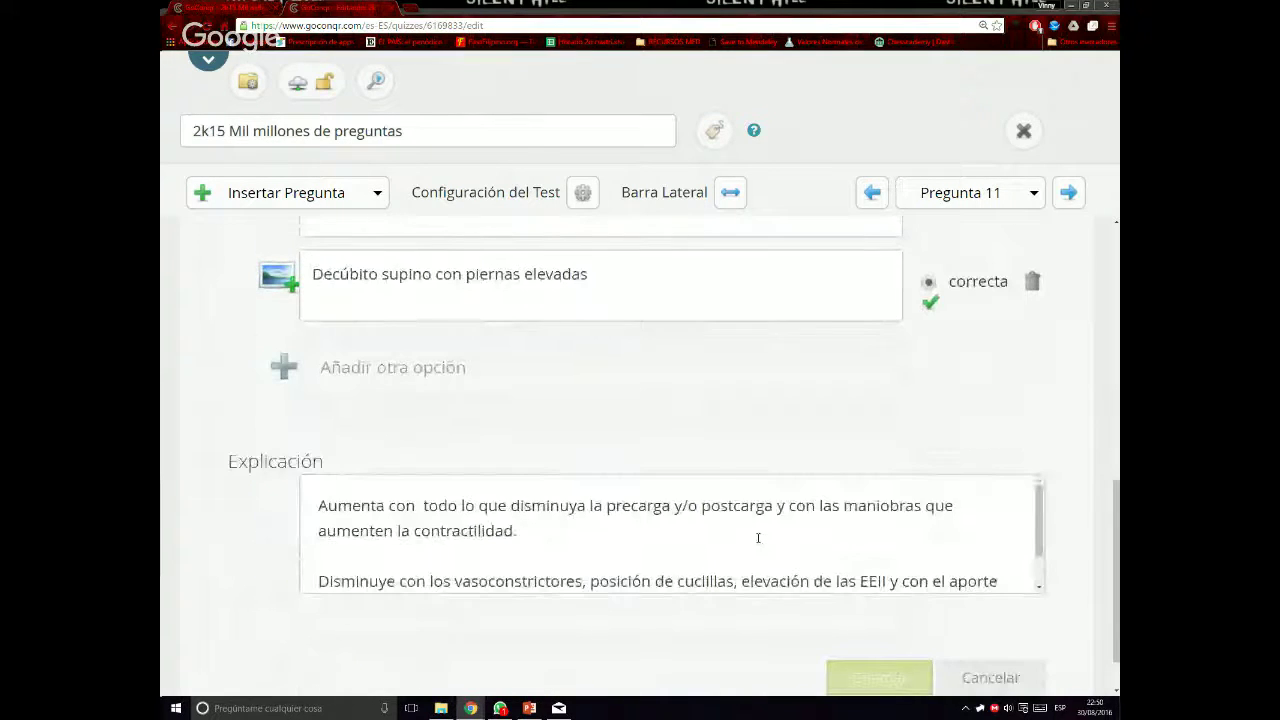
scroll(758, 538, up, 1)
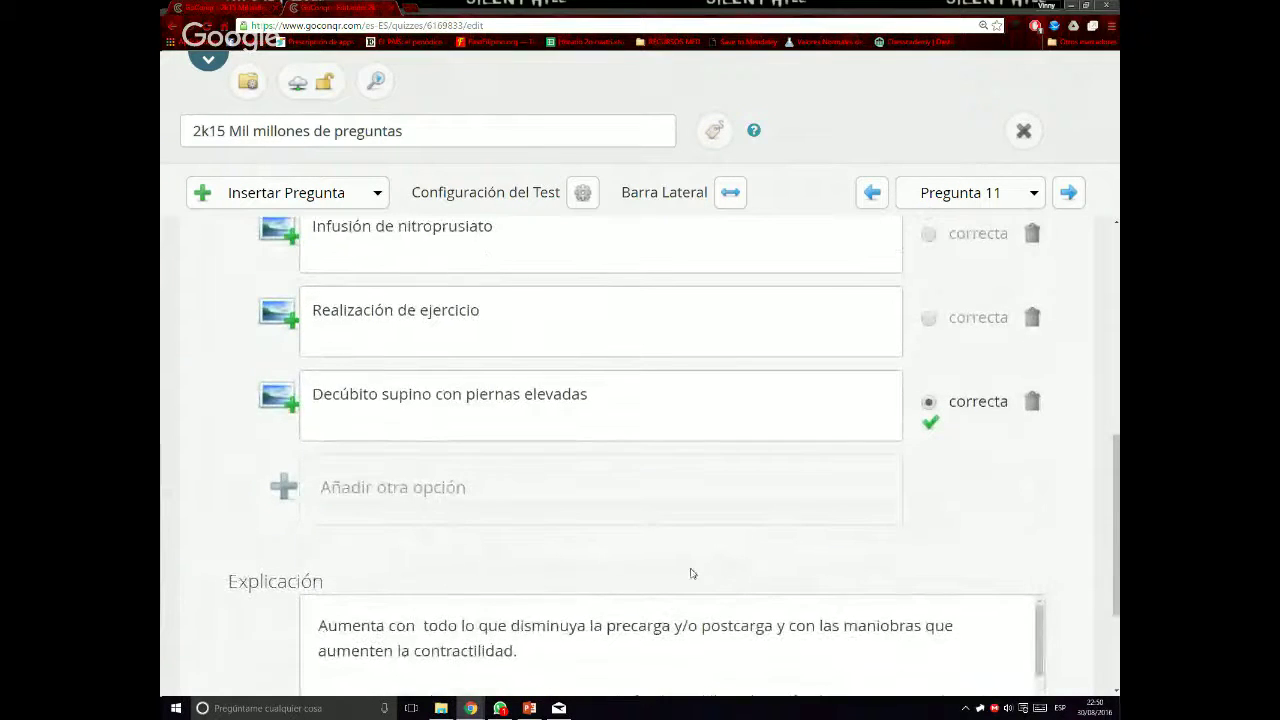
scroll(690, 573, down, 1)
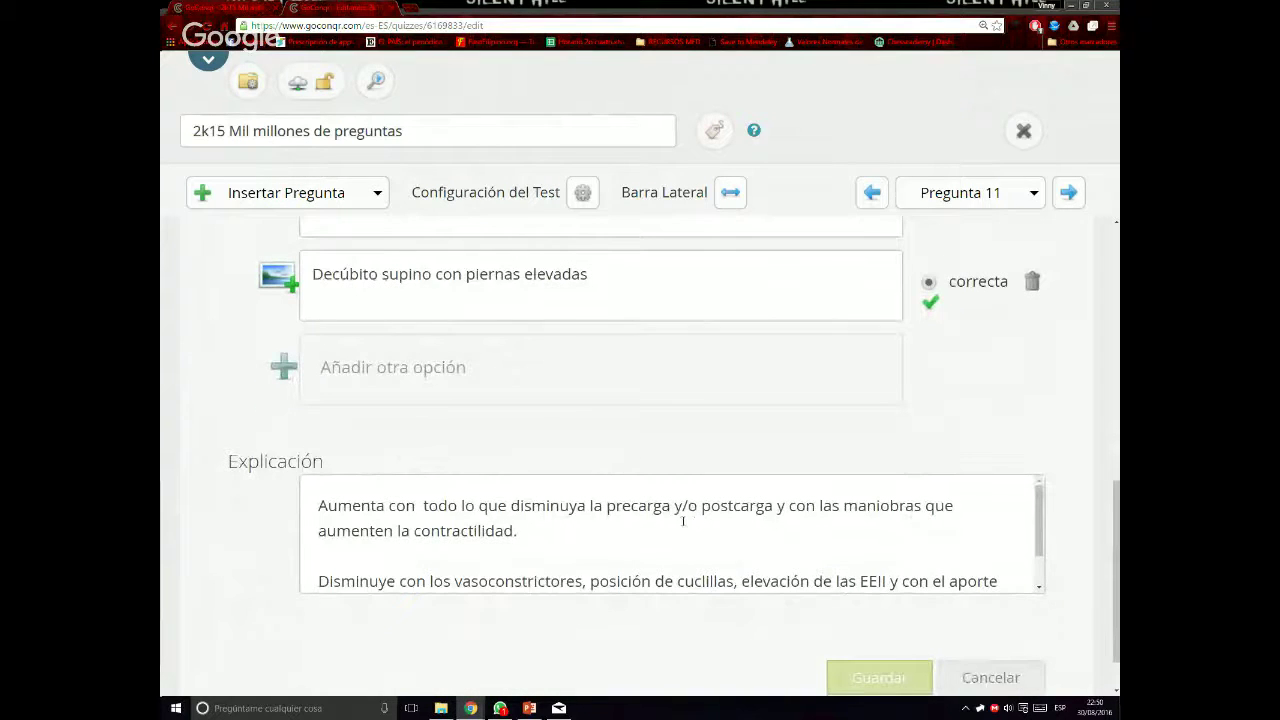
Return to the running quiz and advance from question 11 to question 12
click(240, 8)
scroll(488, 336, down, 5)
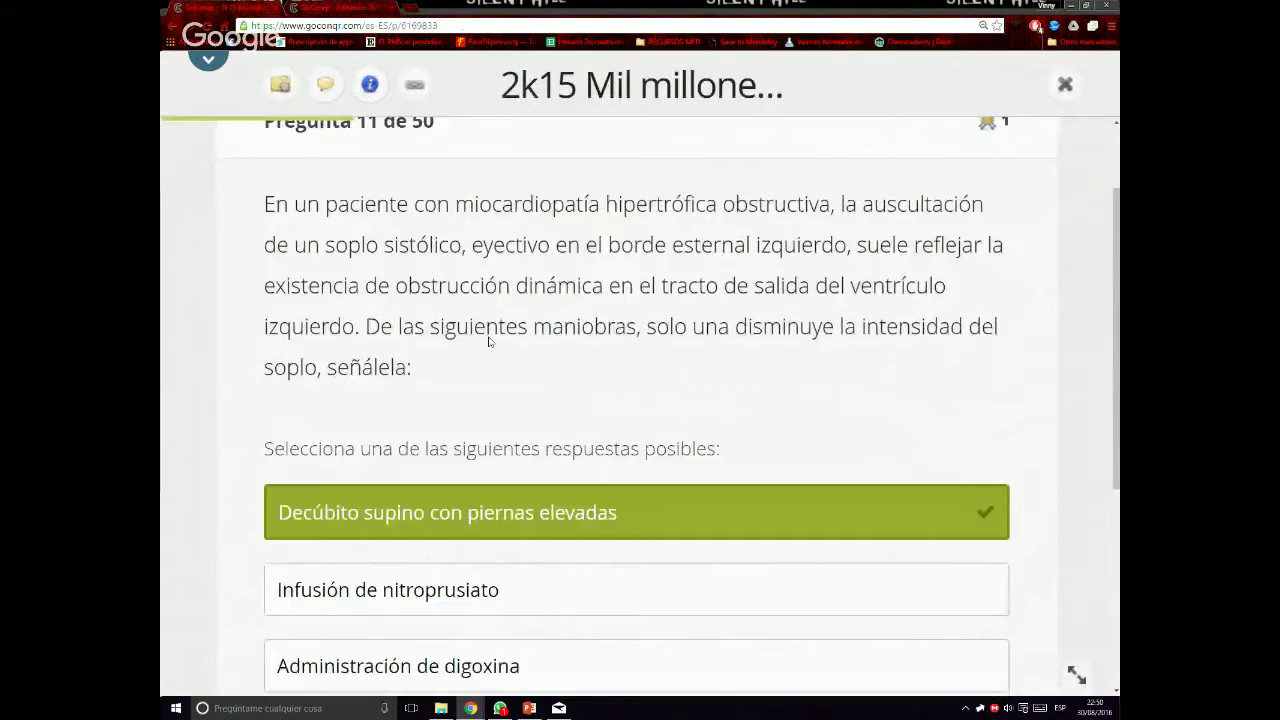
click(906, 594)
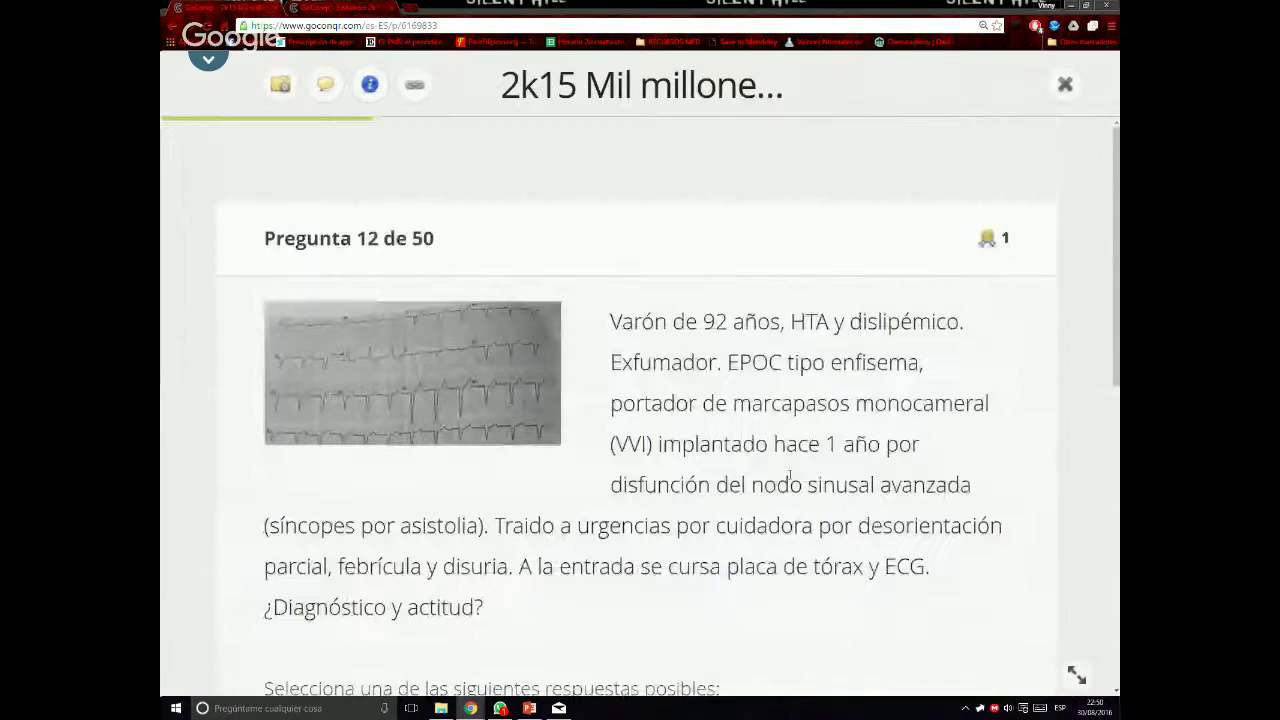
Read question 12 on the 92-year-old pacemaker patient and select "Marcapasos normofuncionante (QRS estimulado en bipolar). Centrarse en el estudio del motivo de consulta."
scroll(792, 470, down, 1)
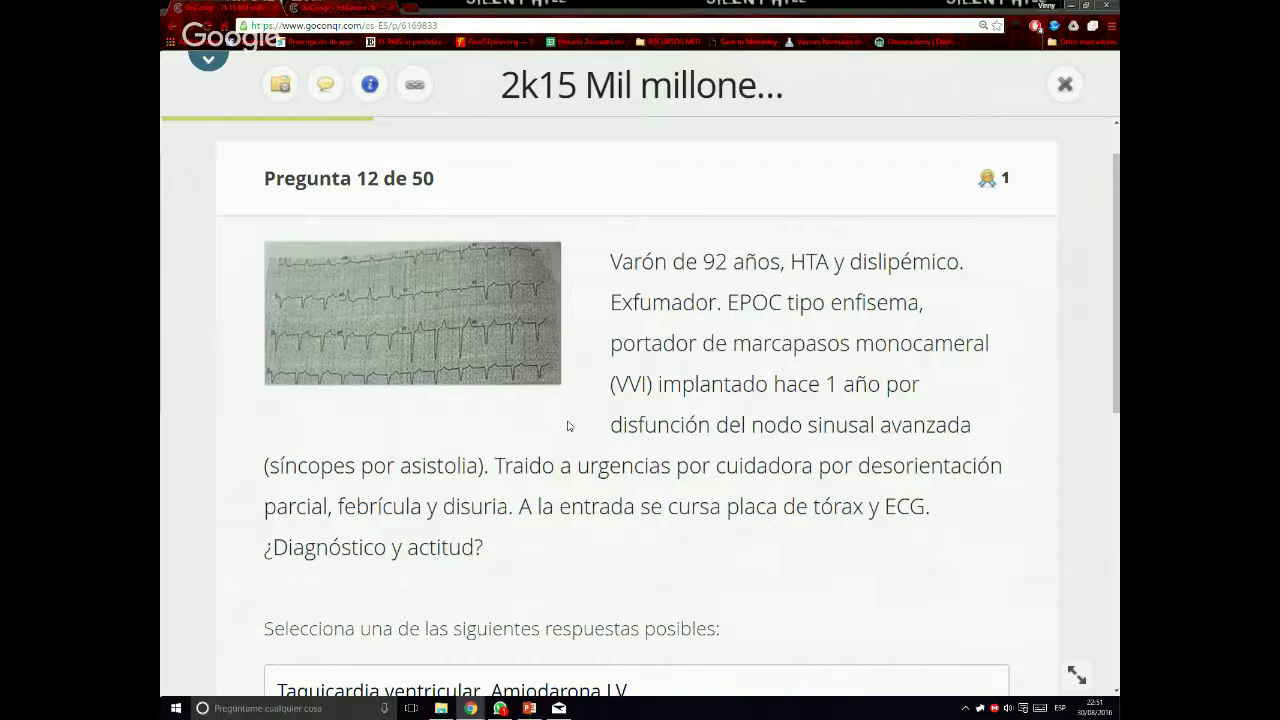
scroll(566, 428, down, 3)
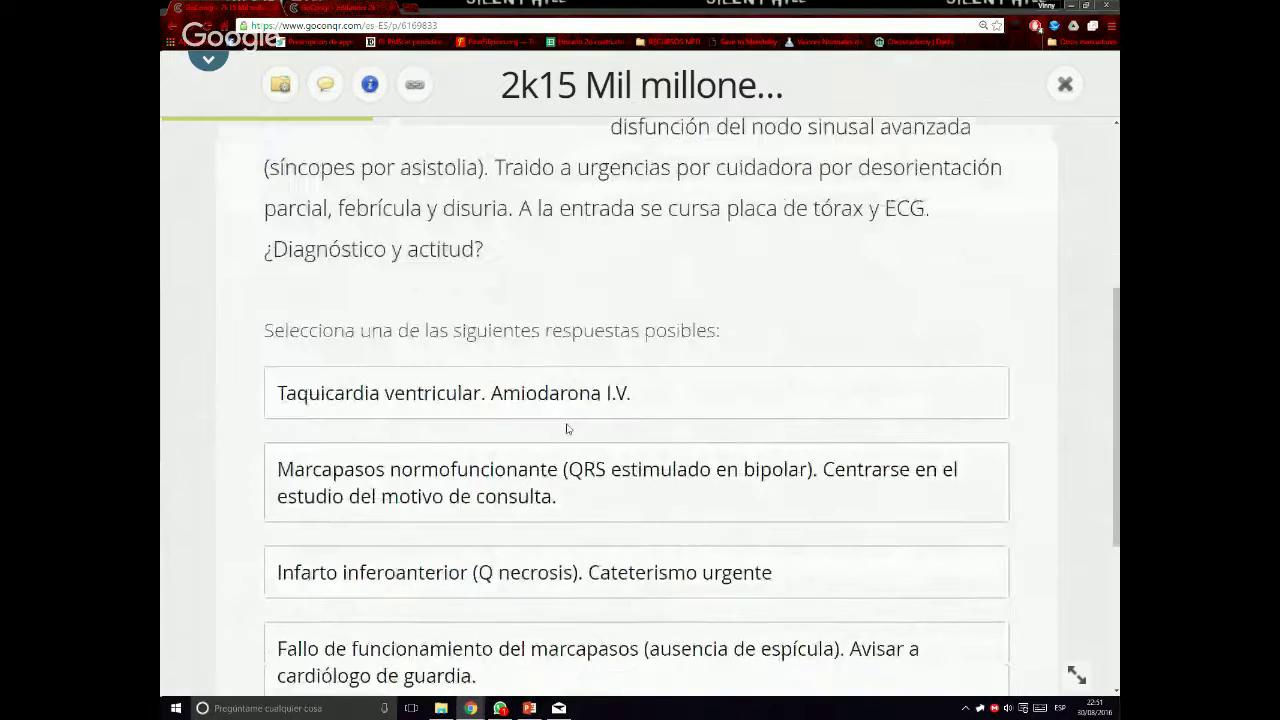
scroll(566, 428, down, 1)
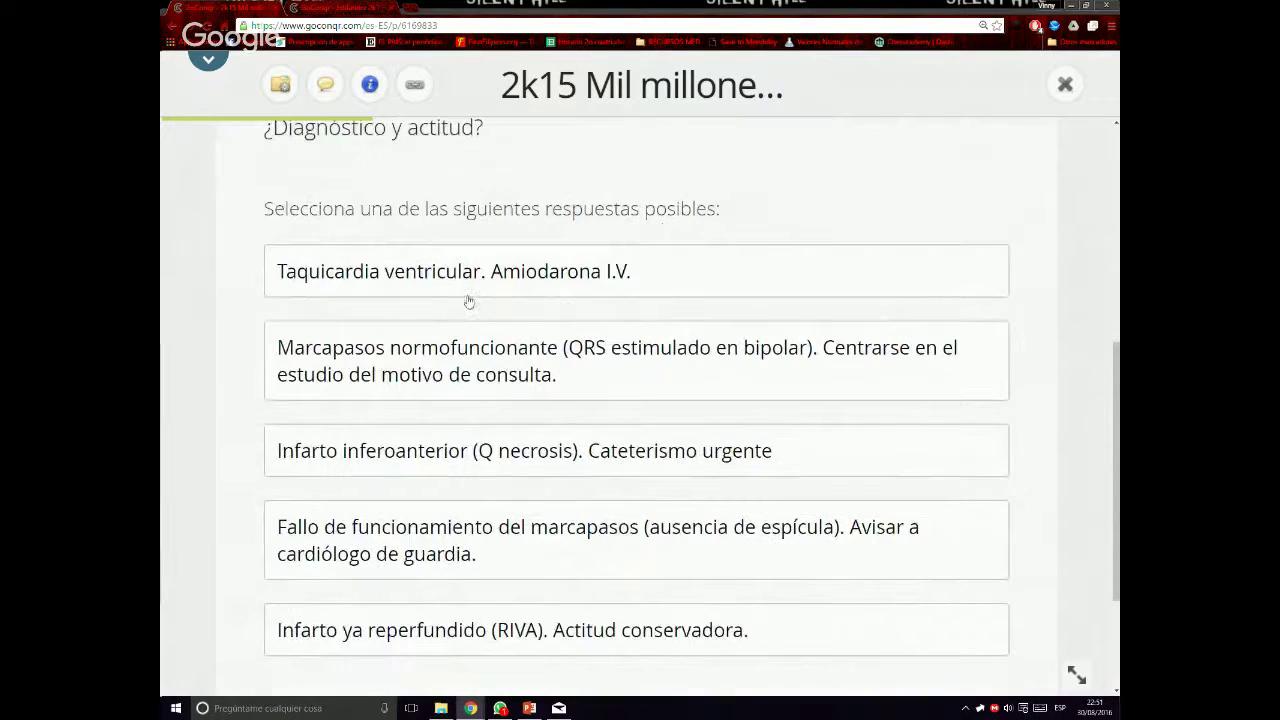
scroll(704, 289, down, 1)
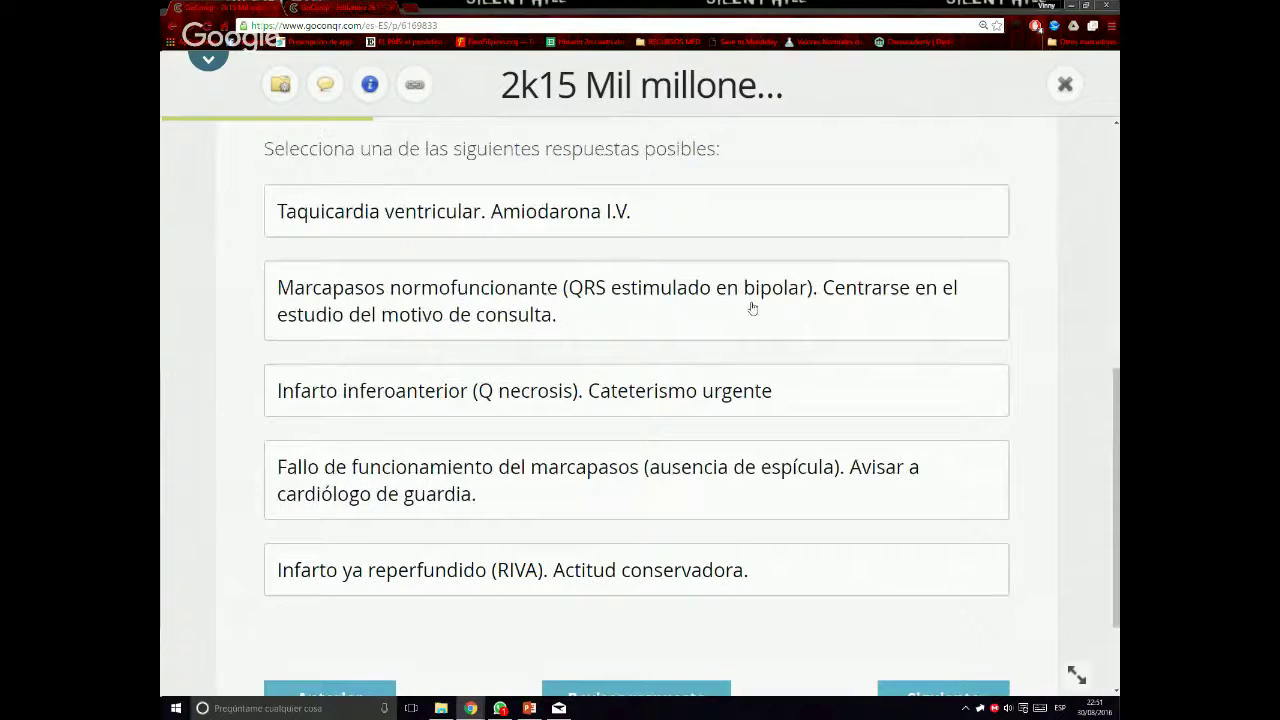
click(633, 323)
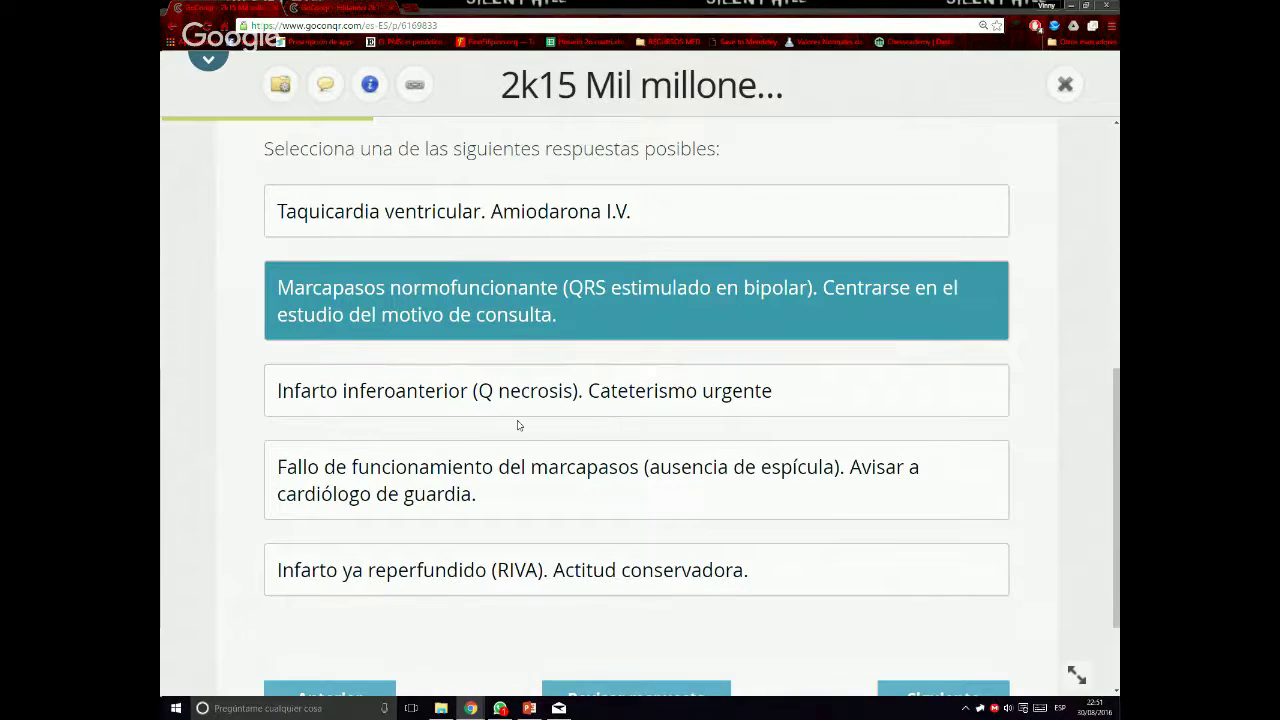
Review question 12's ECG, statement and remaining options, and check the selected answer
scroll(517, 425, up, 3)
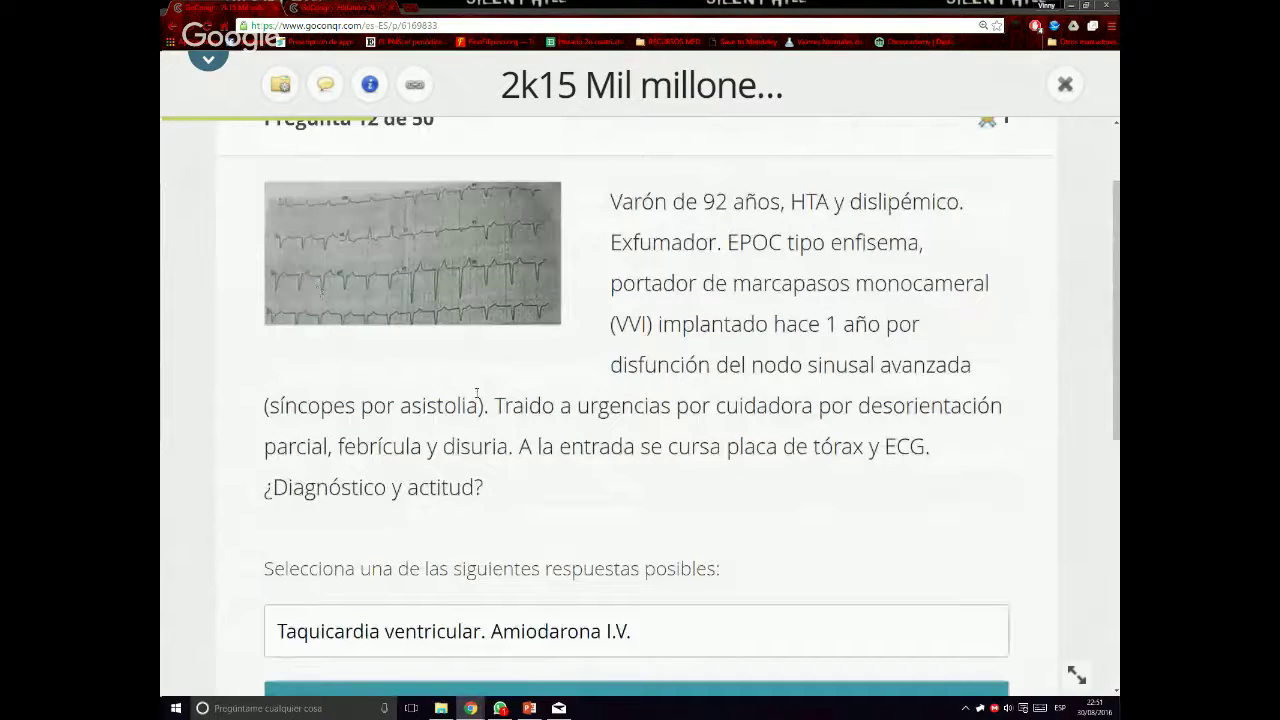
scroll(476, 392, down, 3)
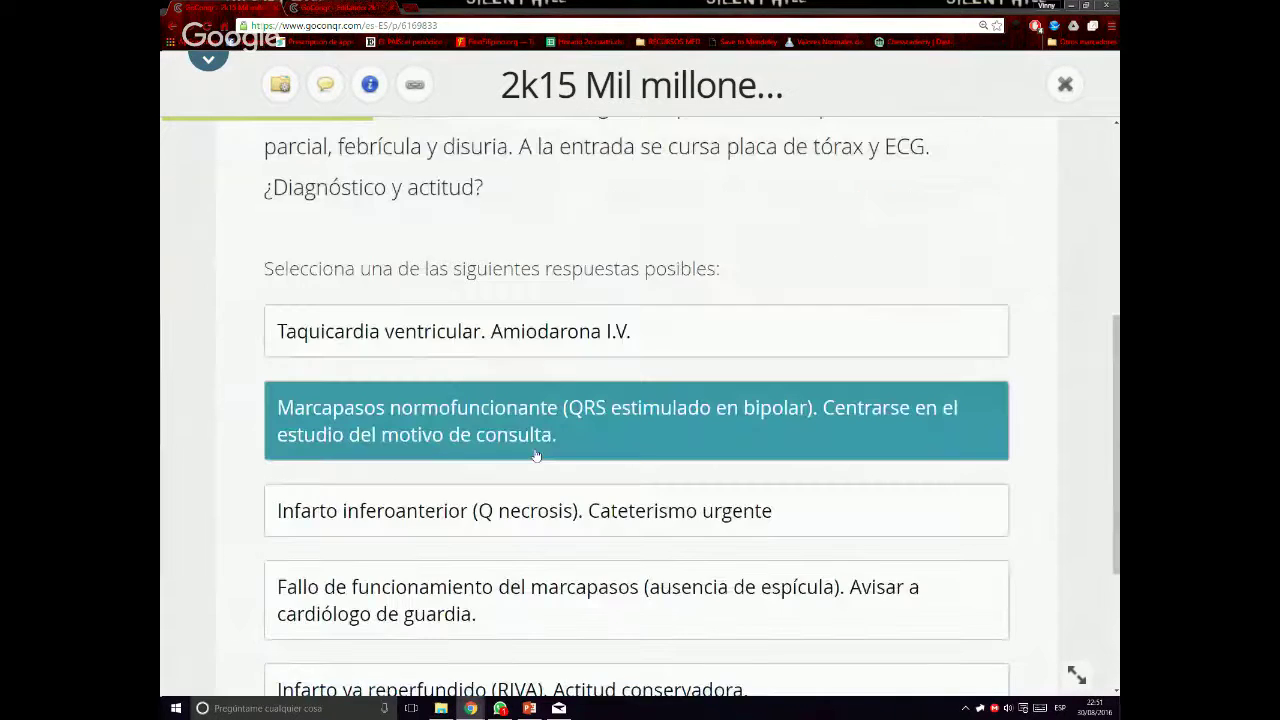
scroll(536, 456, down, 1)
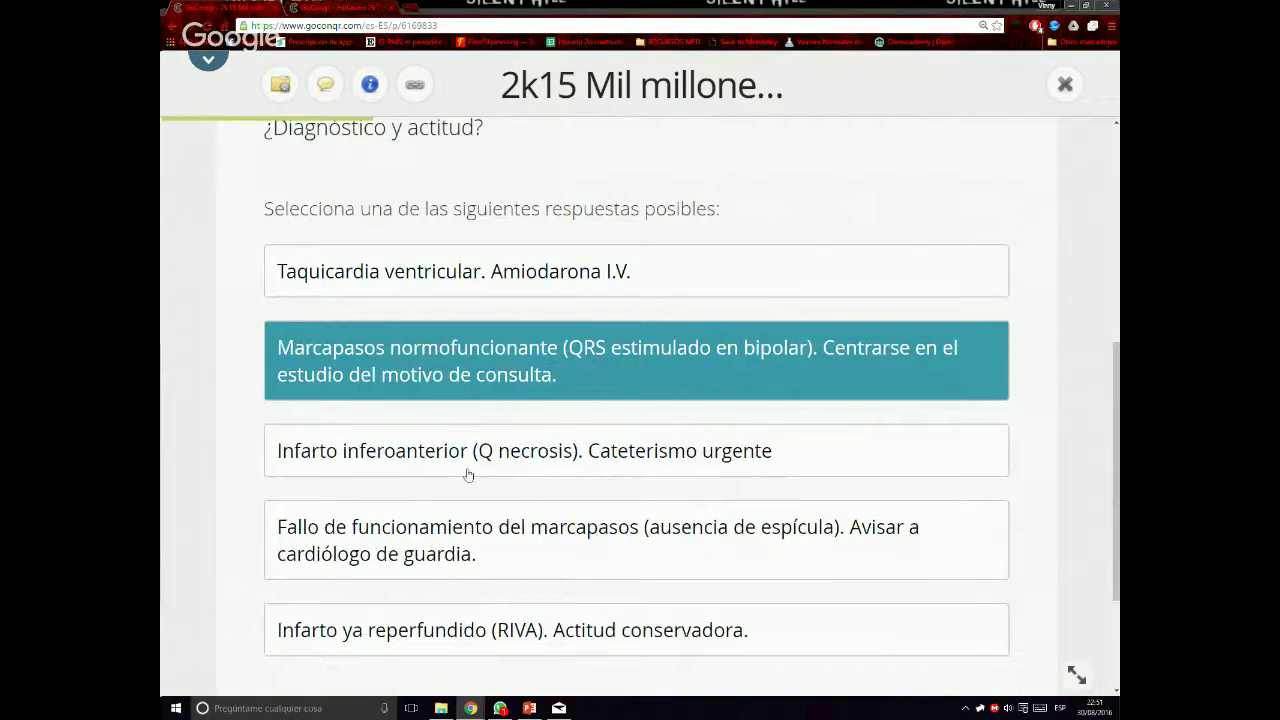
scroll(466, 475, up, 1)
scroll(464, 474, up, 3)
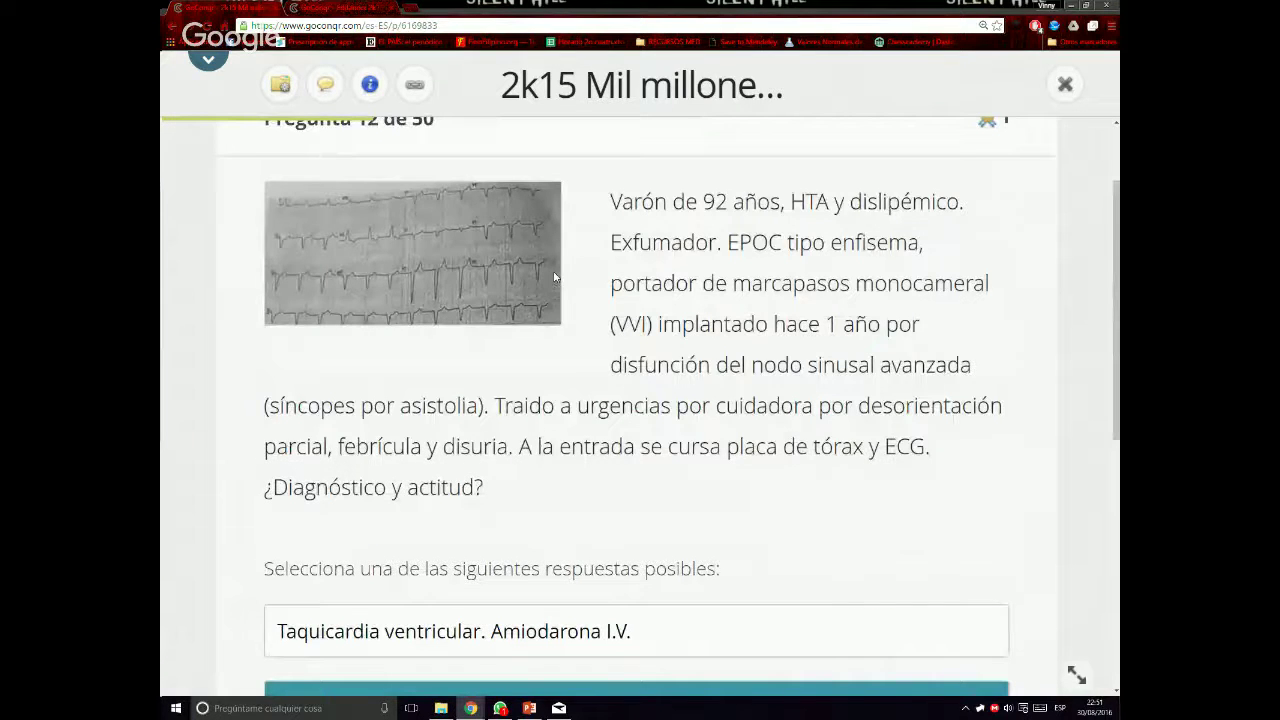
scroll(590, 438, down, 2)
scroll(590, 438, down, 3)
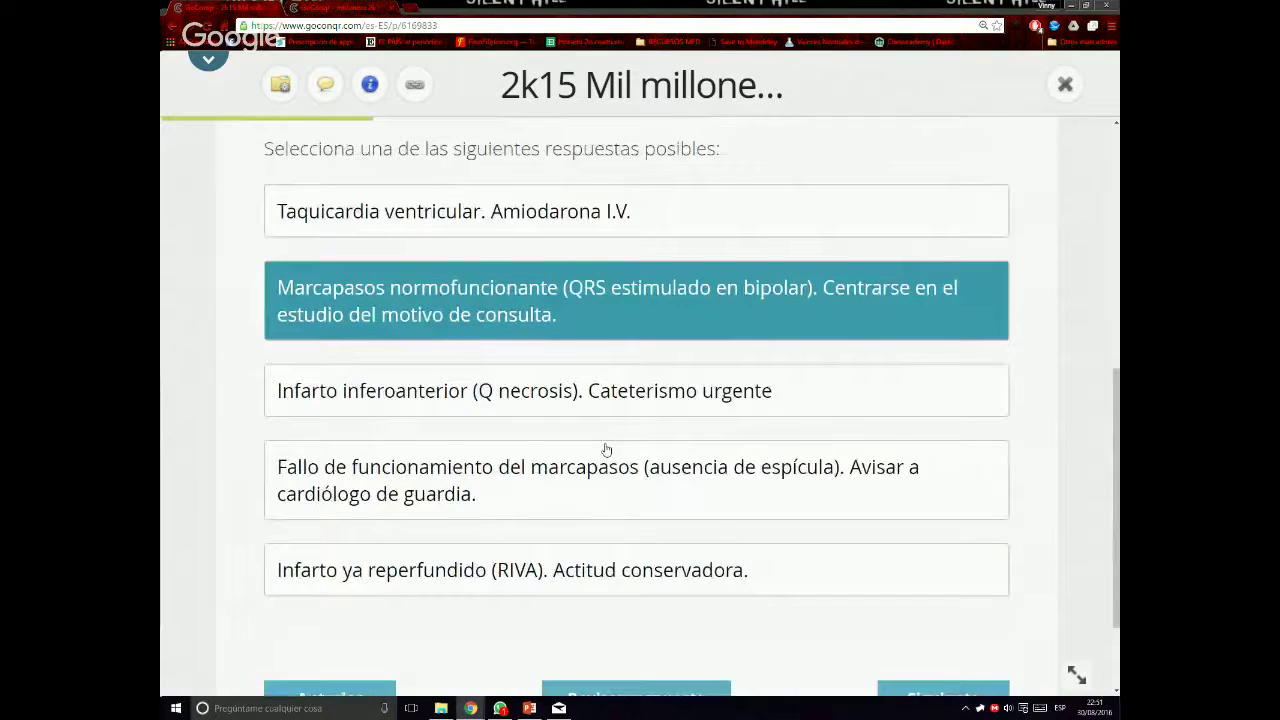
scroll(603, 450, down, 1)
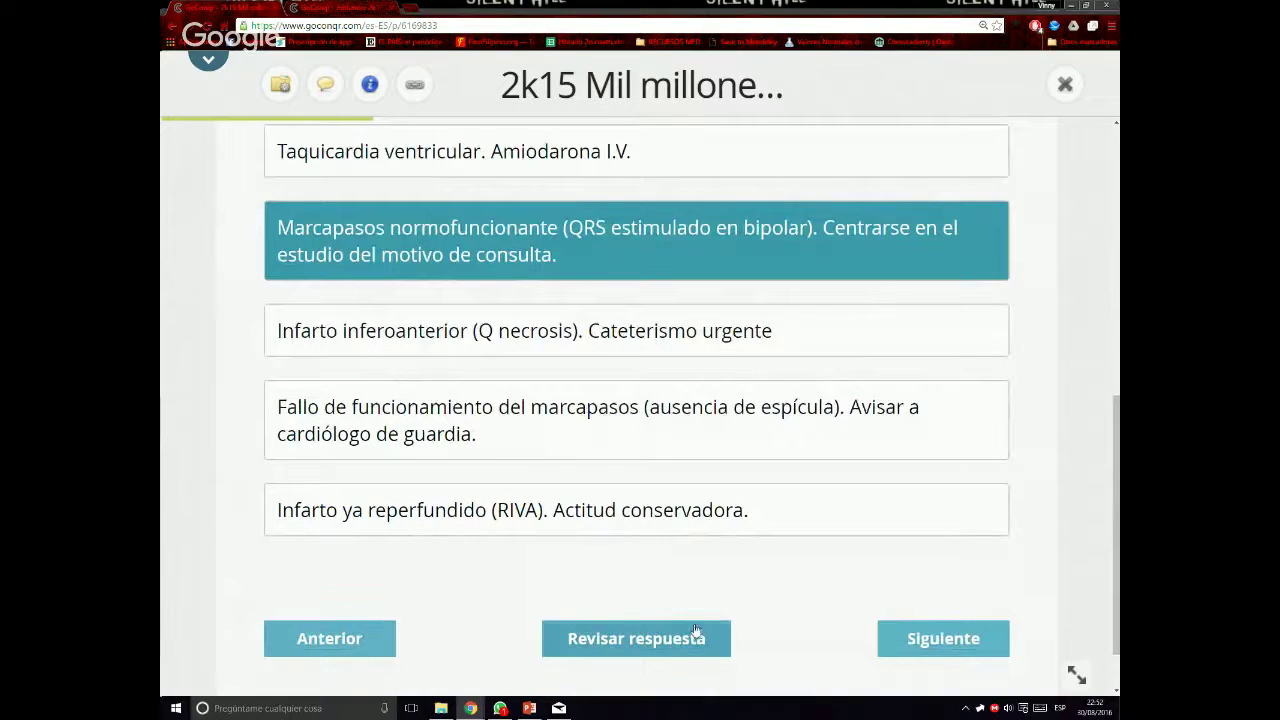
click(628, 643)
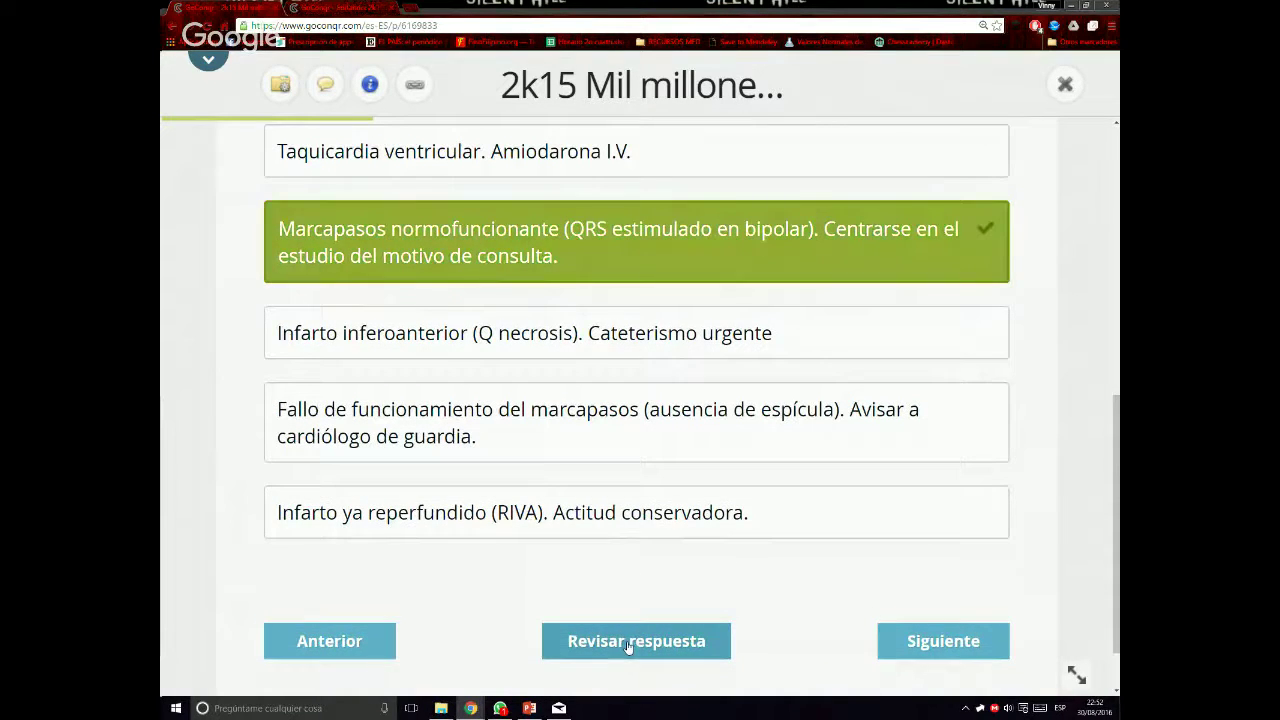
Advance to question 13 on the previous patient's treatment, answer it with "Ninguno de los anteriores", and check the answer
click(930, 645)
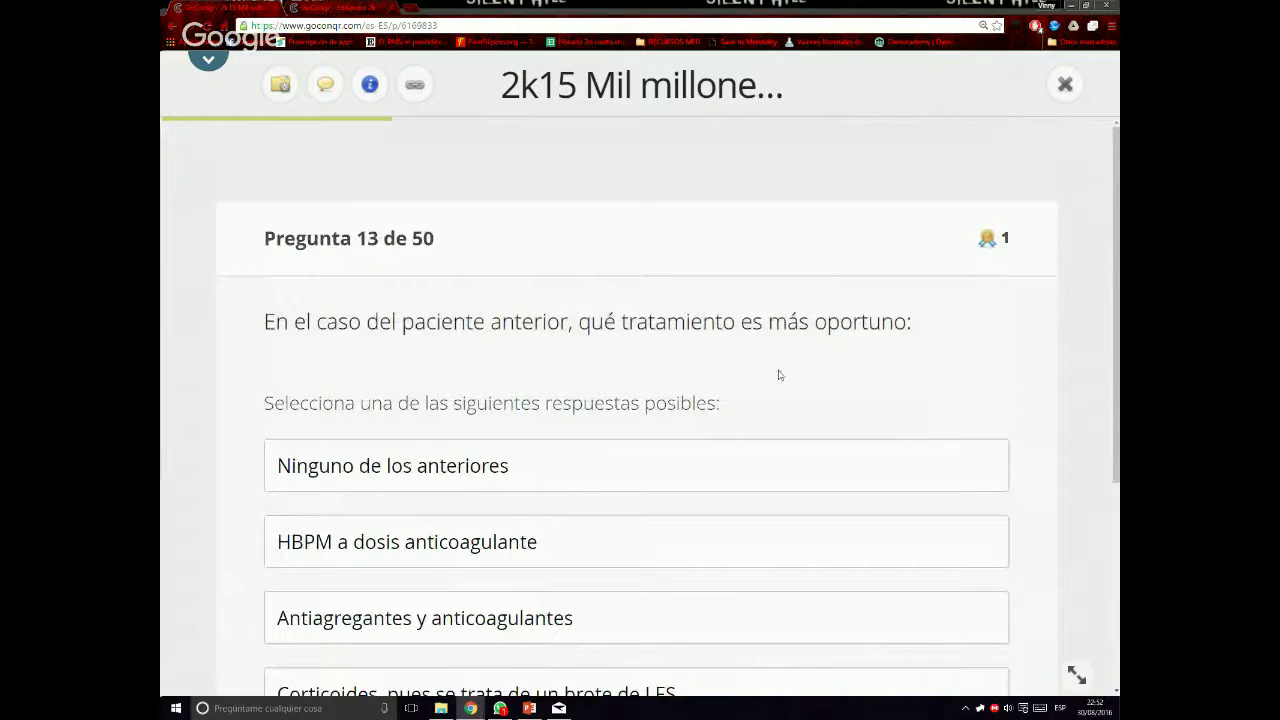
scroll(776, 378, down, 1)
scroll(778, 373, down, 2)
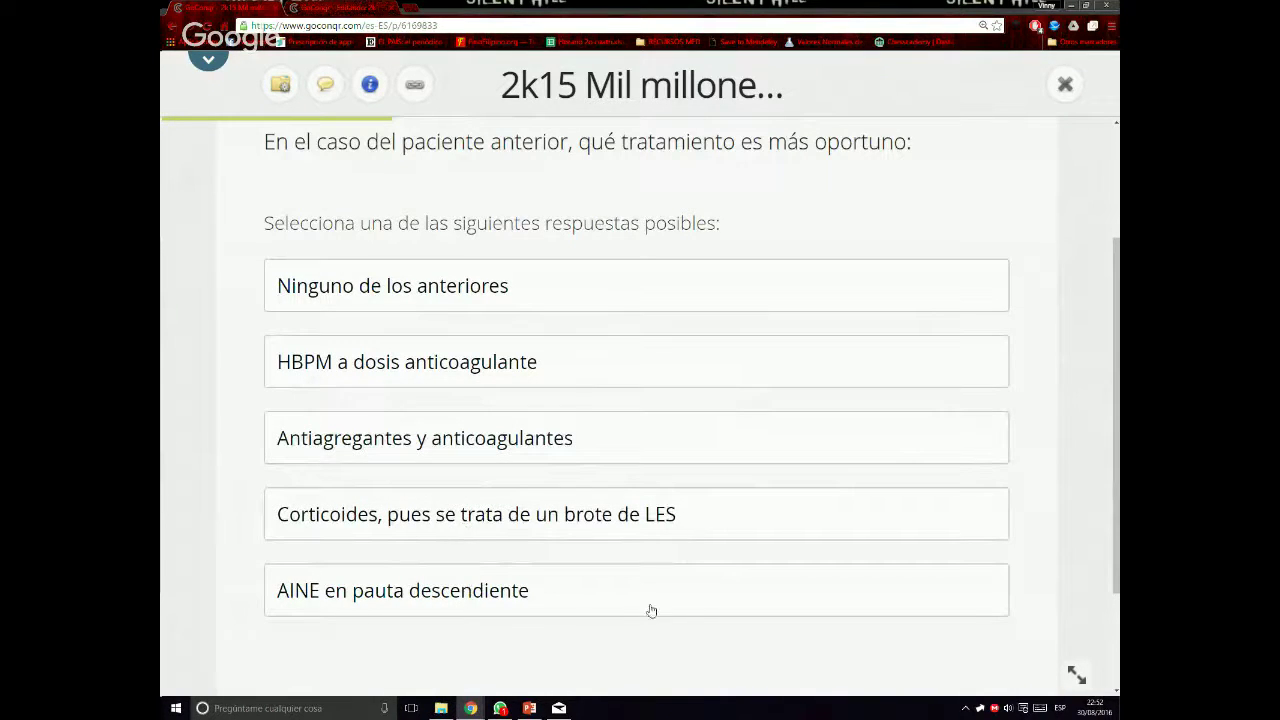
click(757, 300)
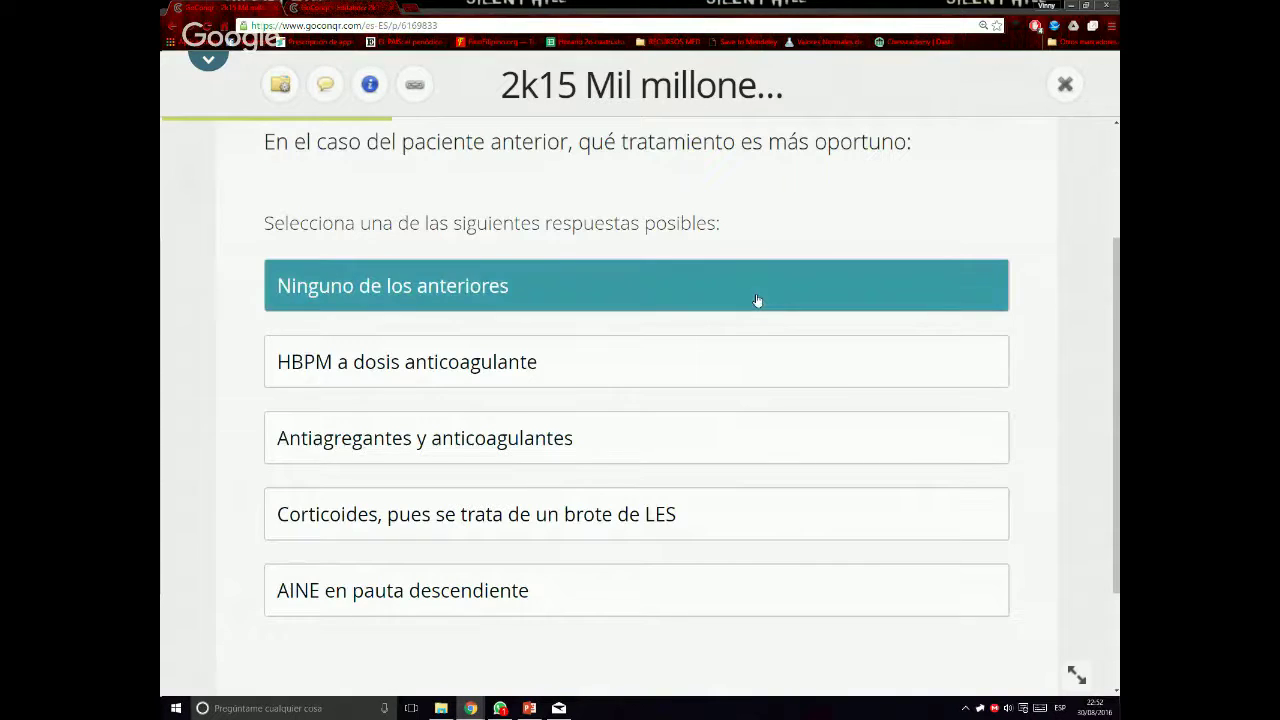
scroll(757, 300, down, 1)
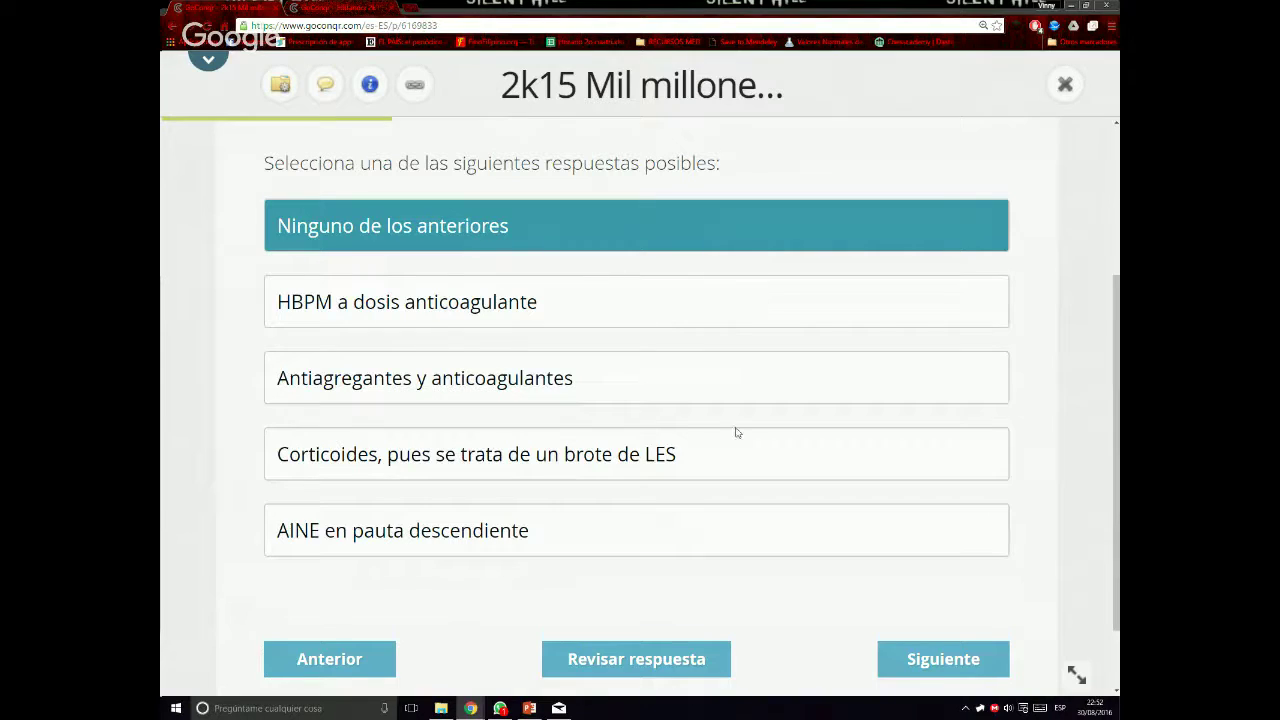
click(616, 657)
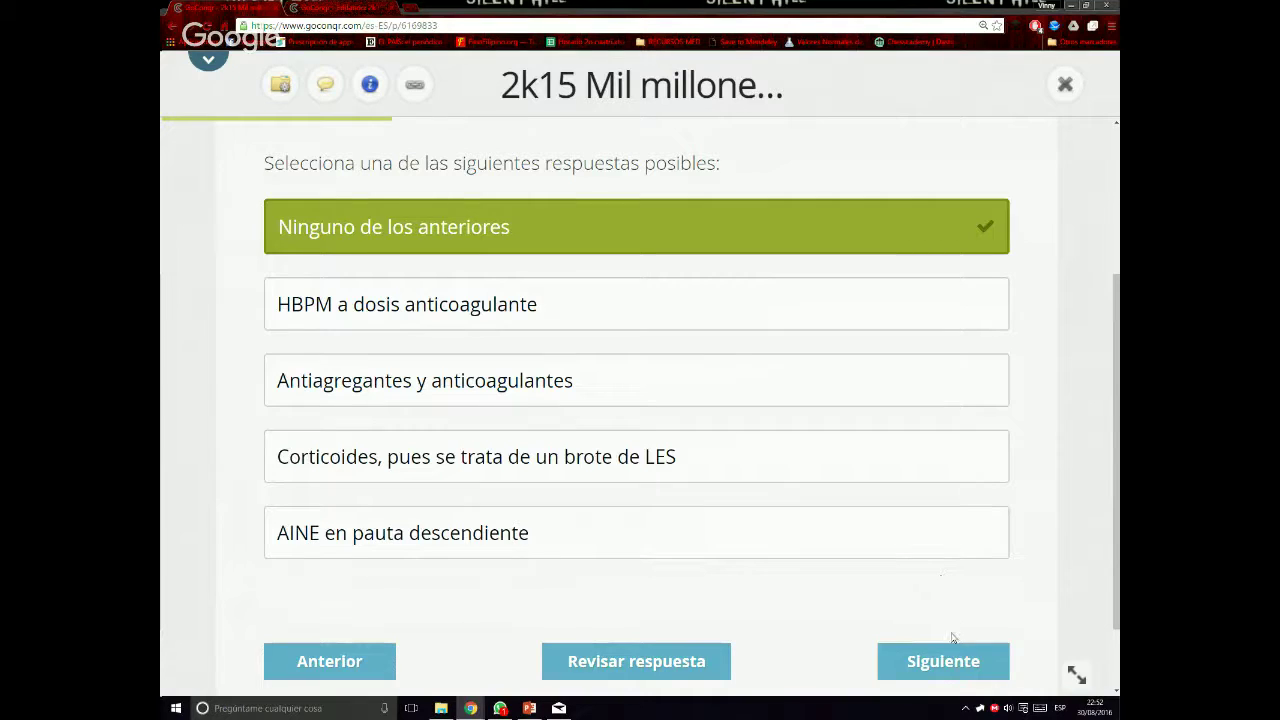
Advance to question 14 on negative T waves without pathology, answer it with "Todas las anteriores", and check the answer
click(945, 663)
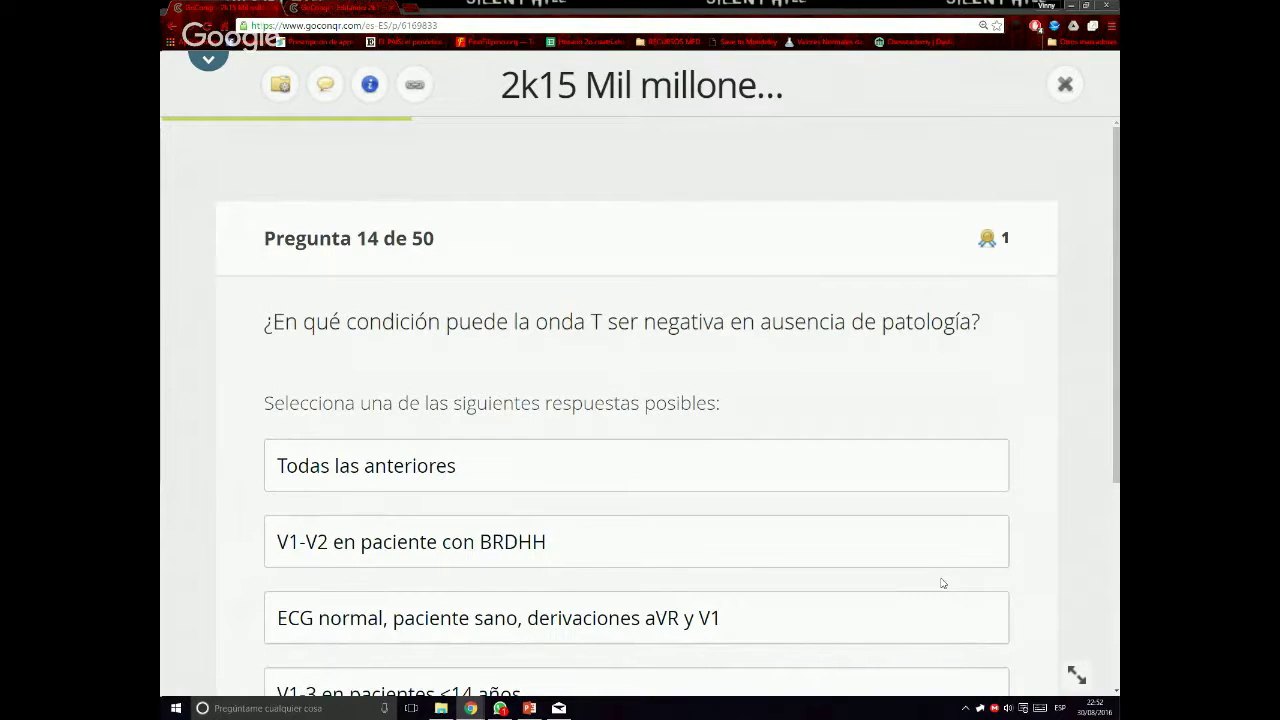
scroll(942, 584, down, 2)
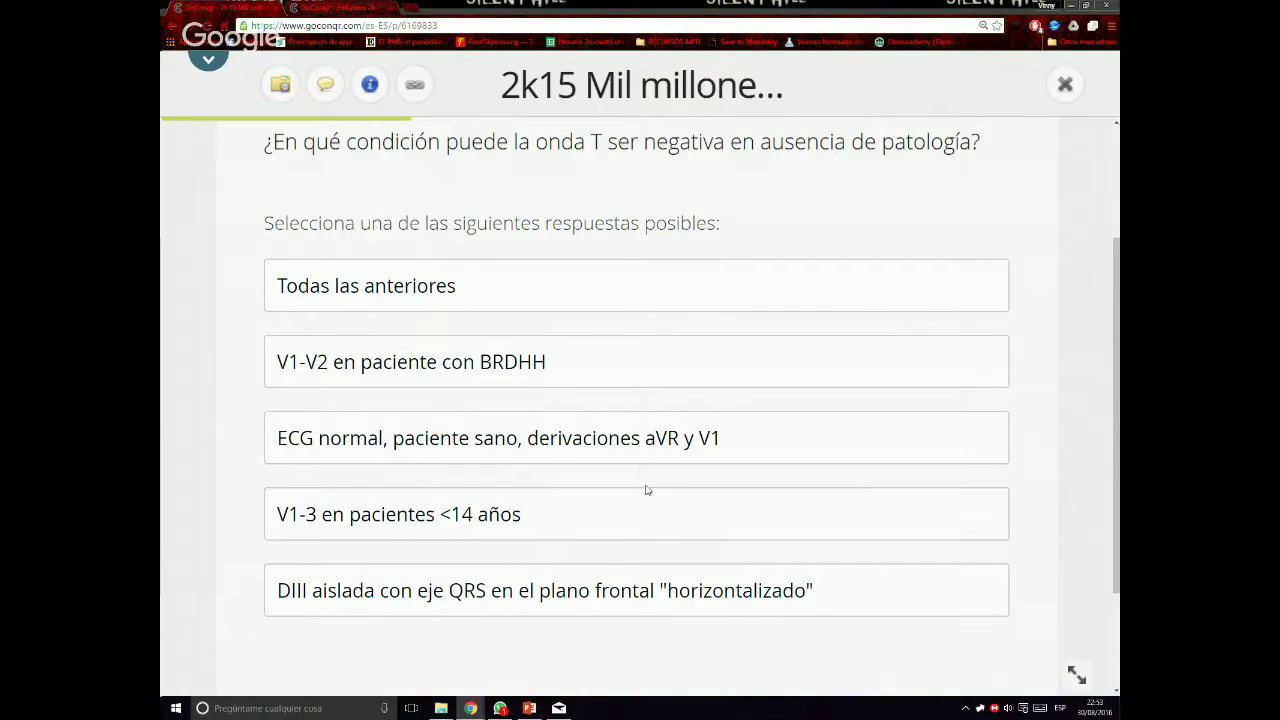
scroll(646, 490, up, 1)
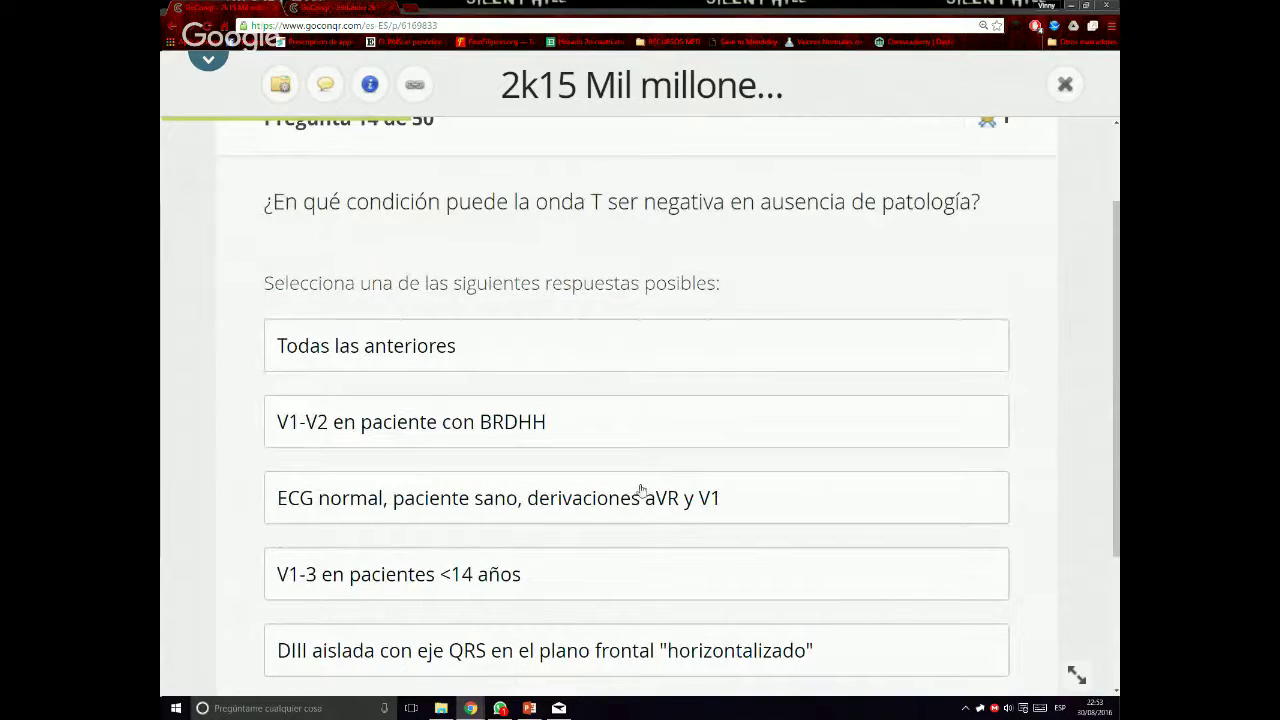
click(477, 366)
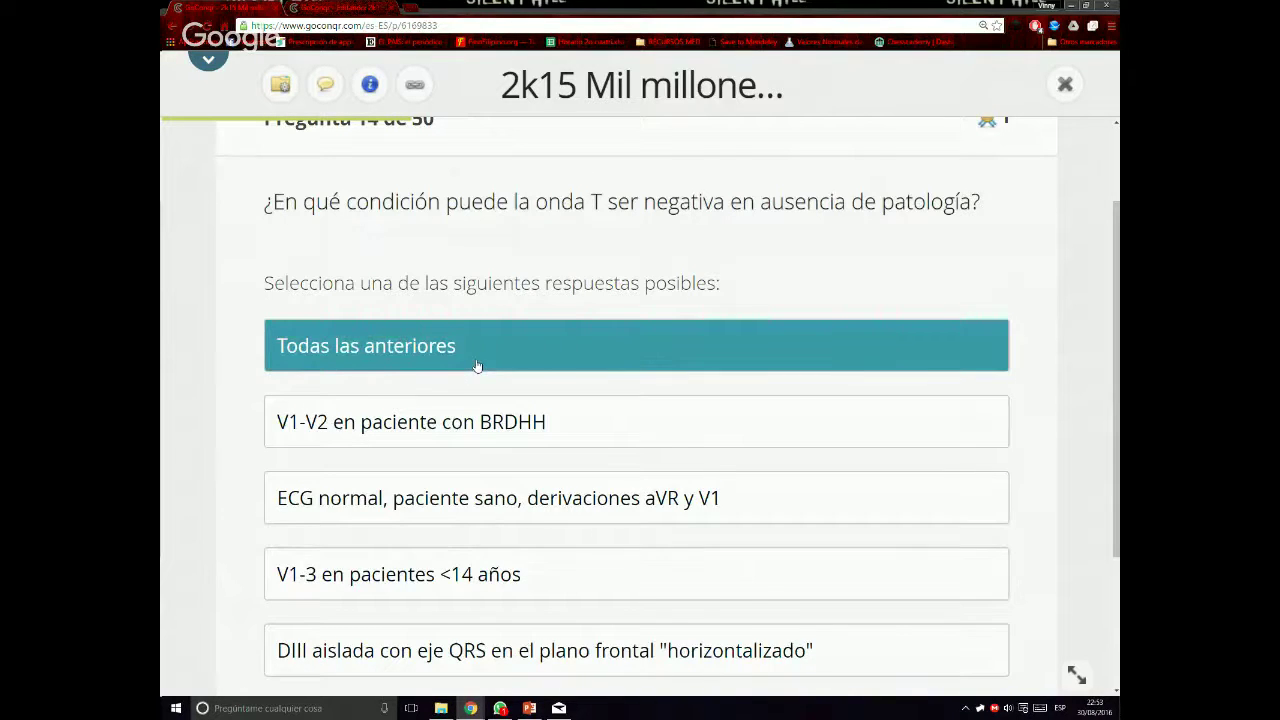
scroll(477, 366, down, 1)
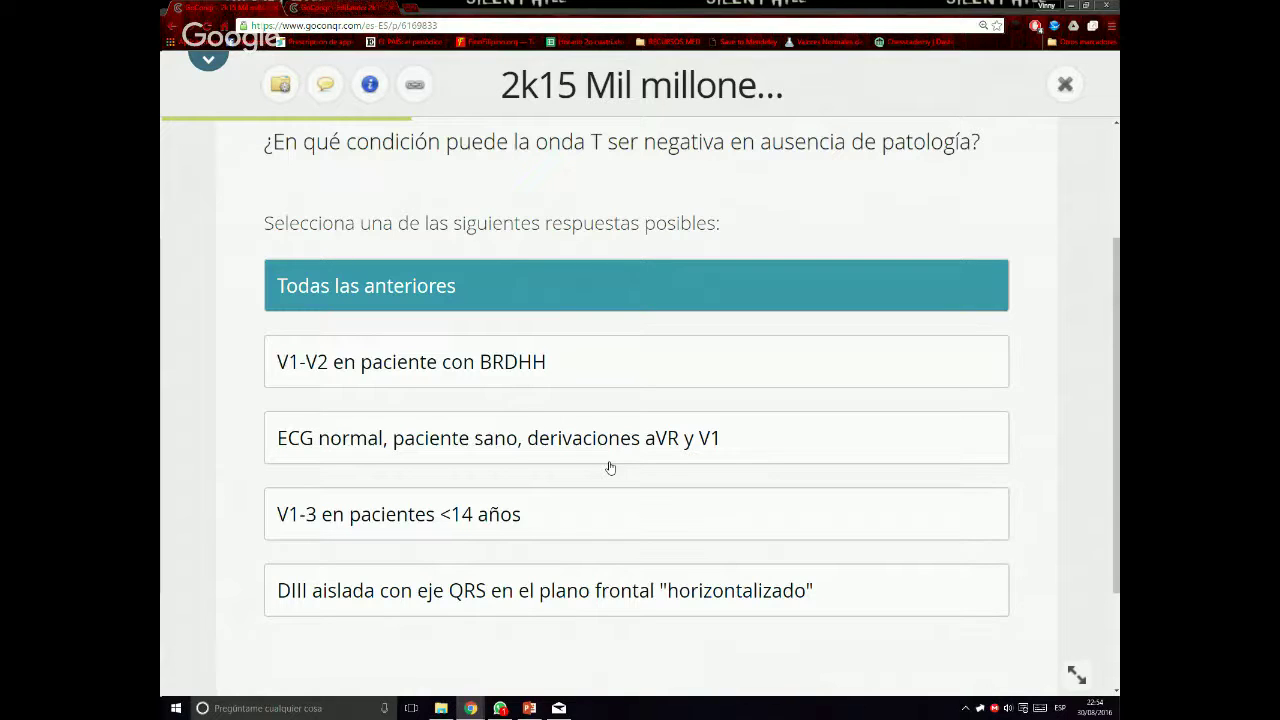
scroll(600, 450, down, 2)
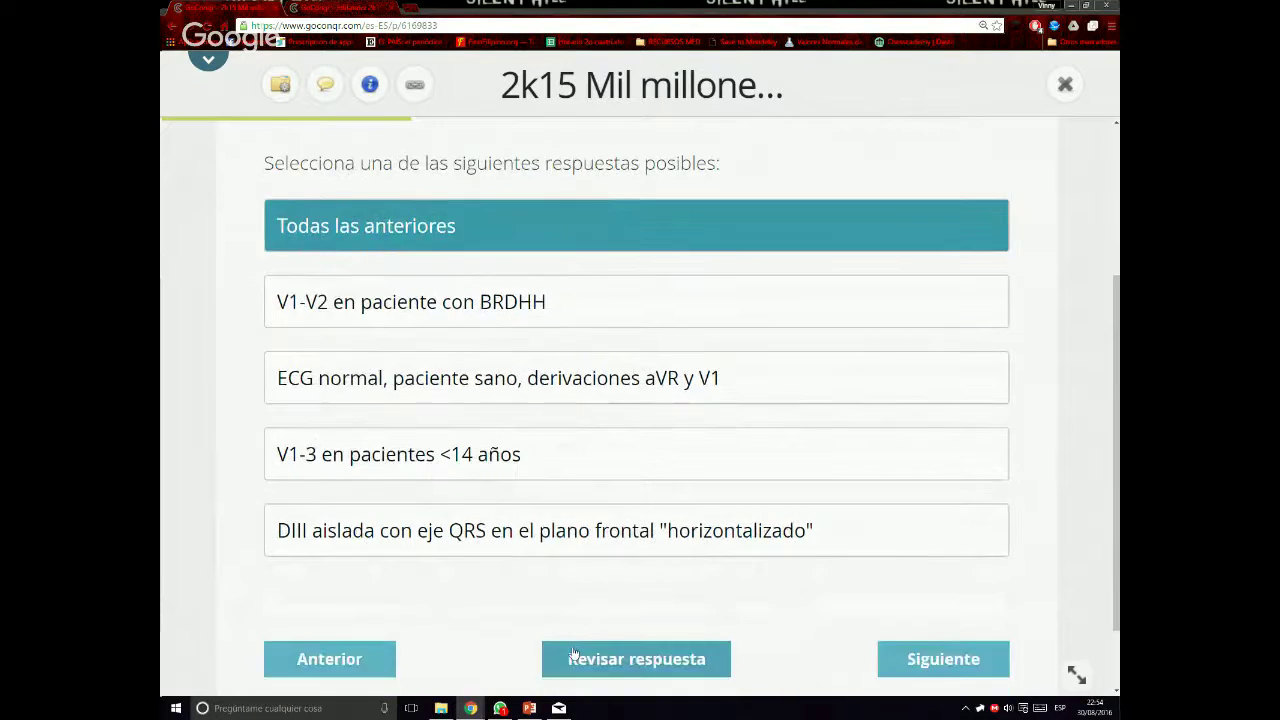
click(570, 662)
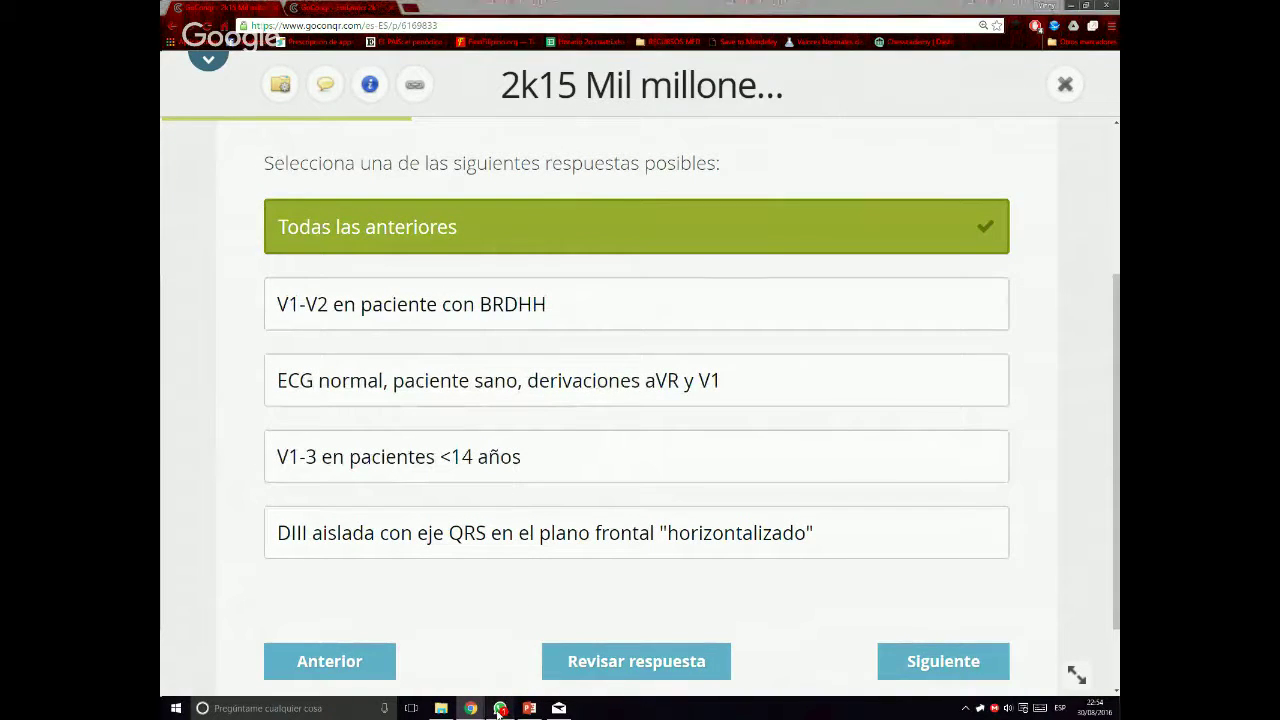
Glance at WhatsApp, return to the quiz, and reread question 14's statement and answer options
click(500, 709)
click(501, 709)
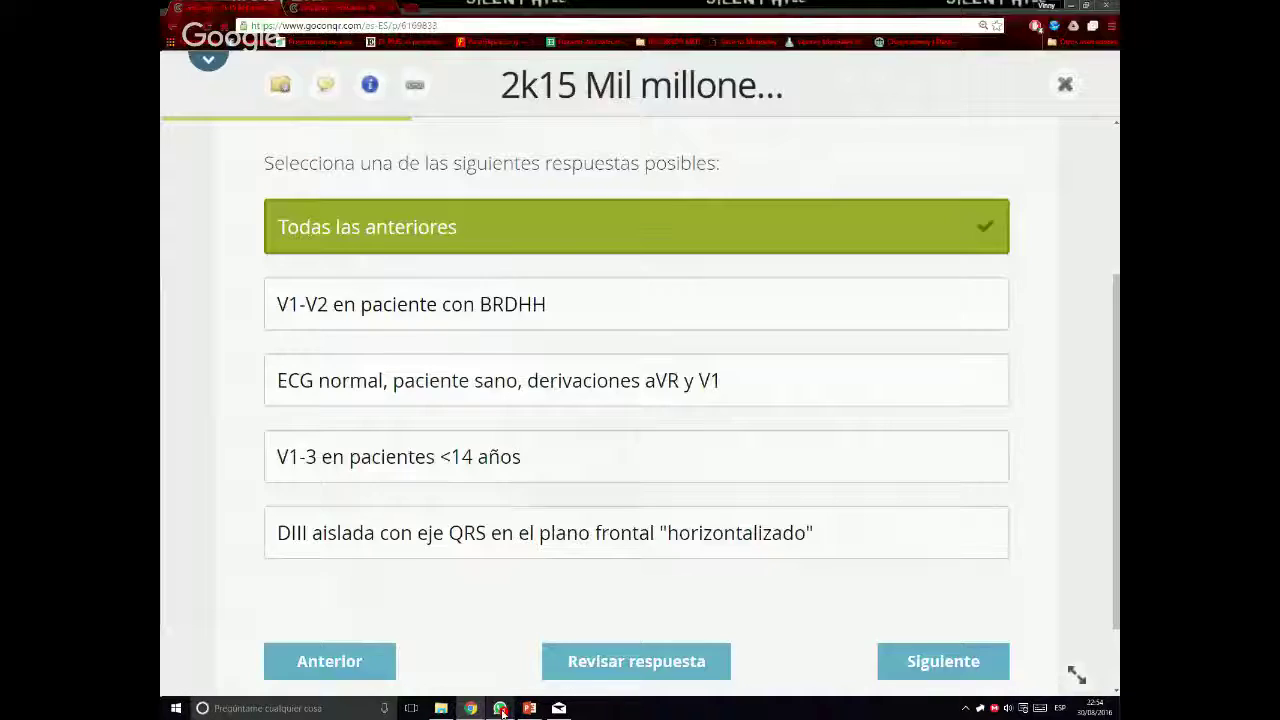
scroll(480, 640, up, 1)
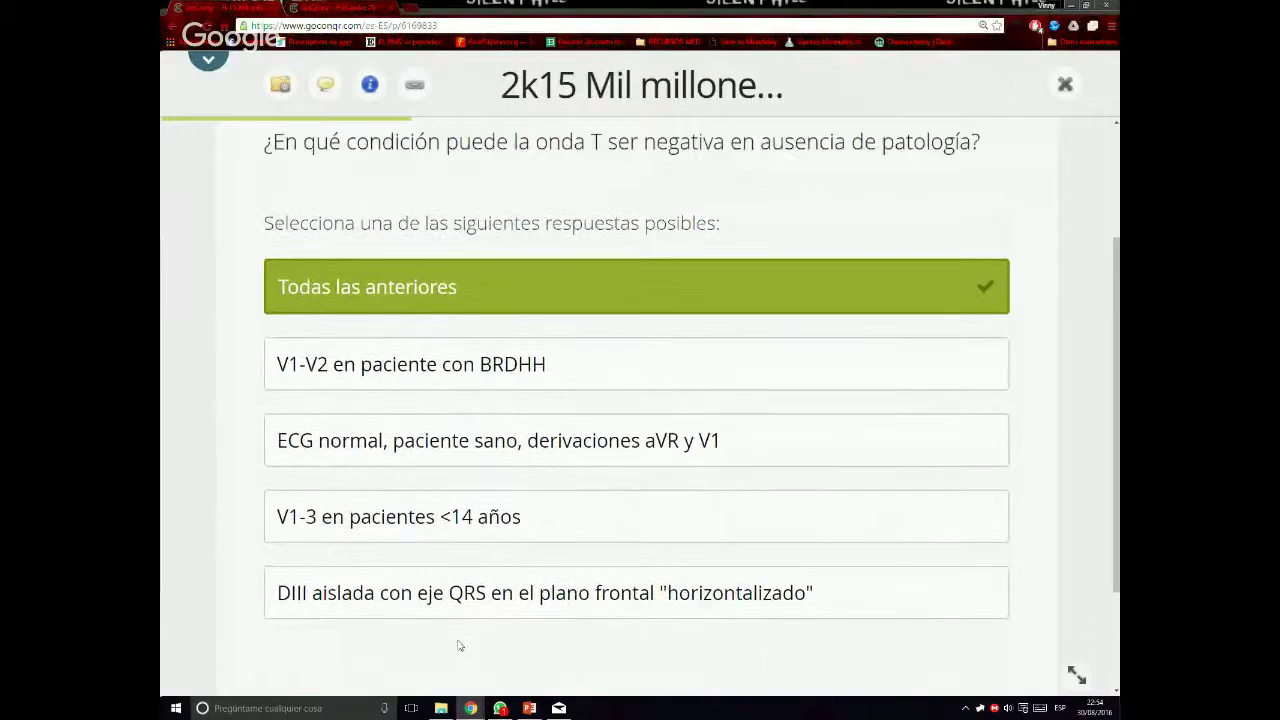
scroll(454, 604, down, 1)
scroll(457, 597, up, 3)
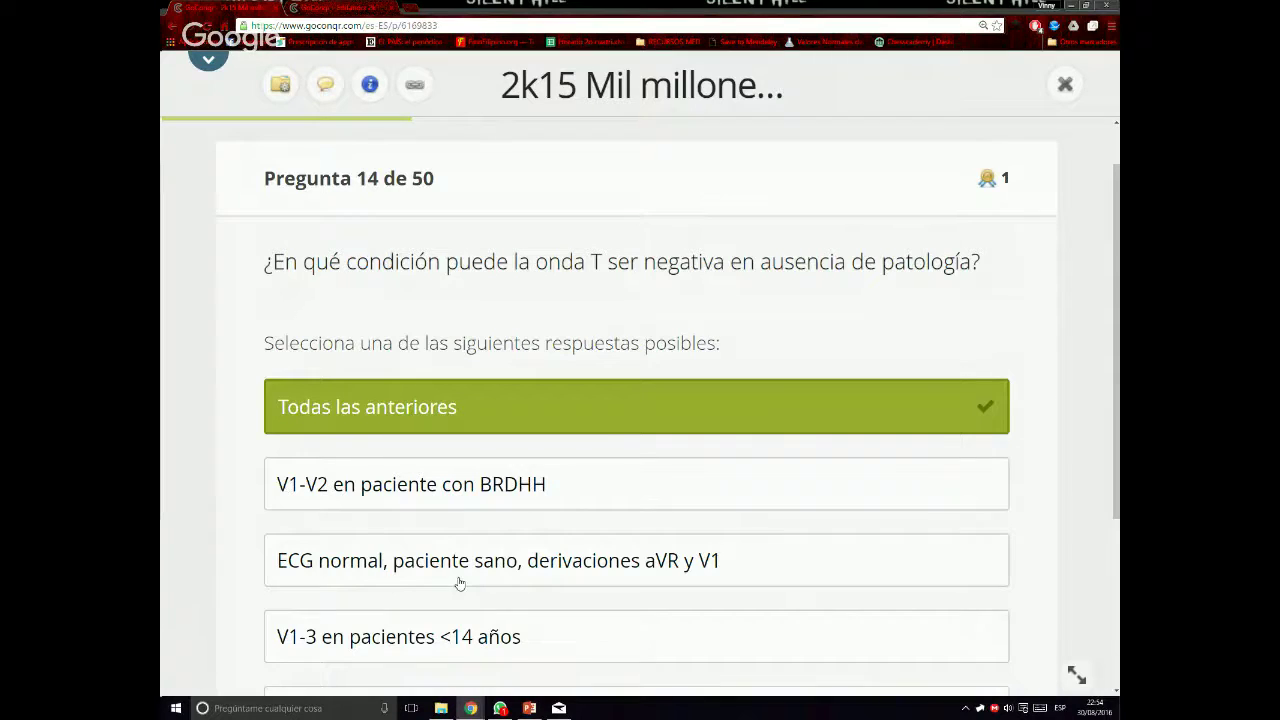
Review the remaining answer options of question 14 on negative T waves without pathology
scroll(459, 583, down, 1)
scroll(457, 584, down, 1)
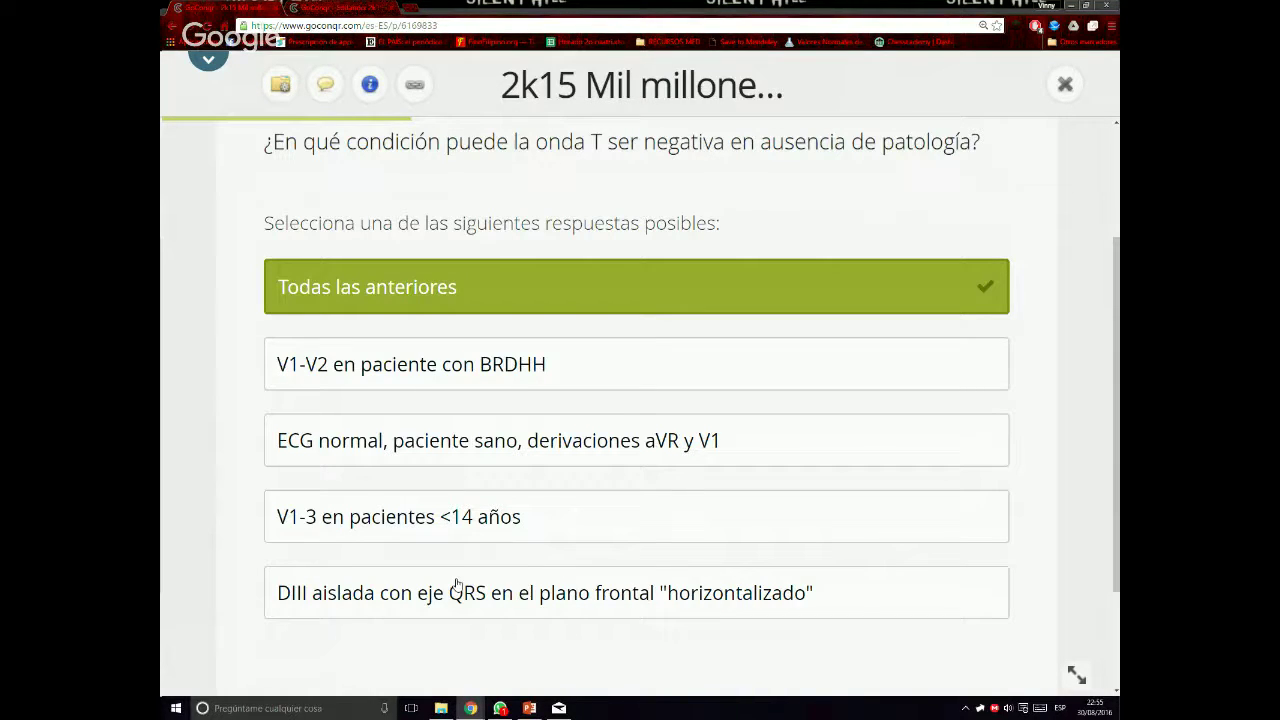
right_click(513, 424)
scroll(658, 319, down, 1)
scroll(658, 319, down, 1)
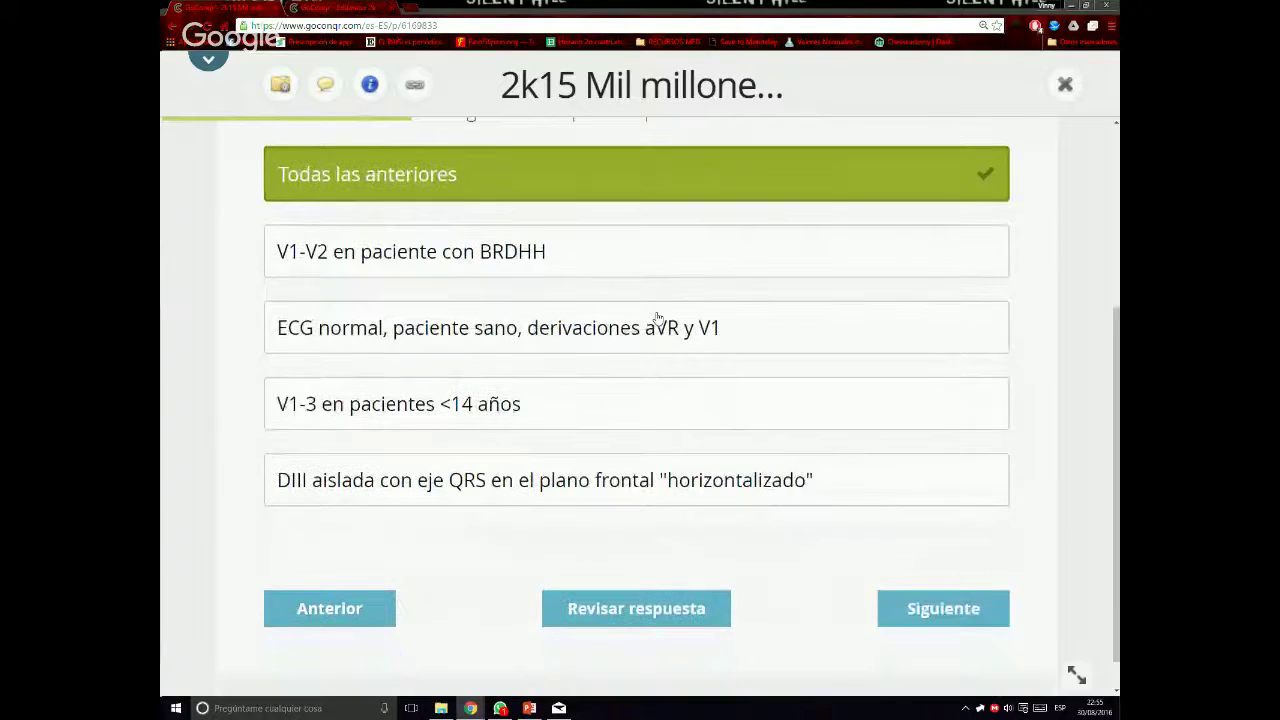
scroll(657, 318, up, 1)
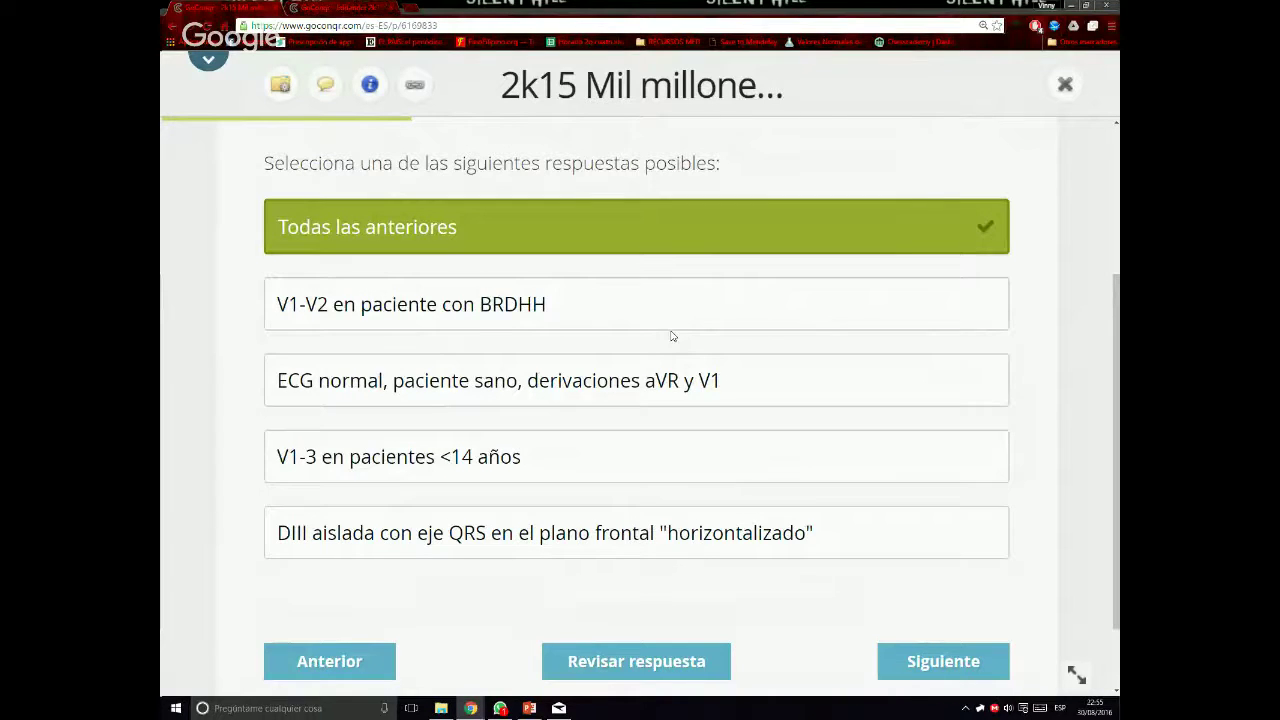
scroll(670, 335, down, 1)
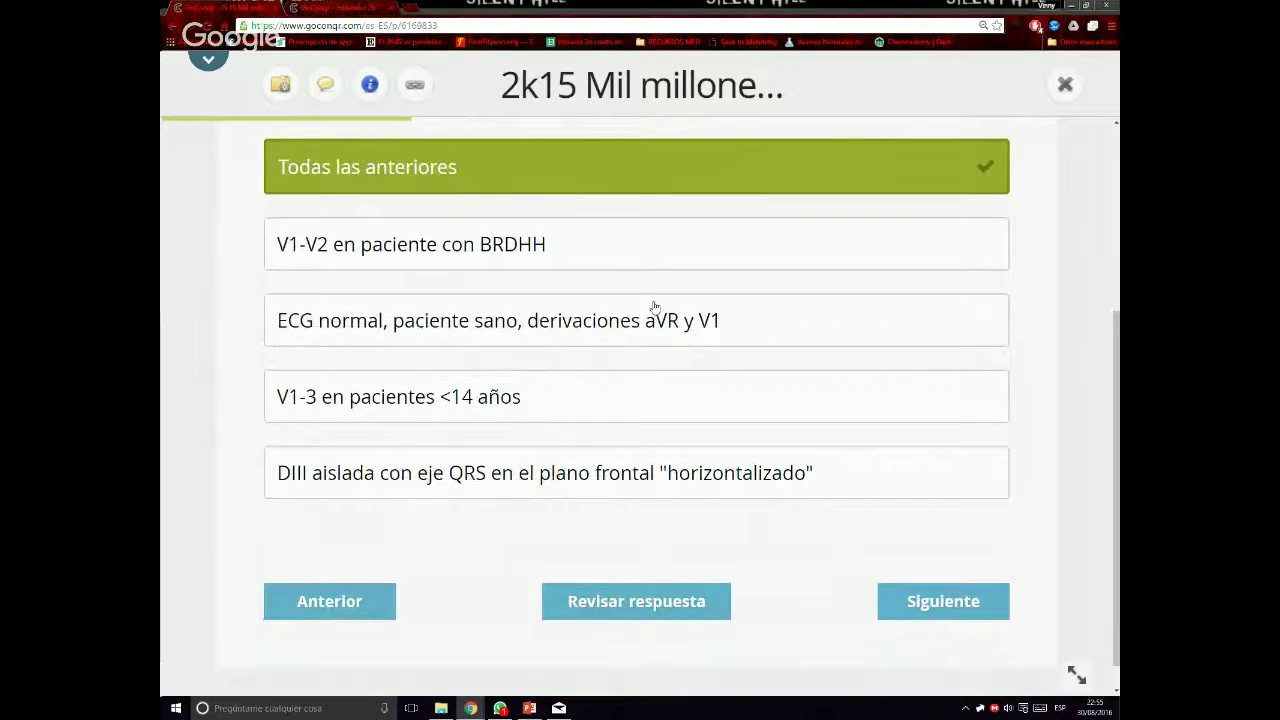
scroll(880, 580, down, 1)
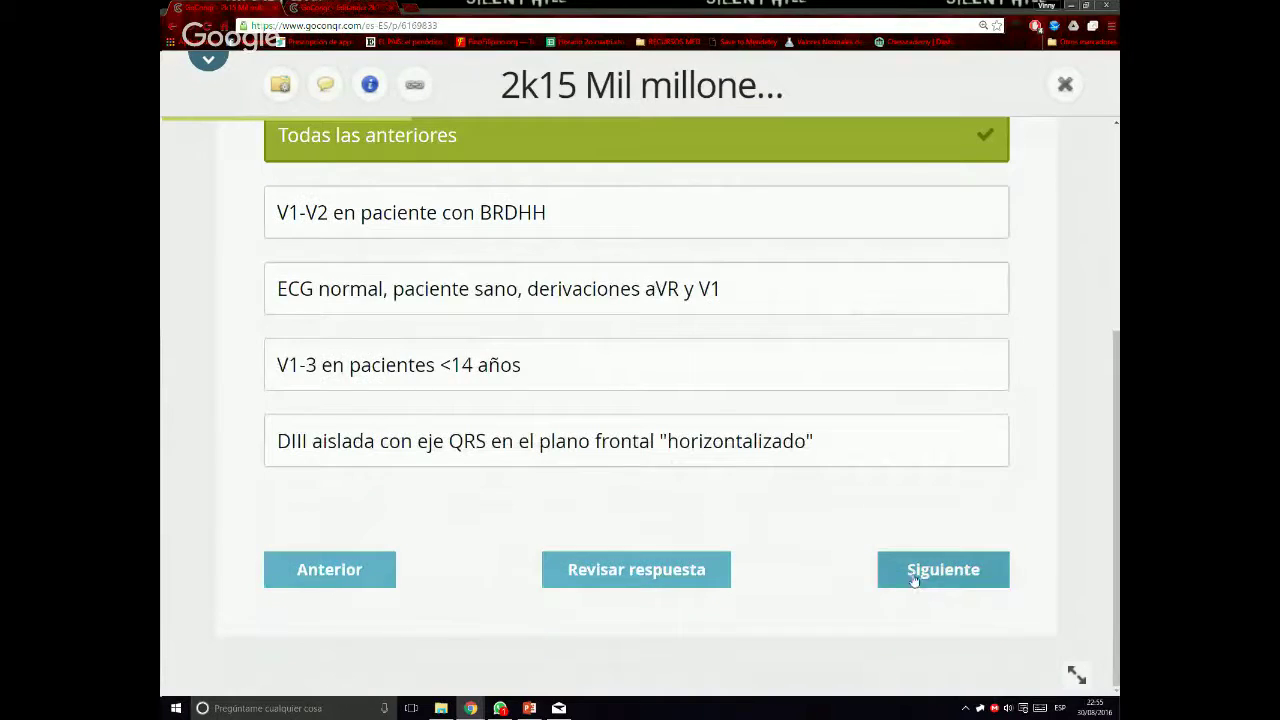
Advance to question 15 on the 86-year-old man's ECG diagnosis, read the case and options, and answer it with "BAV 3r Grado (completo)"
click(912, 578)
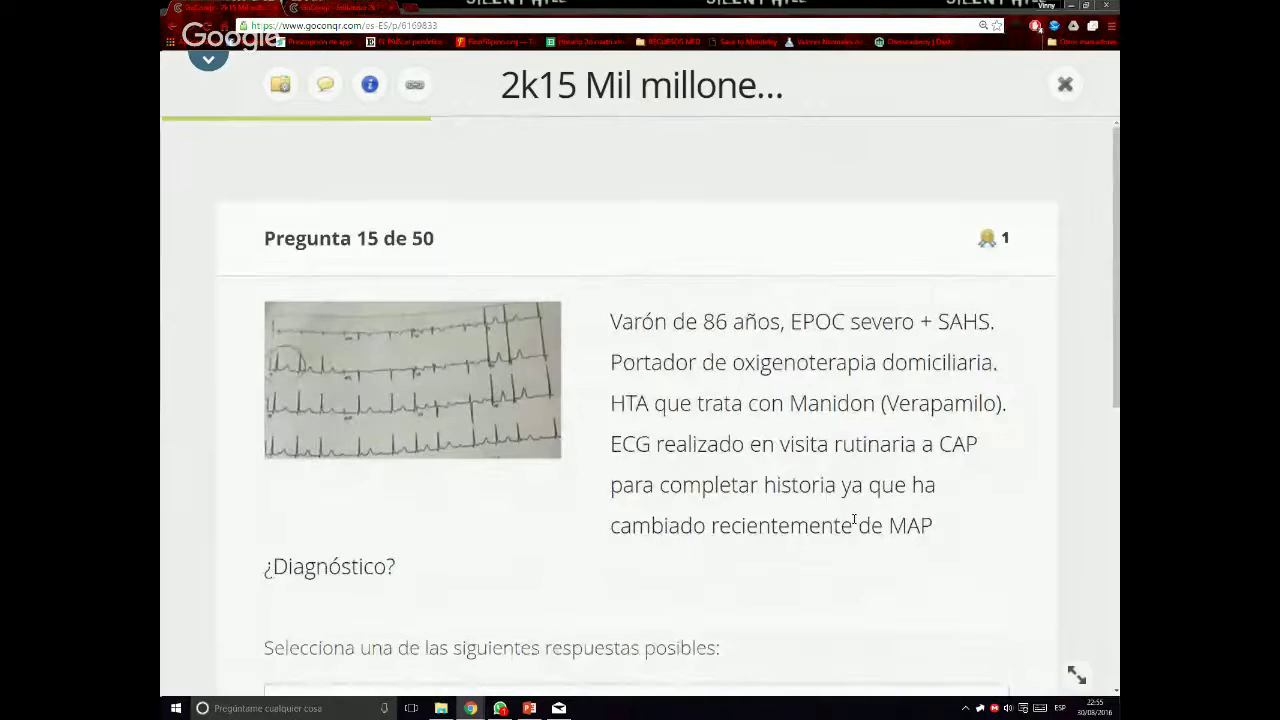
scroll(853, 520, down, 1)
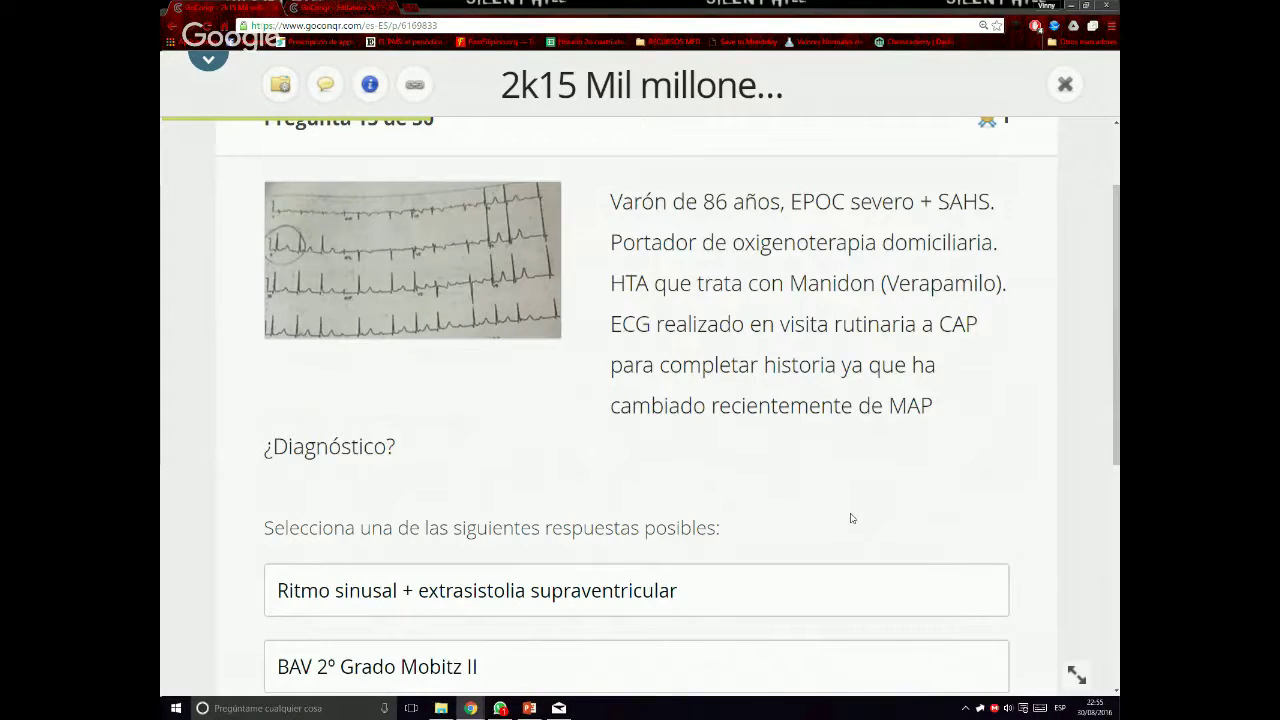
scroll(848, 511, down, 1)
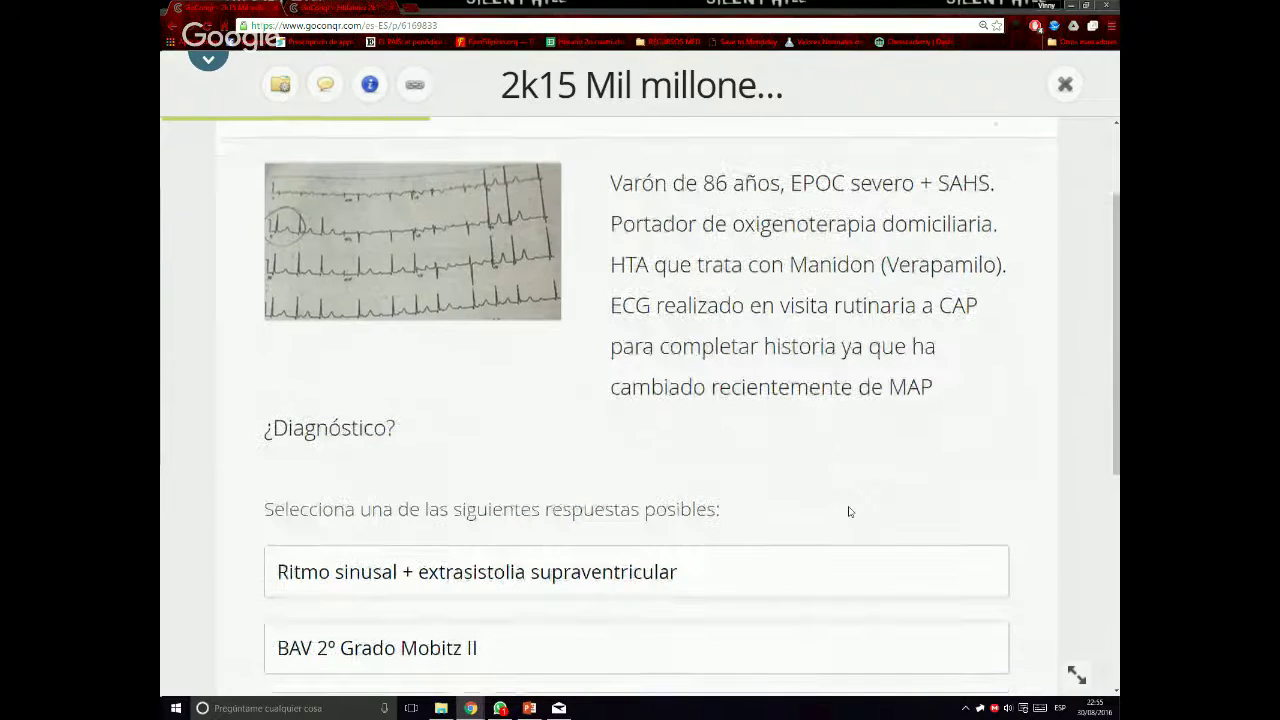
scroll(380, 323, down, 1)
scroll(393, 325, up, 2)
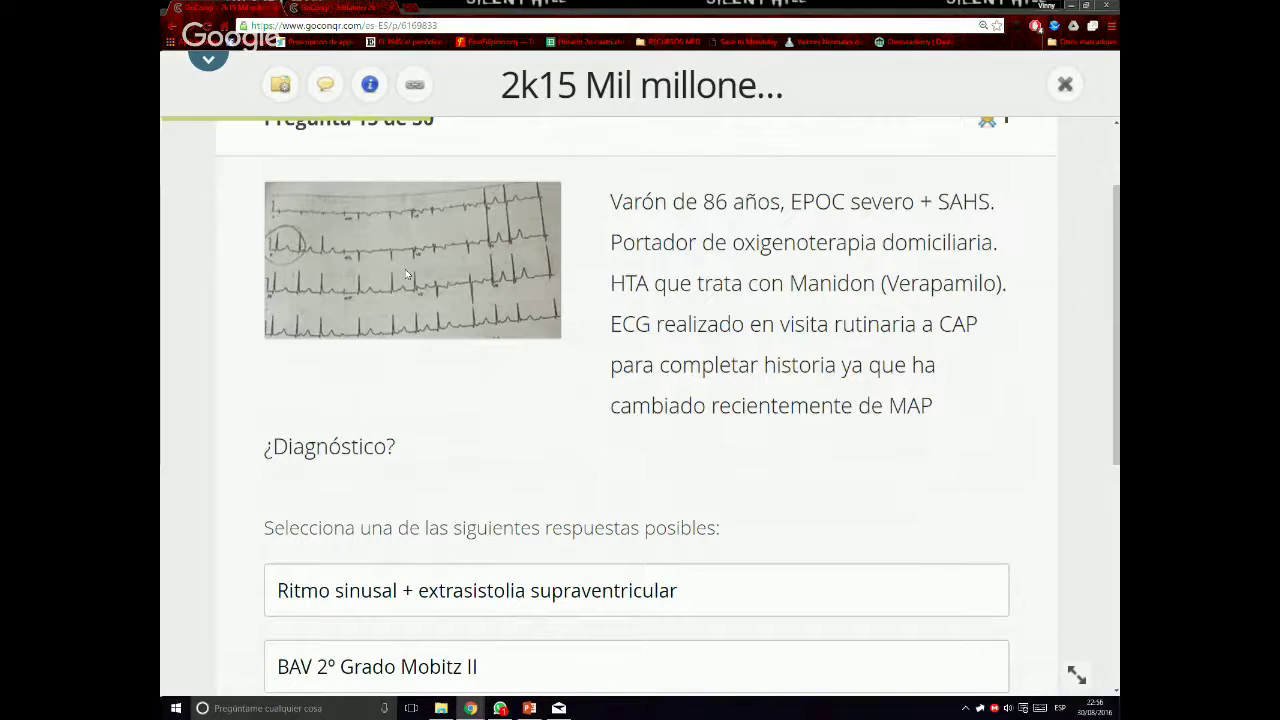
scroll(563, 391, down, 1)
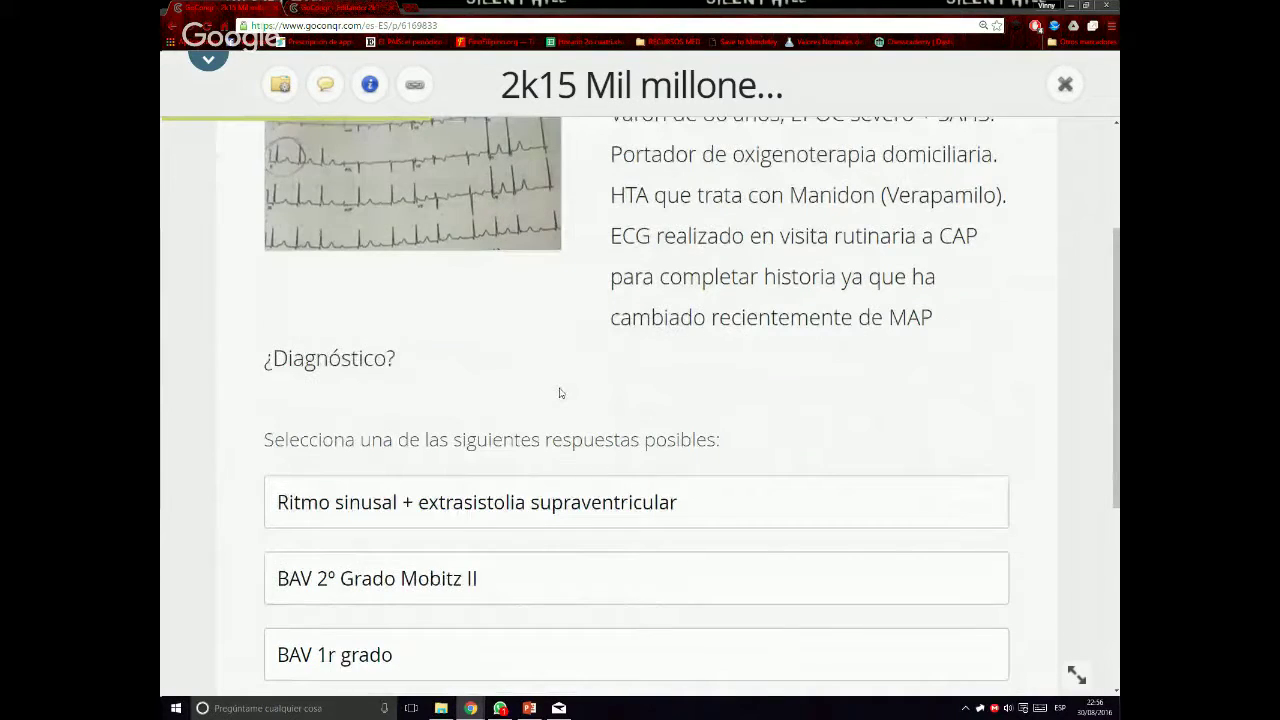
scroll(560, 393, down, 2)
click(480, 566)
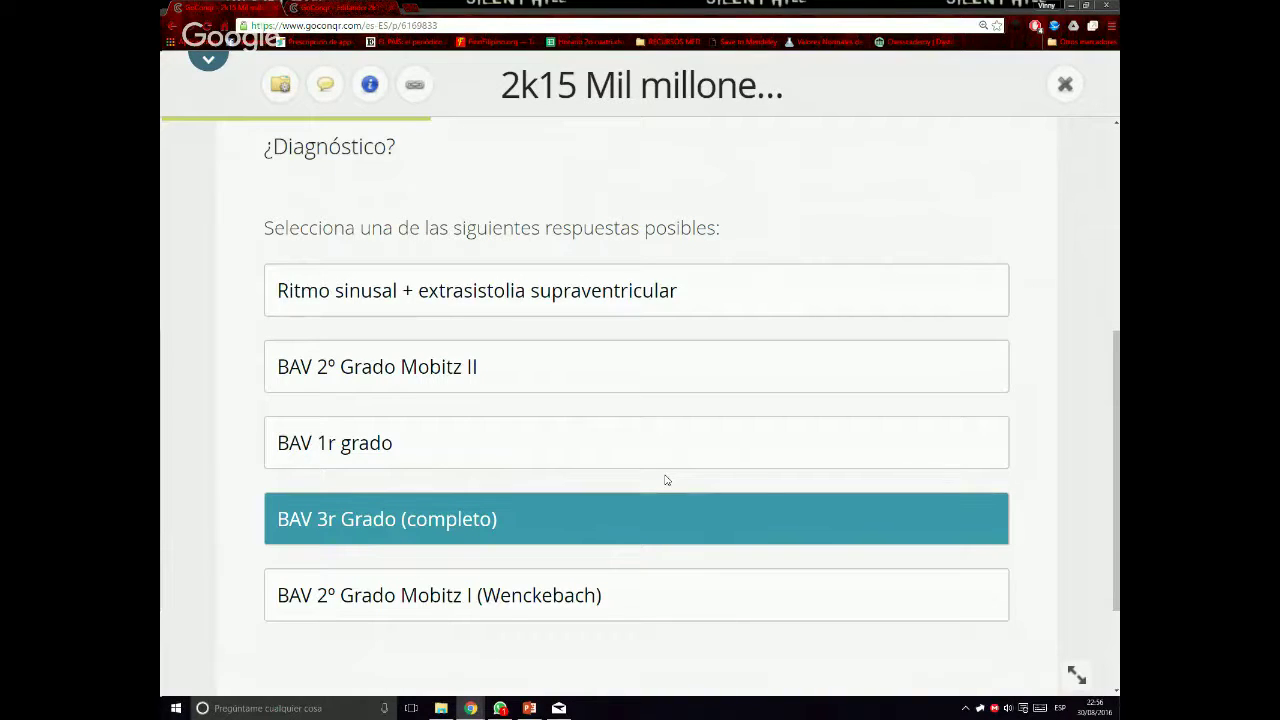
scroll(672, 465, down, 2)
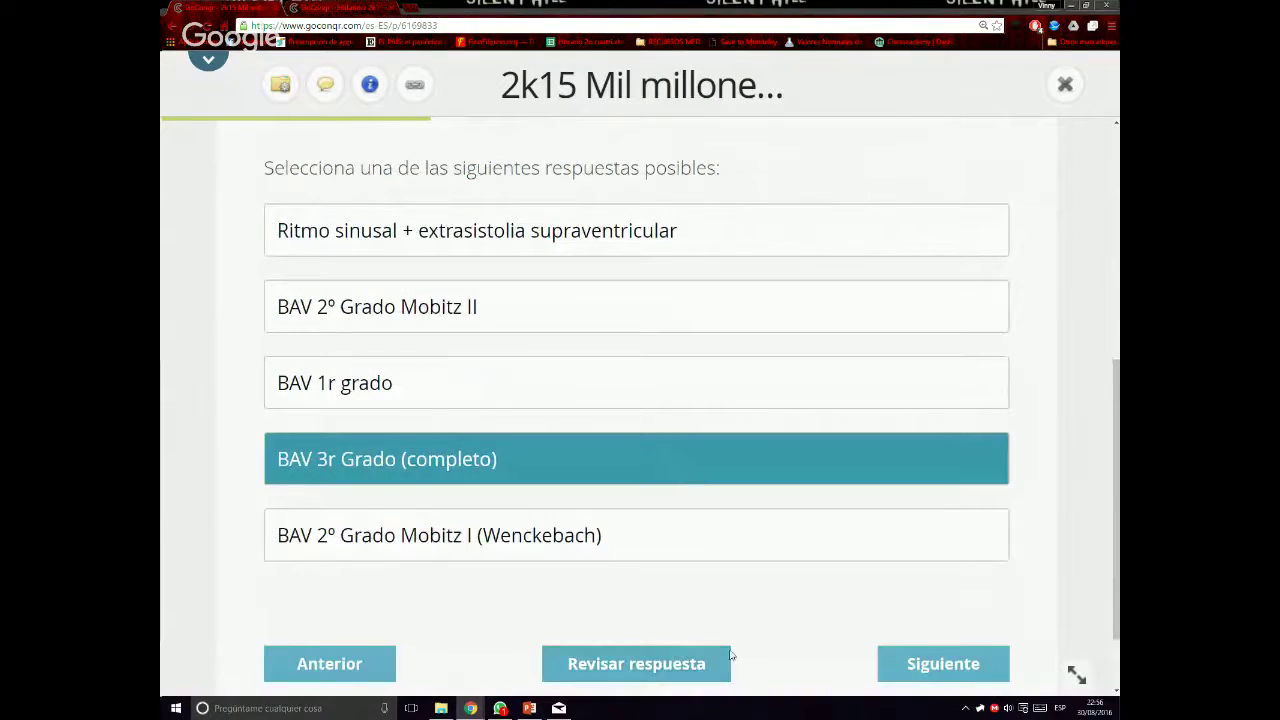
Check the answer "BAV 3r Grado (completo)" for question 15, and bring up question 15 in the quiz editor
click(636, 664)
click(297, 6)
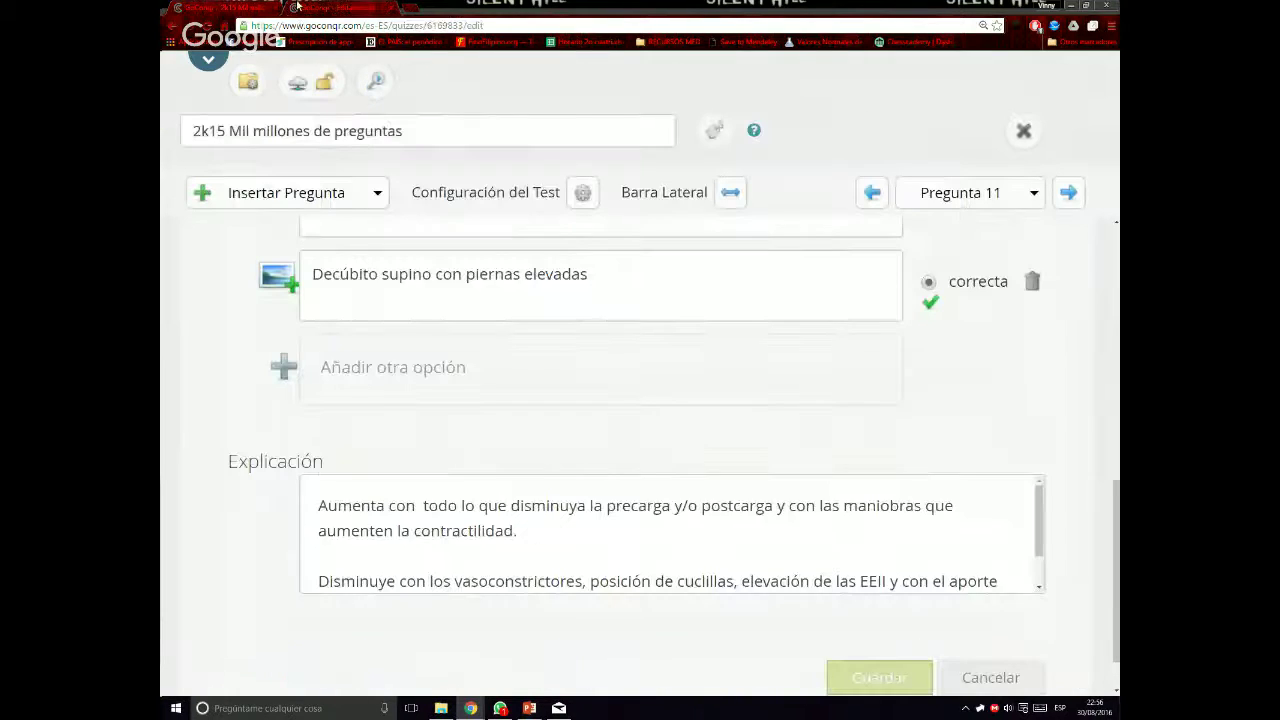
click(1068, 192)
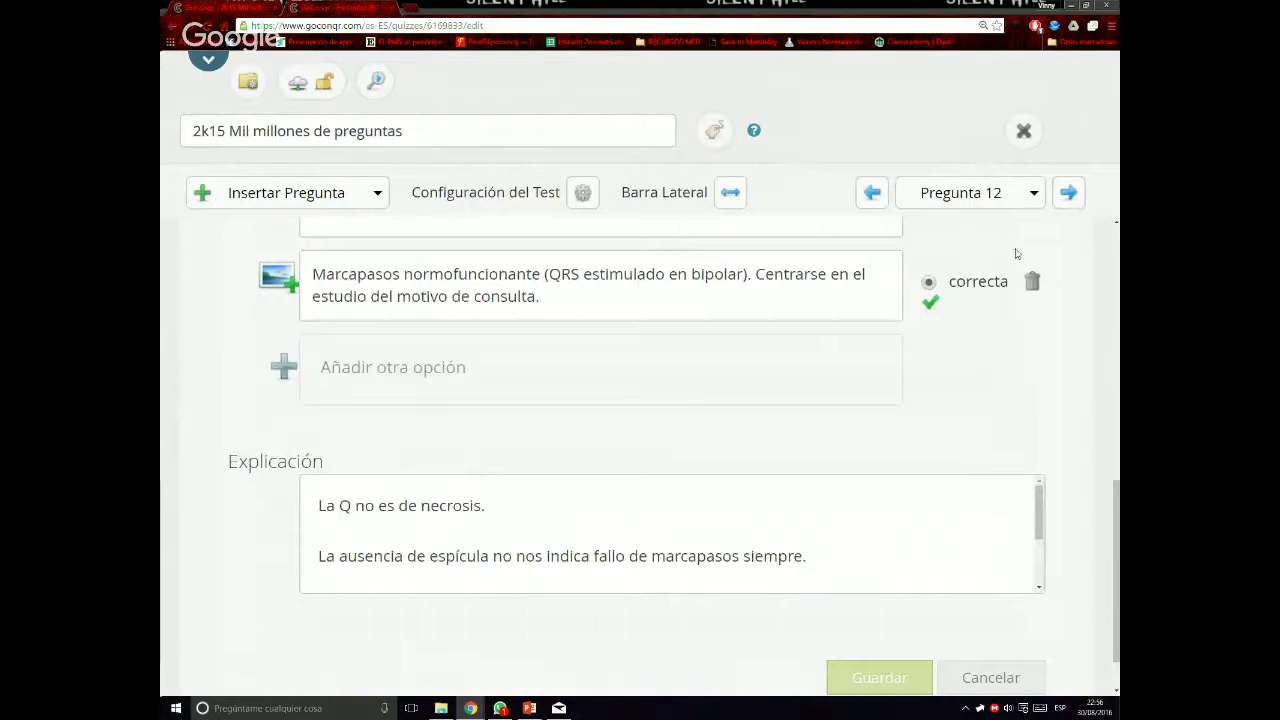
click(1068, 192)
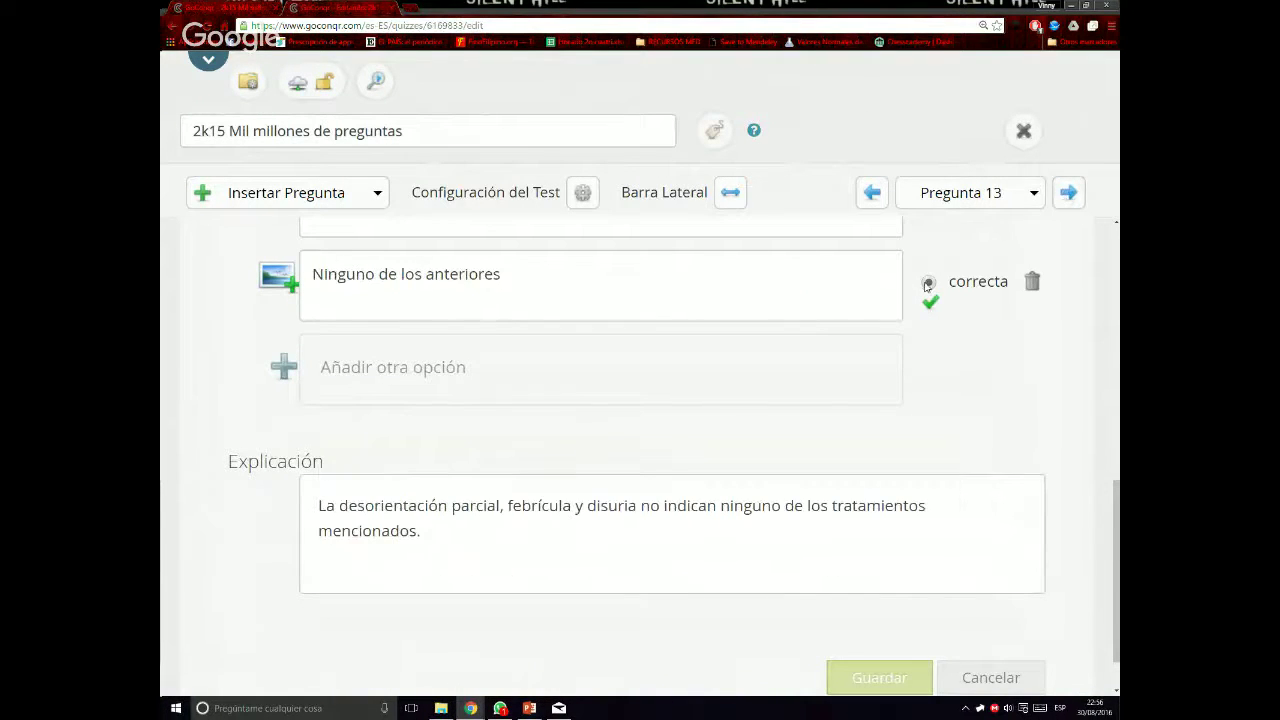
scroll(615, 505, up, 1)
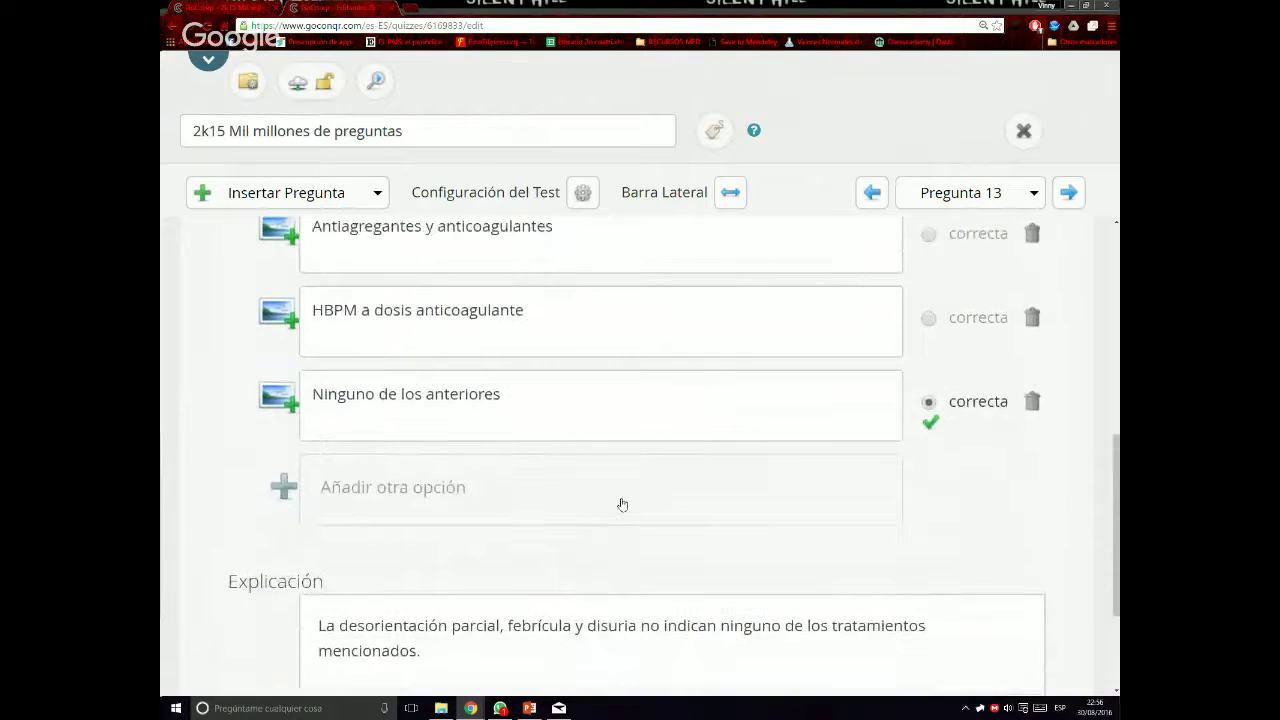
scroll(622, 504, down, 2)
scroll(622, 504, up, 1)
click(1068, 192)
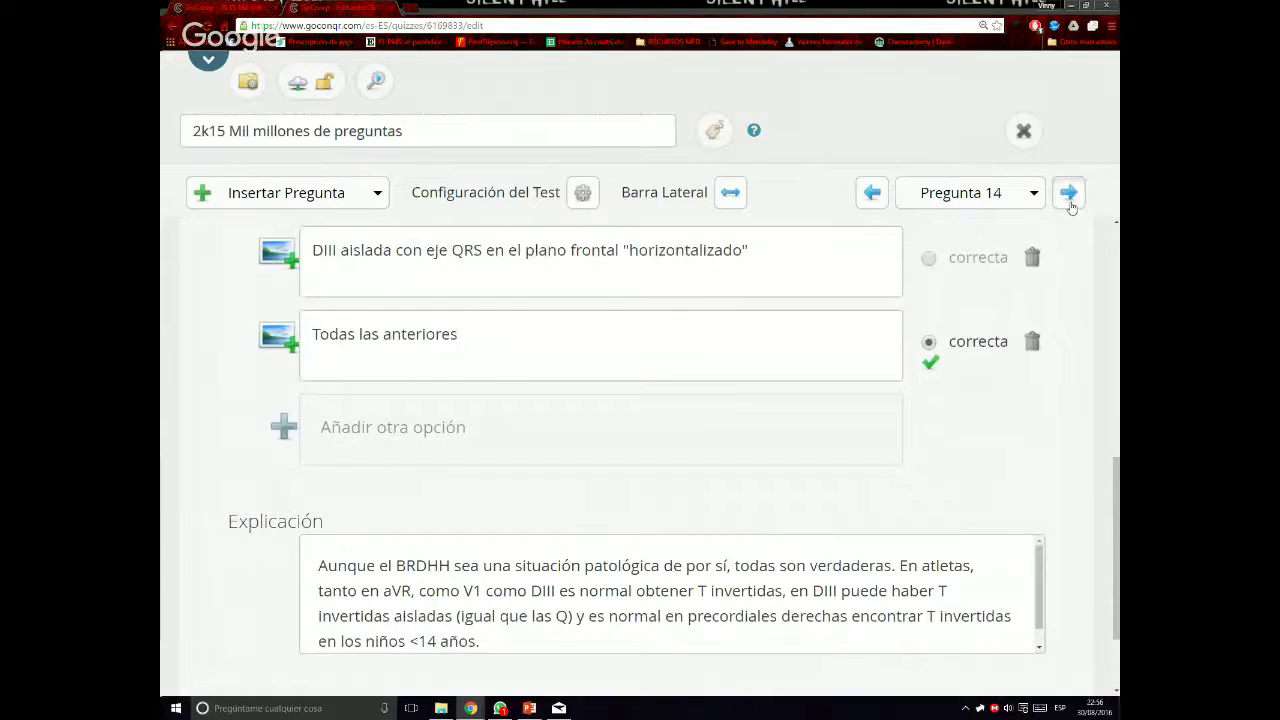
click(1069, 193)
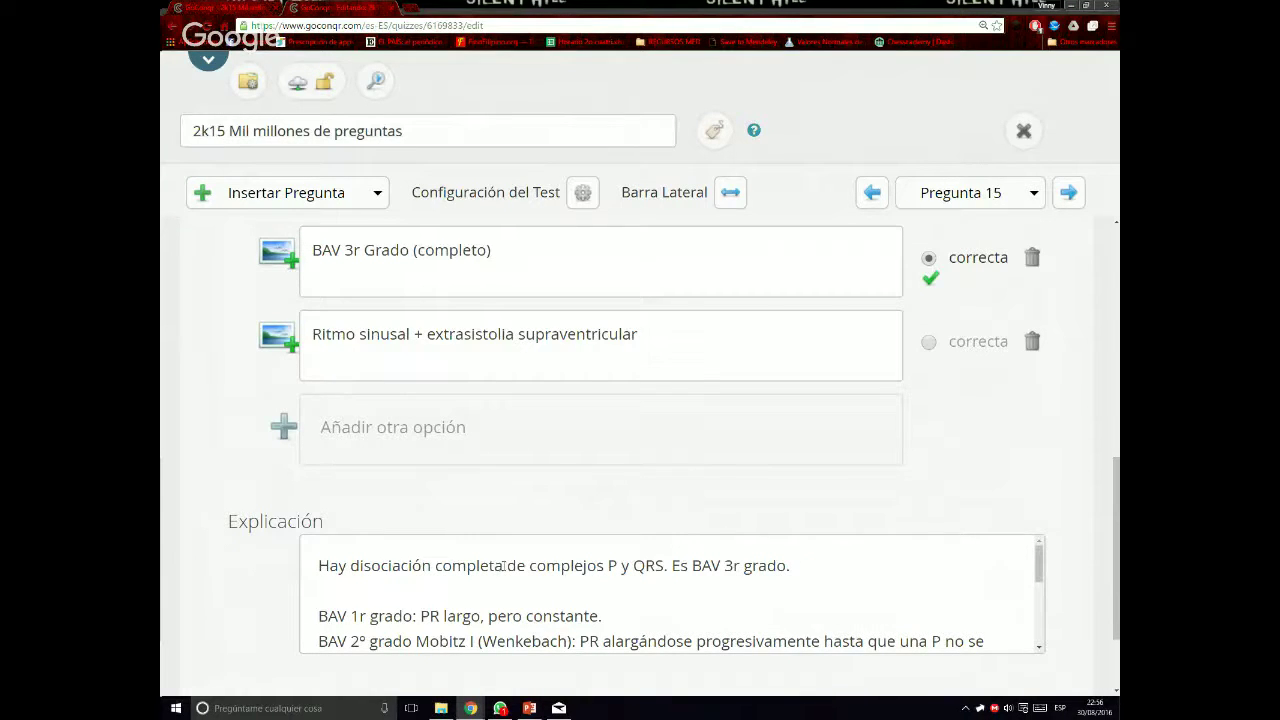
Read the full explanation of question 15 on the degrees of BAV, plus its question text
scroll(530, 596, down, 1)
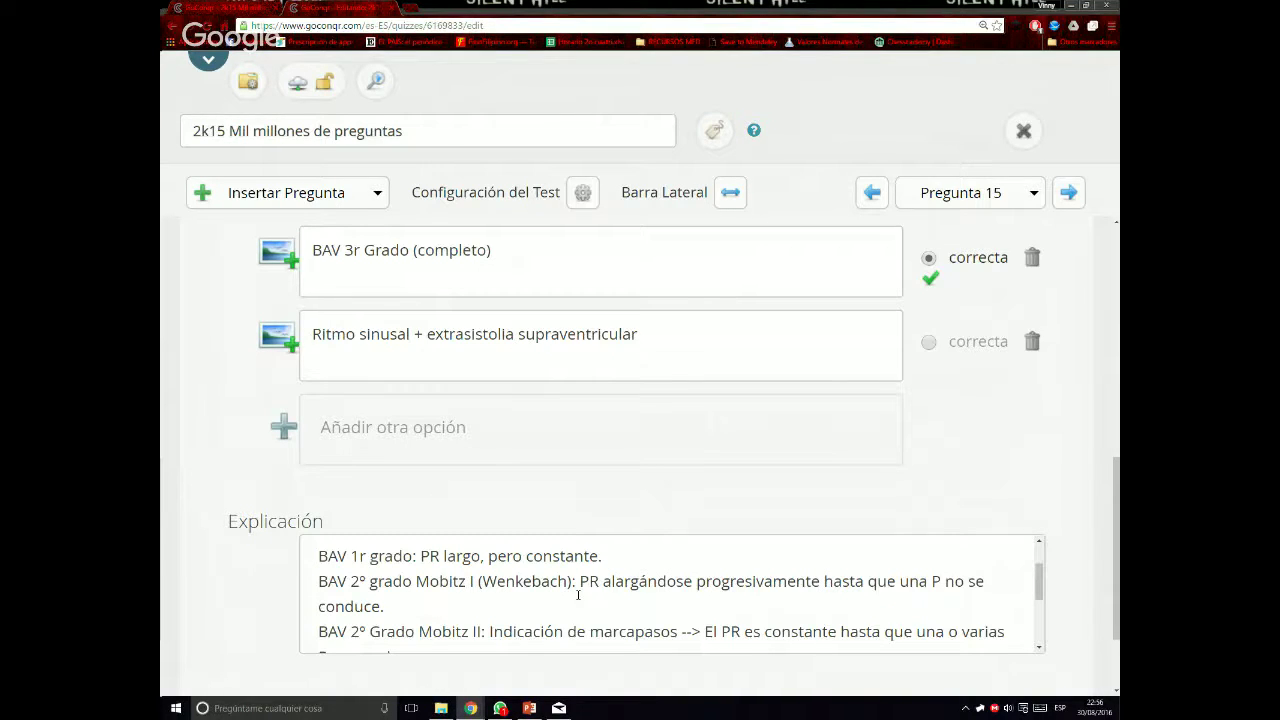
scroll(578, 595, down, 2)
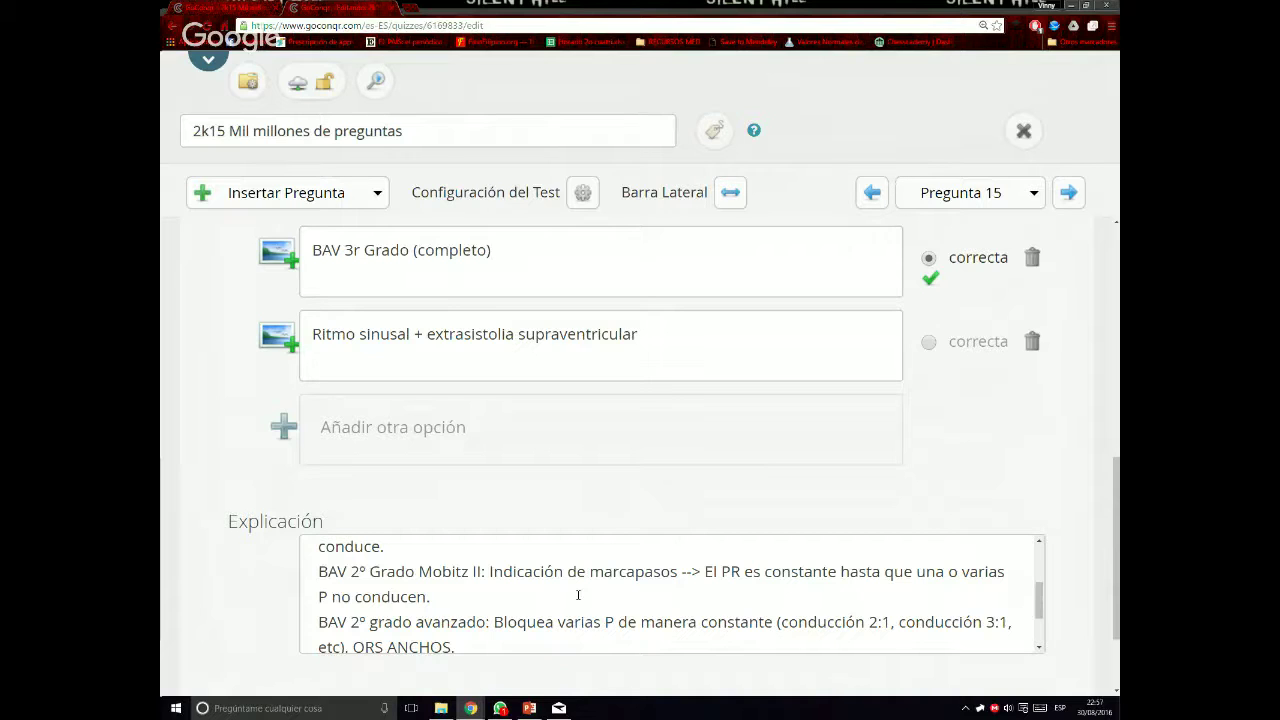
scroll(578, 595, down, 2)
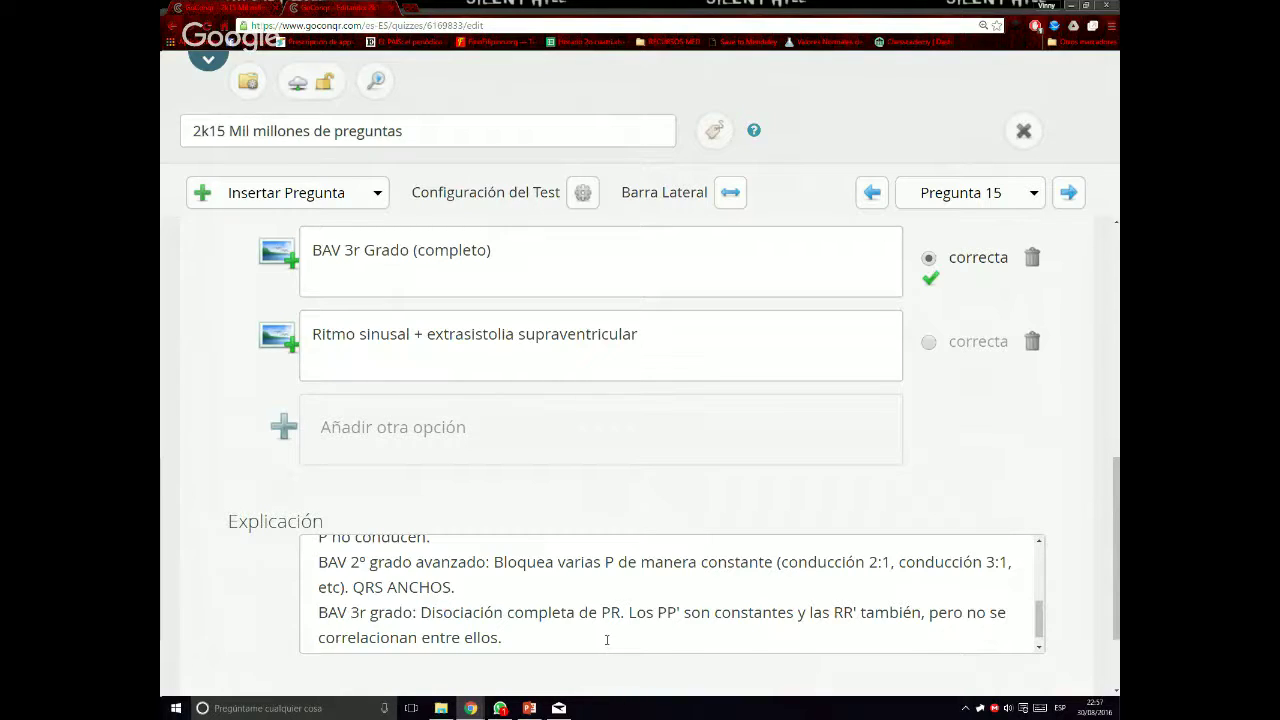
scroll(606, 639, down, 1)
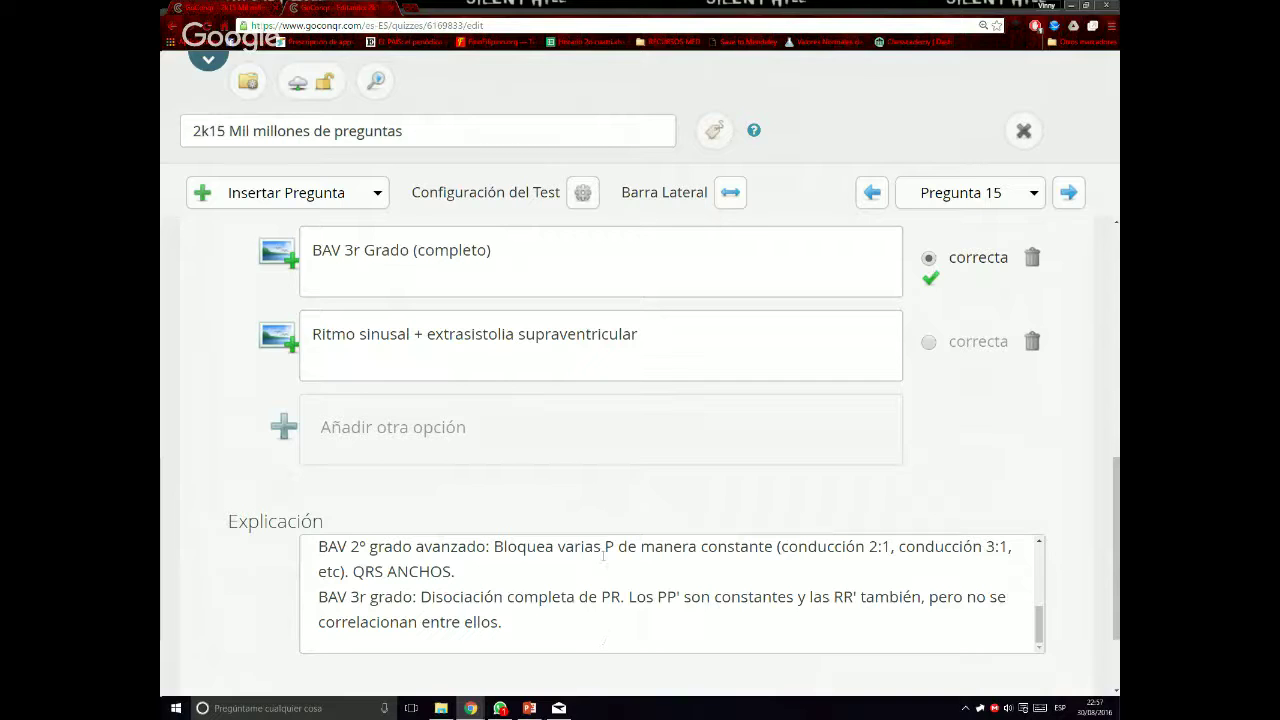
scroll(424, 414, up, 3)
scroll(384, 454, up, 3)
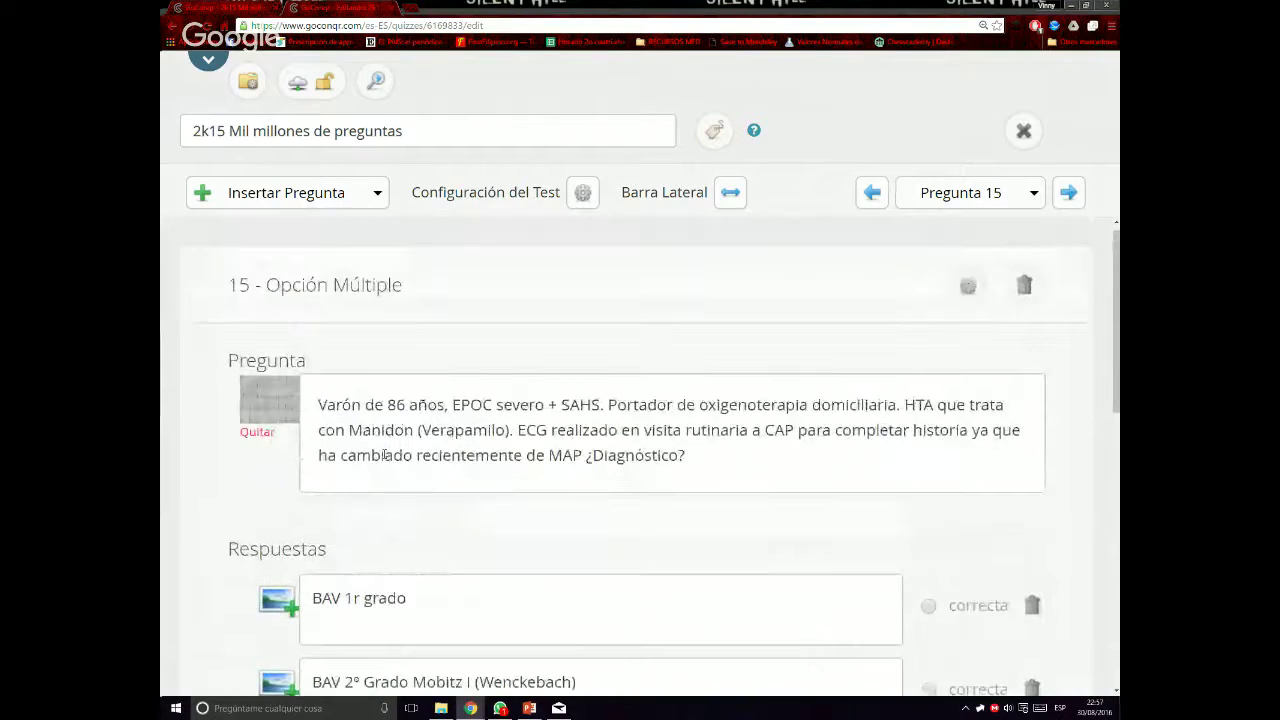
scroll(577, 455, down, 3)
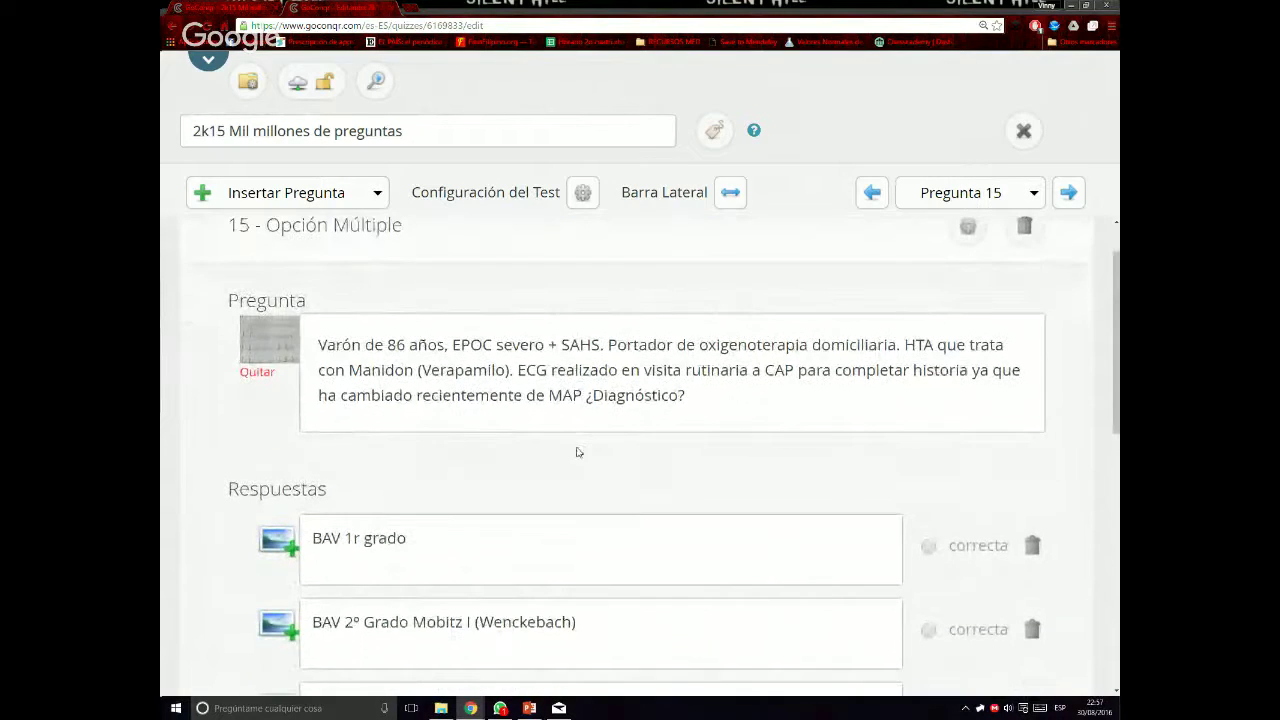
Return to the running quiz and view question 15's ECG image and case description
click(235, 8)
scroll(509, 526, up, 3)
scroll(393, 540, up, 1)
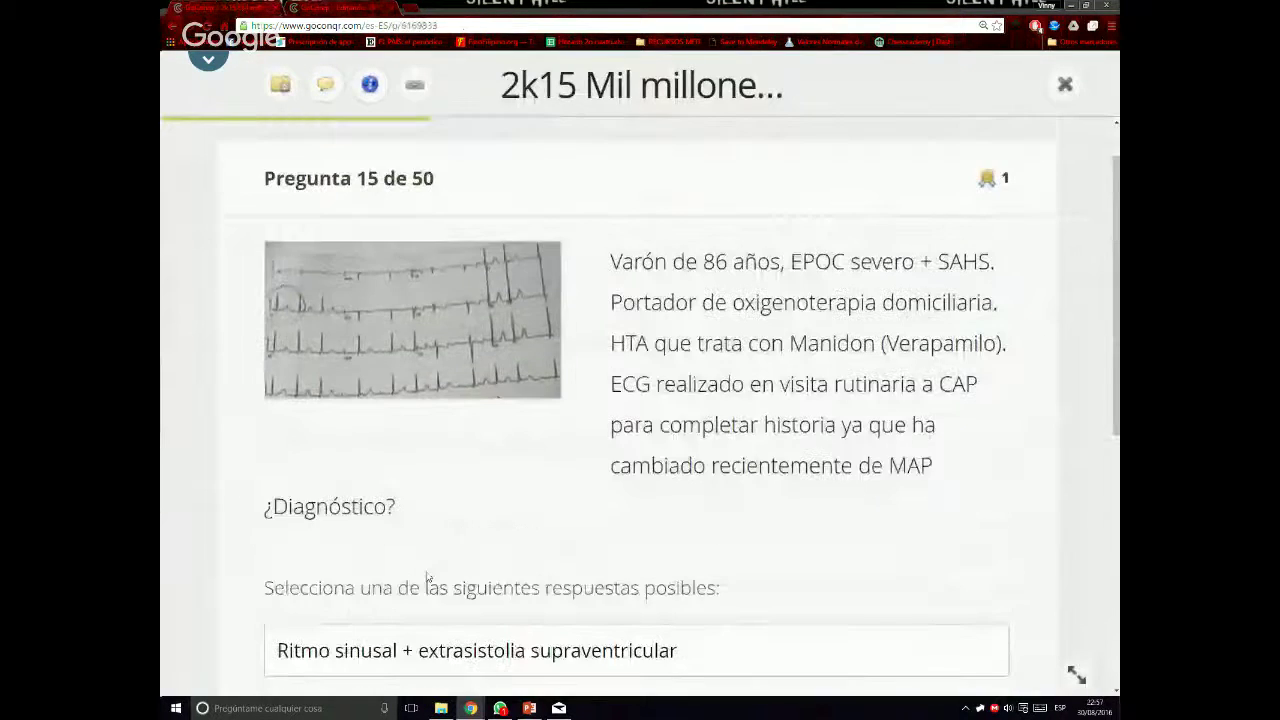
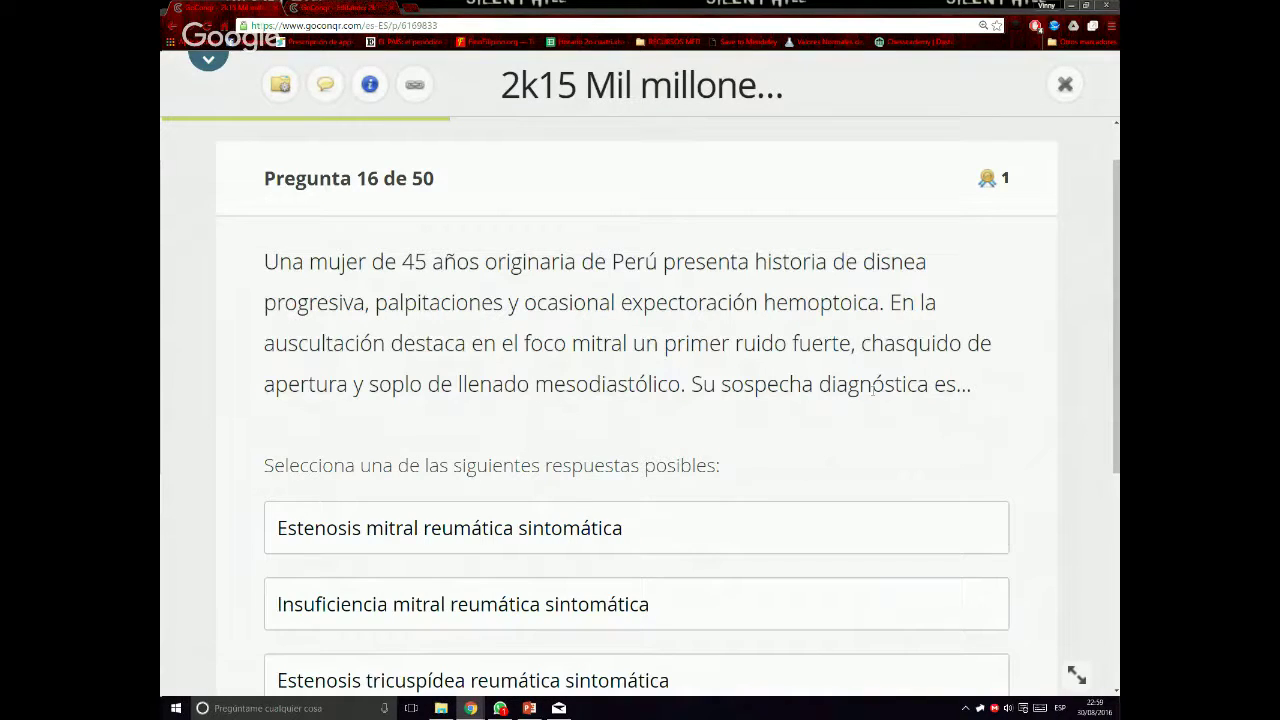
Answer question 16 with "Estenosis mitral reumática sintomática" and check the answer
scroll(867, 385, down, 1)
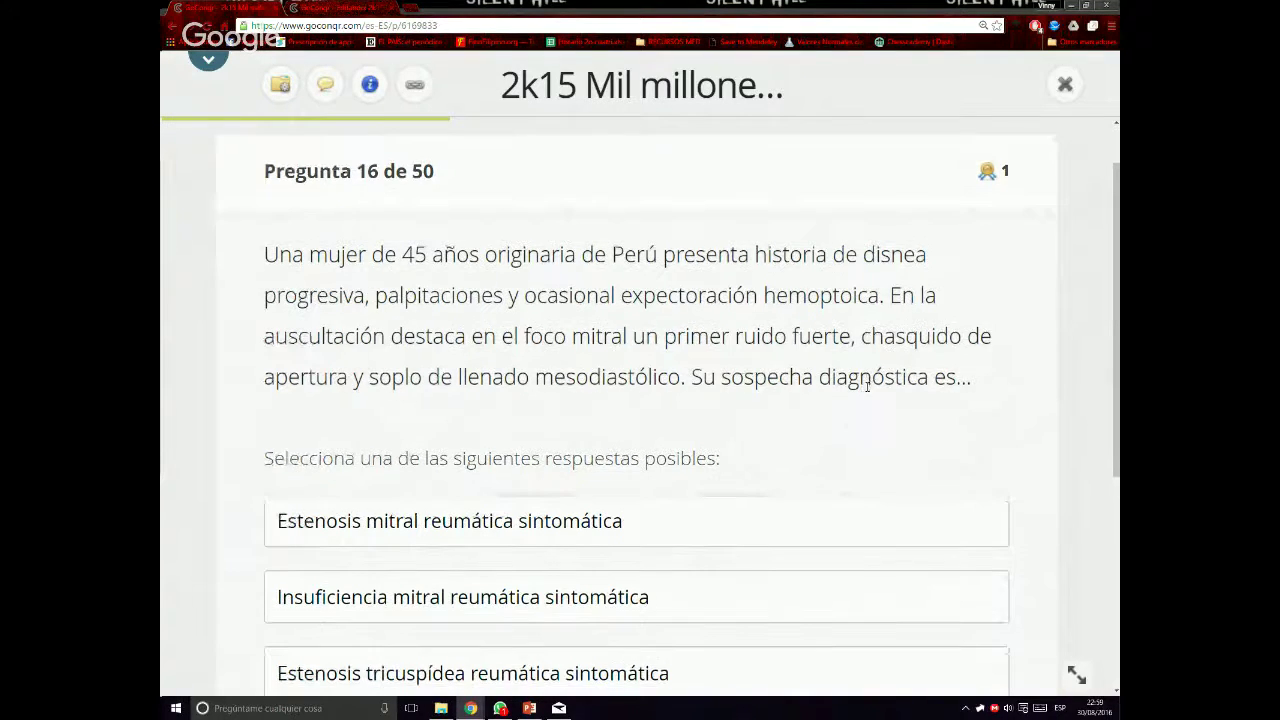
scroll(729, 491, down, 1)
click(729, 486)
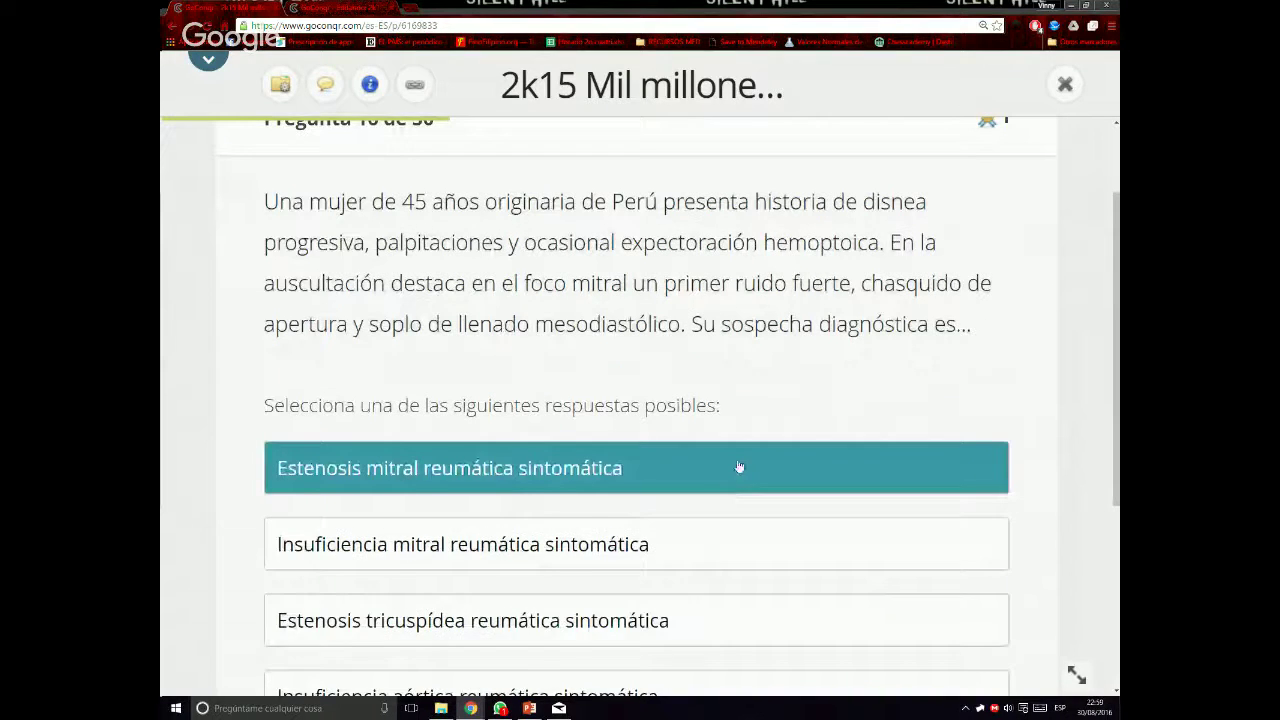
scroll(740, 466, down, 2)
scroll(739, 466, down, 2)
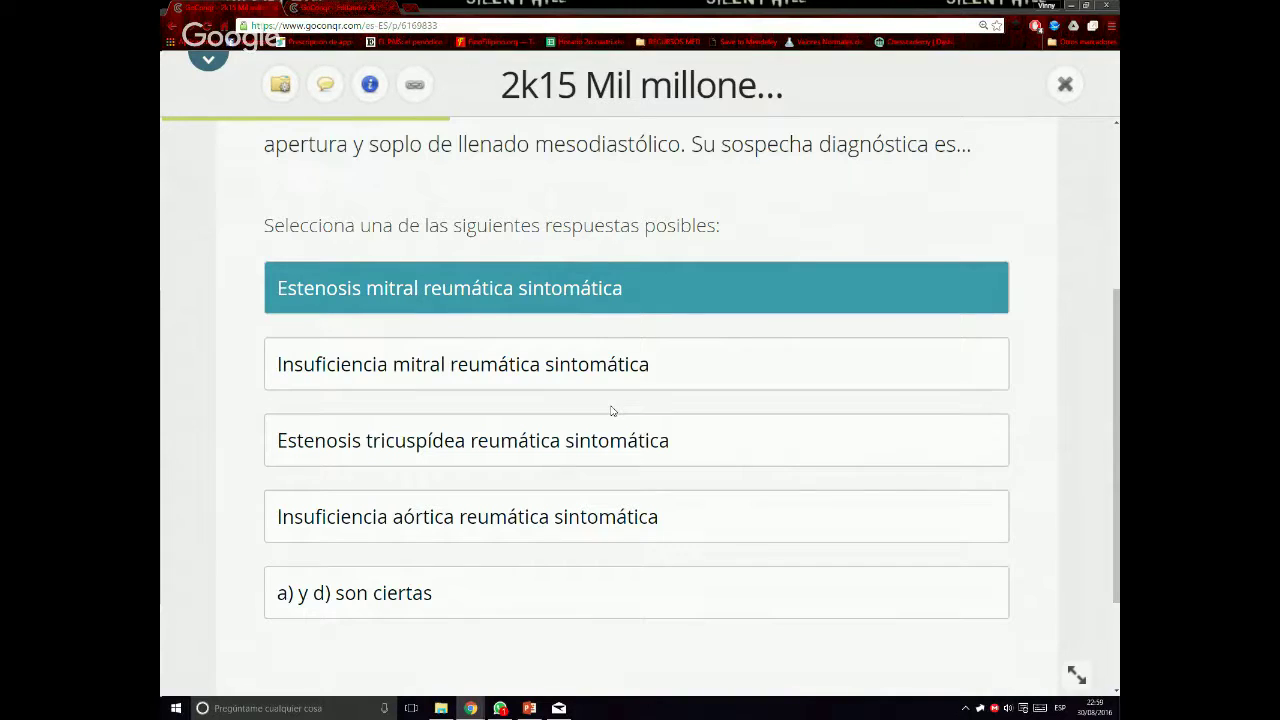
scroll(634, 557, down, 1)
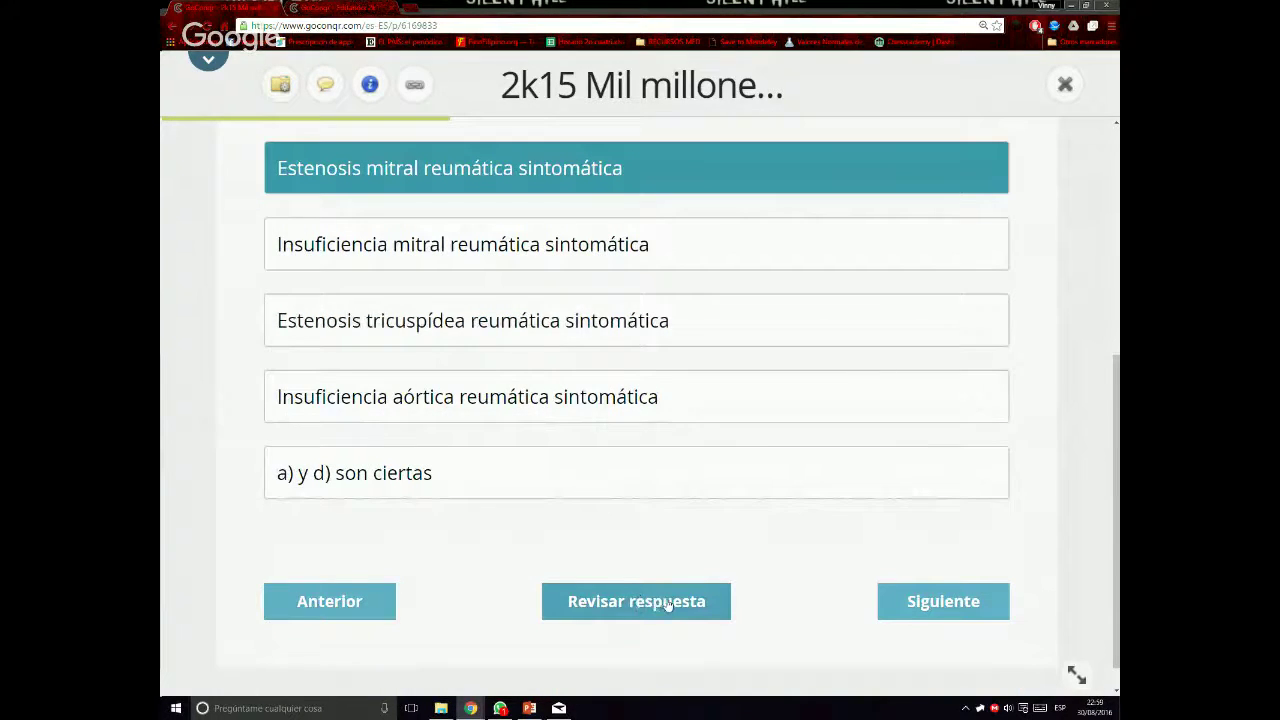
click(668, 605)
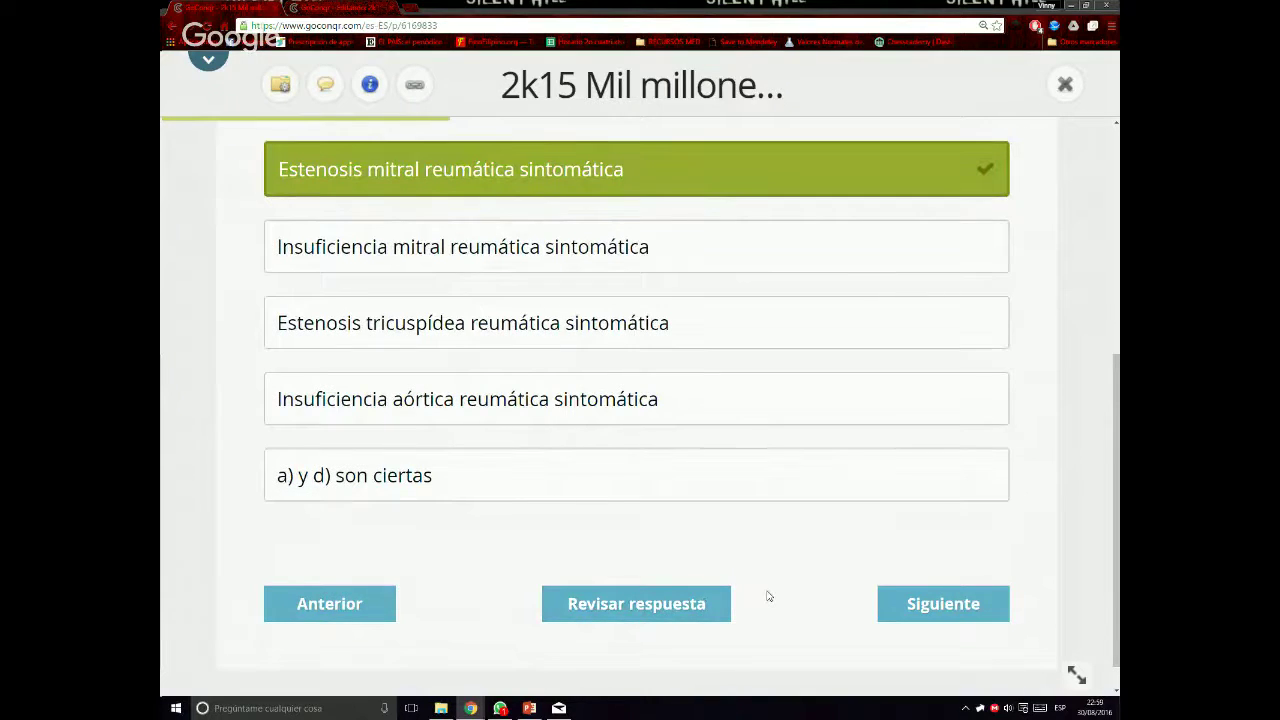
Advance to question 17 and select the answer "Miocardiopatía hipertrófica no obstructiva"
scroll(857, 646, up, 1)
click(923, 665)
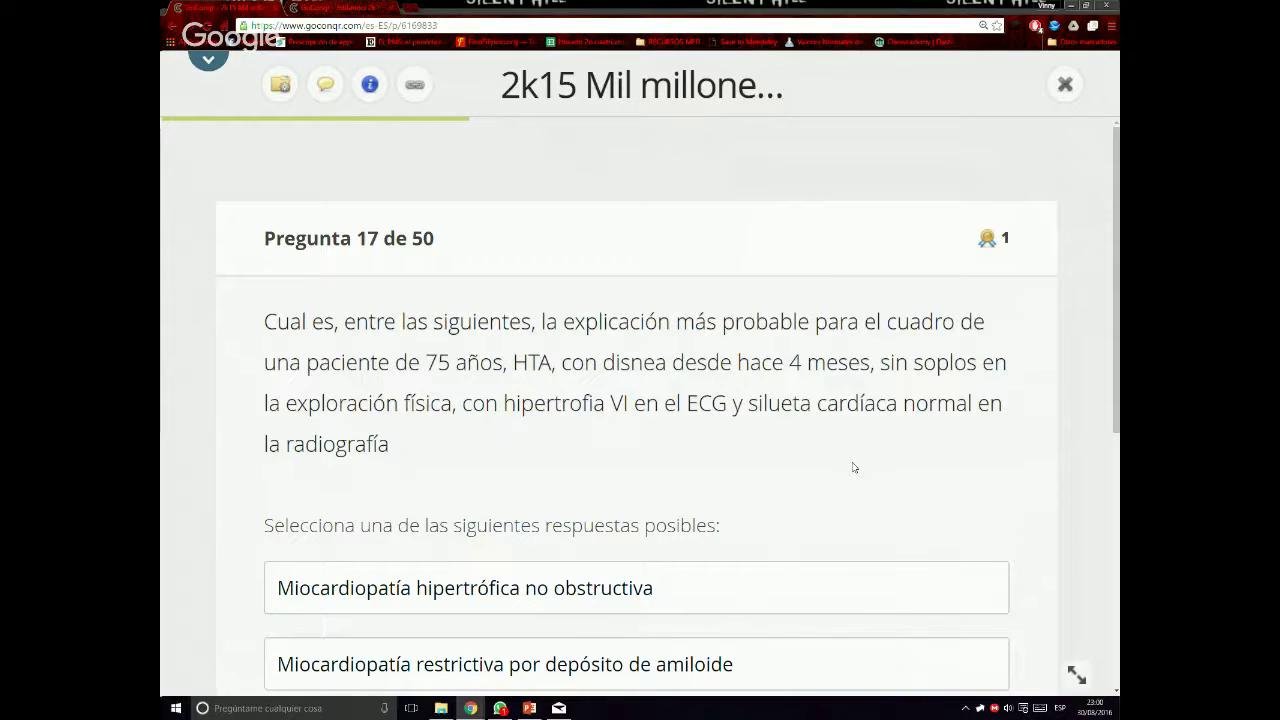
scroll(854, 467, down, 1)
scroll(854, 467, down, 1)
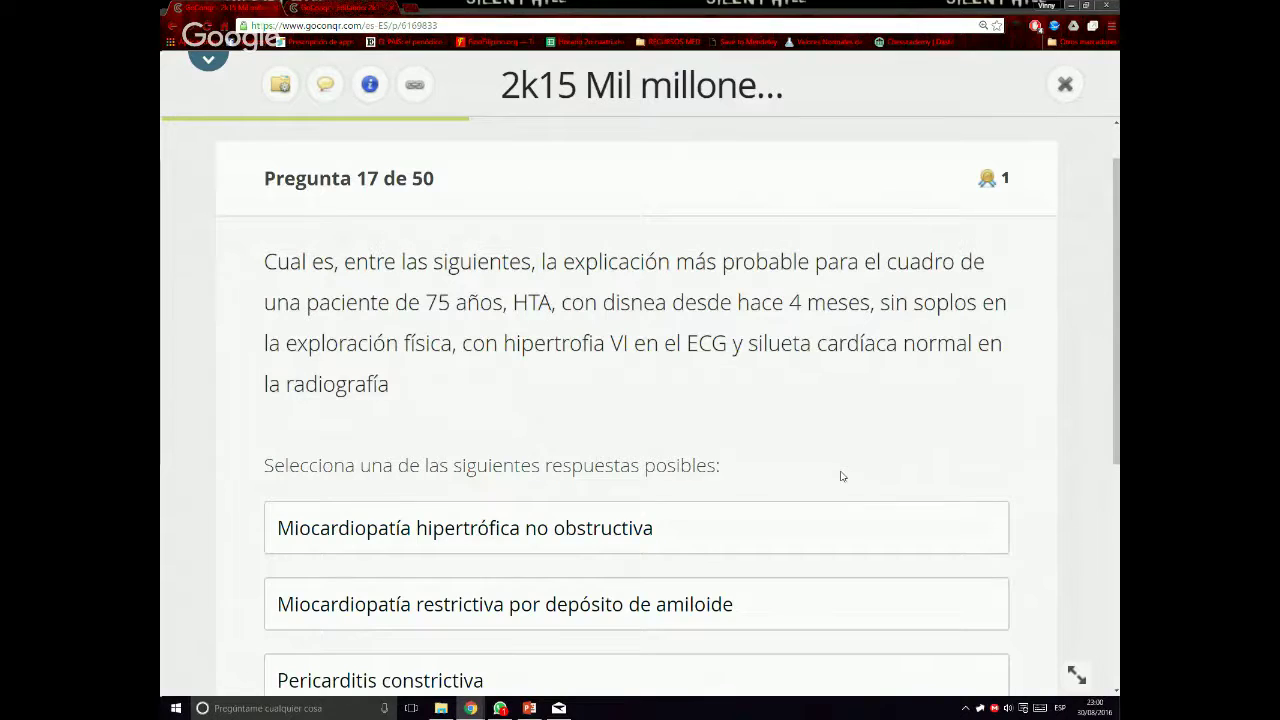
scroll(842, 476, down, 1)
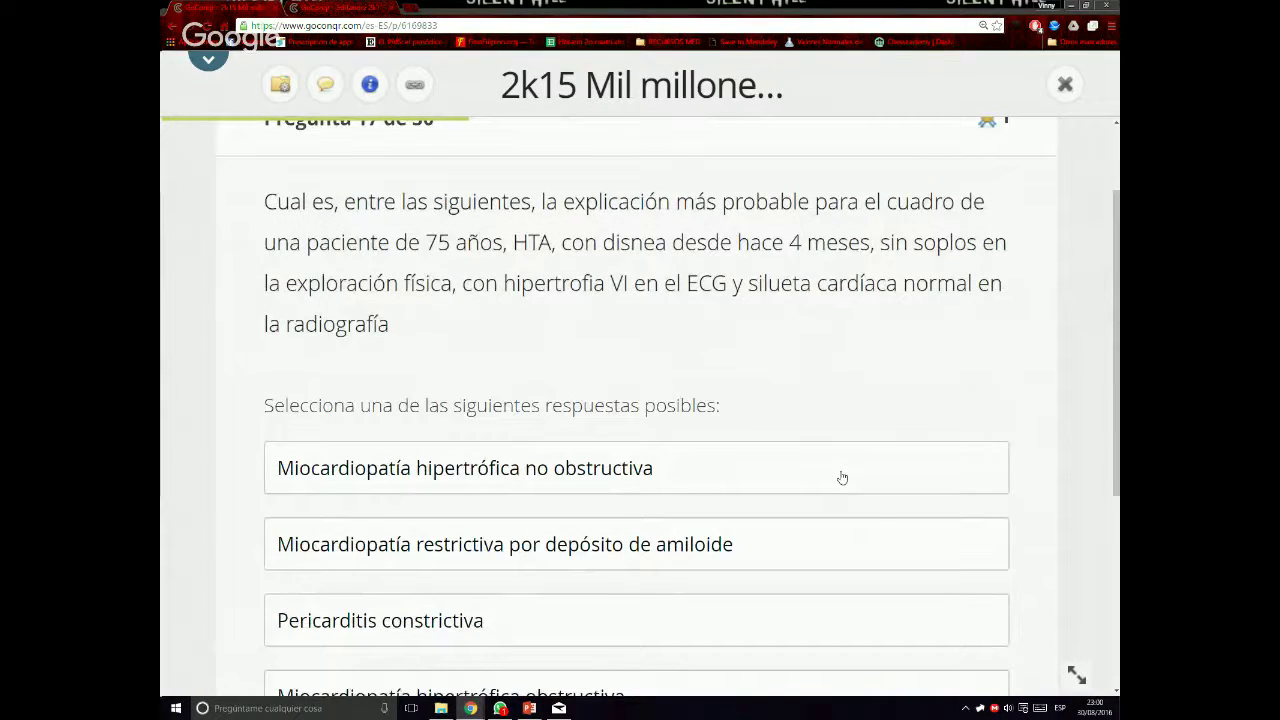
scroll(843, 472, down, 1)
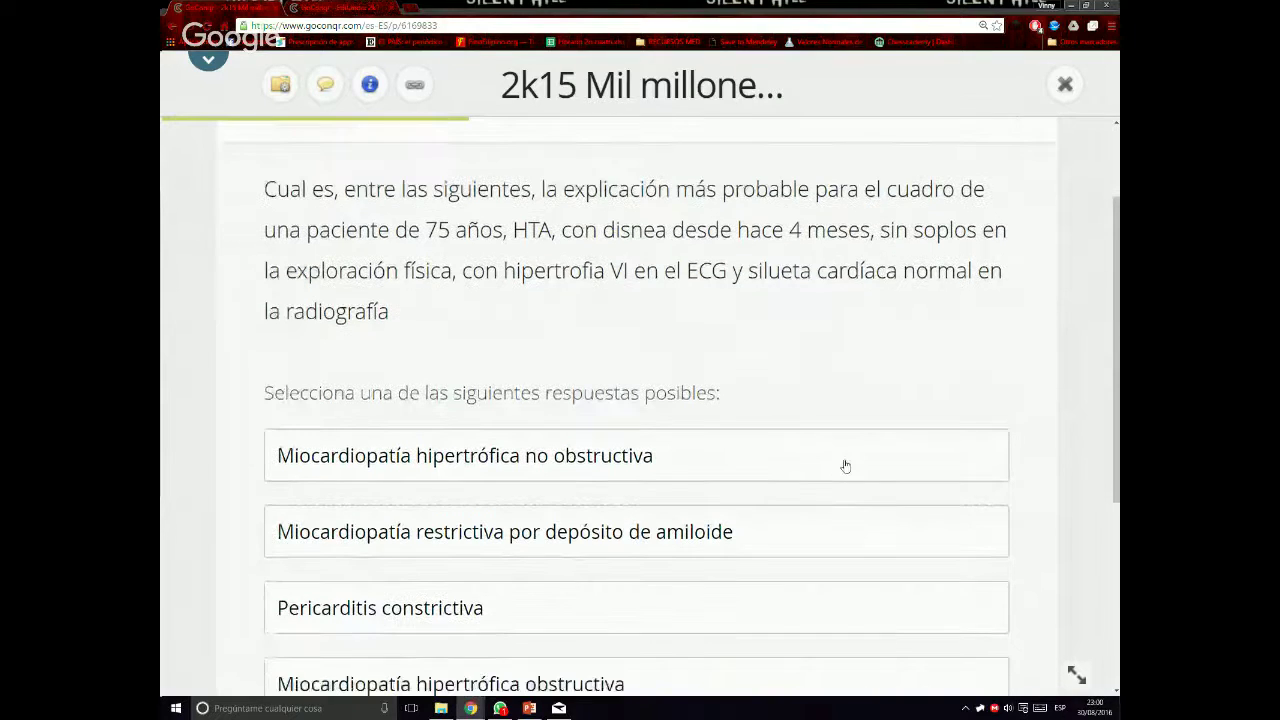
scroll(845, 466, down, 1)
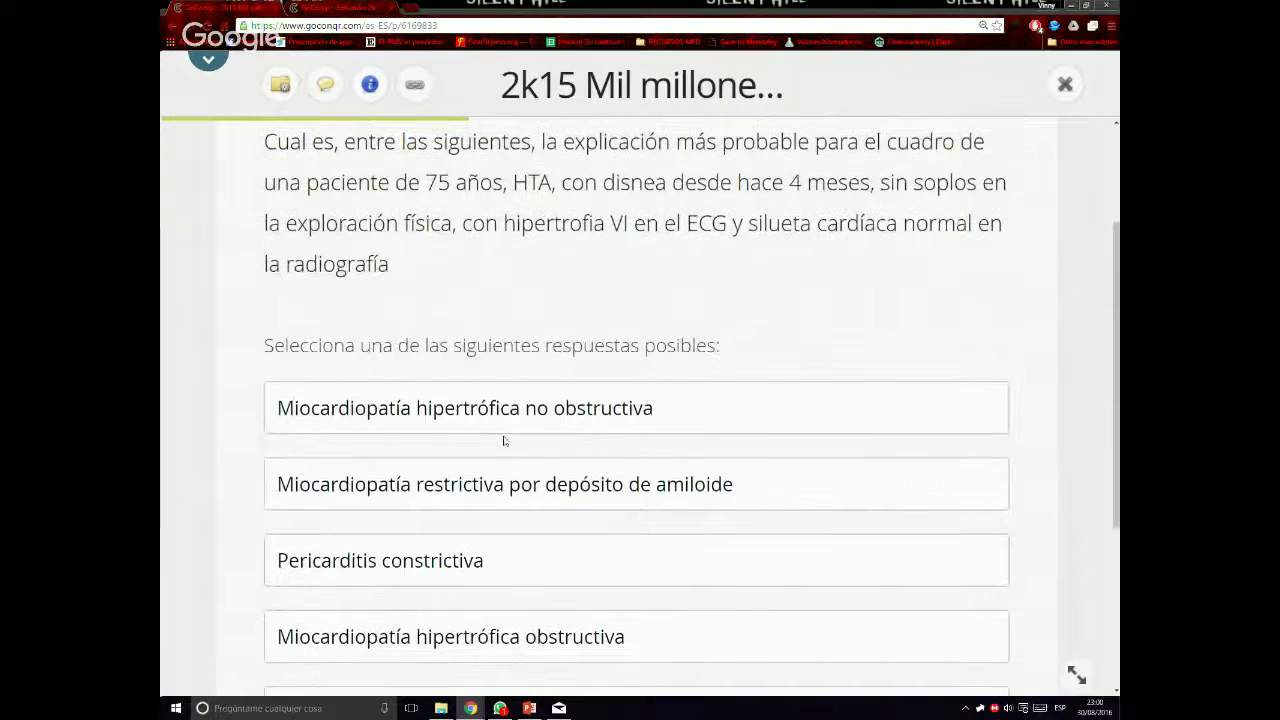
click(697, 430)
scroll(703, 447, down, 2)
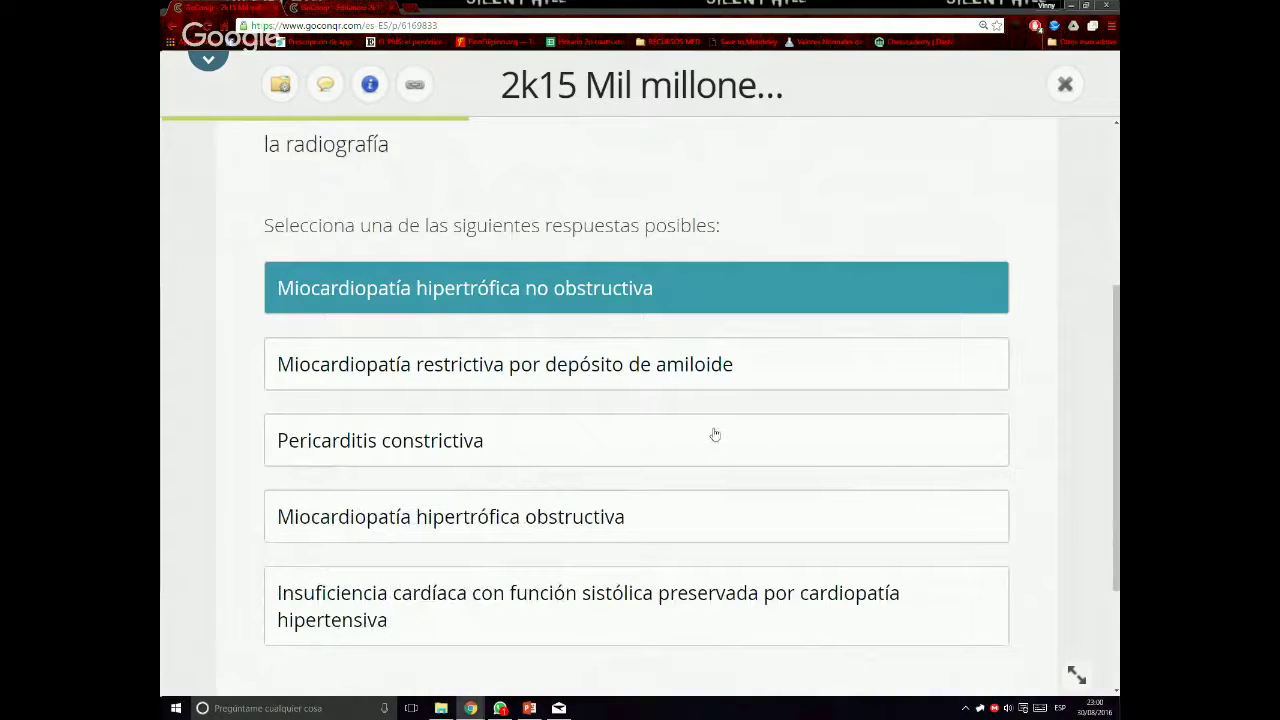
Reread the case description of question 17 and compare all its answer options
scroll(715, 434, up, 2)
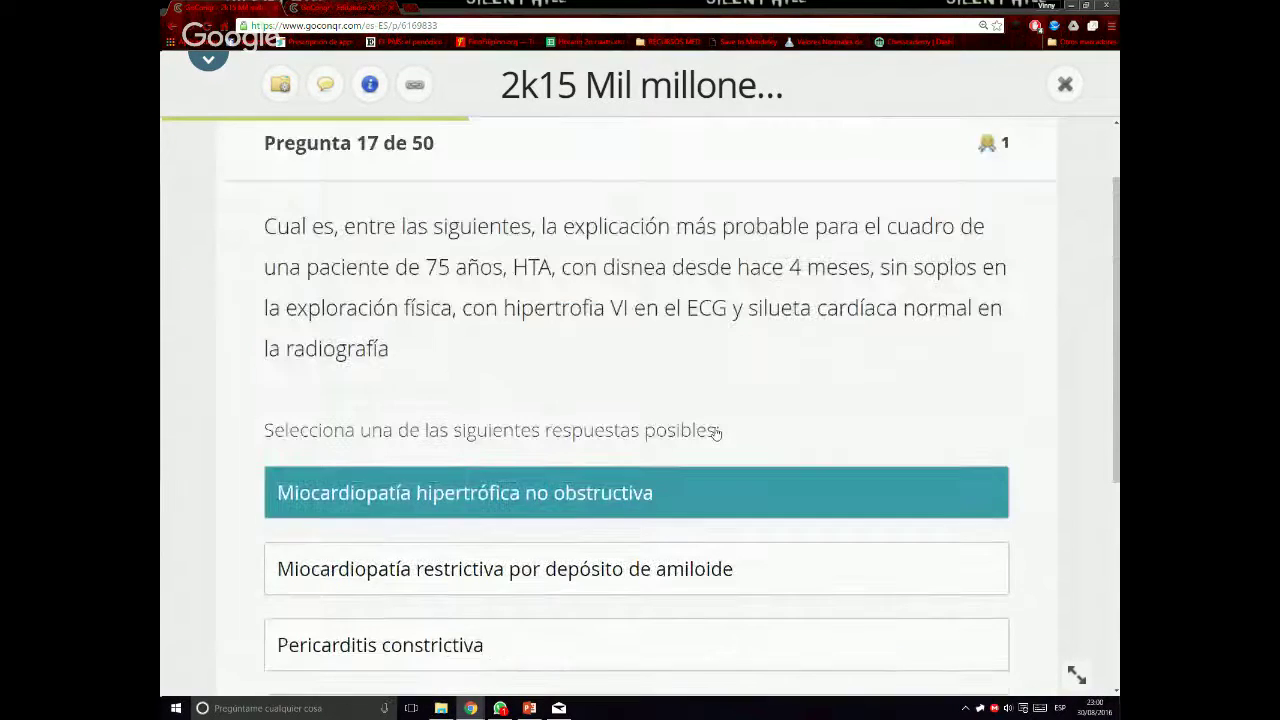
scroll(715, 432, up, 1)
scroll(716, 432, down, 1)
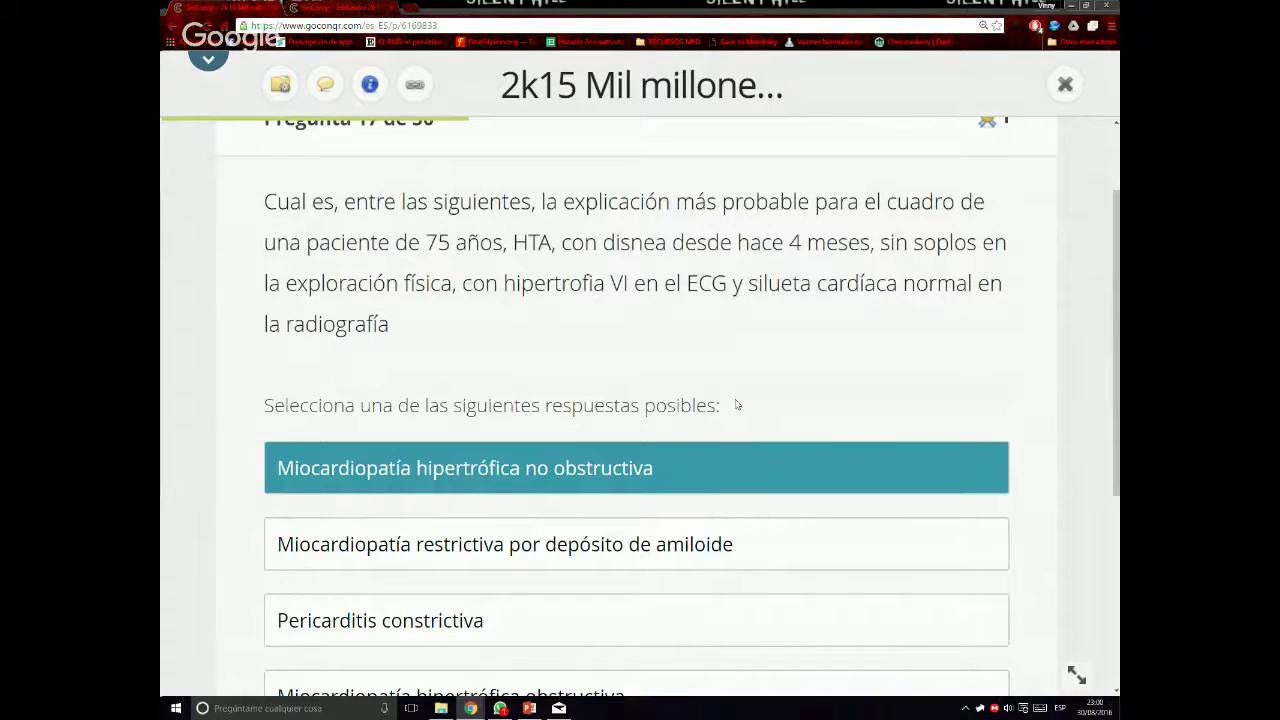
scroll(738, 404, down, 1)
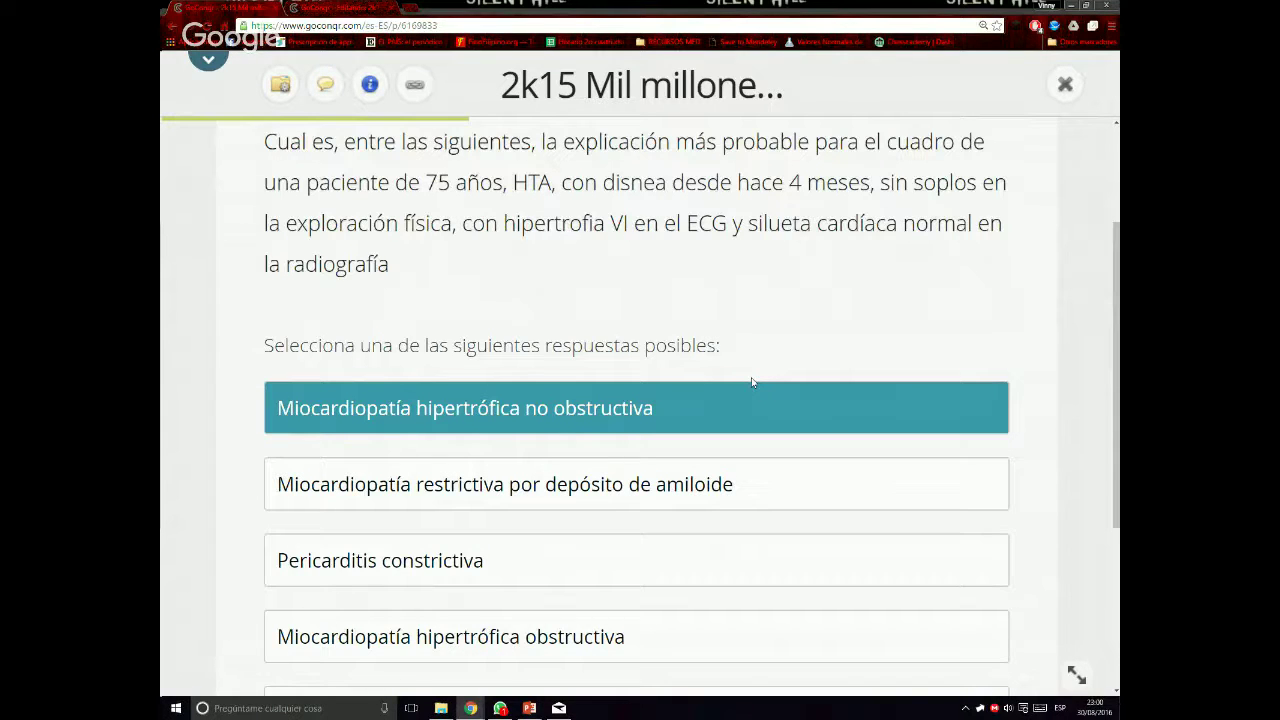
scroll(752, 382, down, 2)
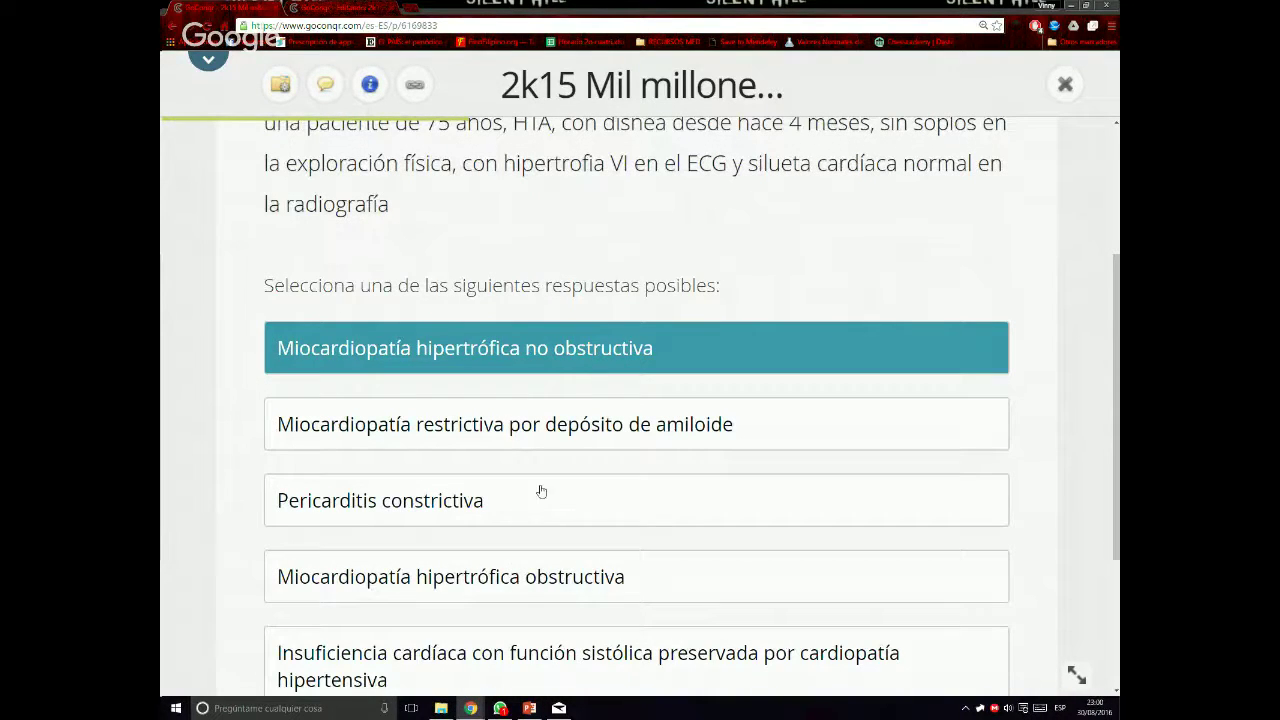
scroll(541, 491, down, 1)
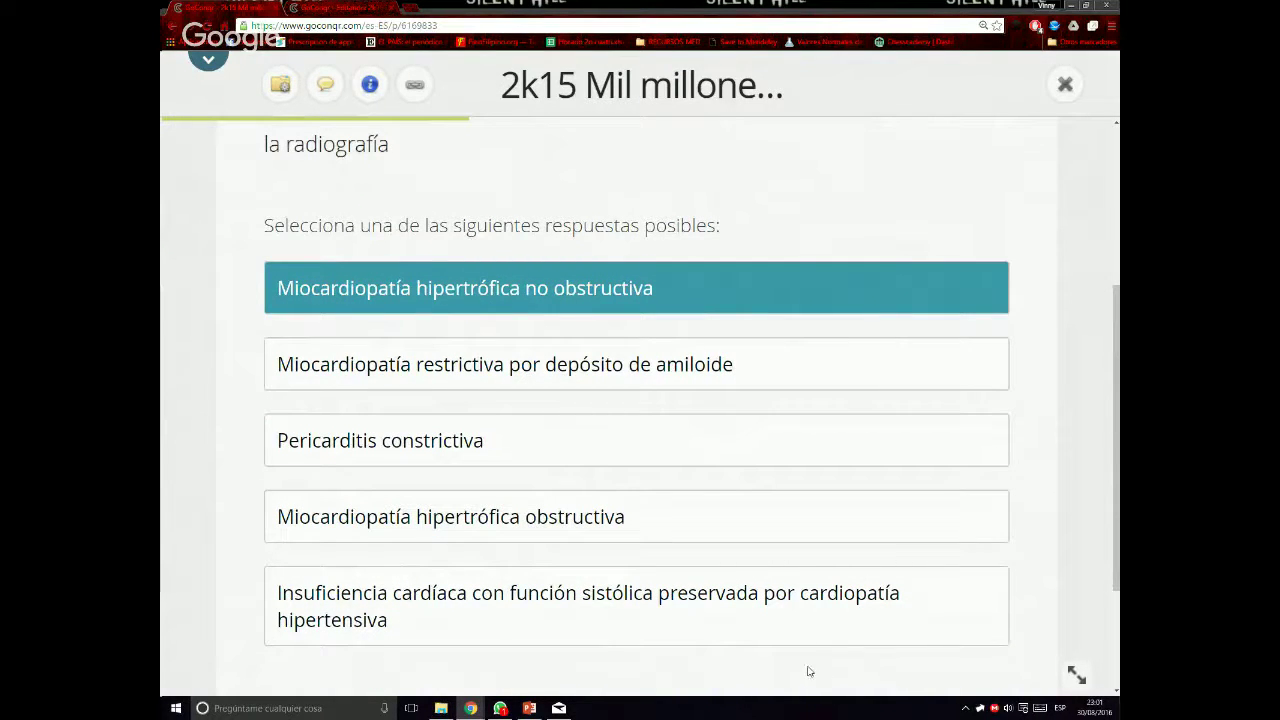
scroll(804, 640, up, 2)
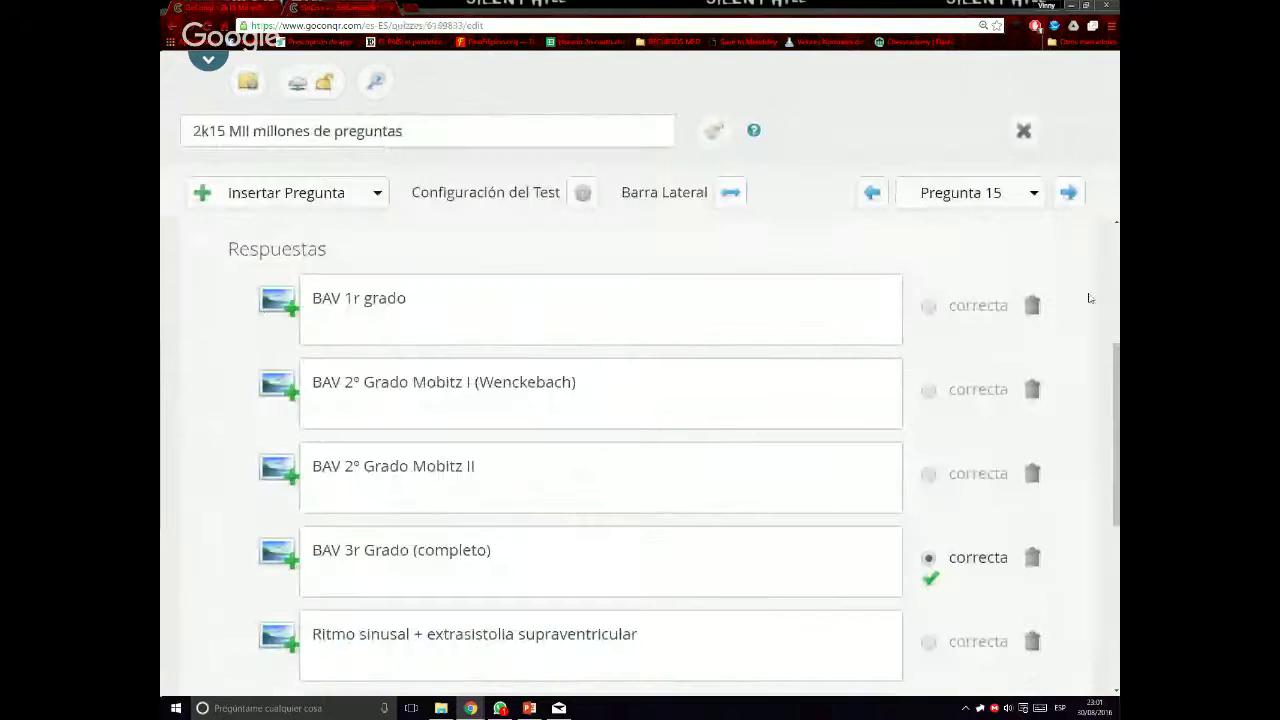
Bring up question 17 in the quiz editor and review its explanation and marked correct answer
click(1068, 192)
scroll(683, 466, down, 2)
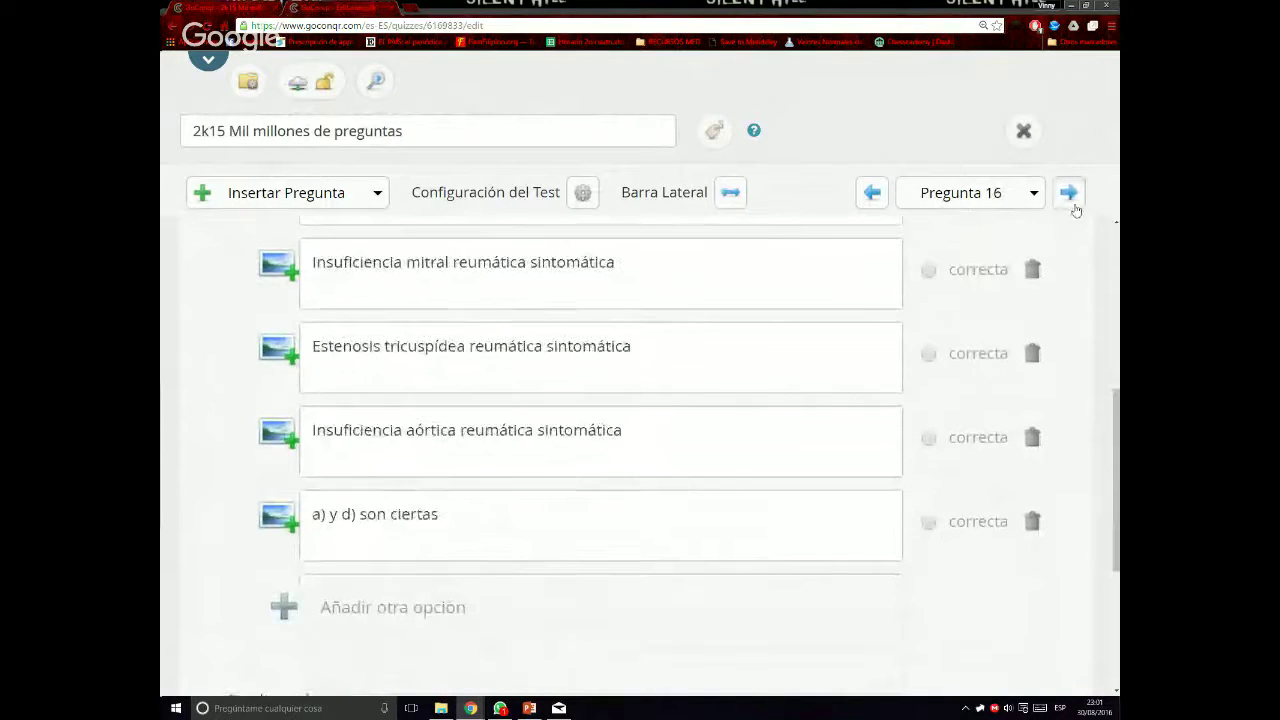
click(1068, 192)
scroll(663, 461, down, 3)
scroll(663, 461, down, 2)
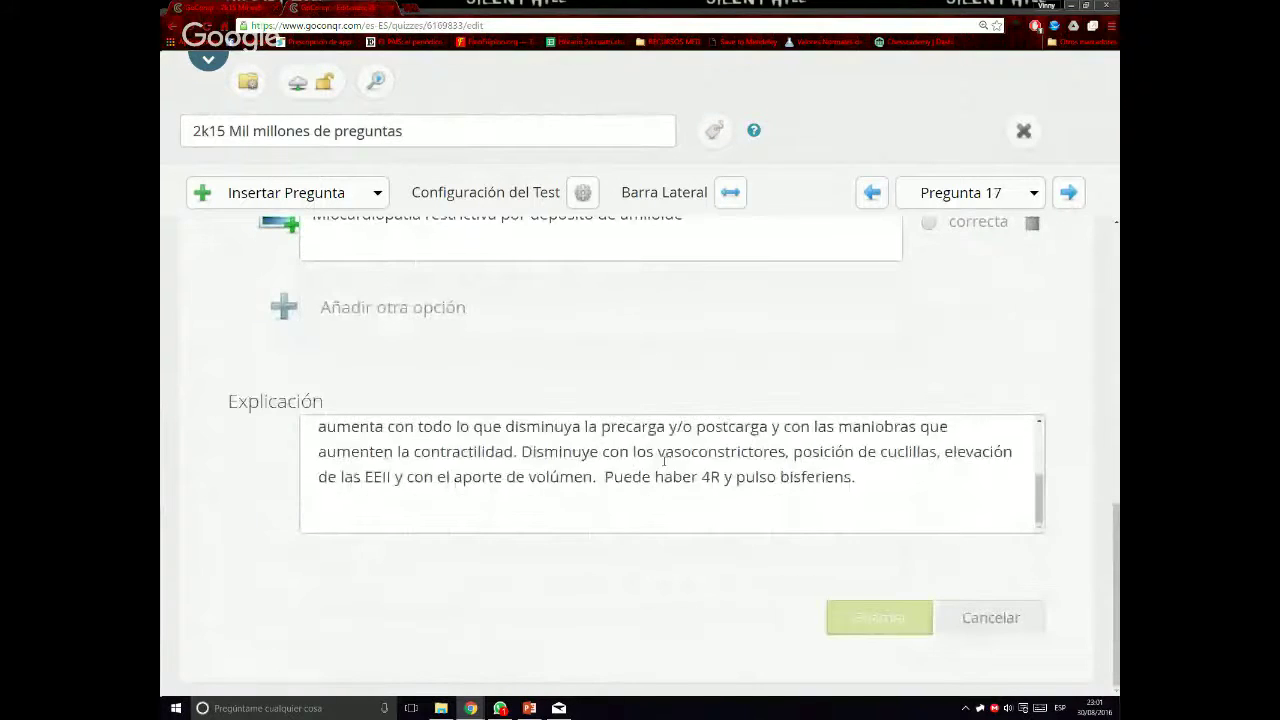
scroll(663, 461, up, 2)
scroll(663, 461, up, 2)
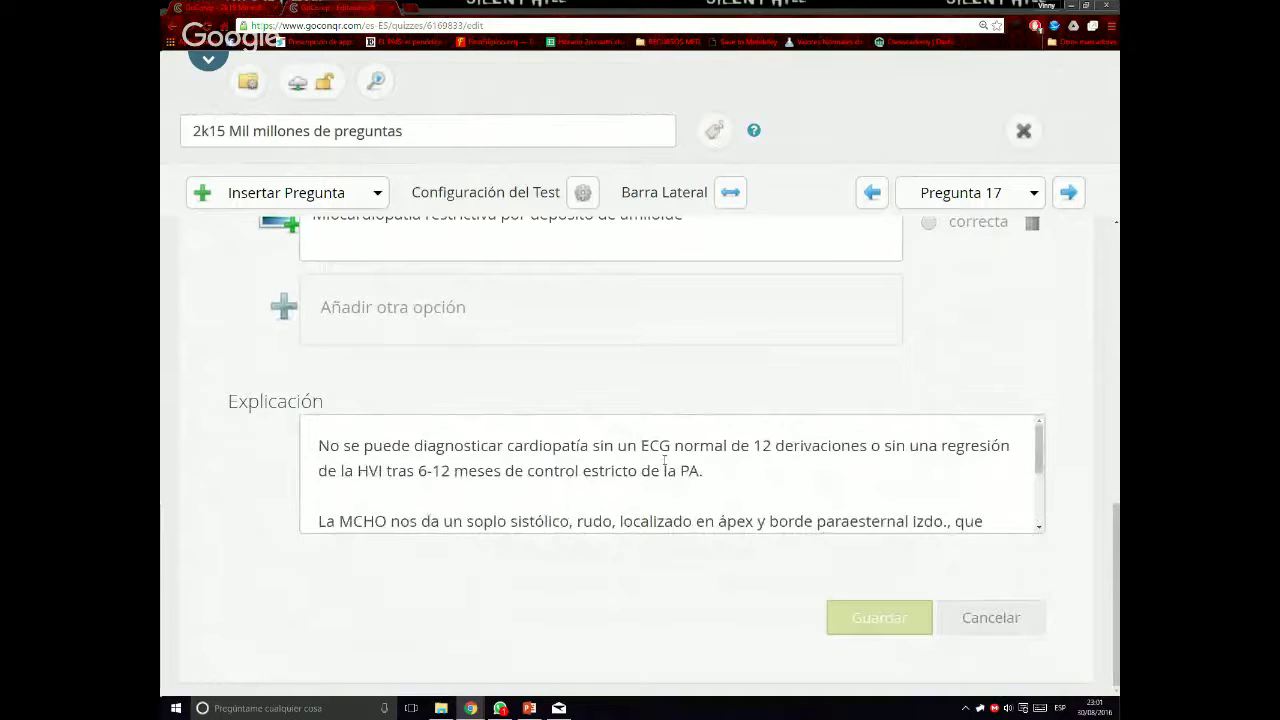
scroll(666, 463, up, 1)
scroll(720, 486, up, 3)
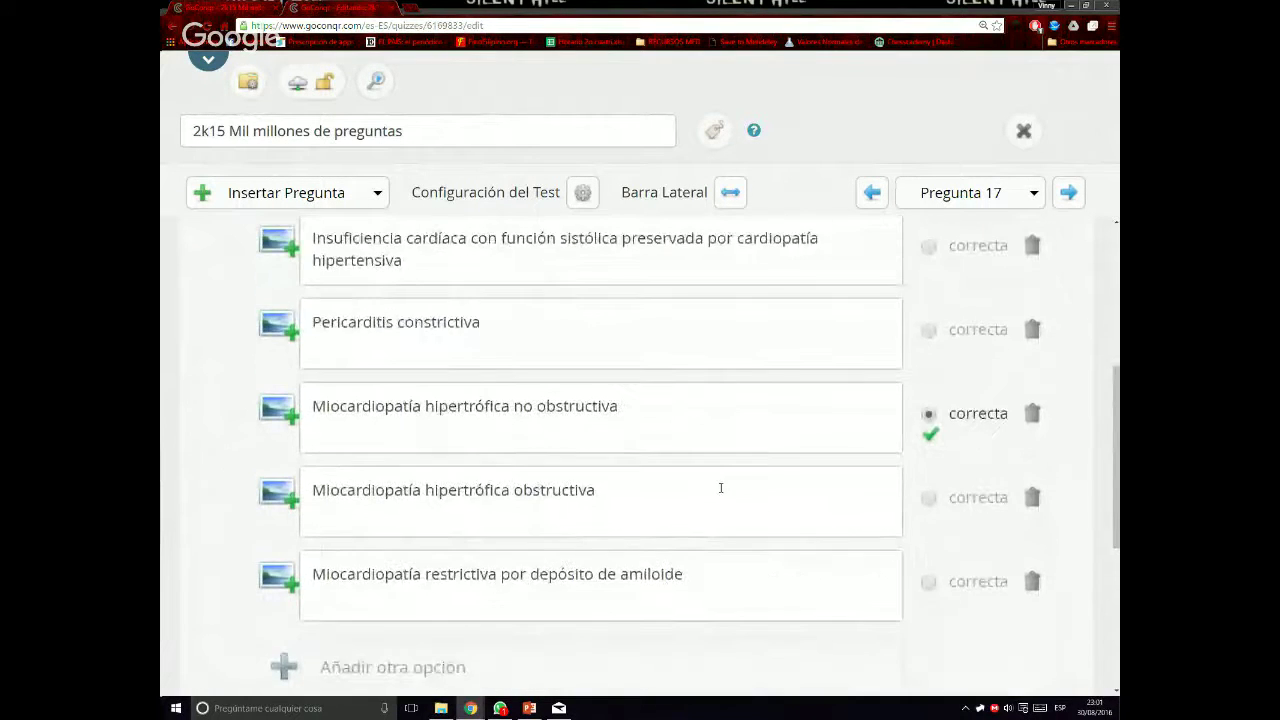
Read the explanation of question 17 in the quiz editor and compare it with the case description and answer options
scroll(720, 486, down, 3)
click(354, 506)
drag(318, 506, 754, 506)
click(632, 507)
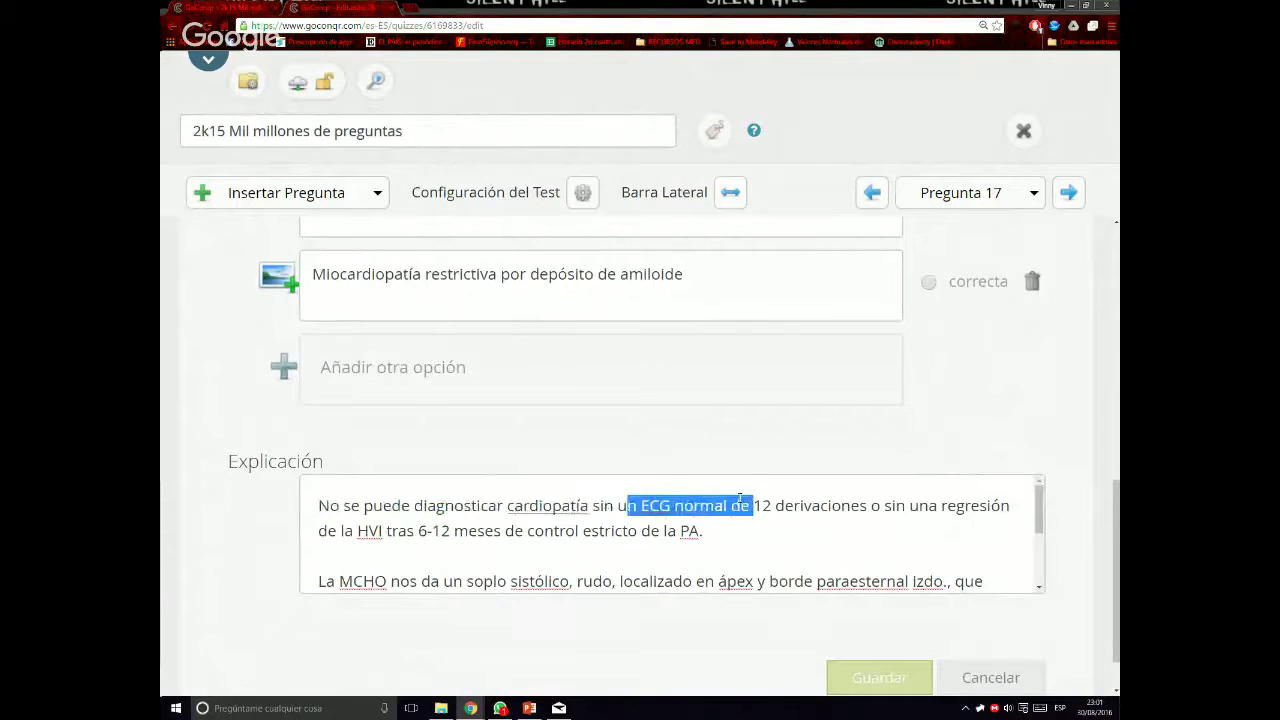
click(592, 506)
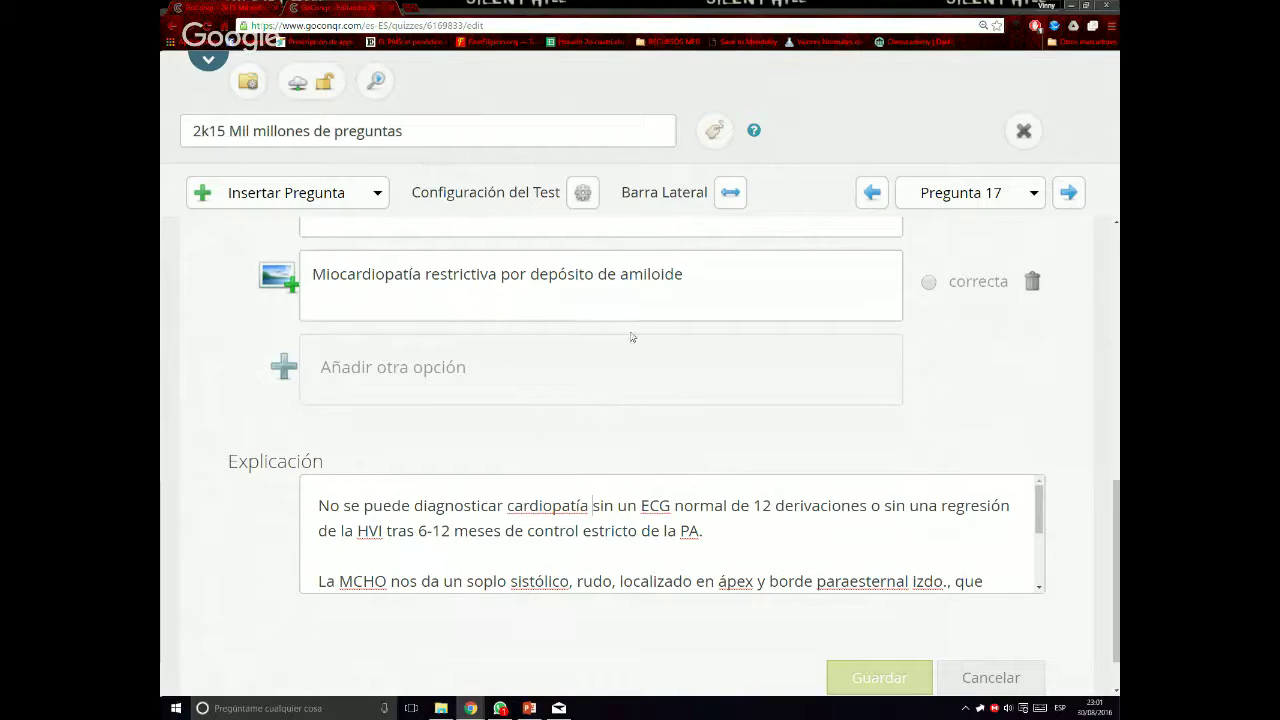
scroll(564, 470, up, 1)
scroll(564, 470, up, 5)
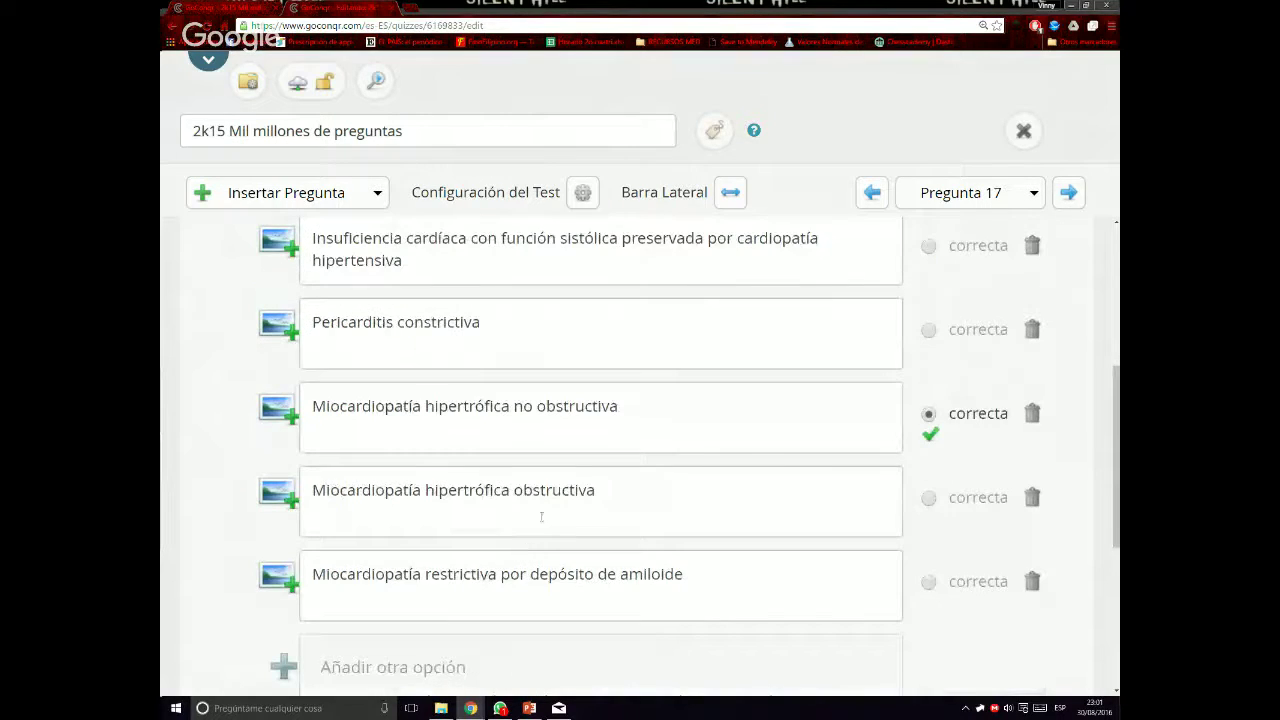
scroll(550, 481, up, 3)
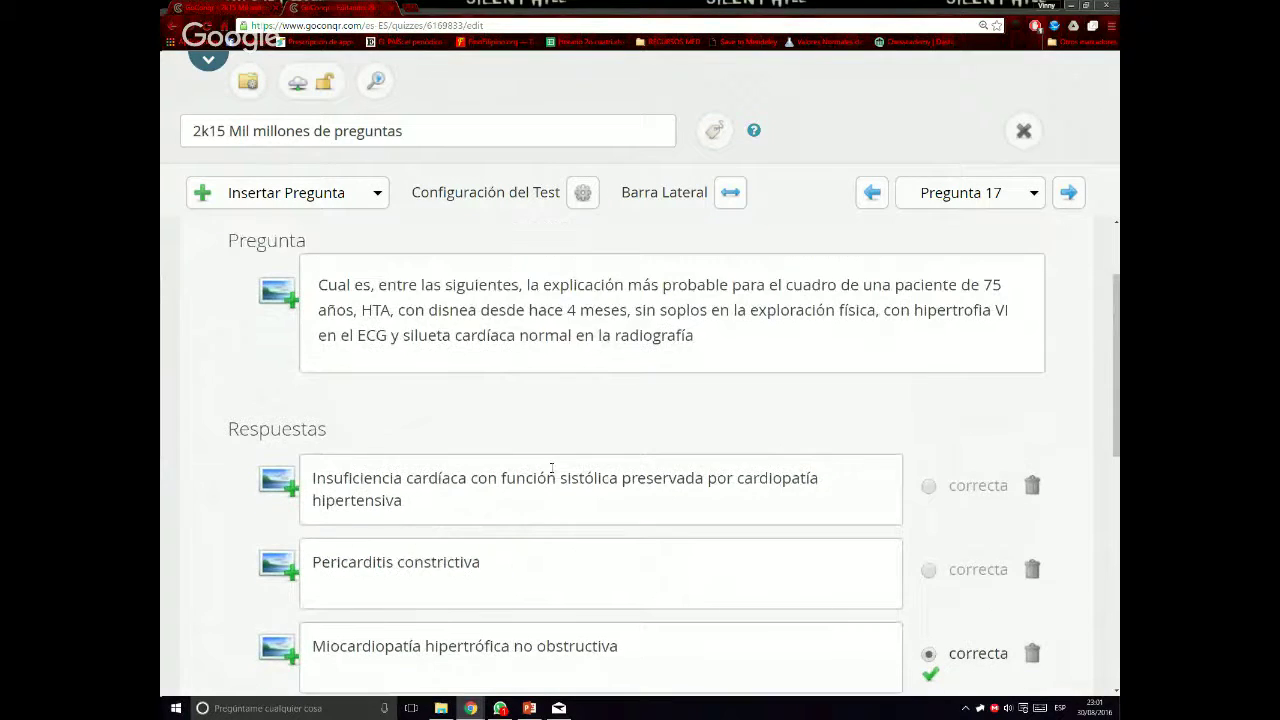
Return to the running quiz, check the answer to question 17, and advance to question 18 to read it
click(299, 84)
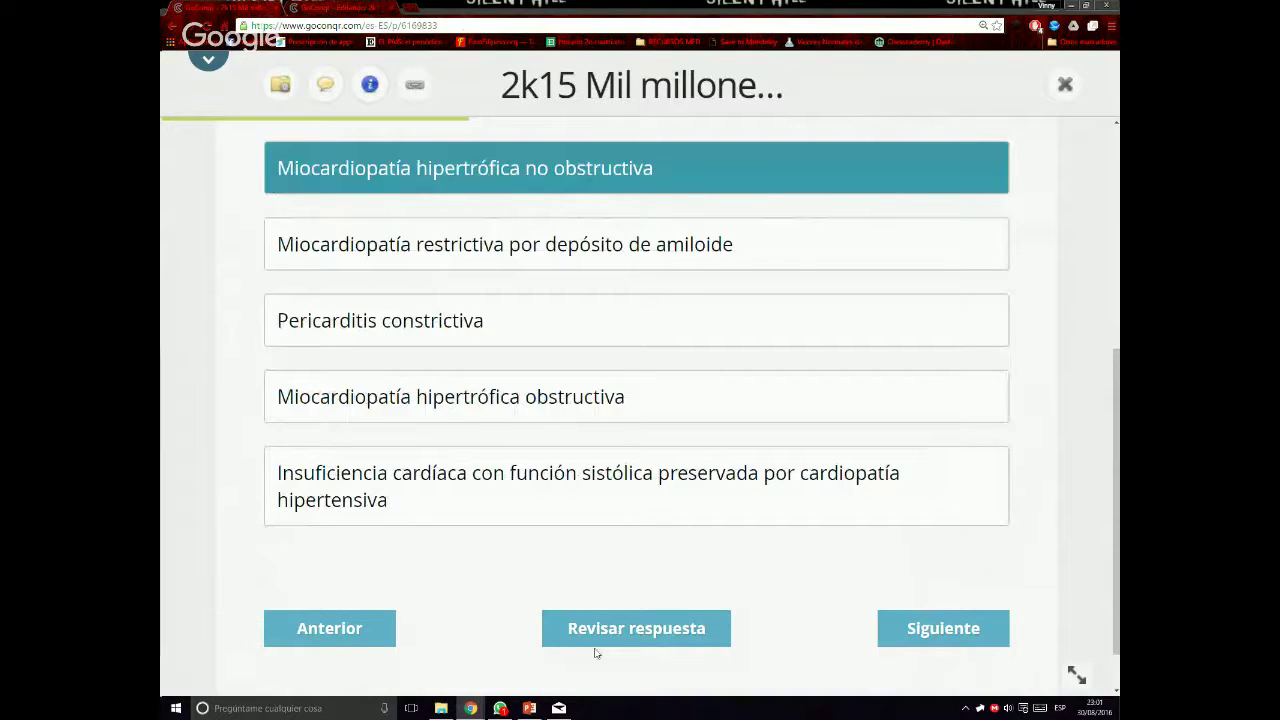
click(701, 629)
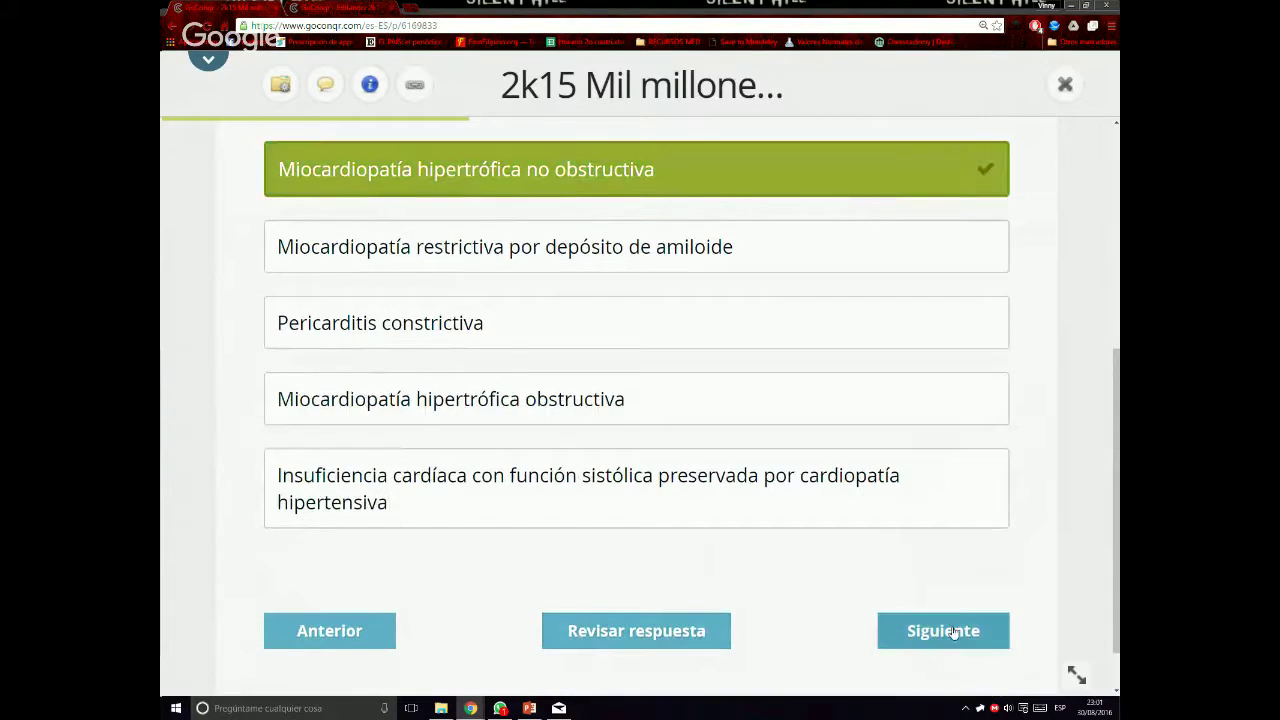
click(951, 630)
scroll(777, 557, up, 3)
scroll(777, 552, down, 1)
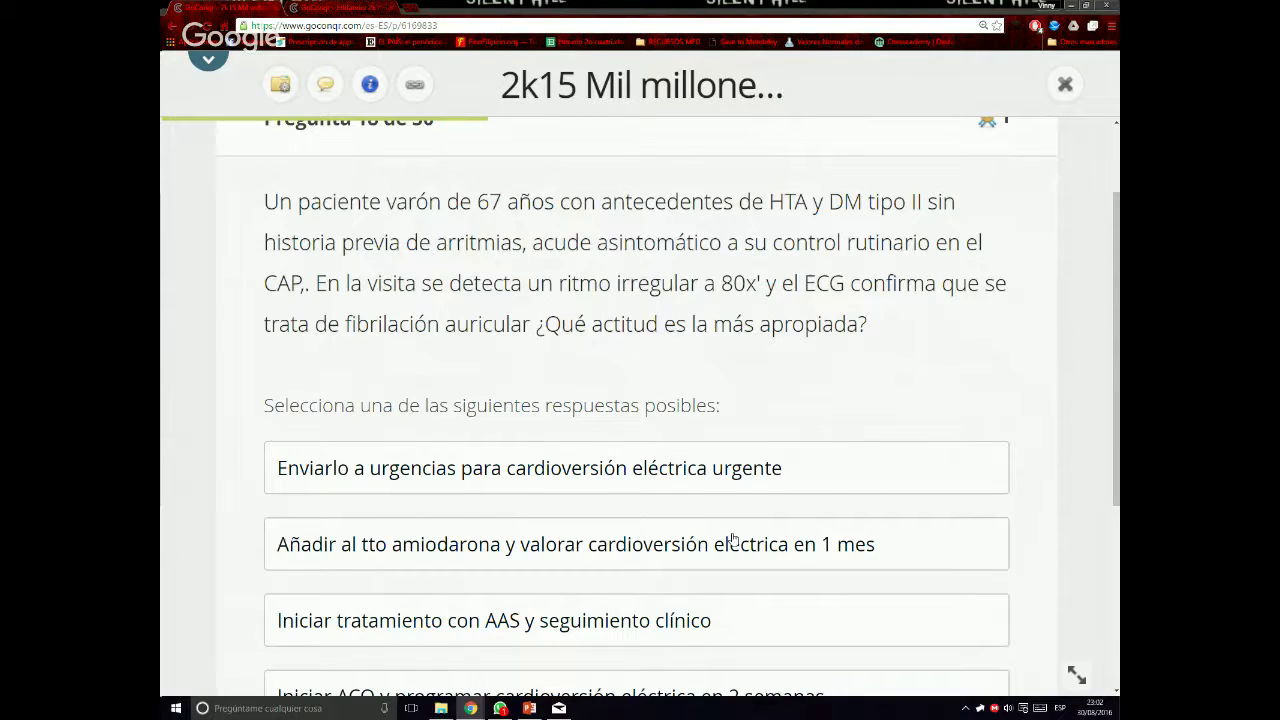
scroll(698, 279, down, 1)
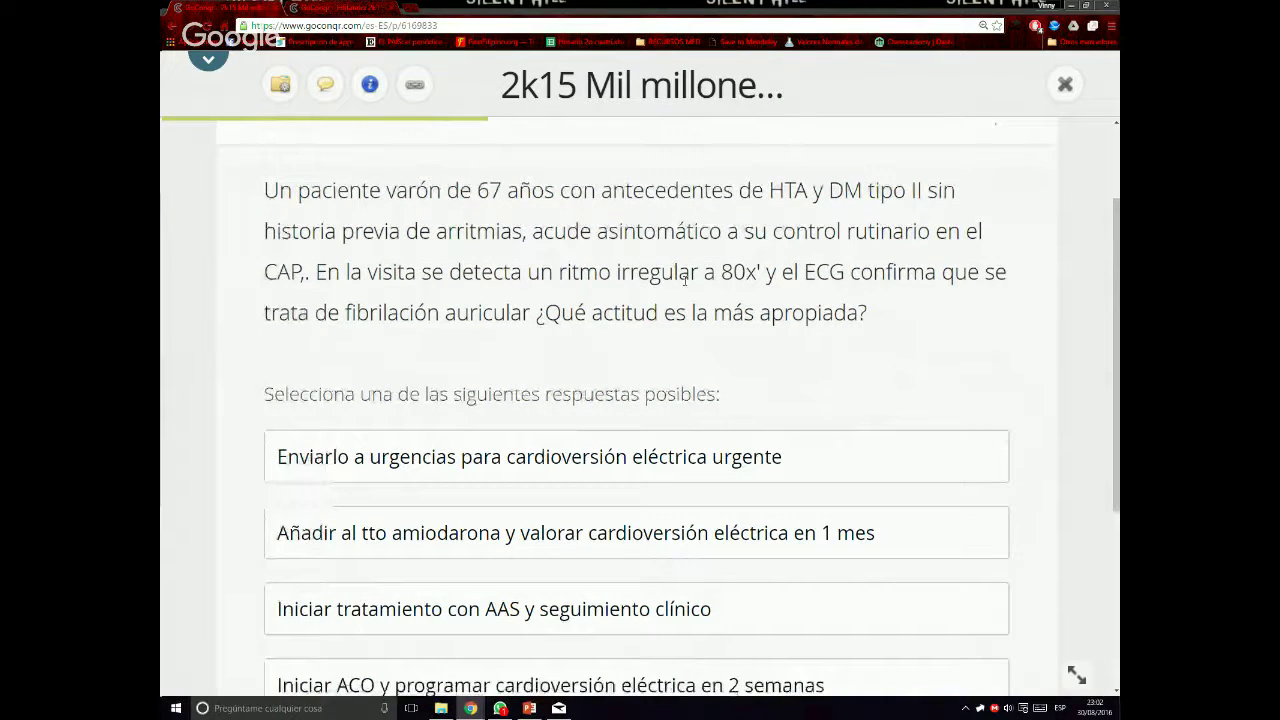
scroll(698, 279, down, 2)
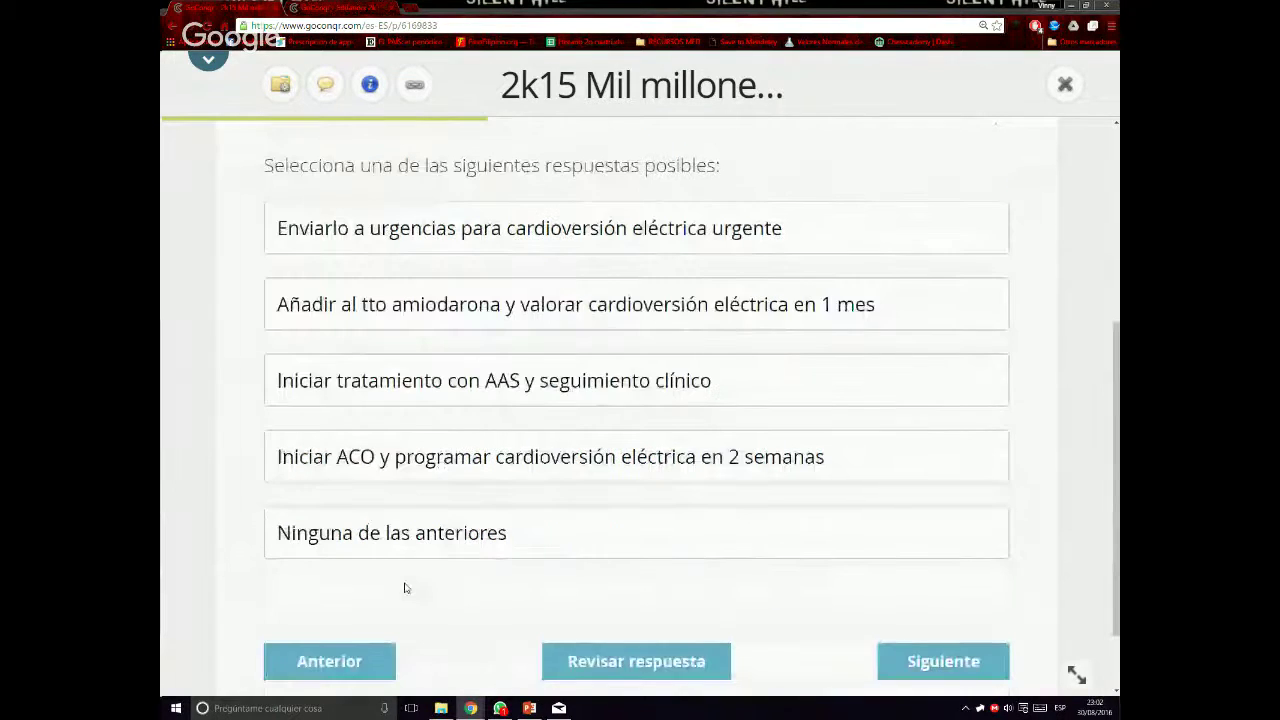
Look over question 17 in the quiz editor and move the editor on to question 18
key(ctrl+Tab)
scroll(563, 234, down, 5)
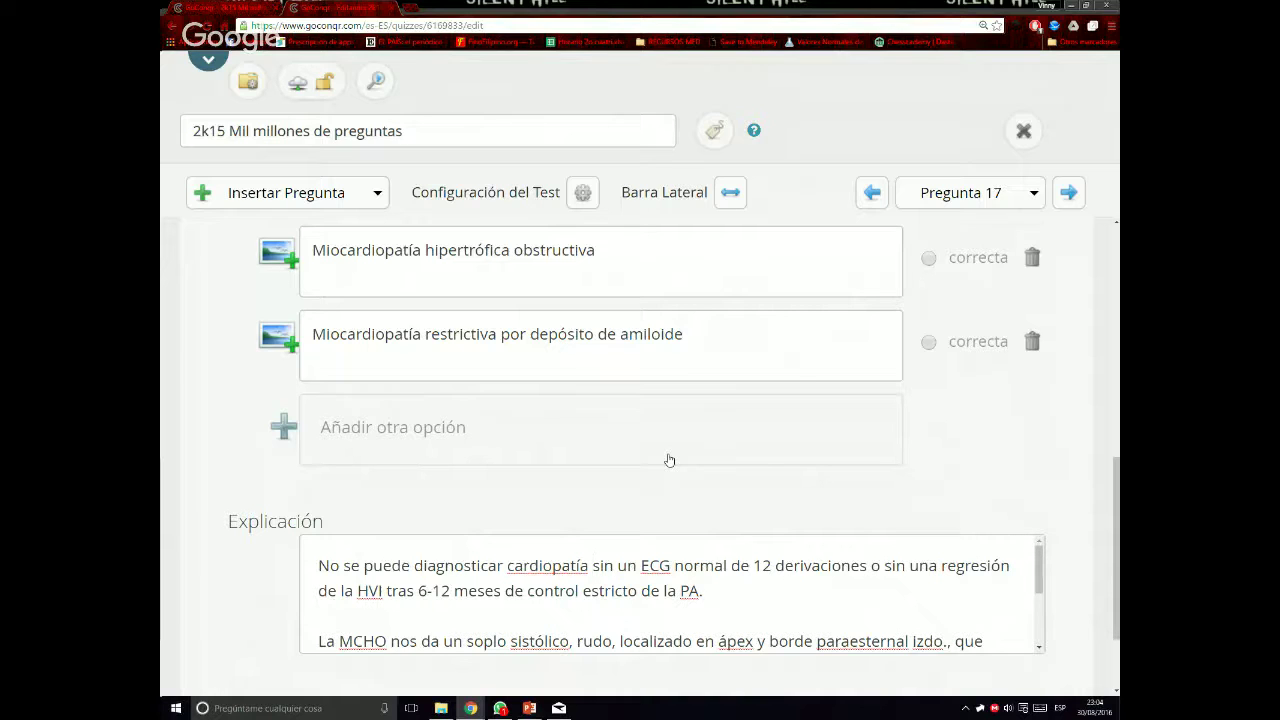
scroll(660, 468, up, 2)
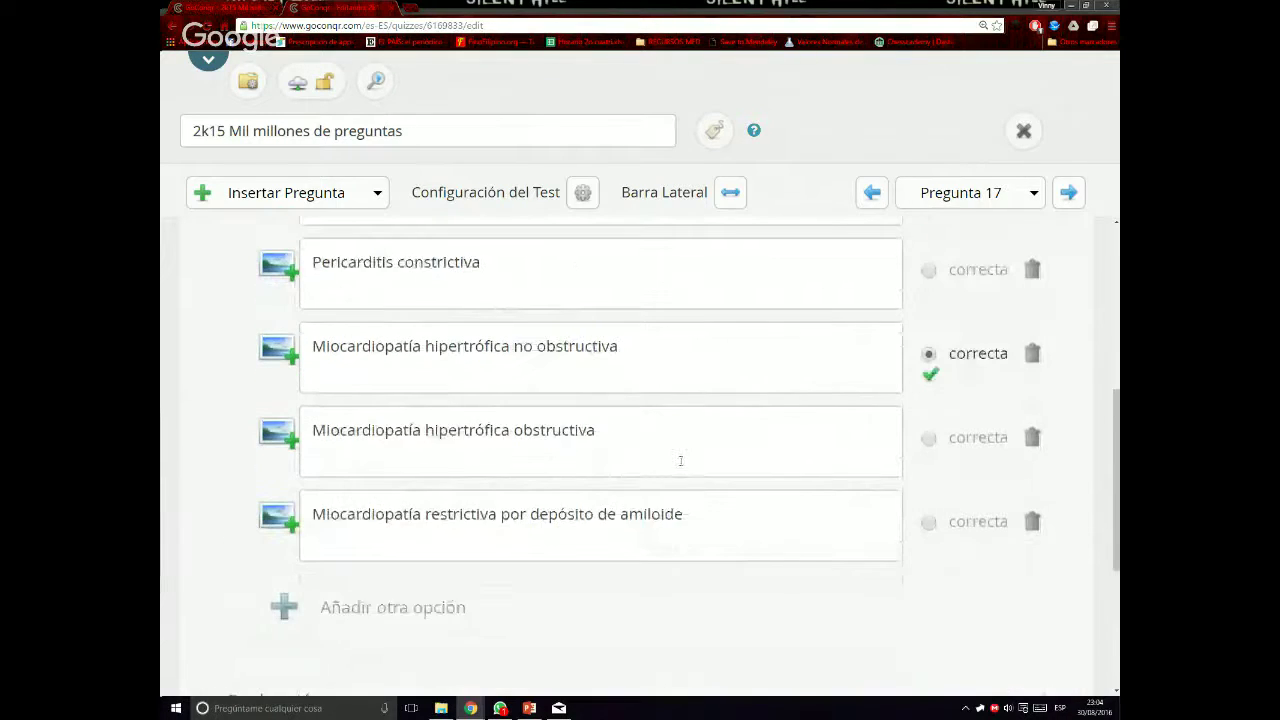
scroll(830, 373, up, 4)
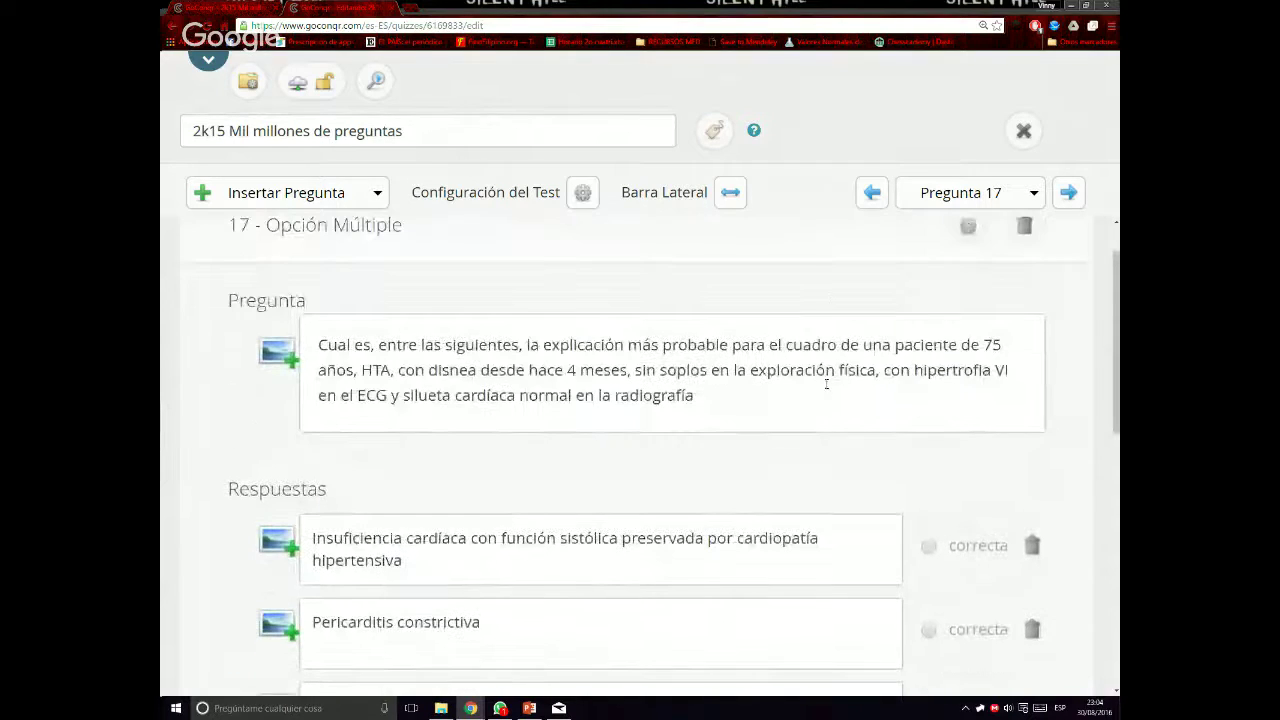
click(1067, 193)
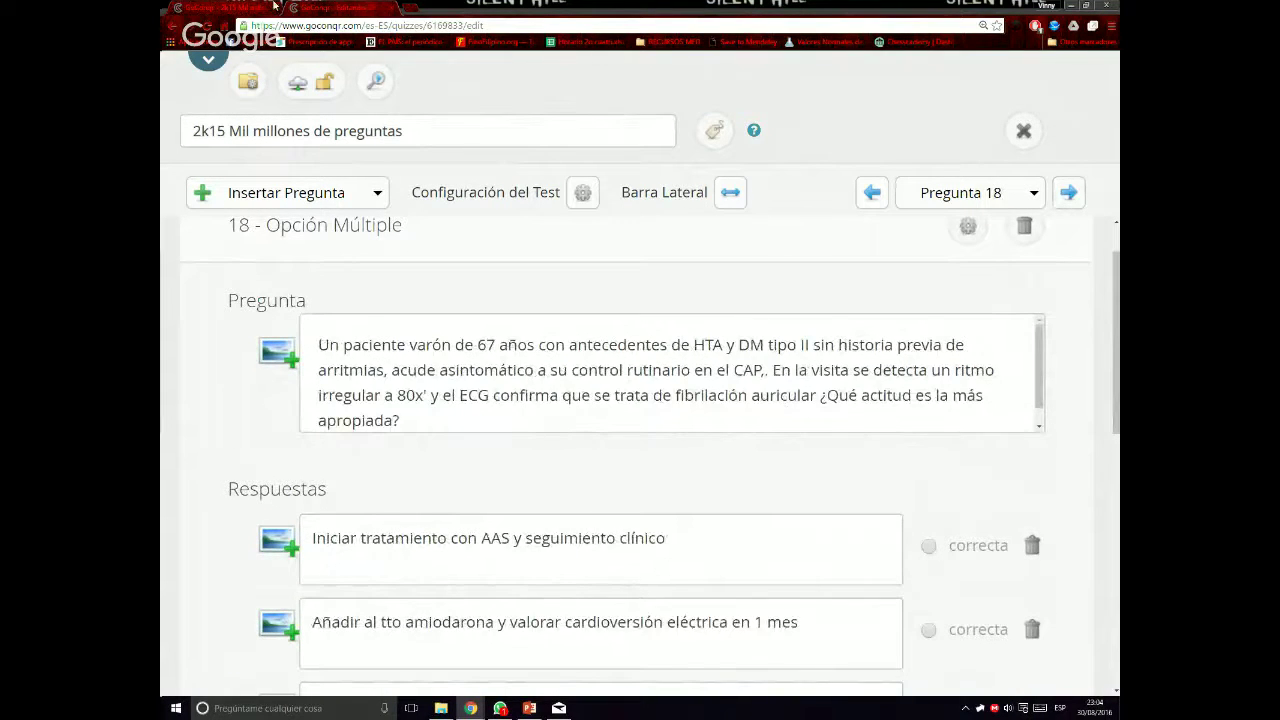
Return to the running quiz and select "Ninguna de las anteriores" as the answer to question 18
click(255, 6)
scroll(766, 580, up, 2)
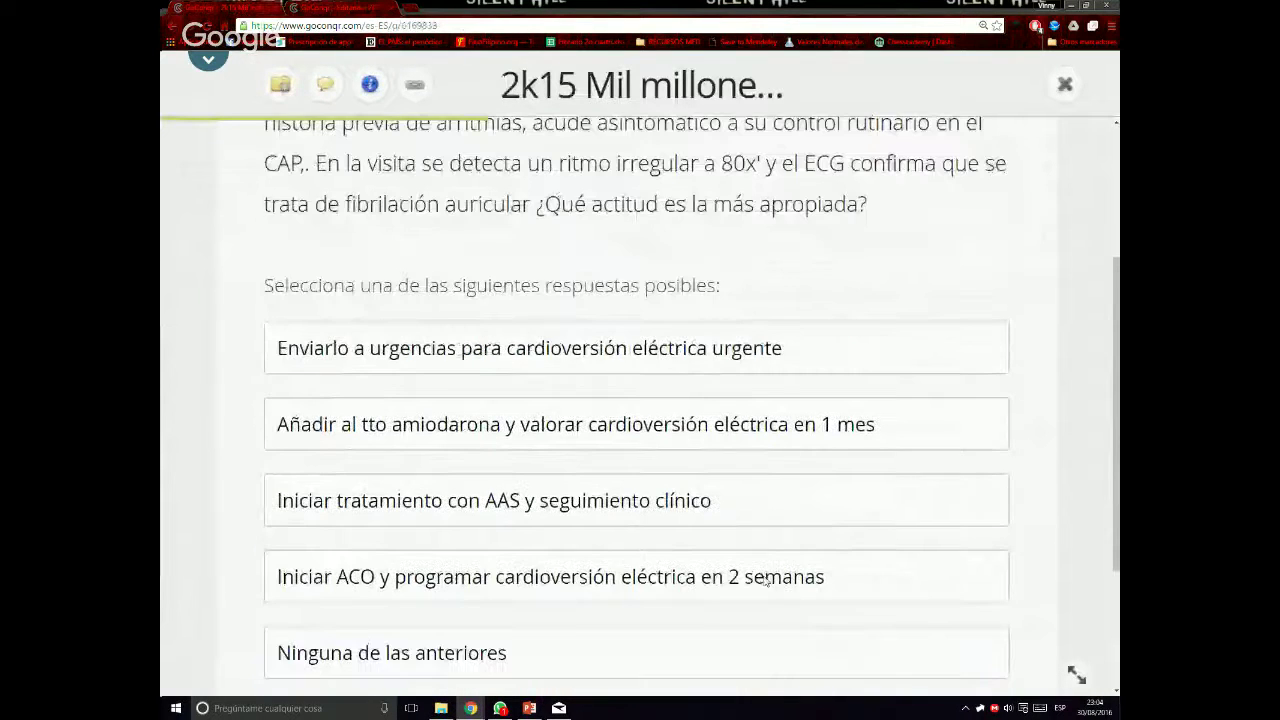
scroll(766, 582, up, 3)
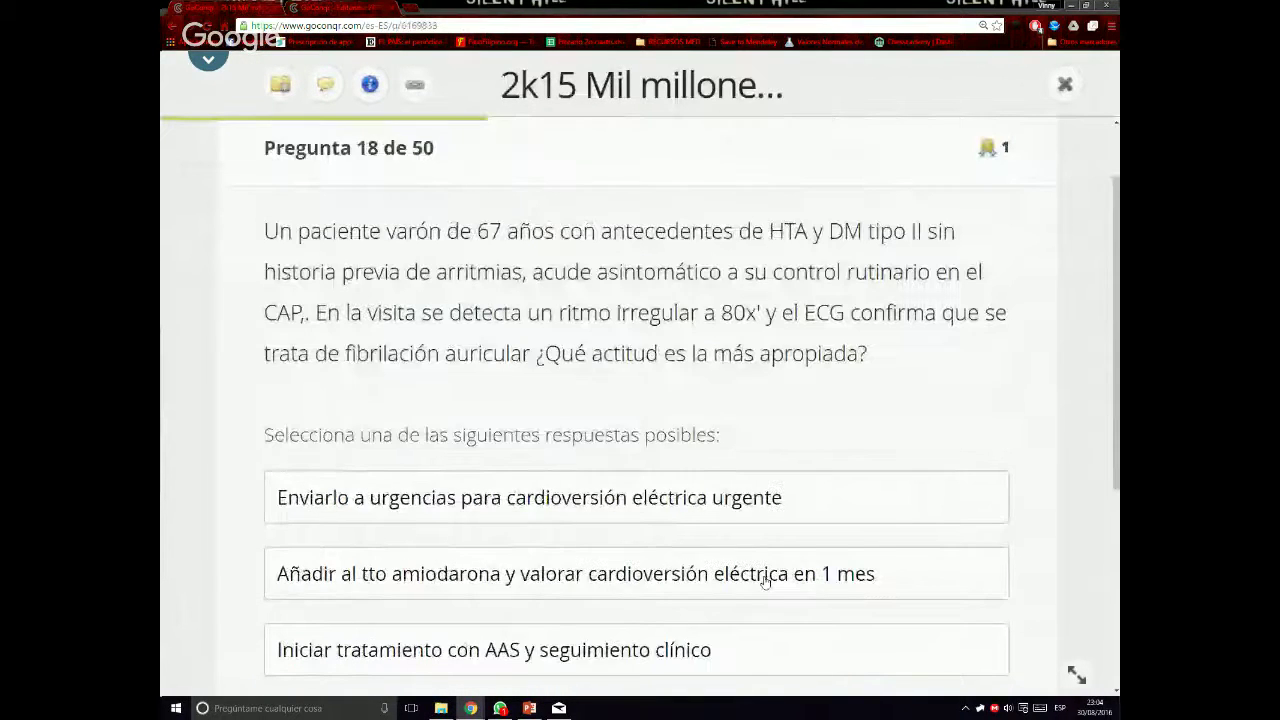
scroll(766, 582, up, 1)
scroll(766, 582, down, 1)
scroll(766, 582, up, 1)
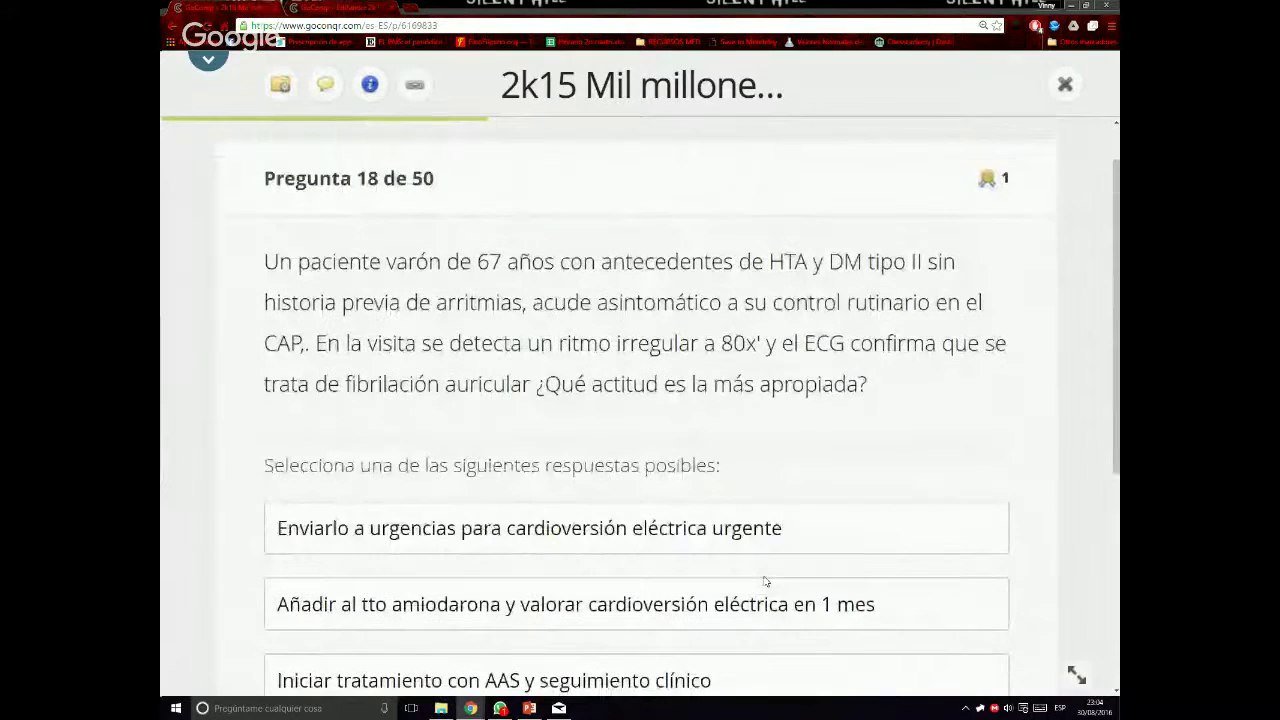
scroll(766, 582, down, 1)
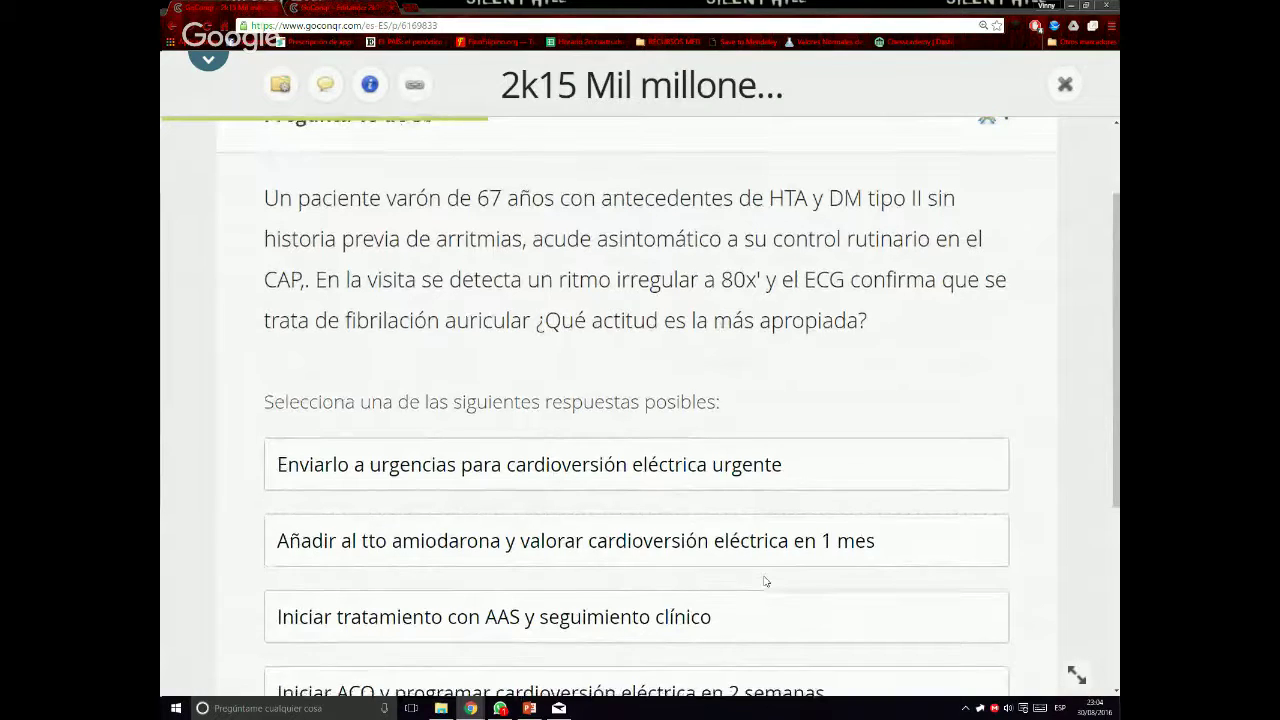
scroll(750, 522, down, 2)
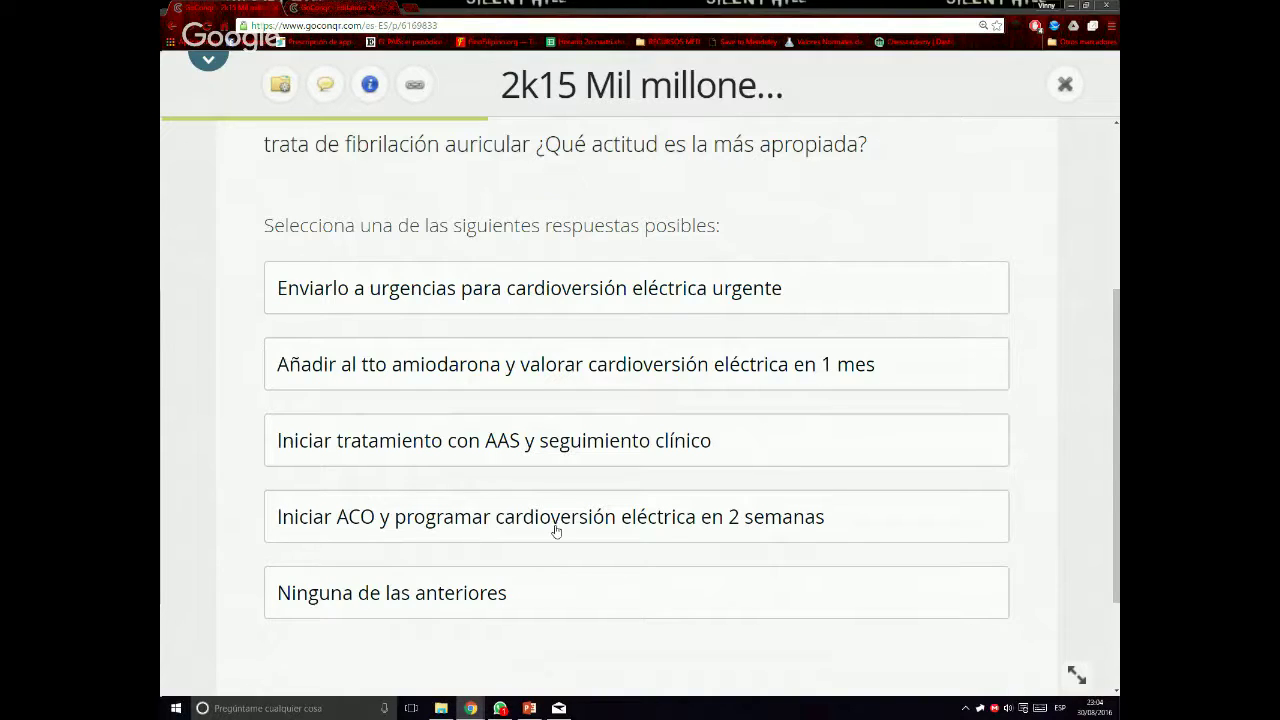
click(432, 595)
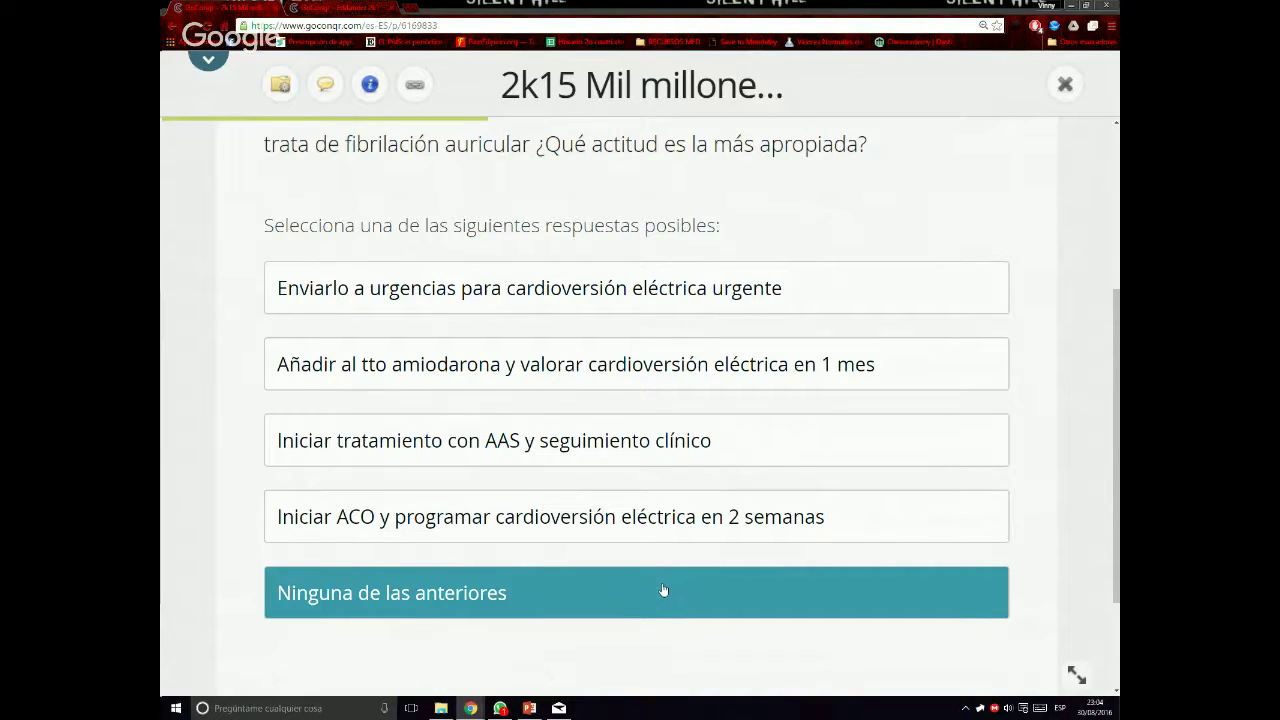
Reread the atrial fibrillation case of question 18 and compare all its answer options
scroll(663, 590, up, 2)
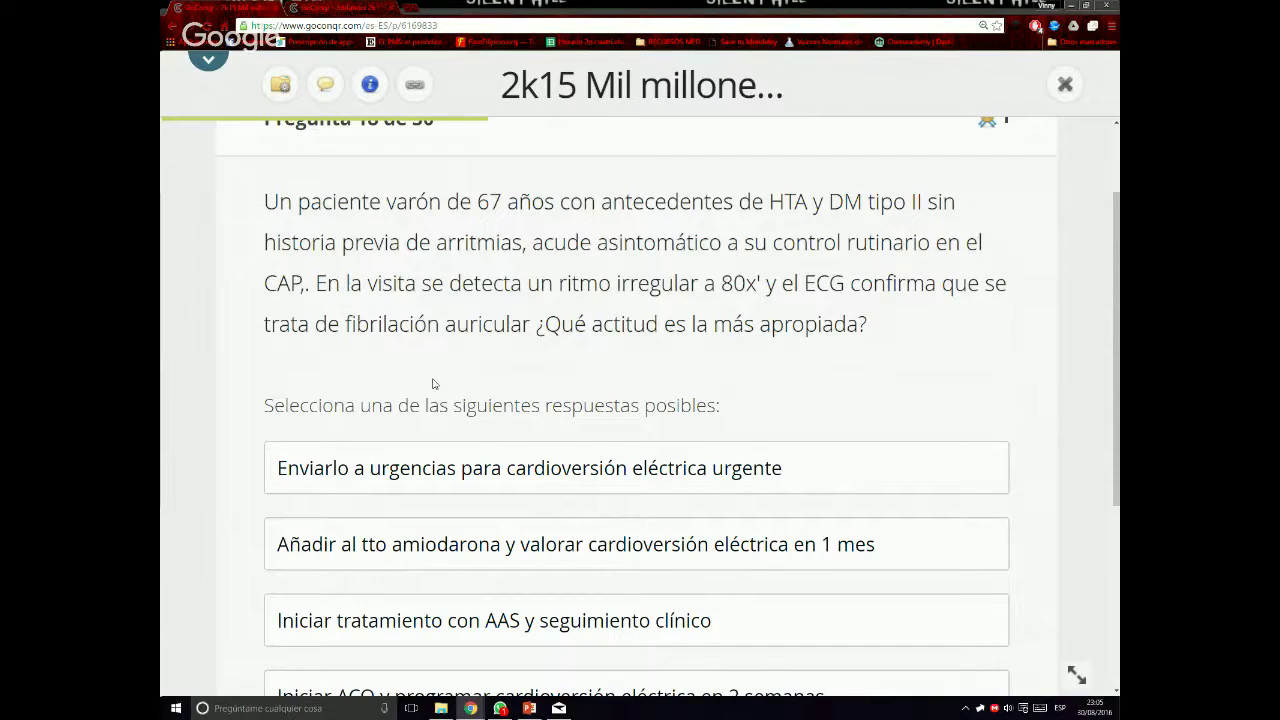
scroll(433, 384, down, 1)
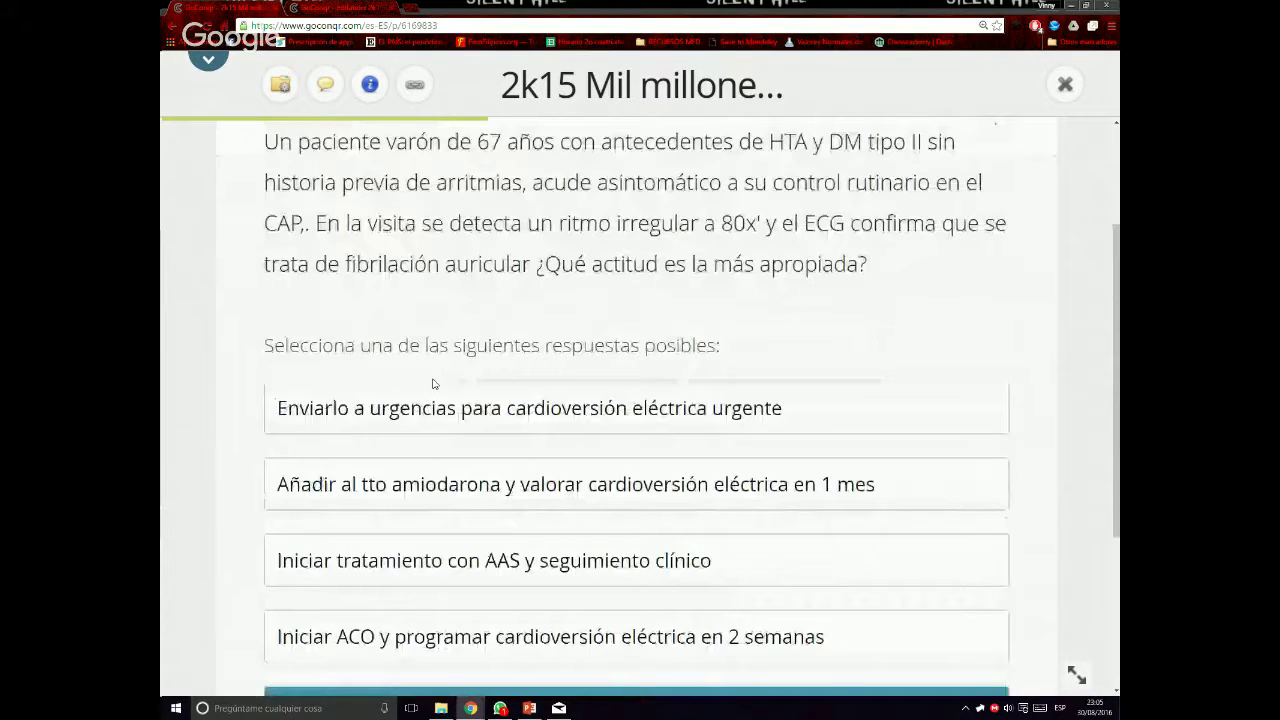
scroll(433, 384, down, 1)
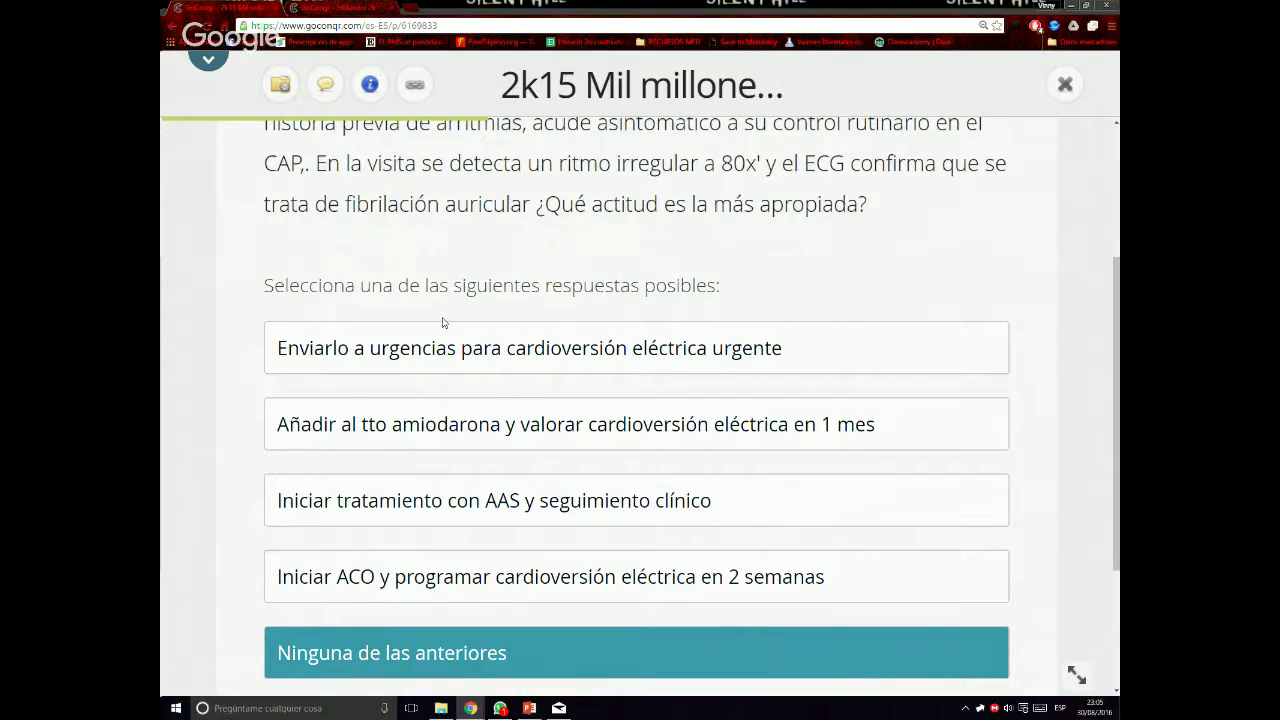
scroll(443, 322, down, 1)
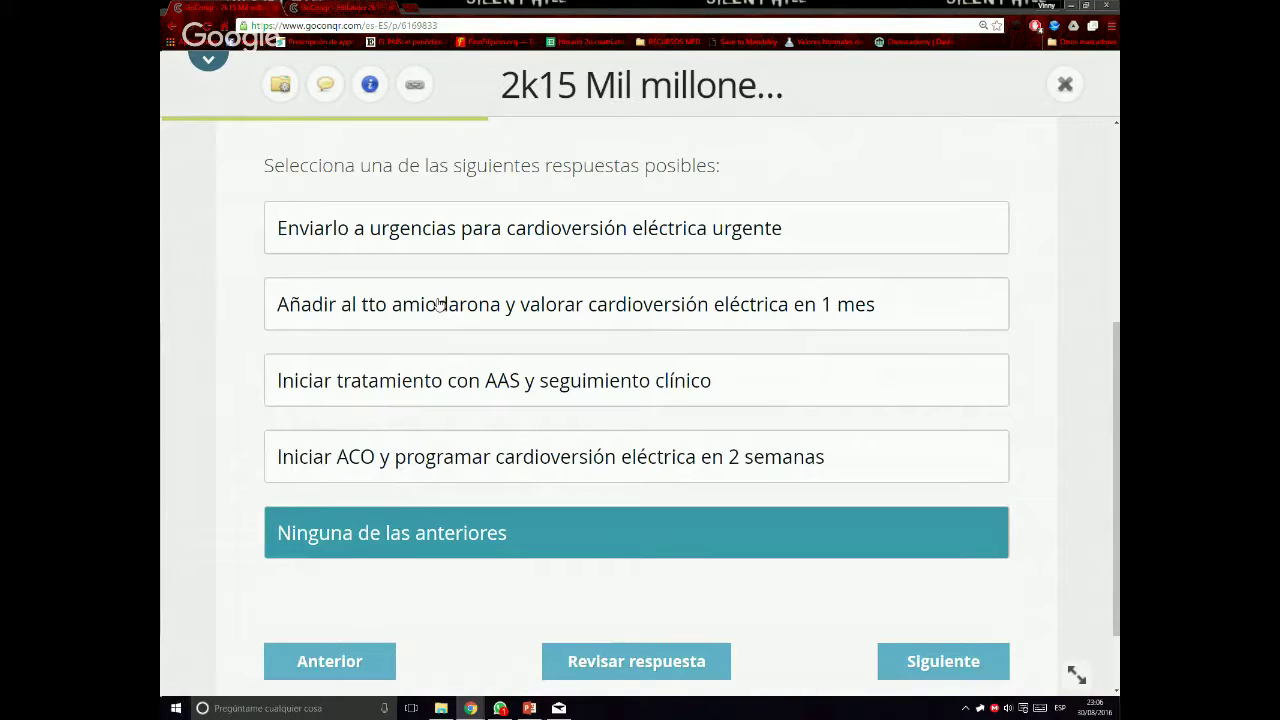
scroll(457, 371, up, 1)
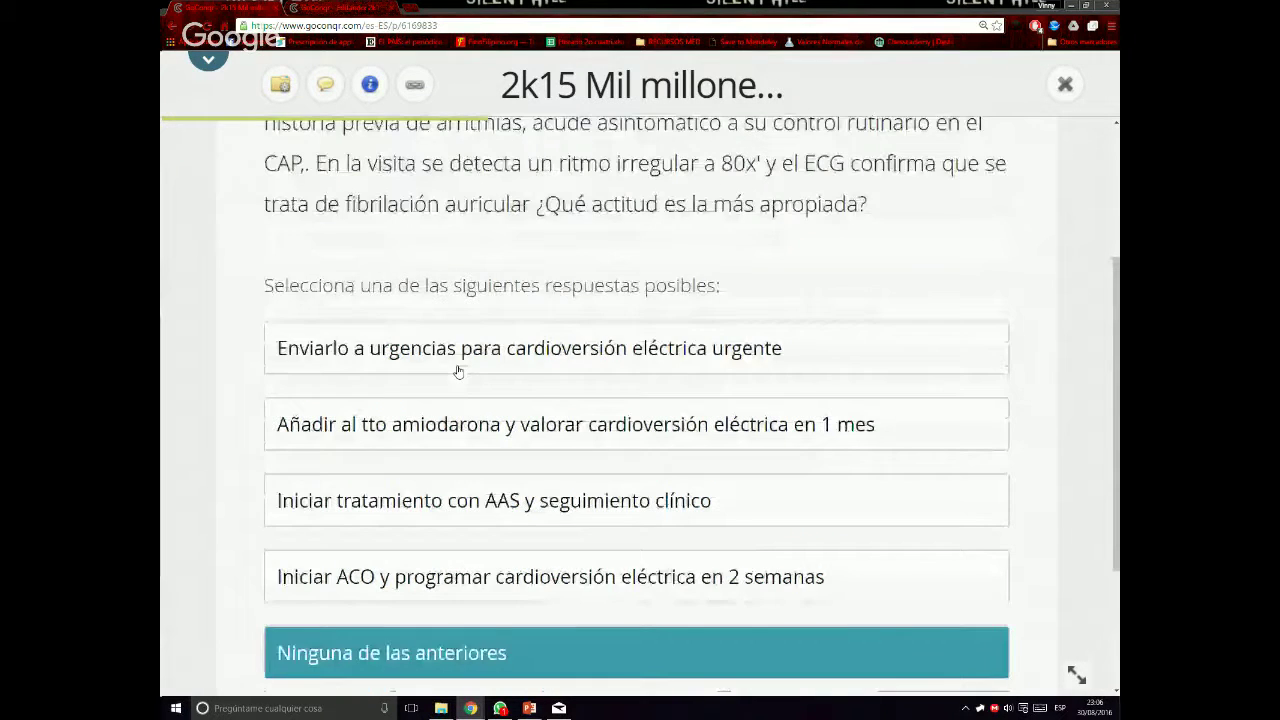
scroll(457, 371, up, 1)
scroll(459, 365, up, 1)
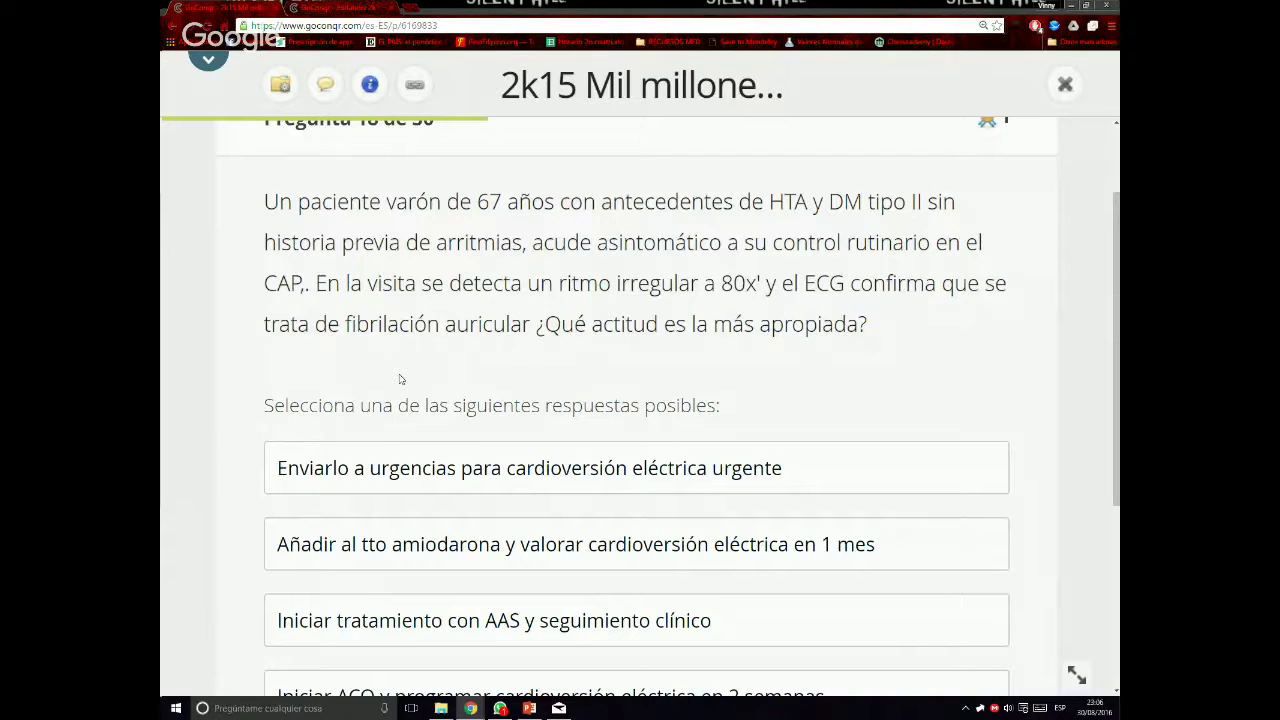
scroll(400, 378, down, 1)
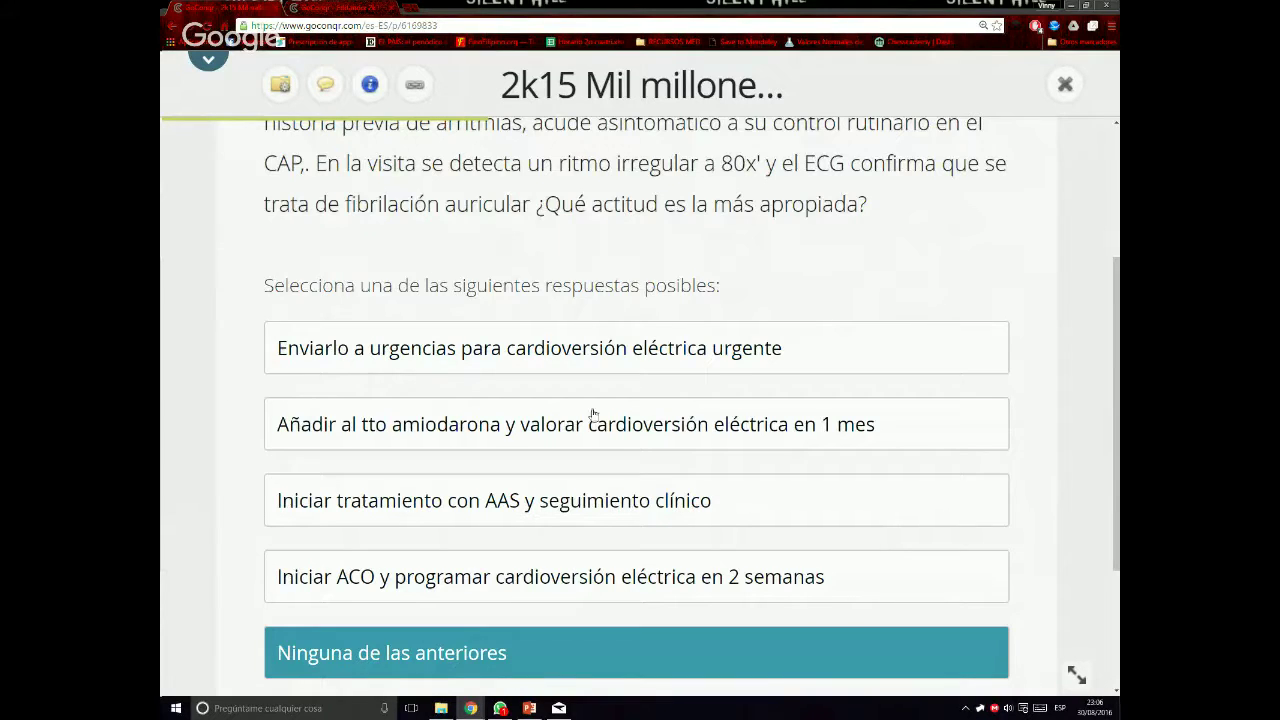
scroll(518, 372, down, 1)
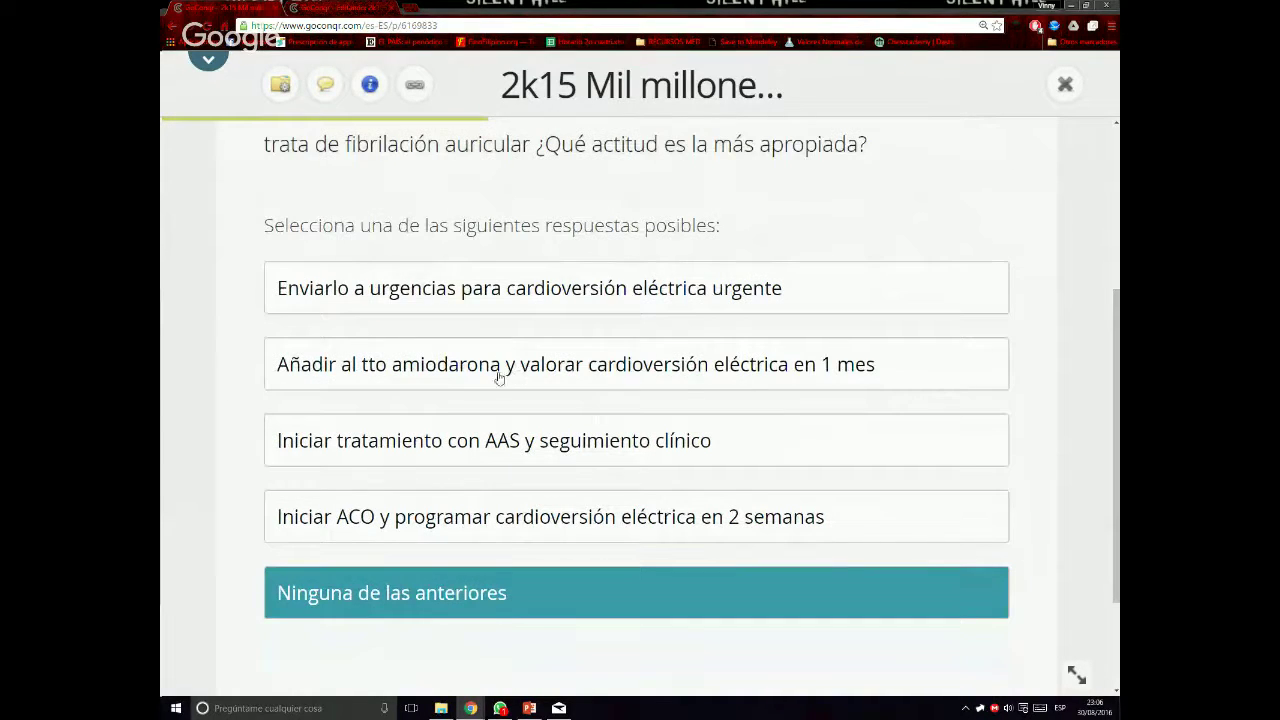
scroll(525, 279, down, 1)
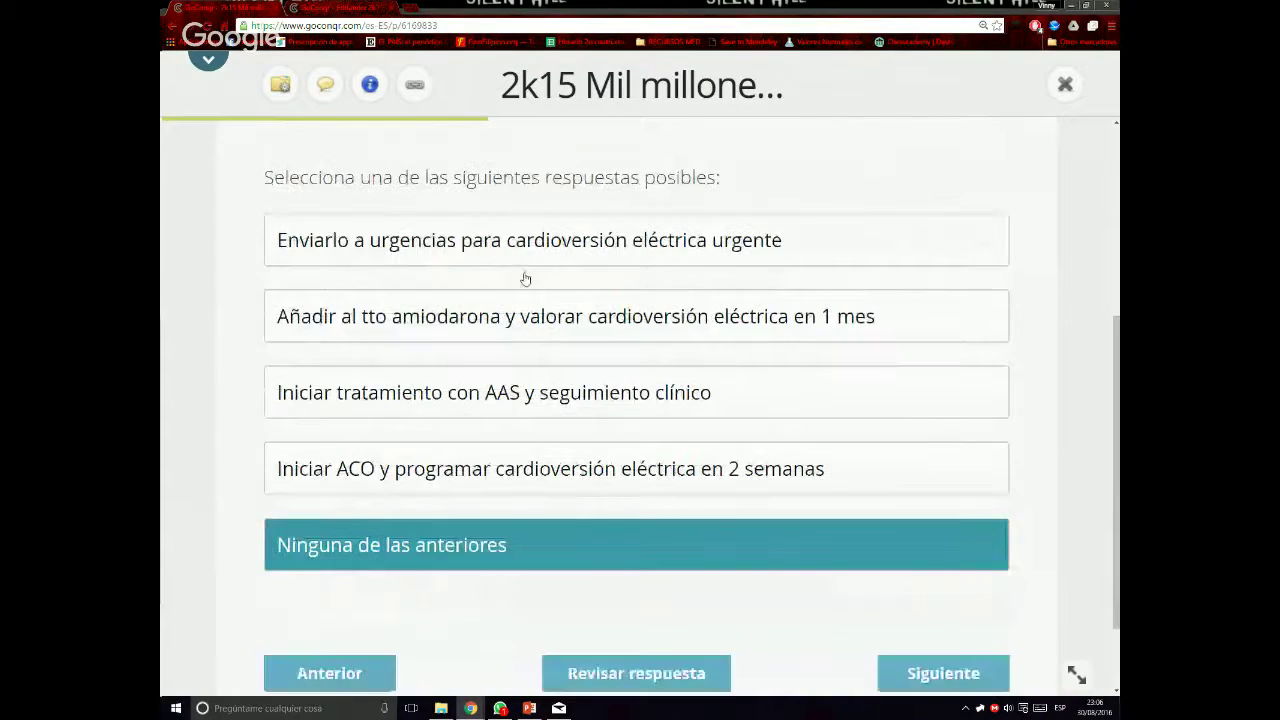
Check the answer to question 18 and advance to question 19
scroll(525, 279, down, 1)
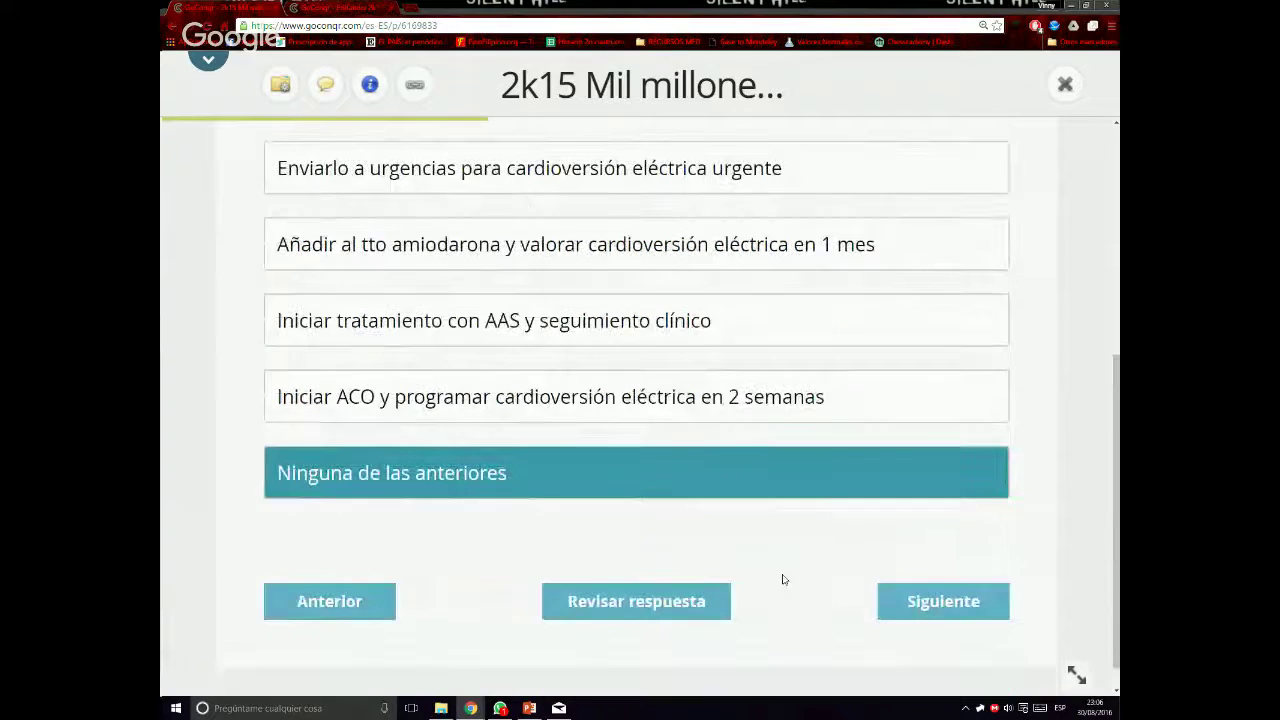
click(681, 598)
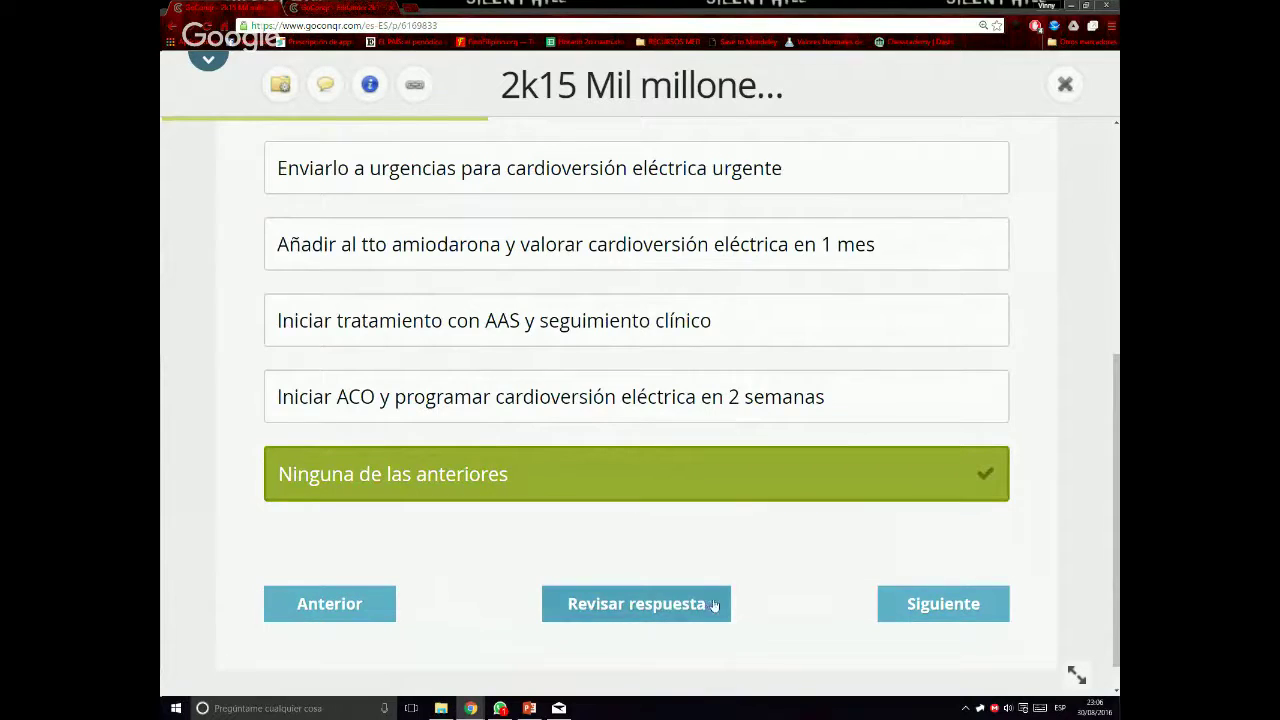
click(943, 604)
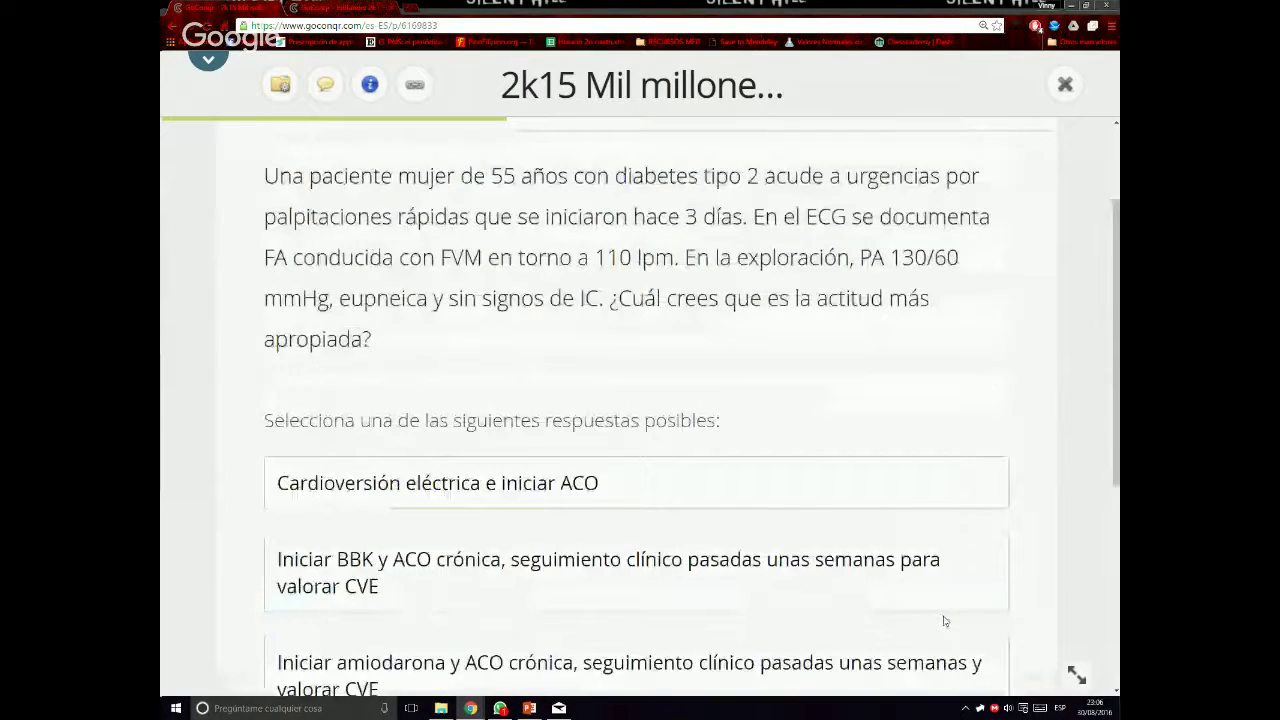
Read question 19 and select "Iniciar BBK y ACO crónica, seguimiento clínico pasadas unas semanas para valorar CVE"
scroll(569, 514, up, 2)
scroll(572, 512, down, 1)
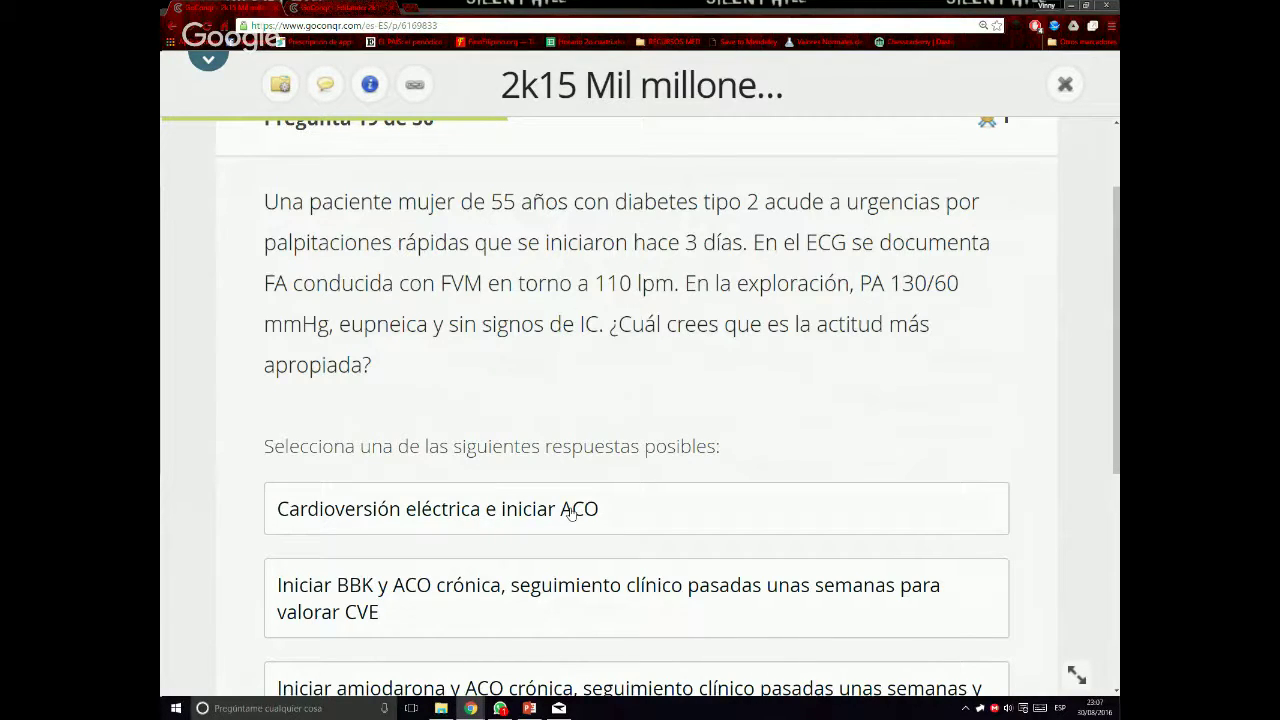
scroll(592, 328, down, 1)
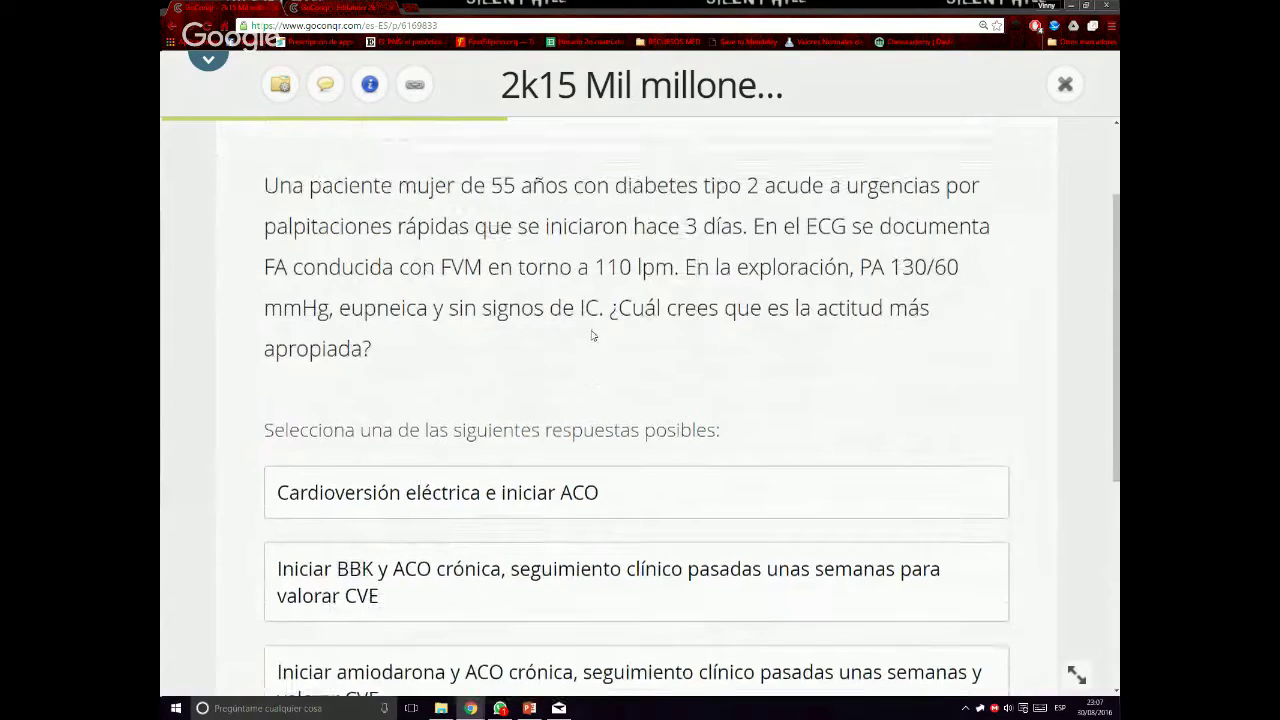
scroll(591, 320, down, 2)
scroll(590, 312, down, 1)
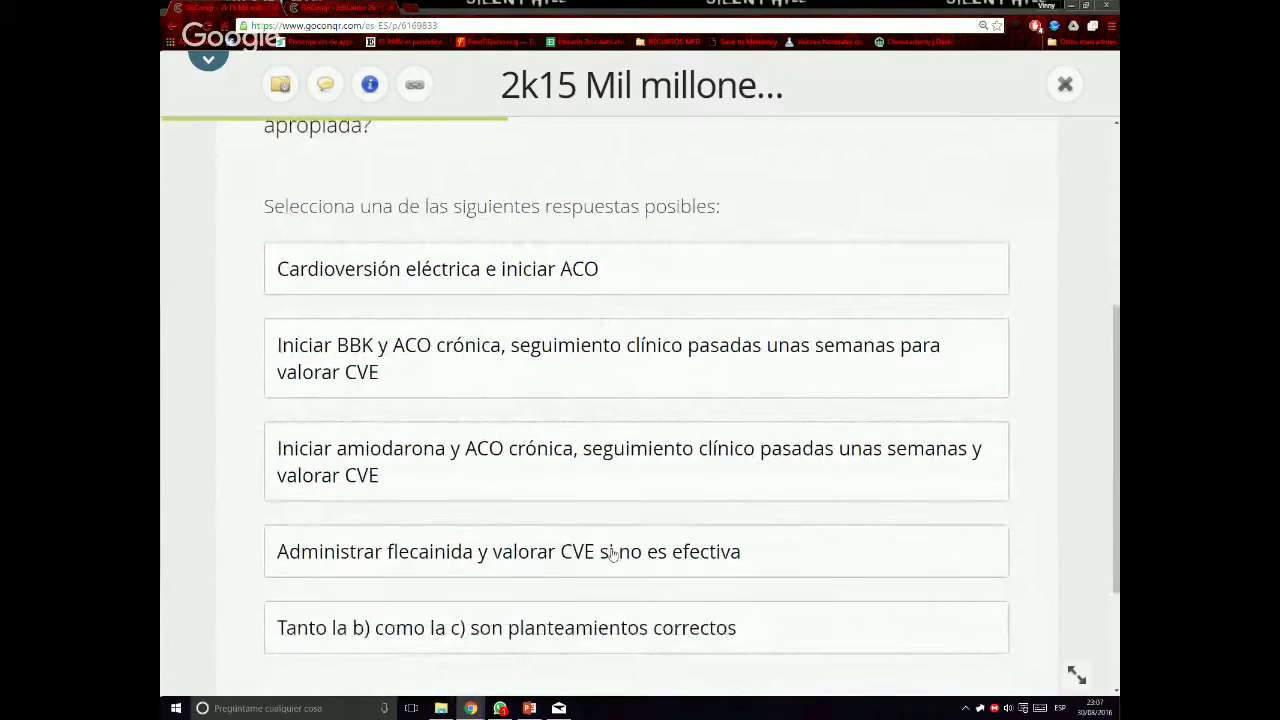
click(505, 390)
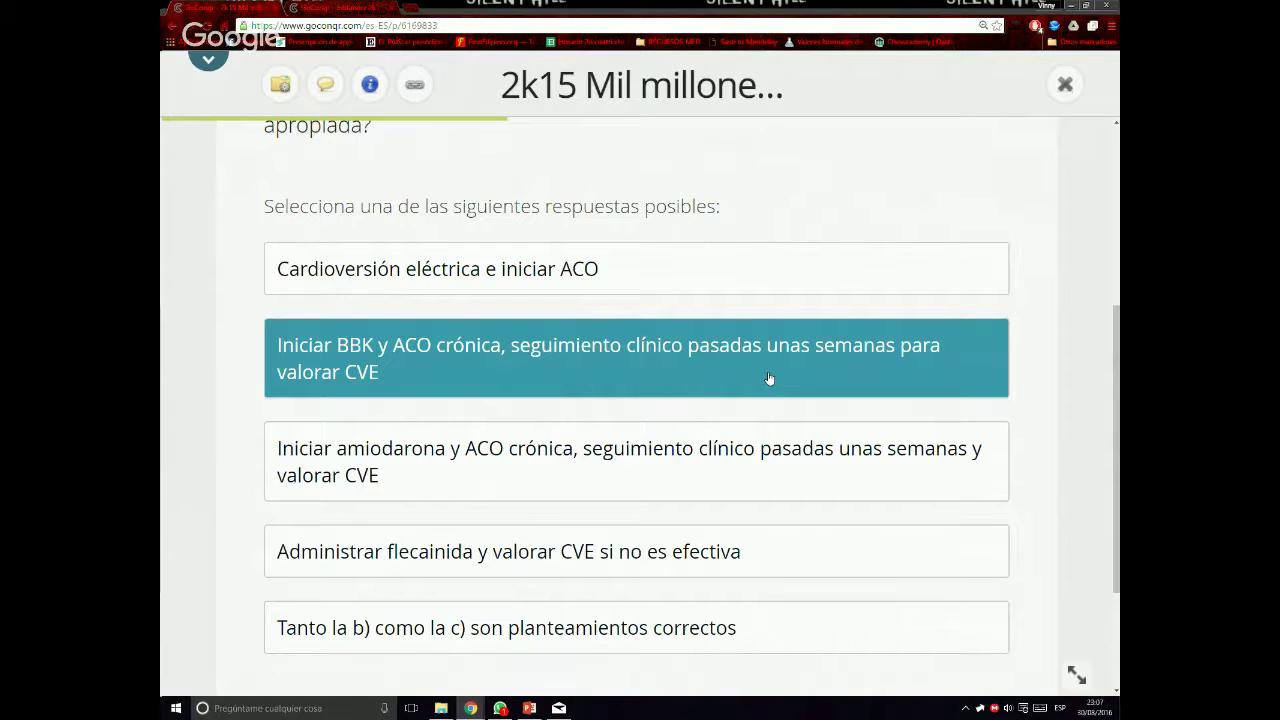
Reread the atrial fibrillation case of question 19 and compare its treatment options with the selected answer
scroll(769, 378, up, 3)
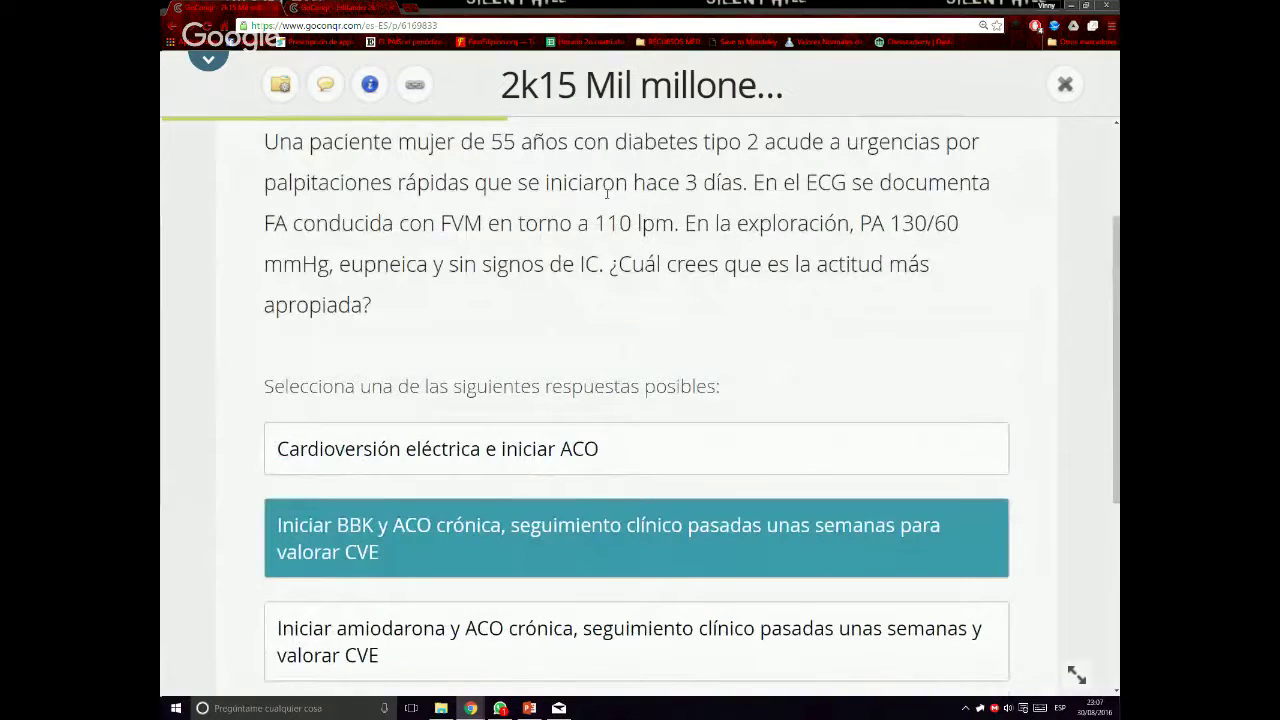
scroll(670, 290, down, 1)
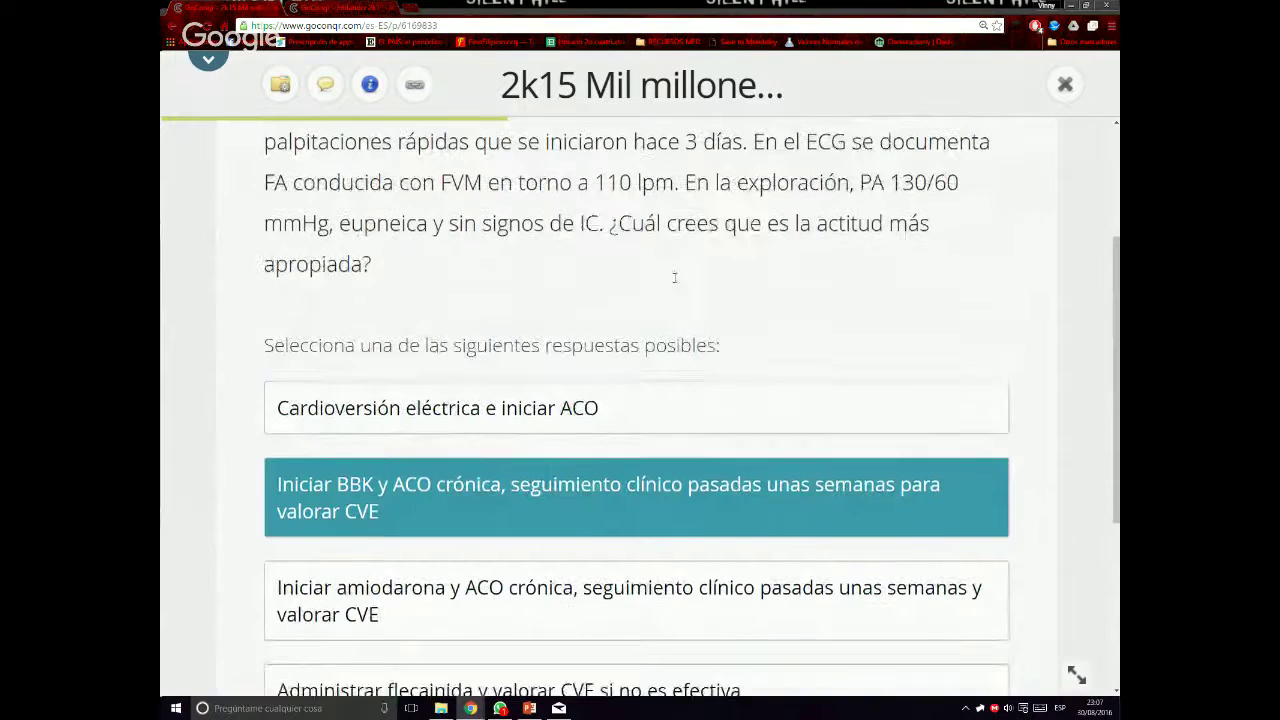
scroll(674, 280, down, 1)
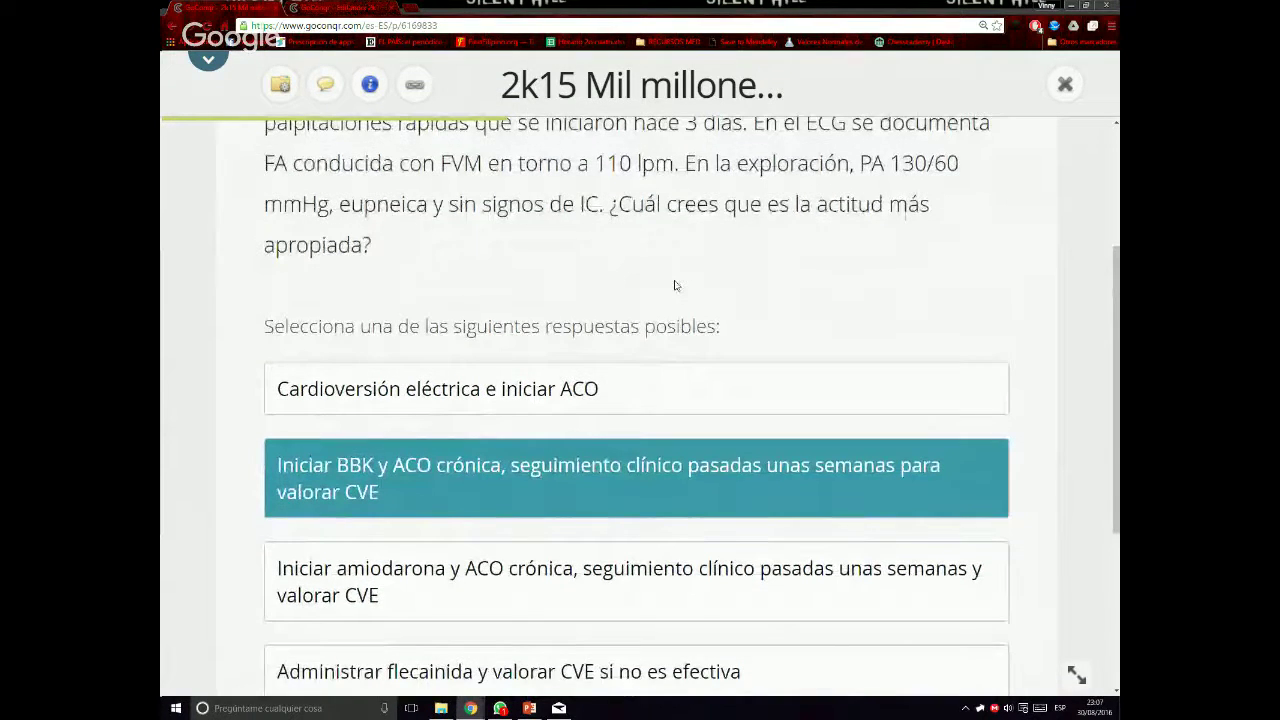
scroll(674, 285, down, 1)
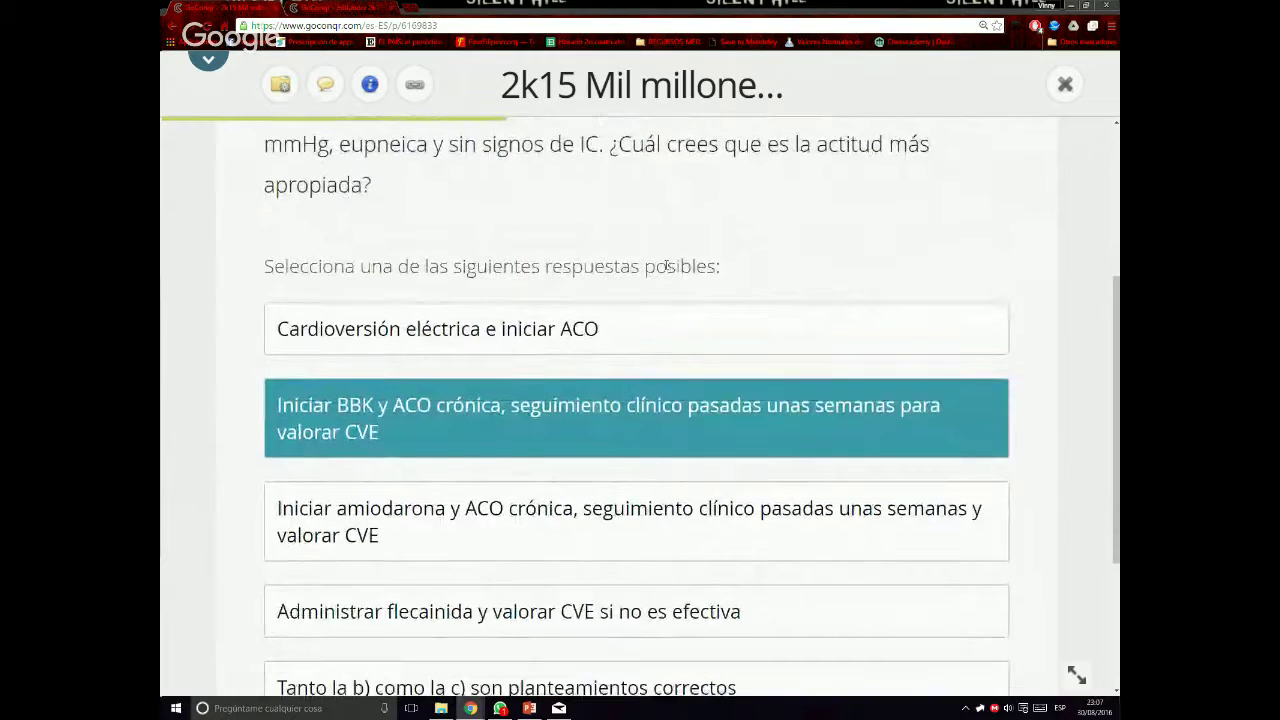
scroll(665, 266, up, 3)
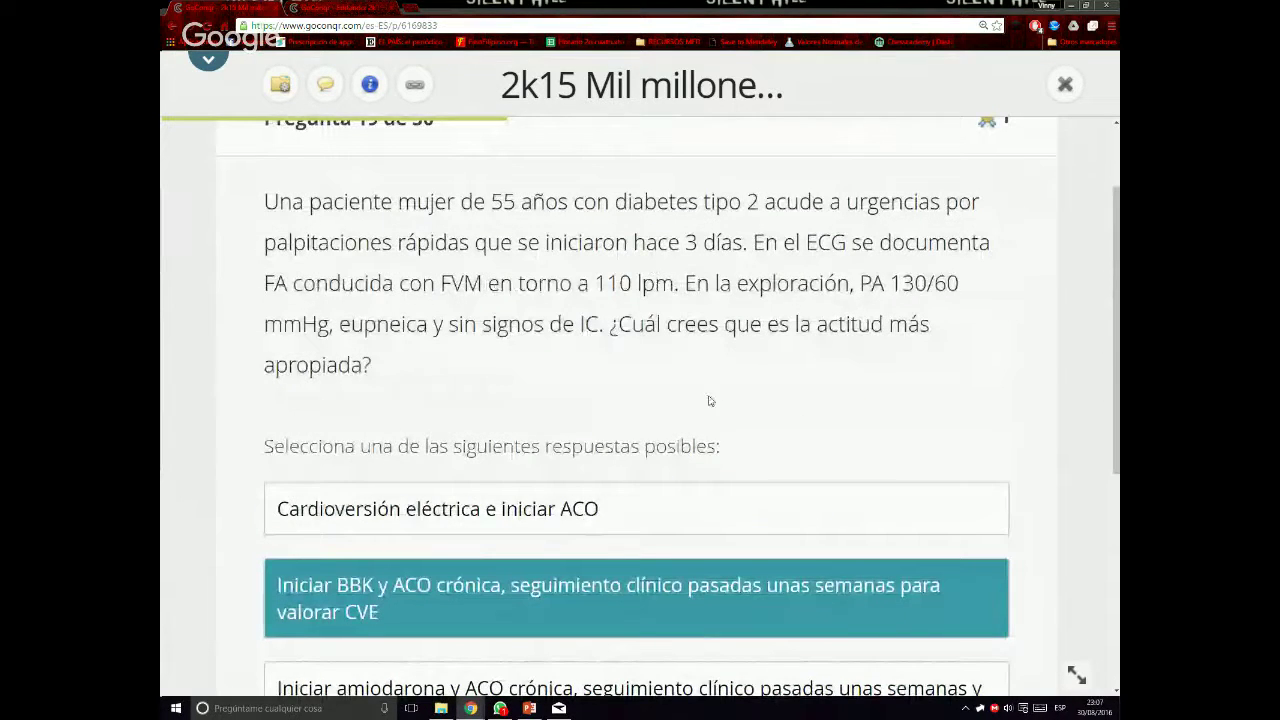
scroll(634, 345, down, 3)
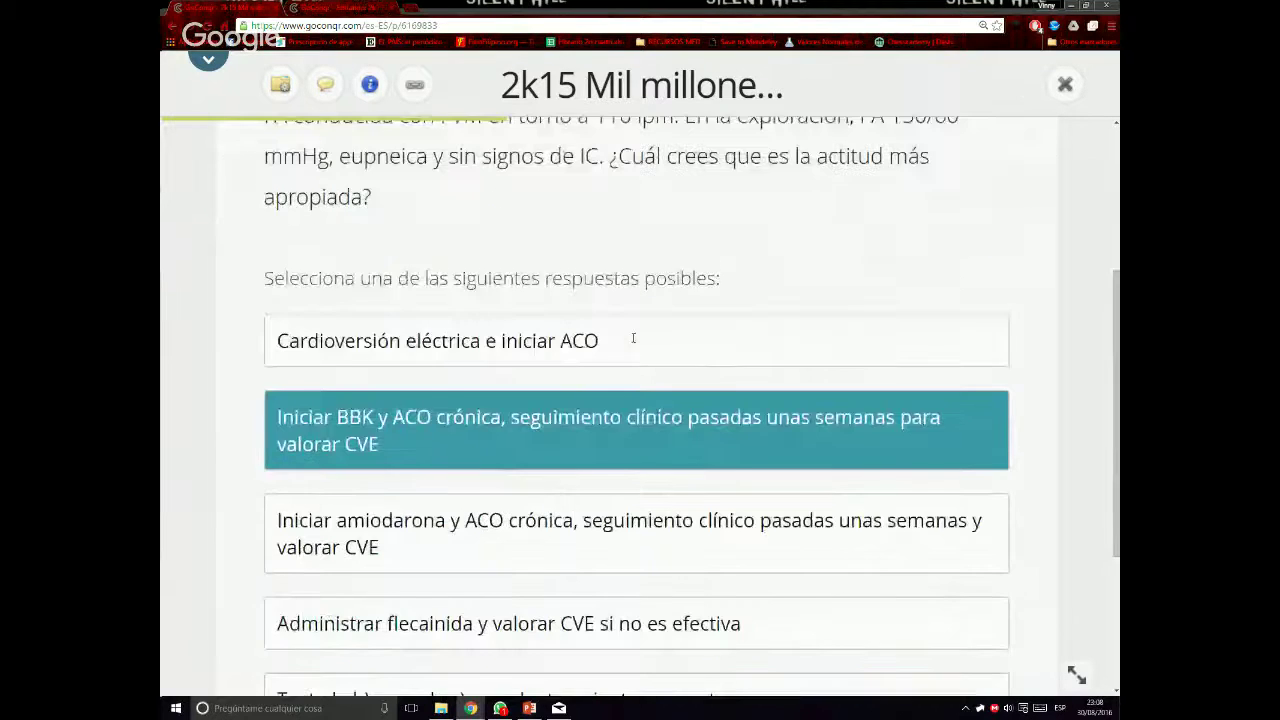
scroll(640, 325, up, 1)
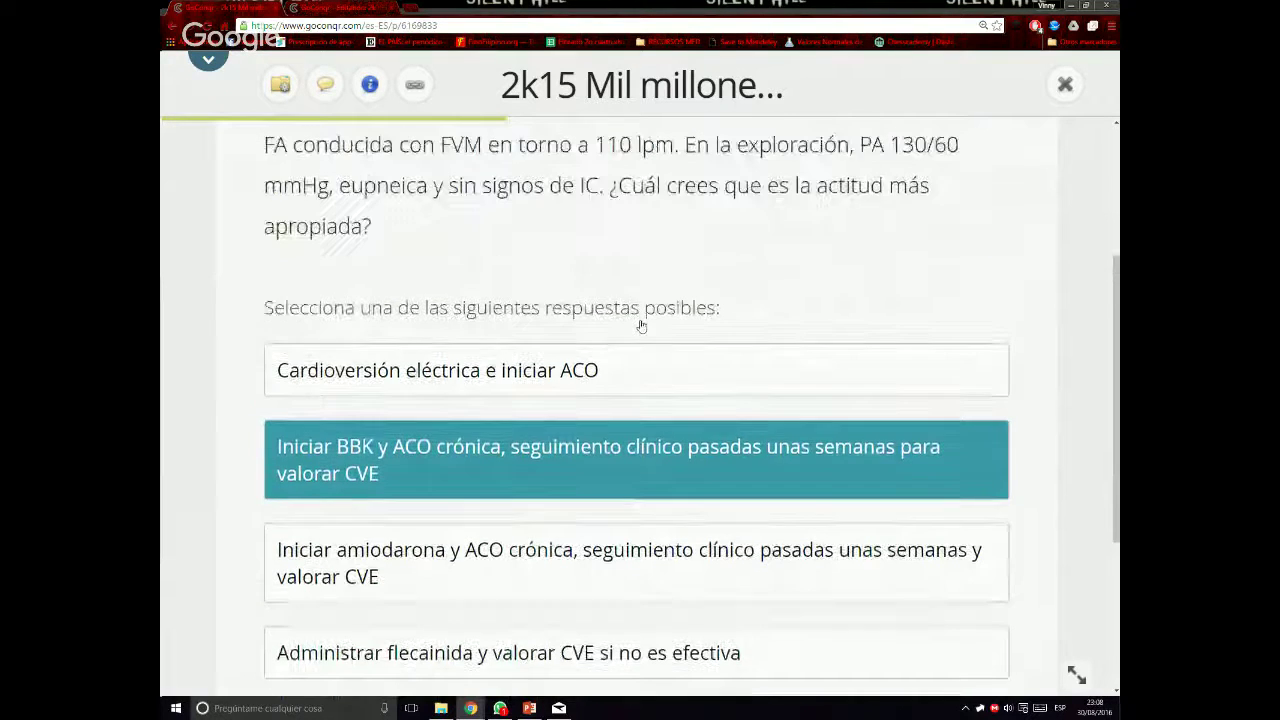
scroll(642, 320, up, 1)
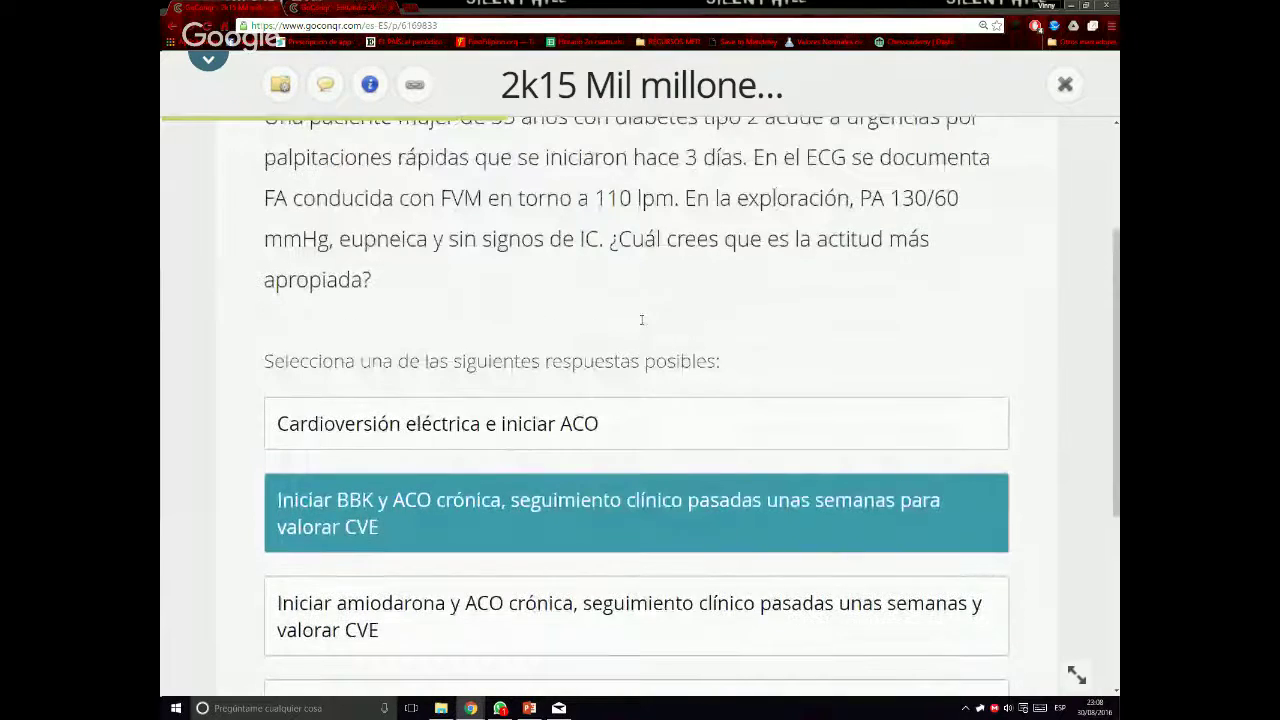
scroll(642, 316, down, 1)
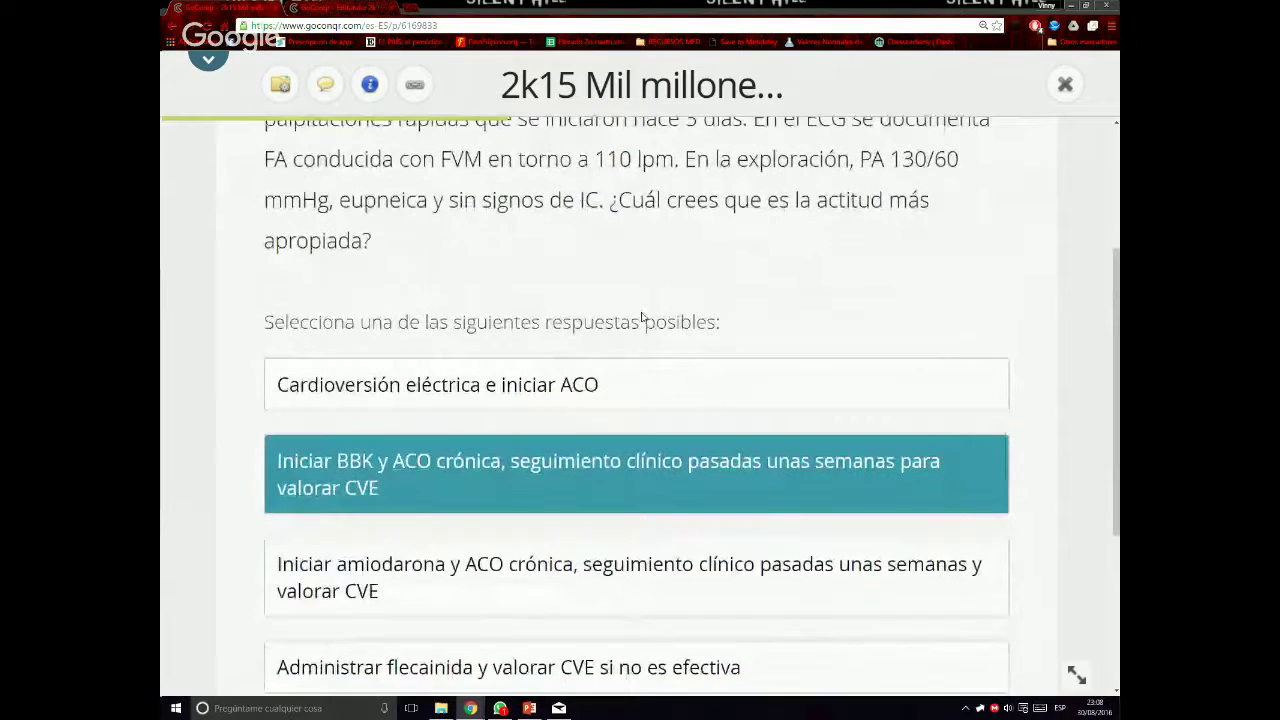
Check the answer to question 19 and advance to question 20
scroll(642, 316, down, 3)
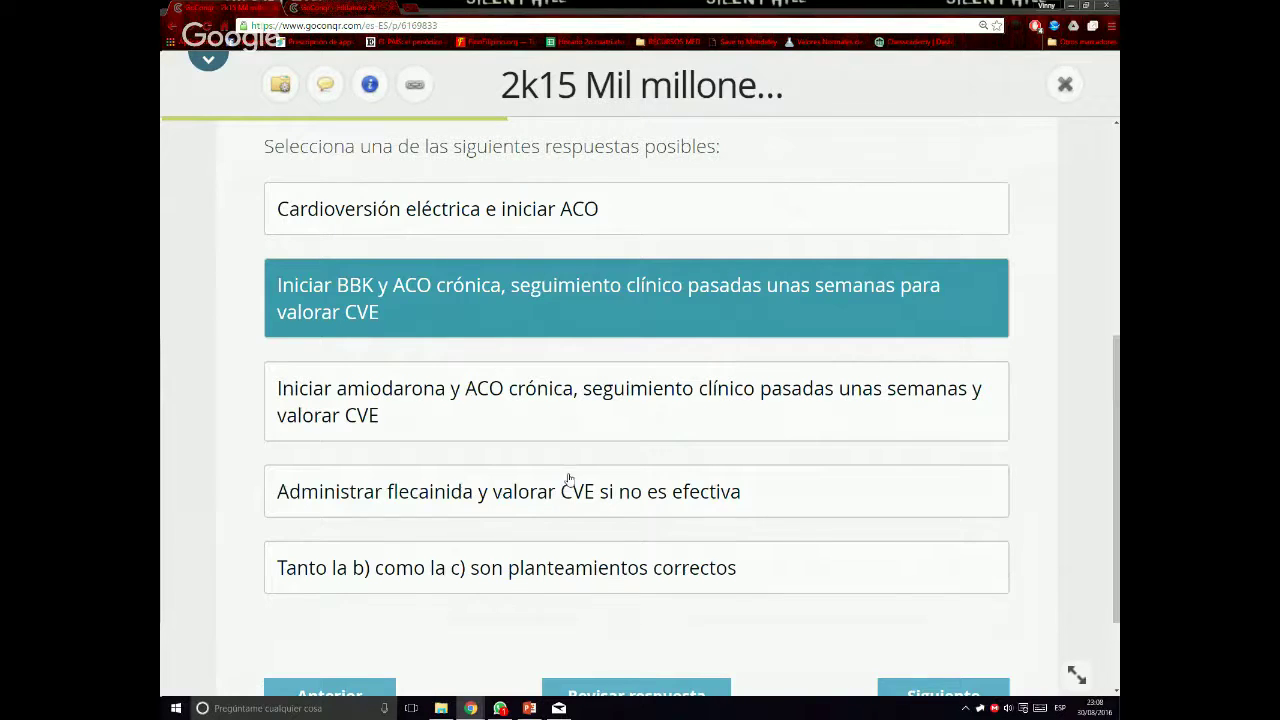
scroll(570, 480, down, 2)
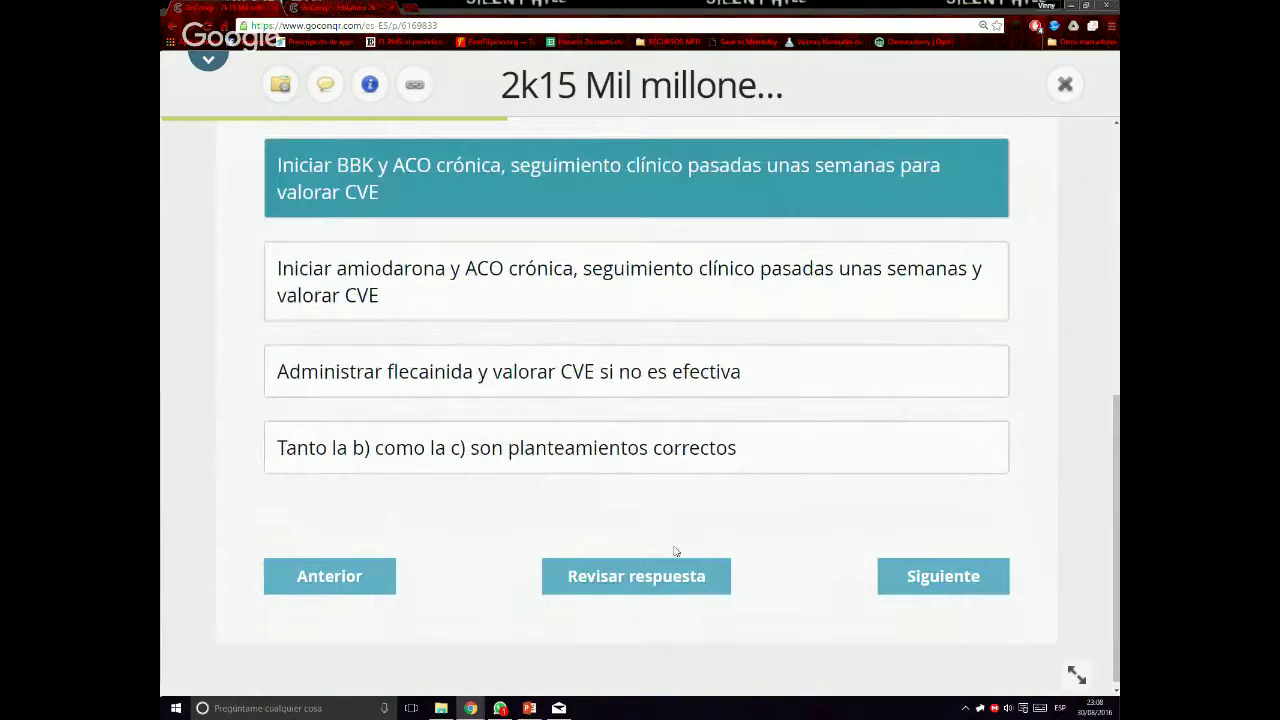
click(706, 592)
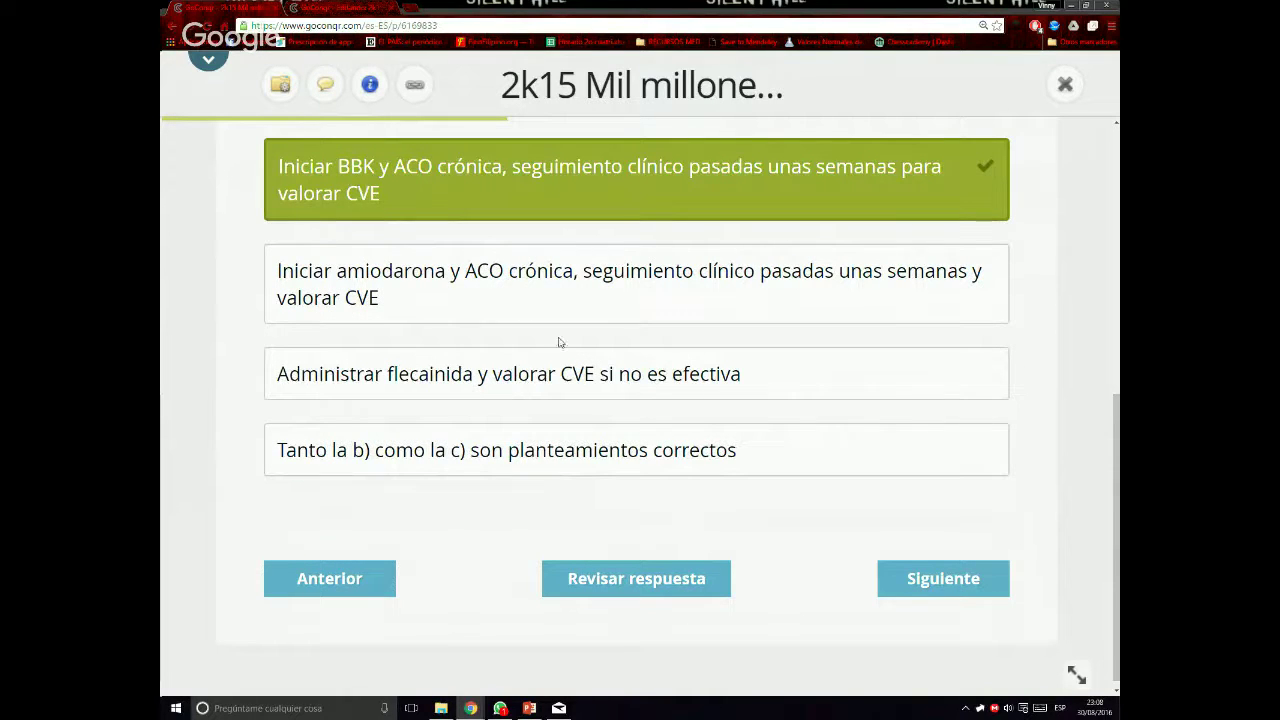
click(915, 590)
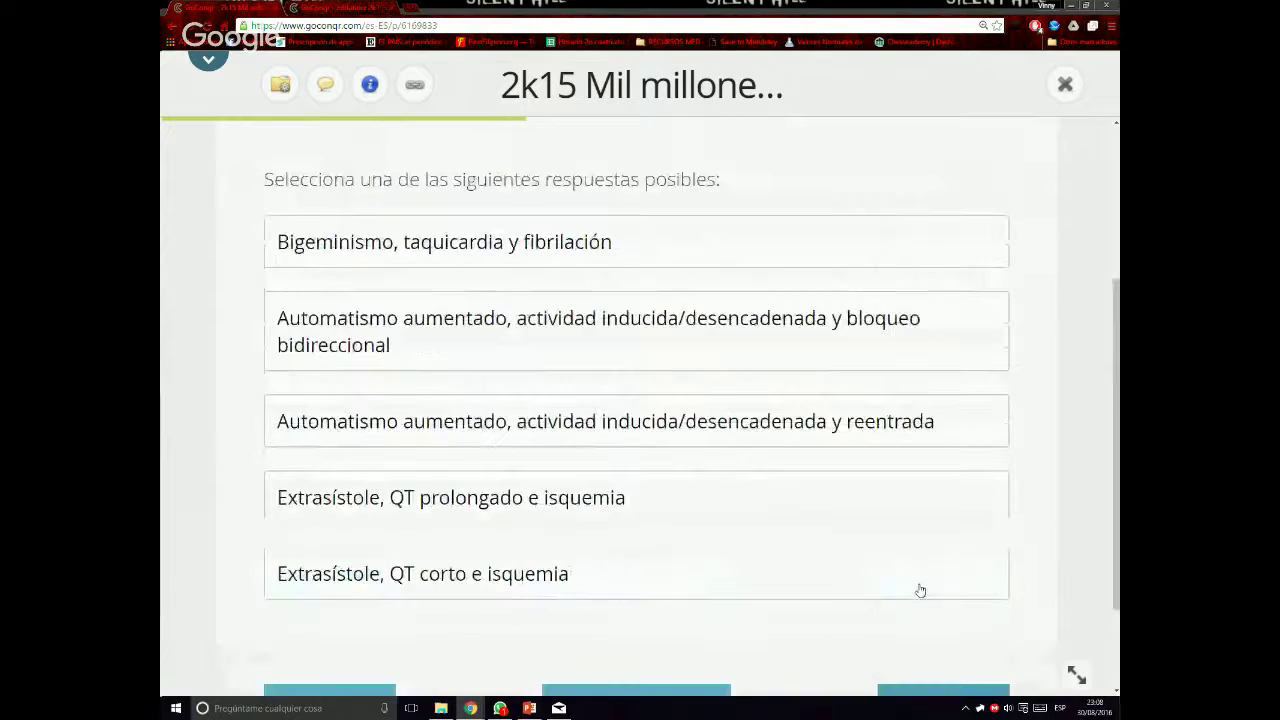
Read question 20 and select "Automatismo aumentado, actividad inducida/desencadenada y reentrada" as the answer
scroll(811, 514, down, 2)
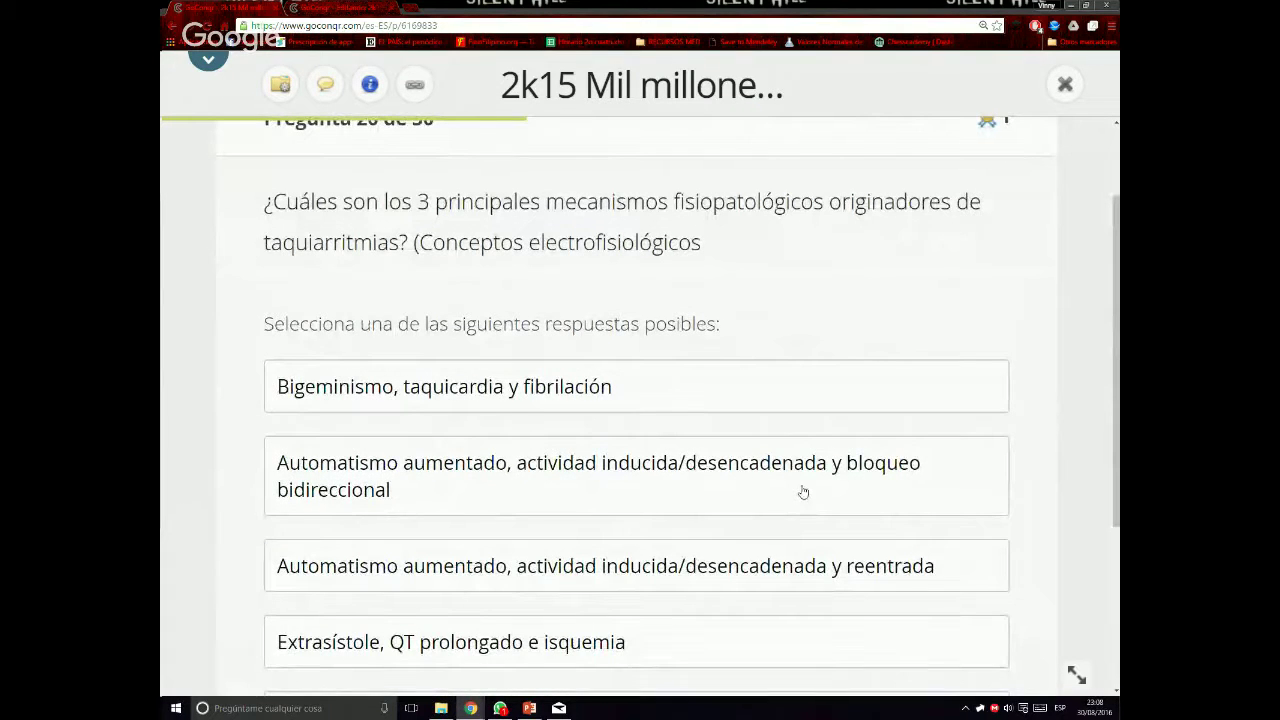
scroll(677, 427, down, 1)
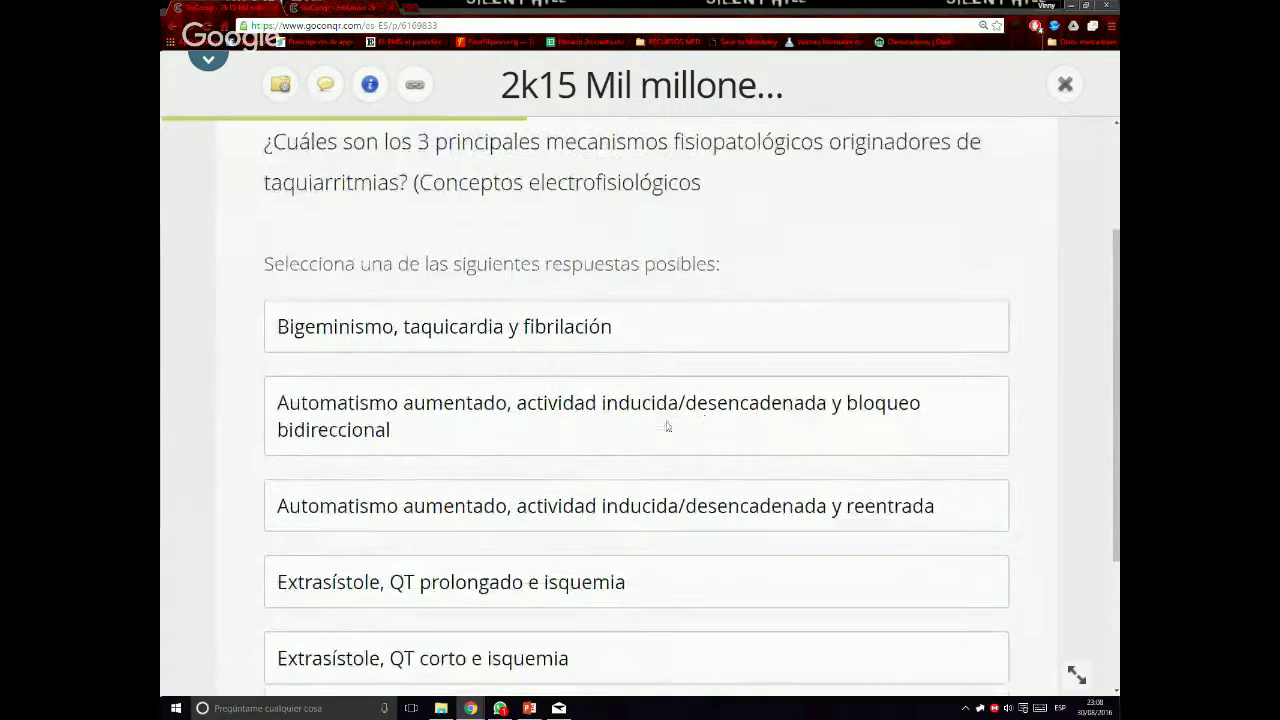
click(759, 525)
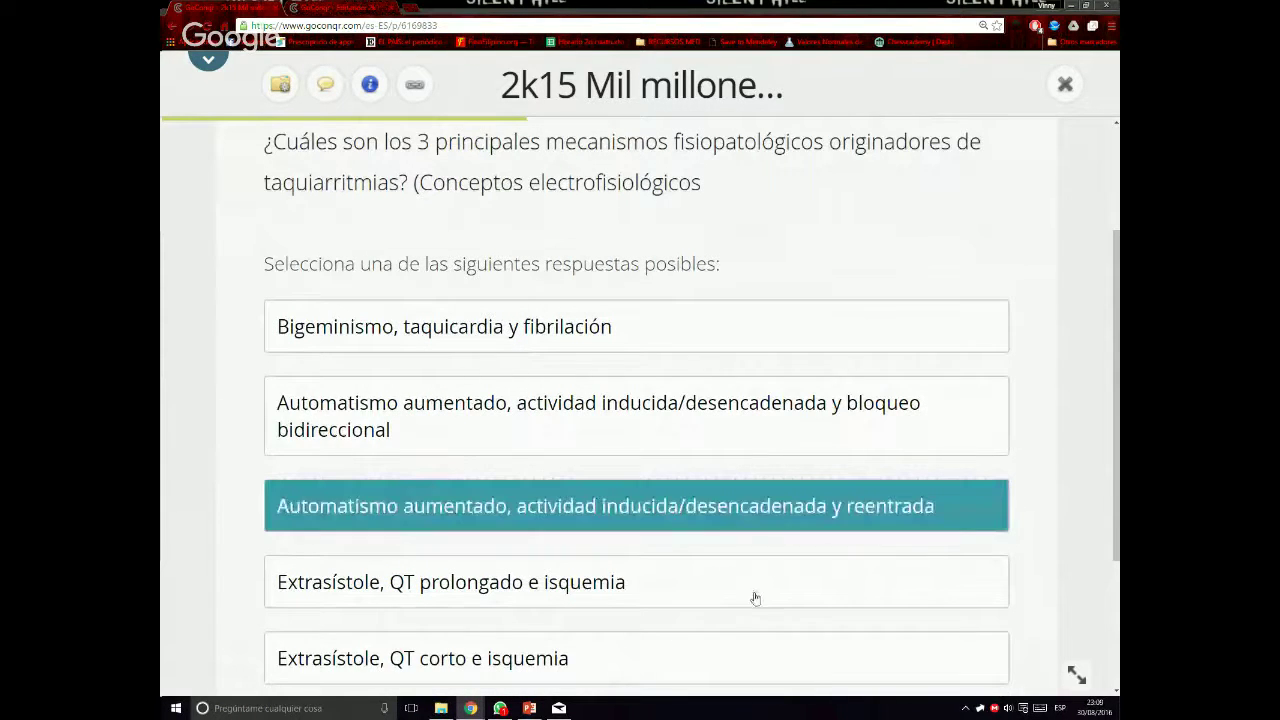
Look at the "Examen Cardio" group chat in WhatsApp and return to the quiz in Chrome
scroll(754, 600, down, 1)
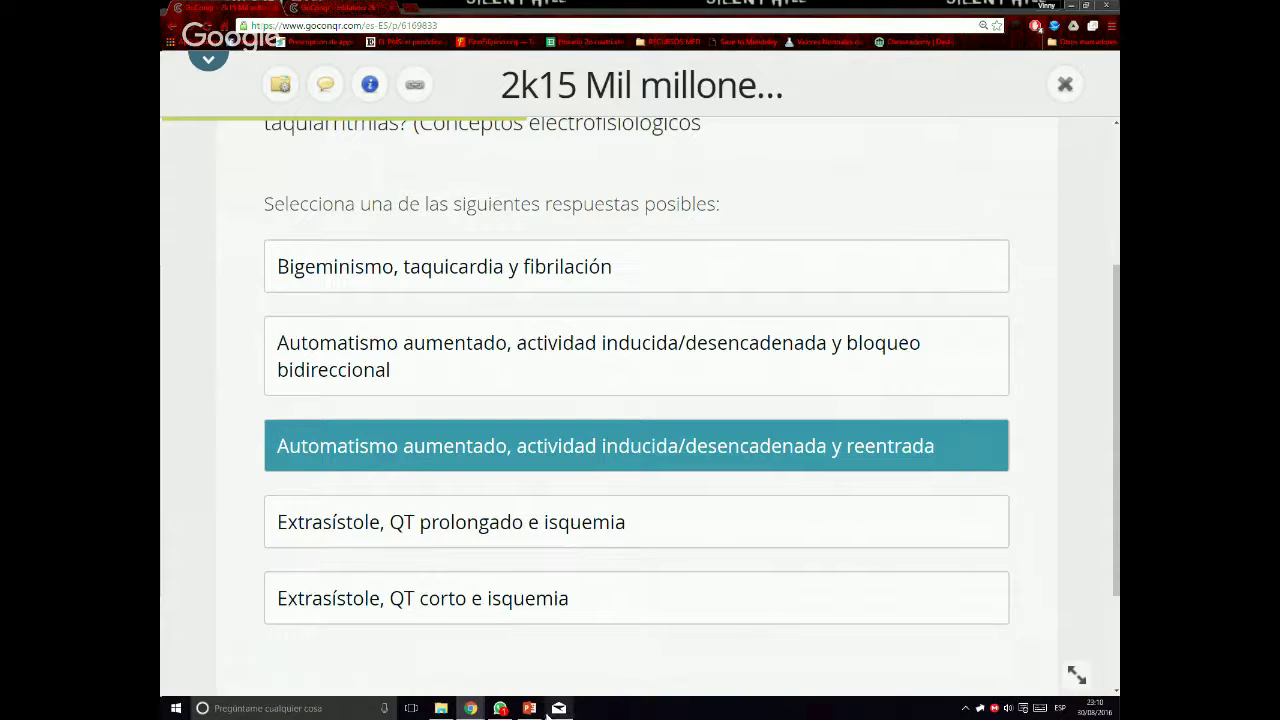
click(500, 708)
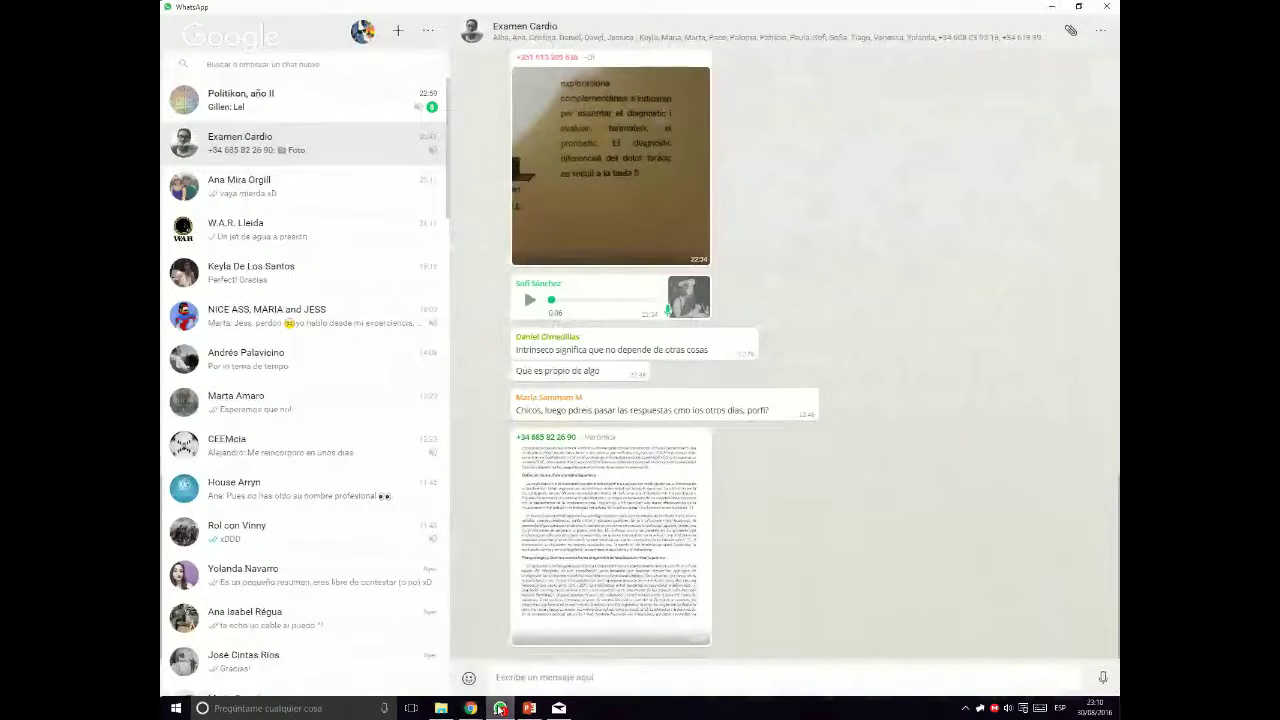
click(500, 708)
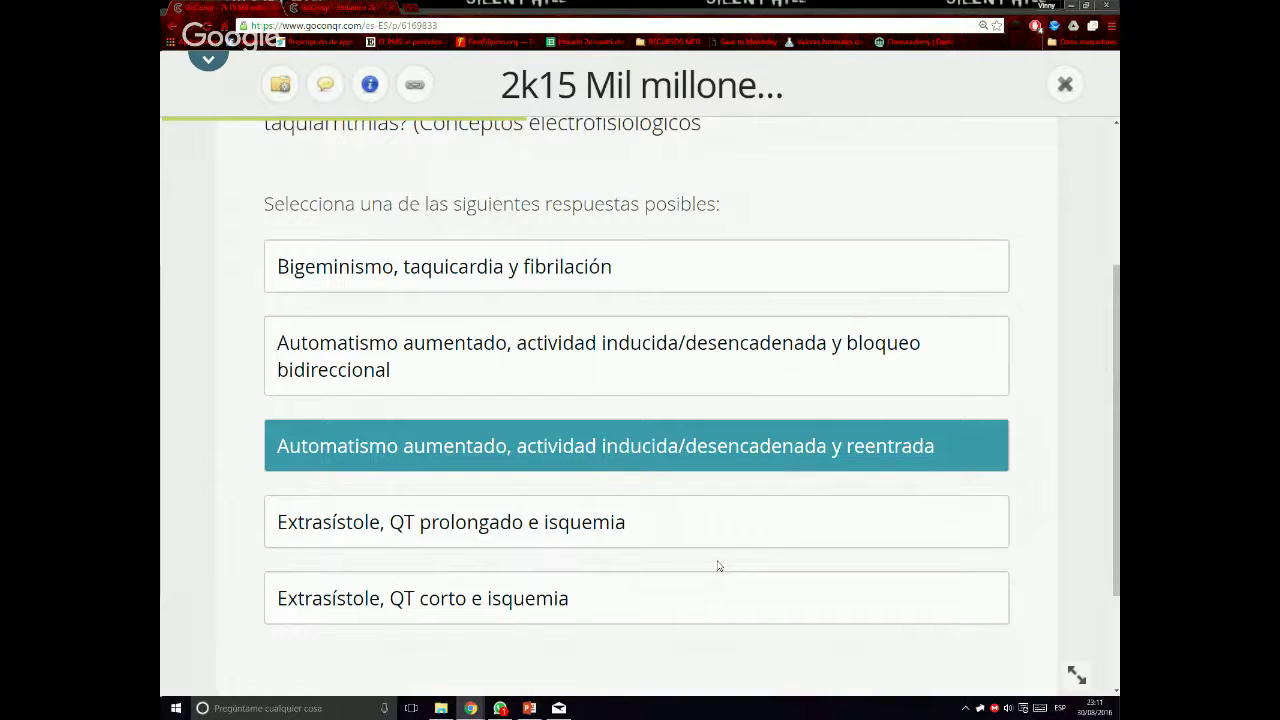
Check the answer to question 20 and review the question on tachyarrhythmia mechanisms with its options
scroll(723, 480, down, 1)
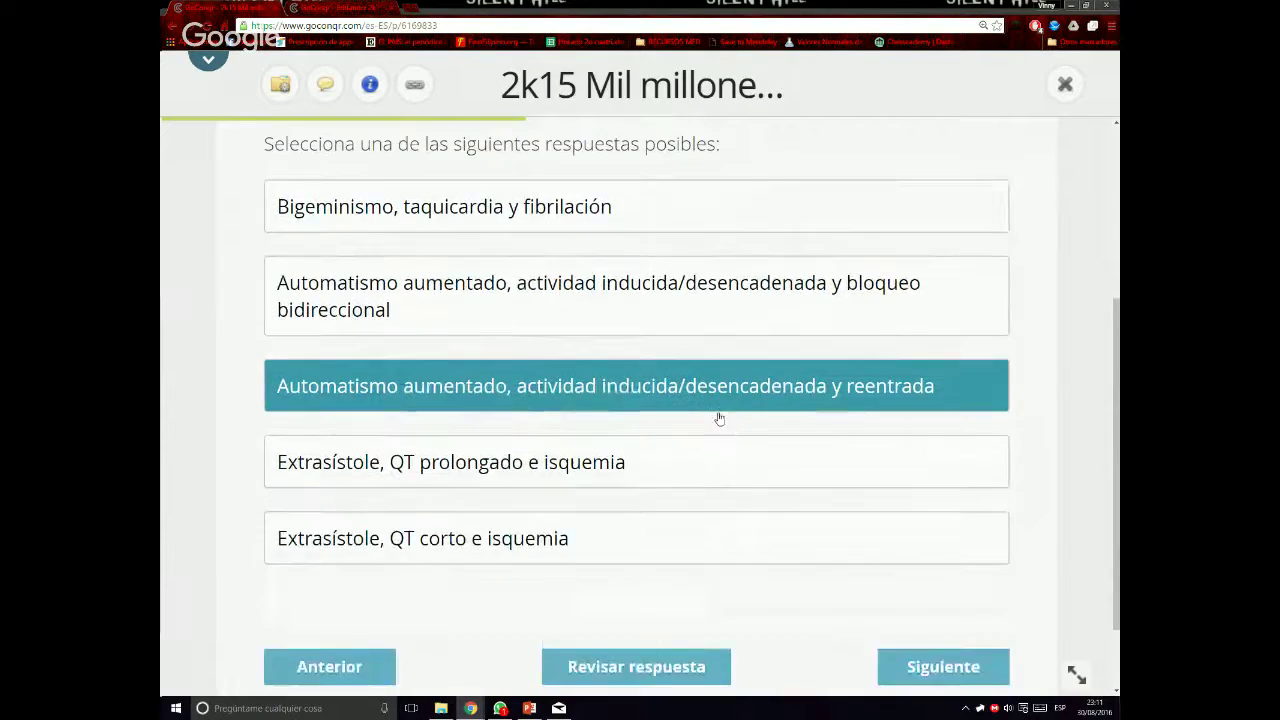
click(645, 669)
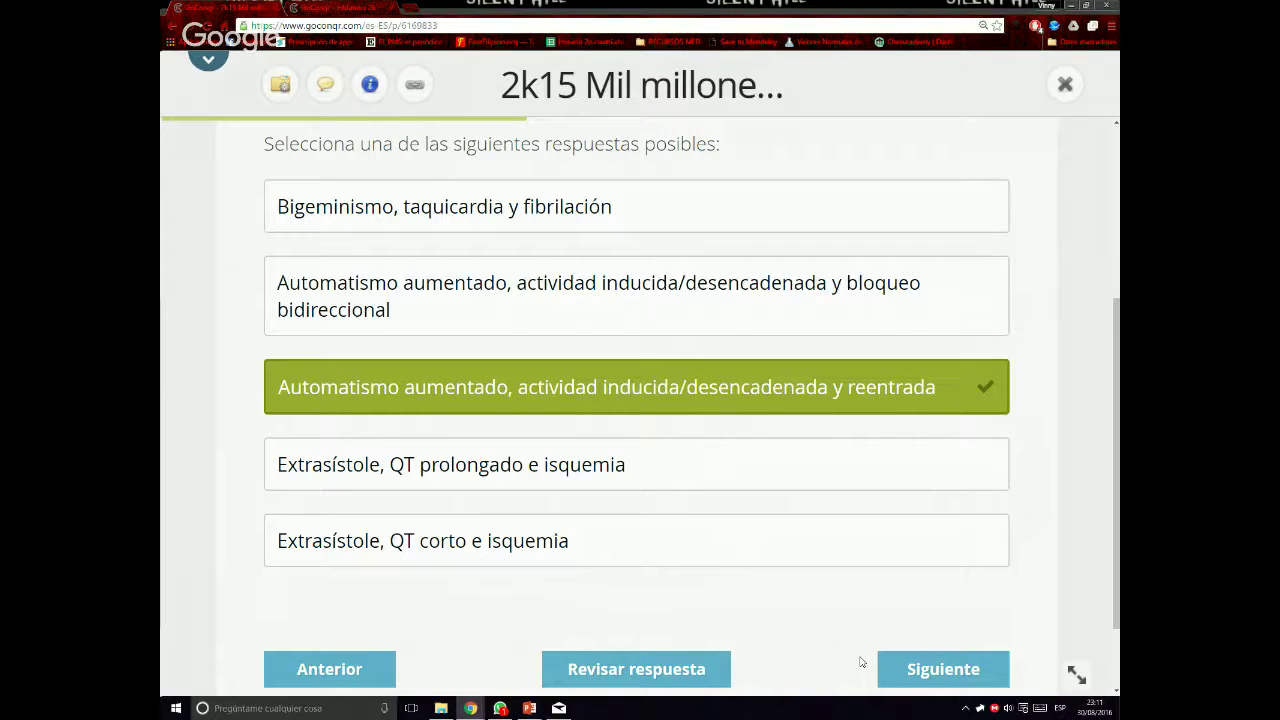
scroll(725, 567, up, 1)
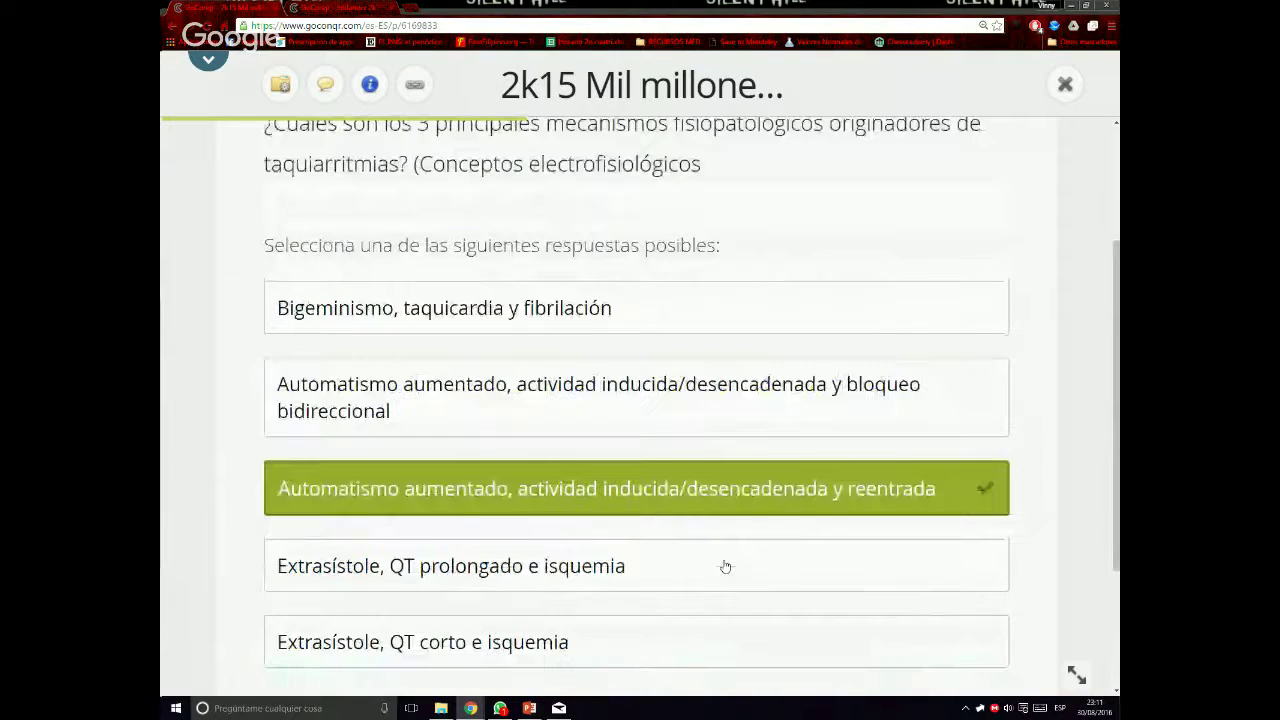
scroll(725, 567, up, 1)
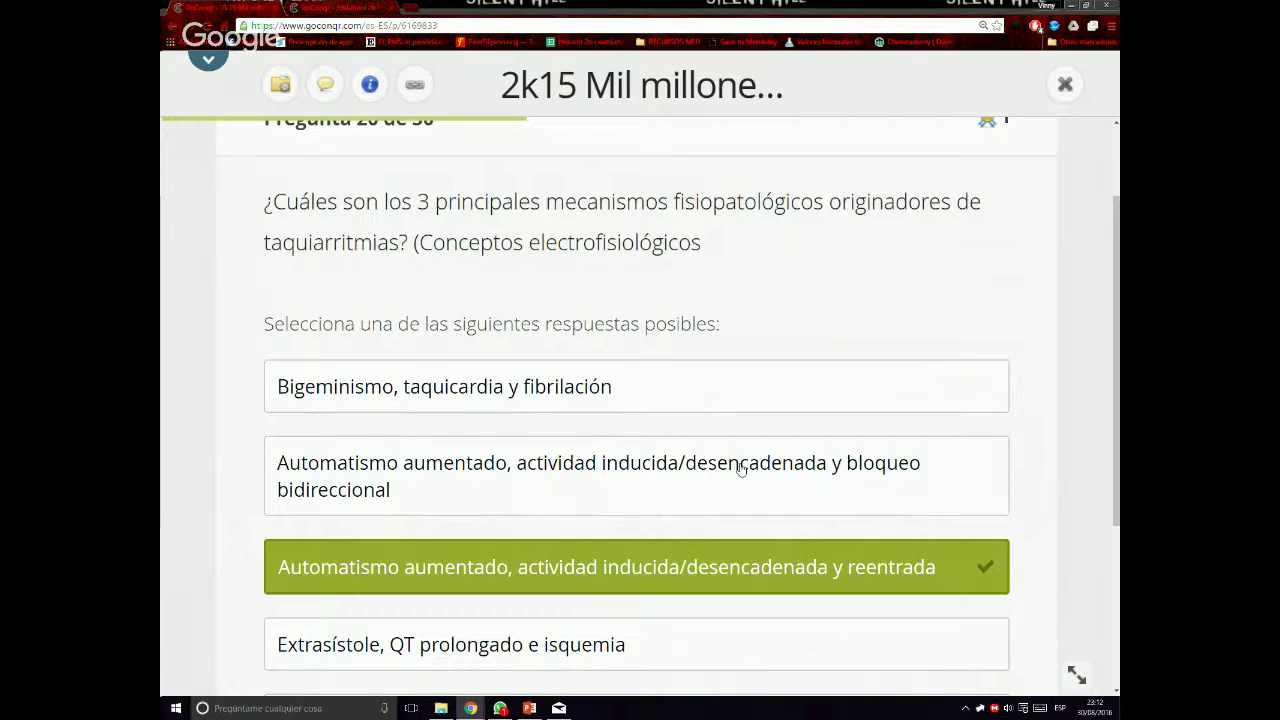
scroll(741, 469, down, 1)
scroll(741, 469, down, 1)
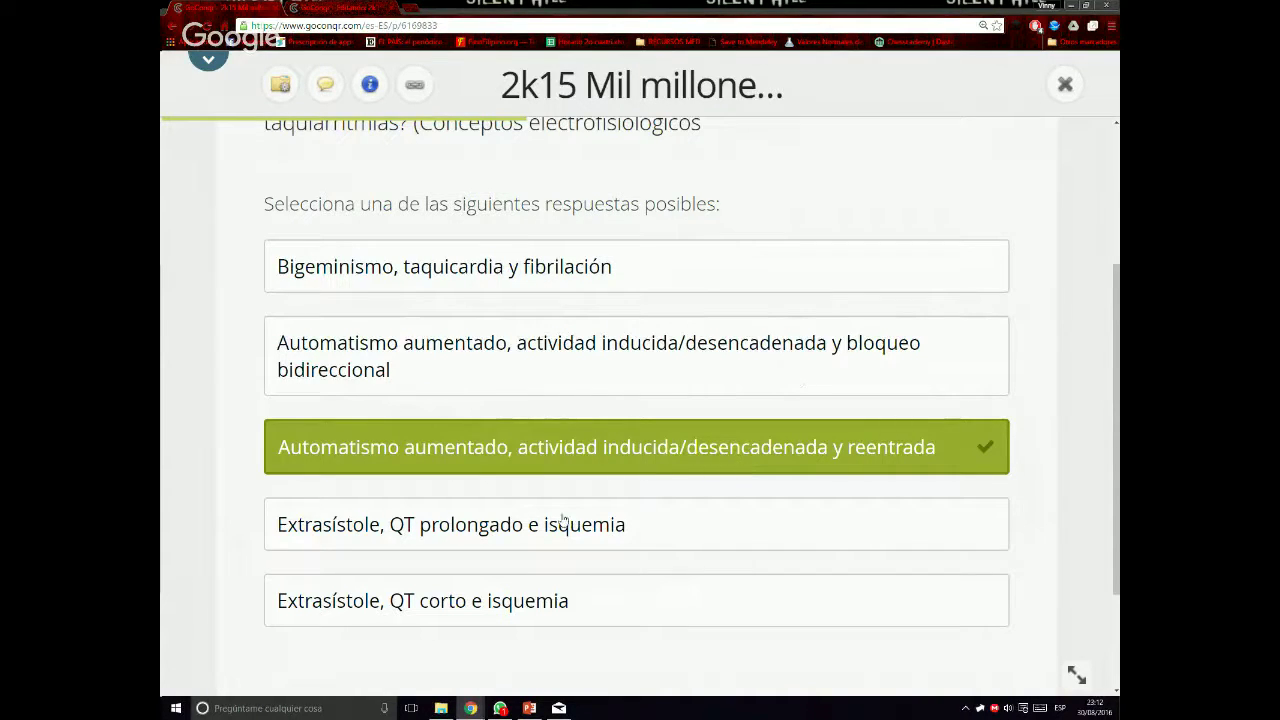
scroll(571, 555, down, 2)
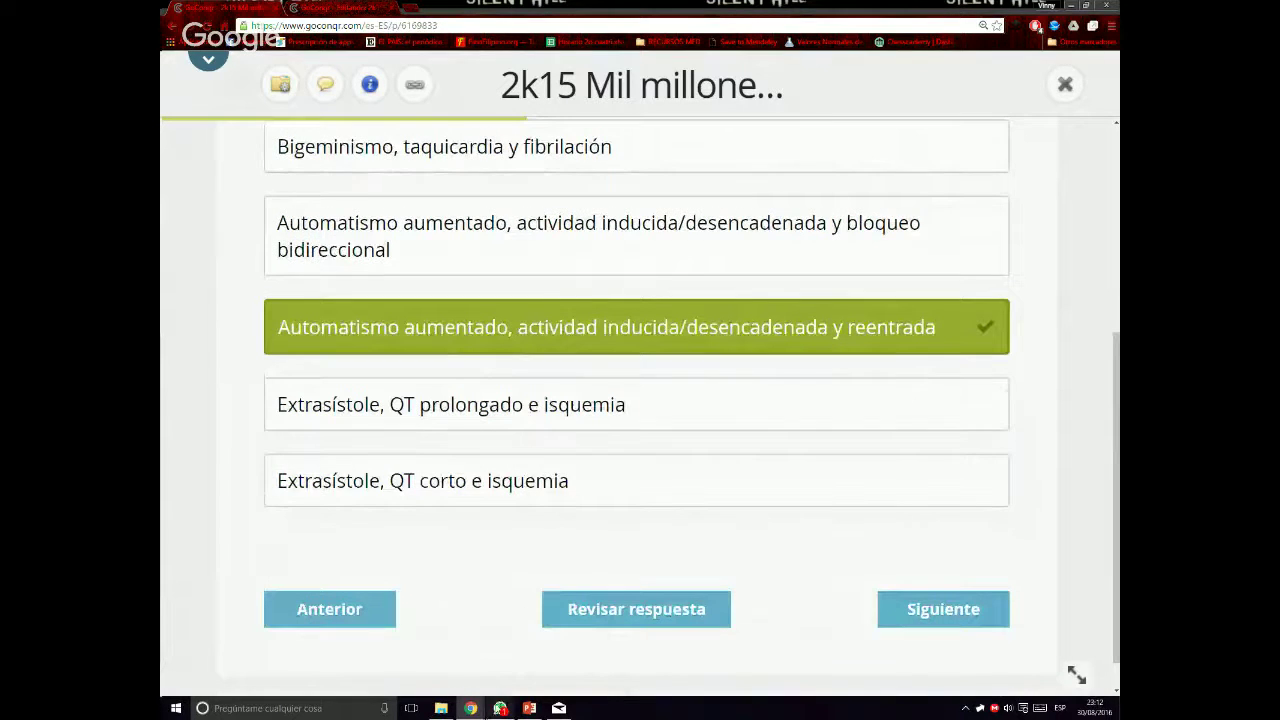
Look at the WhatsApp group chat once more, return to the quiz in Chrome and advance to question 21
click(500, 708)
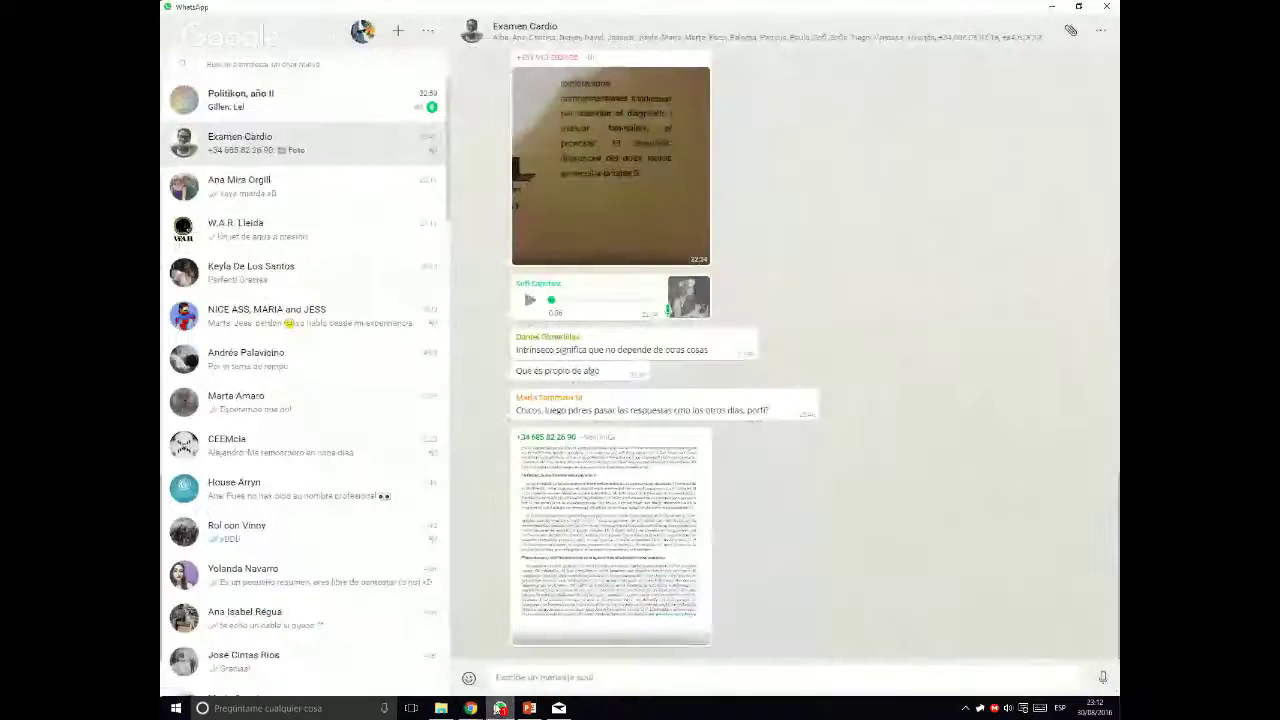
click(500, 708)
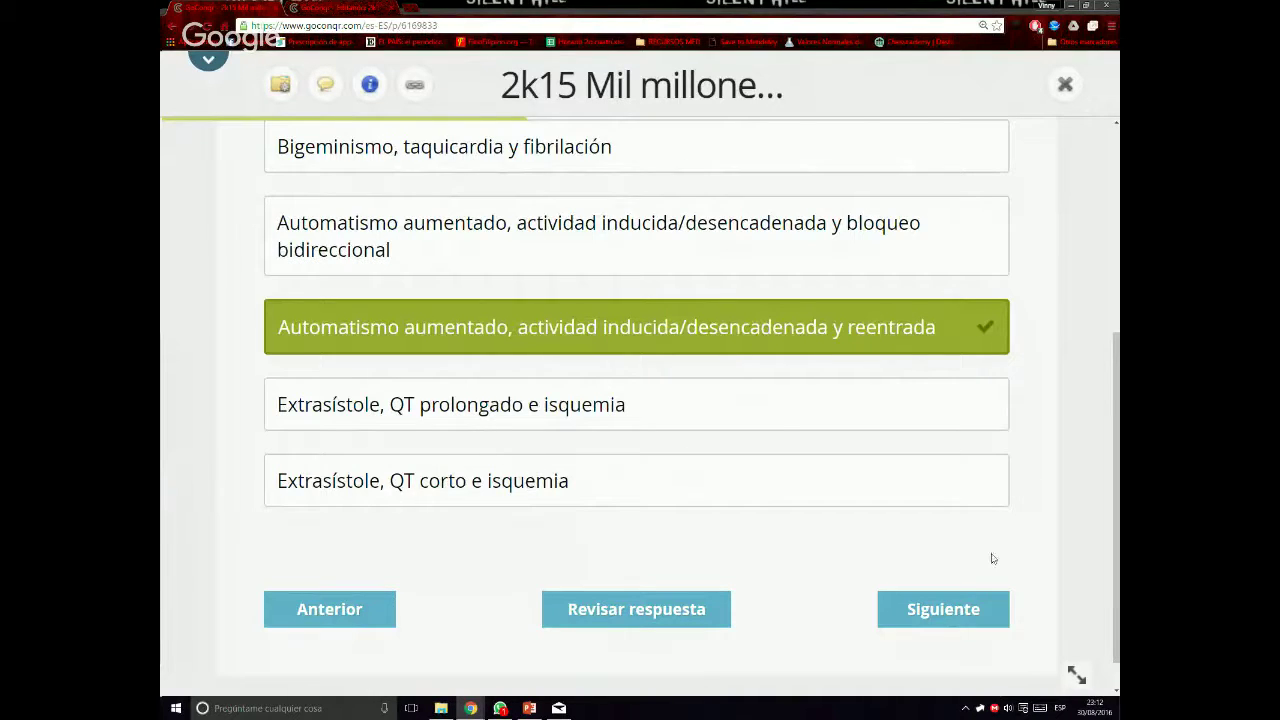
click(961, 609)
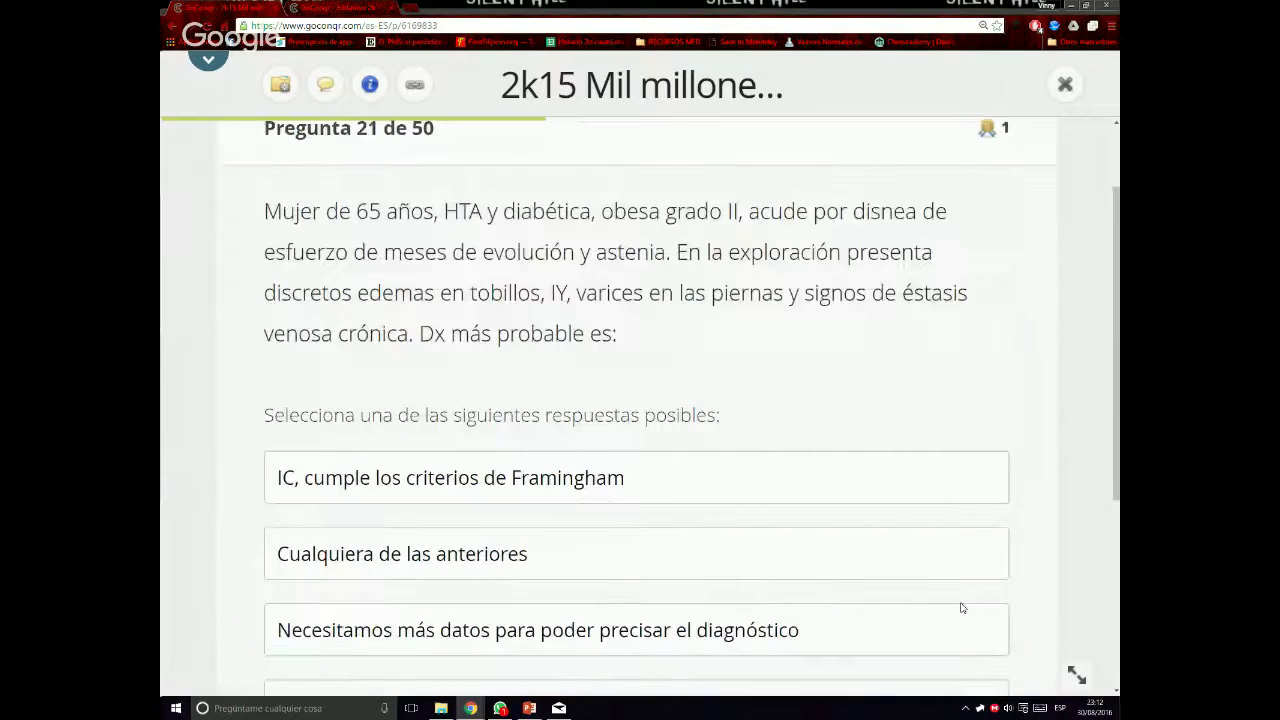
Read the exertional dyspnoea case of question 21 and select "IC, cumple los criterios de Framingham" as the answer
scroll(961, 608, down, 1)
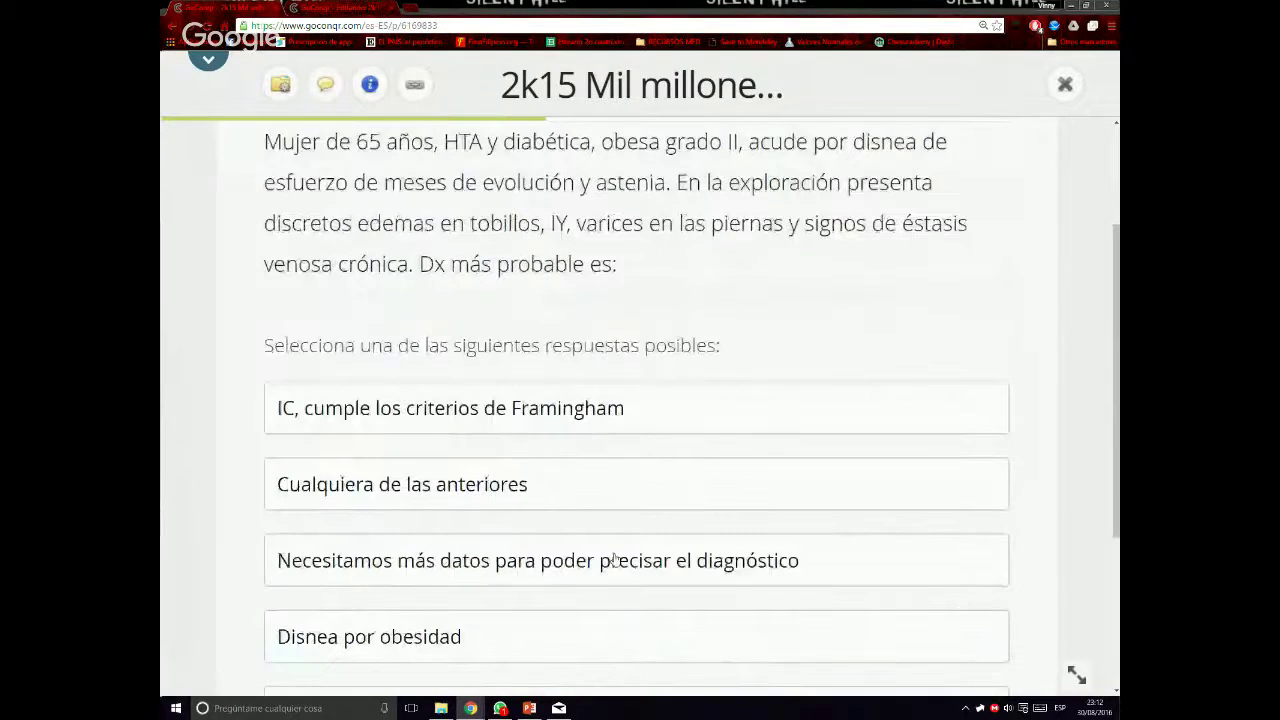
scroll(617, 555, up, 2)
scroll(617, 555, down, 1)
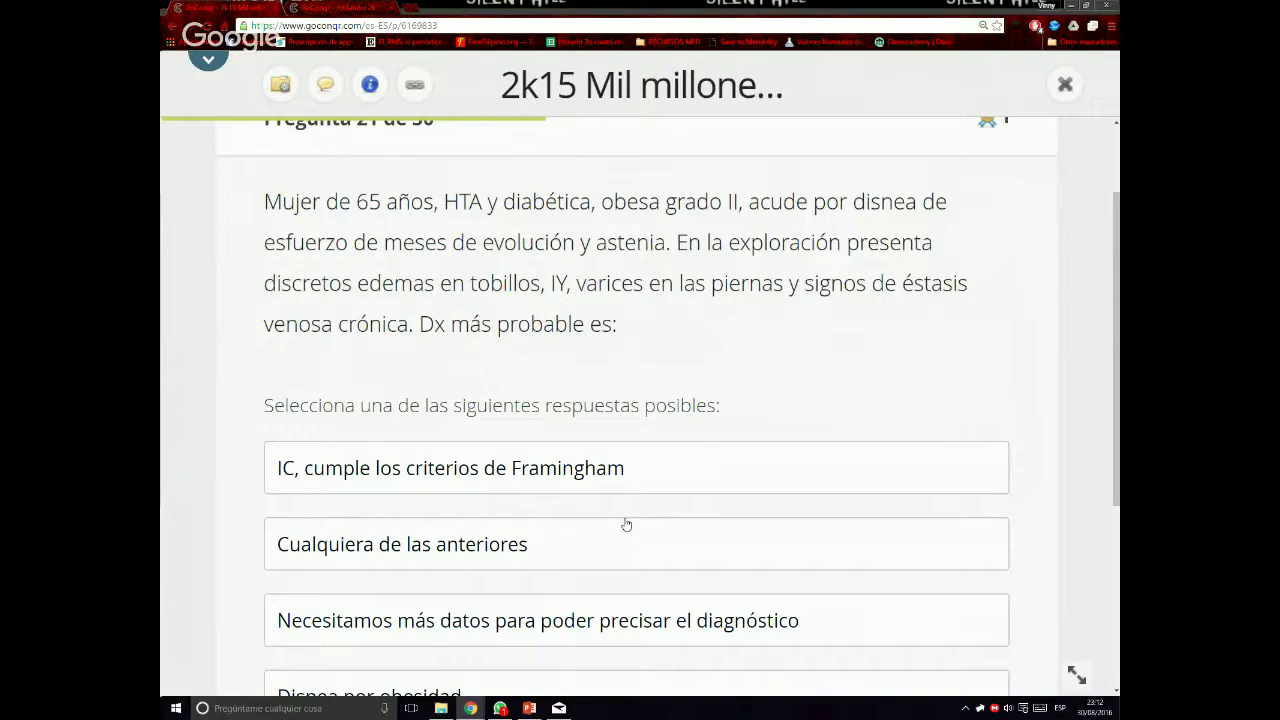
scroll(628, 517, down, 1)
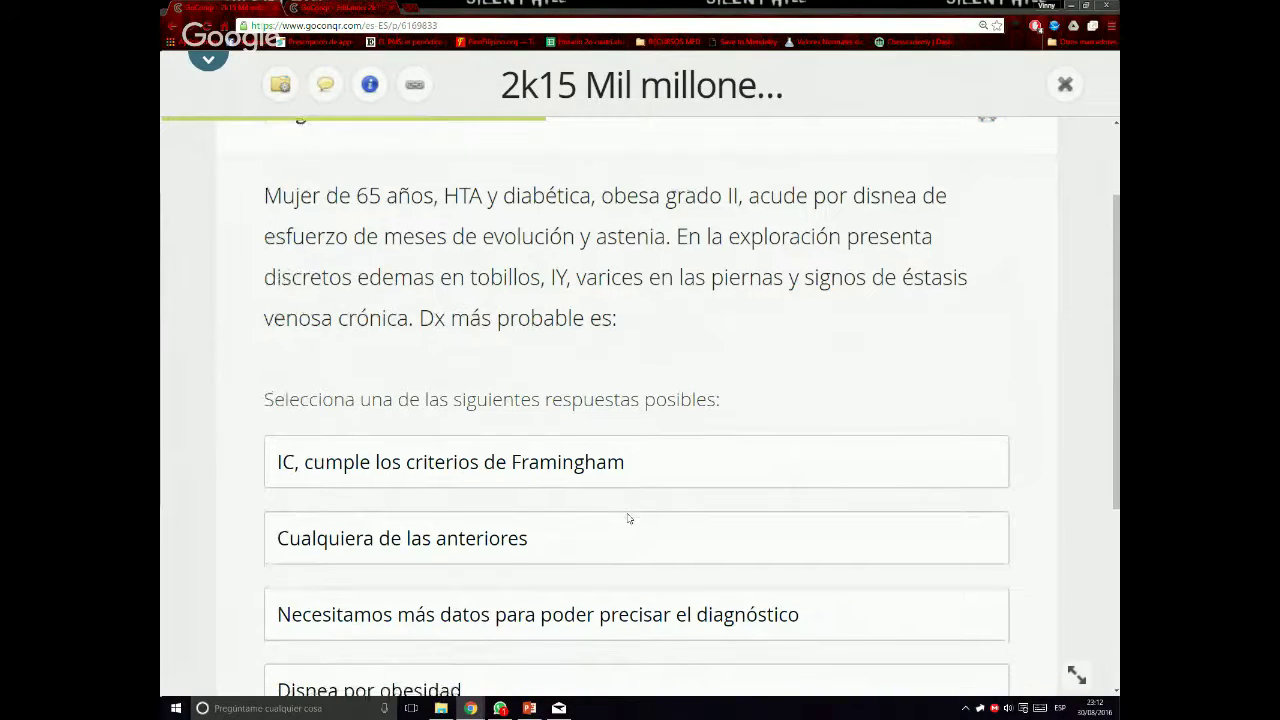
click(622, 408)
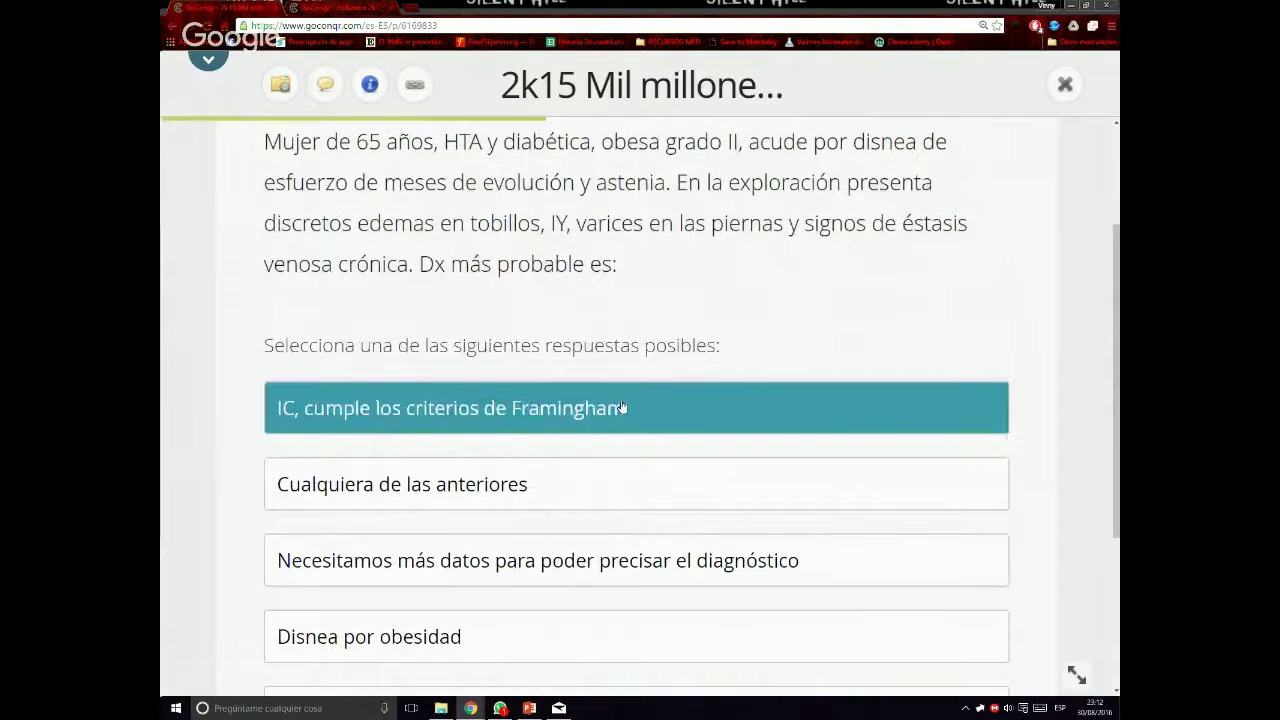
Look over the options of question 21 and switch to the Google Docs notes "12. Enfermedad coronaria (II)"
scroll(783, 391, down, 3)
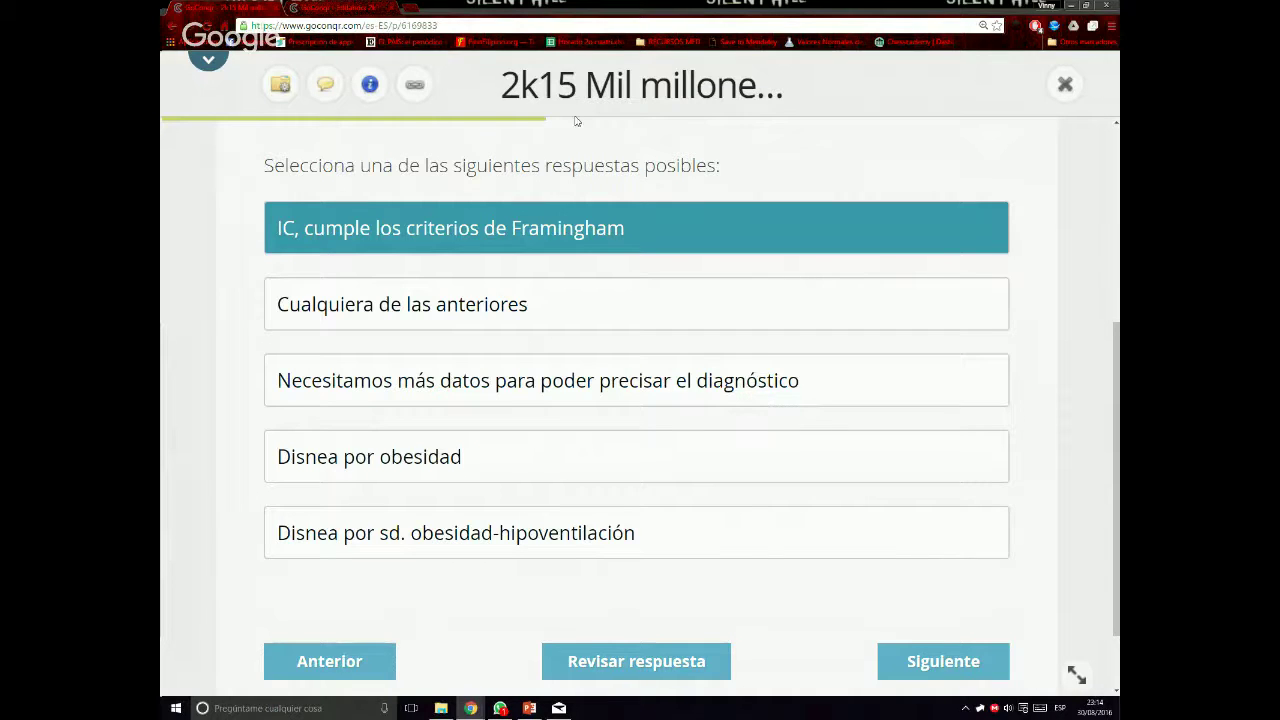
mouse_move(470, 708)
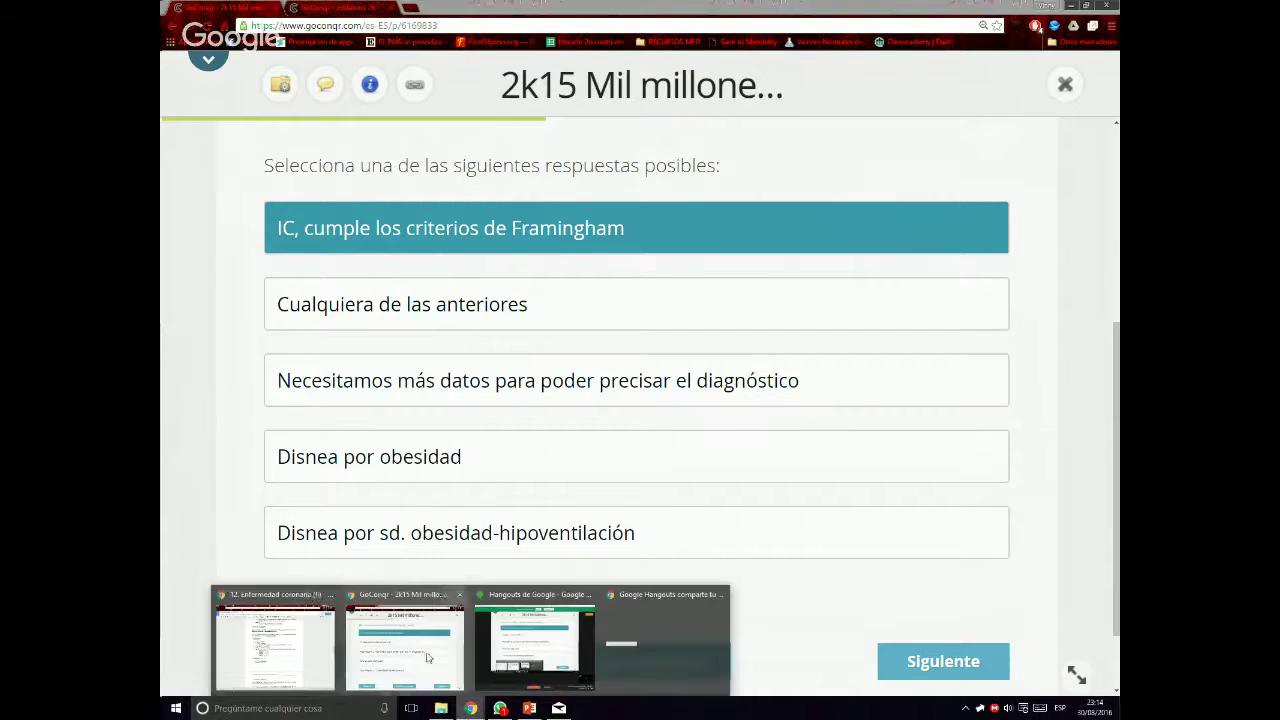
click(278, 648)
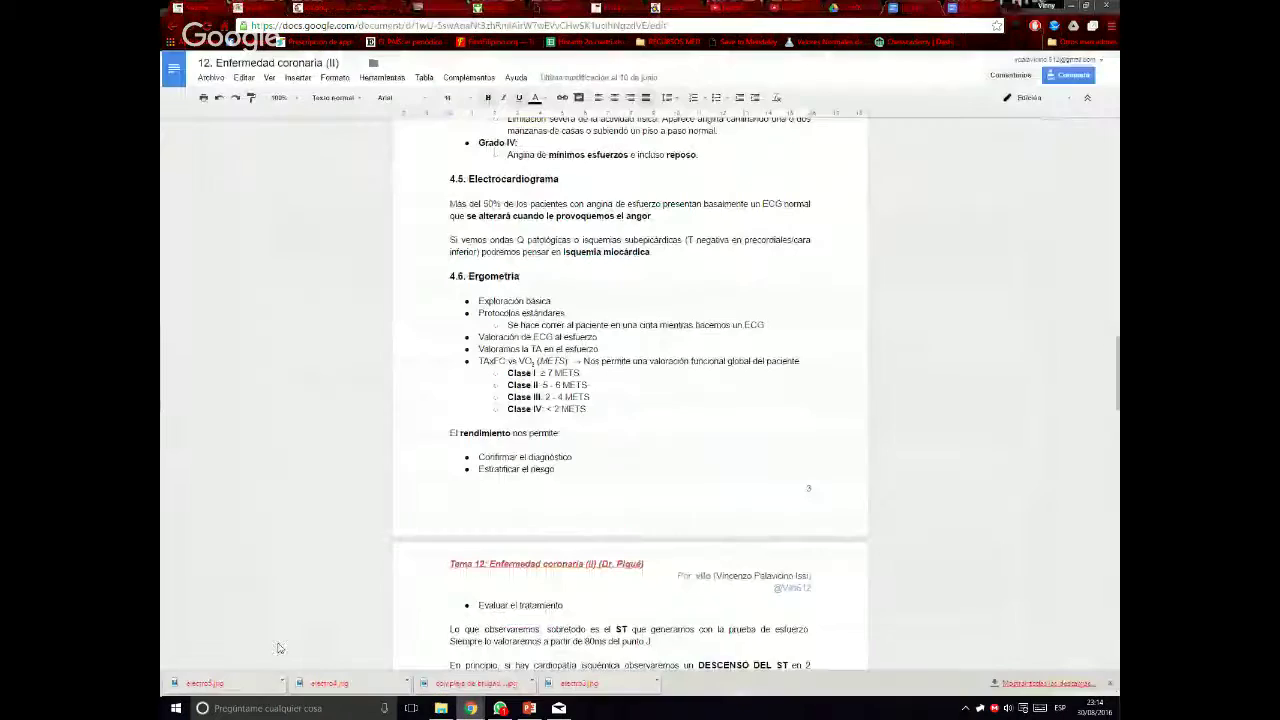
Open the notes "6. Fibrilación auricular y flutter auricular" from the Drive CARDIO folder and skim through to the factors that trigger and favour FA
click(867, 7)
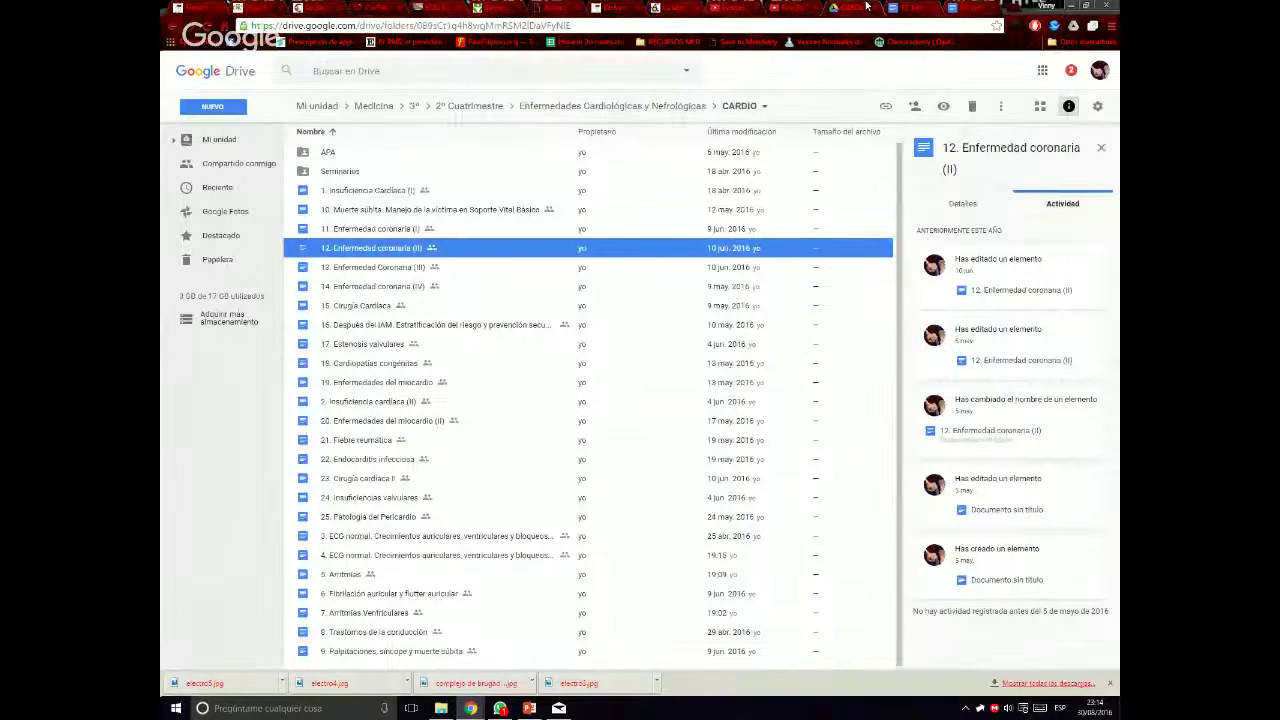
double_click(400, 593)
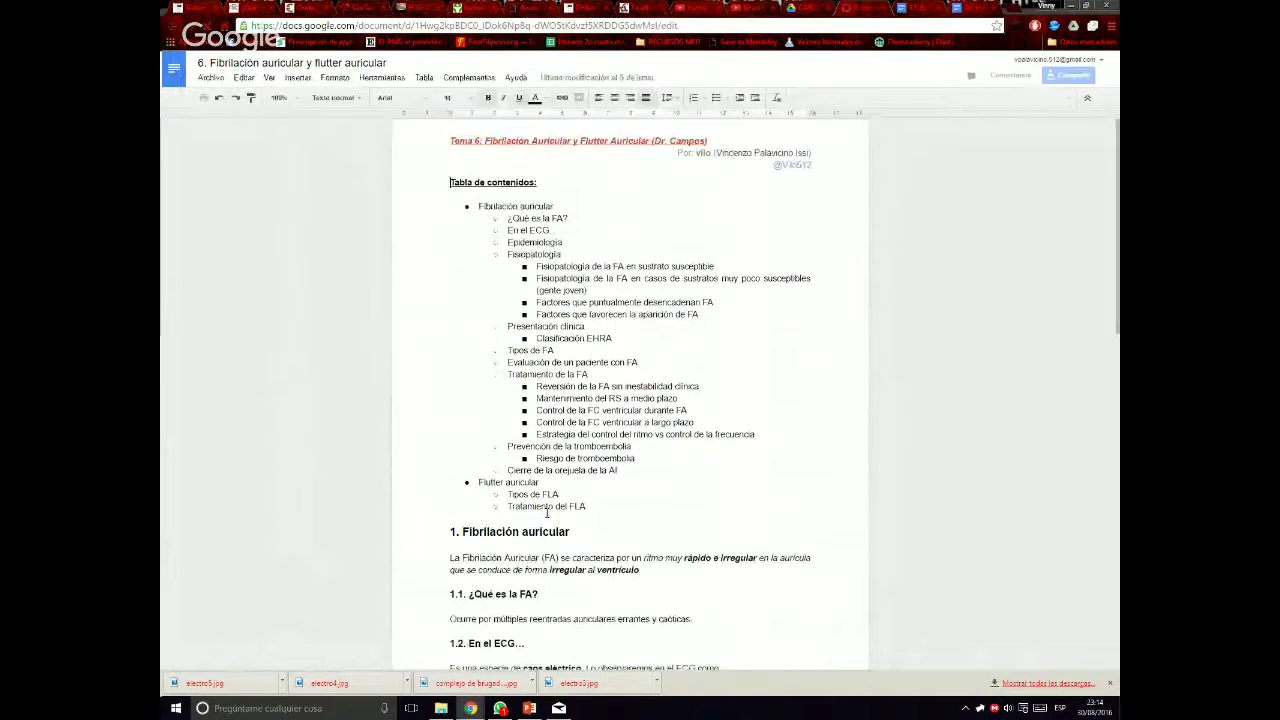
scroll(546, 514, down, 3)
scroll(546, 514, down, 6)
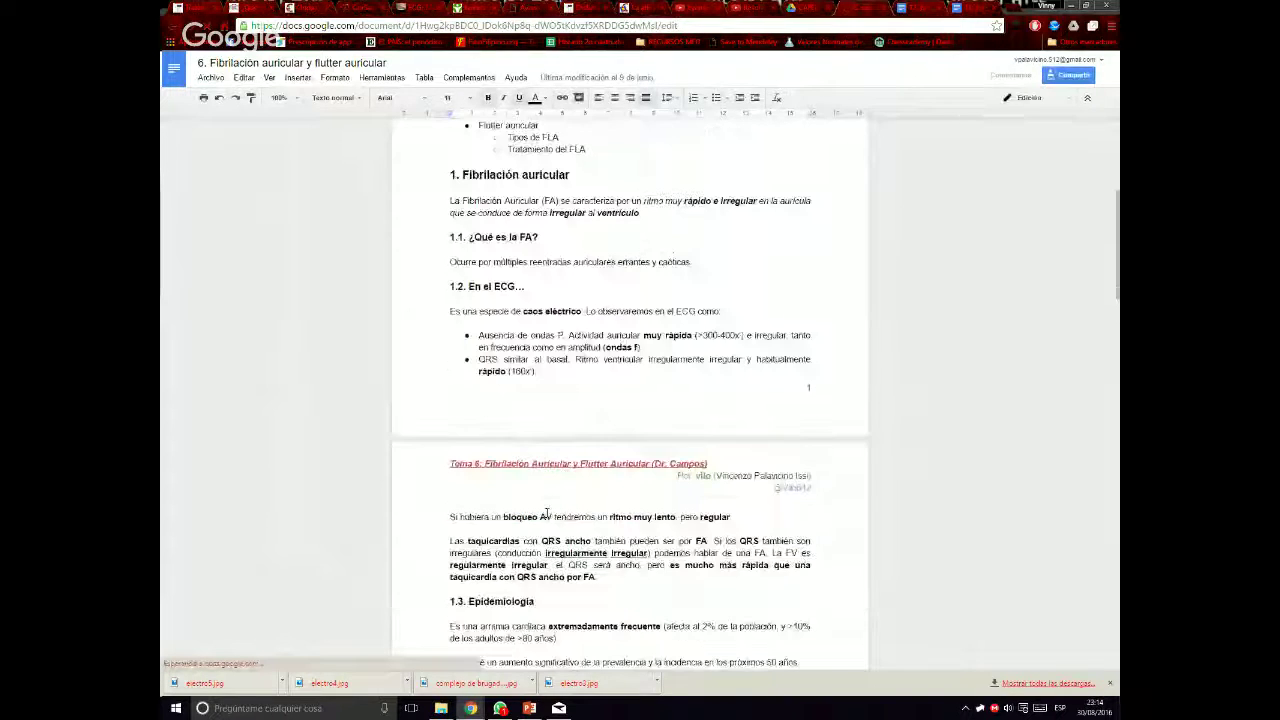
scroll(546, 514, down, 3)
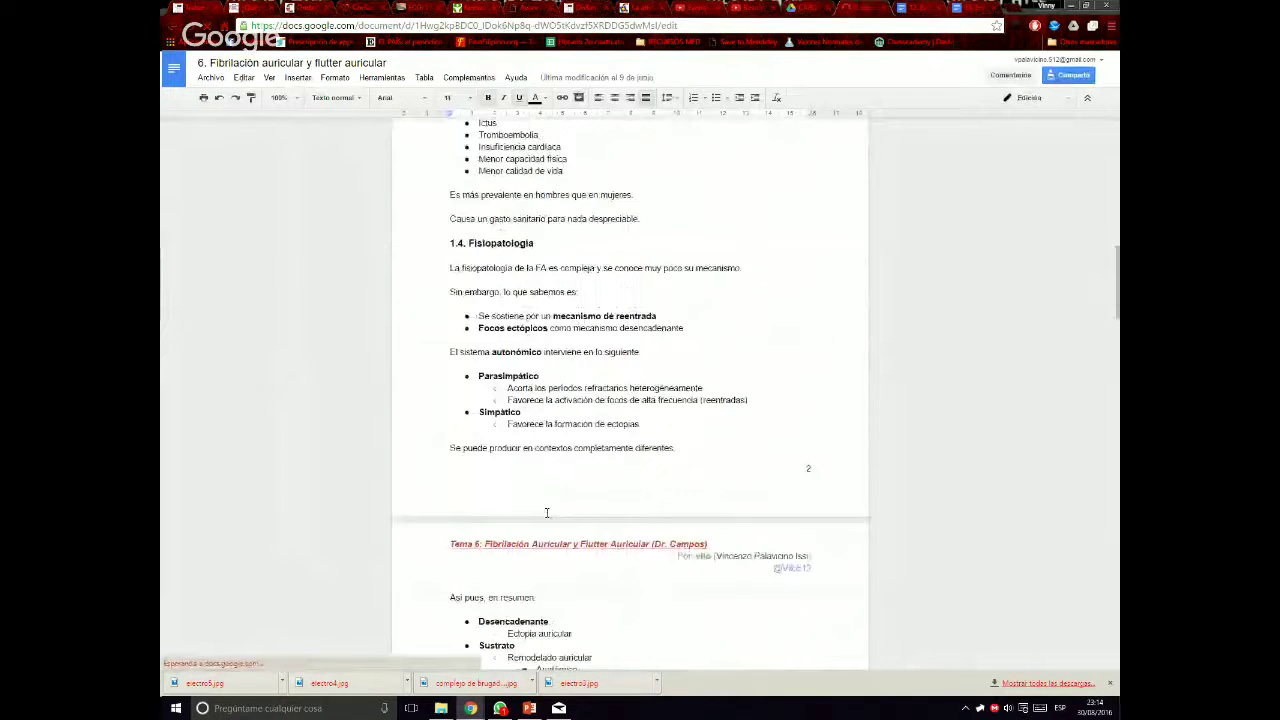
scroll(546, 514, down, 2)
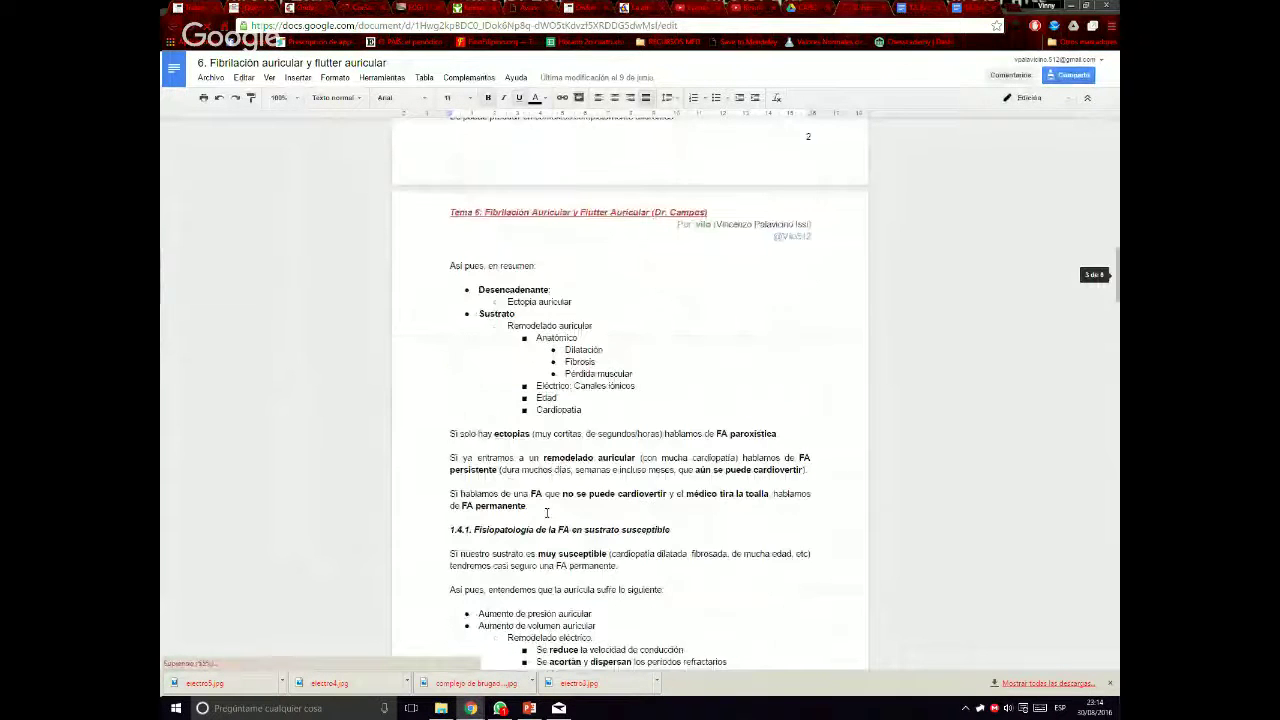
scroll(546, 514, down, 3)
scroll(546, 514, down, 10)
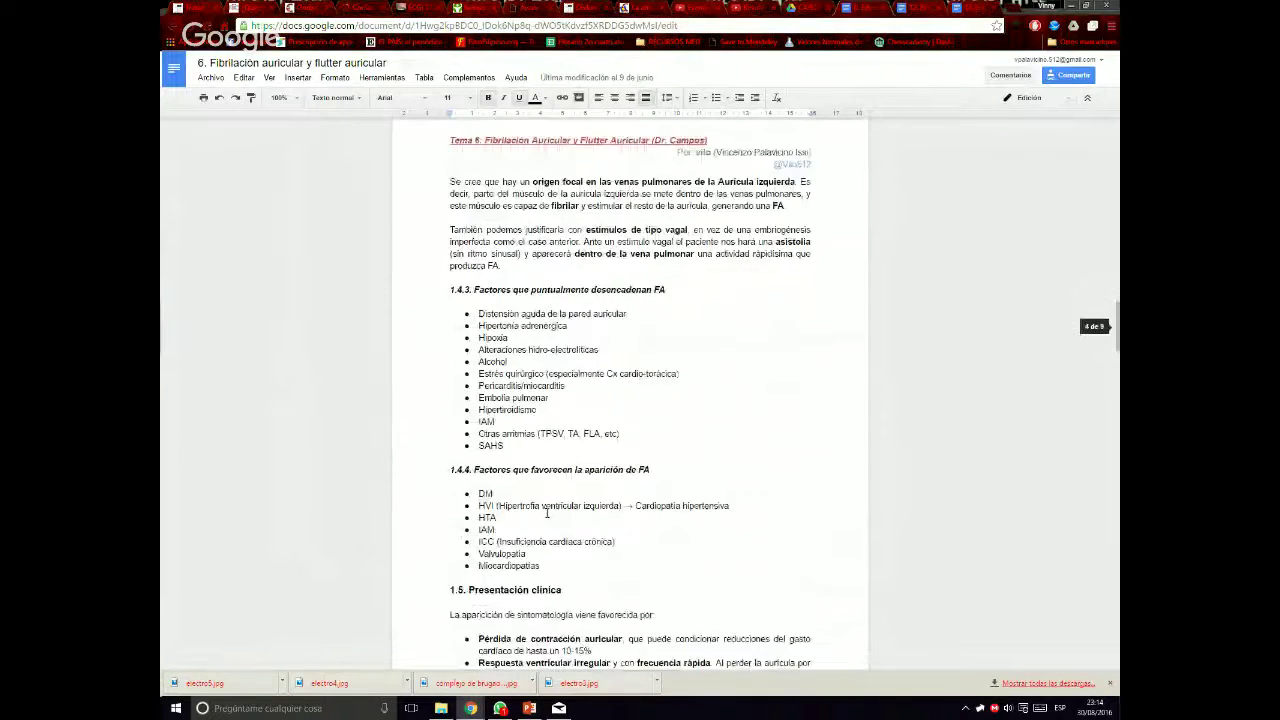
Look through the EHRA classification, FA types, patient evaluation and treatment sections, stopping at heading 1.8.1 on reversion of FA without clinical instability
scroll(546, 513, down, 6)
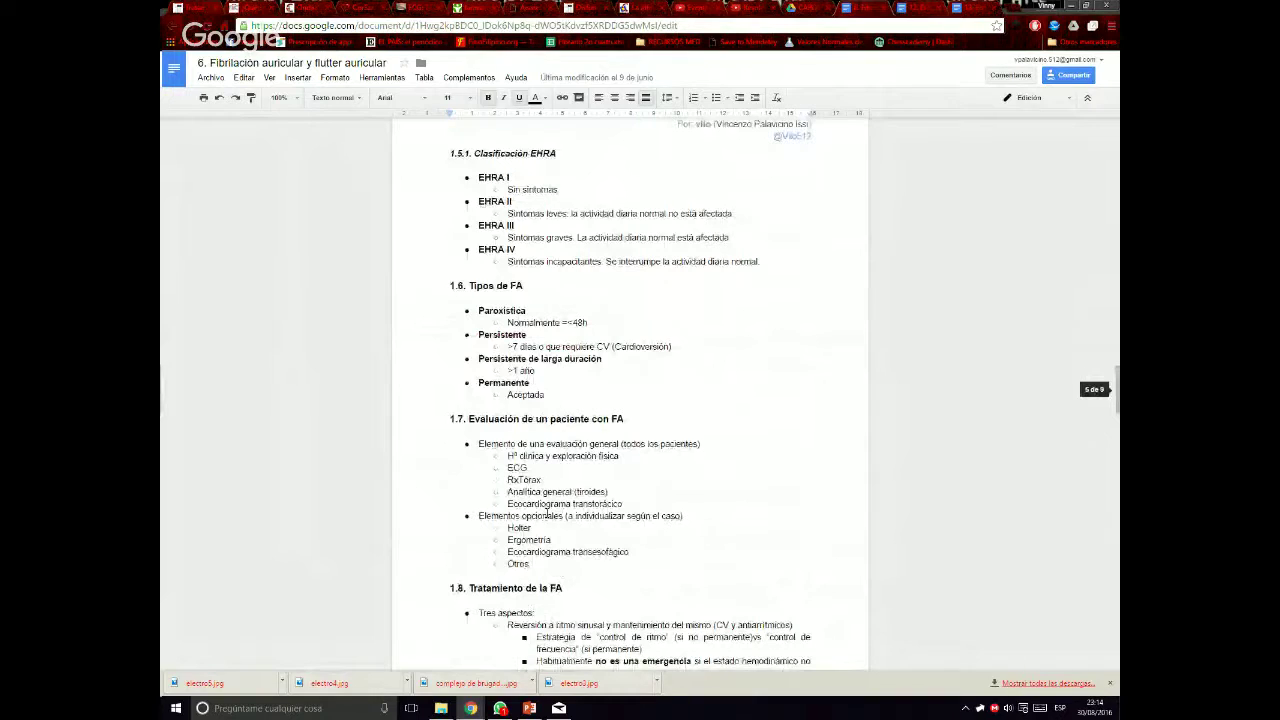
scroll(546, 514, down, 3)
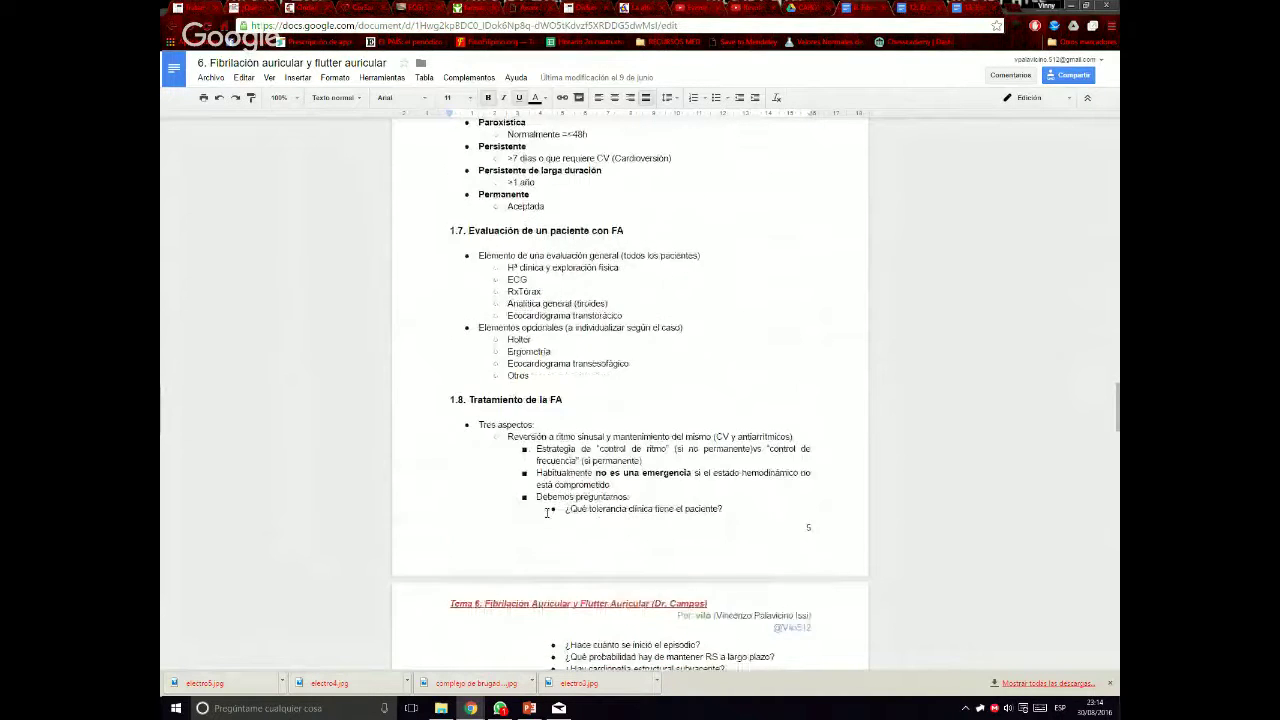
scroll(546, 512, up, 1)
scroll(546, 513, down, 5)
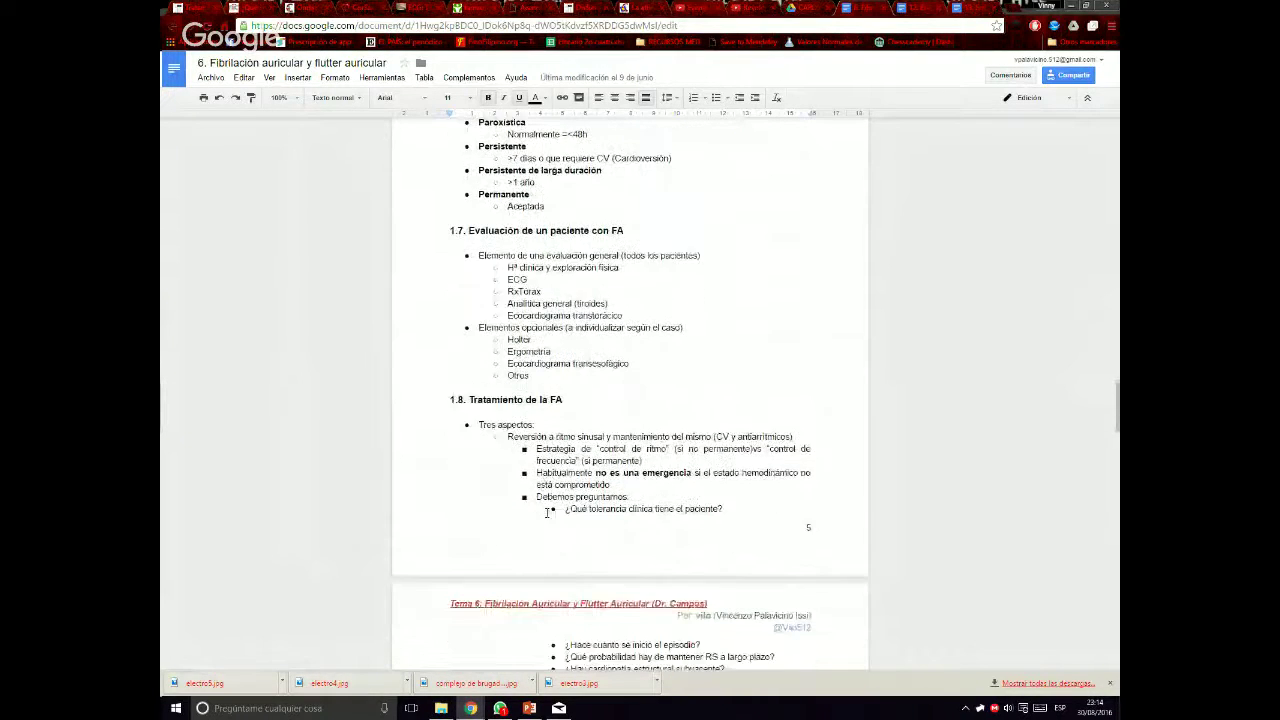
scroll(546, 513, down, 3)
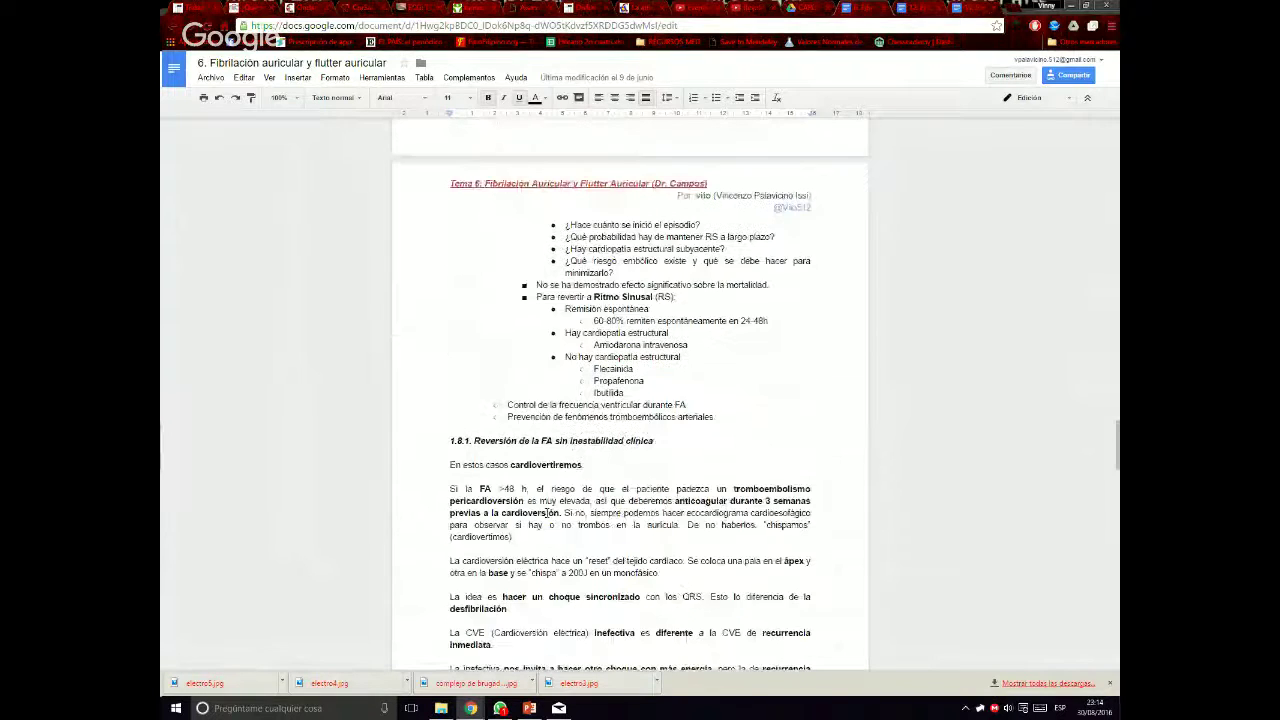
scroll(546, 513, down, 3)
click(711, 259)
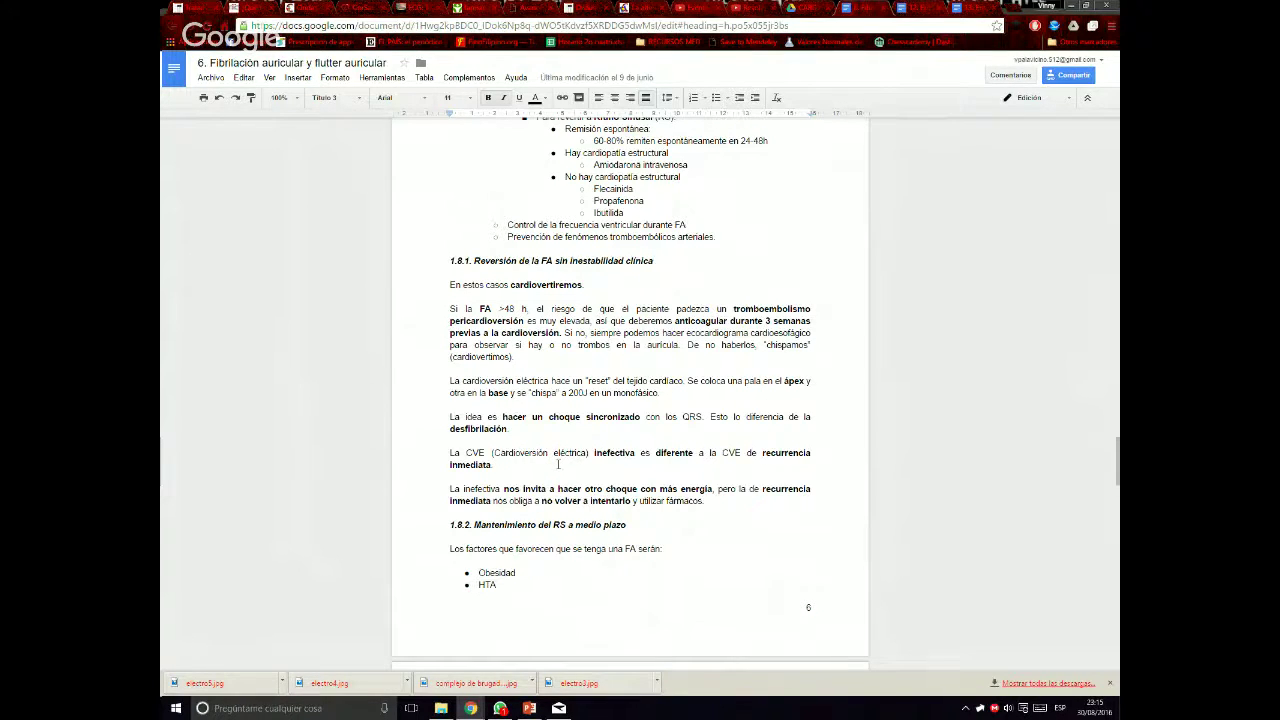
Review the options for reverting to sinus rhythm in section 1.8, highlighting the spontaneous remission lines and "No hay cardiopatía estructural" with Flecainida
scroll(558, 464, down, 5)
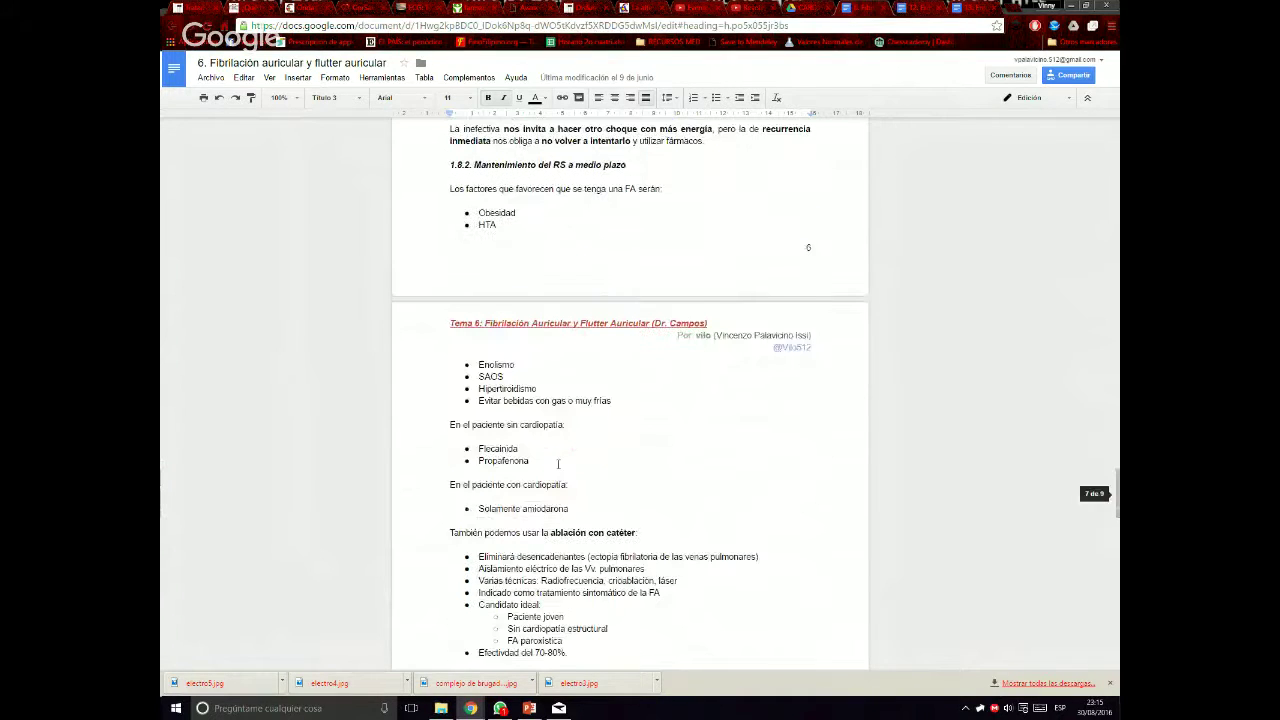
scroll(555, 468, up, 1)
scroll(553, 470, up, 15)
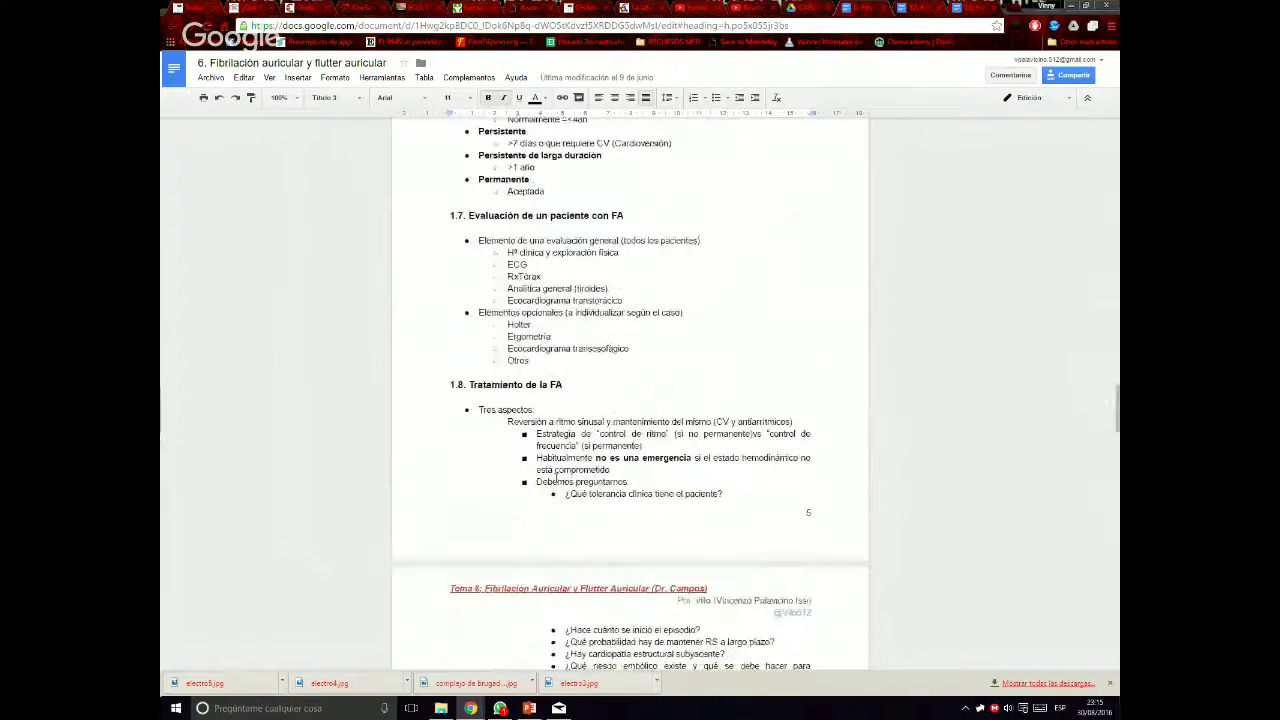
scroll(556, 475, down, 4)
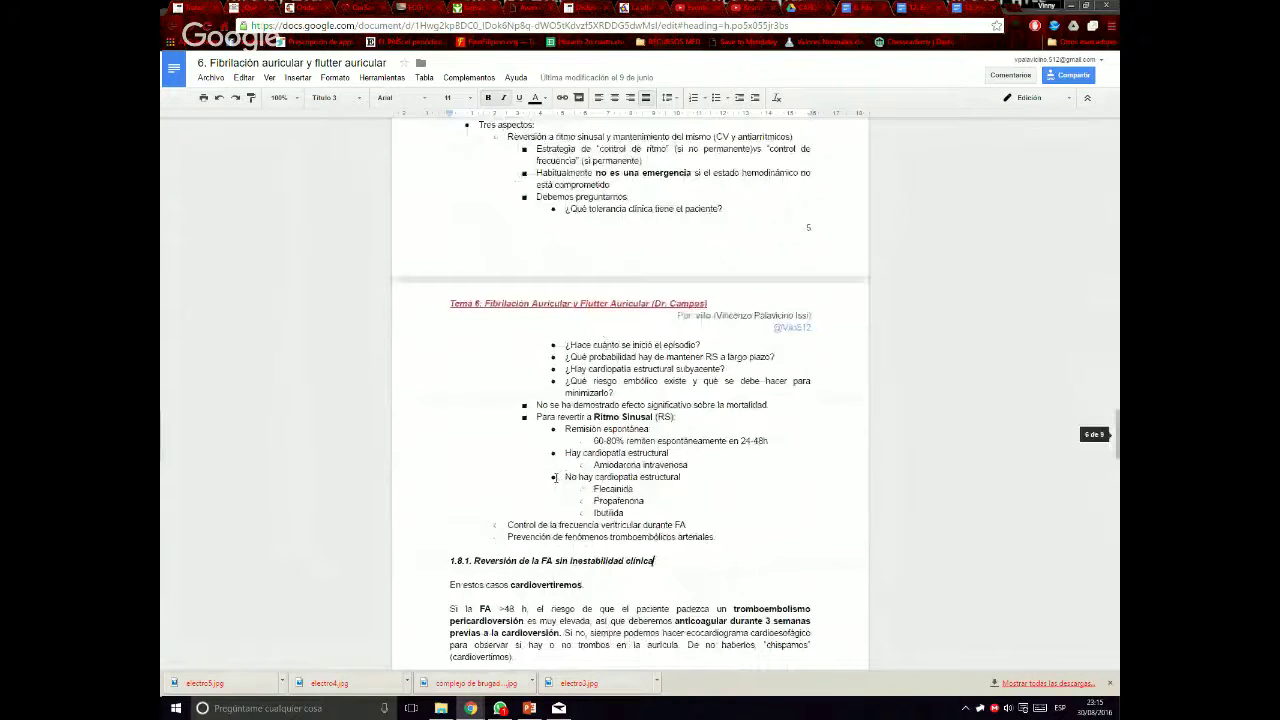
drag(565, 428, 788, 445)
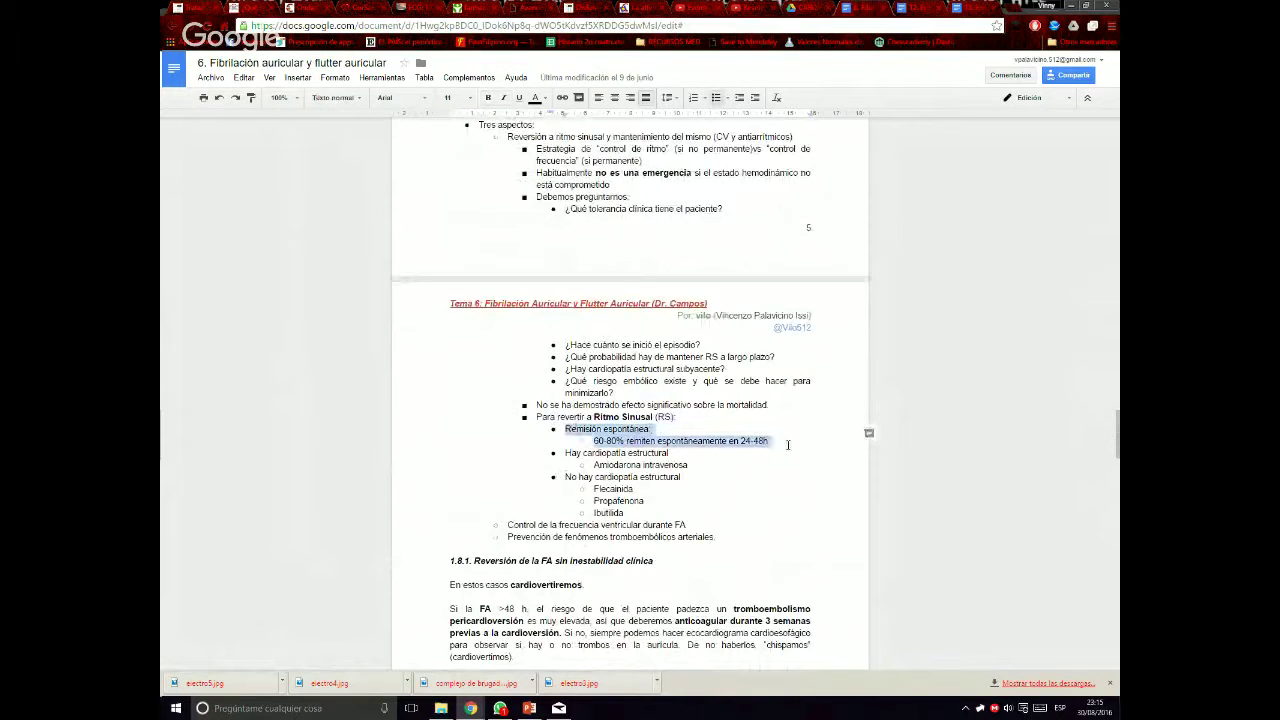
click(790, 443)
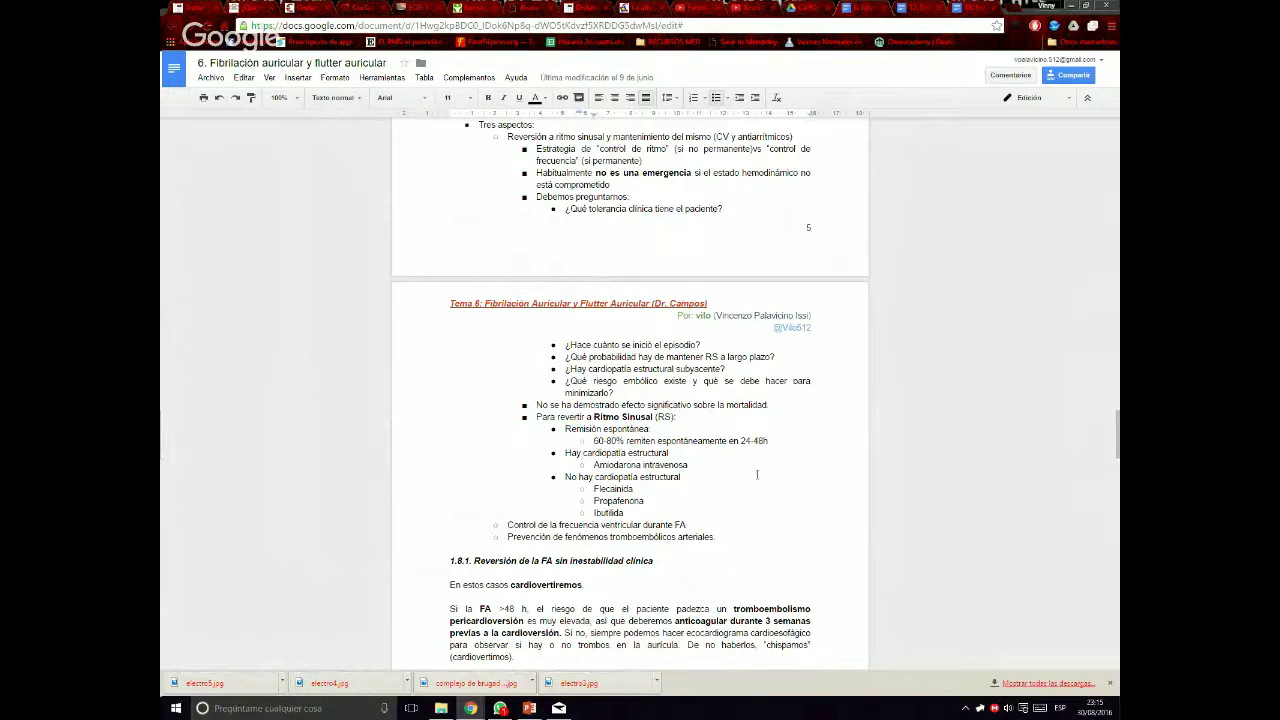
scroll(757, 475, down, 1)
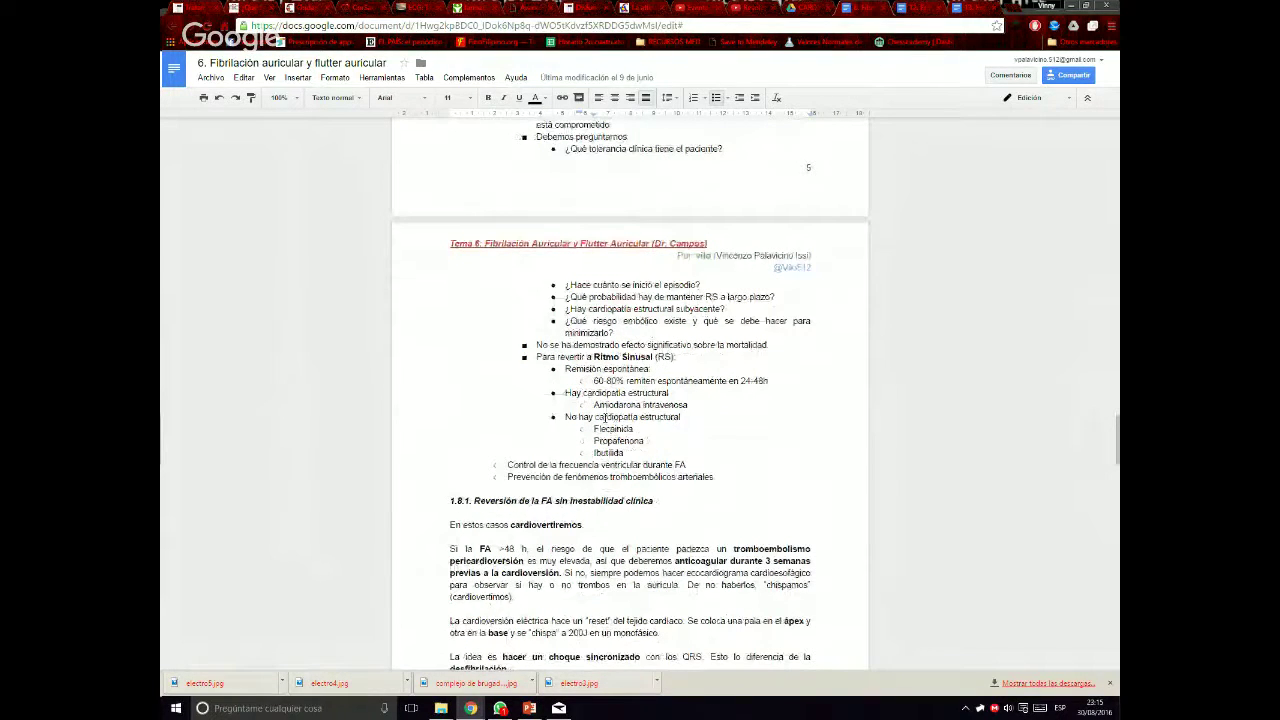
drag(605, 417, 746, 428)
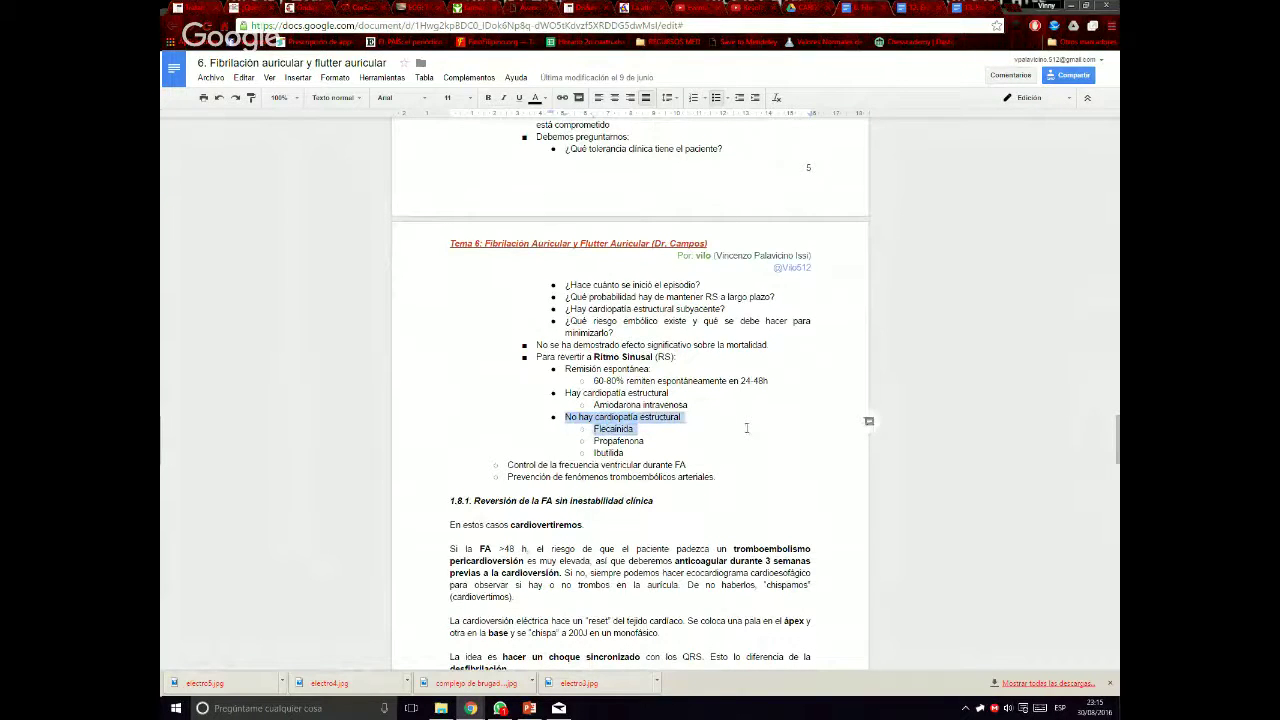
key(Down)
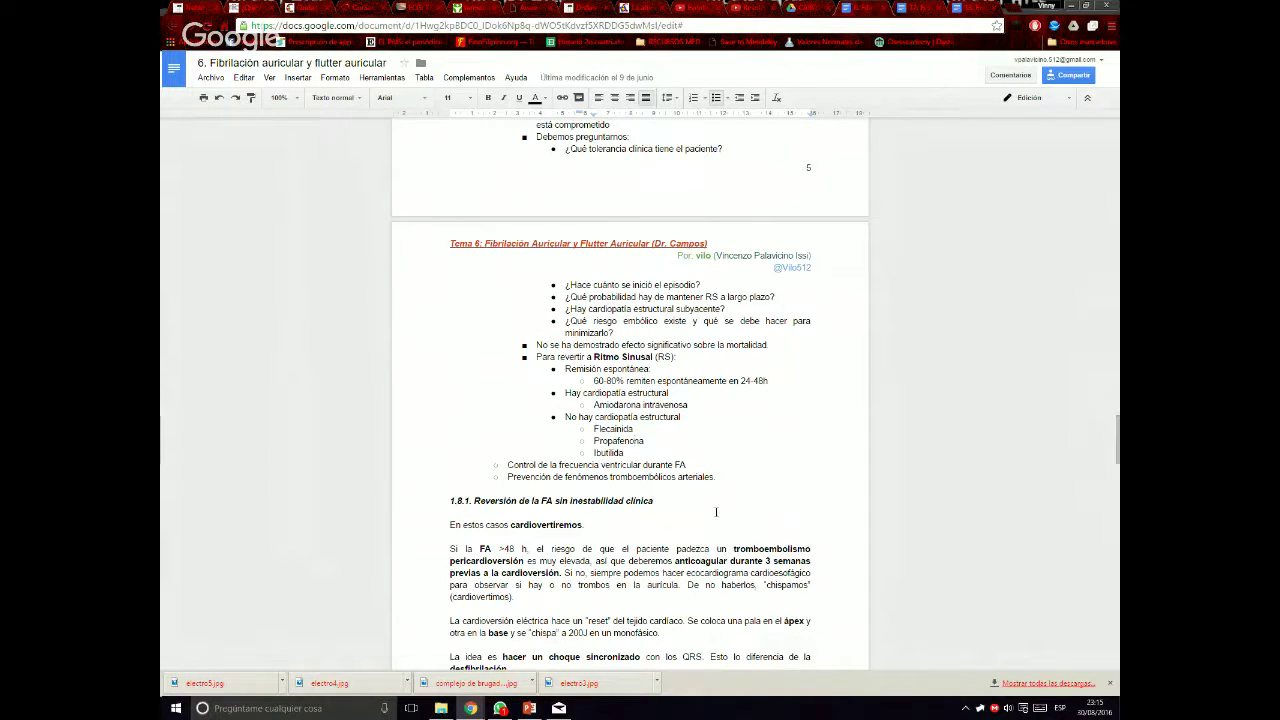
Read section 1.8.1 on cardioversion and section 1.8.2 on medium-term sinus rhythm maintenance, including drugs and catheter ablation
scroll(716, 512, down, 1)
scroll(716, 512, down, 2)
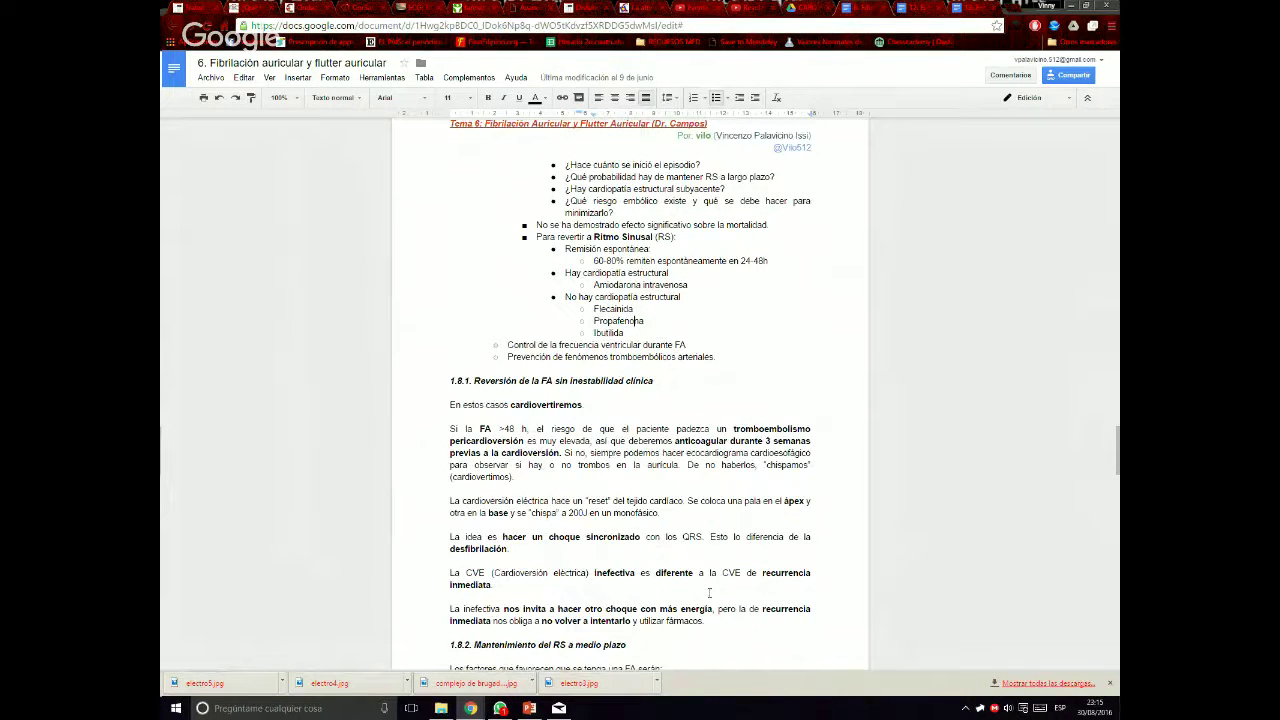
scroll(709, 593, down, 3)
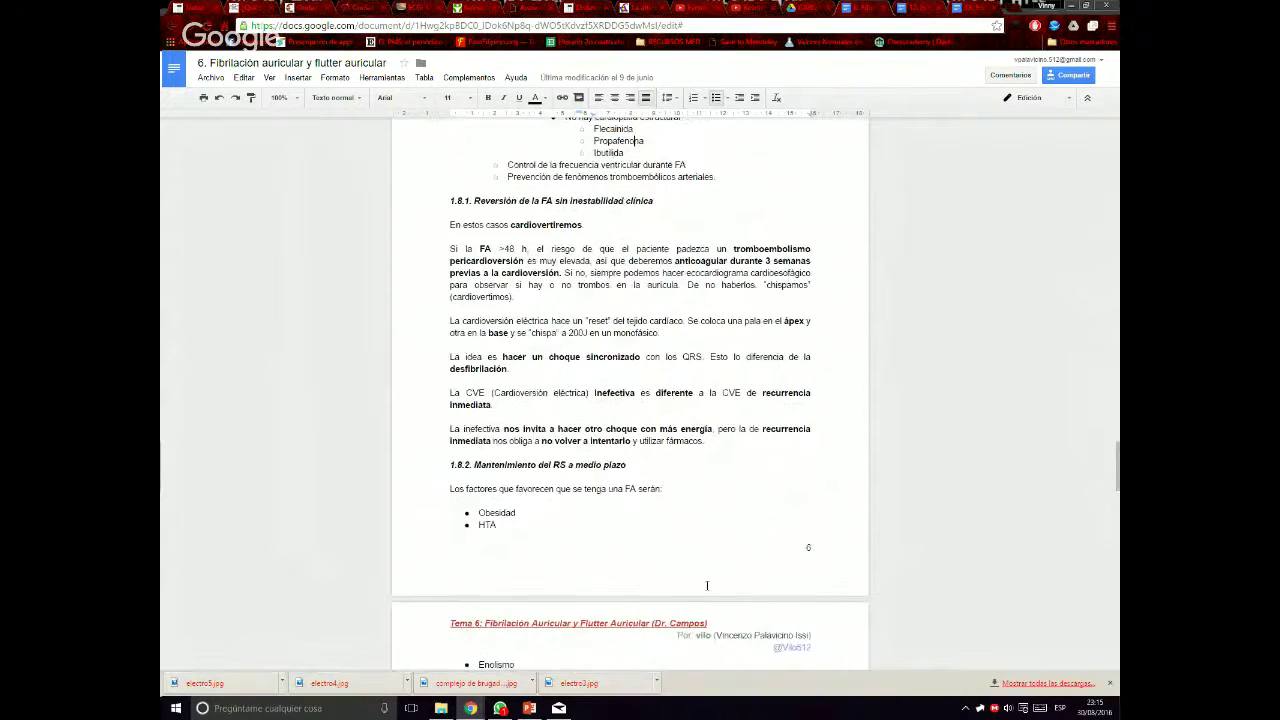
scroll(646, 365, down, 4)
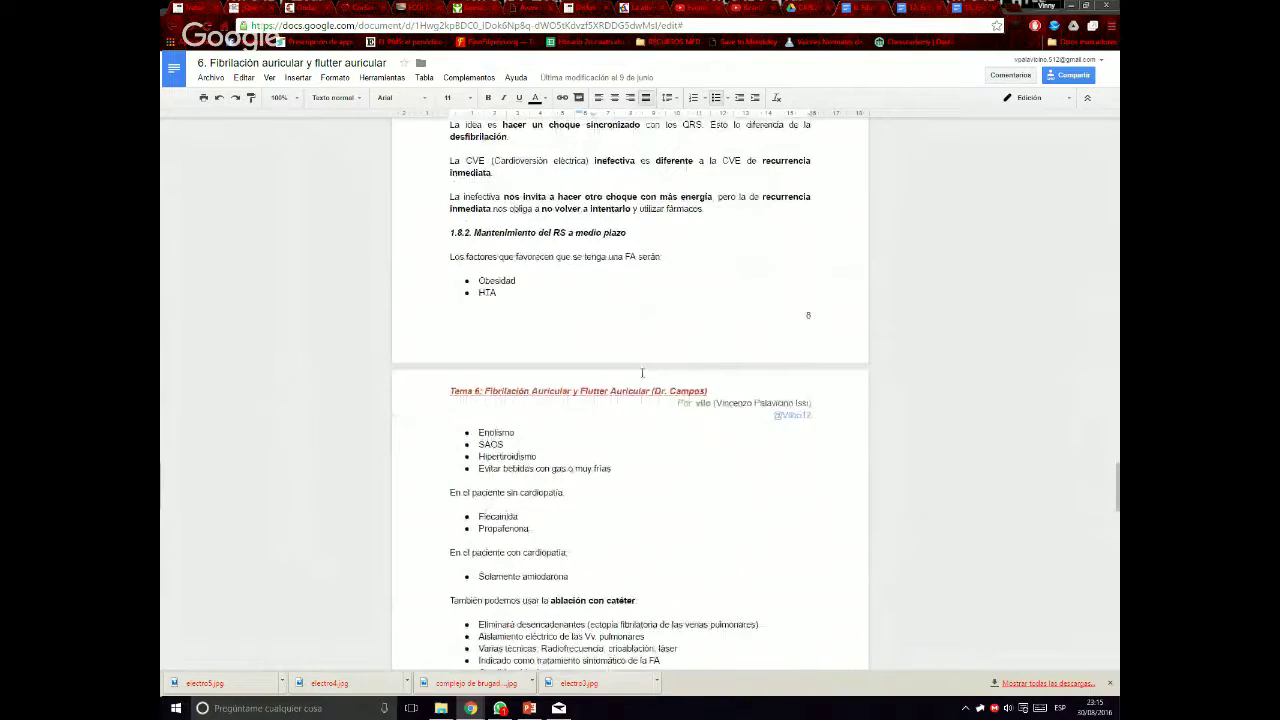
scroll(642, 373, down, 1)
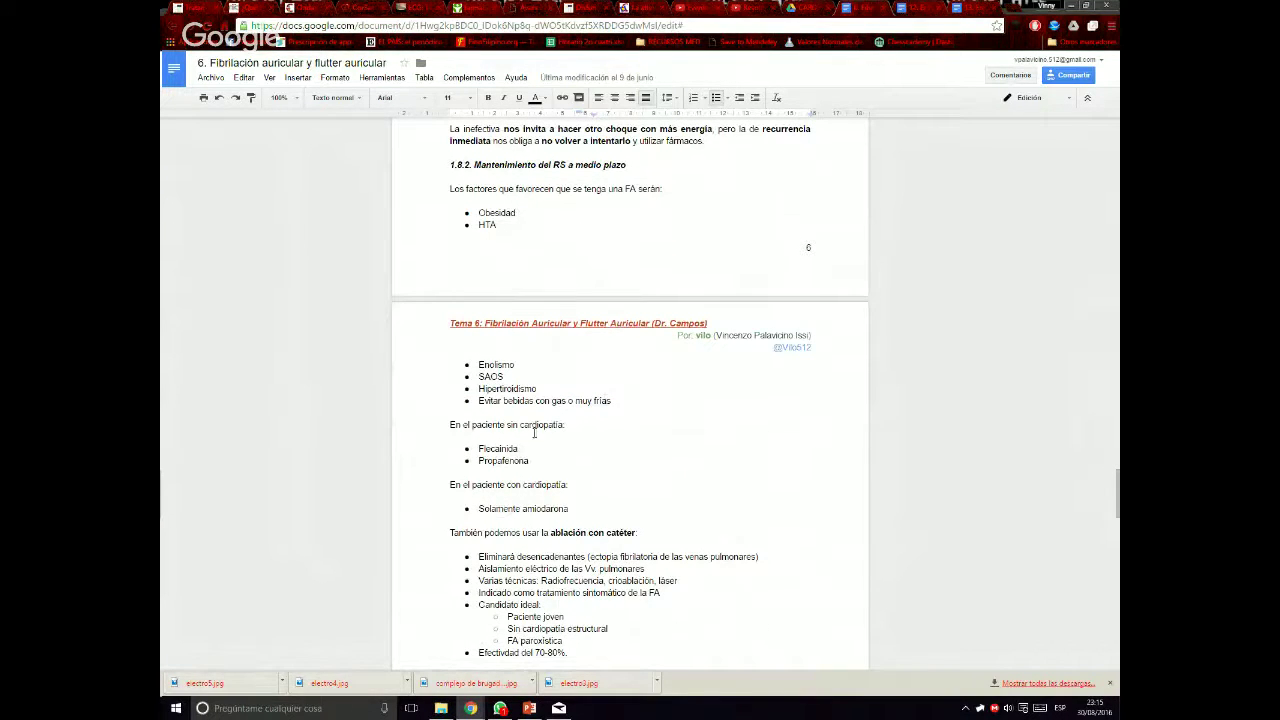
scroll(535, 434, down, 1)
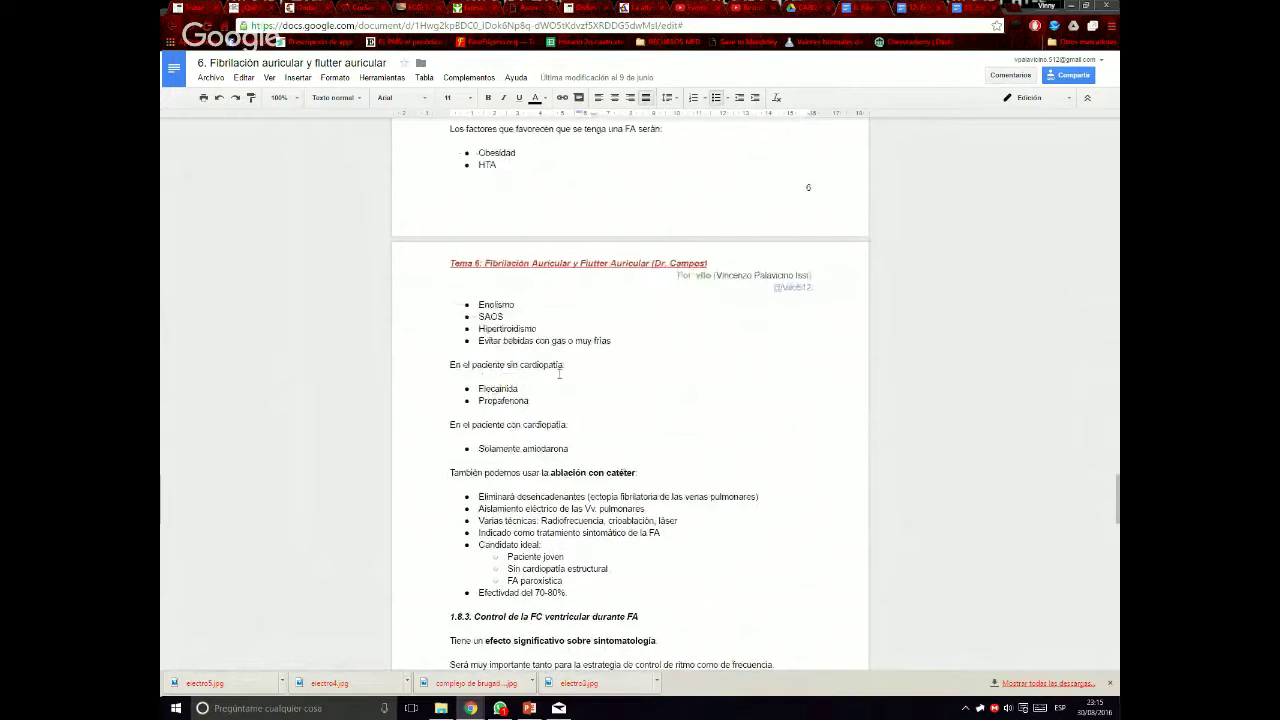
scroll(429, 386, down, 1)
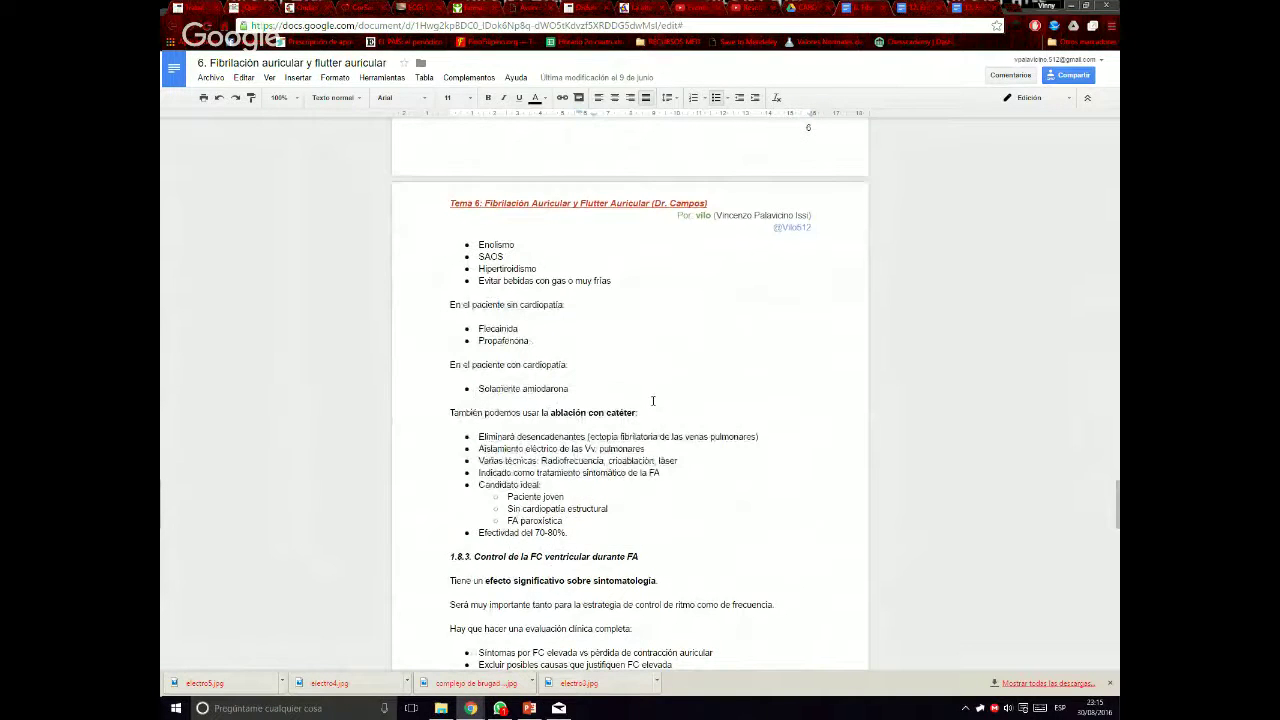
scroll(653, 400, down, 1)
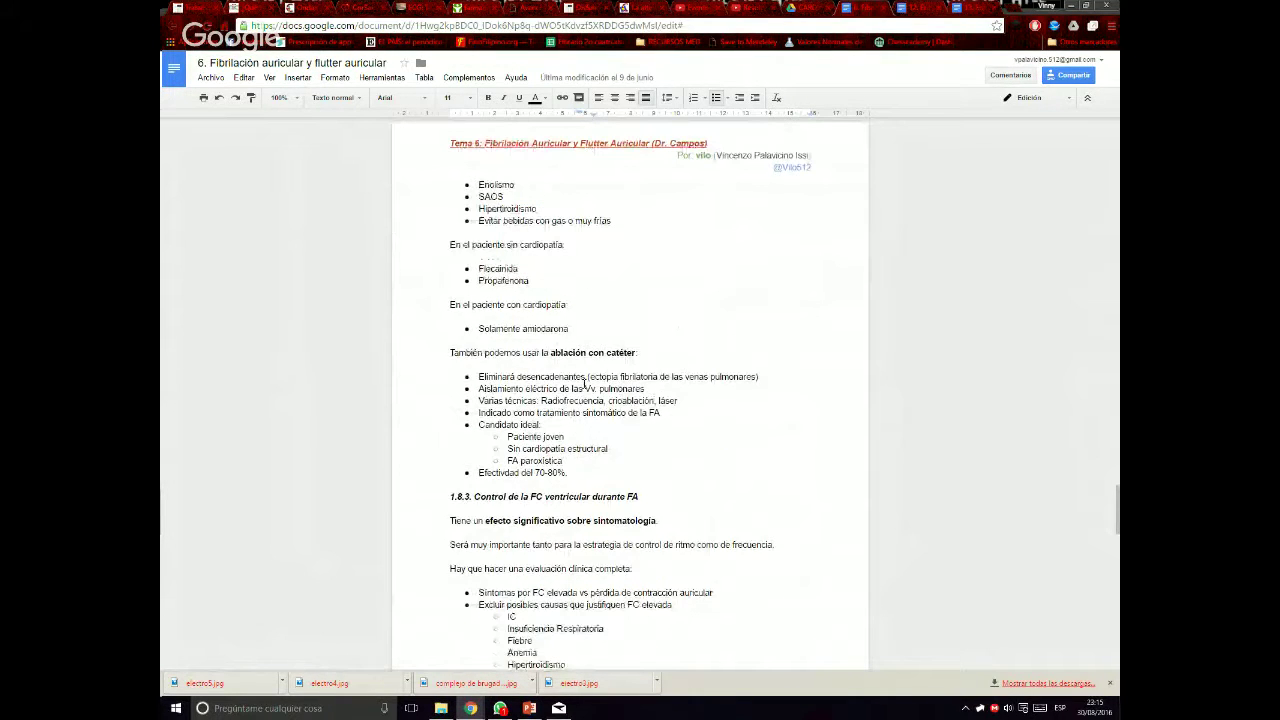
Read sections 1.8.3 to 1.8.5 on ventricular rate control drugs and the rhythm versus rate control strategy
scroll(629, 412, down, 1)
scroll(629, 412, down, 2)
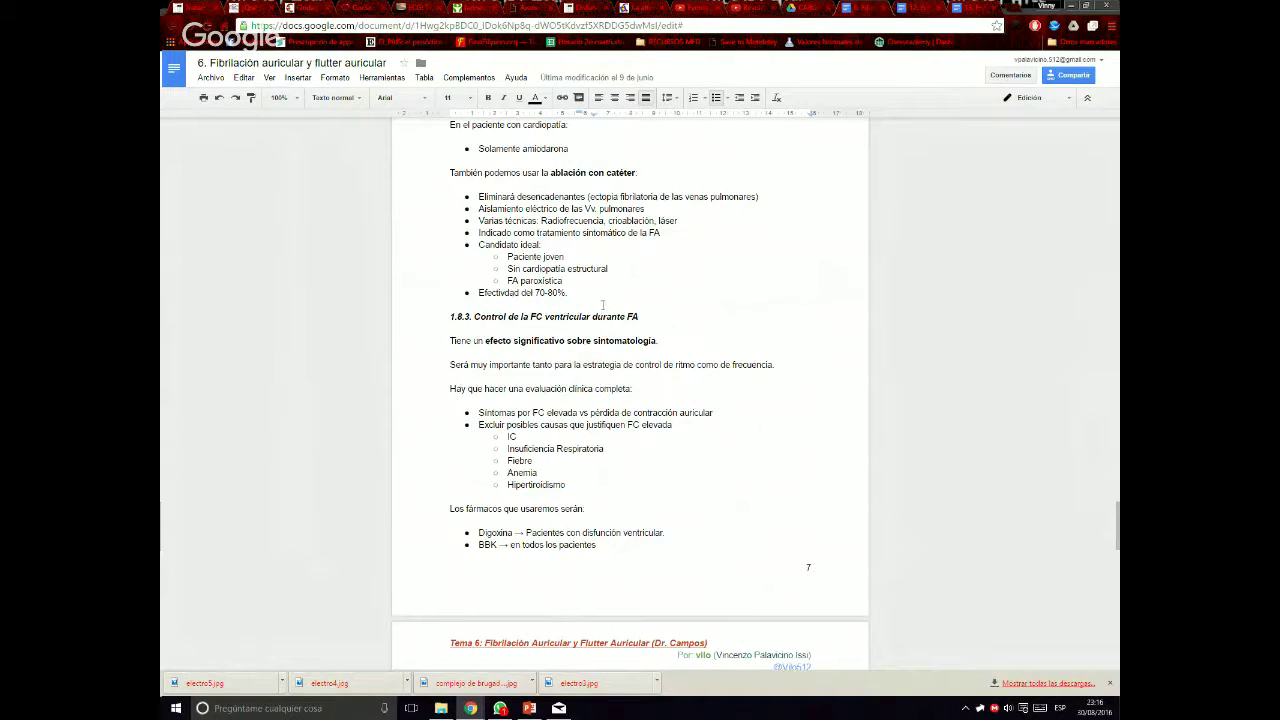
scroll(636, 365, down, 2)
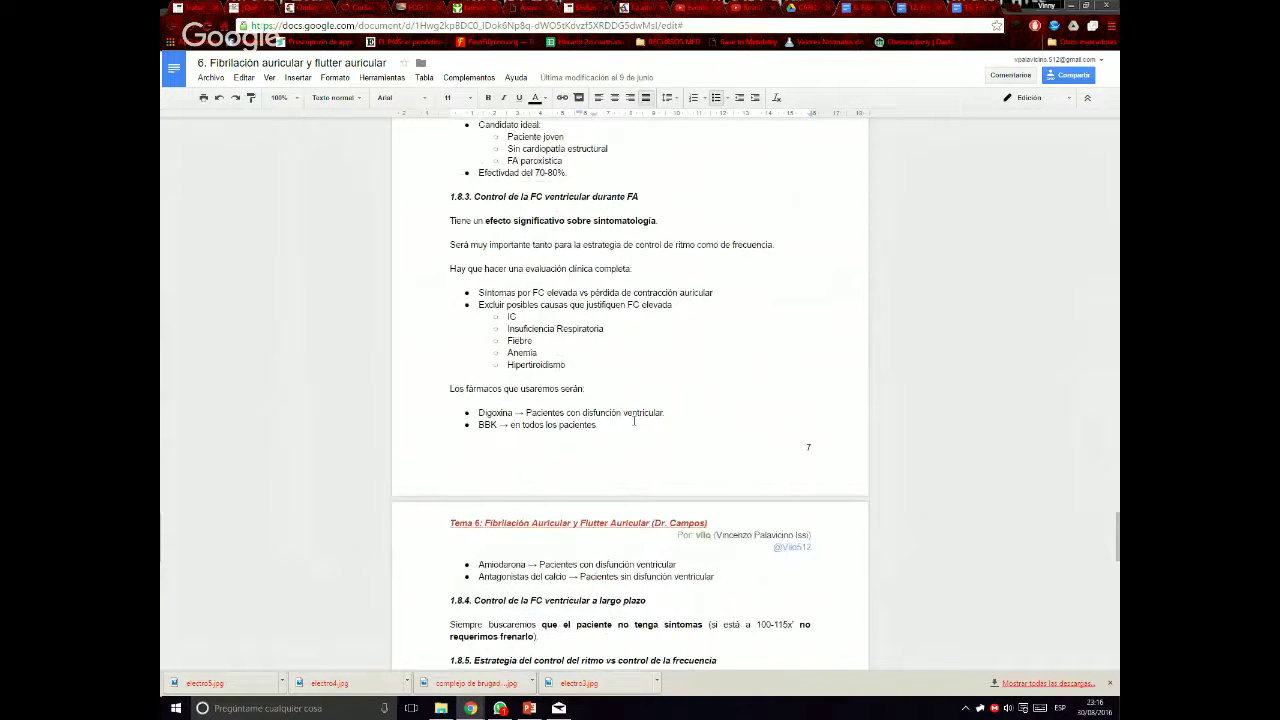
scroll(636, 440, down, 3)
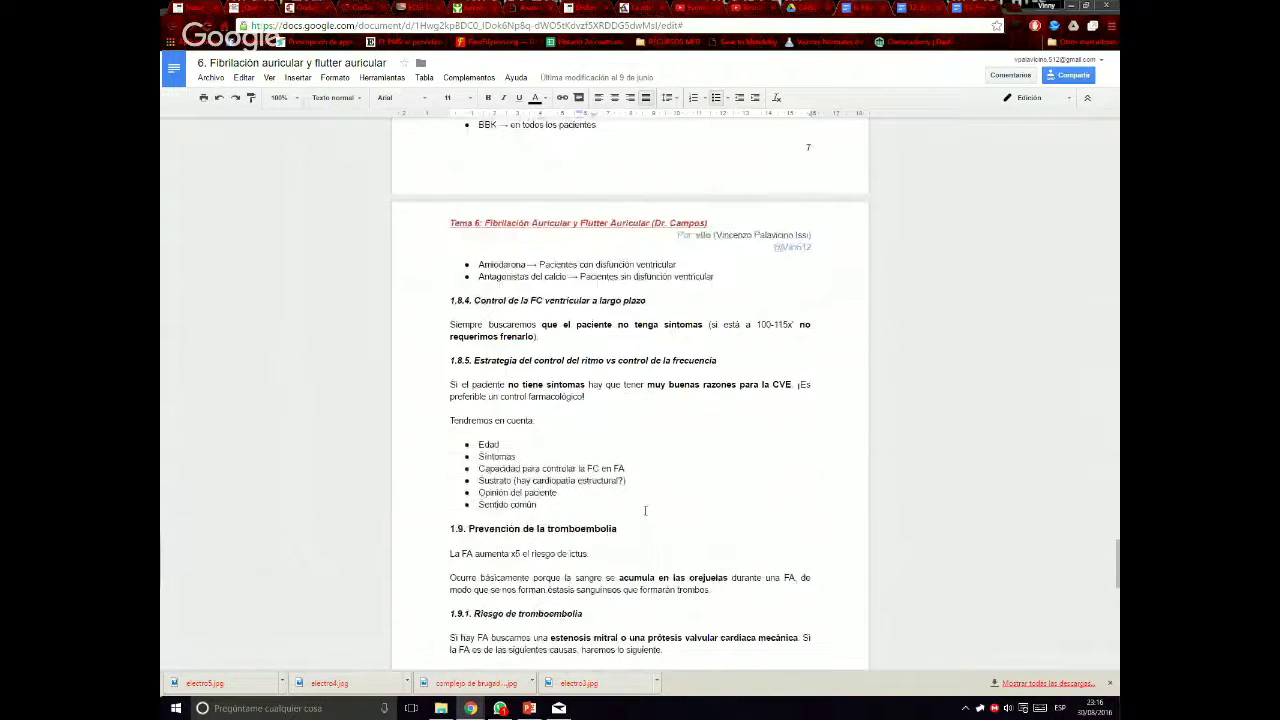
Return to section 1.8.1 and examine the anticoagulation and electrical cardioversion guidance for FA lasting more than 48 h
scroll(645, 511, up, 4)
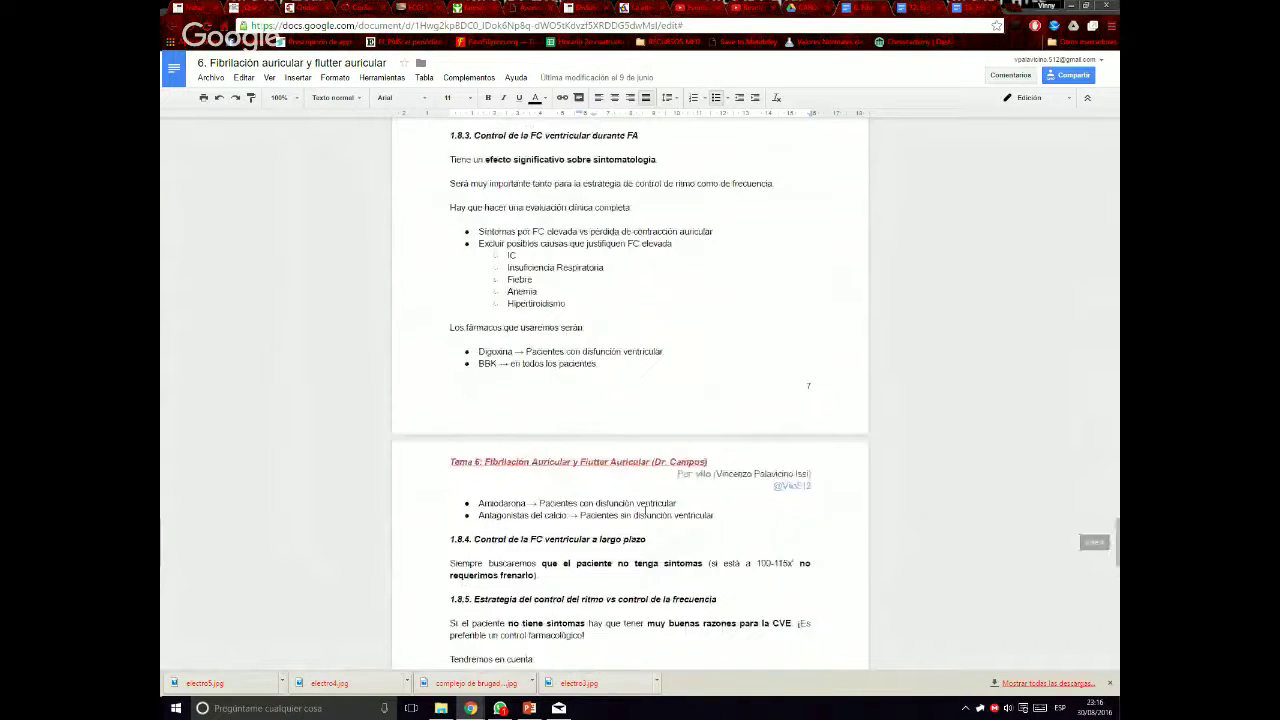
scroll(645, 564, up, 4)
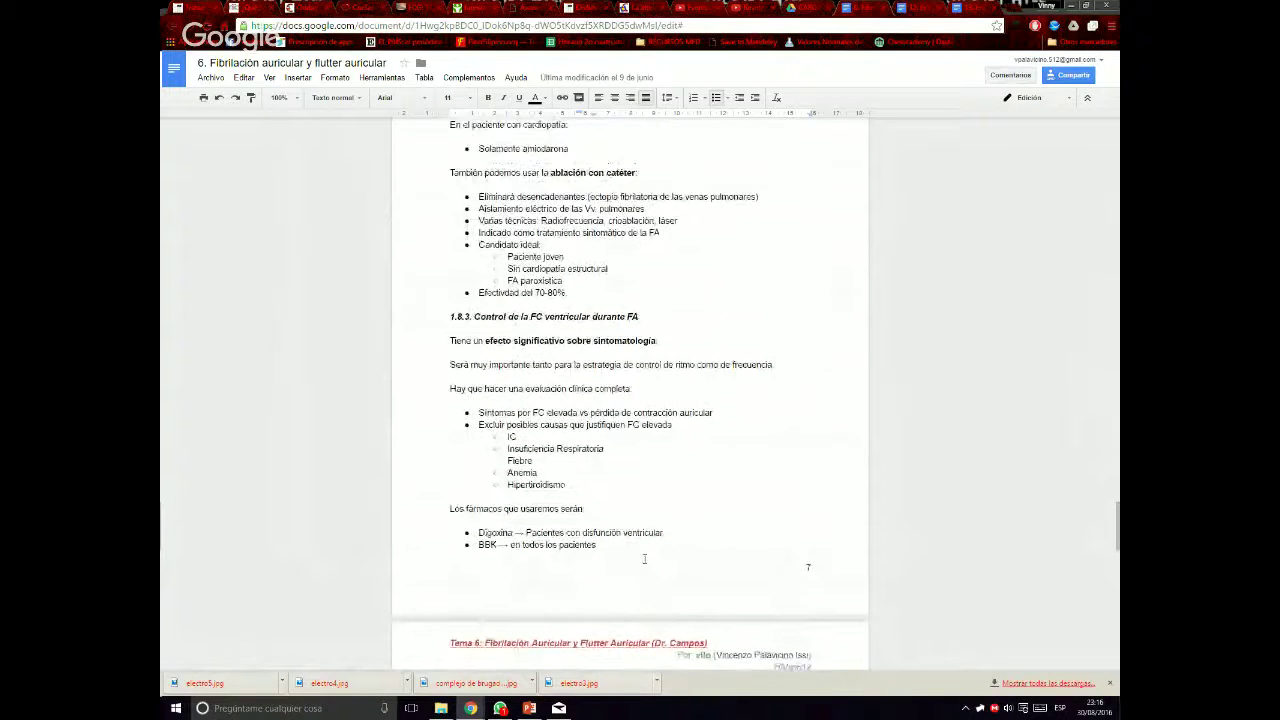
scroll(644, 560, up, 4)
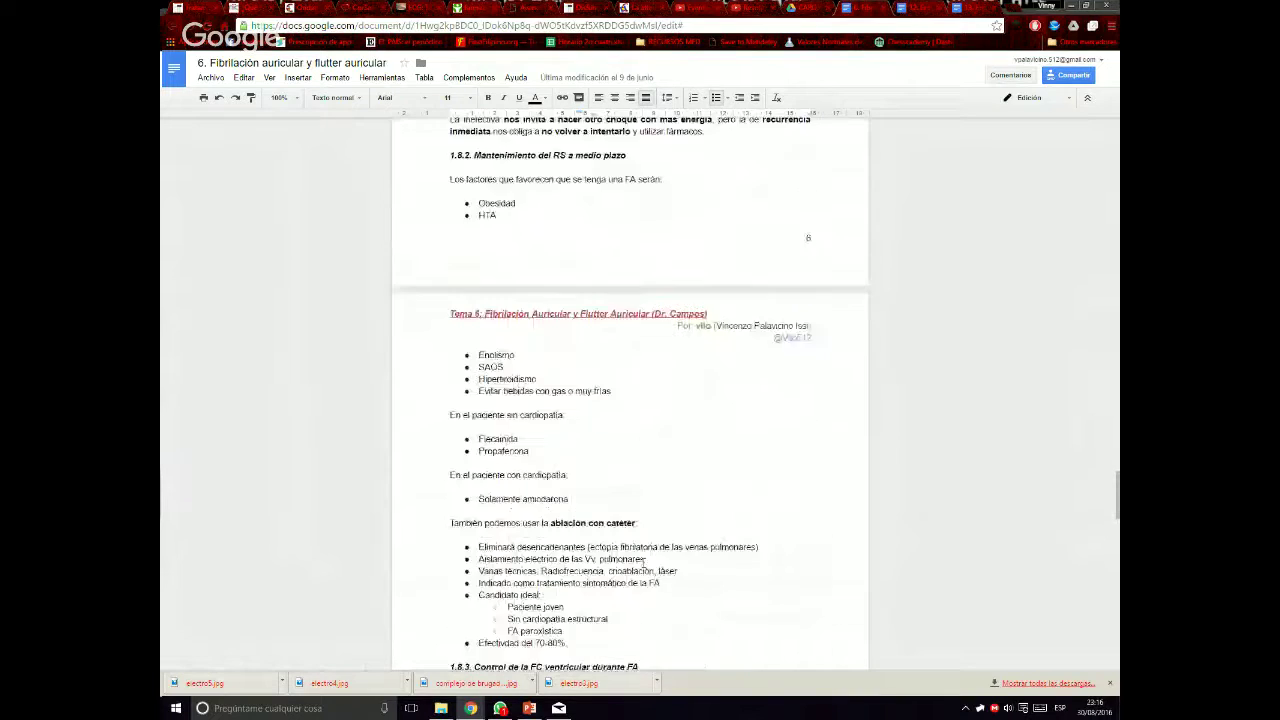
scroll(640, 577, up, 3)
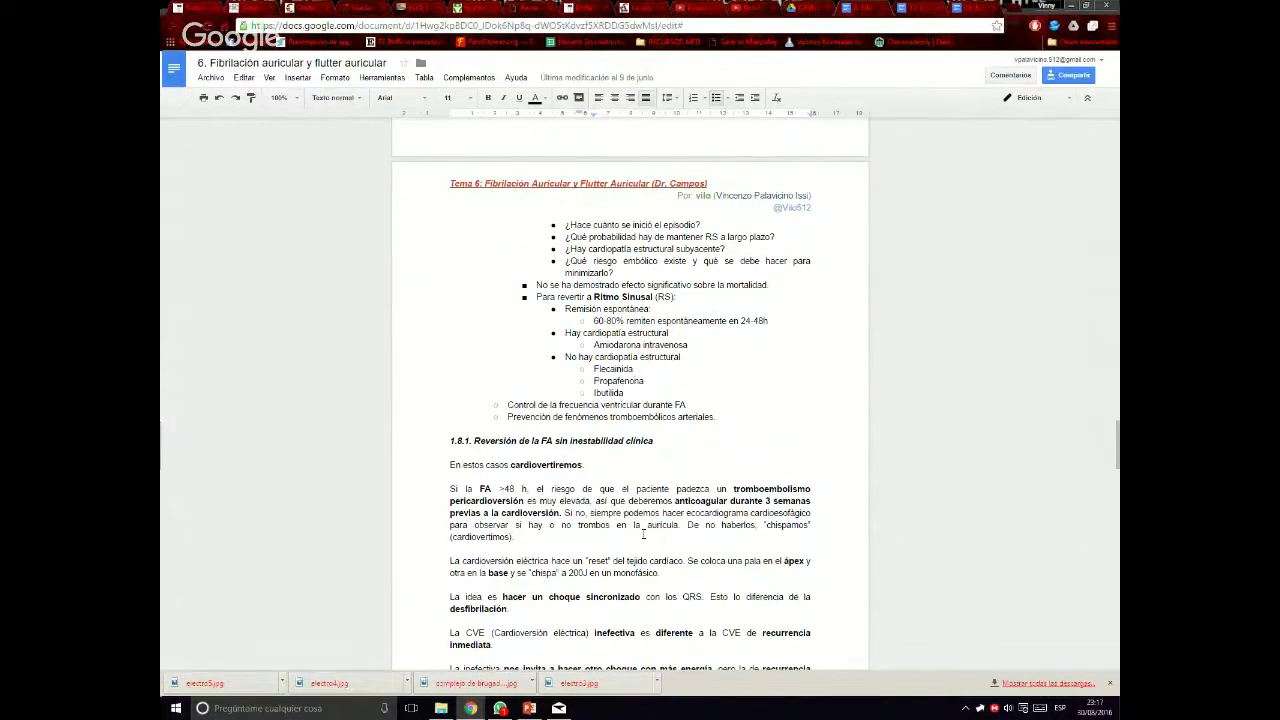
scroll(600, 432, down, 2)
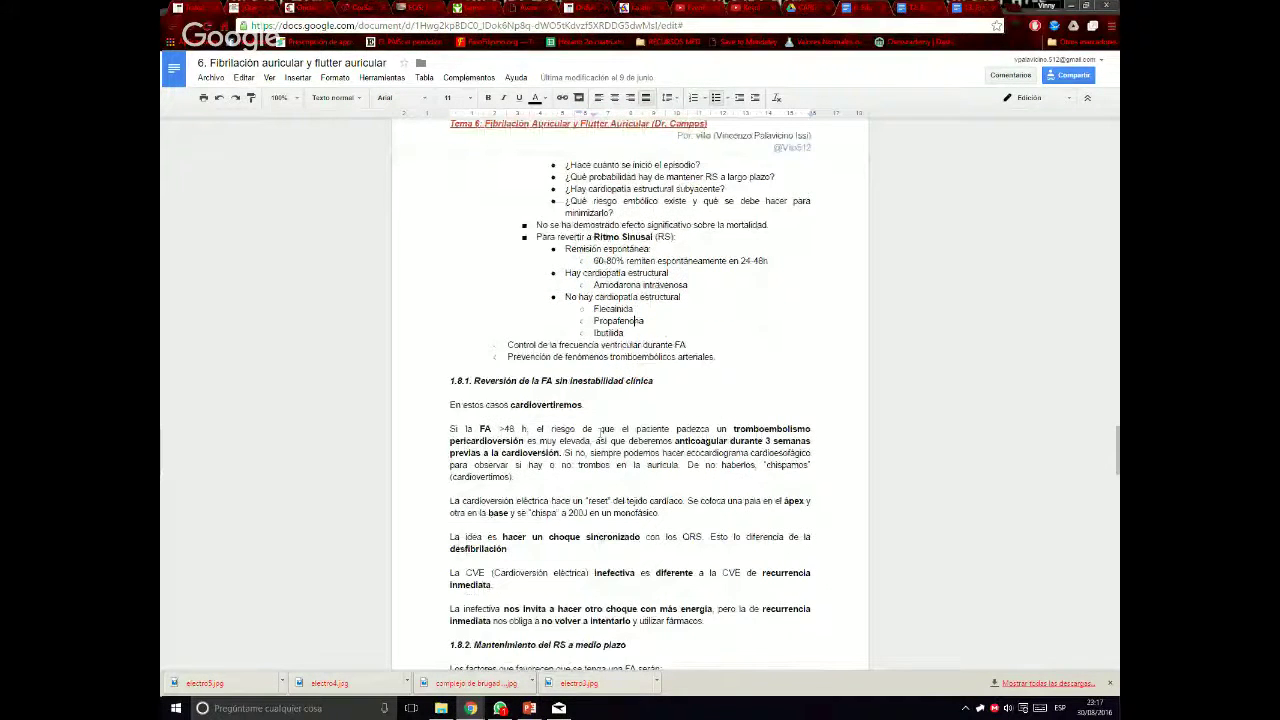
scroll(603, 432, down, 2)
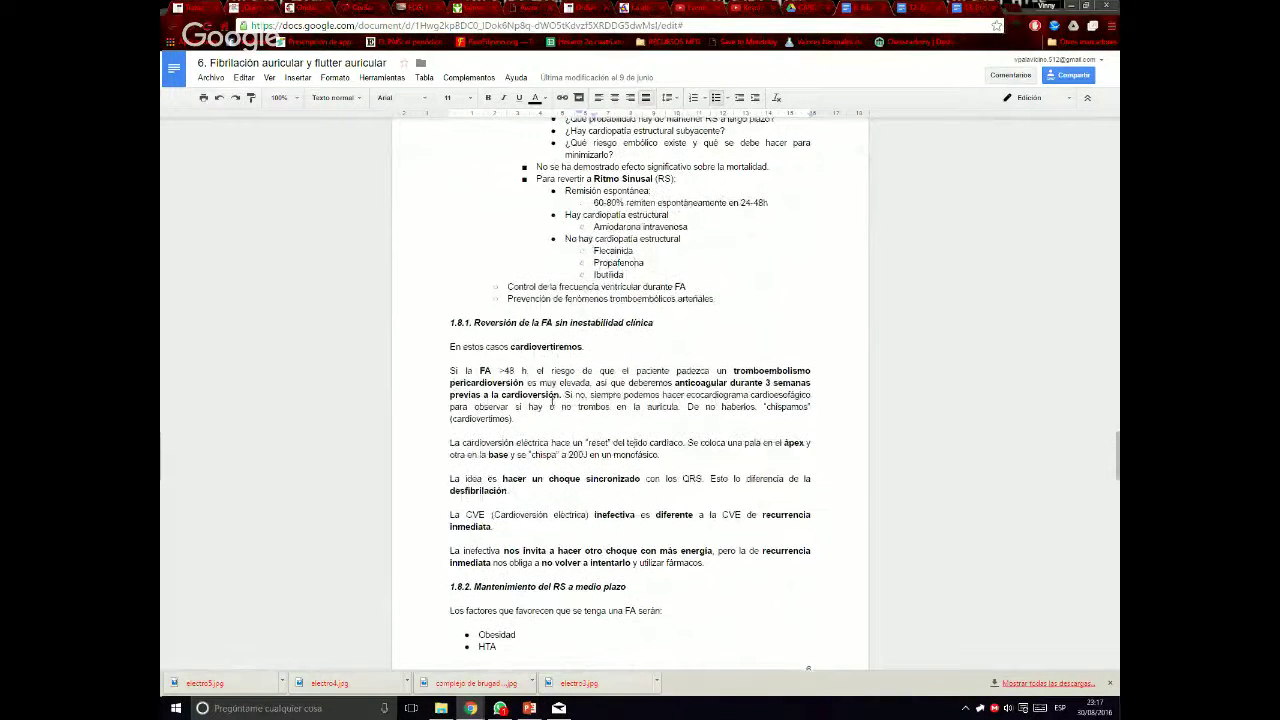
Return to section 1.6 on types of FA and highlight the Persistente definition and the Paroxística duration line
scroll(551, 404, up, 5)
scroll(551, 399, up, 7)
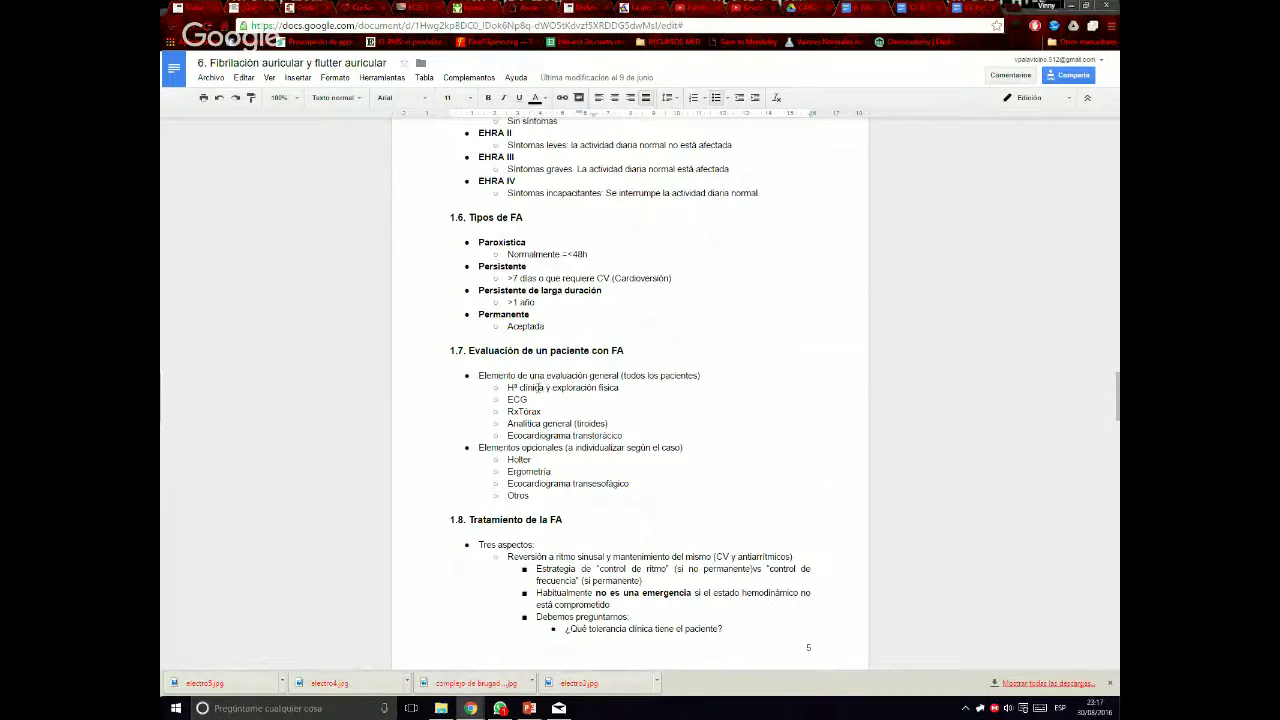
drag(476, 266, 682, 275)
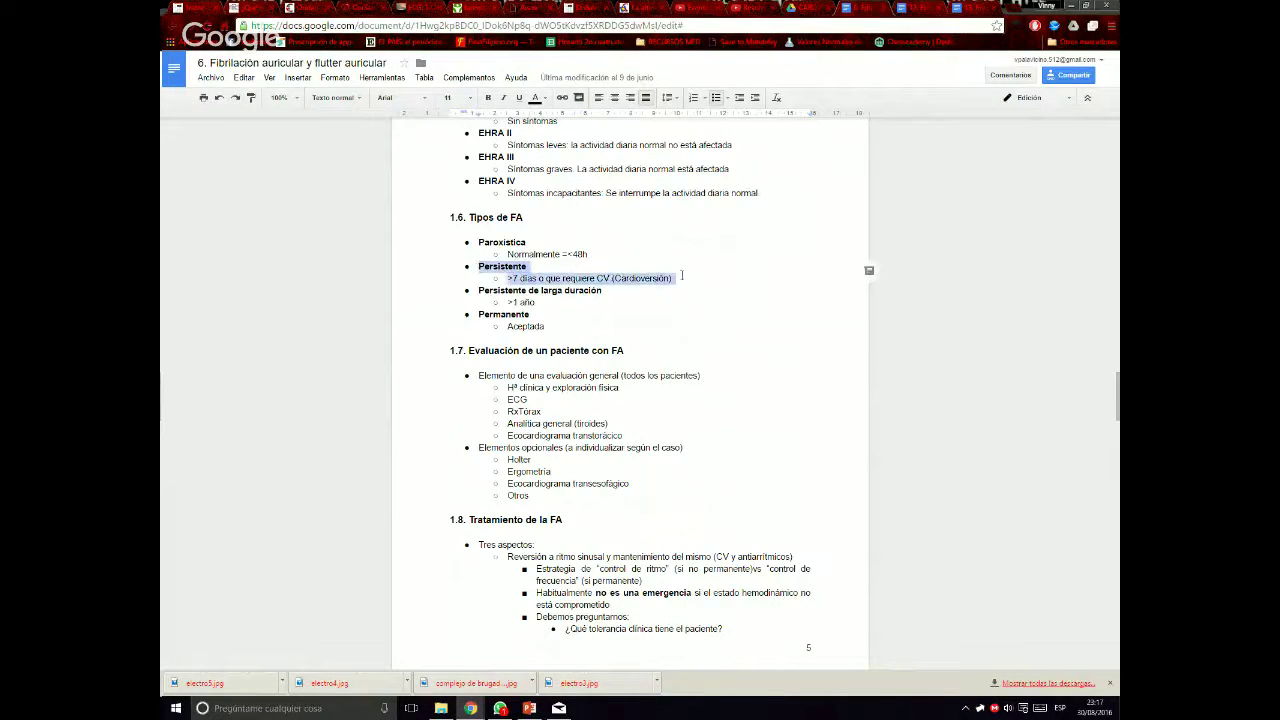
click(682, 275)
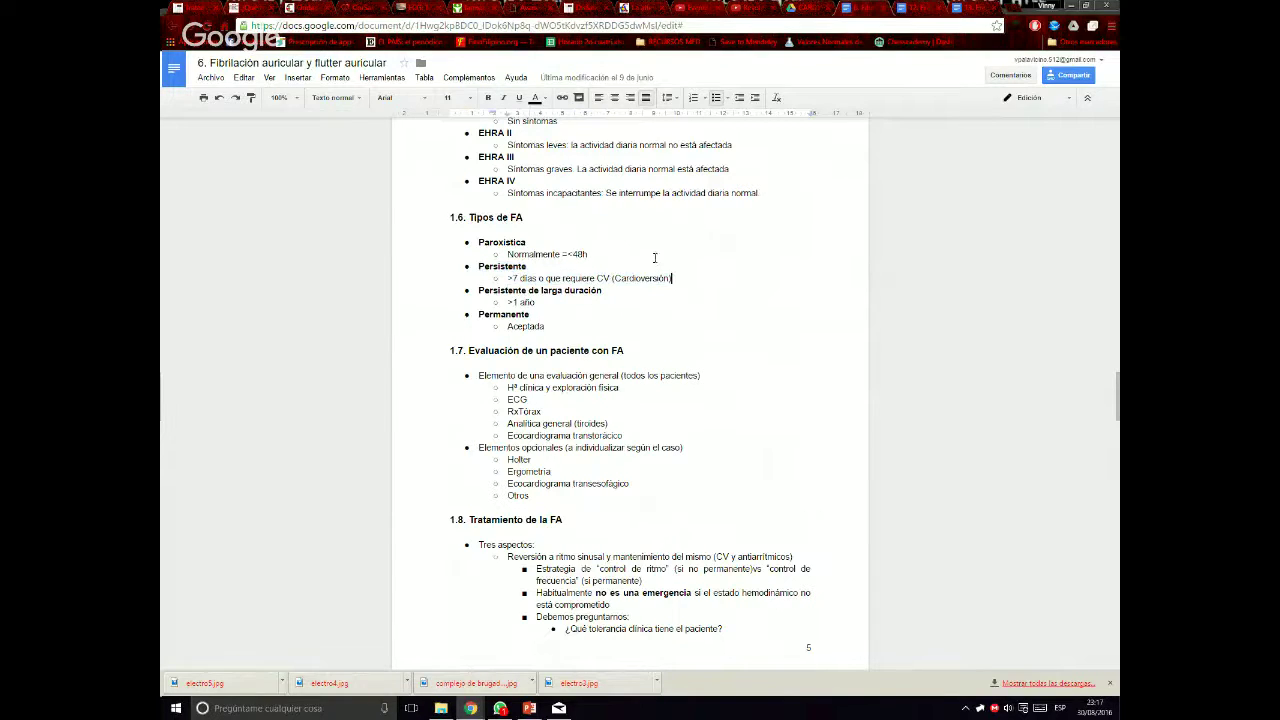
drag(508, 254, 617, 251)
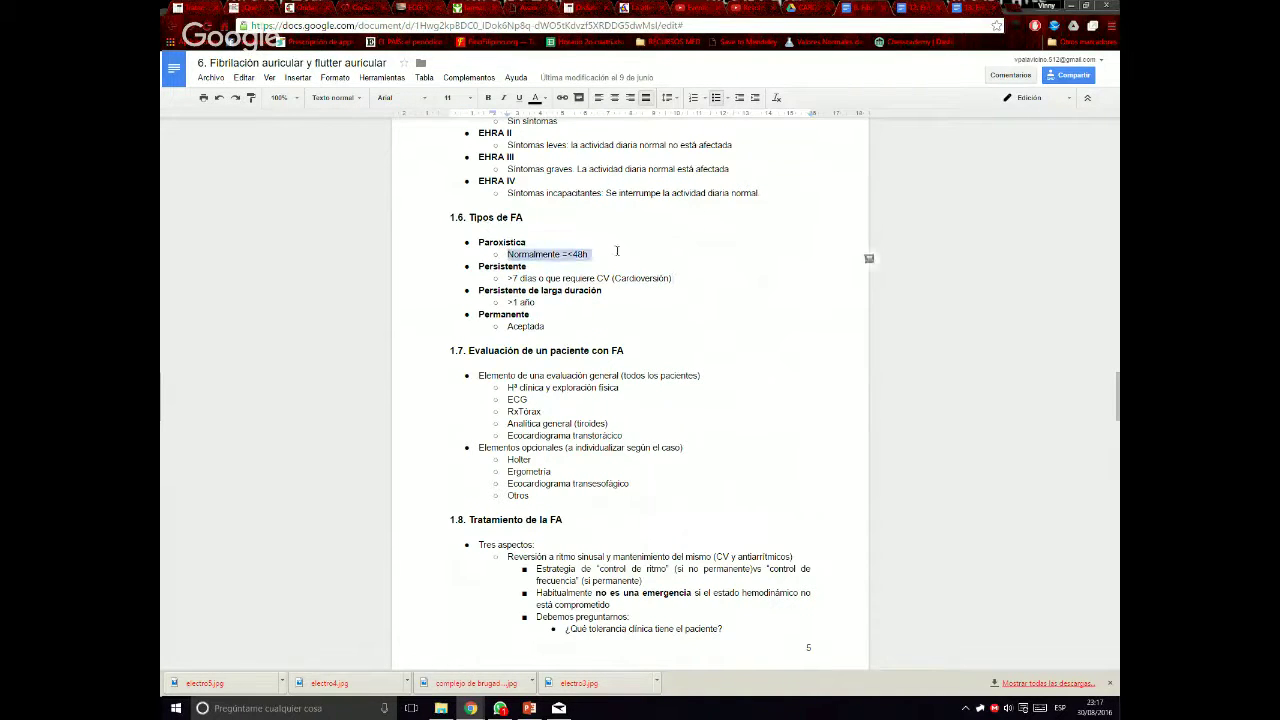
click(617, 251)
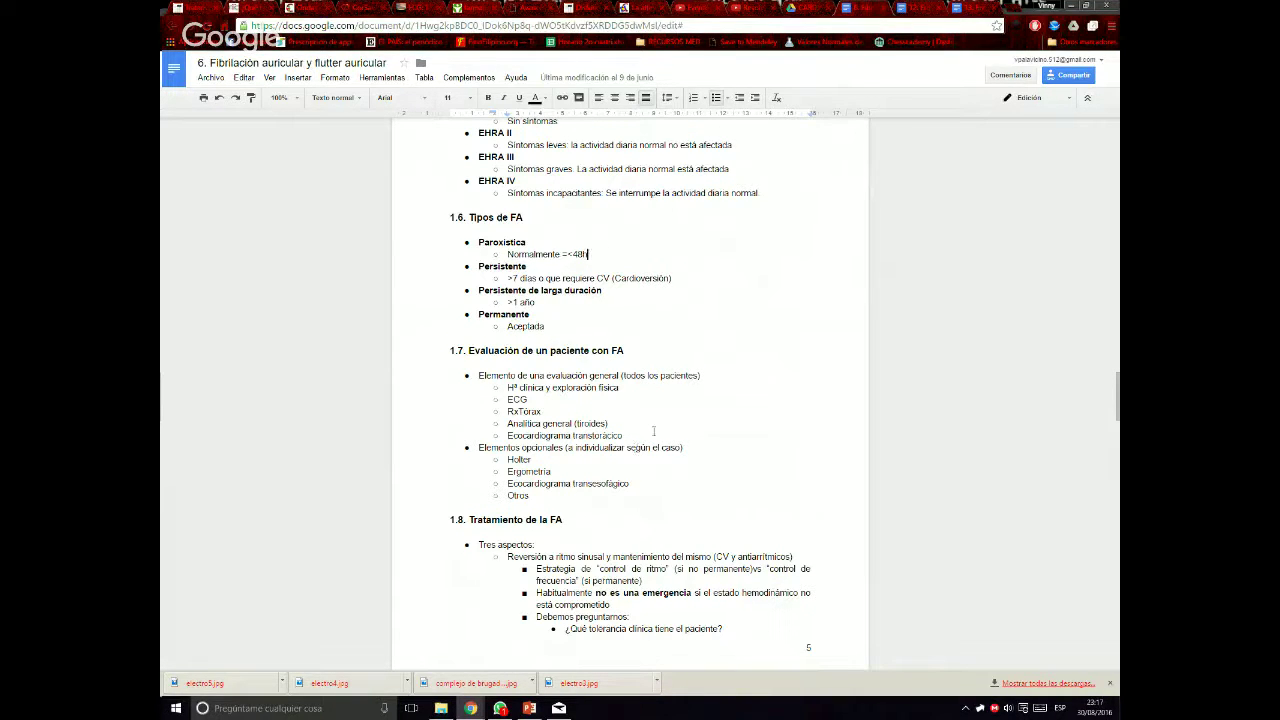
Reread section 1.8 on FA treatment, from the three aspects through the sinus rhythm reversion options to section 1.8.1
scroll(656, 420, down, 1)
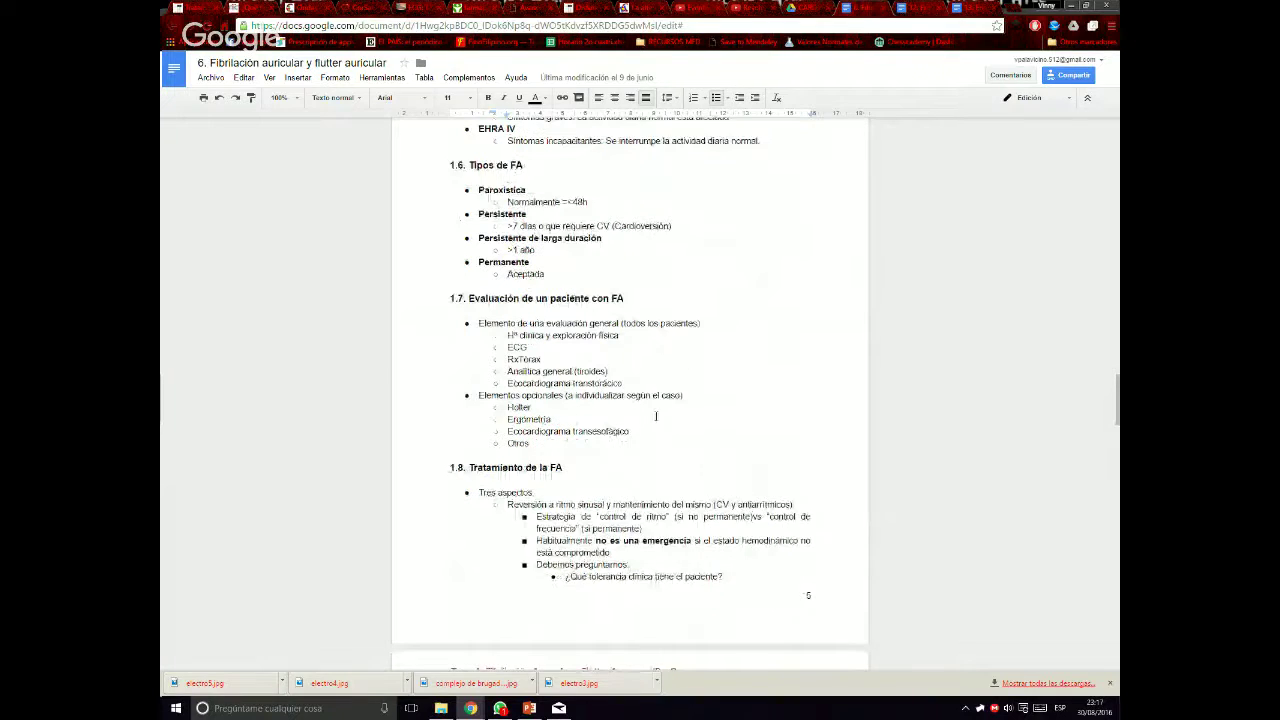
scroll(656, 416, down, 4)
scroll(656, 407, down, 3)
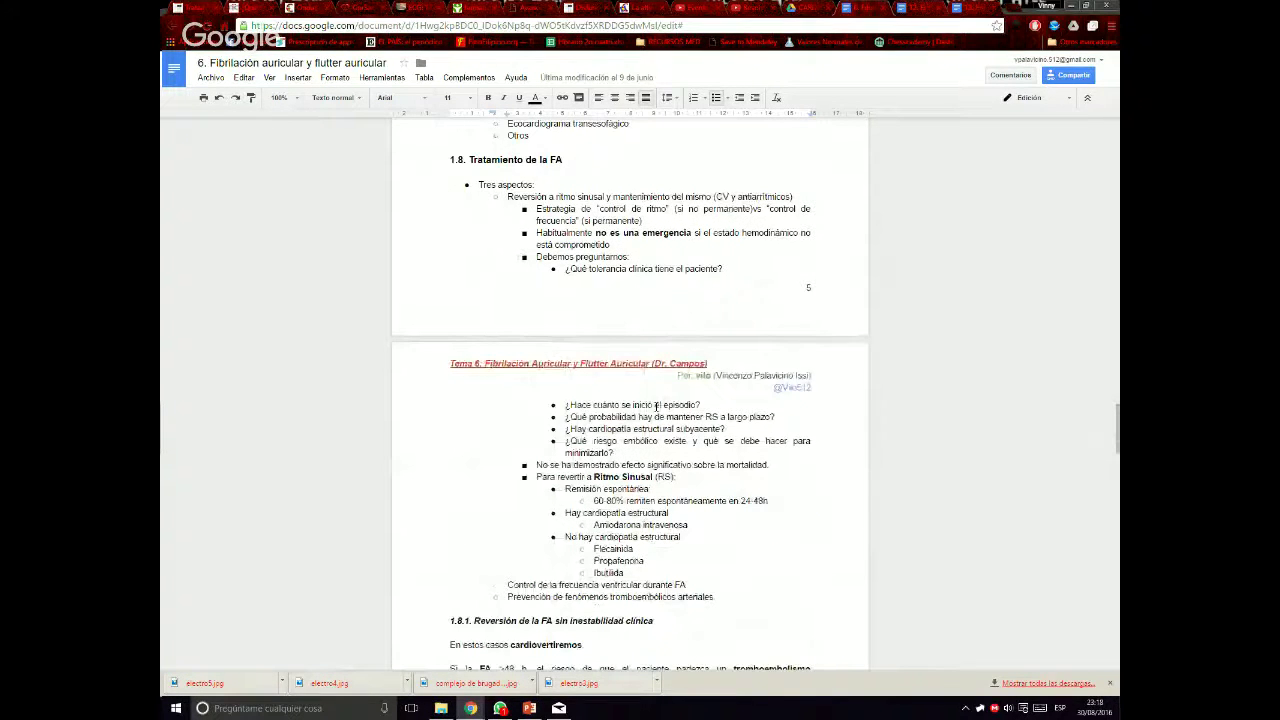
scroll(656, 406, down, 1)
scroll(656, 406, down, 2)
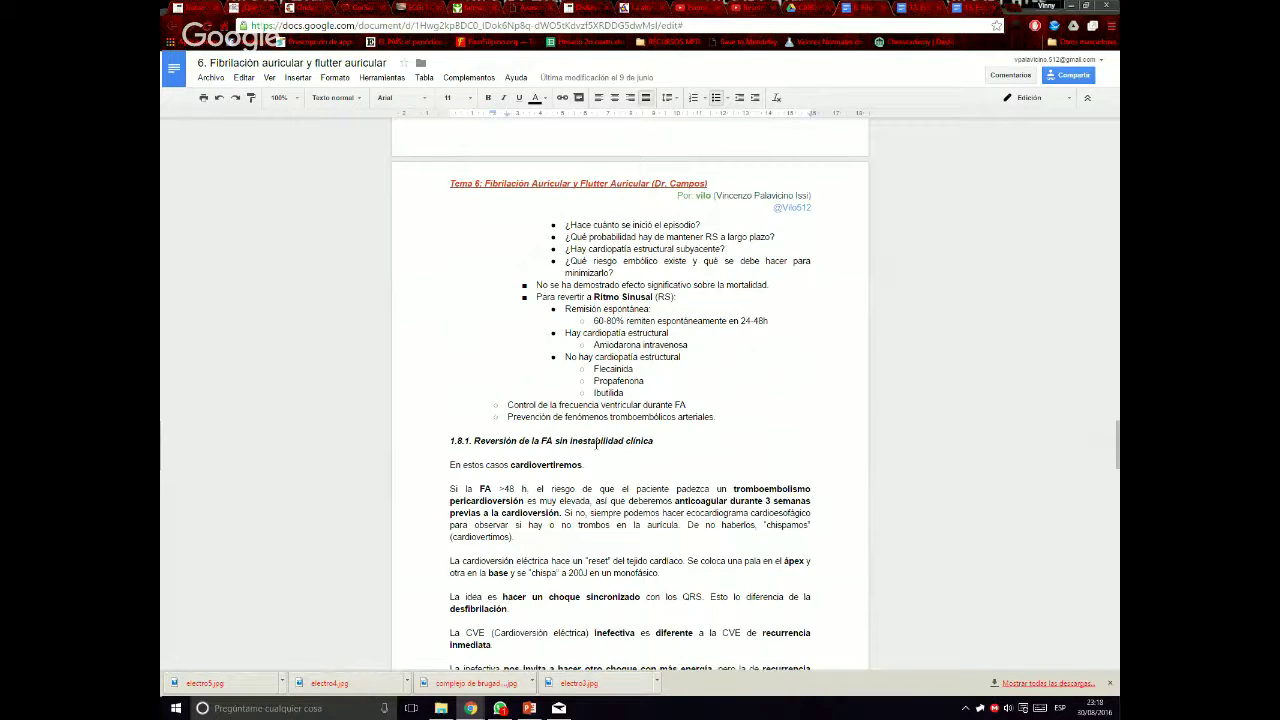
scroll(597, 443, down, 1)
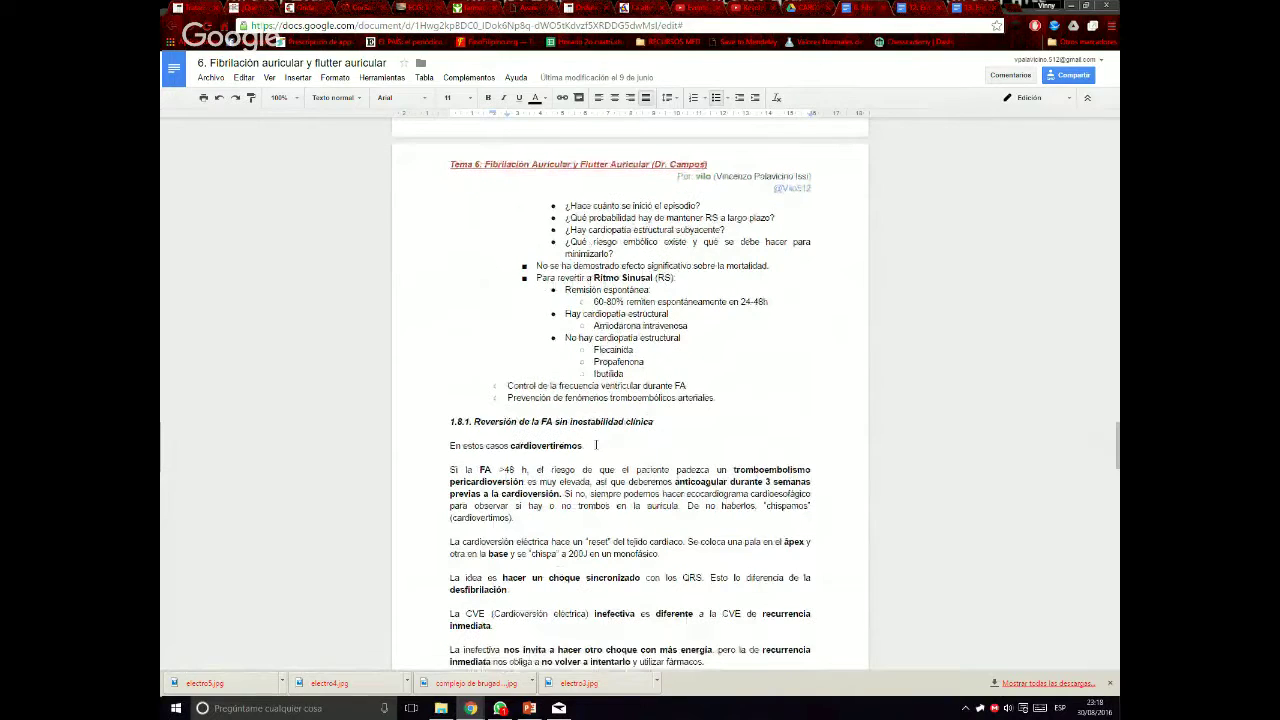
Go to section 1.8.3 and highlight the list of ventricular rate control drugs, from Digoxina to Antagonistas del calcio
scroll(596, 445, down, 10)
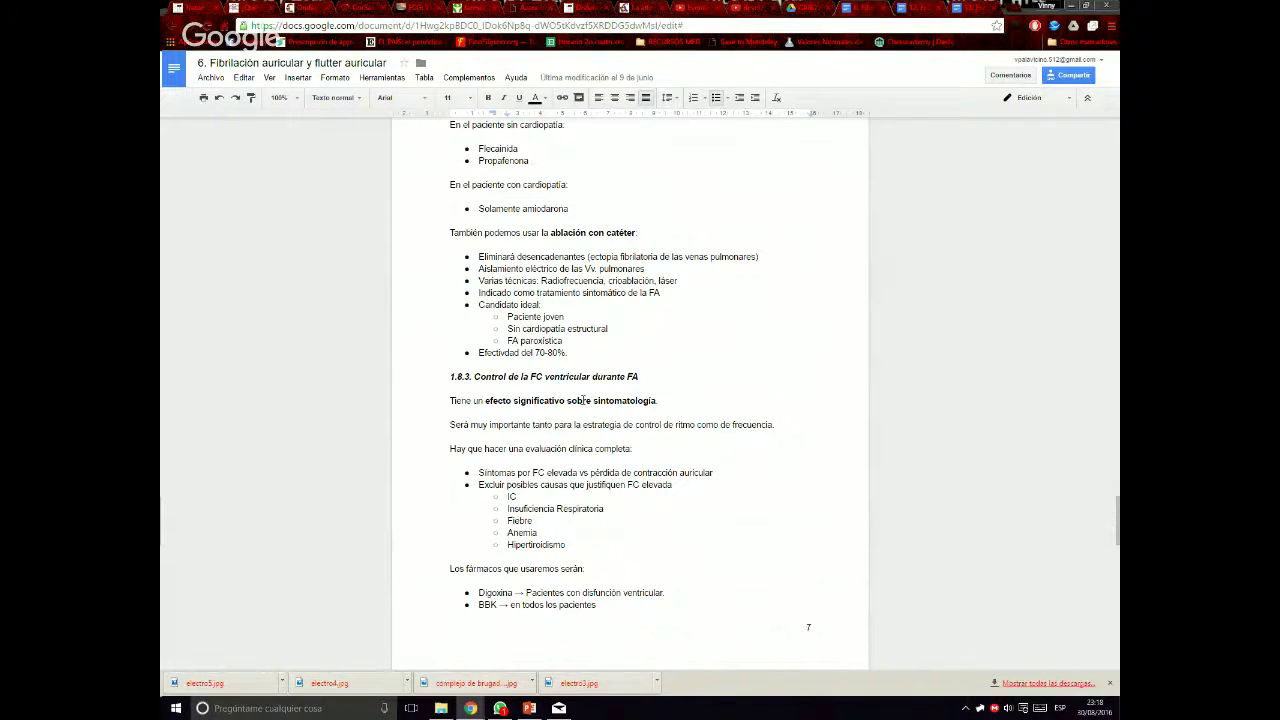
scroll(583, 400, down, 3)
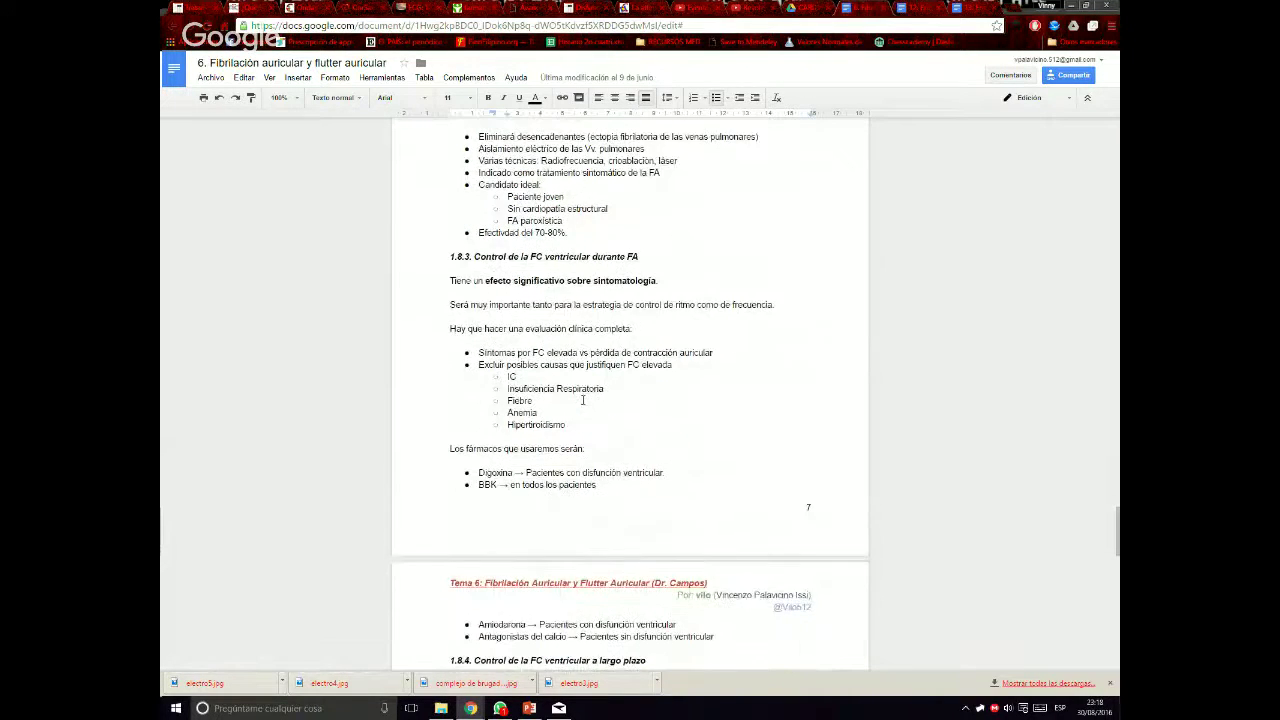
scroll(583, 400, down, 3)
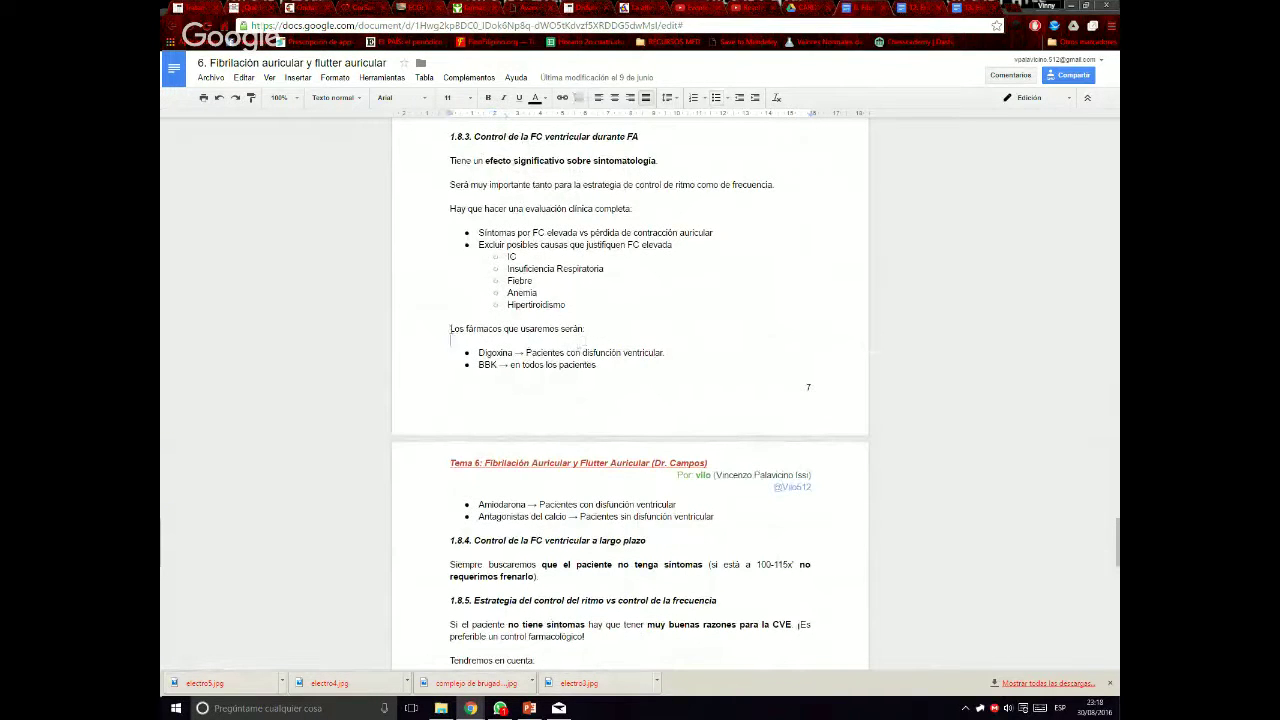
drag(451, 331, 700, 516)
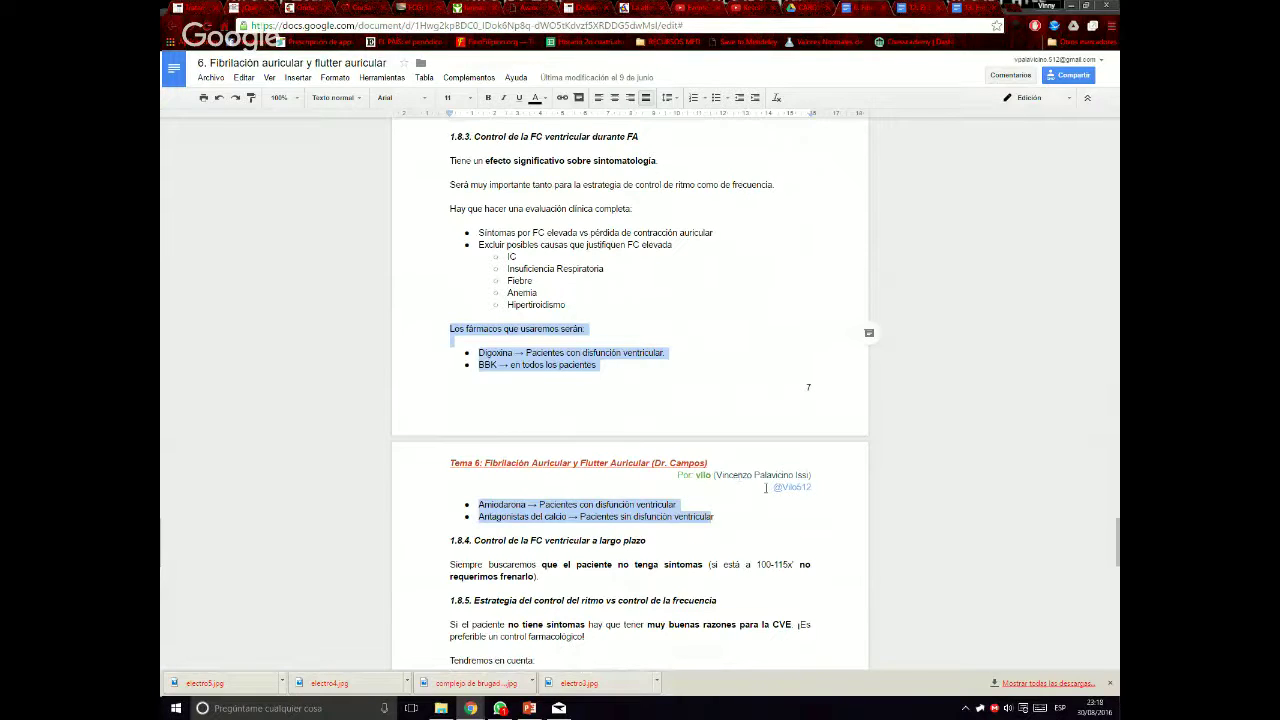
click(745, 508)
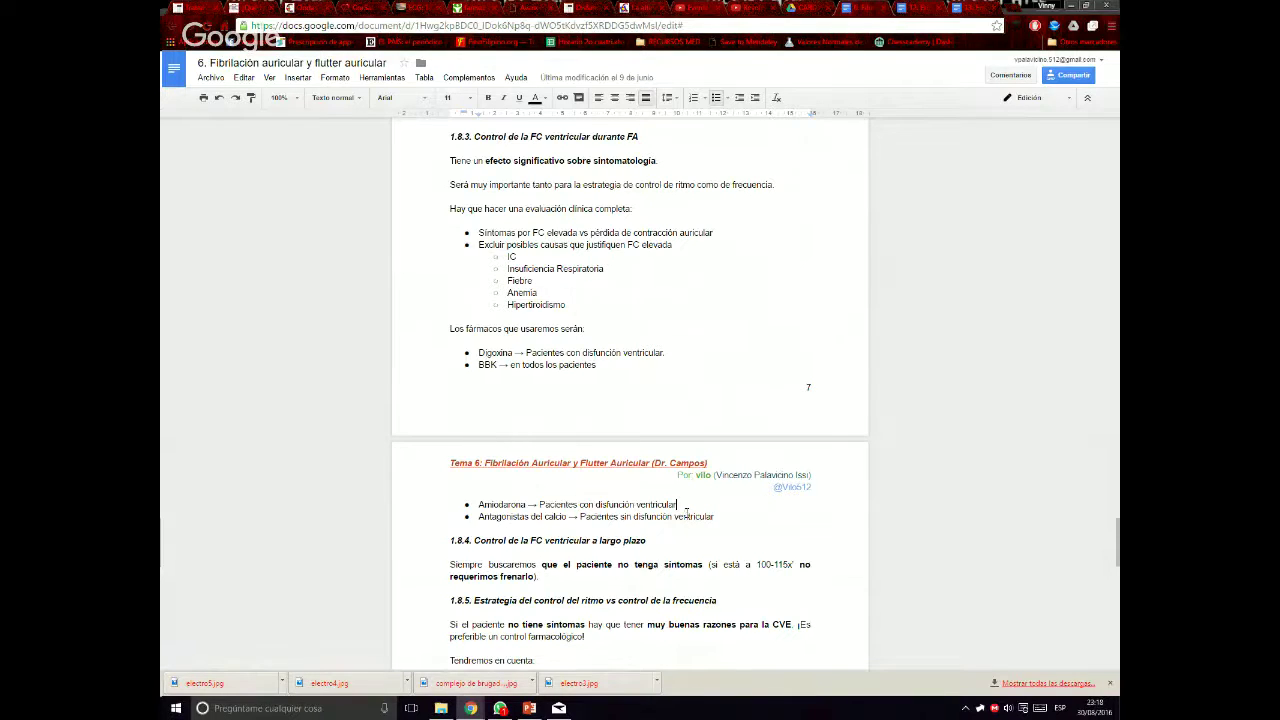
Look over sections 1.8.4 to 1.9.1 on rate control strategy and thromboembolism prevention, and return to section 1.8.3
scroll(686, 511, down, 3)
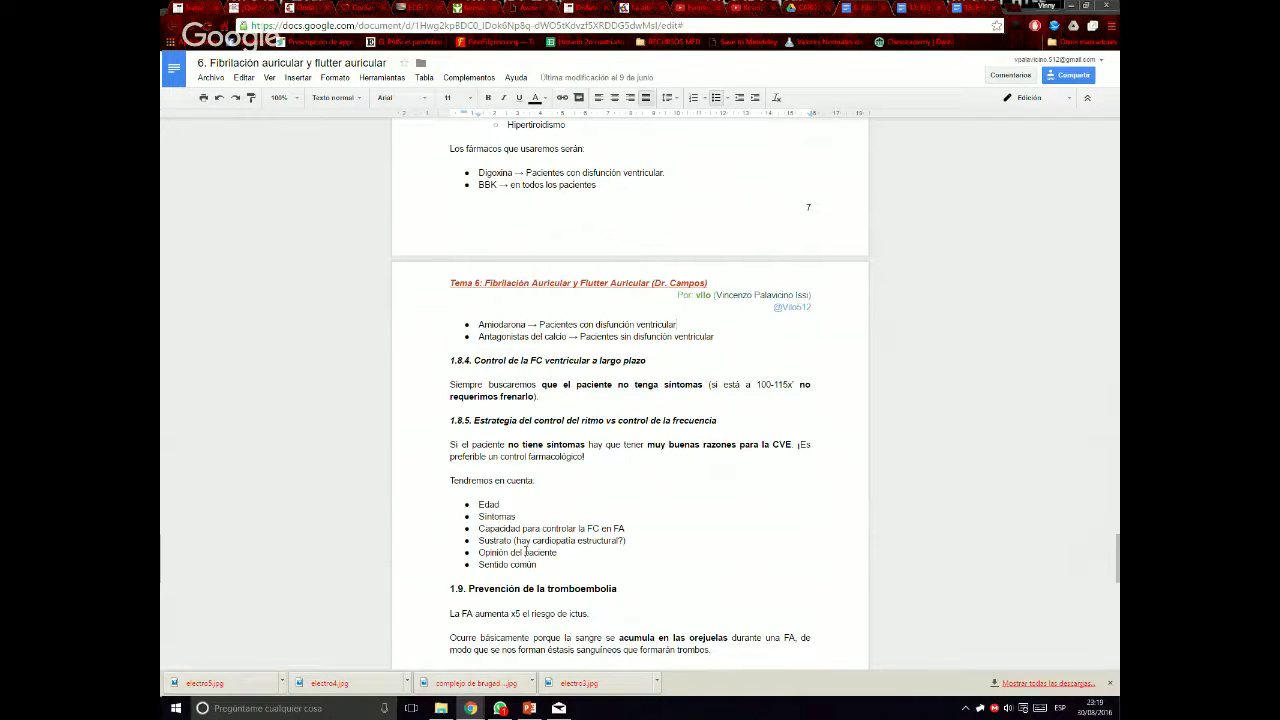
scroll(525, 551, down, 3)
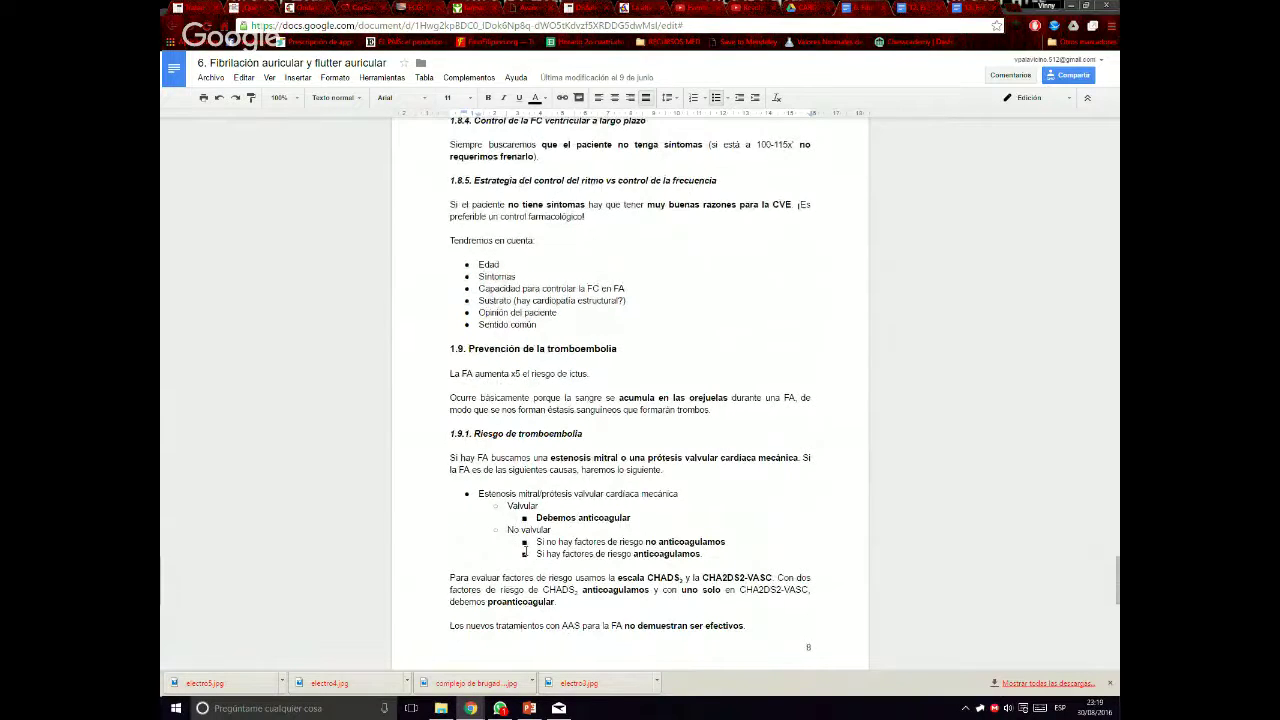
scroll(525, 551, up, 3)
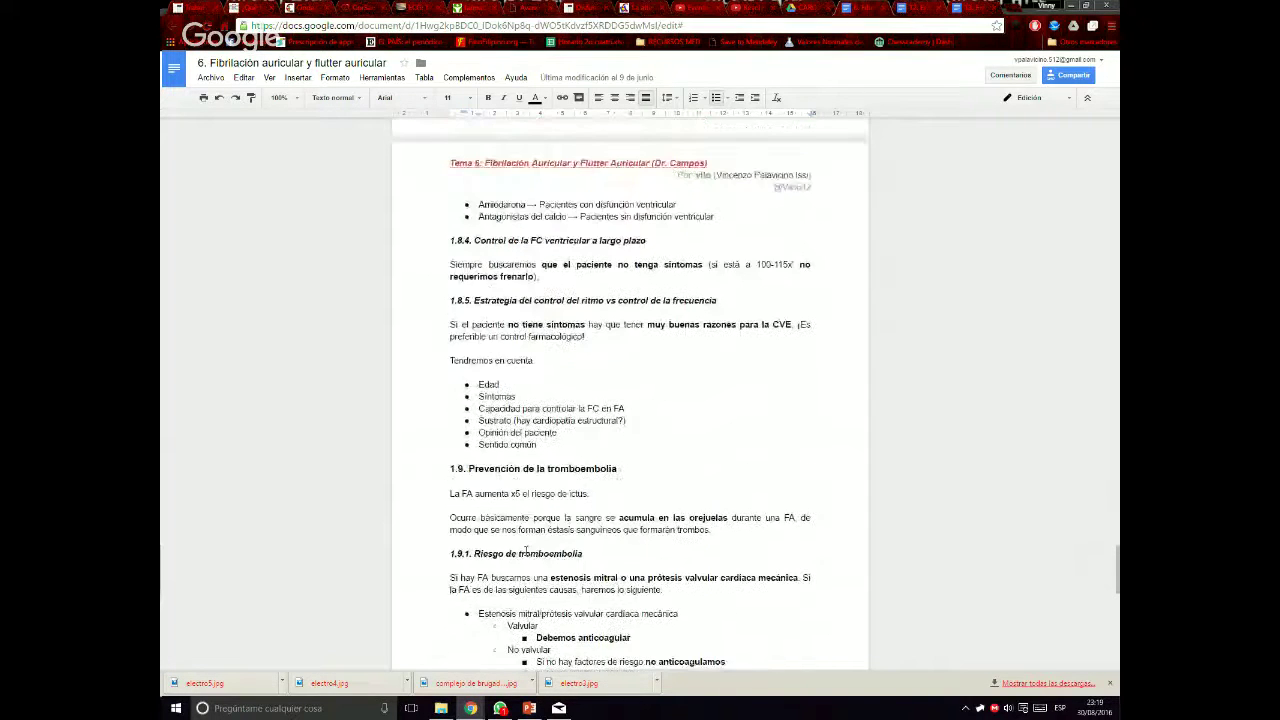
scroll(525, 551, up, 3)
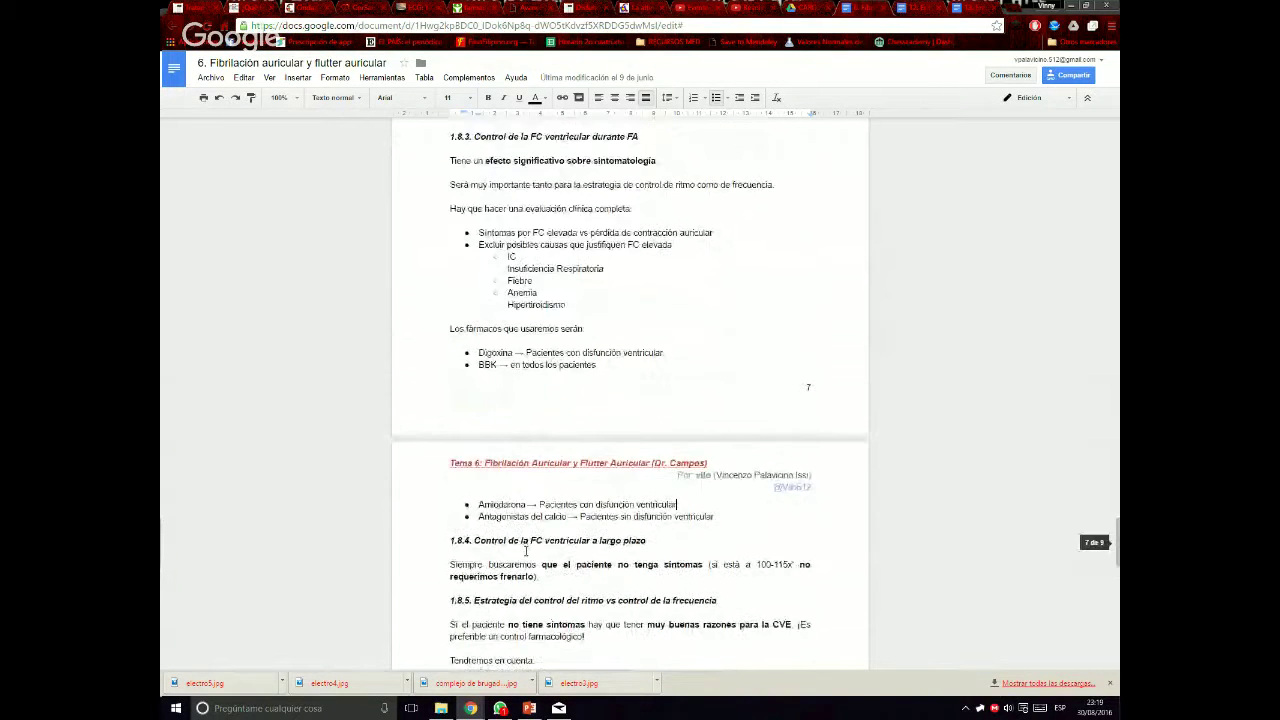
scroll(525, 551, up, 3)
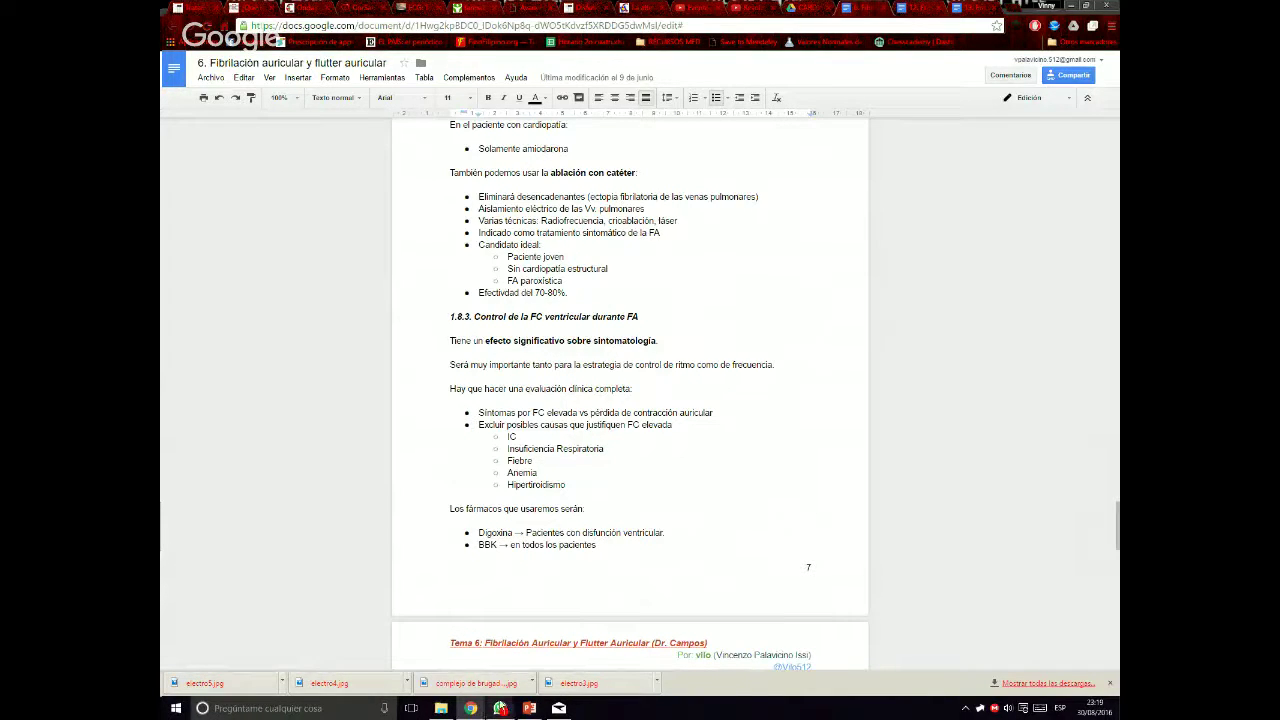
Switch to the GoConqr quiz window and review the answer options of question 18 in the quiz editor
mouse_move(470, 708)
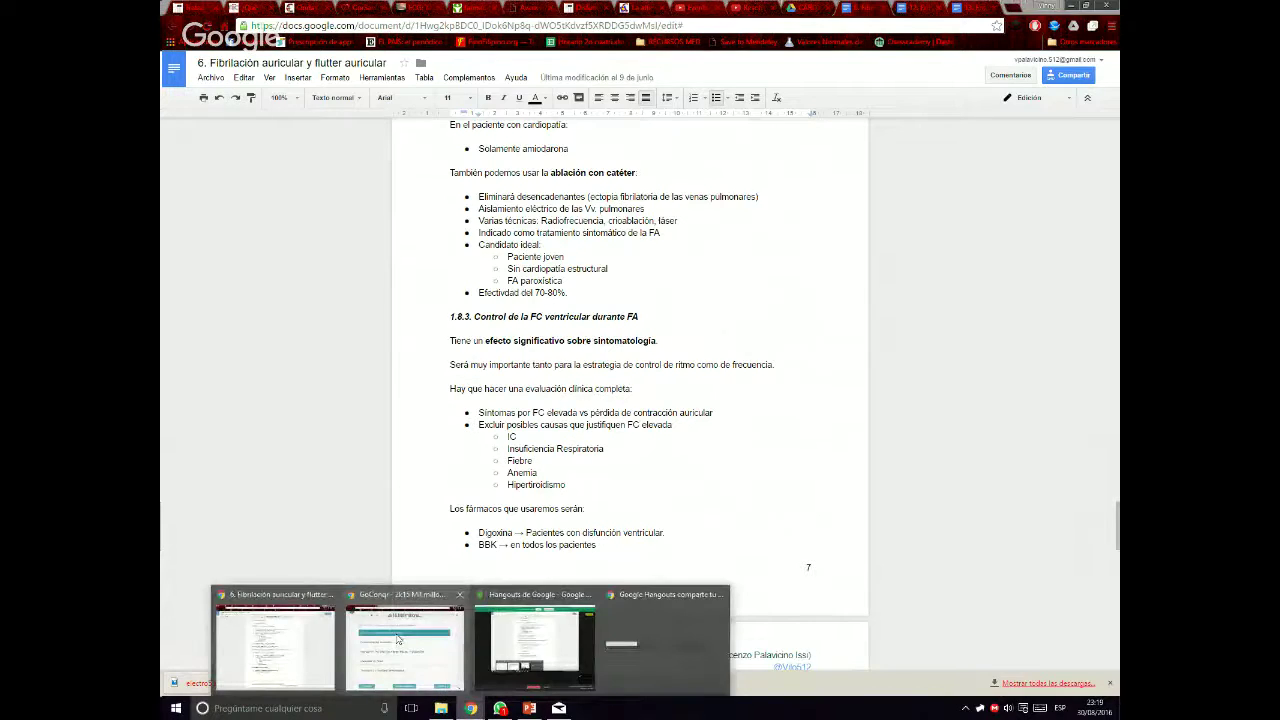
click(275, 625)
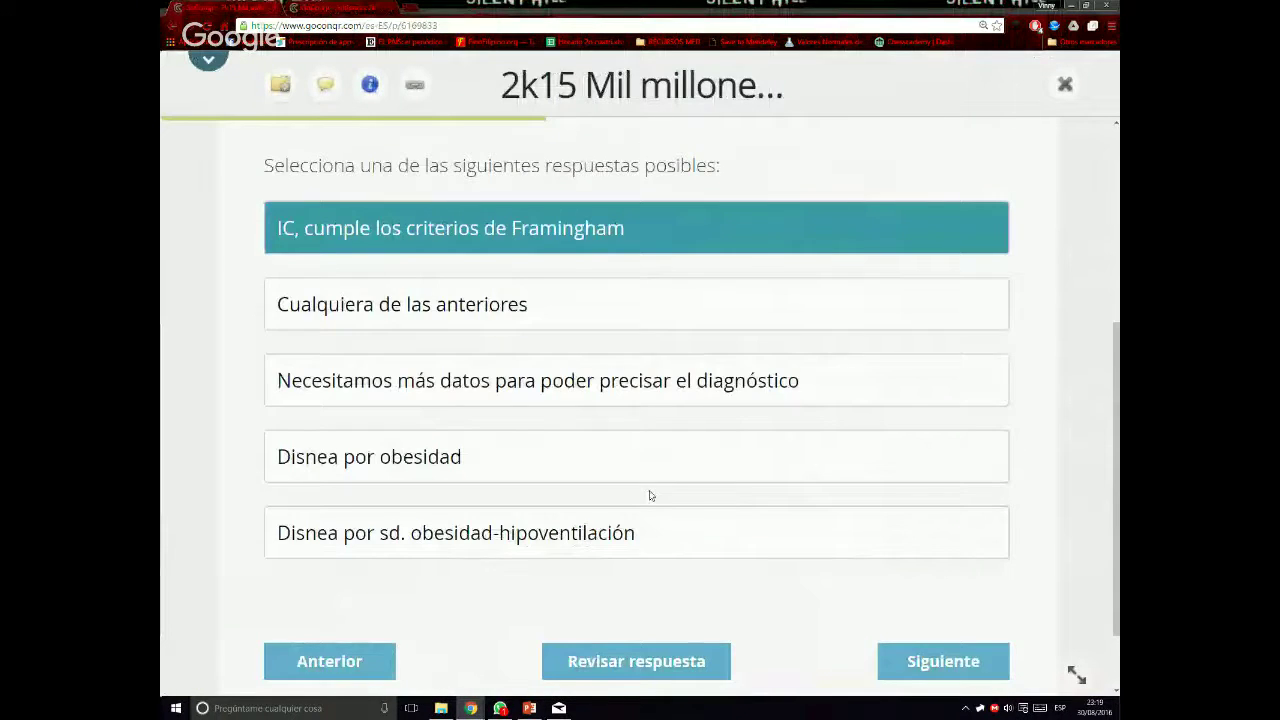
scroll(650, 494, up, 2)
click(393, 7)
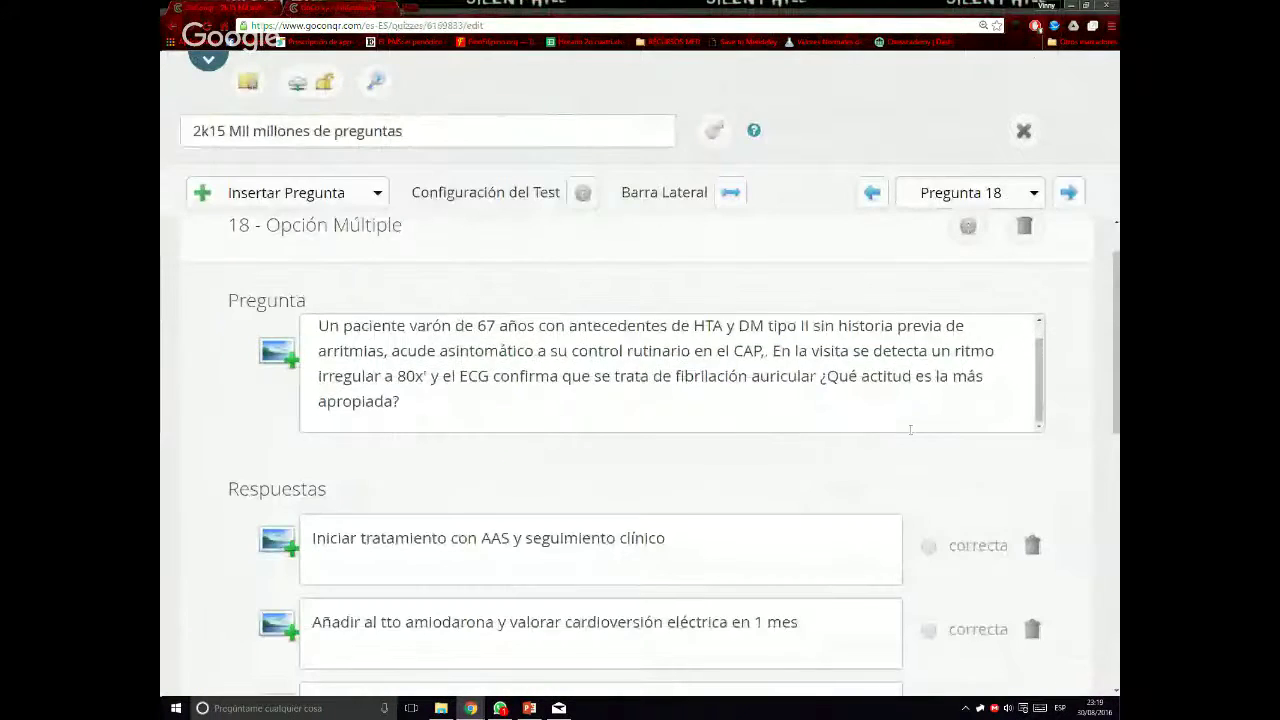
scroll(795, 530, down, 3)
scroll(793, 520, down, 1)
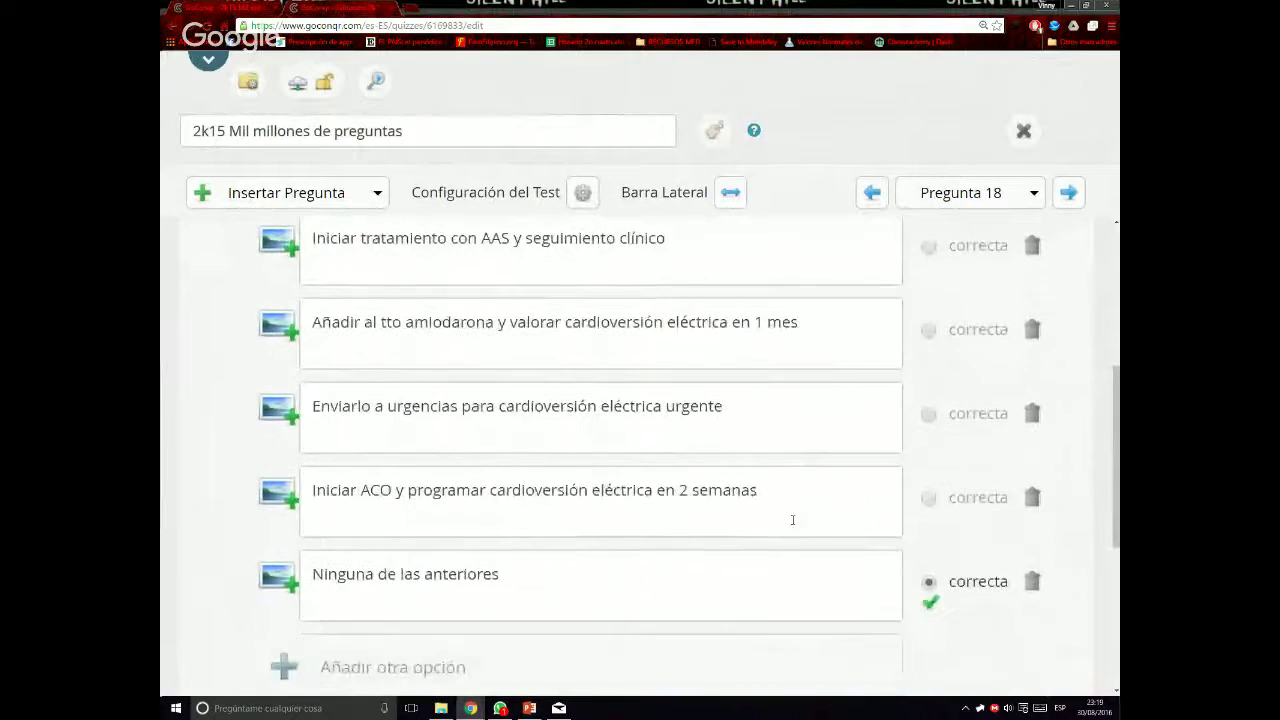
scroll(793, 517, up, 1)
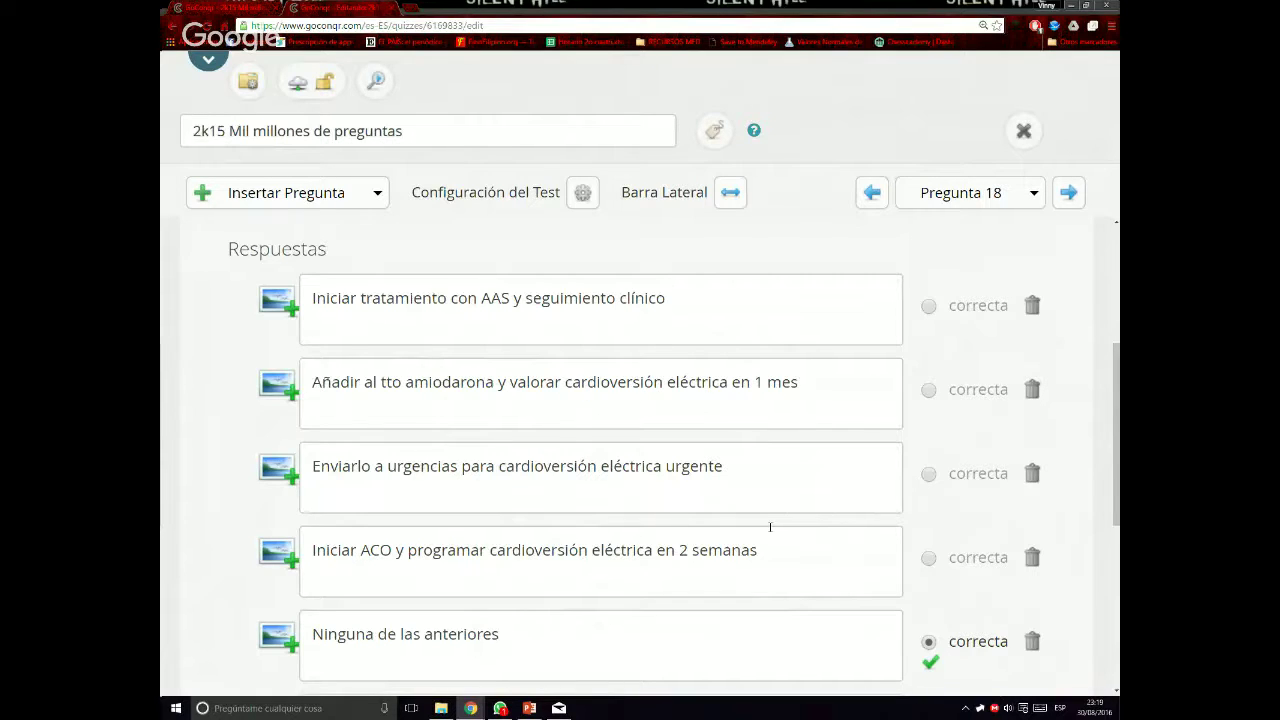
Open question 19 in the editor and review its answer options, explanation and question text
click(1069, 190)
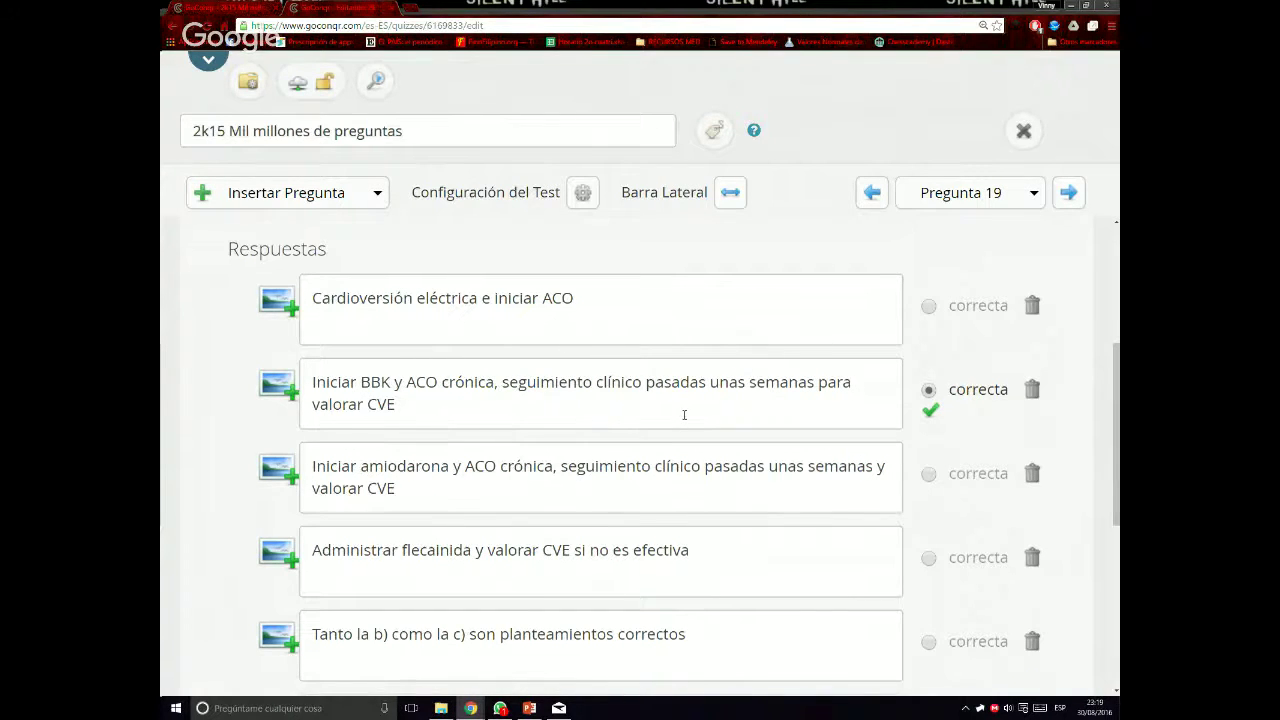
scroll(684, 414, down, 1)
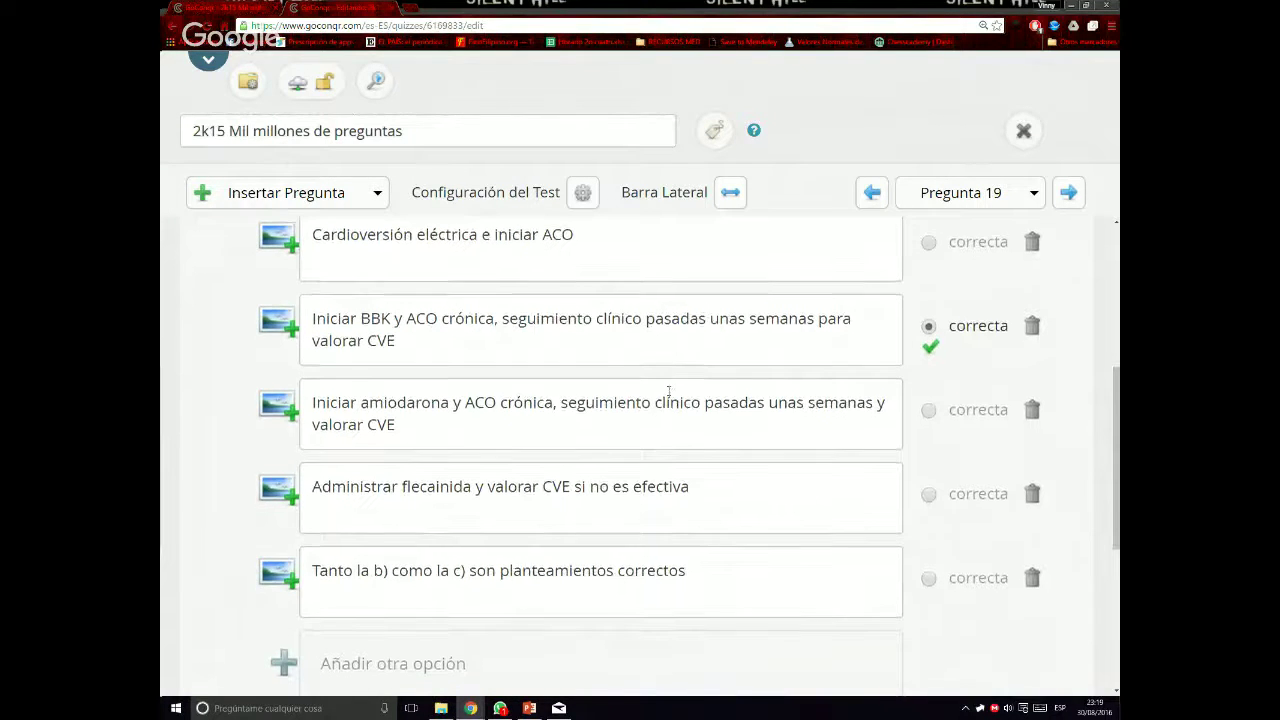
scroll(668, 391, down, 1)
scroll(652, 433, down, 3)
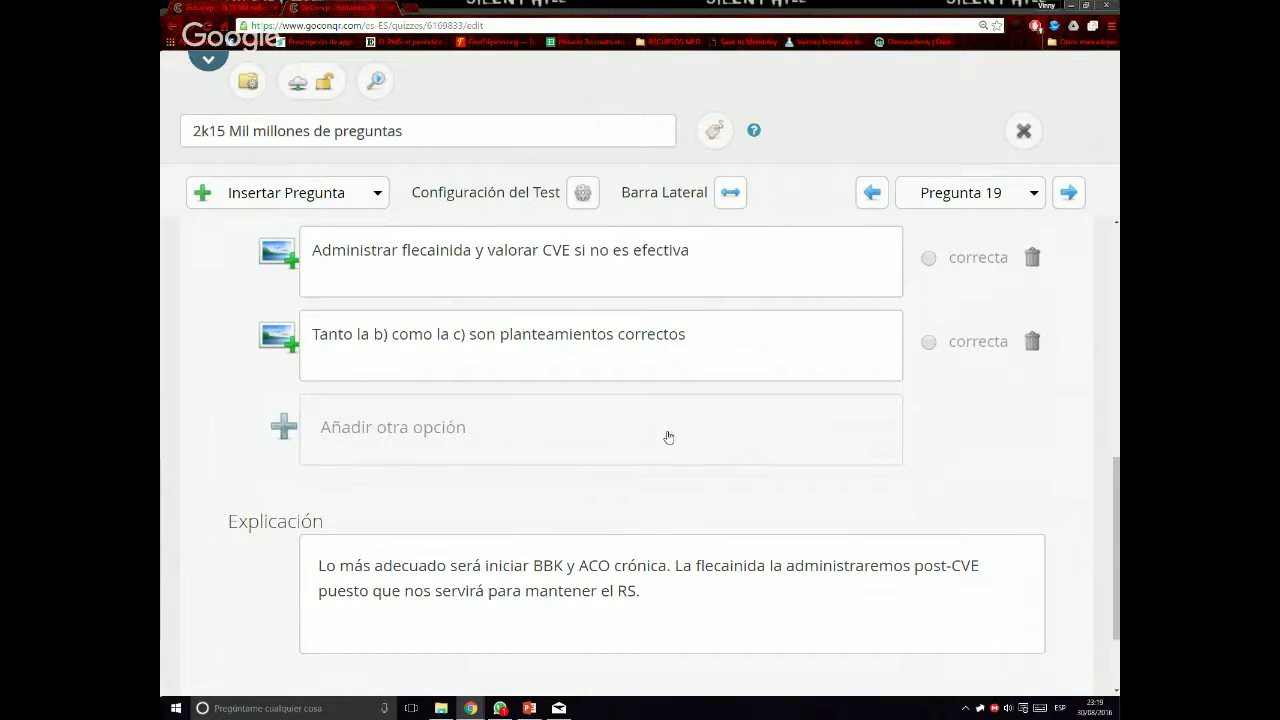
scroll(717, 479, up, 1)
scroll(717, 479, up, 6)
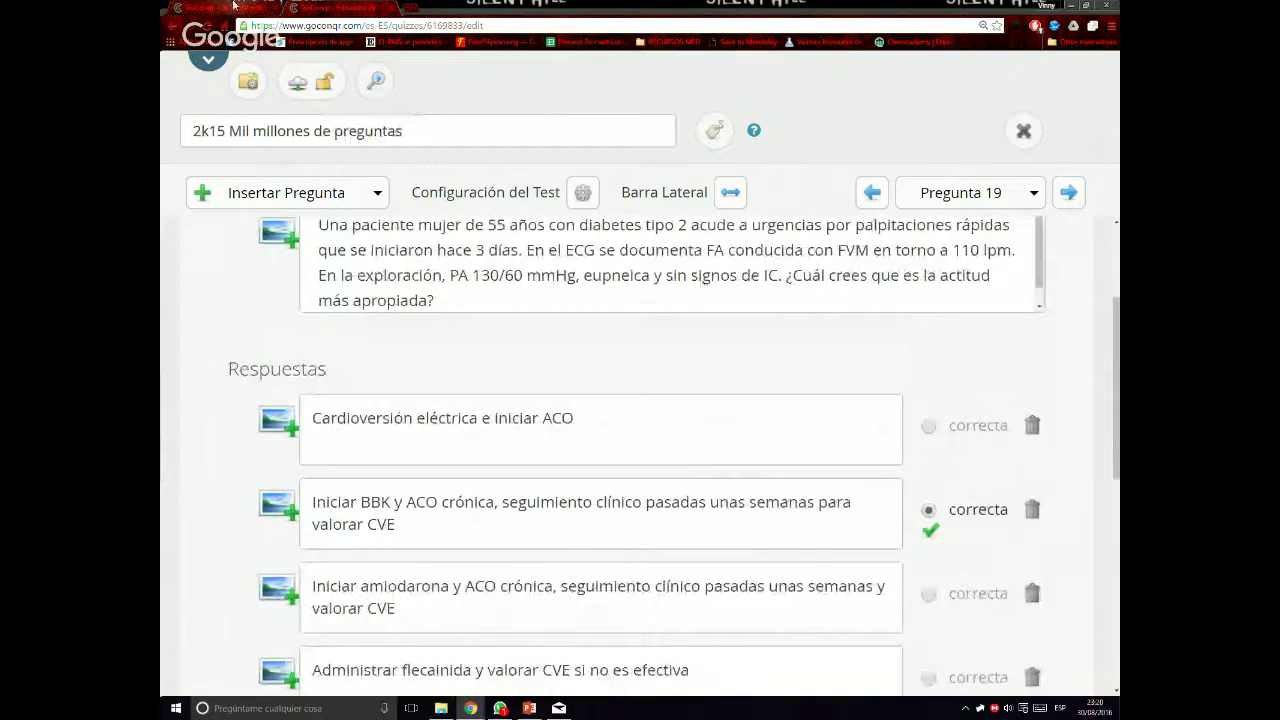
Reread question 21 and its answer options in the quiz player, and bring up question 21 in the quiz editor
click(233, 6)
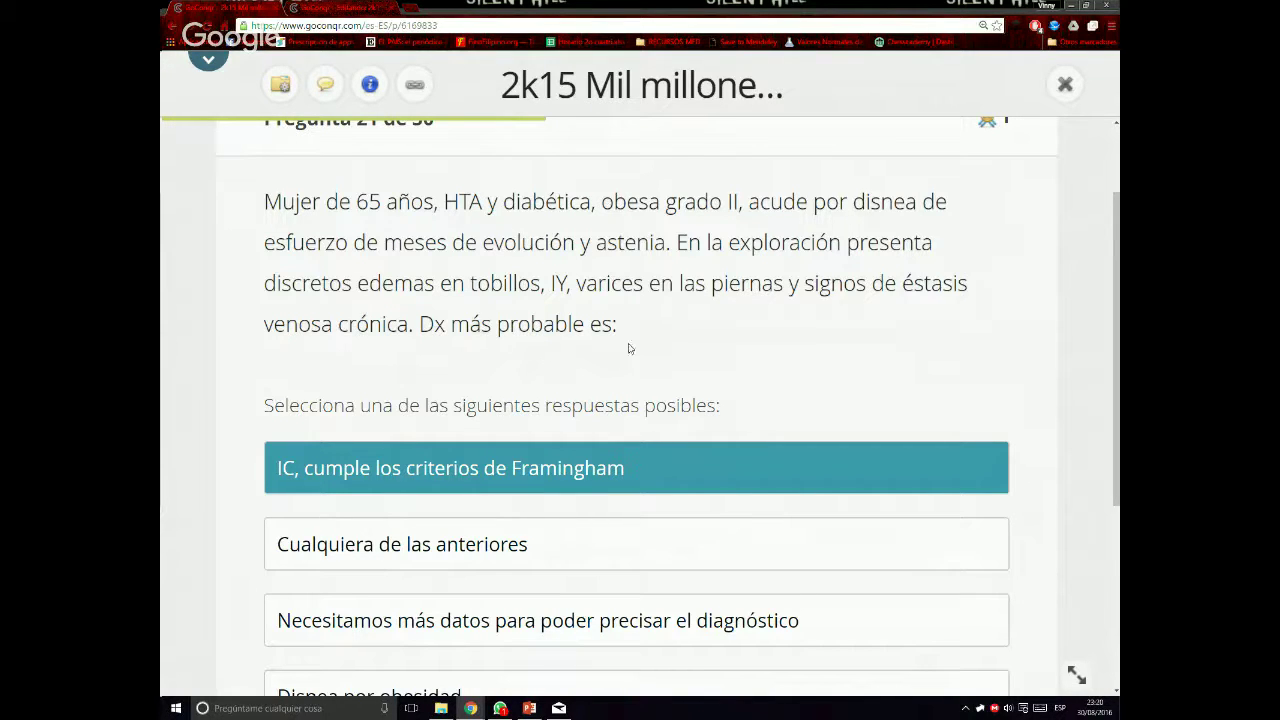
scroll(629, 348, down, 3)
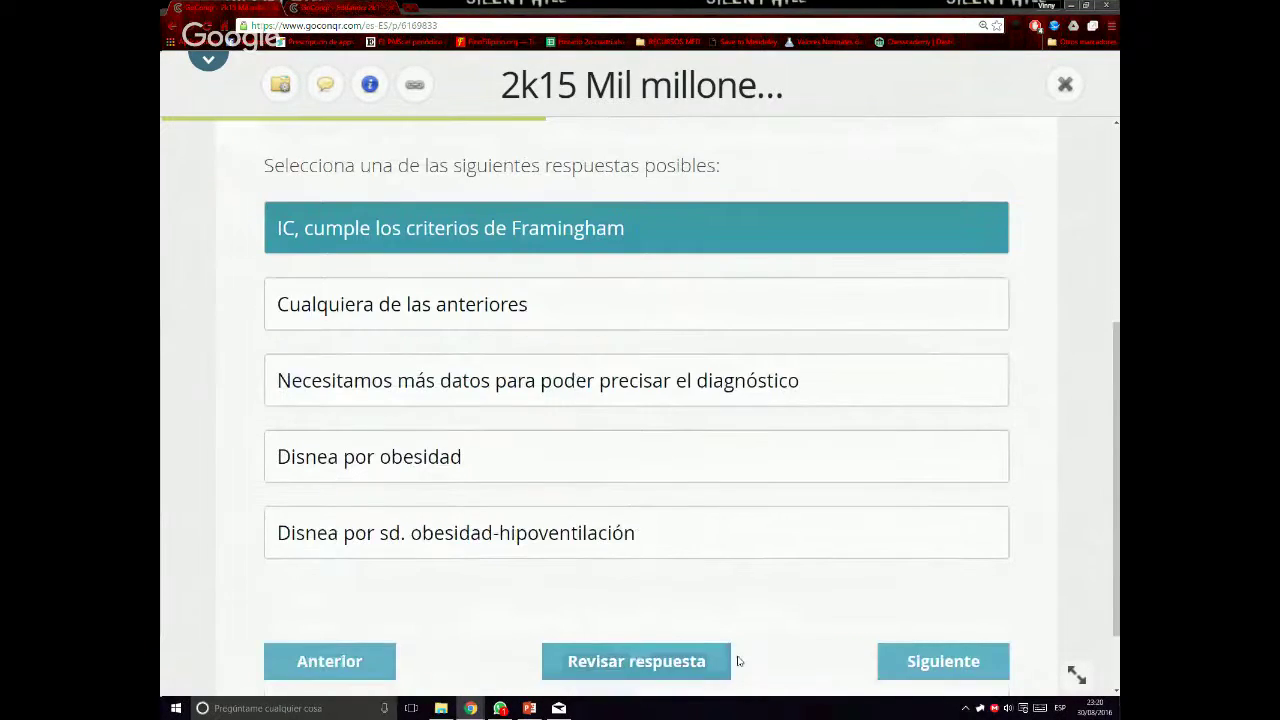
click(355, 12)
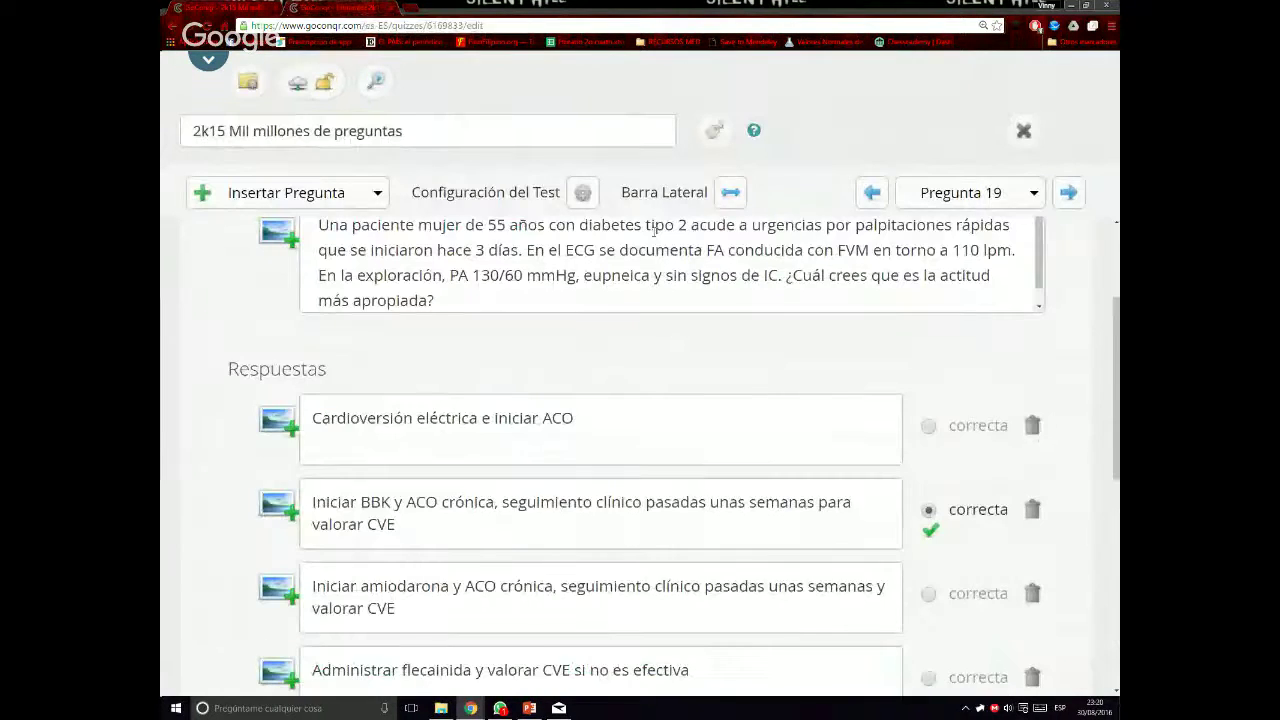
click(1068, 193)
click(1068, 194)
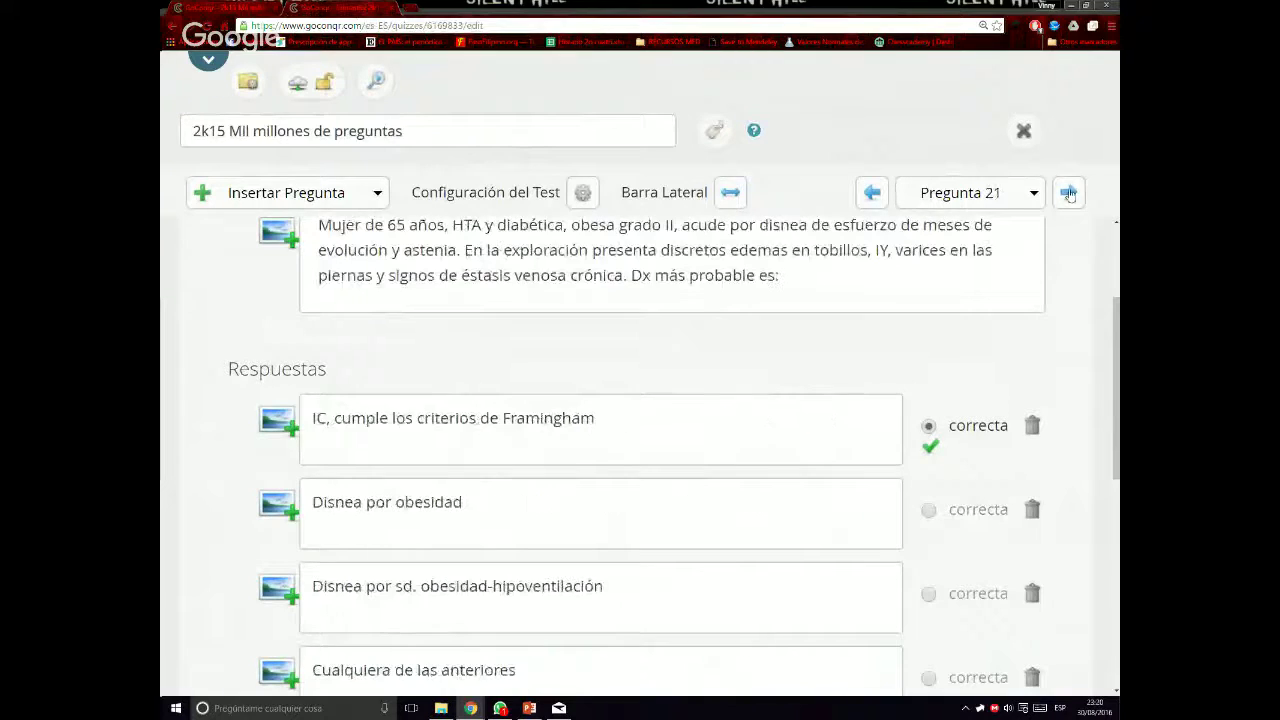
Examine question 21's explanation and highlight its opening sentence on the major and minor criteria for diagnosing IC
scroll(748, 457, down, 5)
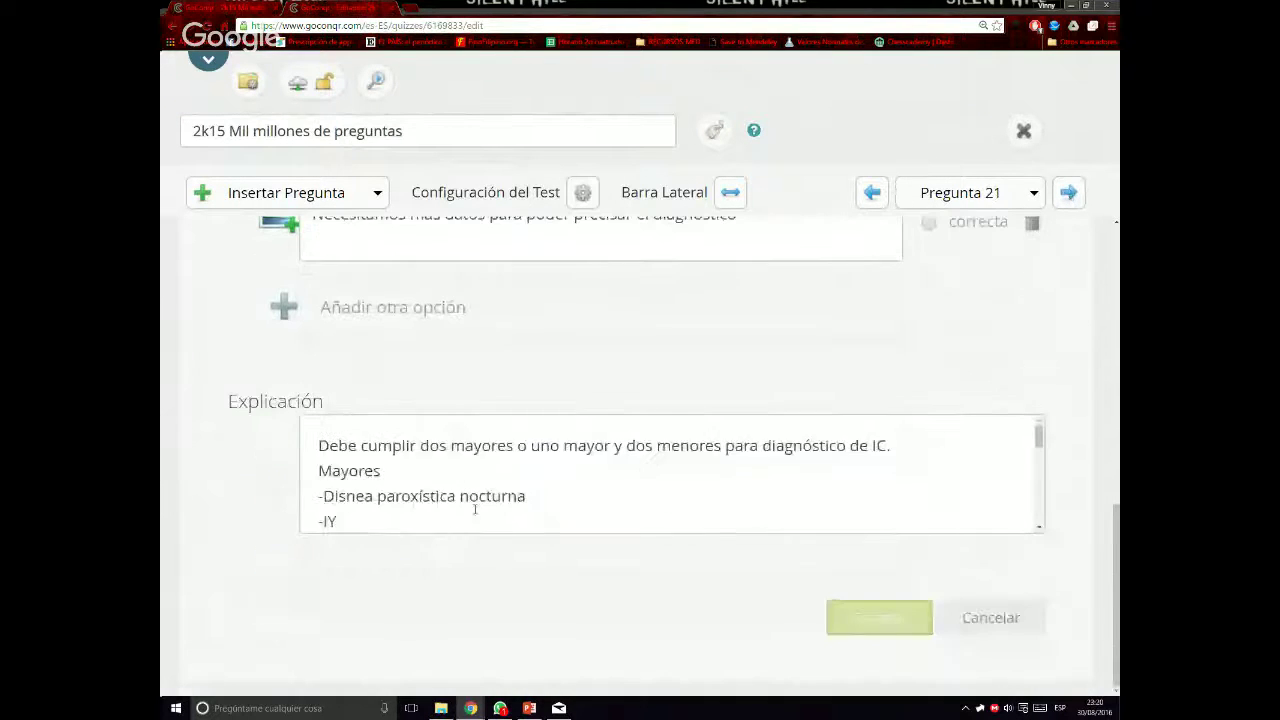
scroll(399, 469, up, 2)
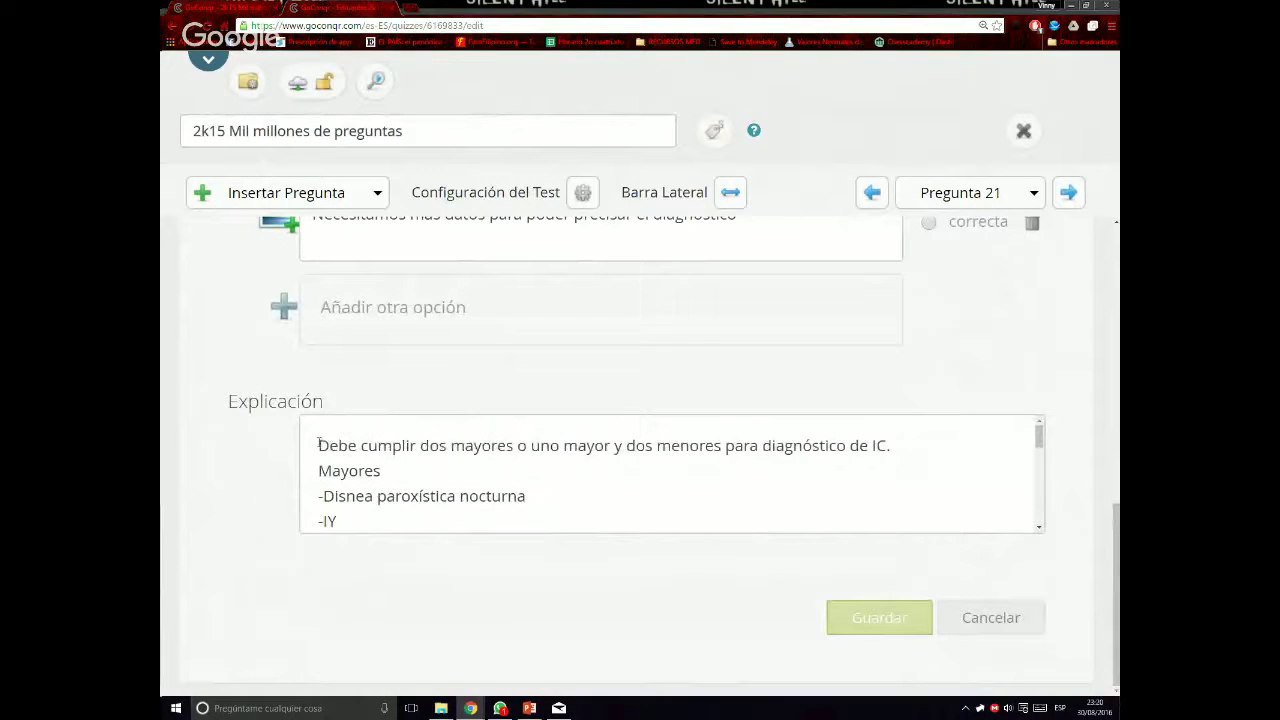
drag(315, 444, 906, 443)
click(910, 449)
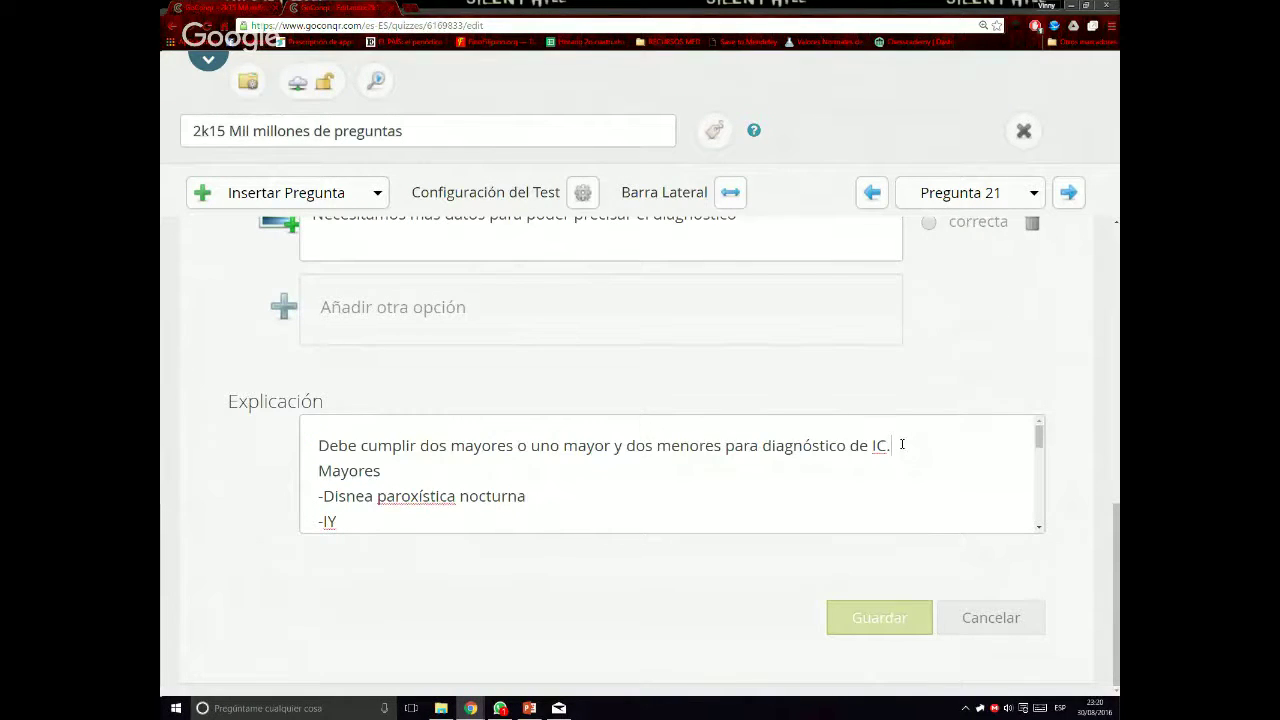
Examine the major and minor criteria in question 21's explanation and compare them with the patient's findings in the question text
scroll(700, 454, down, 1)
key(shift+Left)
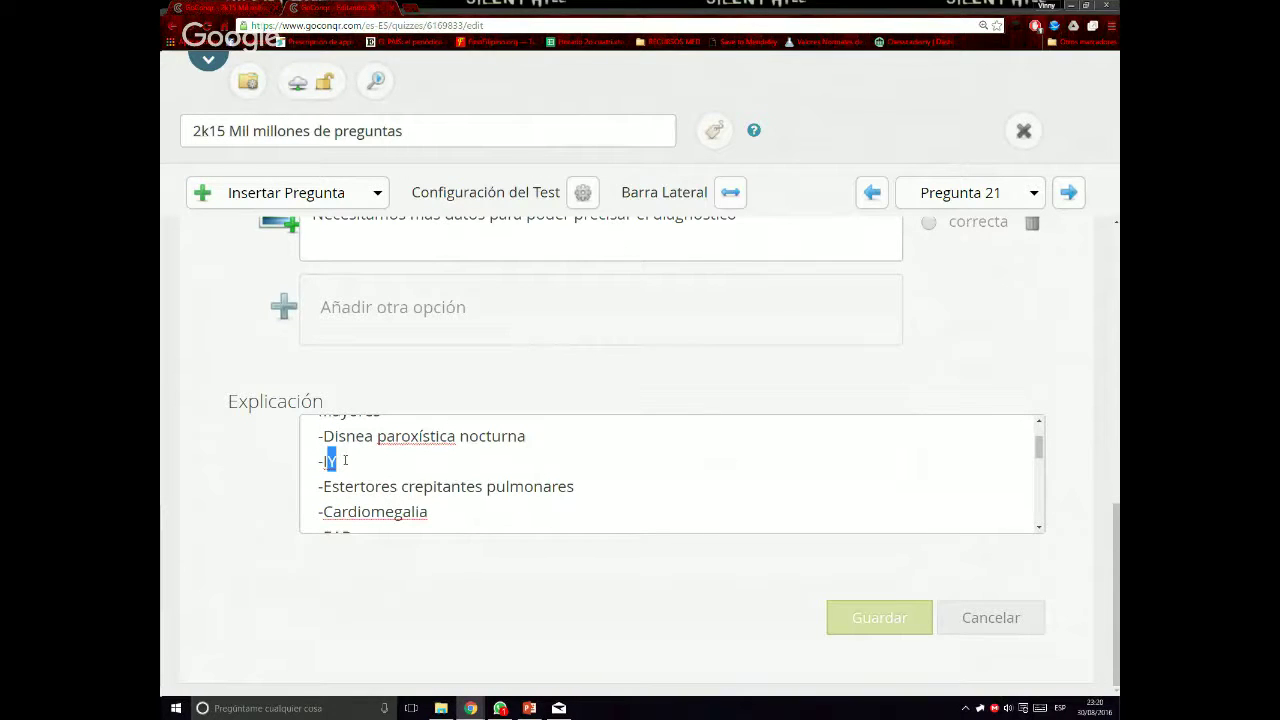
click(345, 460)
scroll(474, 450, down, 1)
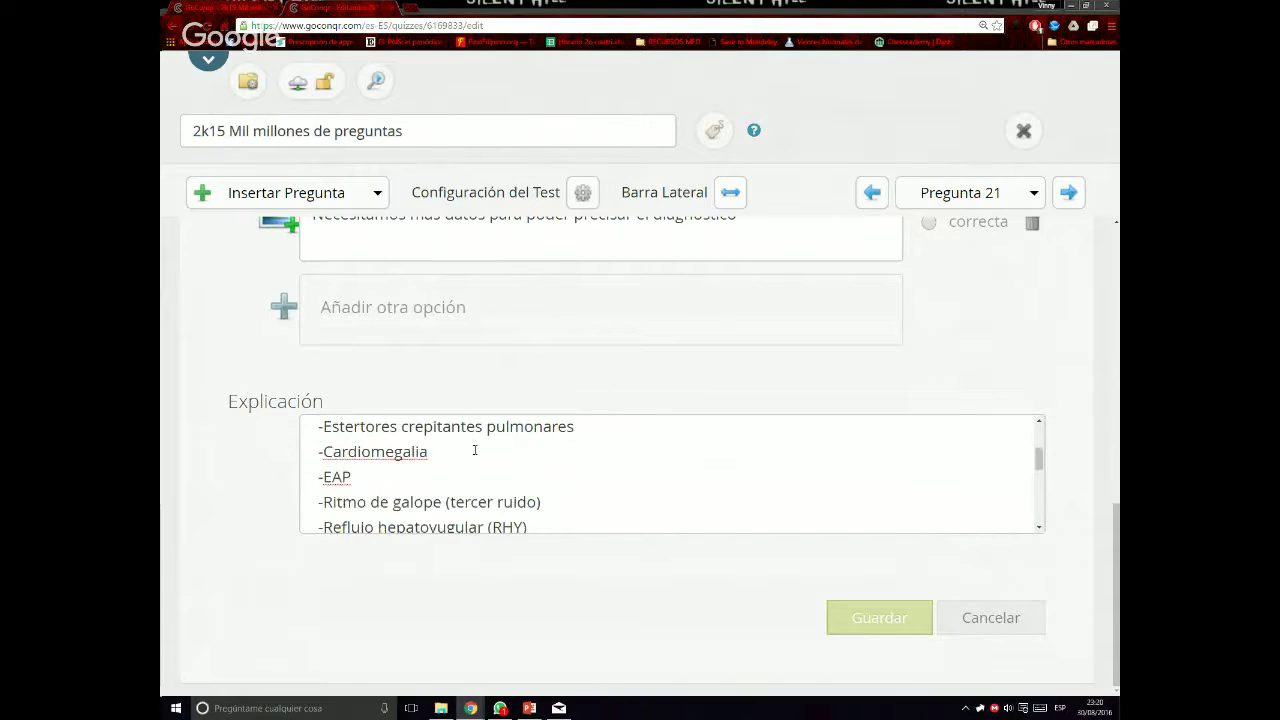
scroll(380, 462, down, 1)
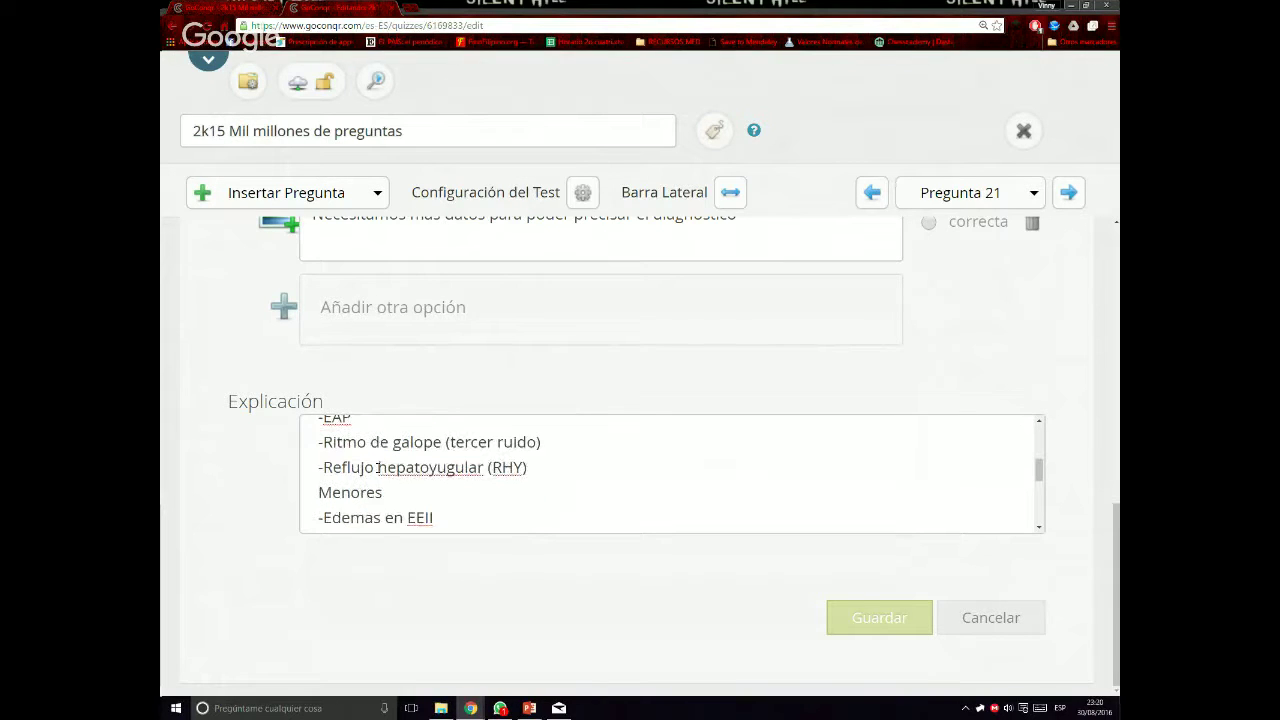
scroll(400, 462, down, 1)
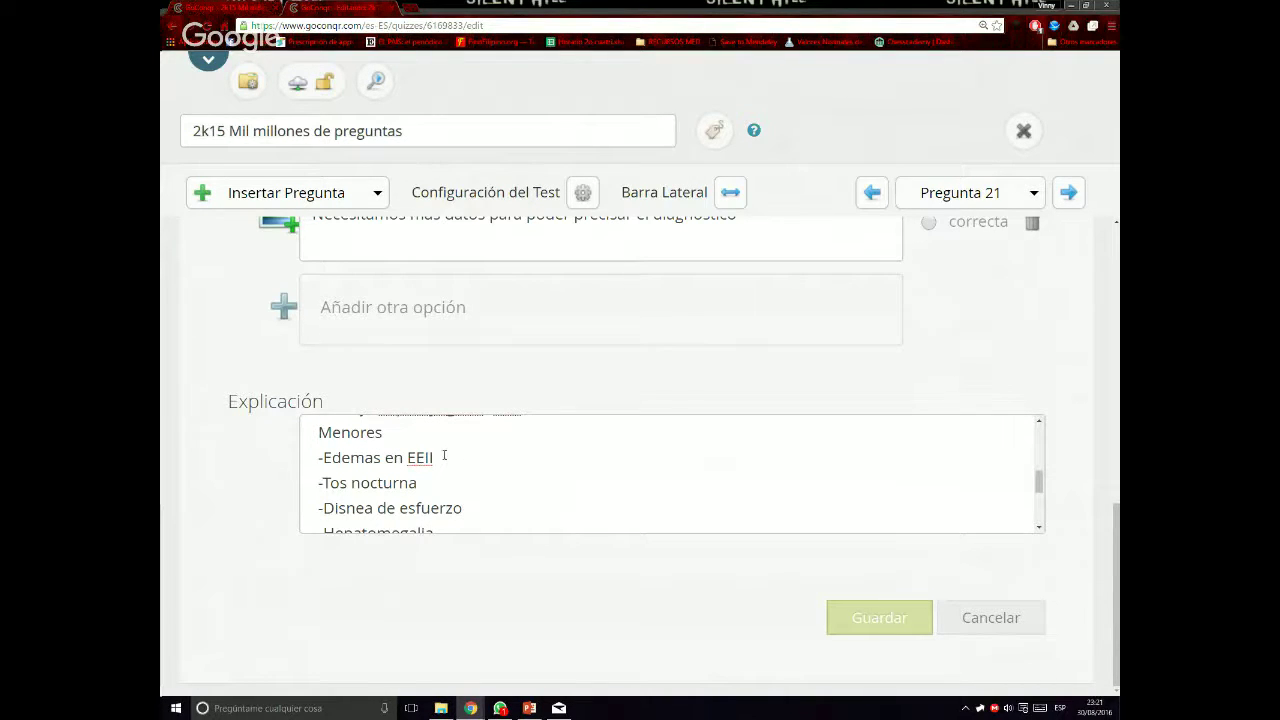
scroll(414, 343, up, 8)
scroll(281, 495, down, 3)
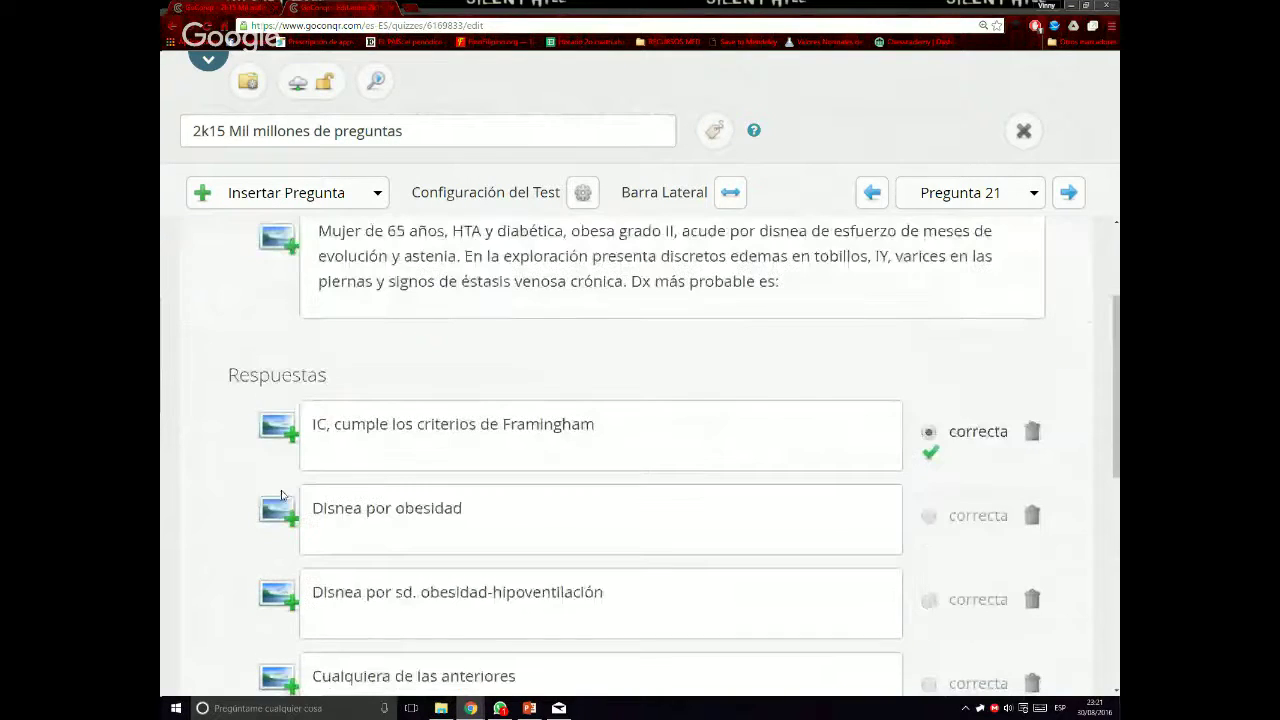
scroll(281, 495, down, 5)
scroll(415, 470, down, 1)
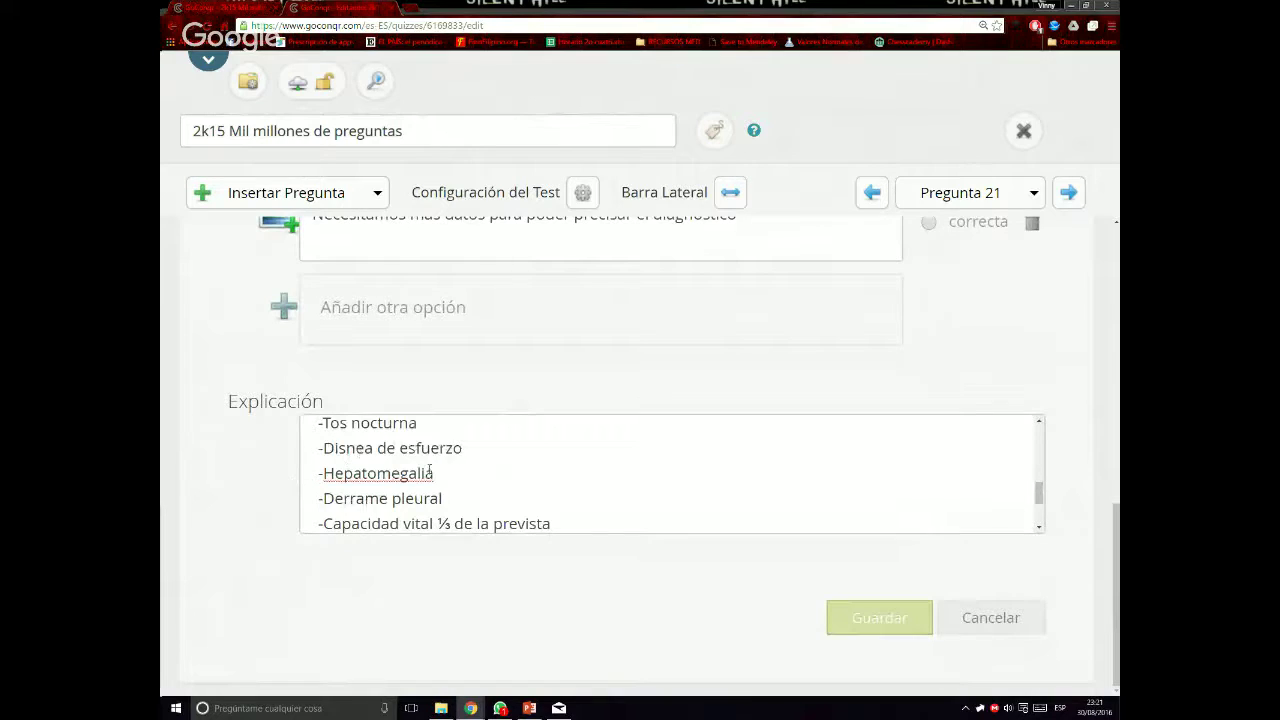
Highlight the minor criterion "Edemas en EEII" and the major criterion "IY" in question 21's explanation
scroll(396, 482, up, 1)
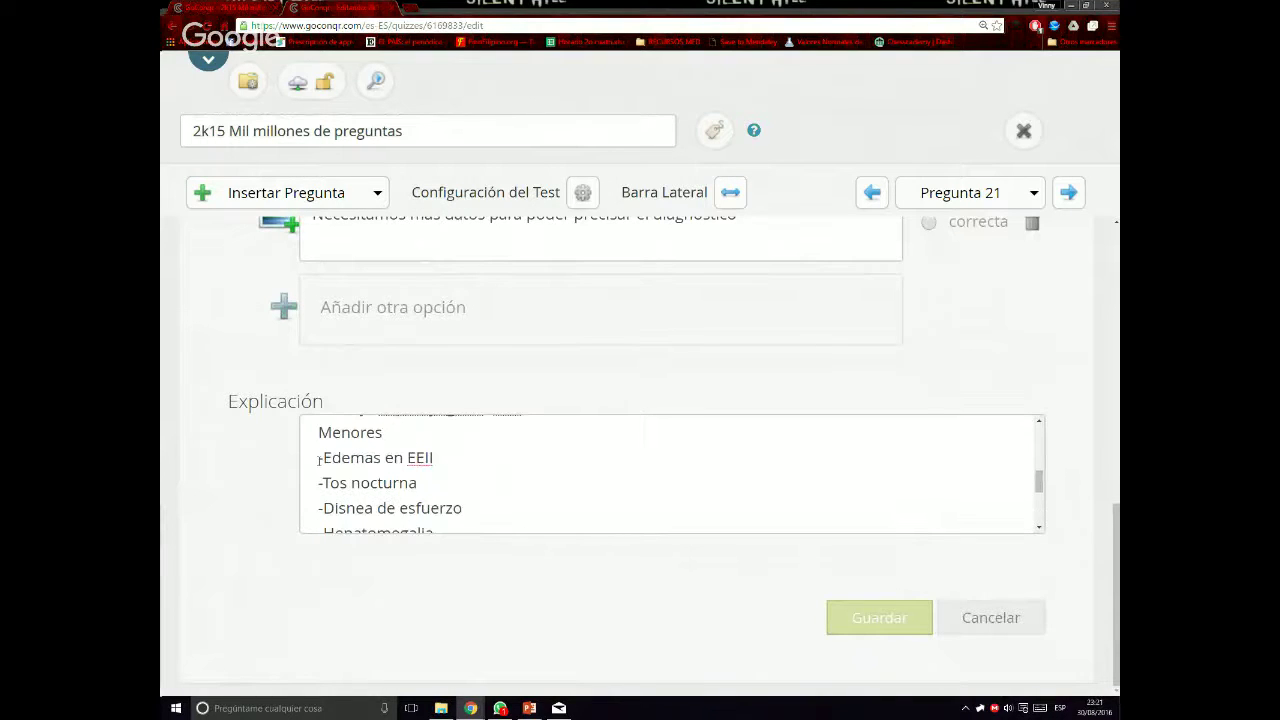
drag(321, 459, 490, 459)
click(463, 517)
scroll(450, 500, up, 3)
double_click(327, 461)
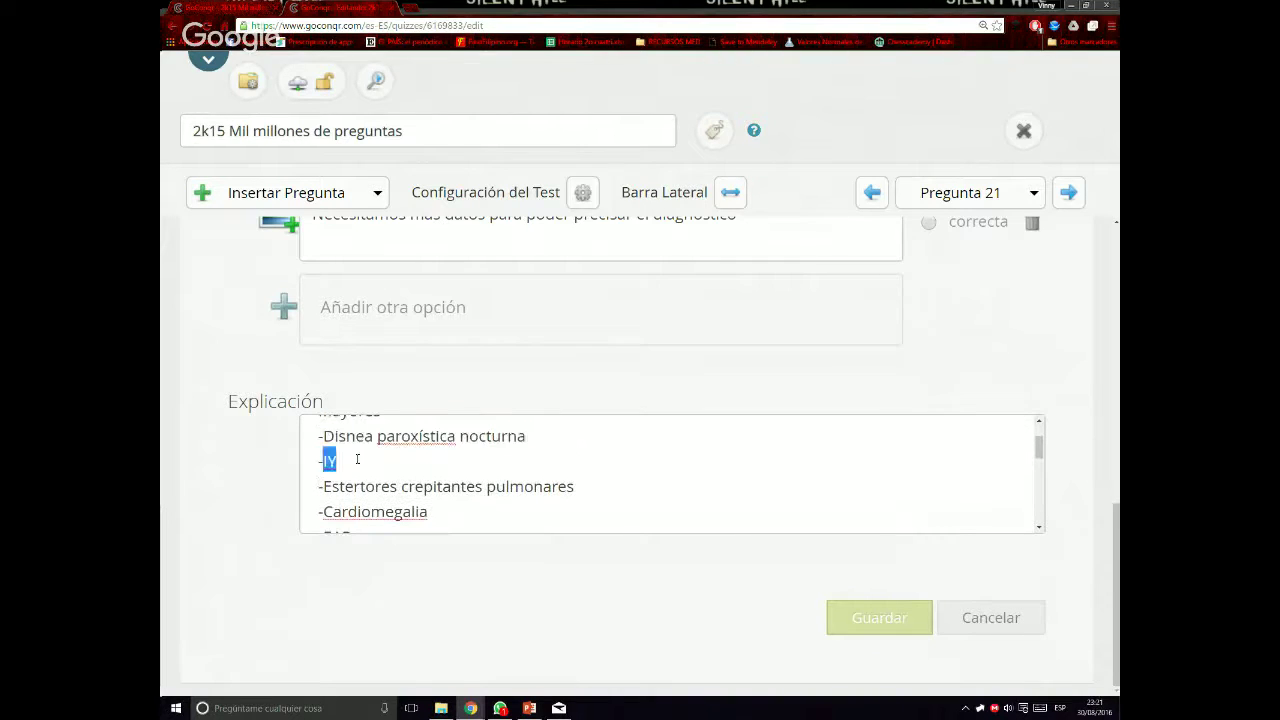
click(332, 463)
Return to the start of question 21's explanation and review its answer options and question text again
scroll(215, 500, up, 1)
scroll(215, 500, up, 1)
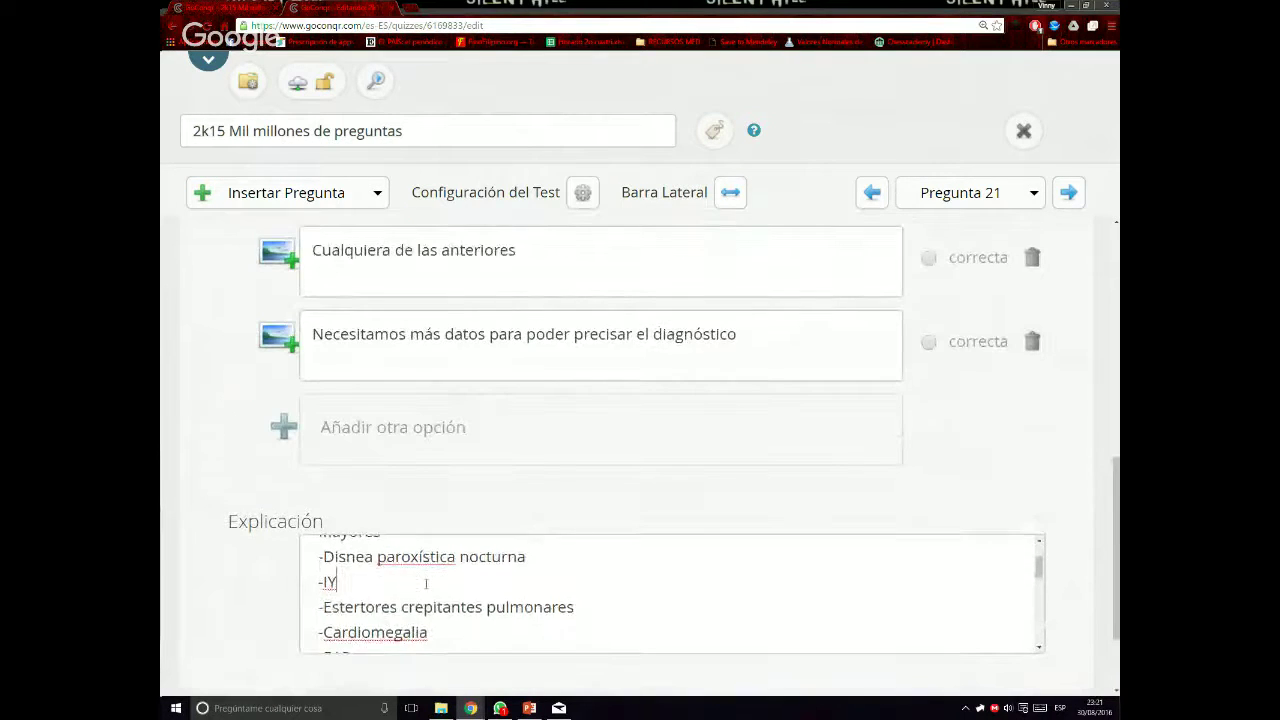
scroll(380, 620, up, 3)
click(380, 628)
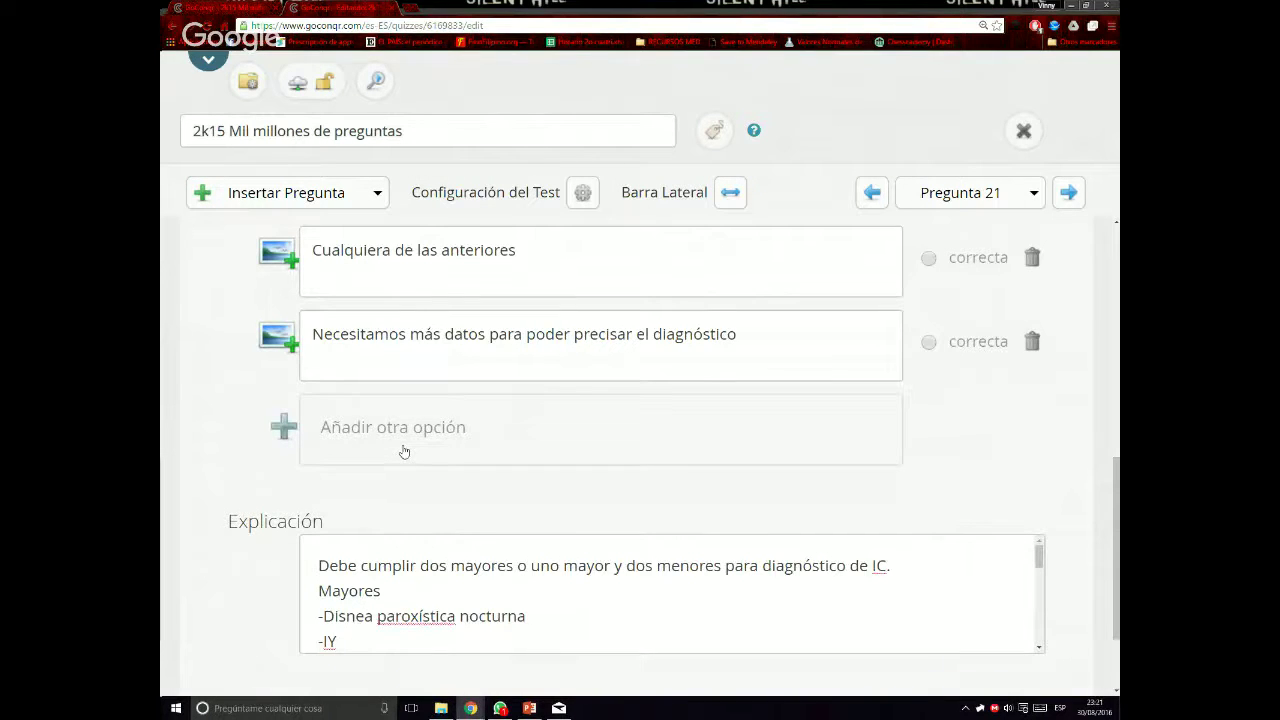
scroll(383, 486, up, 2)
scroll(378, 497, up, 1)
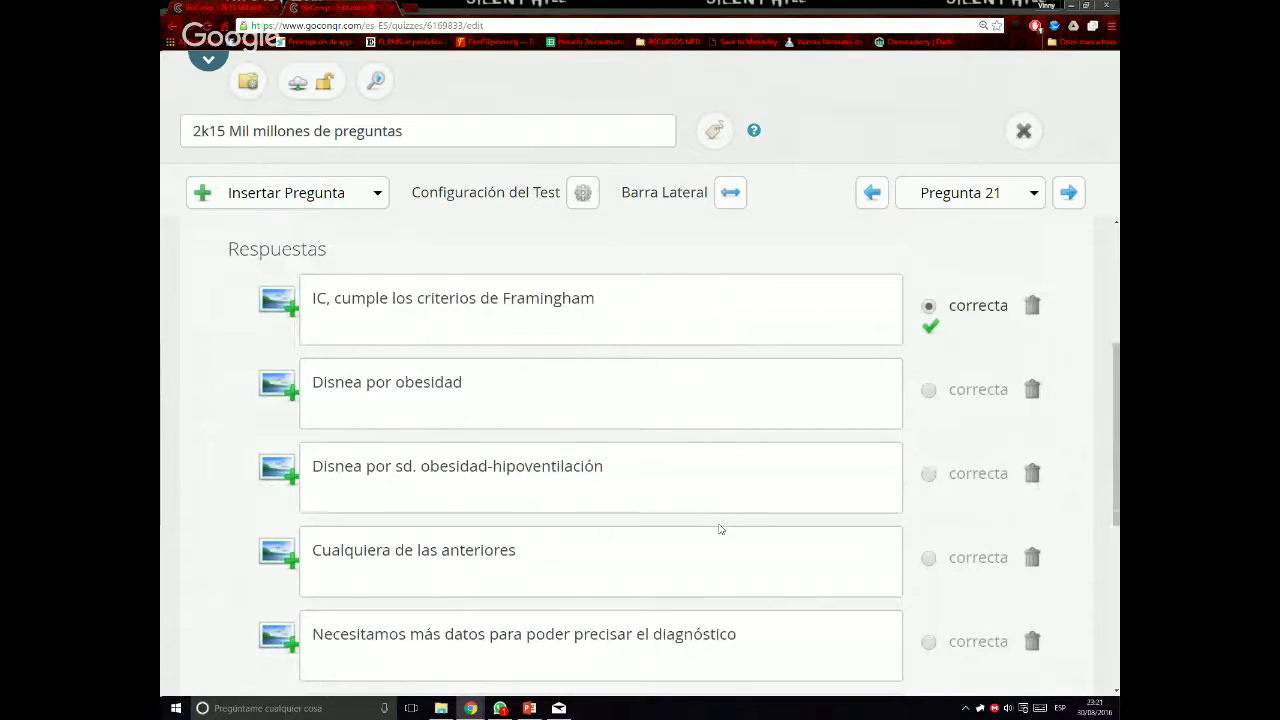
scroll(722, 528, up, 2)
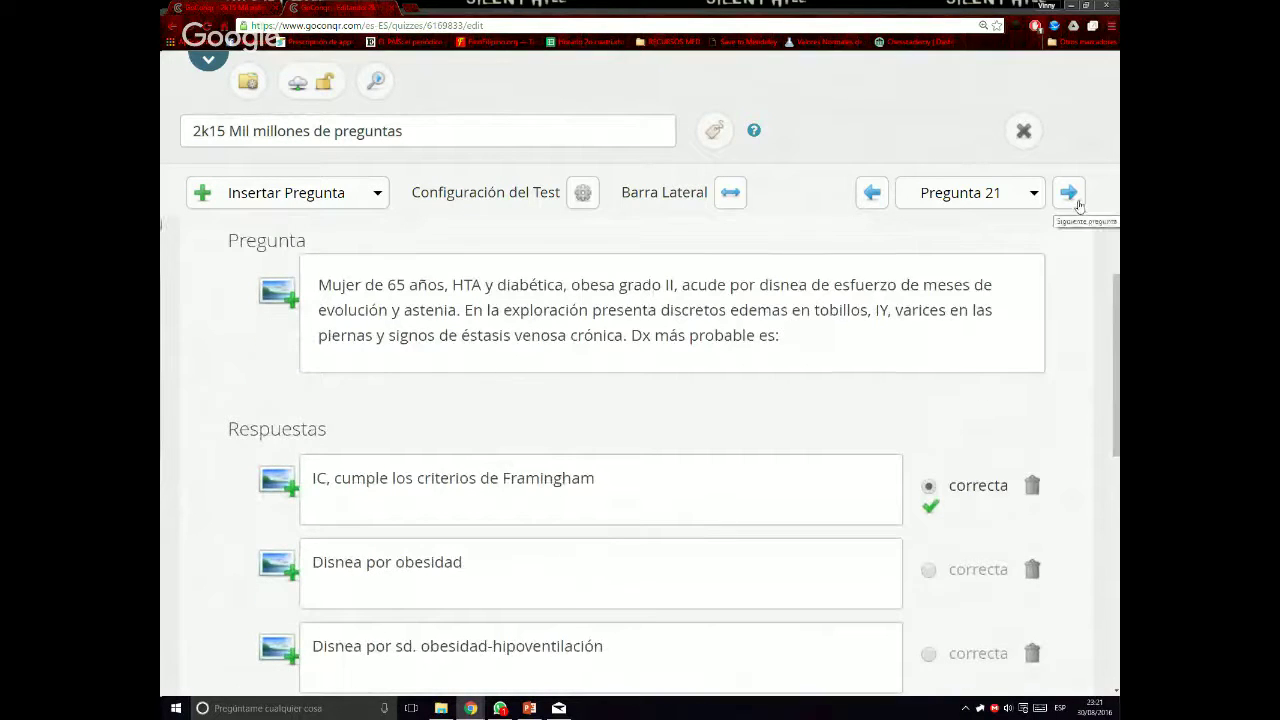
Switch to the quiz player, answer question 22 on Killip IV with "Inotropos positivos" and check the answer
click(285, 7)
scroll(643, 526, up, 1)
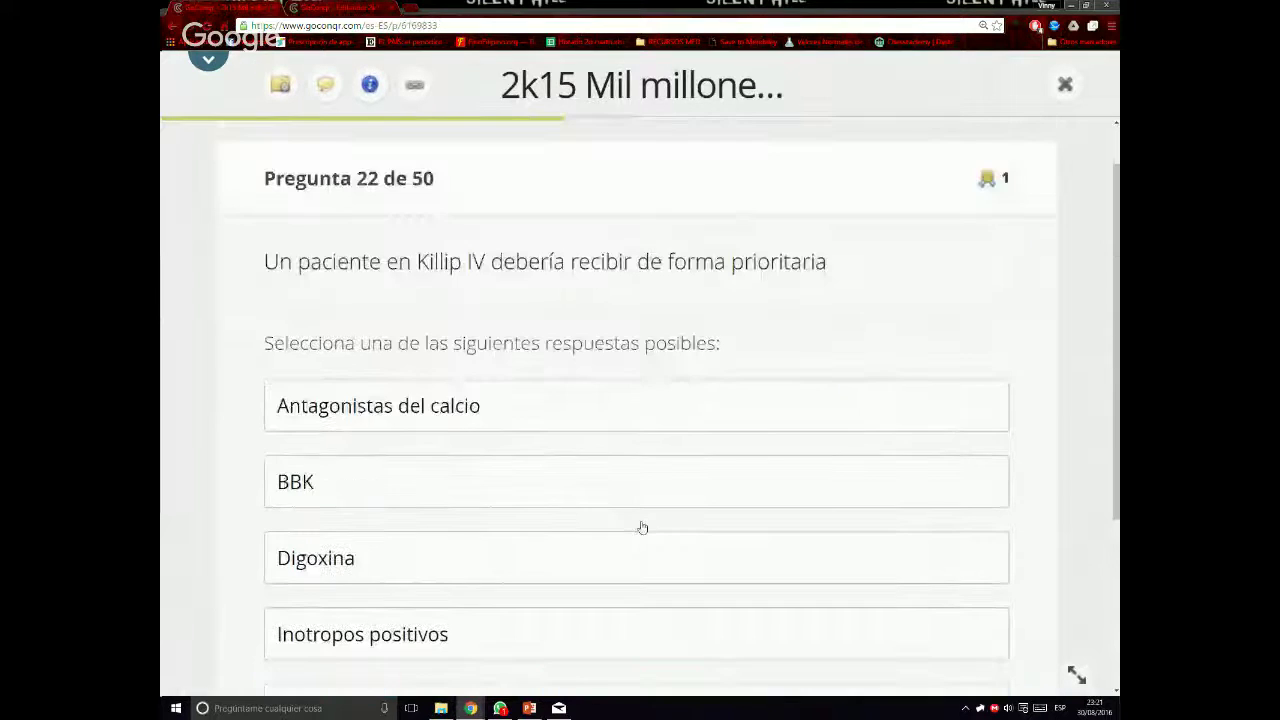
scroll(643, 527, down, 1)
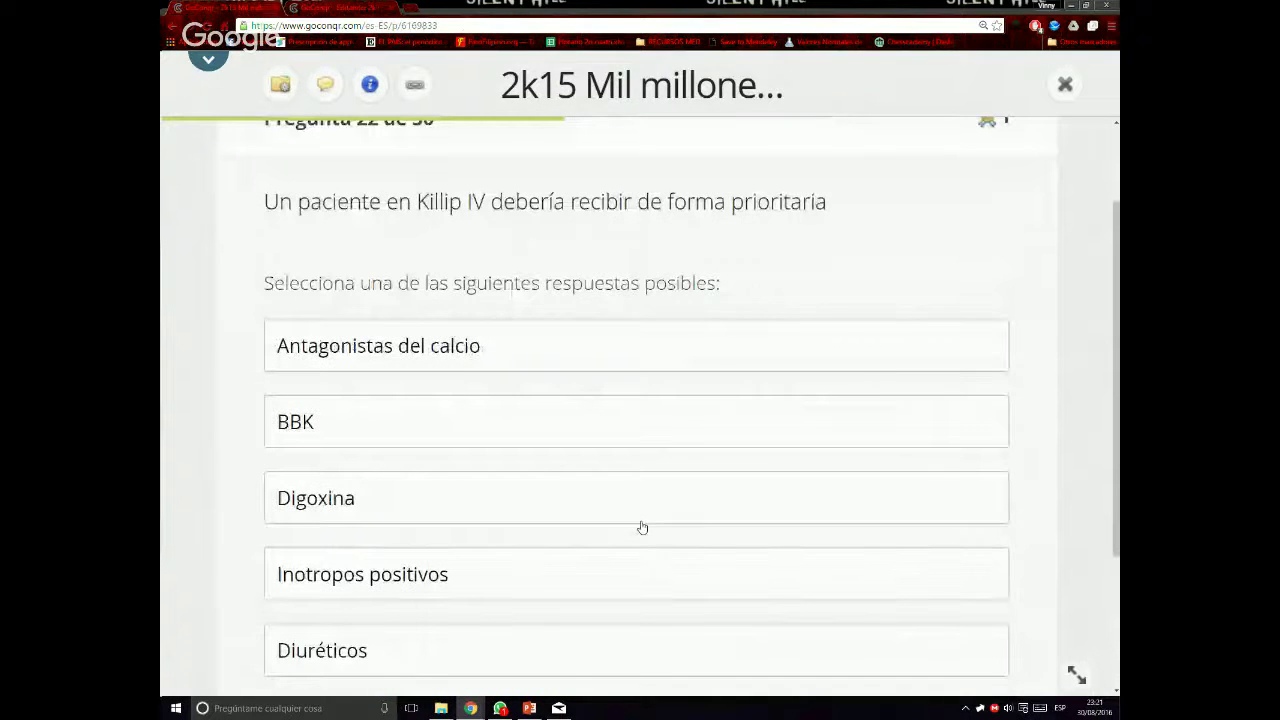
scroll(643, 527, down, 1)
click(372, 520)
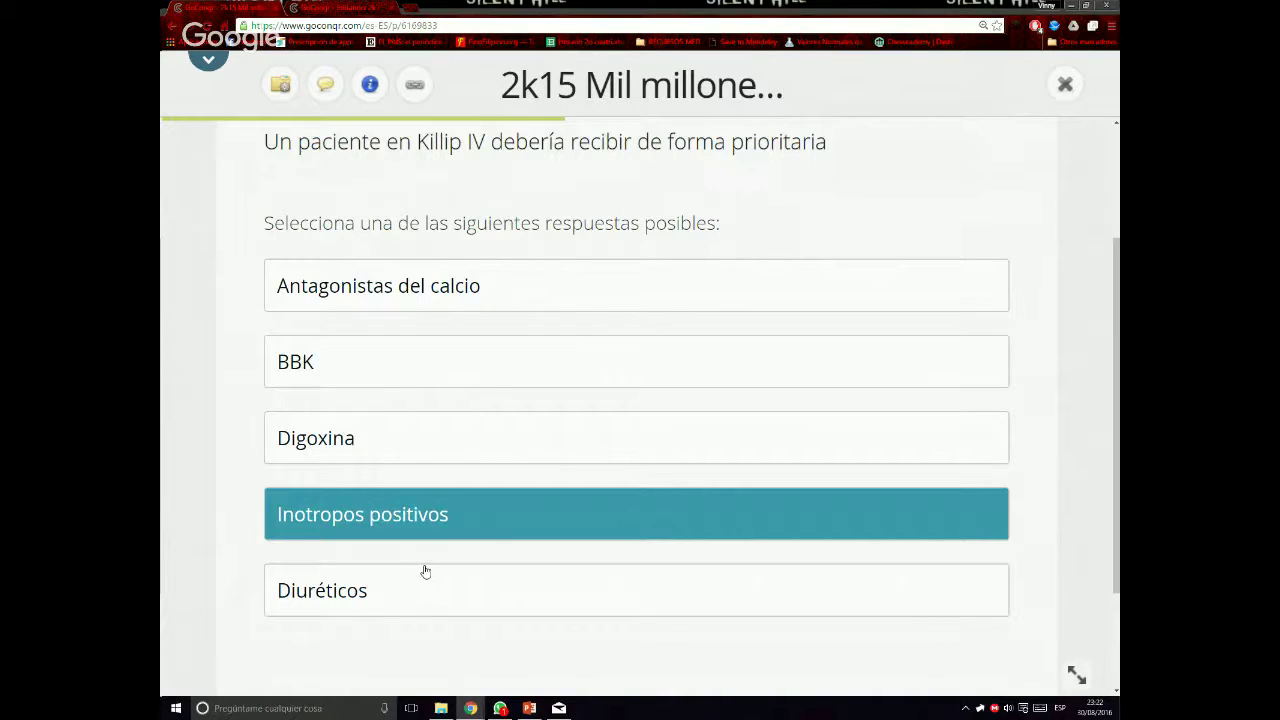
scroll(517, 602, down, 2)
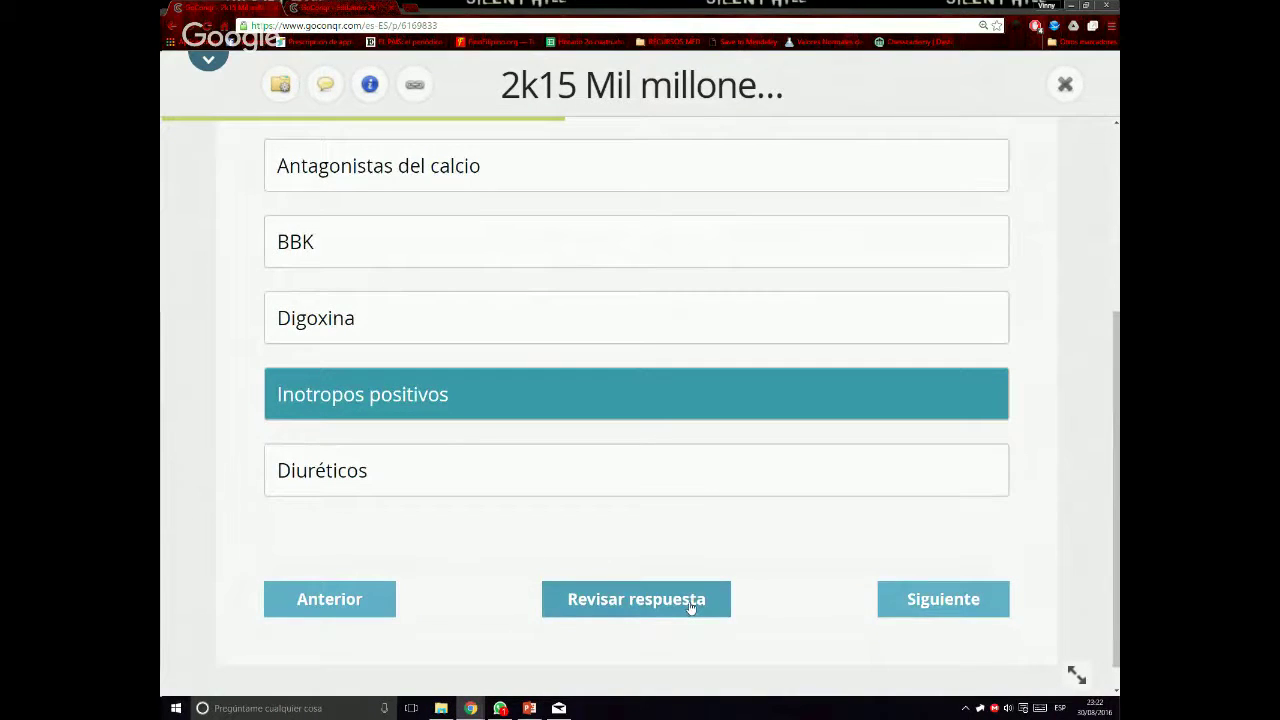
click(690, 607)
Advance to question 23 on ventricular arrhythmias, answer "A, B y C son correctas" and check the answer
click(922, 600)
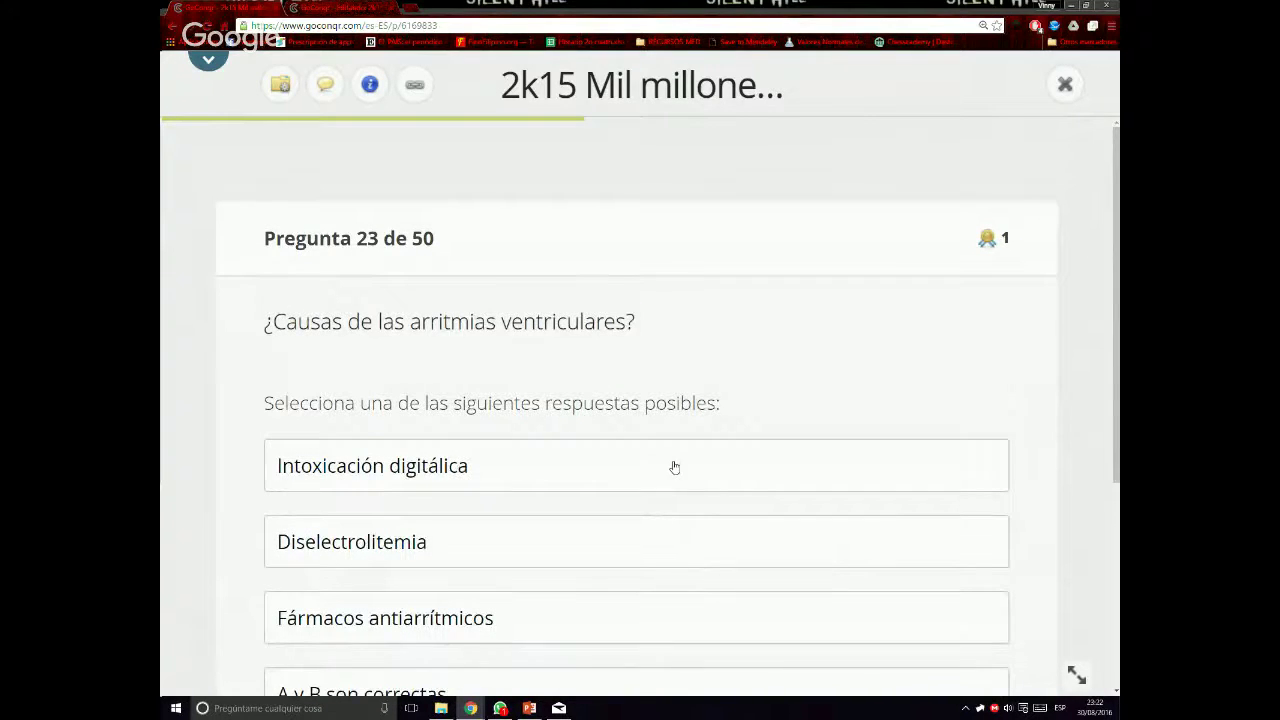
scroll(674, 467, down, 1)
scroll(674, 467, down, 2)
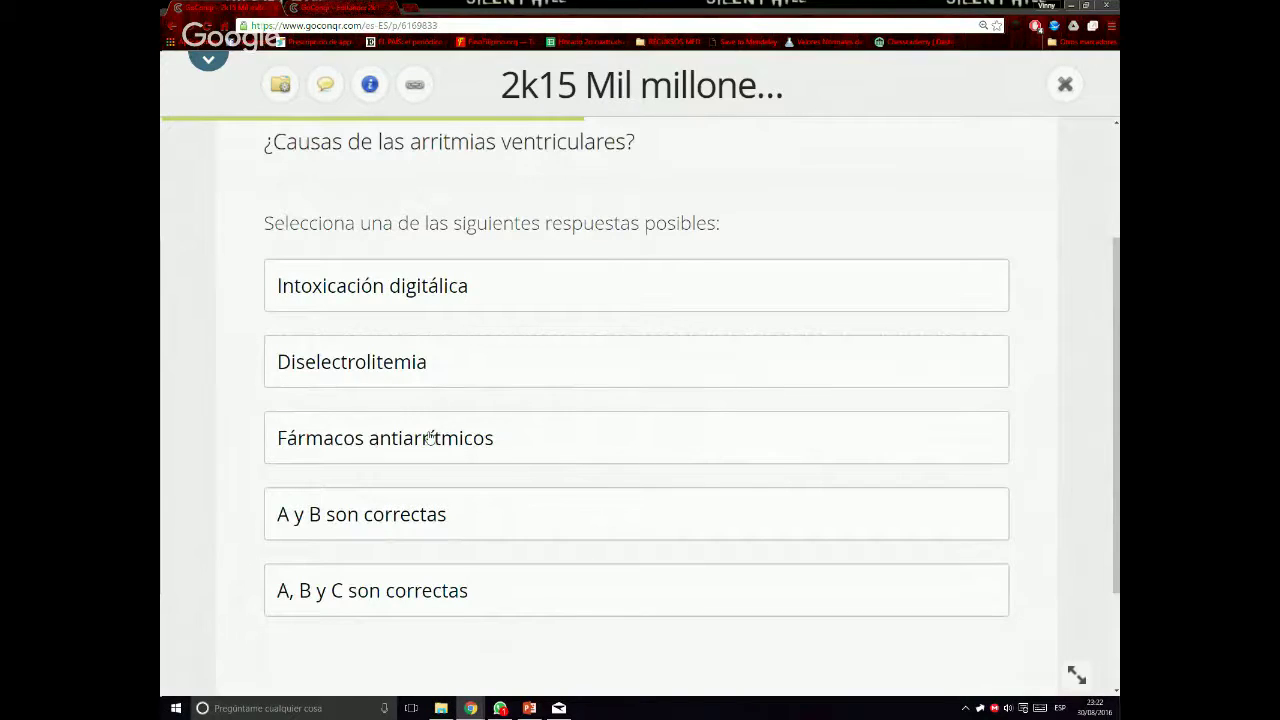
click(542, 606)
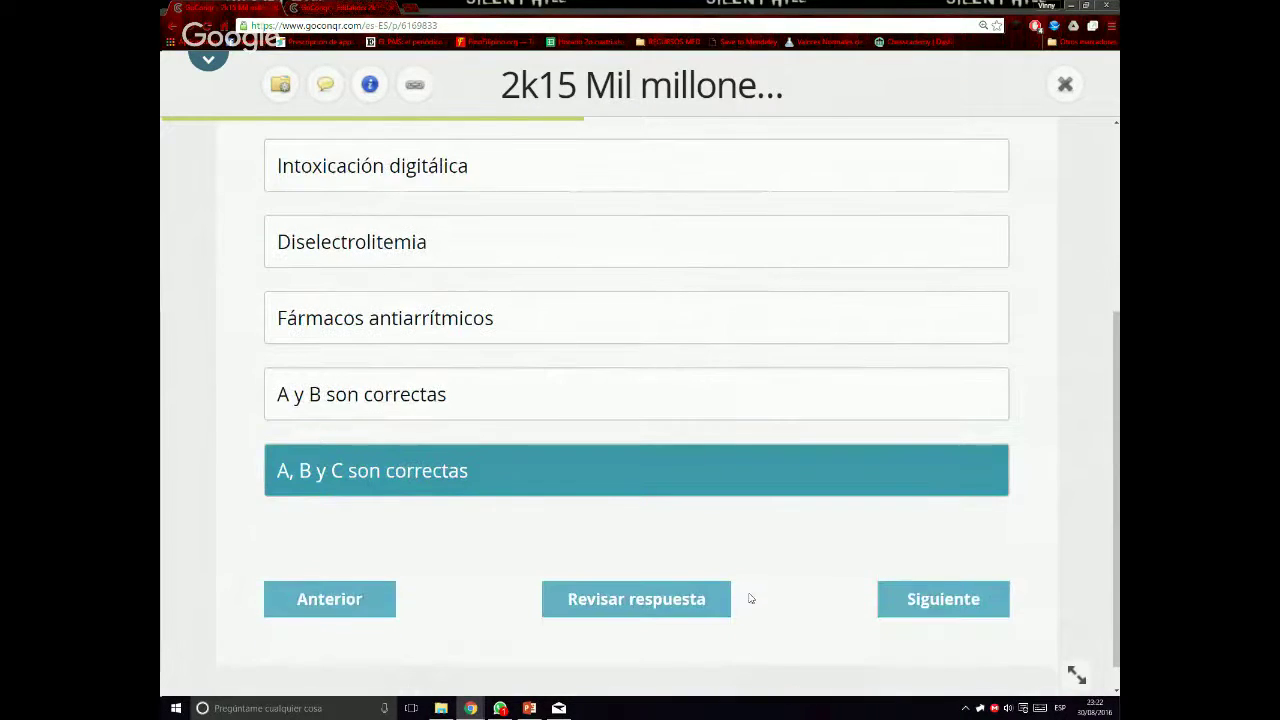
click(621, 604)
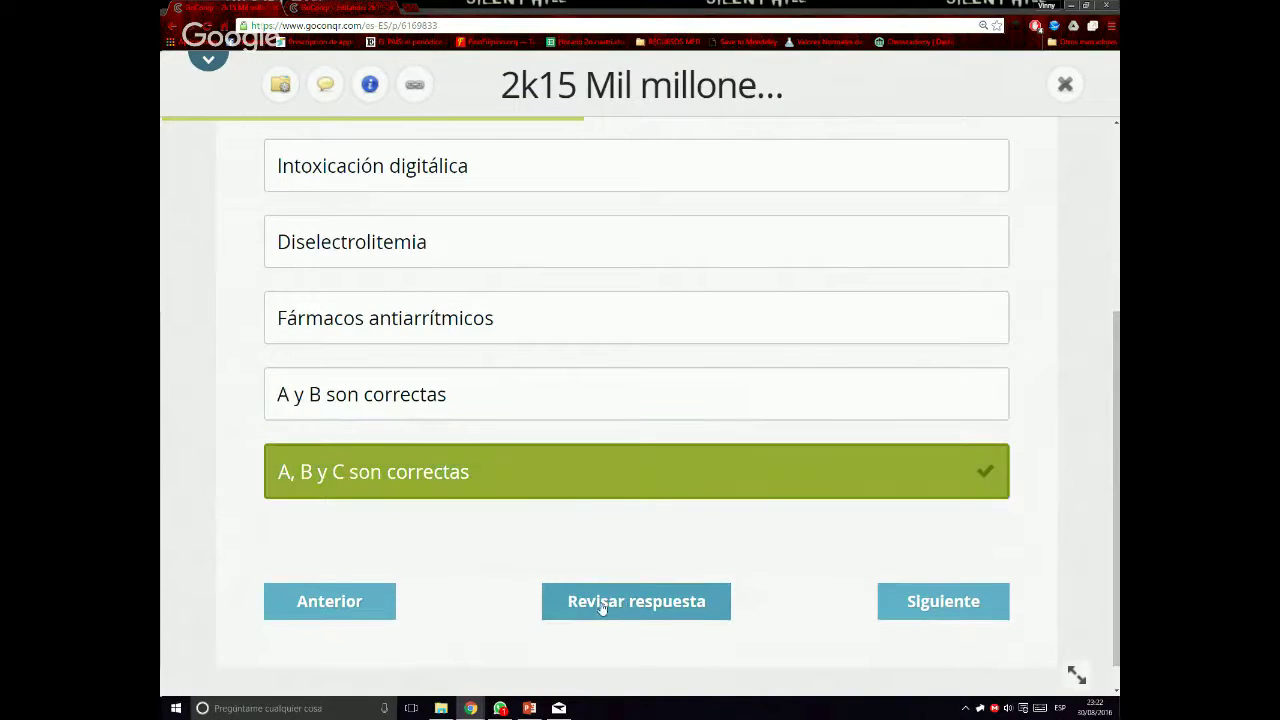
Advance to question 24 on the atheroma plaque, answer "Todas son verdaderas" and check the answer
click(894, 603)
scroll(680, 604, down, 1)
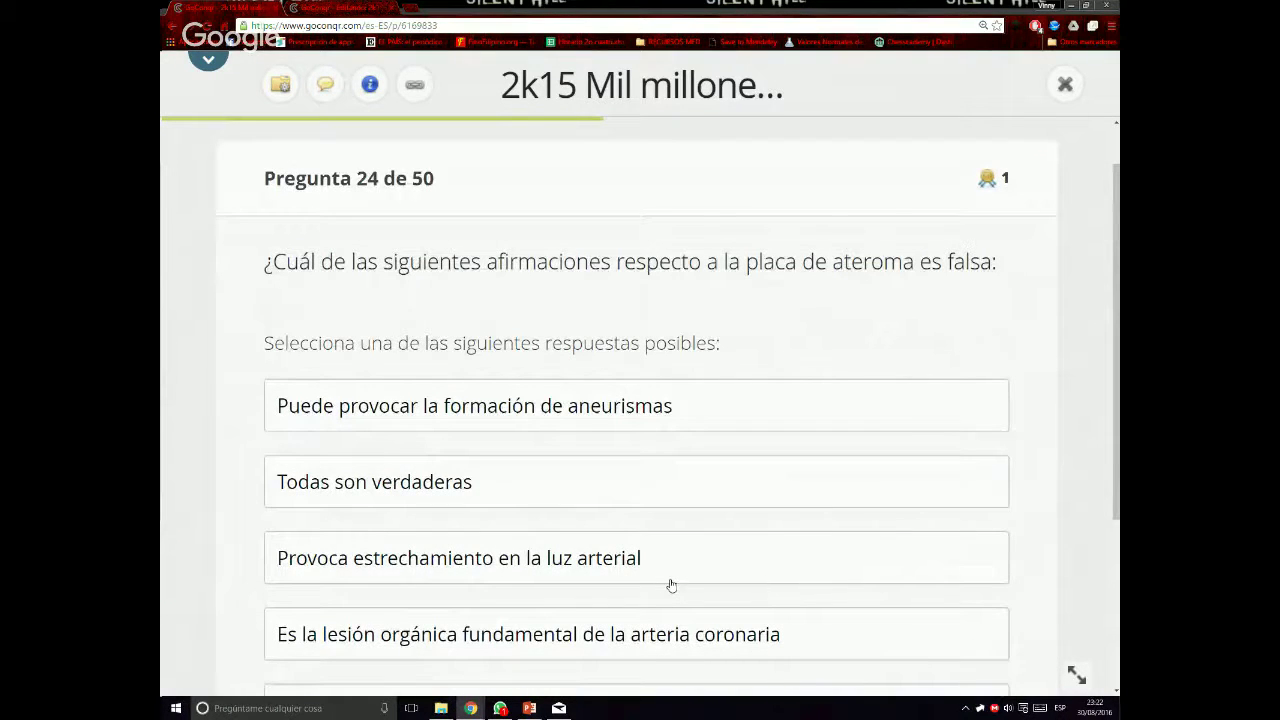
scroll(709, 532, down, 1)
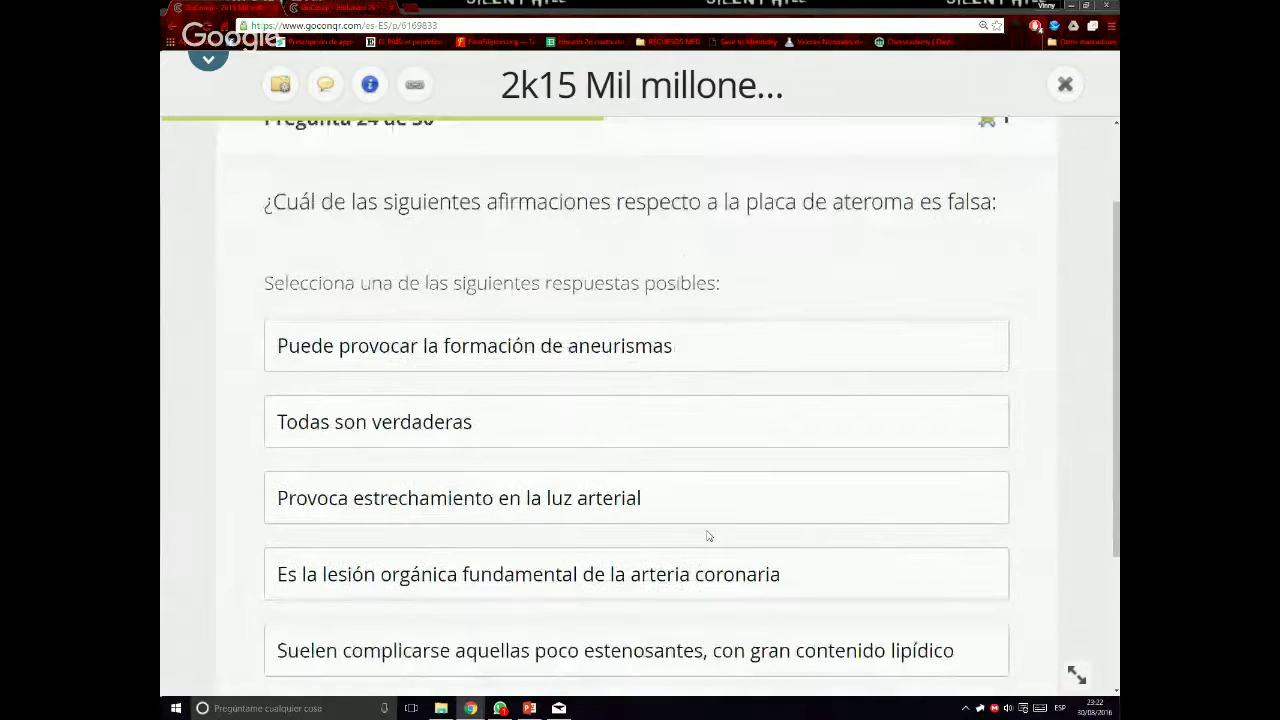
scroll(600, 440, down, 1)
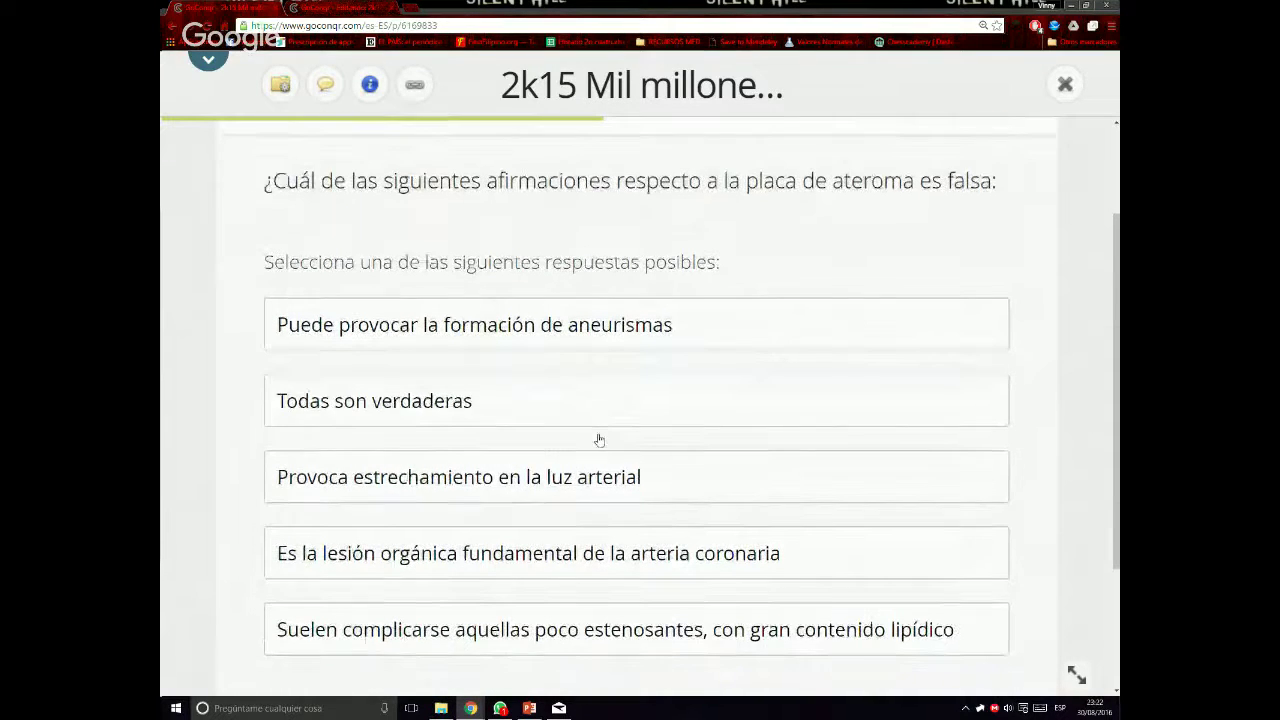
scroll(558, 451, down, 1)
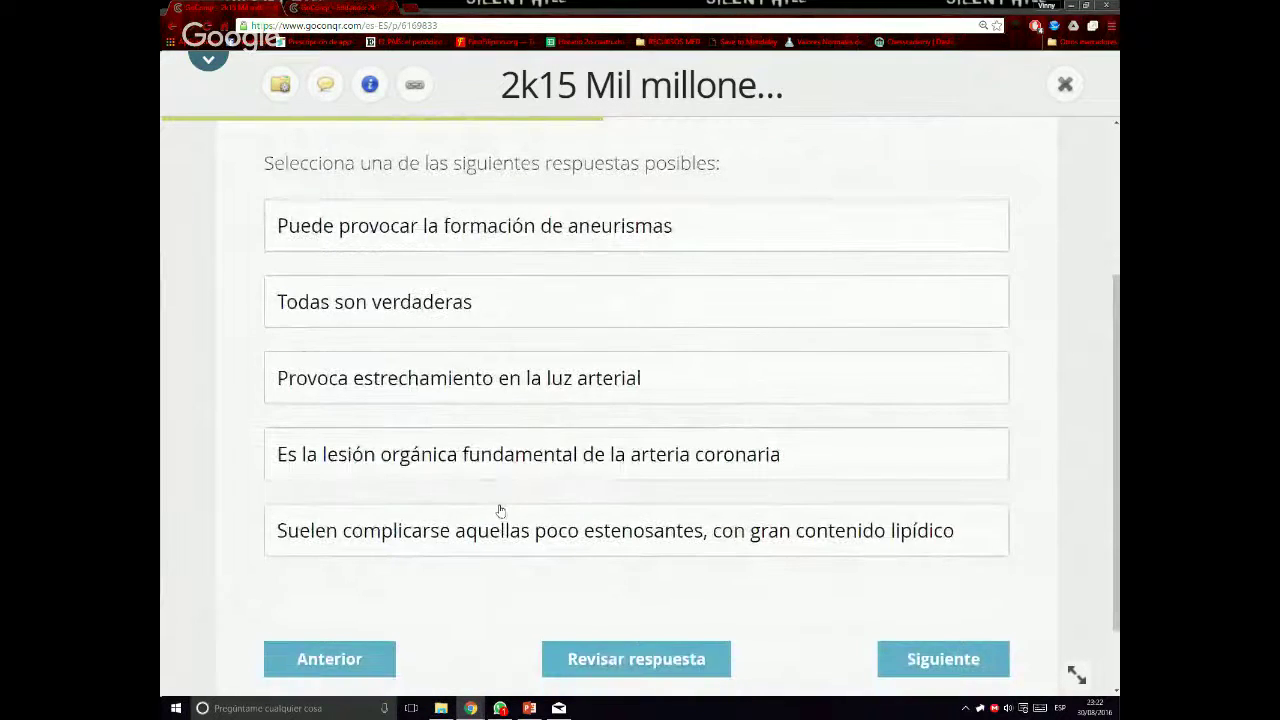
scroll(500, 510, up, 1)
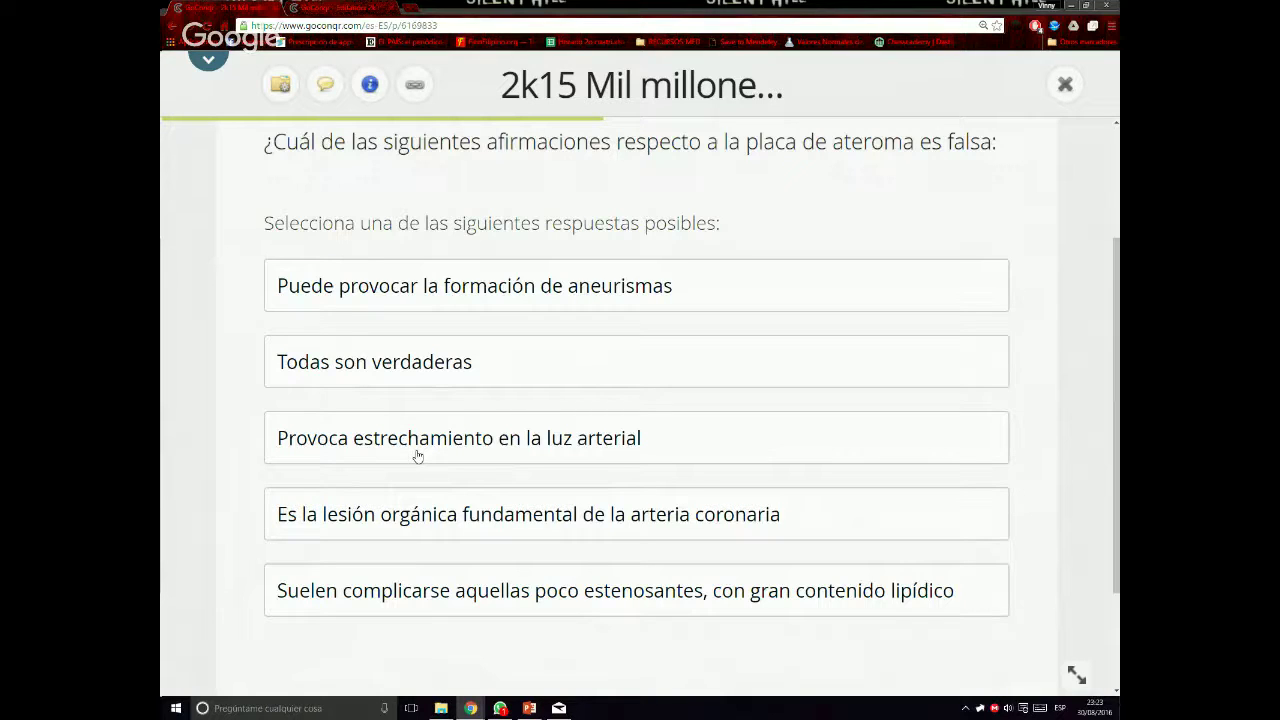
scroll(380, 415, up, 3)
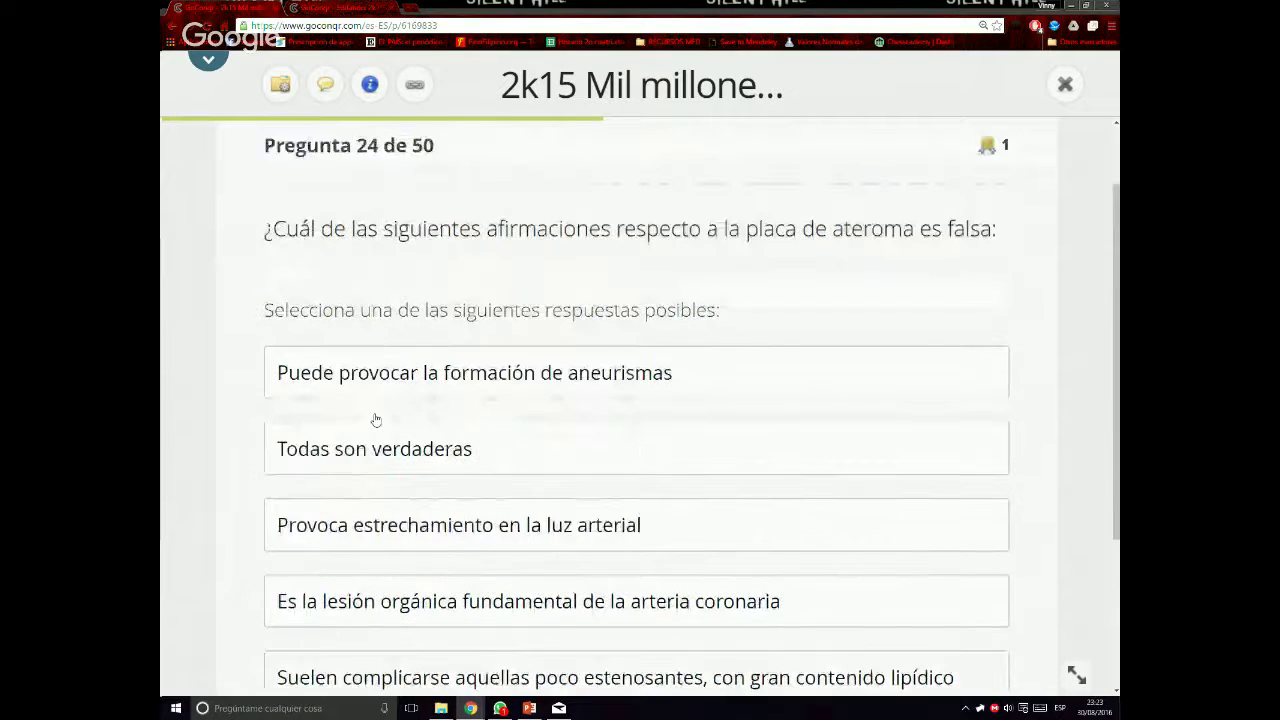
click(398, 488)
scroll(420, 486, down, 3)
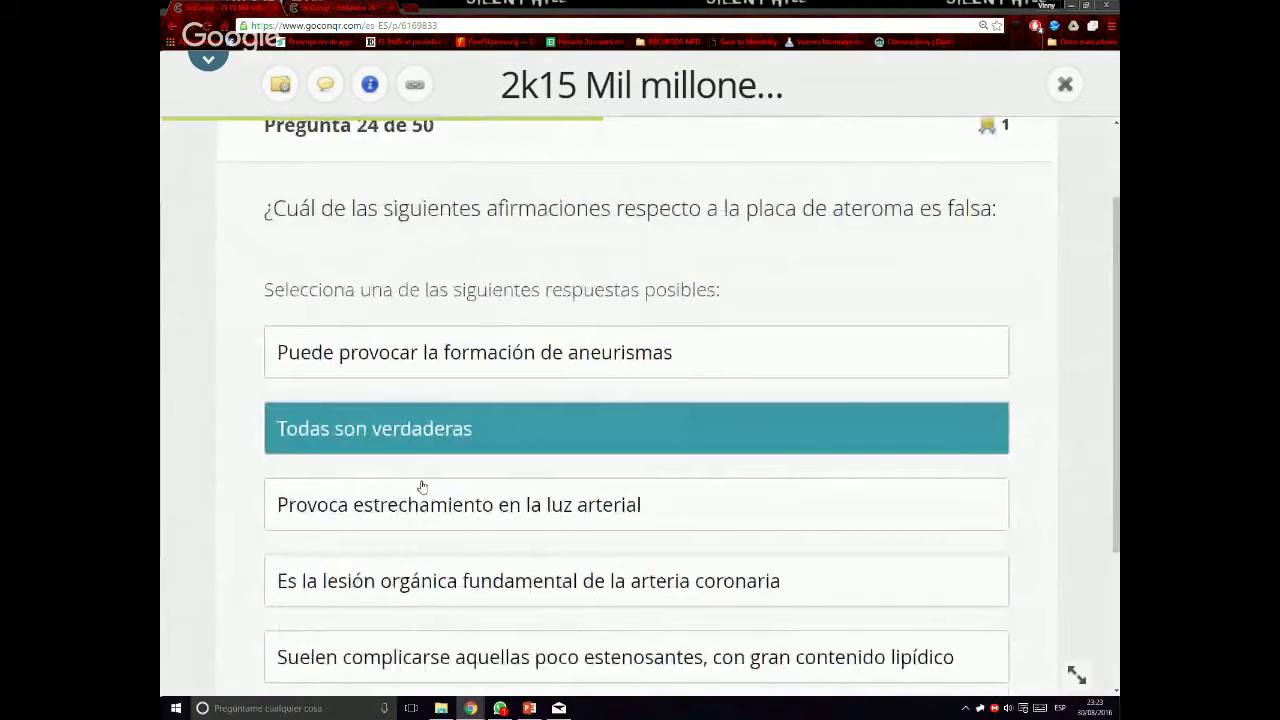
scroll(601, 652, down, 2)
click(584, 661)
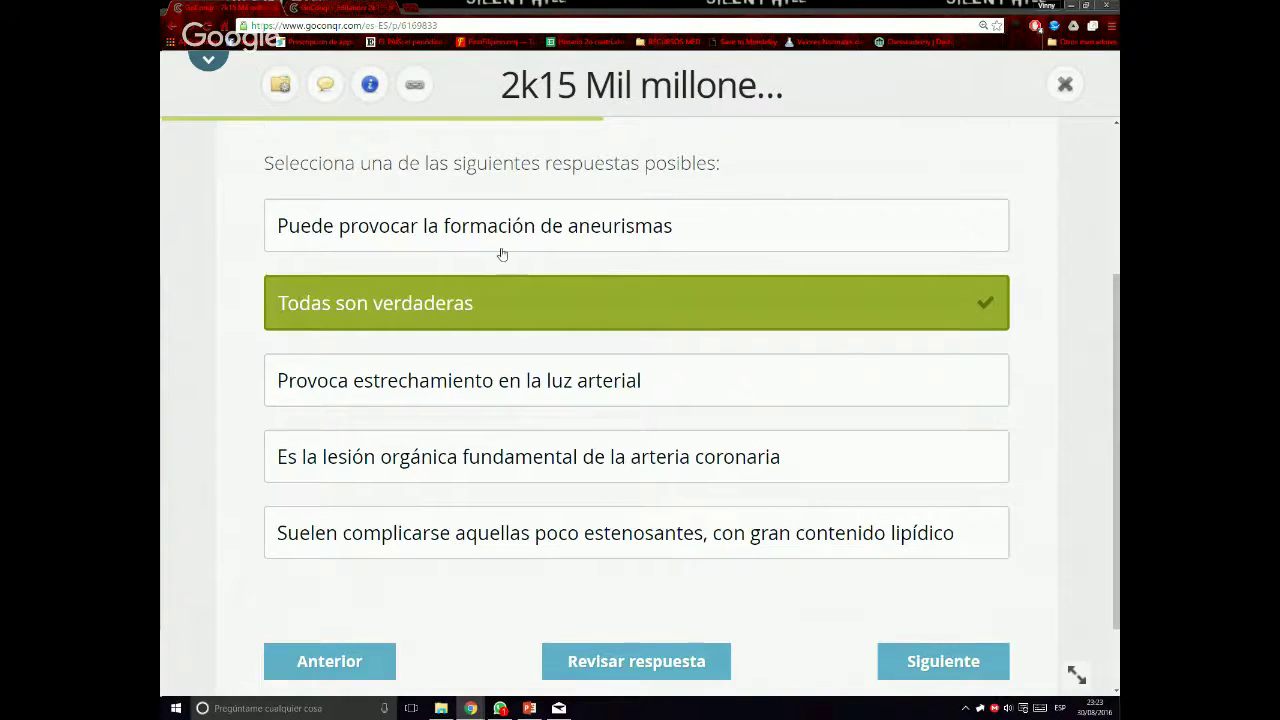
Advance to question 25 on myocardial hibernation, answer "SCASEST" and check the answer
scroll(502, 254, down, 2)
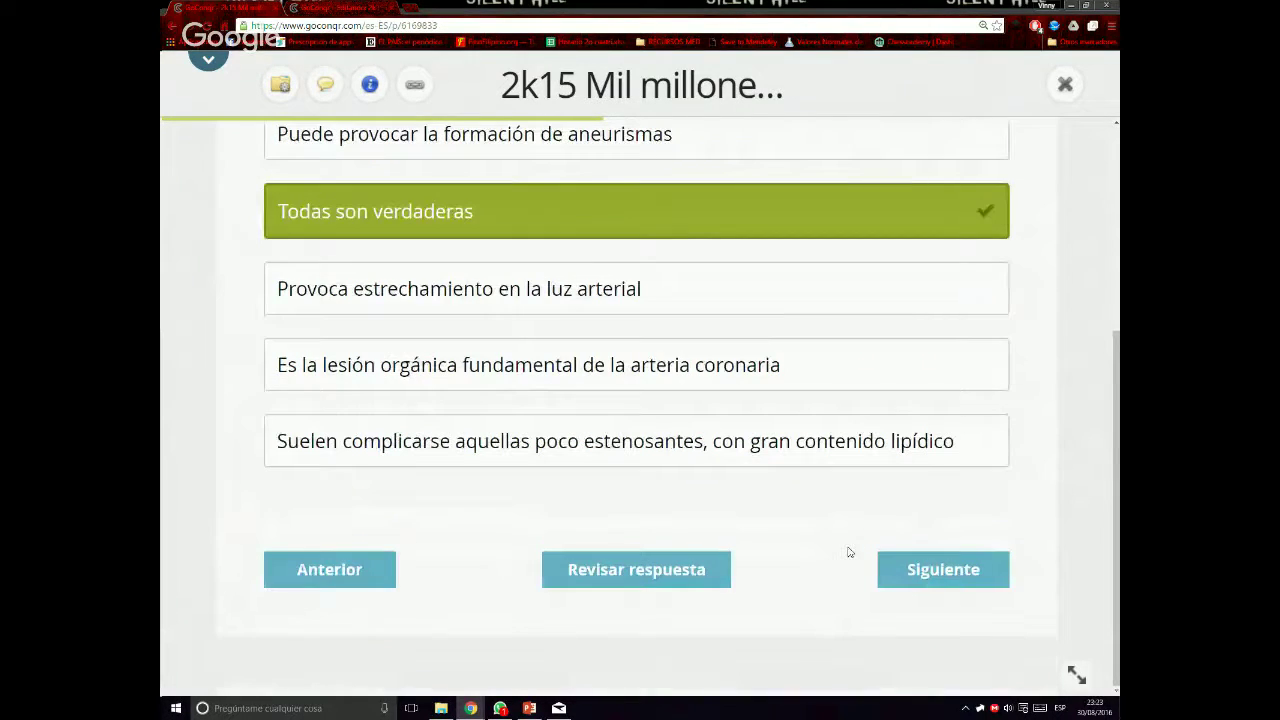
click(900, 581)
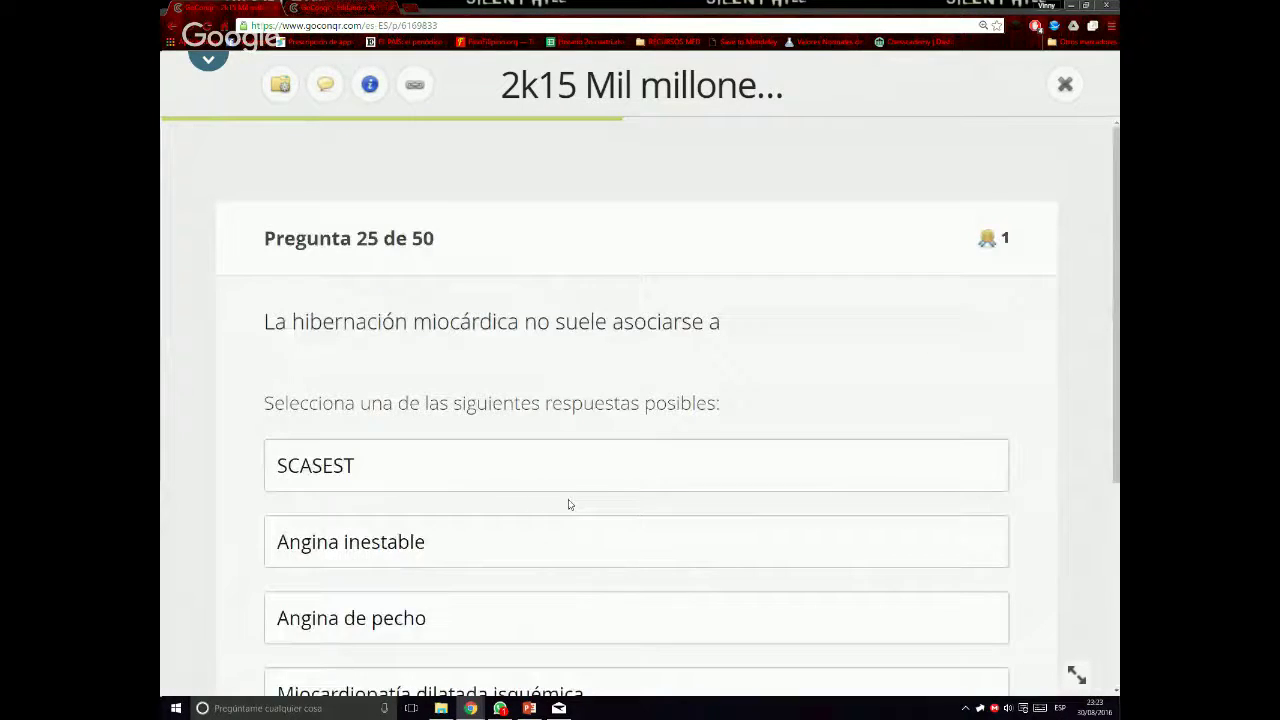
scroll(569, 504, down, 1)
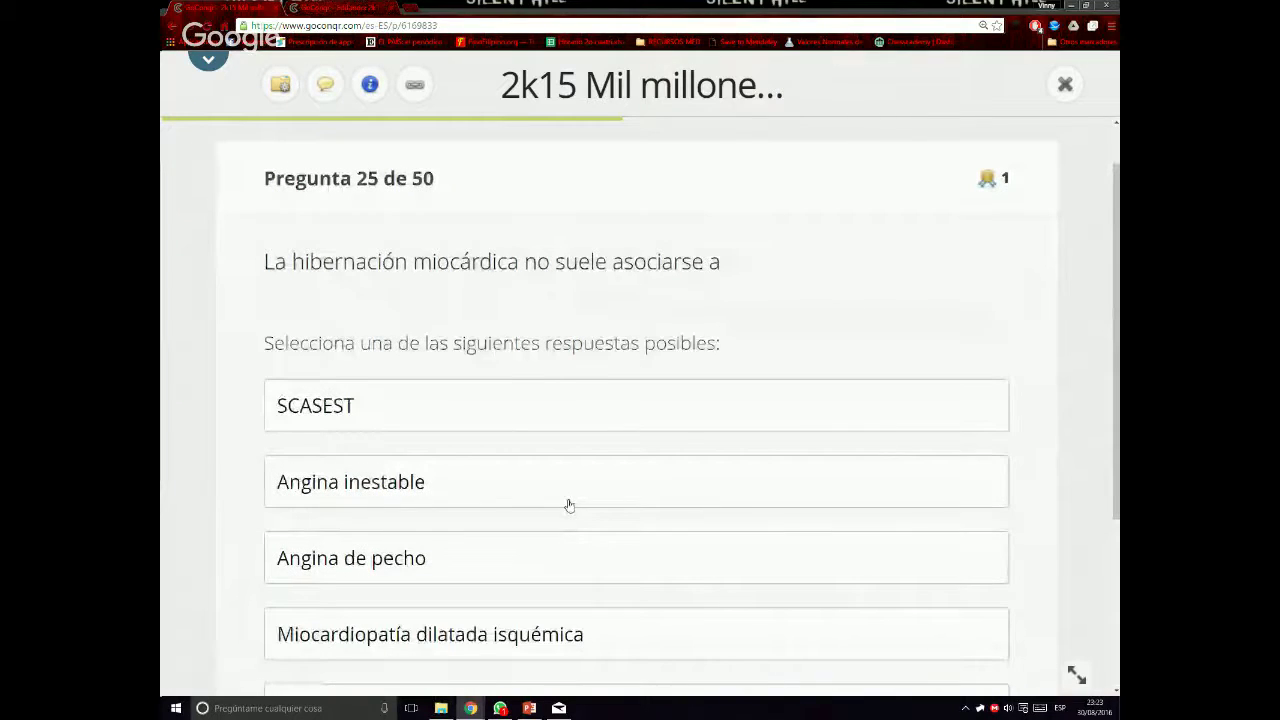
scroll(637, 465, down, 1)
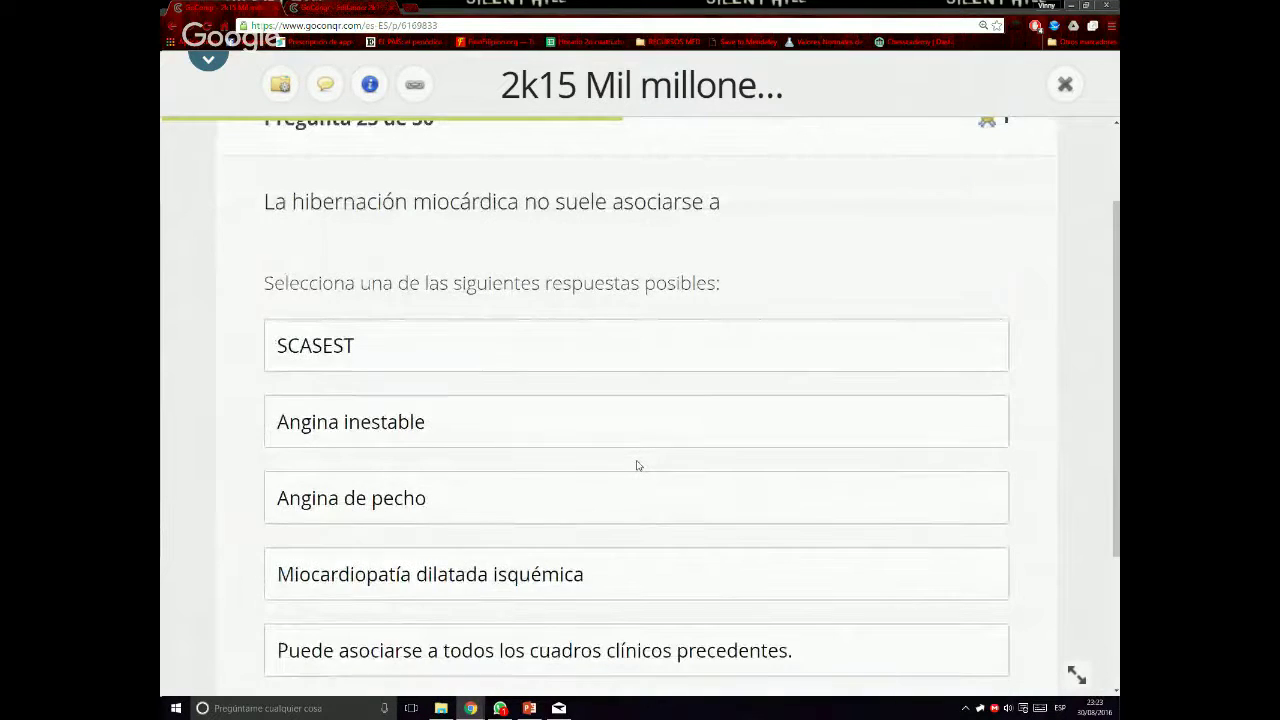
scroll(637, 465, down, 1)
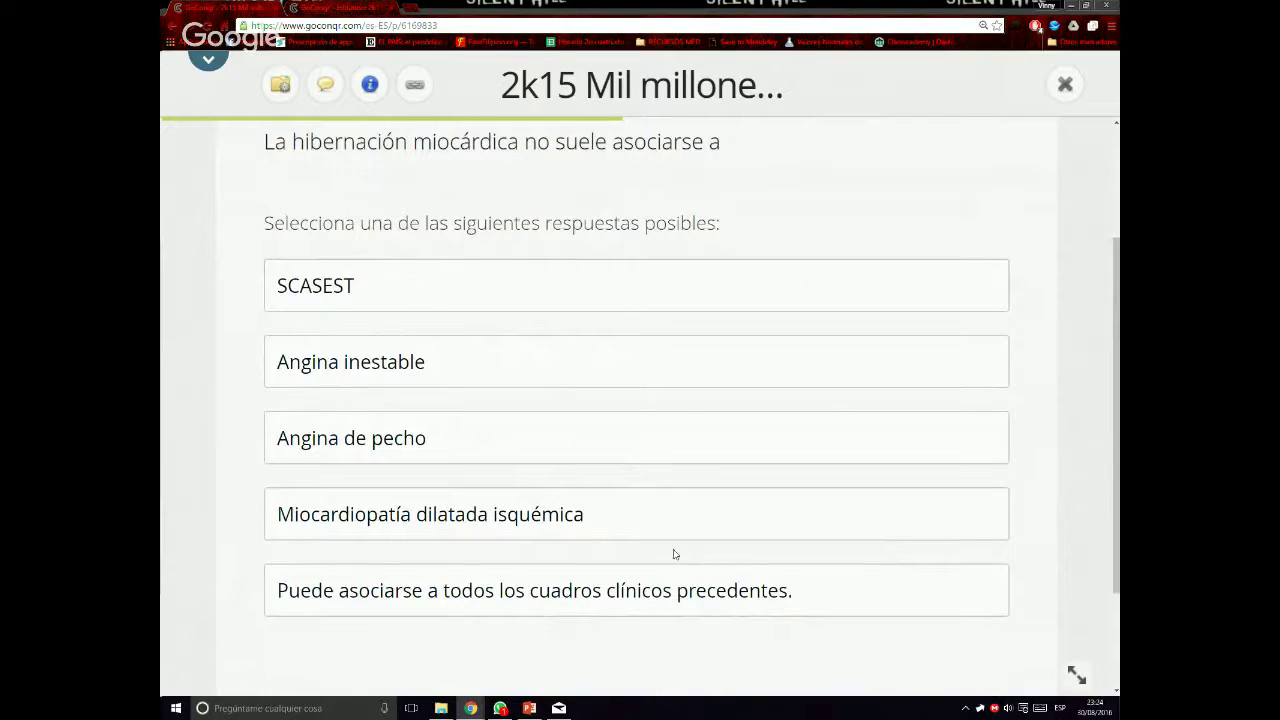
click(376, 290)
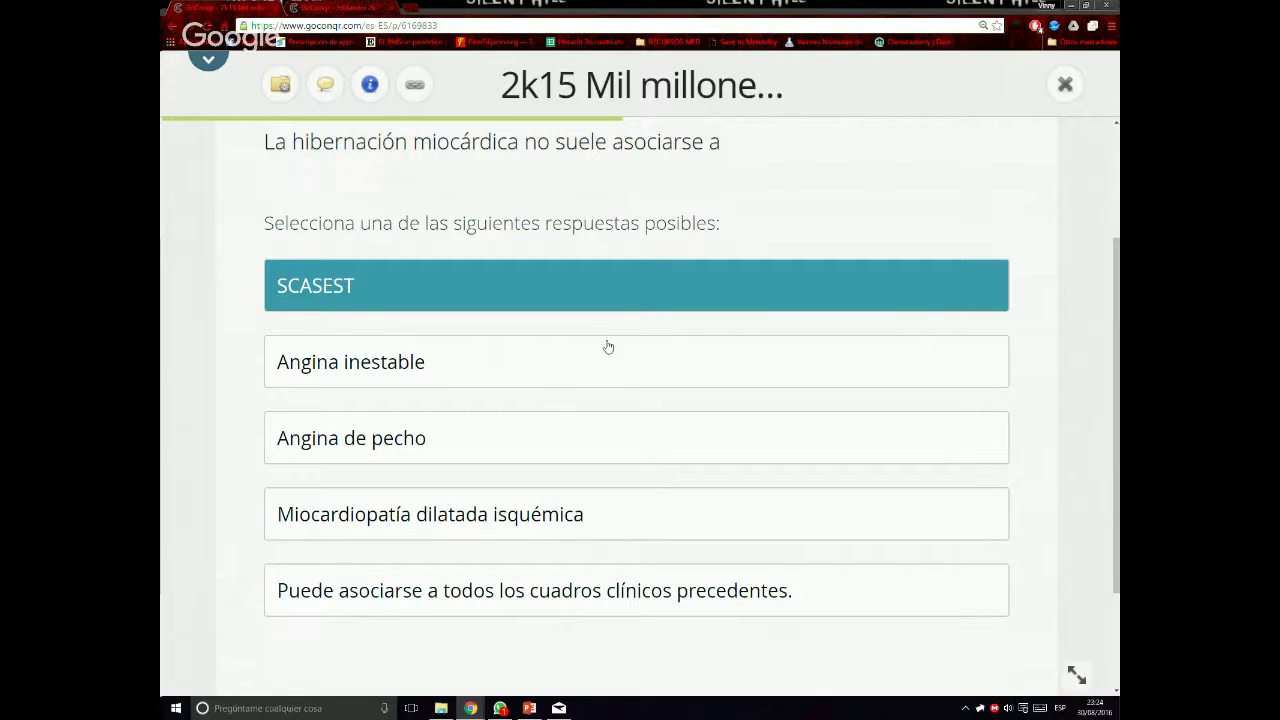
scroll(618, 390, down, 1)
scroll(618, 390, down, 1)
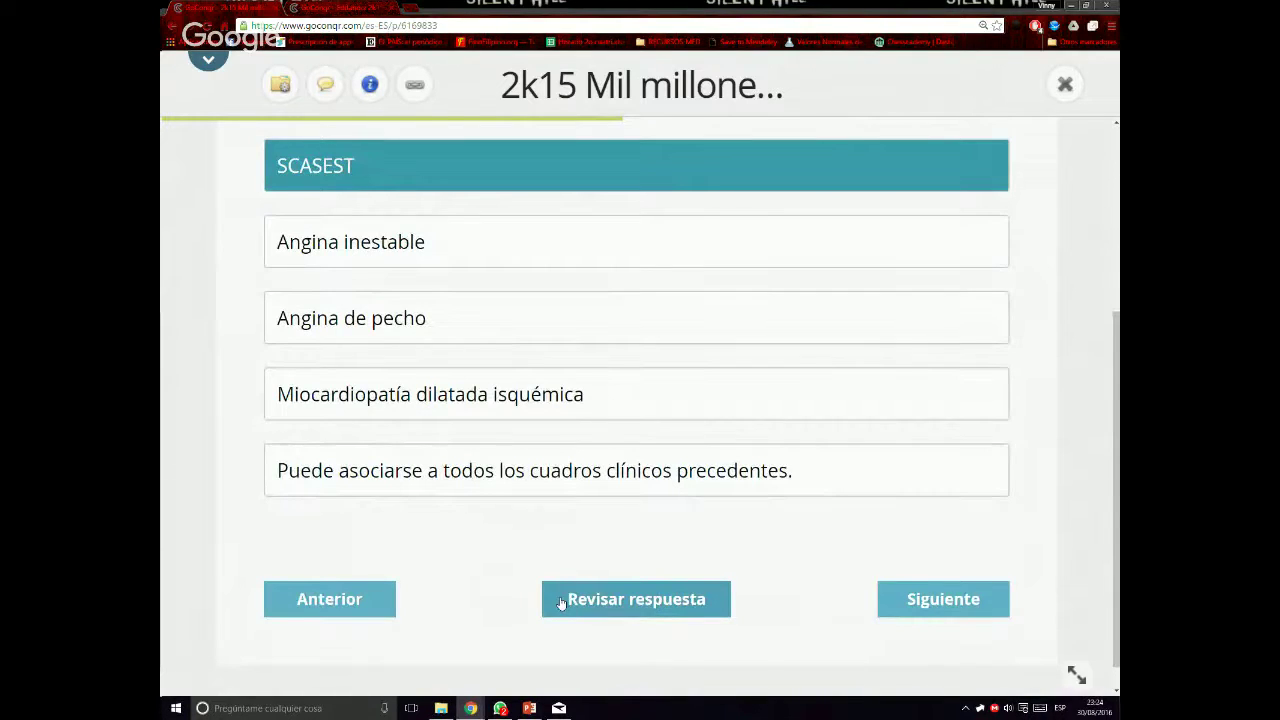
click(561, 601)
scroll(474, 645, up, 4)
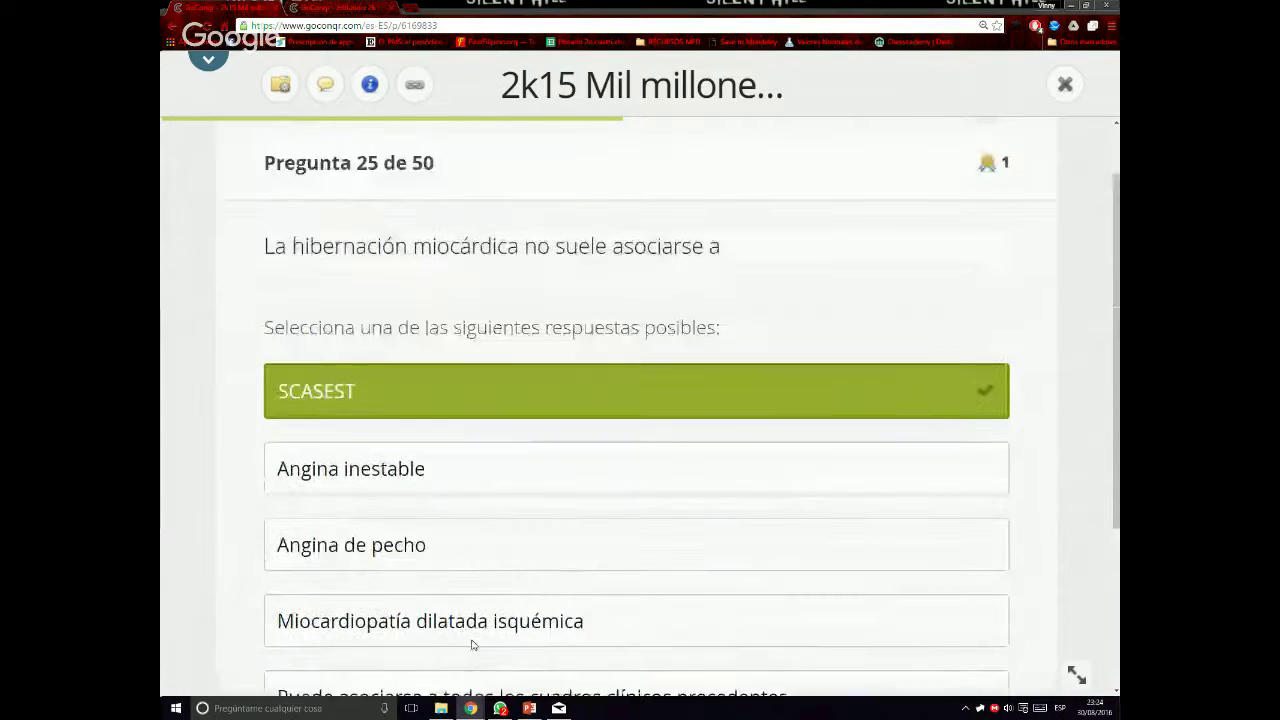
Advance to question 26 on the recovered sudden death case, read its answer options and open the ECG image
scroll(476, 636, down, 3)
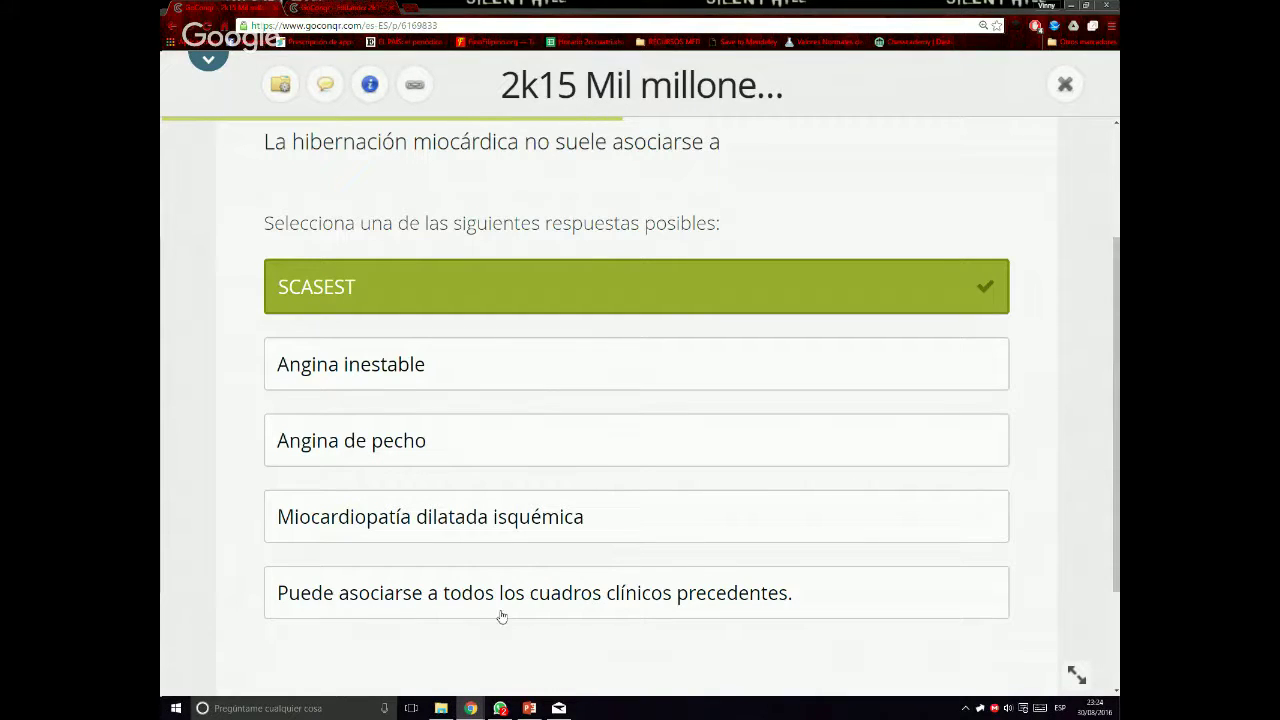
scroll(641, 510, down, 1)
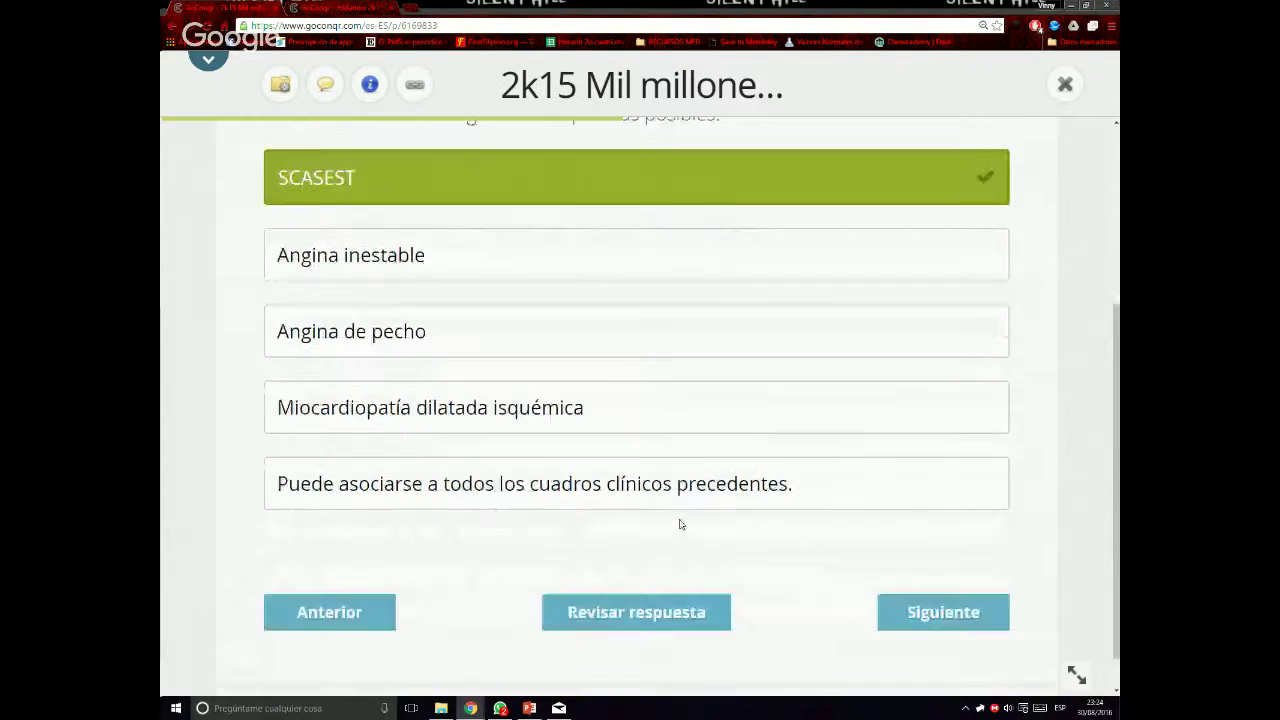
click(904, 601)
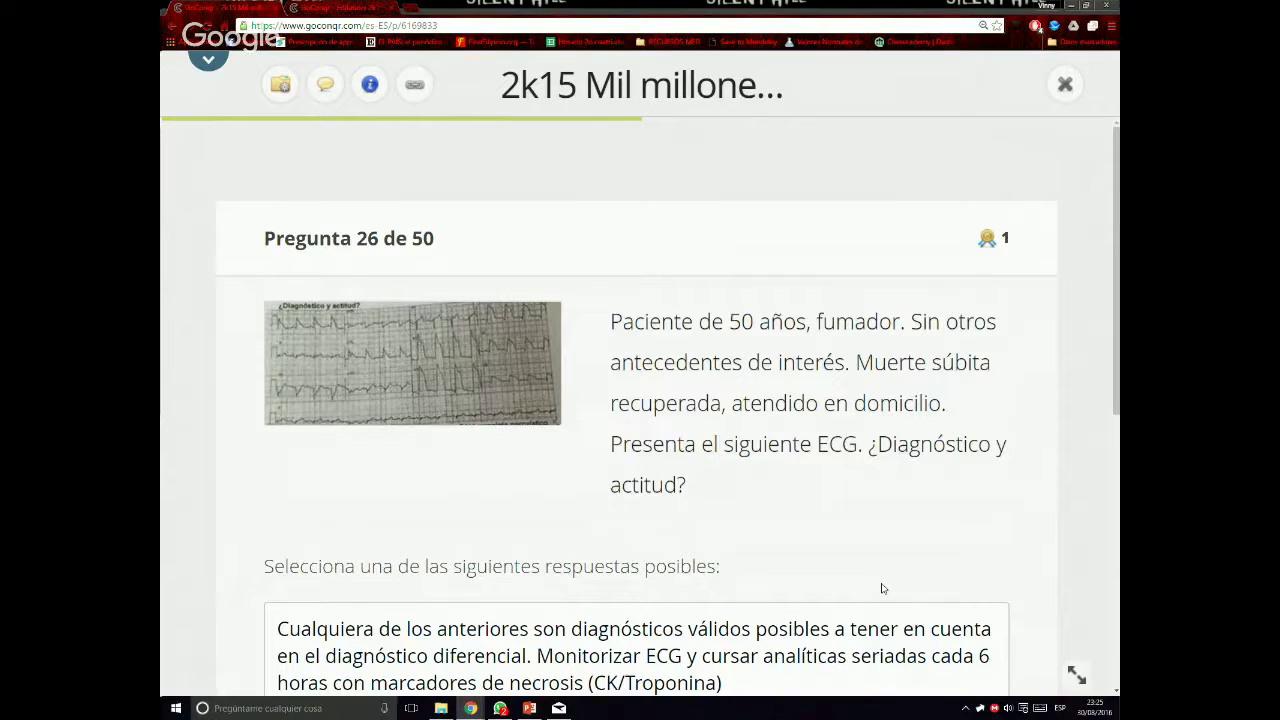
scroll(866, 563, down, 1)
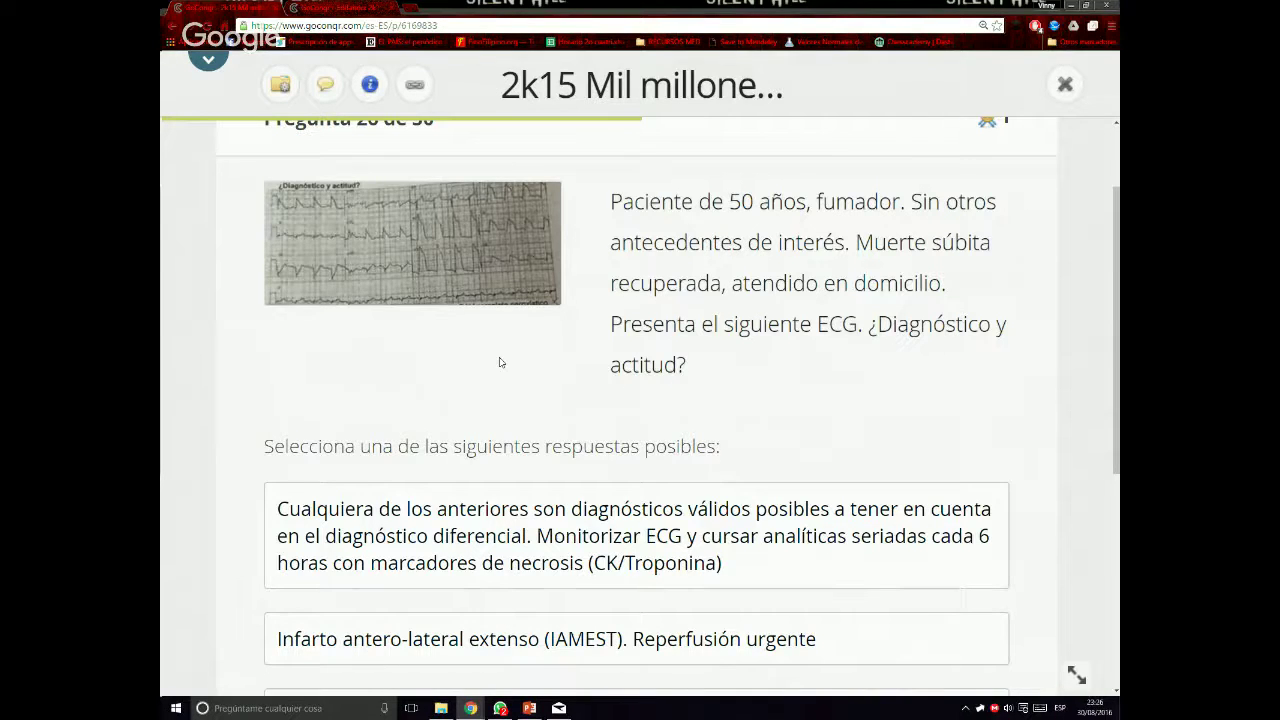
scroll(500, 360, down, 1)
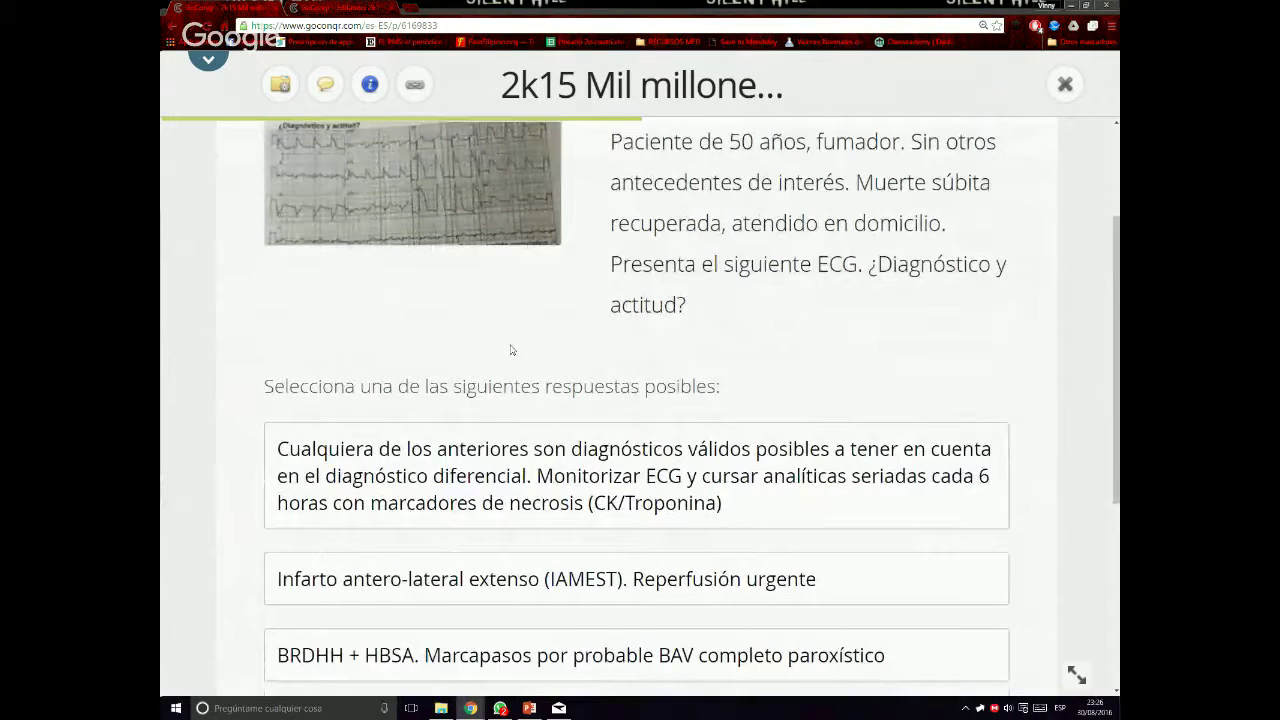
scroll(306, 486, down, 3)
scroll(354, 486, up, 1)
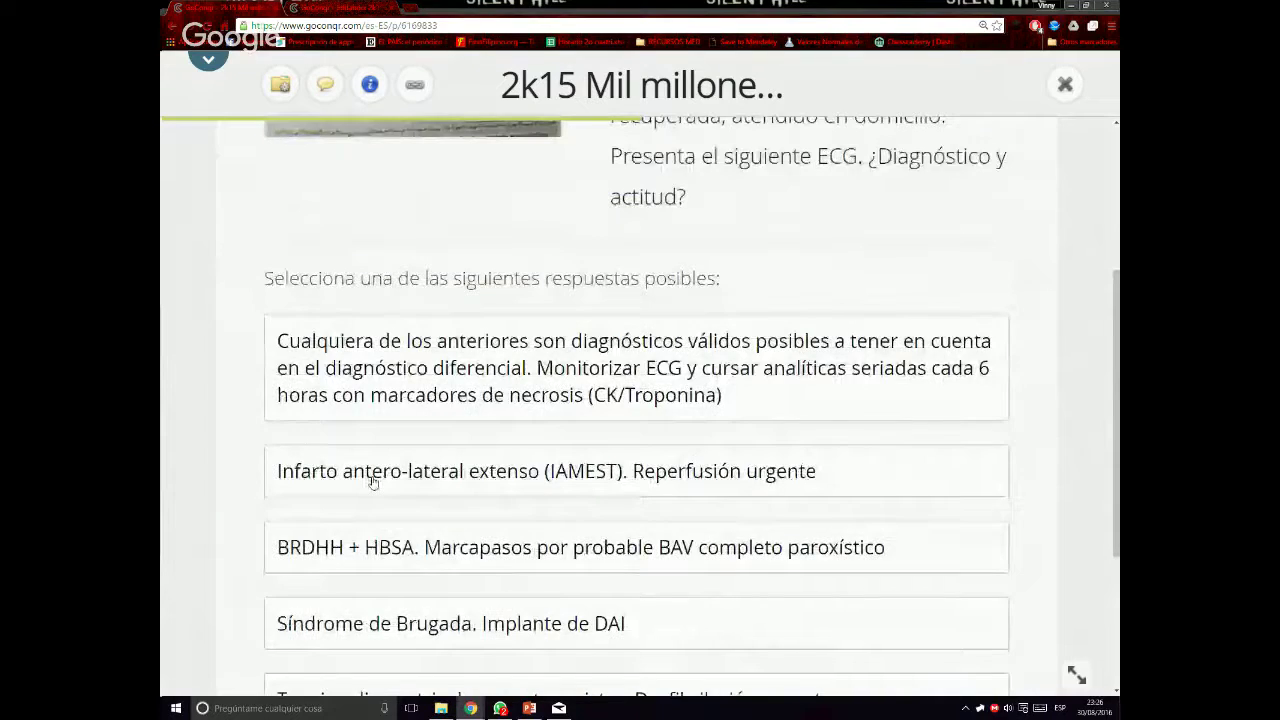
scroll(403, 316, up, 4)
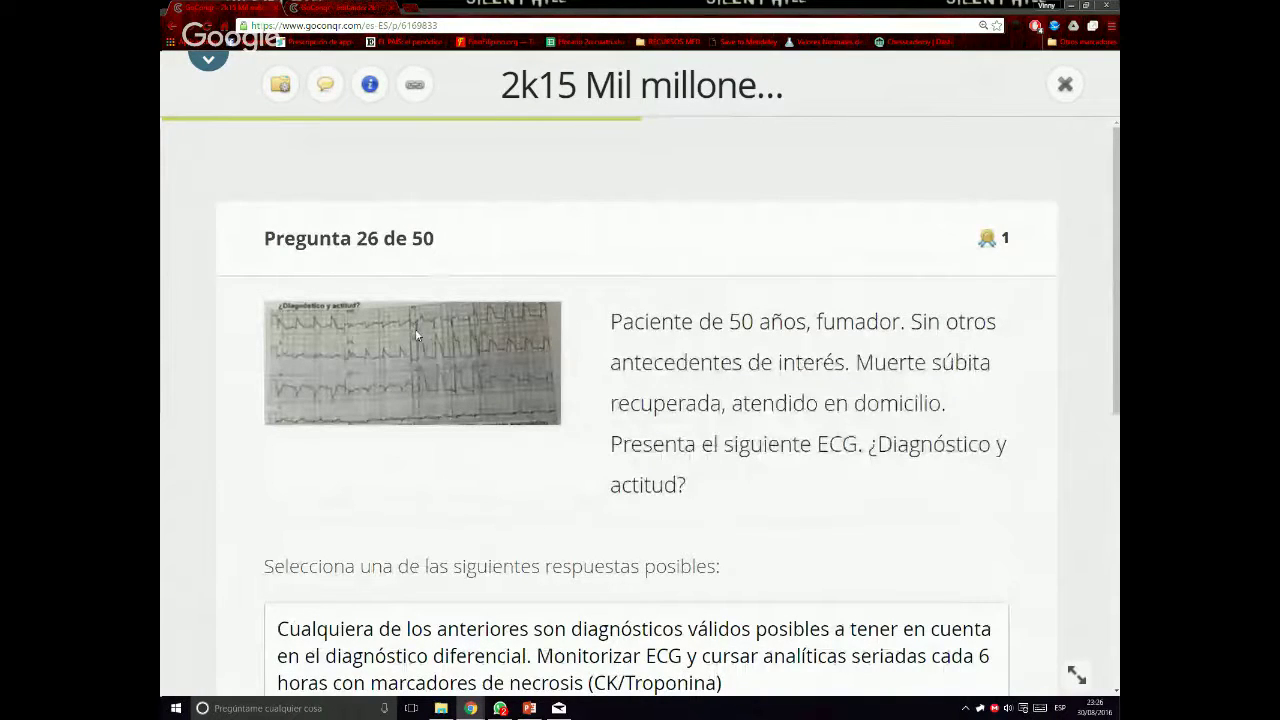
click(417, 331)
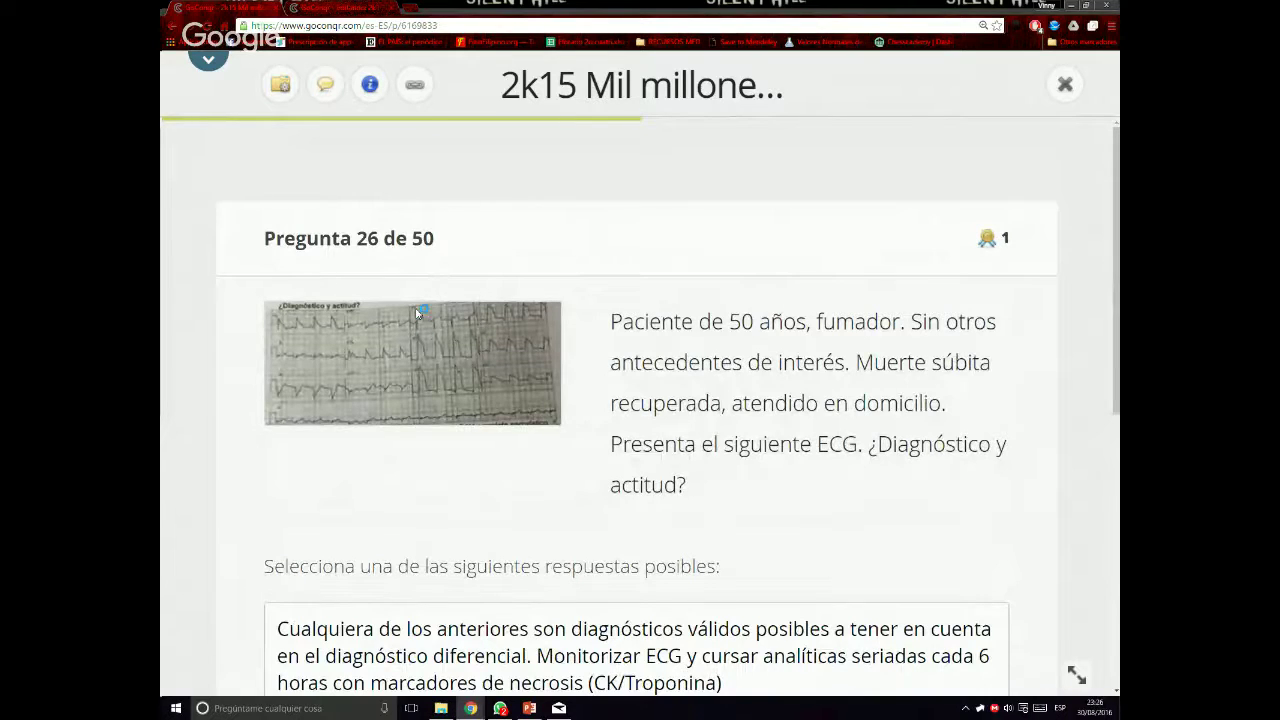
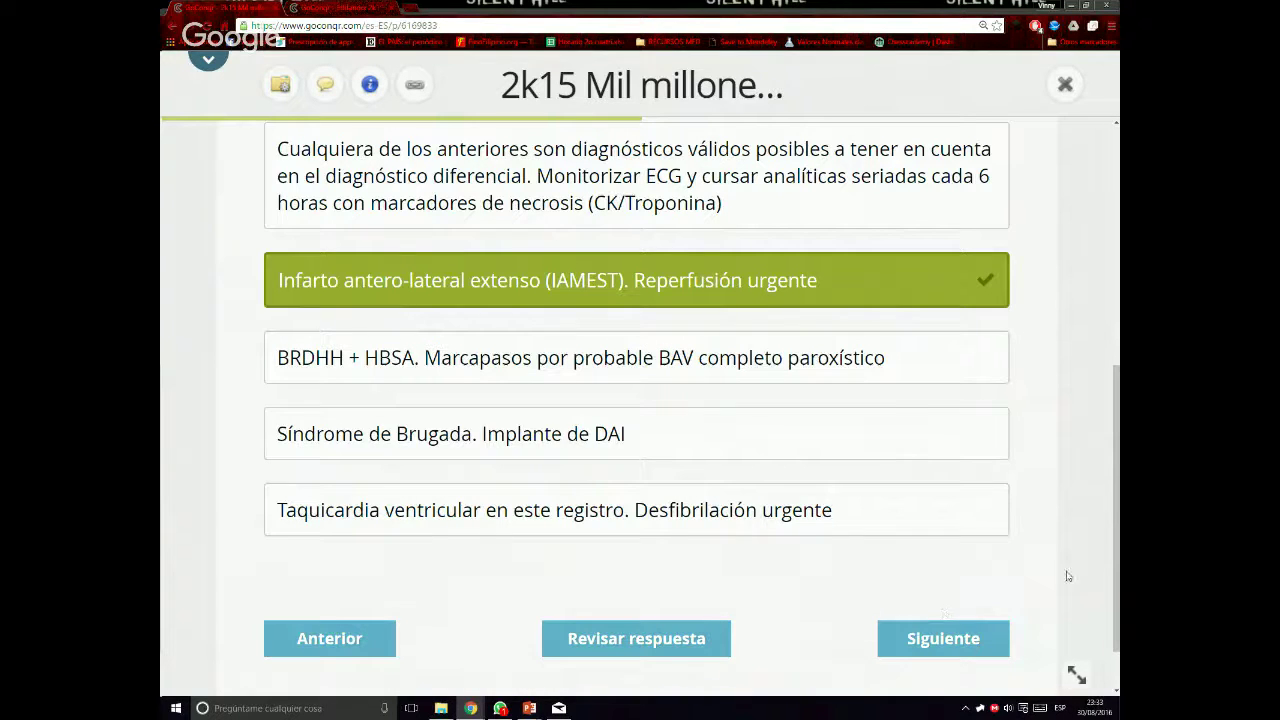
Advance to question 27 on major criteria for heart failure, answer "Disnea de Esfuerzo" and check the answer
scroll(790, 570, up, 1)
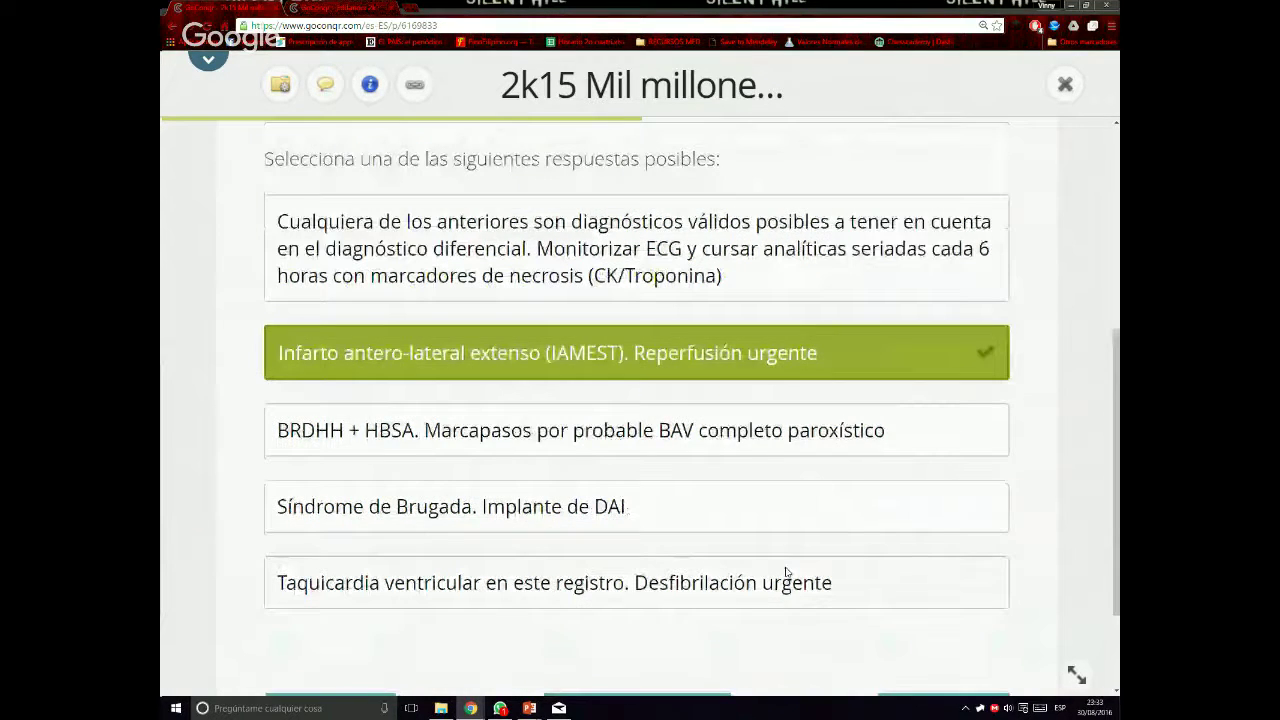
scroll(786, 572, up, 4)
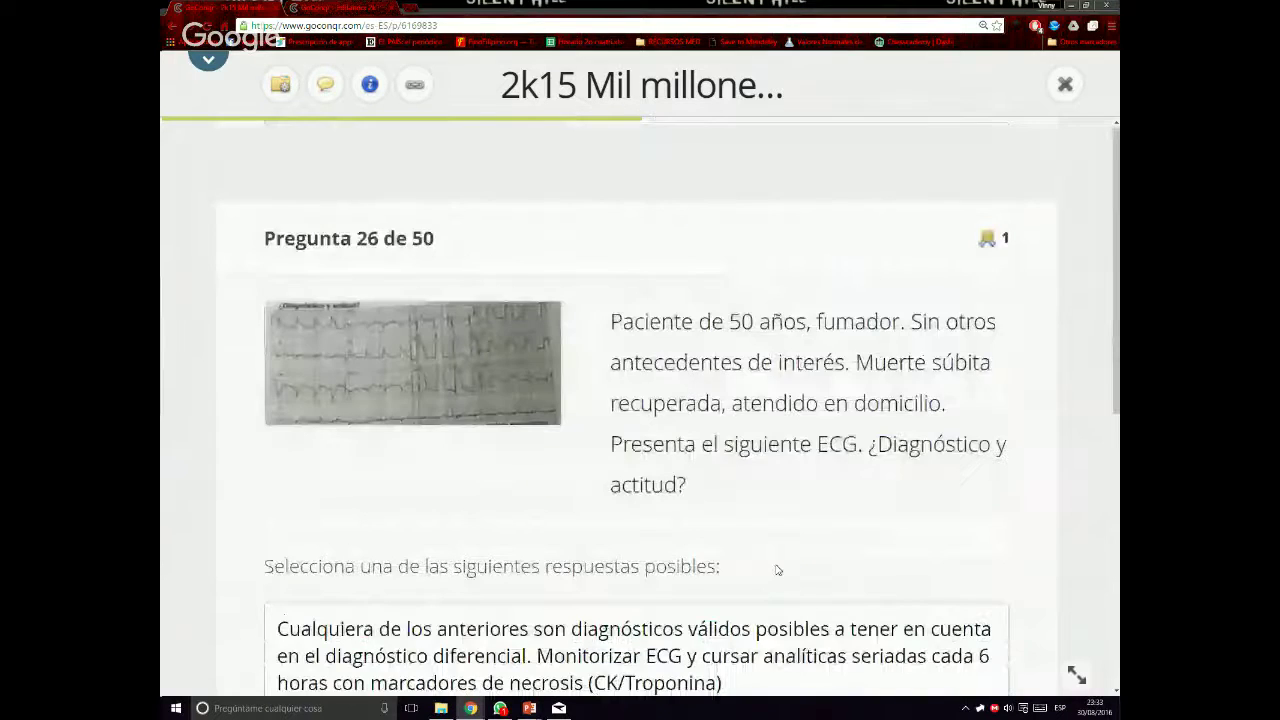
scroll(778, 570, down, 5)
click(977, 580)
scroll(978, 581, up, 2)
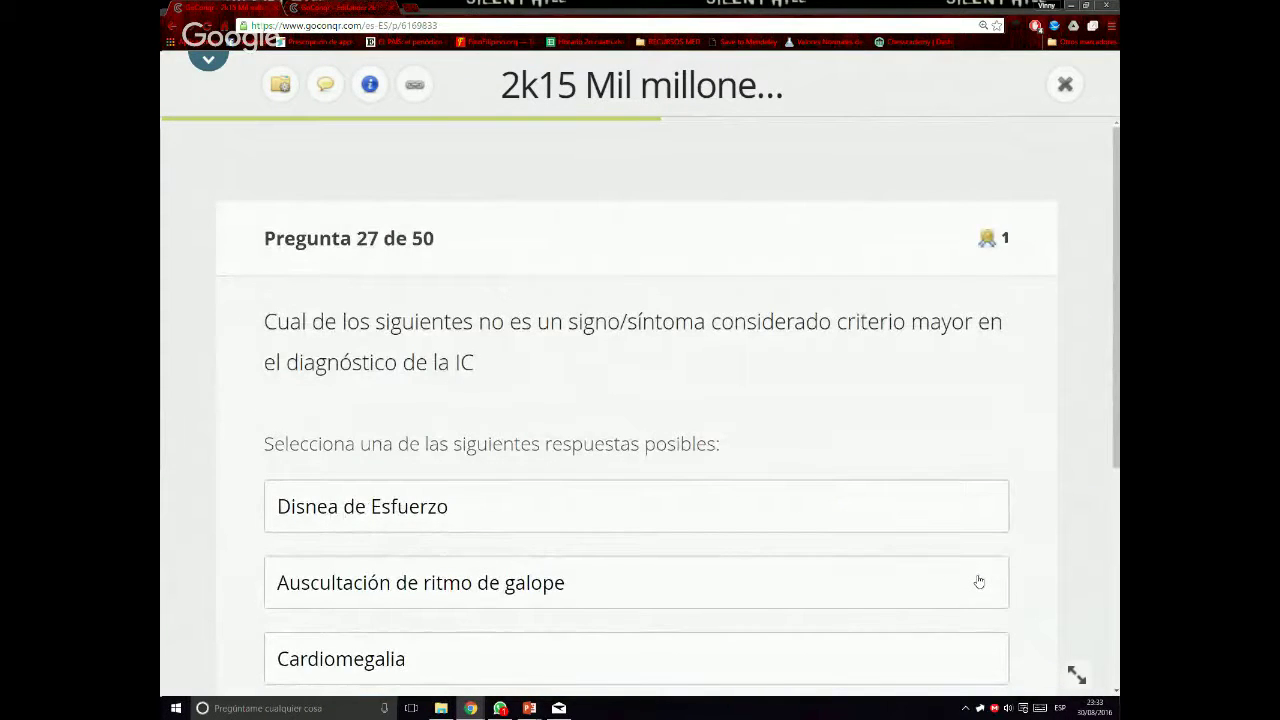
scroll(846, 516, down, 1)
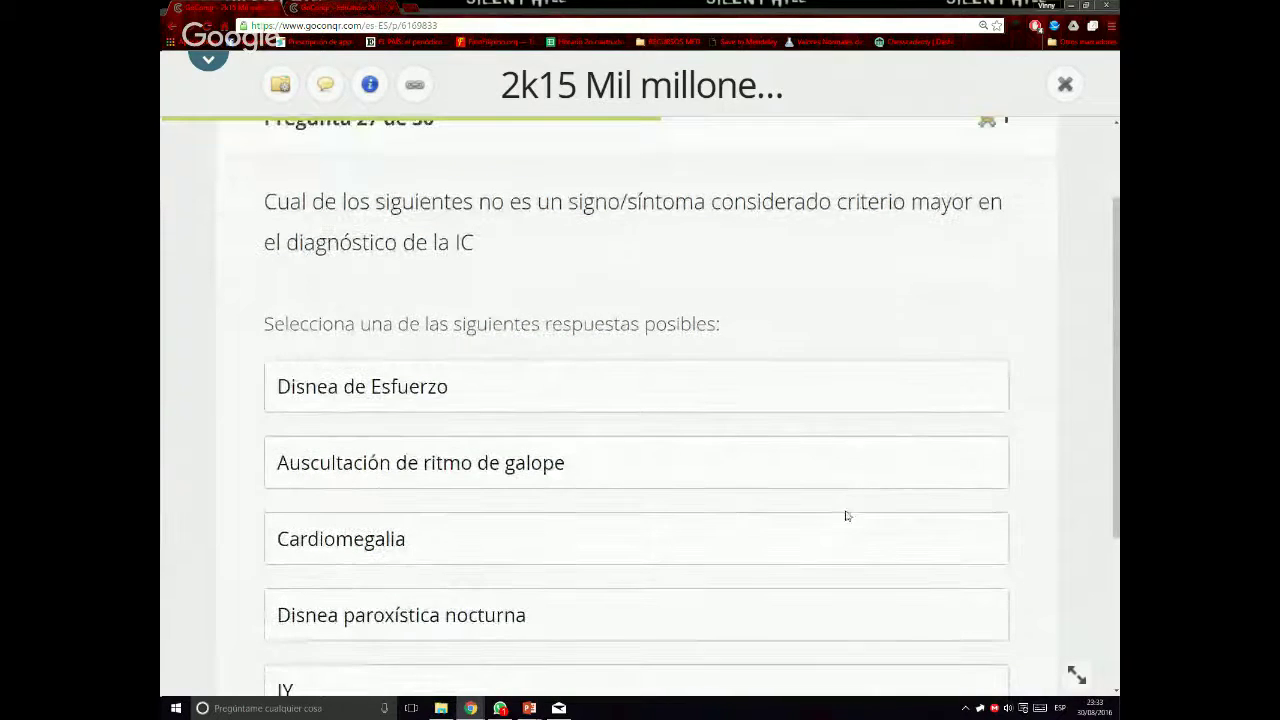
click(474, 375)
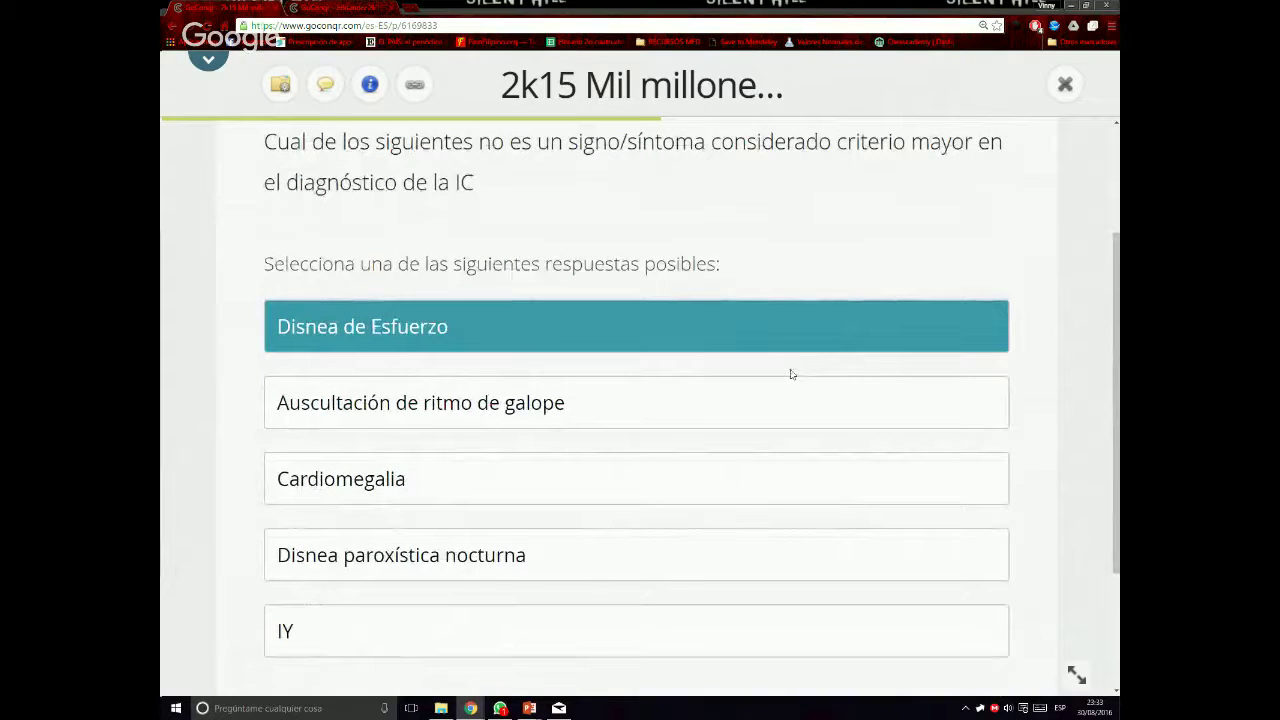
scroll(790, 374, down, 1)
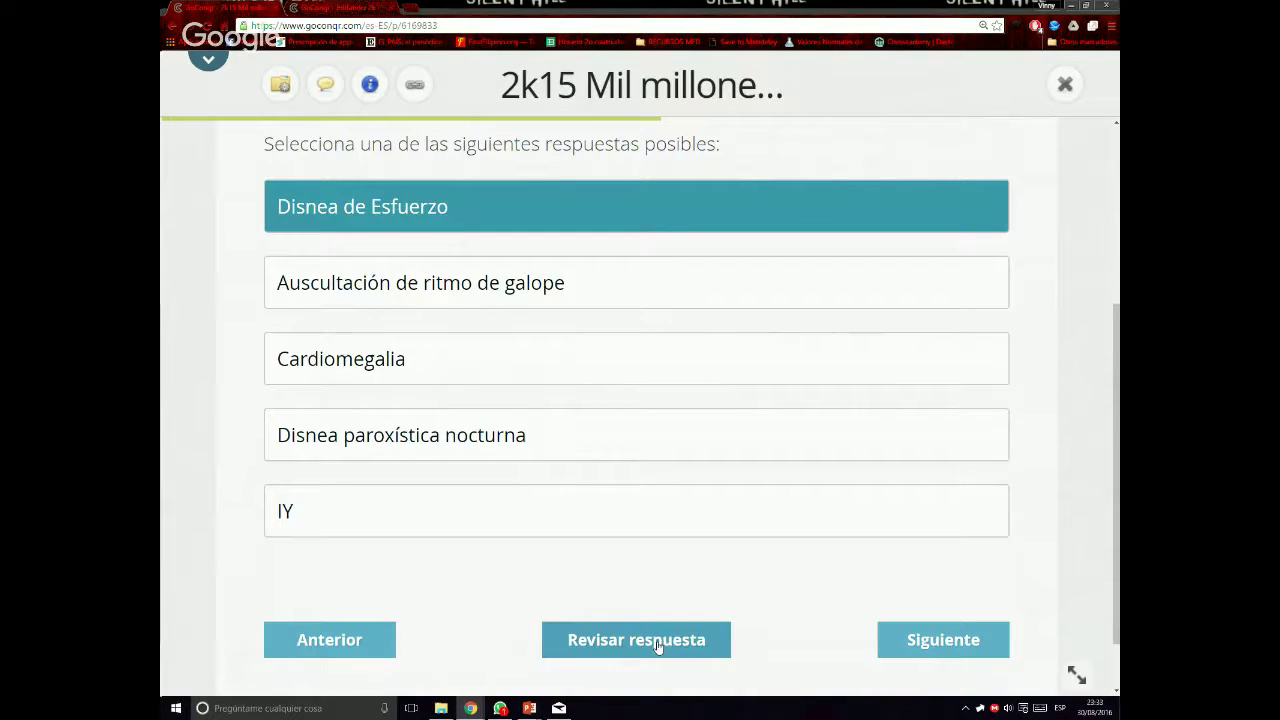
click(600, 655)
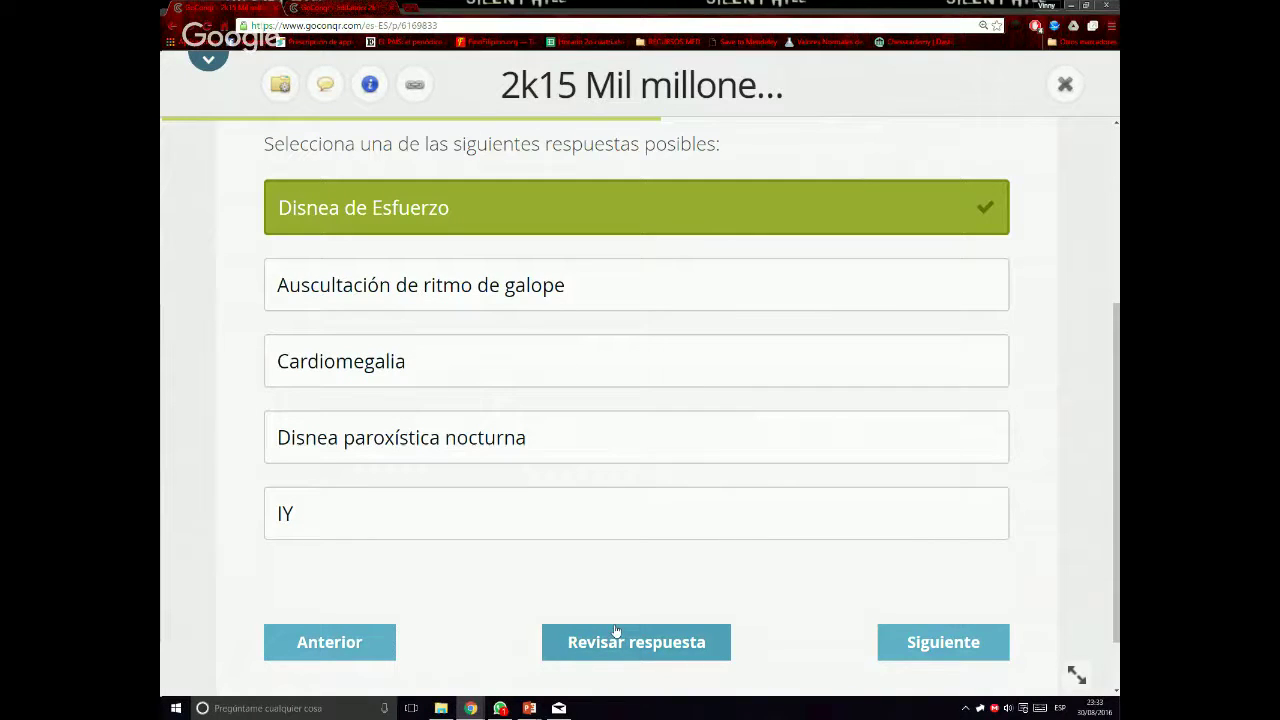
Review question 27's options, then advance to question 28 on right coronary artery obstruction and read its possible answers
scroll(655, 590, up, 1)
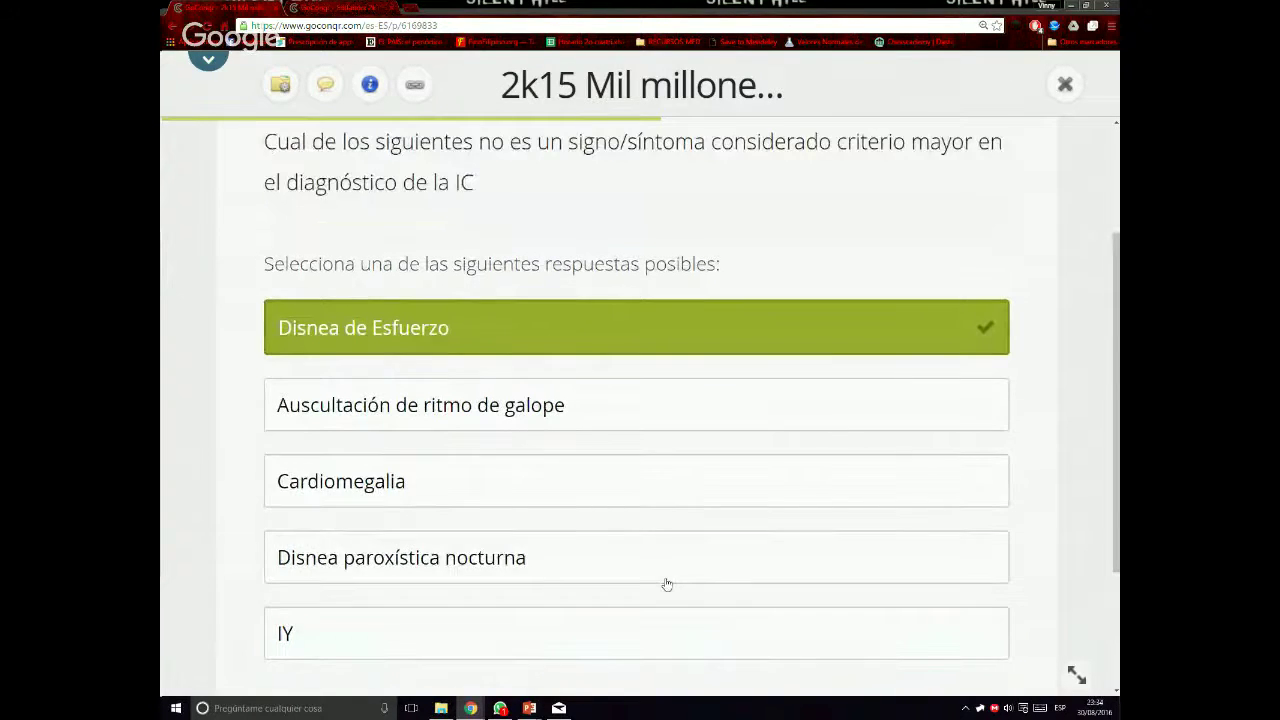
scroll(667, 584, down, 3)
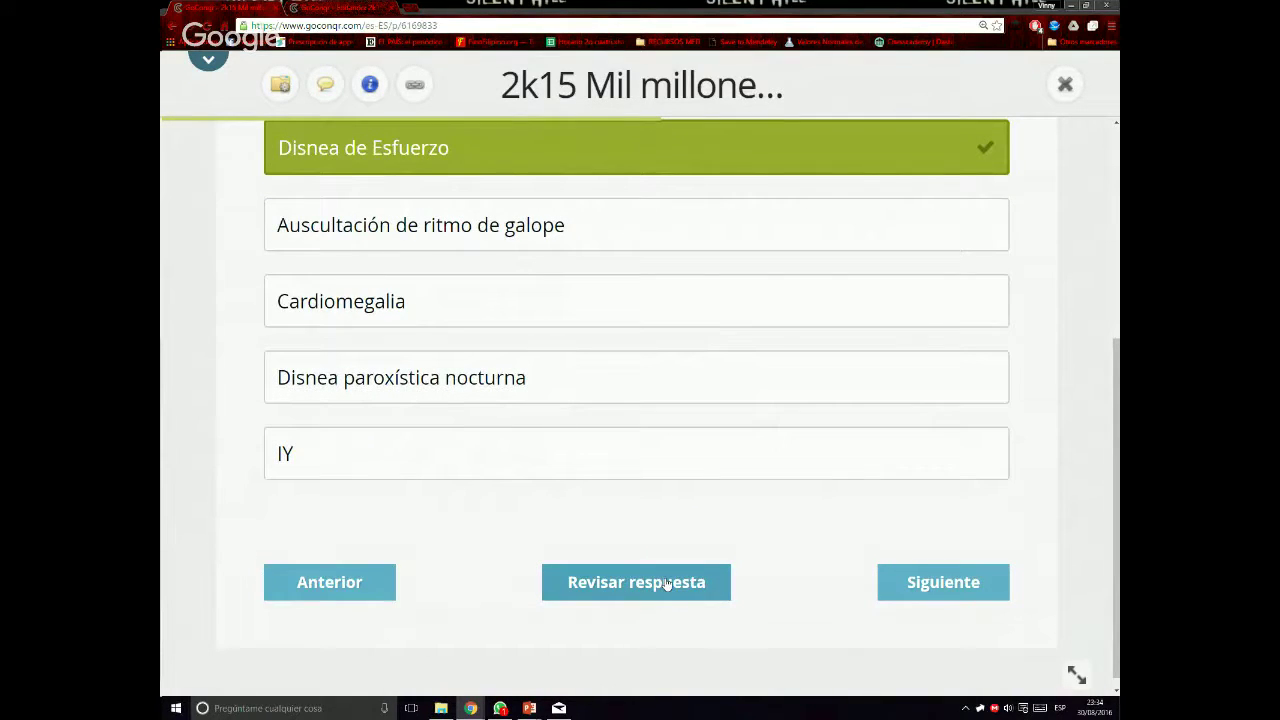
scroll(666, 560, up, 2)
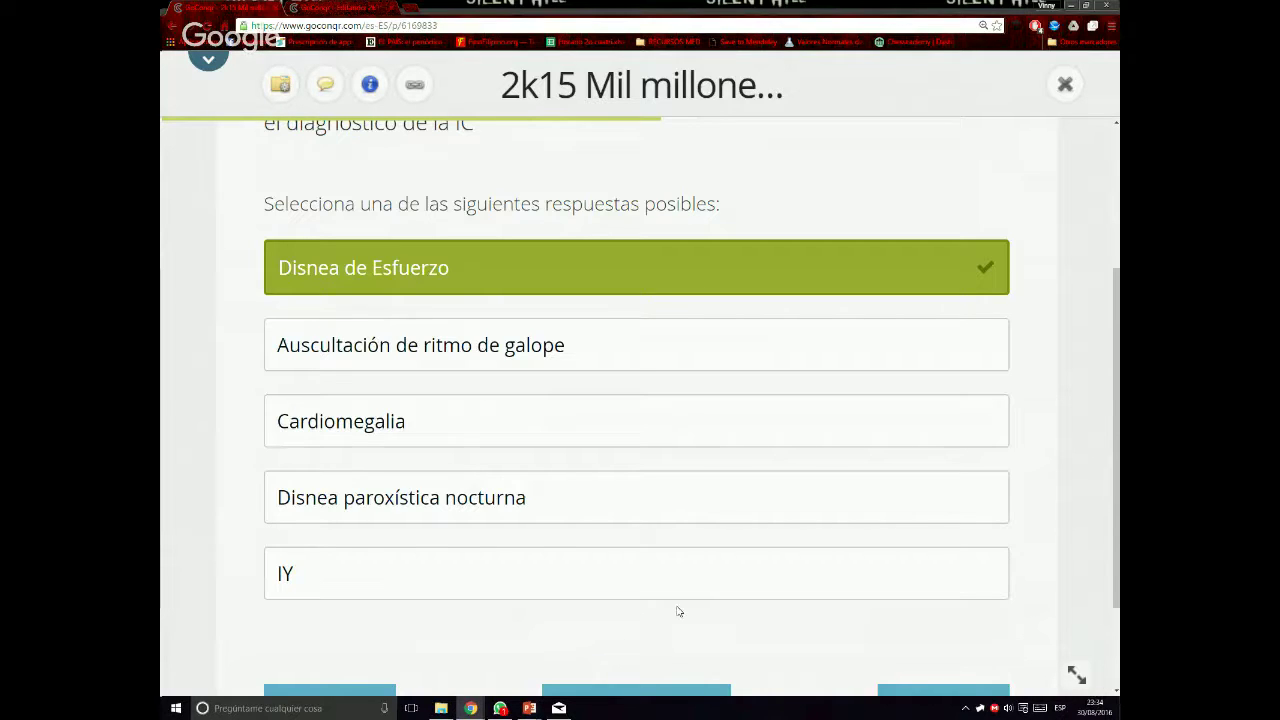
scroll(676, 613, down, 1)
scroll(680, 614, down, 1)
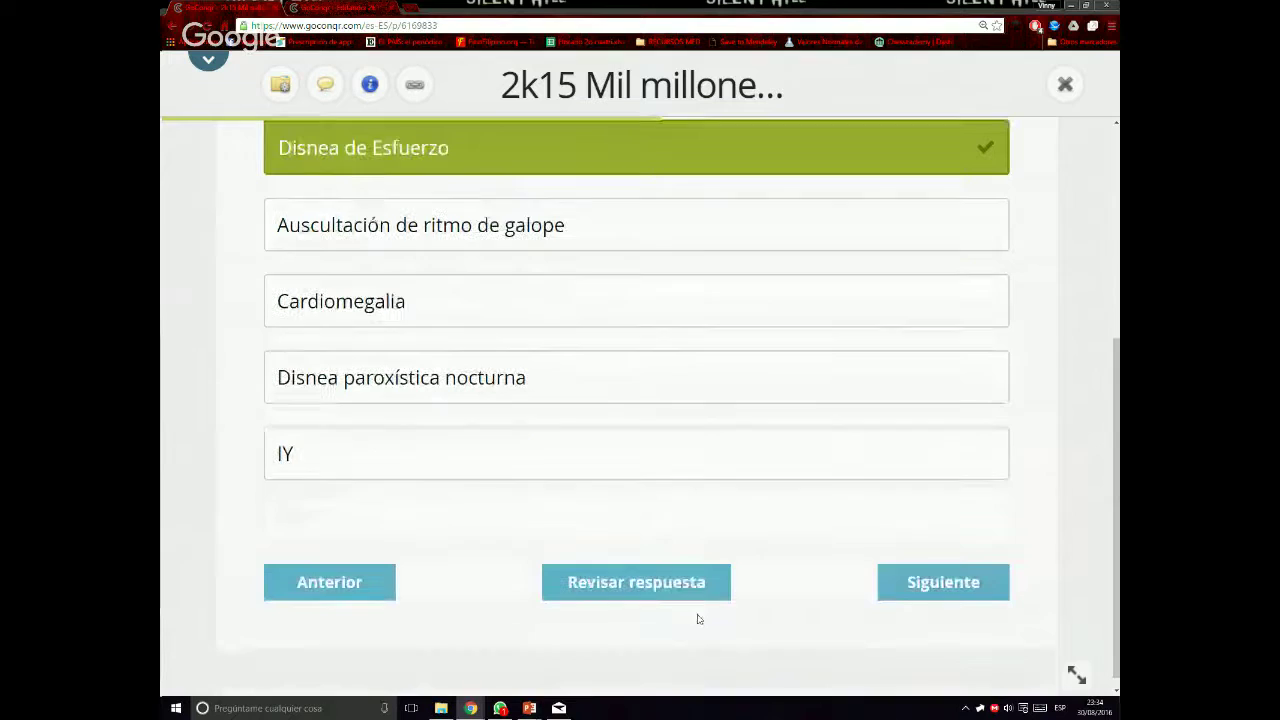
click(891, 594)
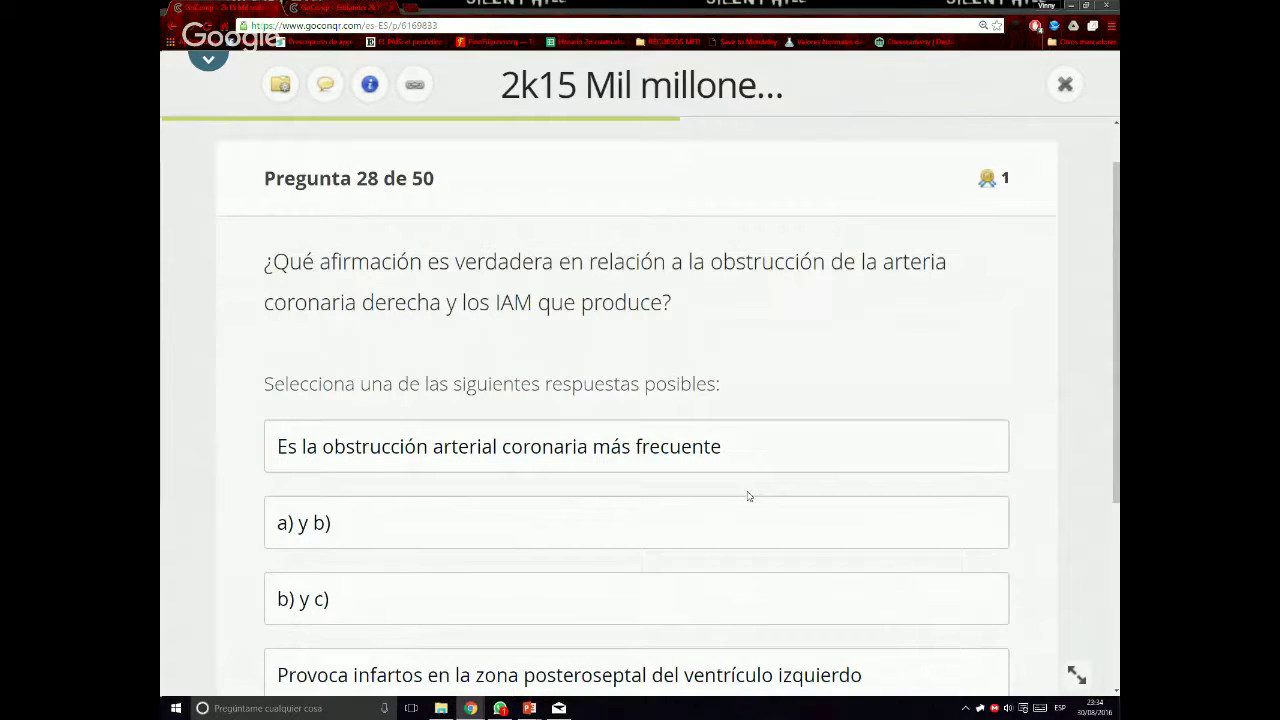
scroll(748, 496, down, 1)
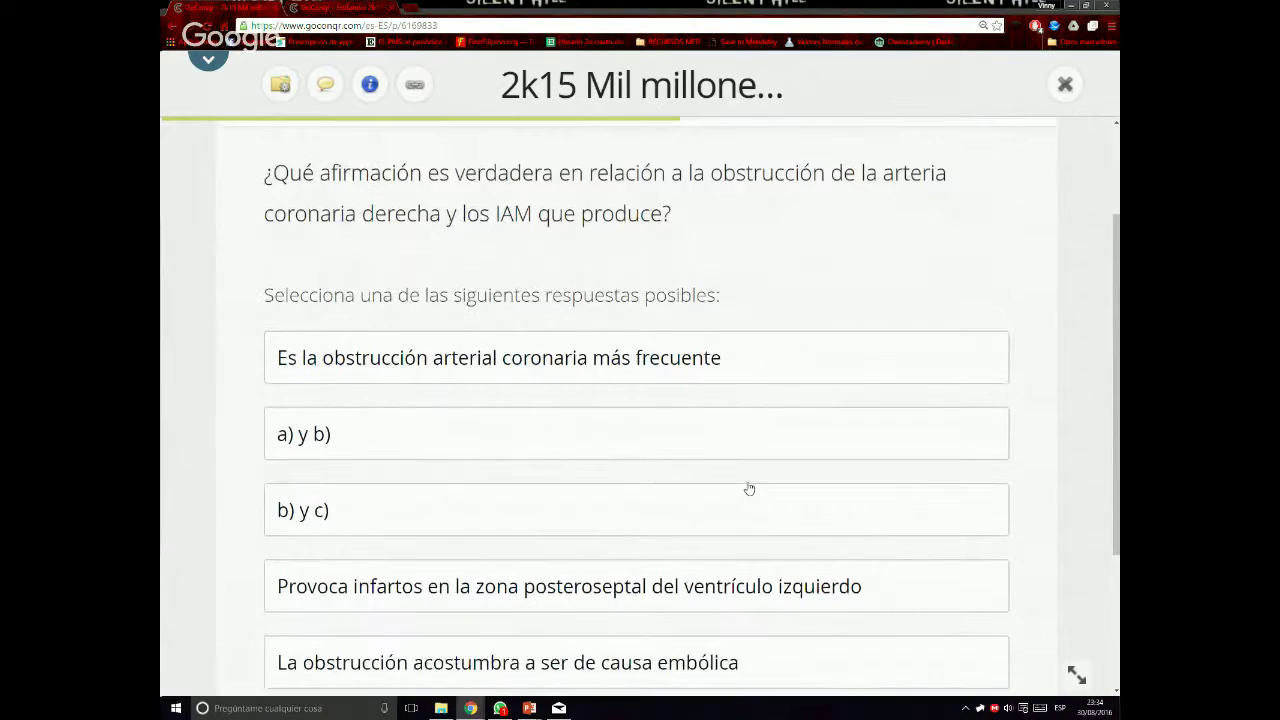
scroll(750, 489, down, 2)
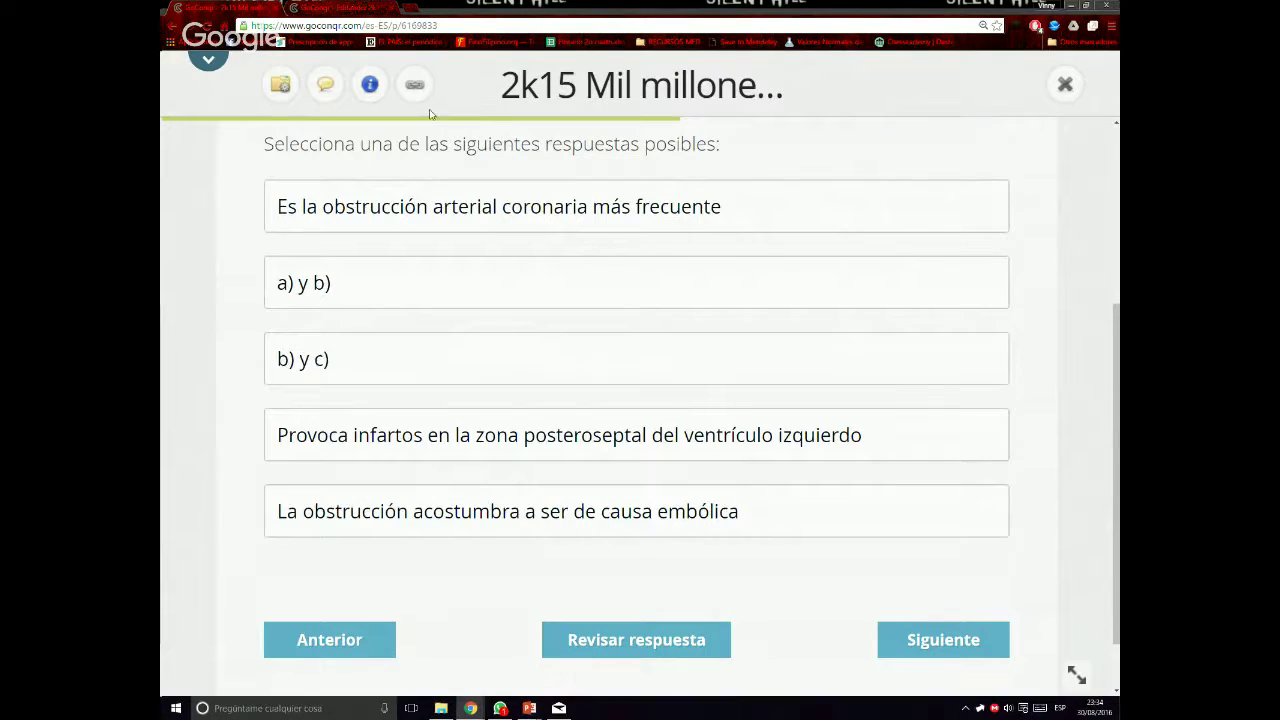
Switch to the quiz editor, go to question 28 and examine its answer options in their original order
click(346, 7)
click(1068, 192)
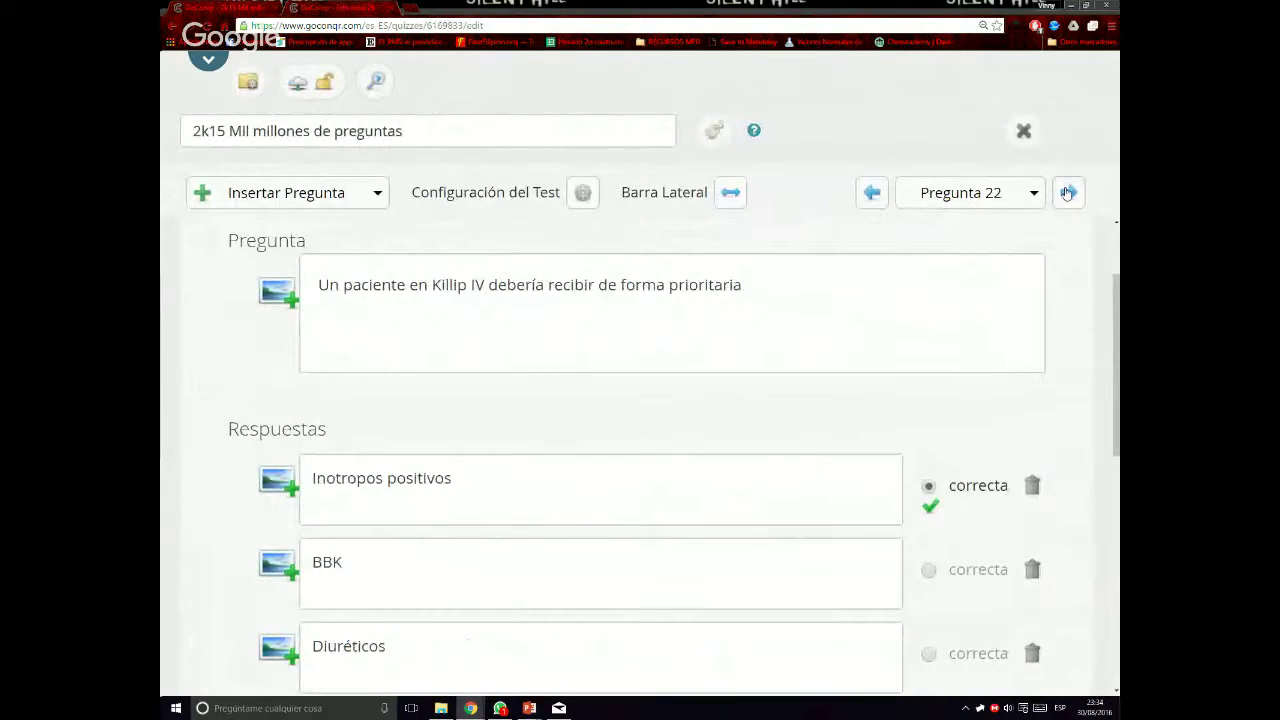
click(1068, 192)
click(1068, 192)
click(1068, 192)
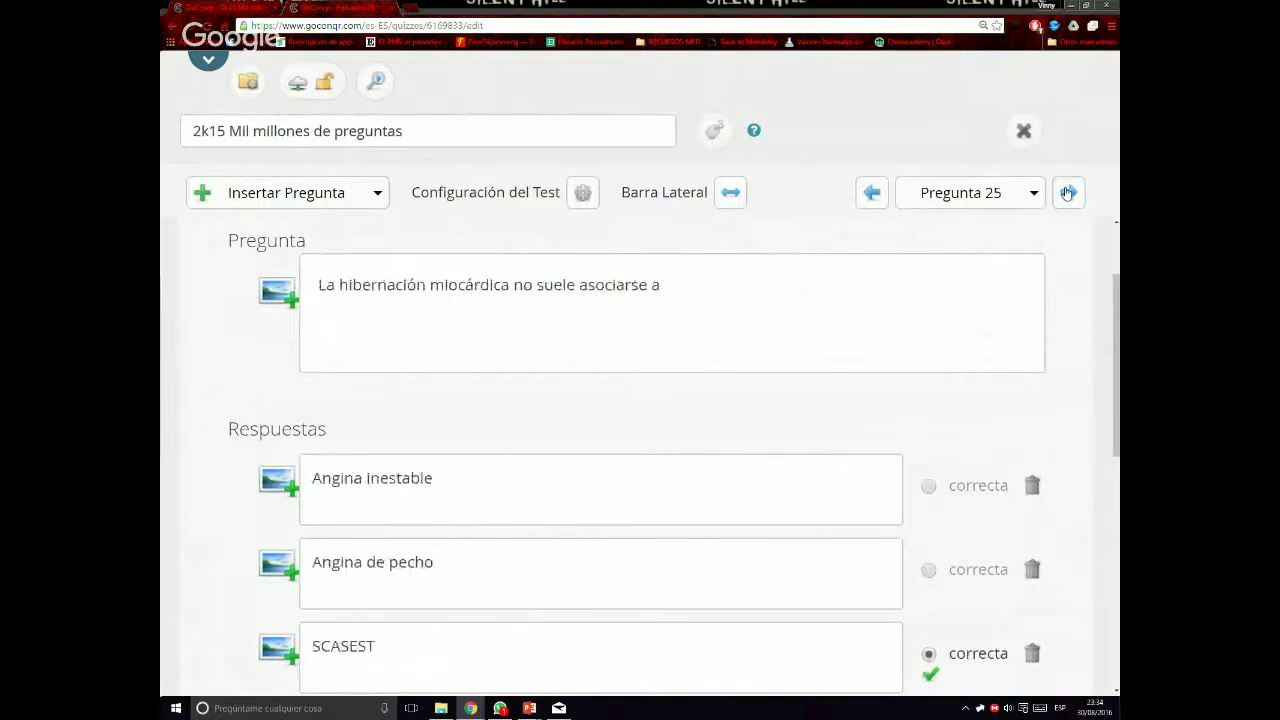
click(1068, 192)
click(1068, 192)
click(1068, 192)
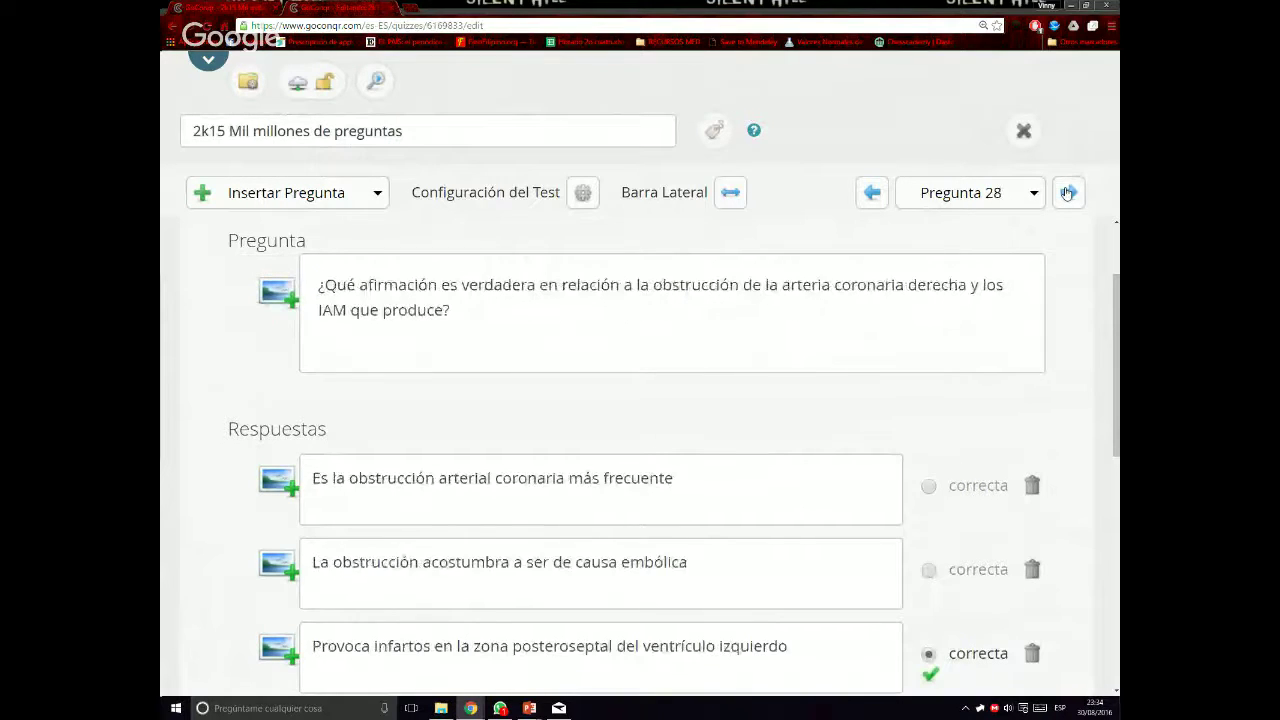
scroll(600, 450, down, 2)
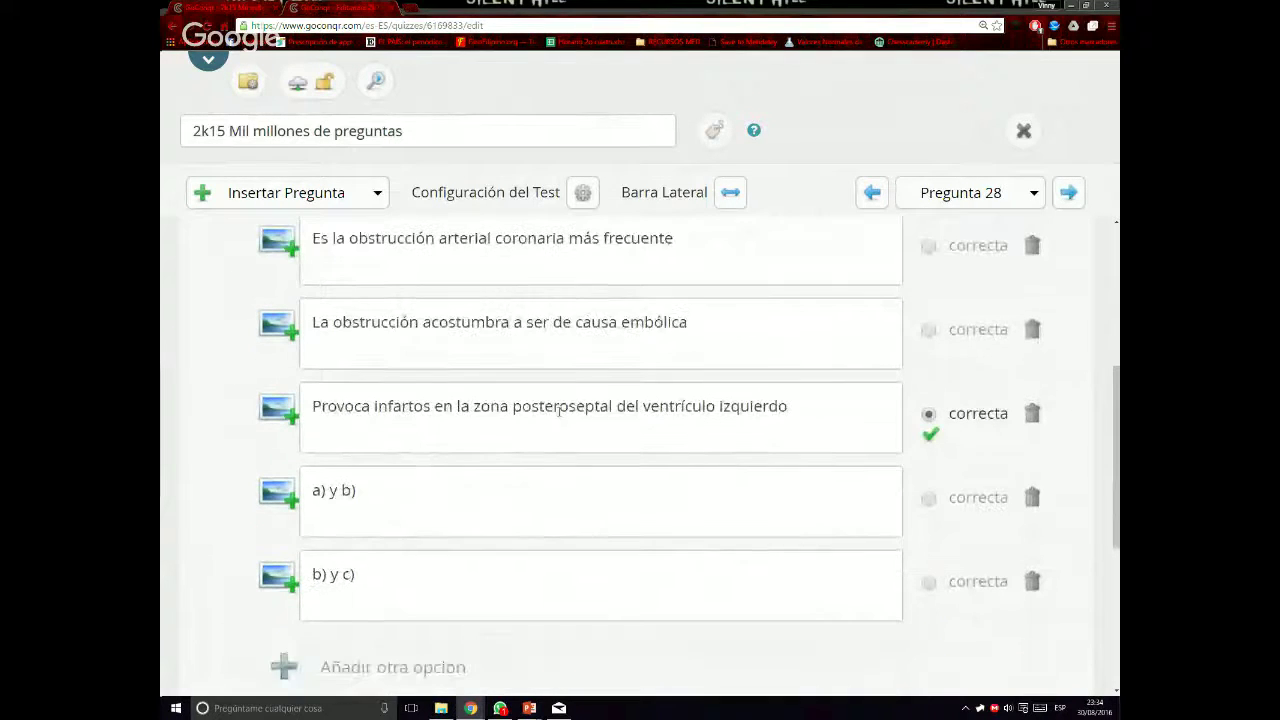
Review question 28's option on posteroseptal left ventricular infarctions by highlighting its text, and reread the question and answers
drag(406, 406, 686, 406)
click(684, 406)
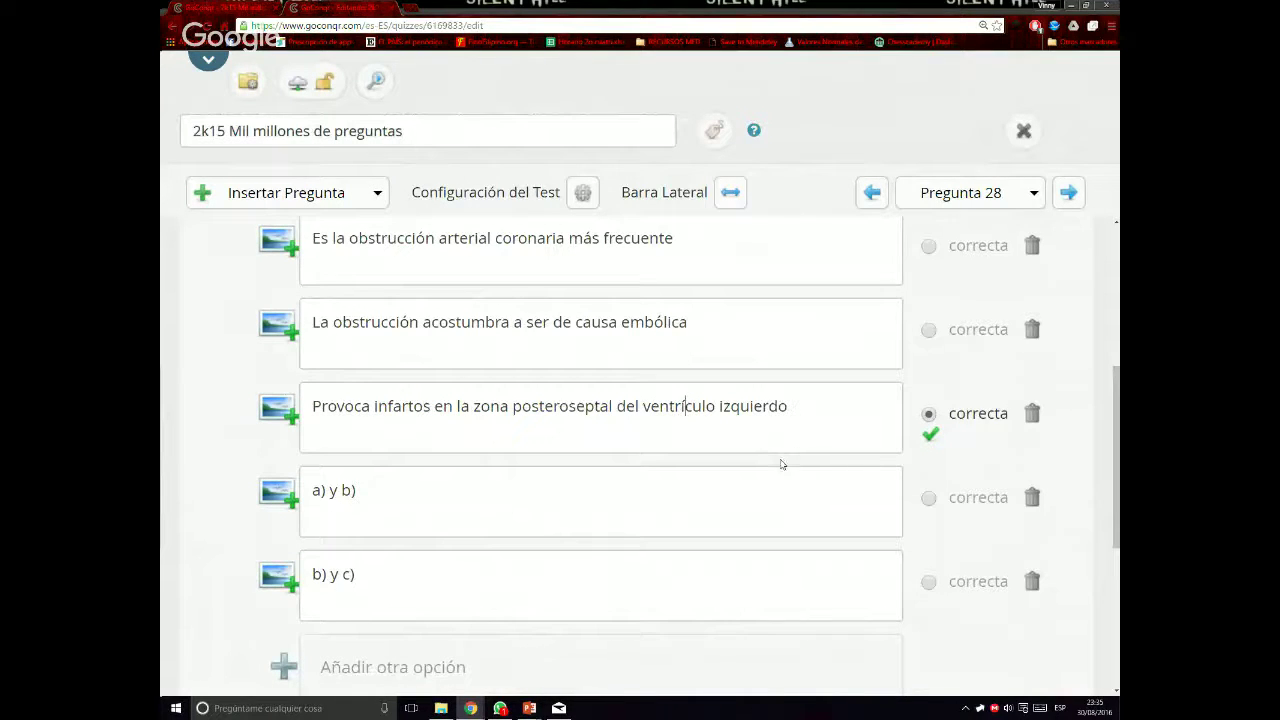
scroll(775, 470, up, 1)
scroll(767, 478, up, 3)
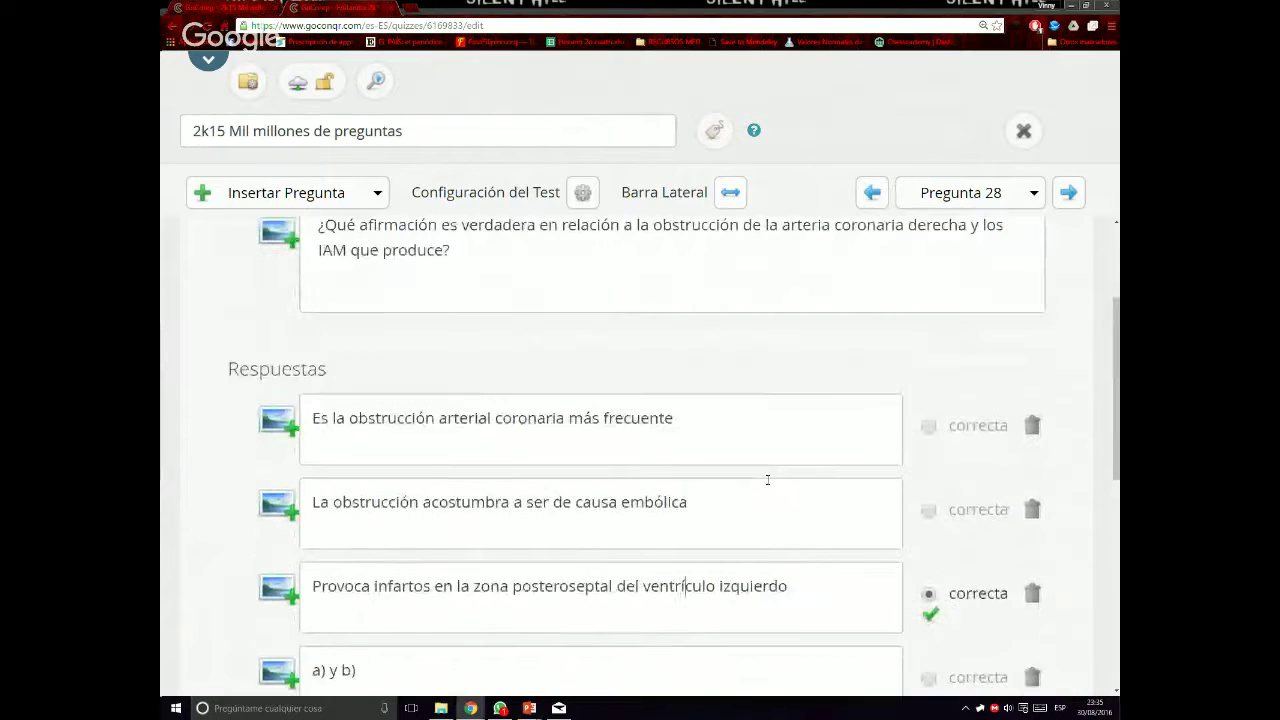
scroll(660, 498, down, 1)
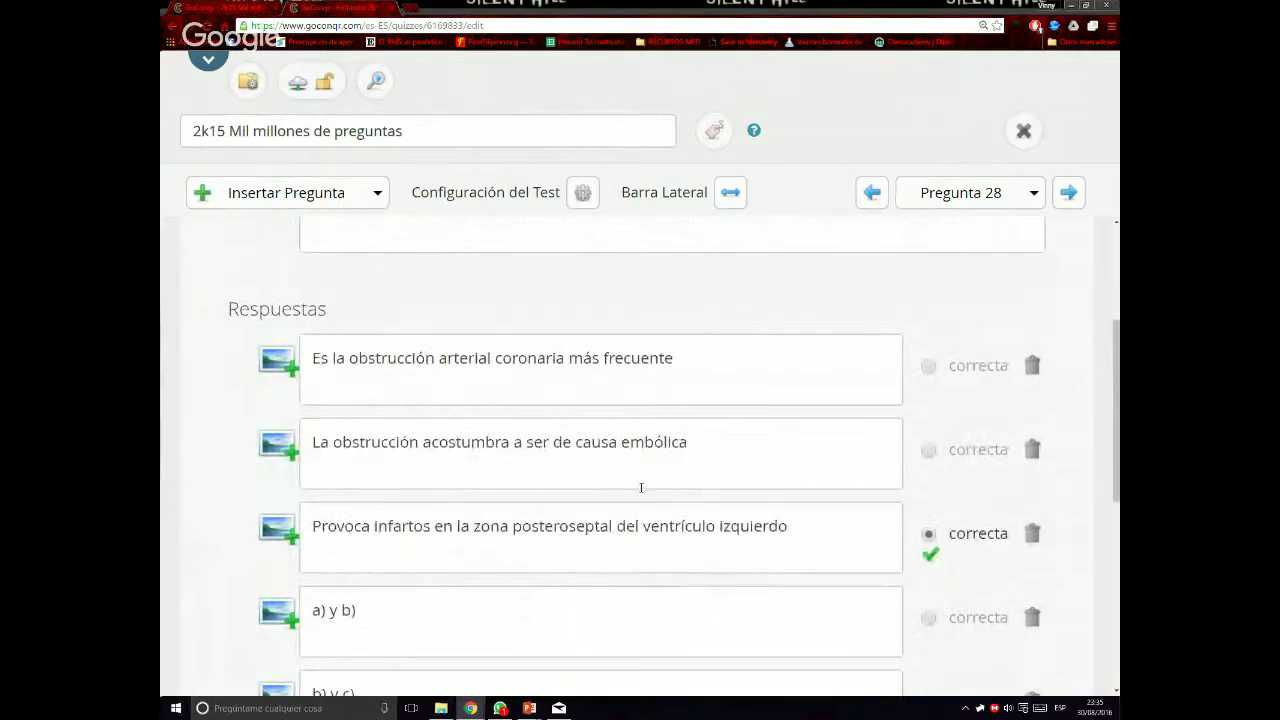
Highlight "causa embólica" in the option "La obstrucción acostumbra a ser de causa embólica" and examine it against the other options
drag(683, 446, 310, 442)
click(757, 434)
drag(688, 444, 577, 442)
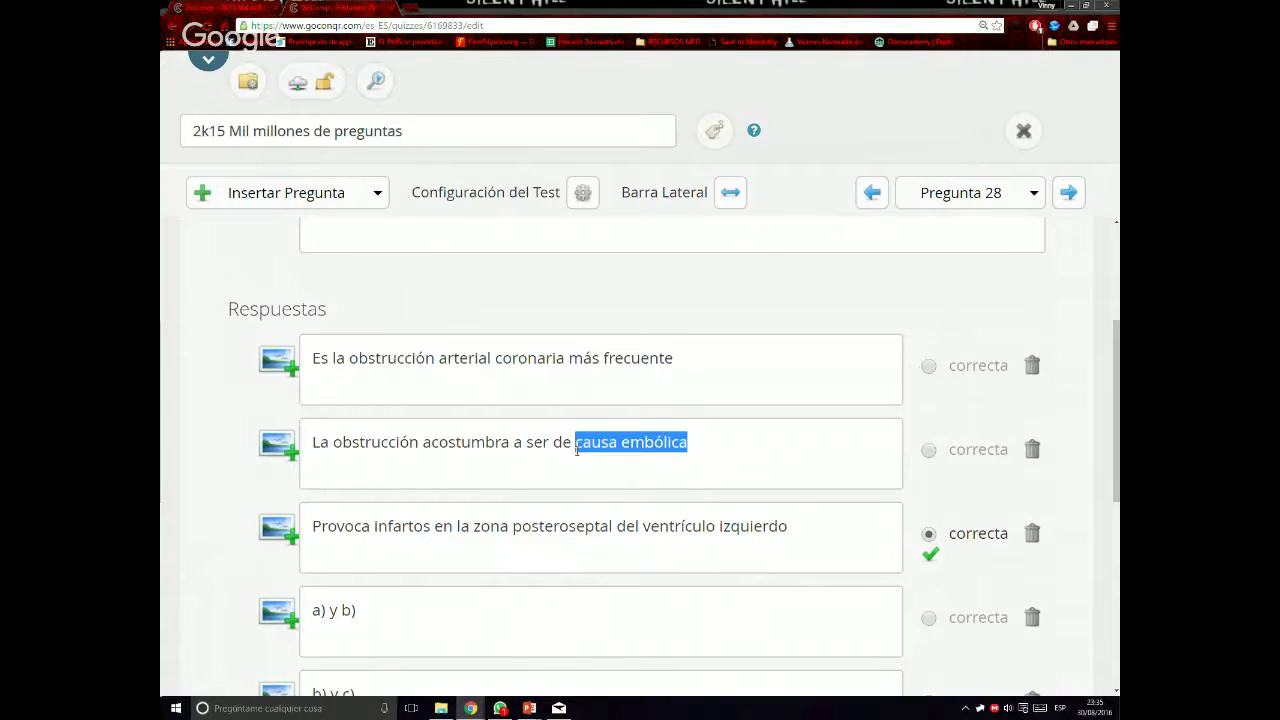
double_click(656, 441)
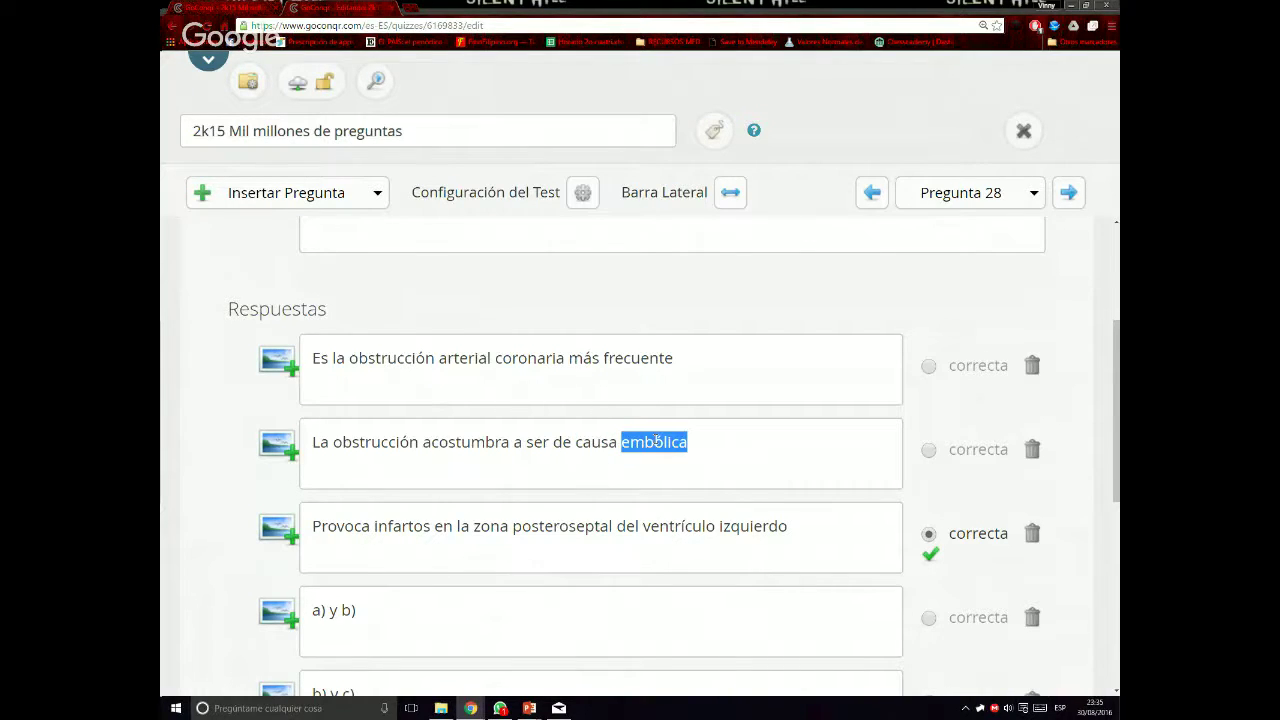
key(Left)
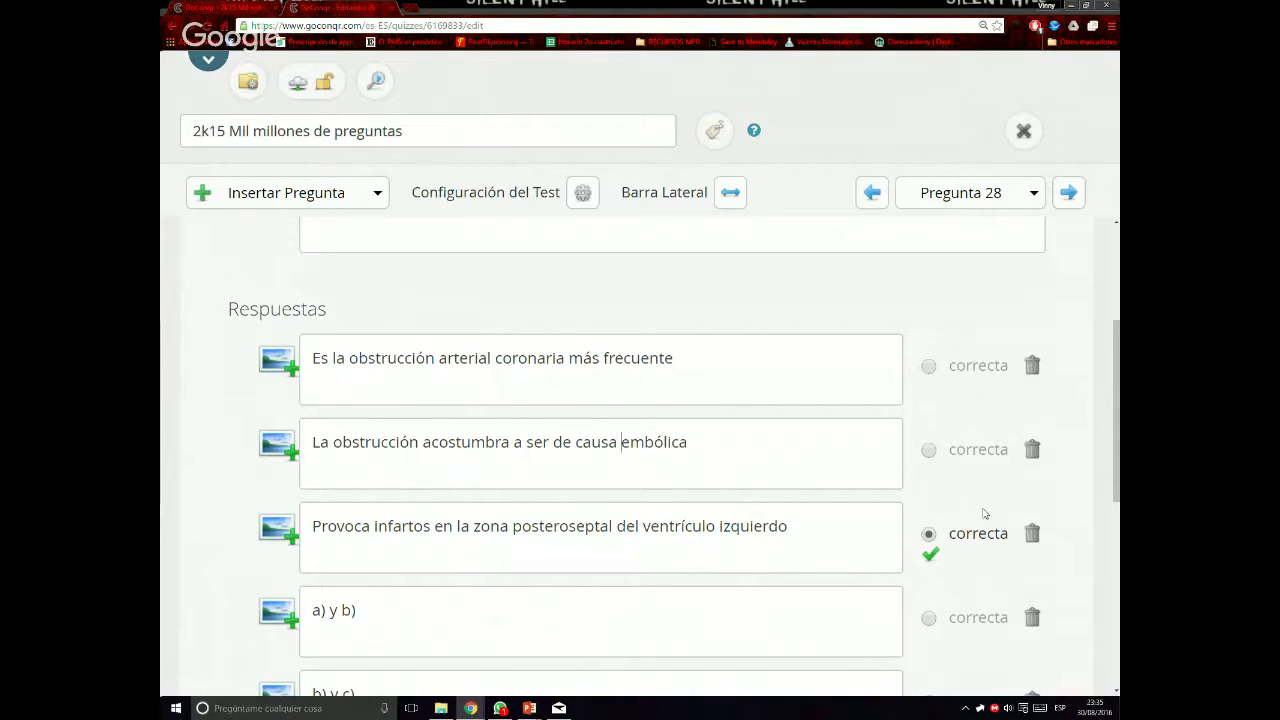
scroll(983, 513, down, 1)
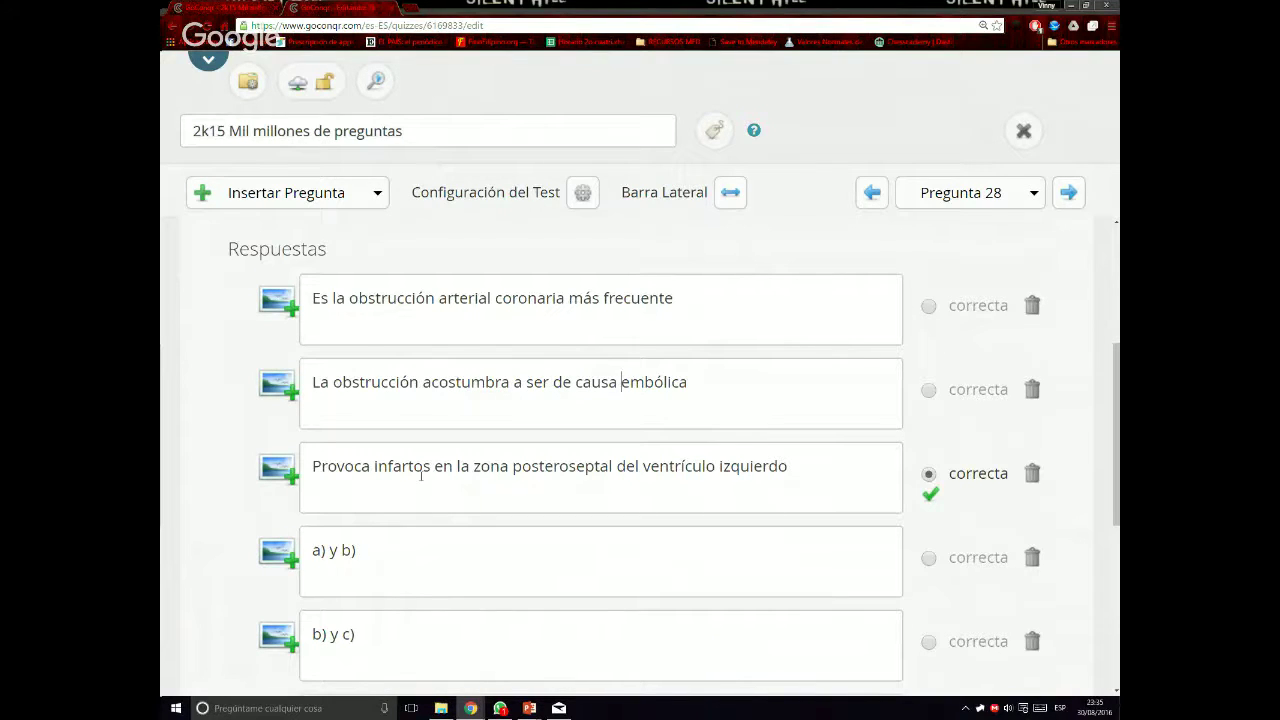
click(753, 385)
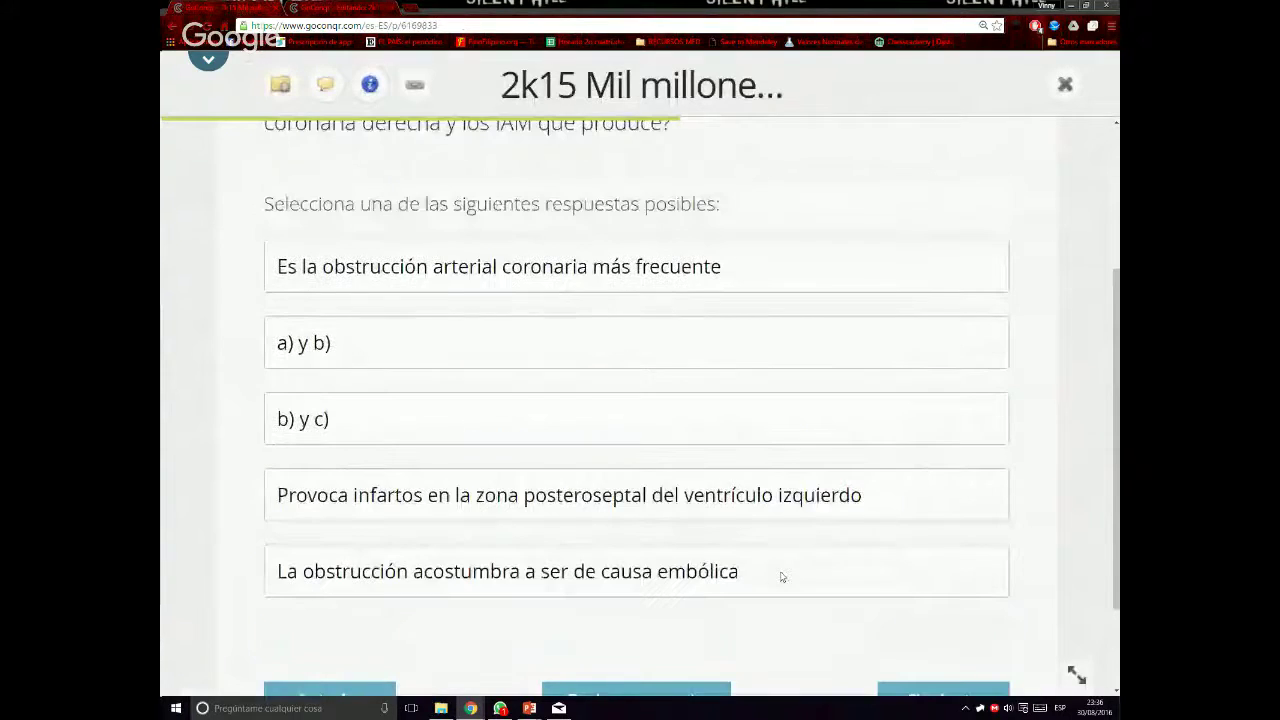
In the running quiz, answer question 28 with "Provoca infartos en la zona posteroseptal del ventrículo izquierdo" and check the answer
click(690, 508)
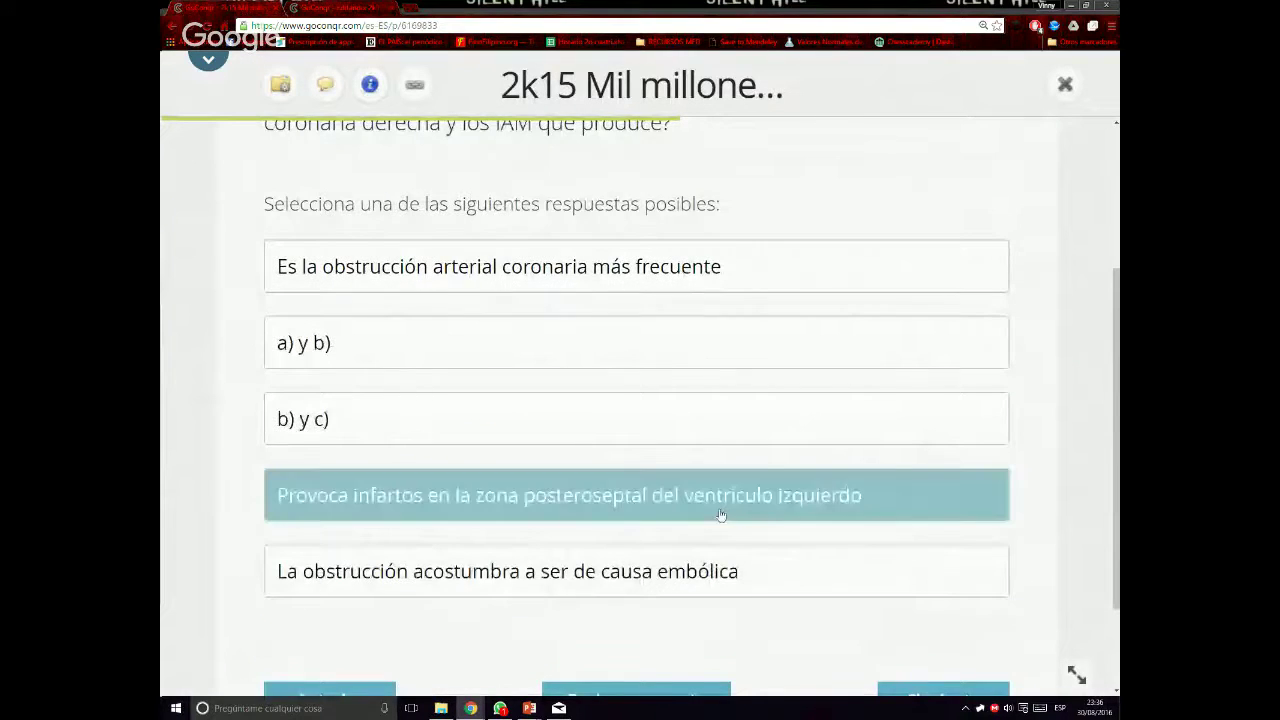
scroll(715, 560, down, 1)
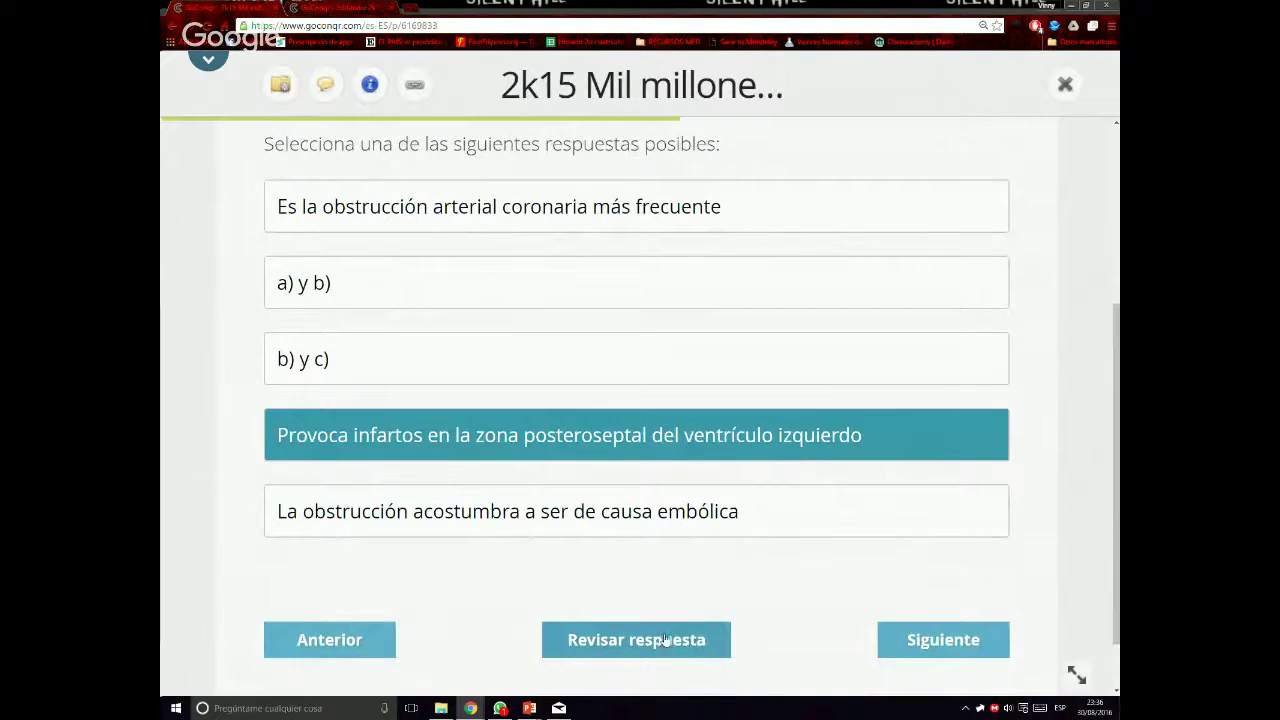
click(632, 650)
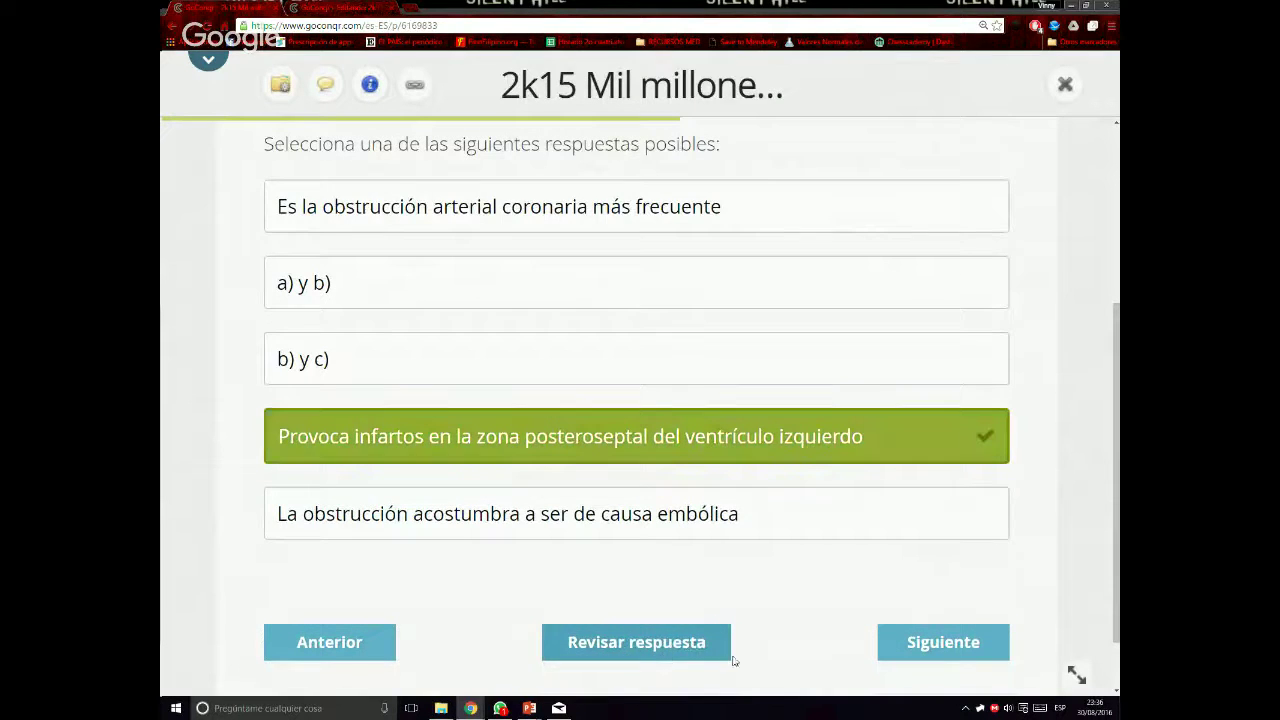
Switch to the quiz editor, view the general test configuration and close it
click(355, 7)
click(585, 192)
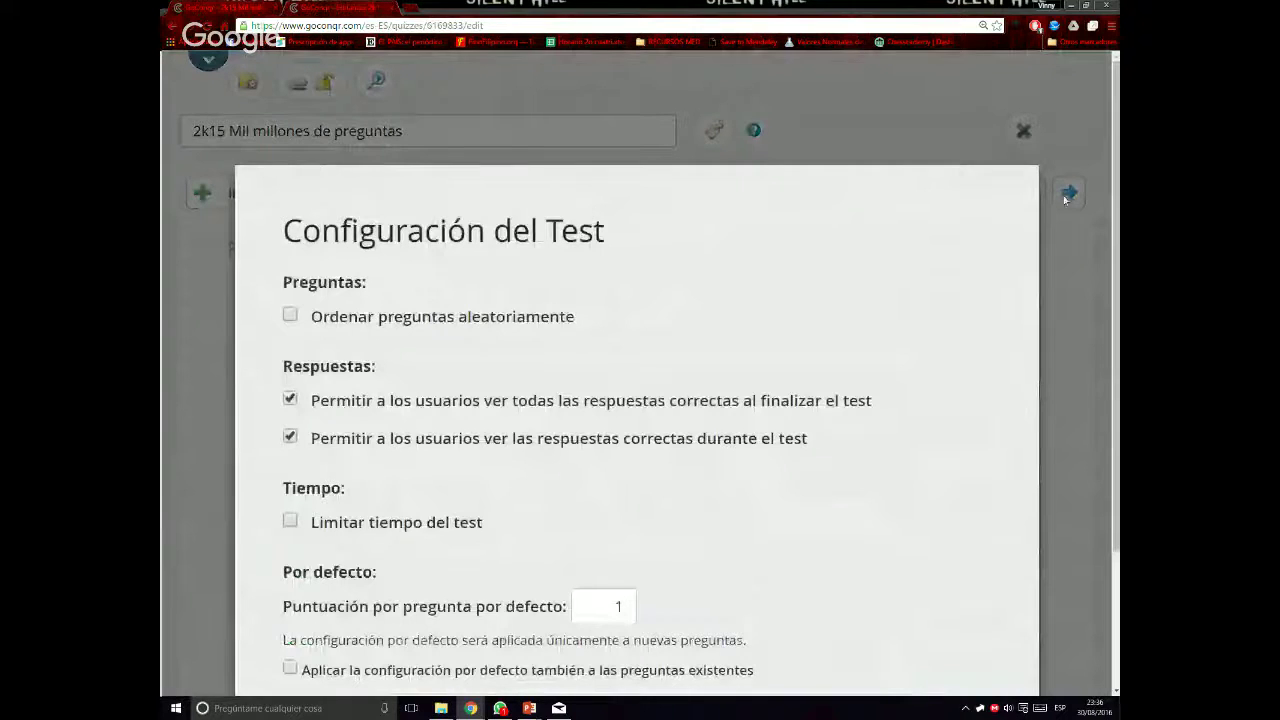
click(1089, 347)
Check the random answer order setting in question 28's own configuration and save the question
scroll(850, 300, down, 2)
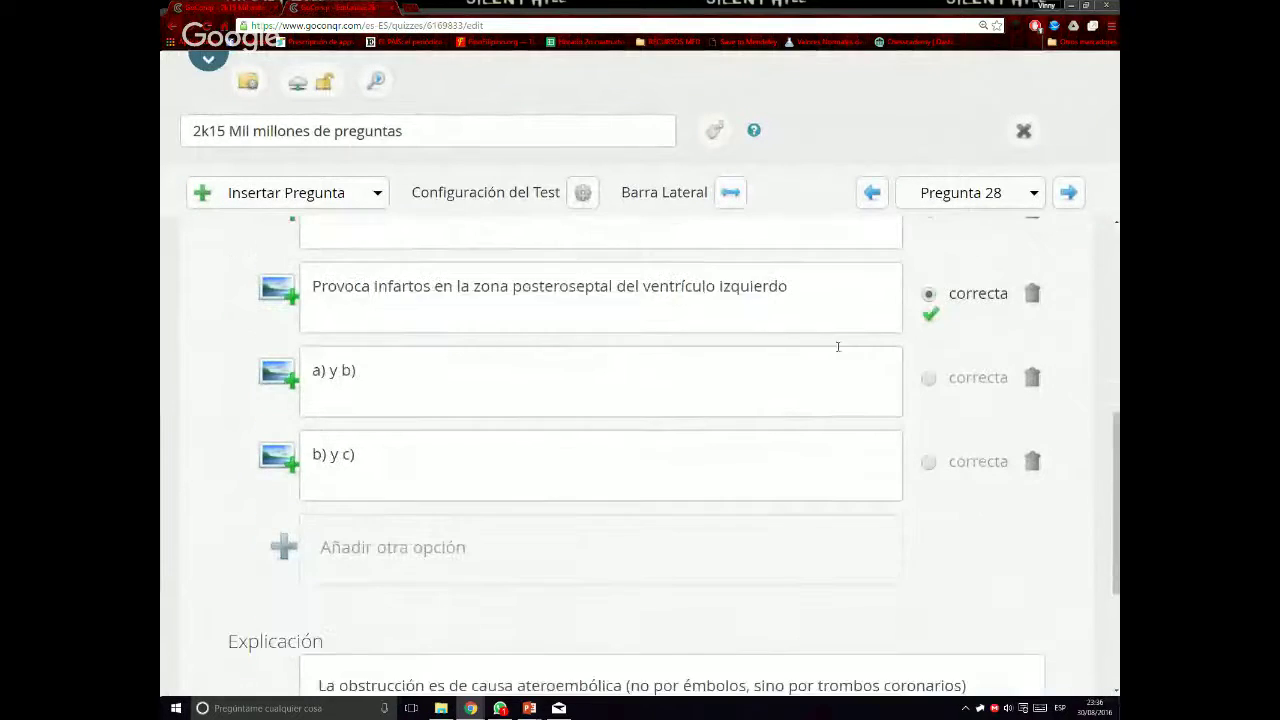
scroll(837, 350, up, 3)
scroll(837, 356, up, 2)
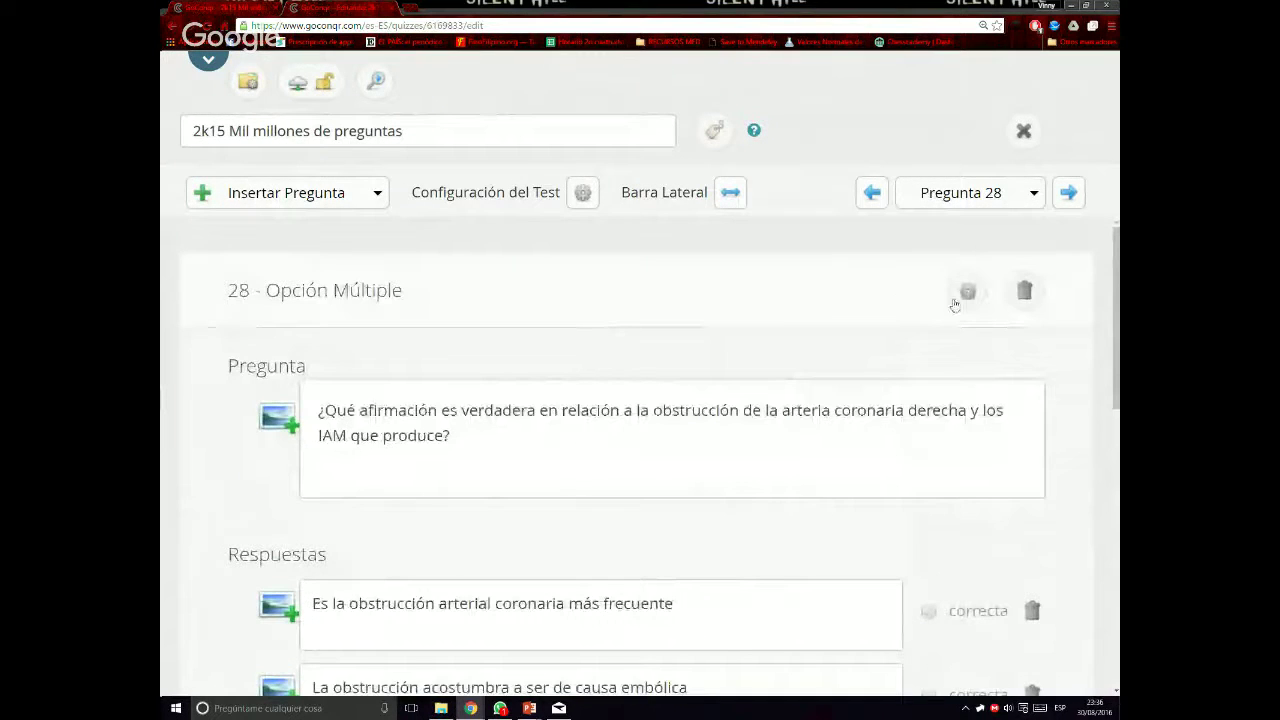
click(962, 296)
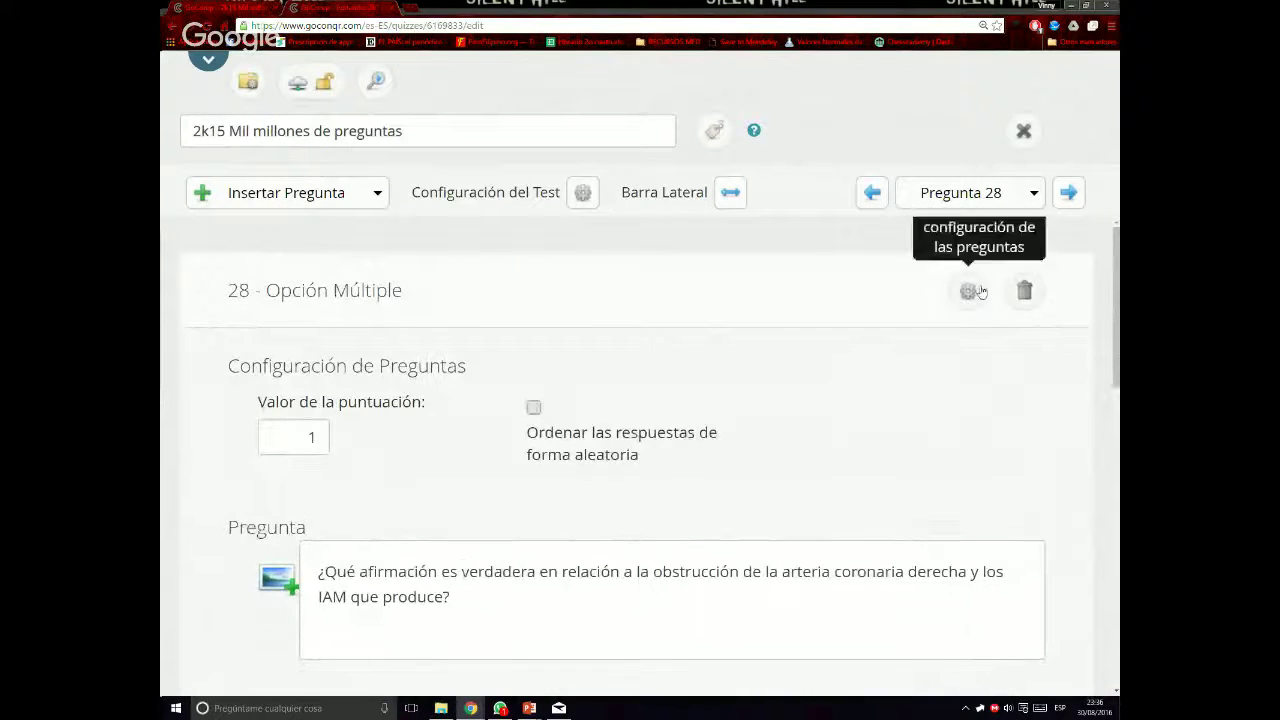
click(966, 292)
scroll(817, 451, down, 6)
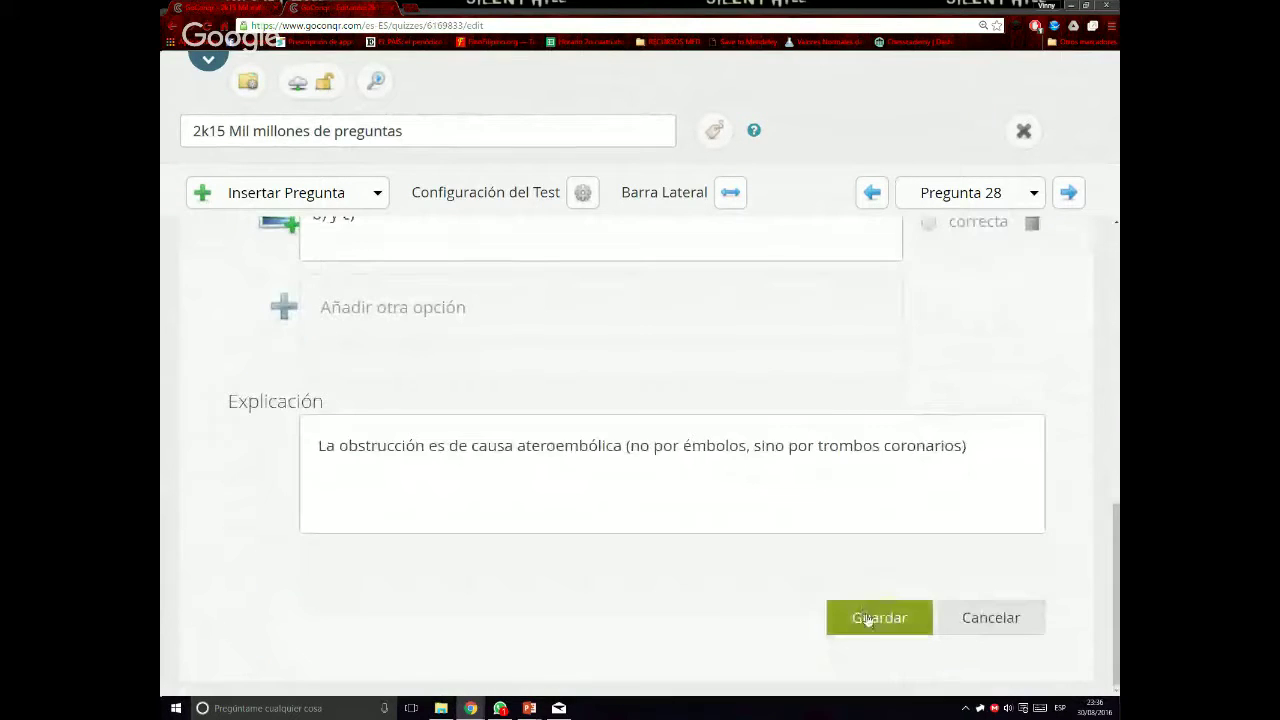
click(866, 617)
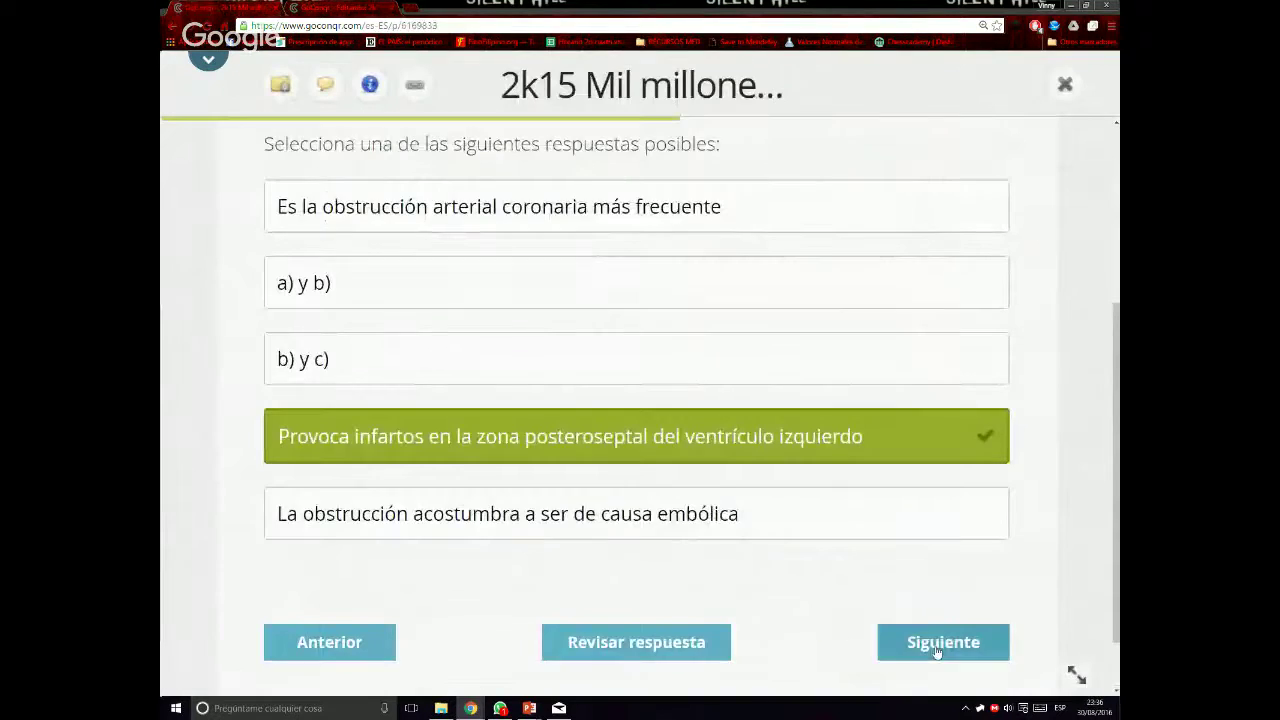
Advance the running quiz to question 29 on the 21-year-old athlete with syncope and fever, and view the case with its ECG
click(941, 640)
scroll(936, 652, up, 2)
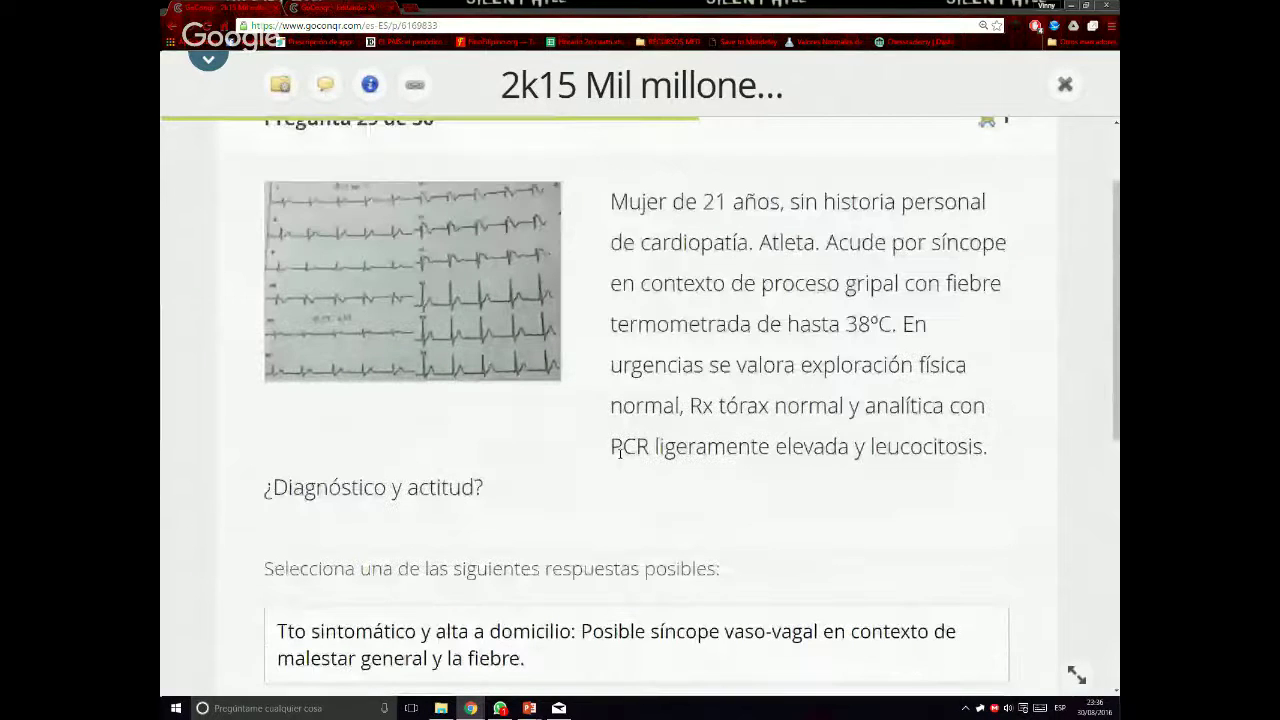